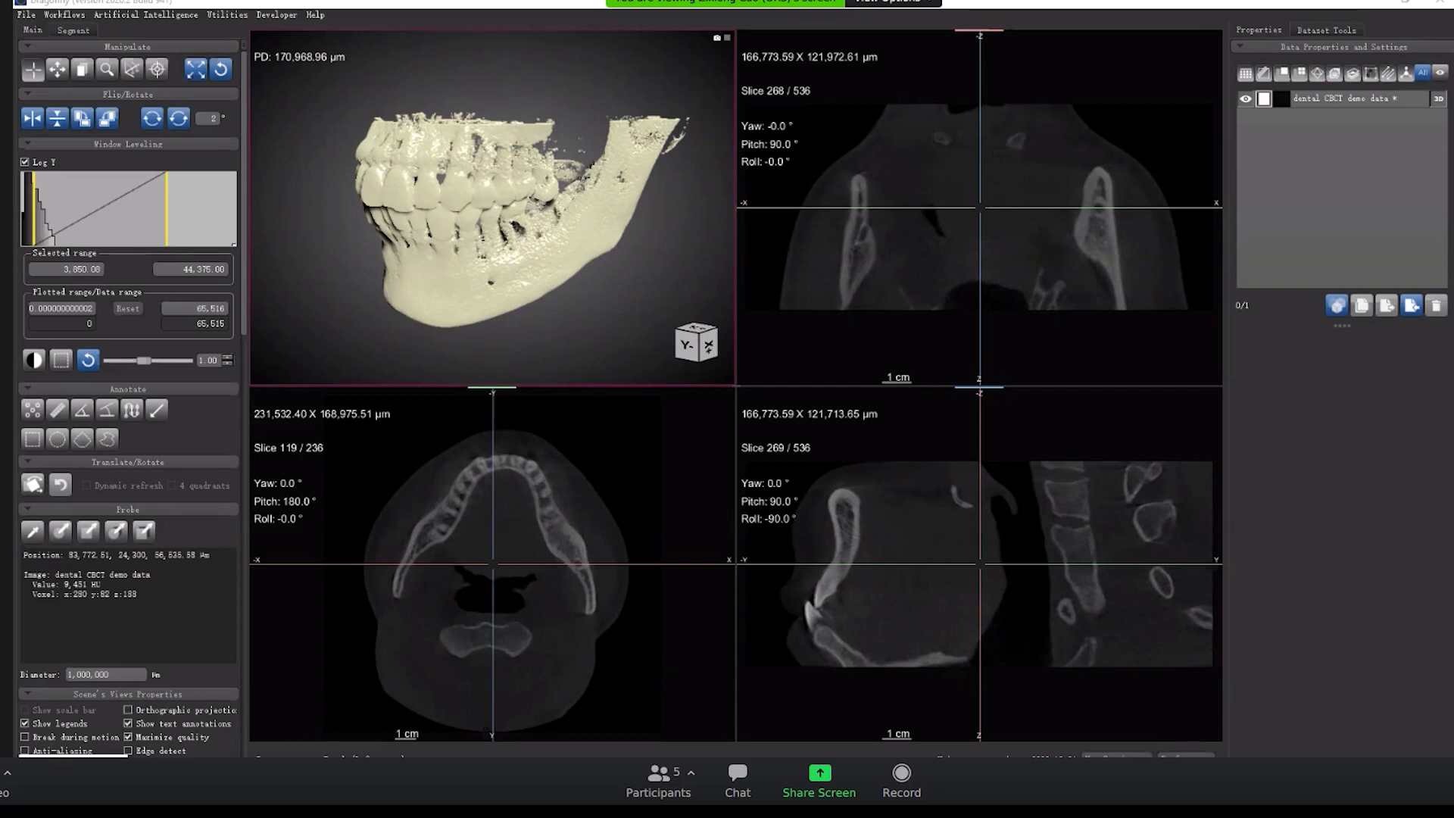
# Tilt the 3D jaw to show its upper side and set the sagittal view's upper window-leveling limit to about 12,957.
pyautogui.moveTo(650, 123); pyautogui.dragTo(647, 133)
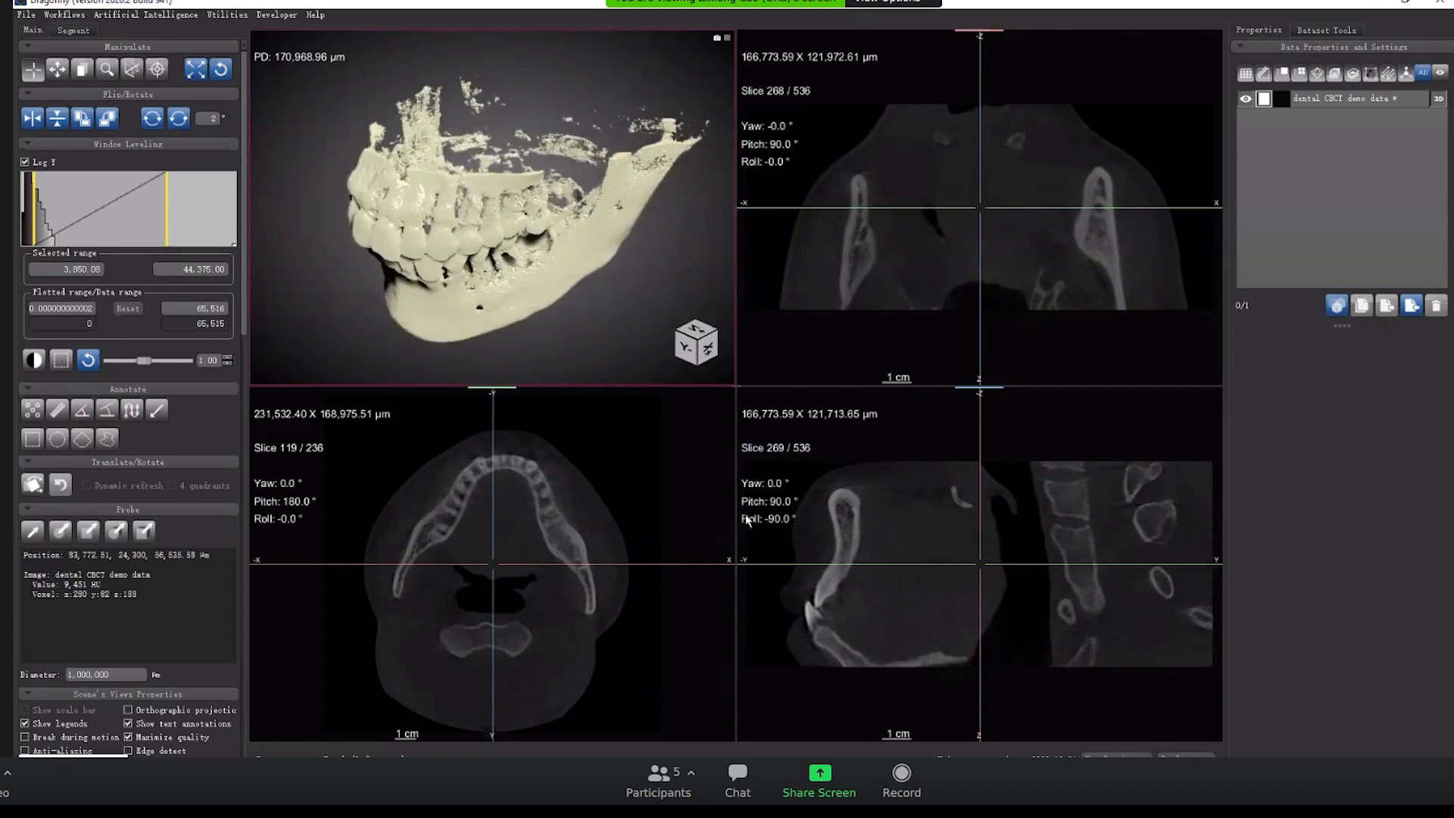
pyautogui.click(1052, 470)
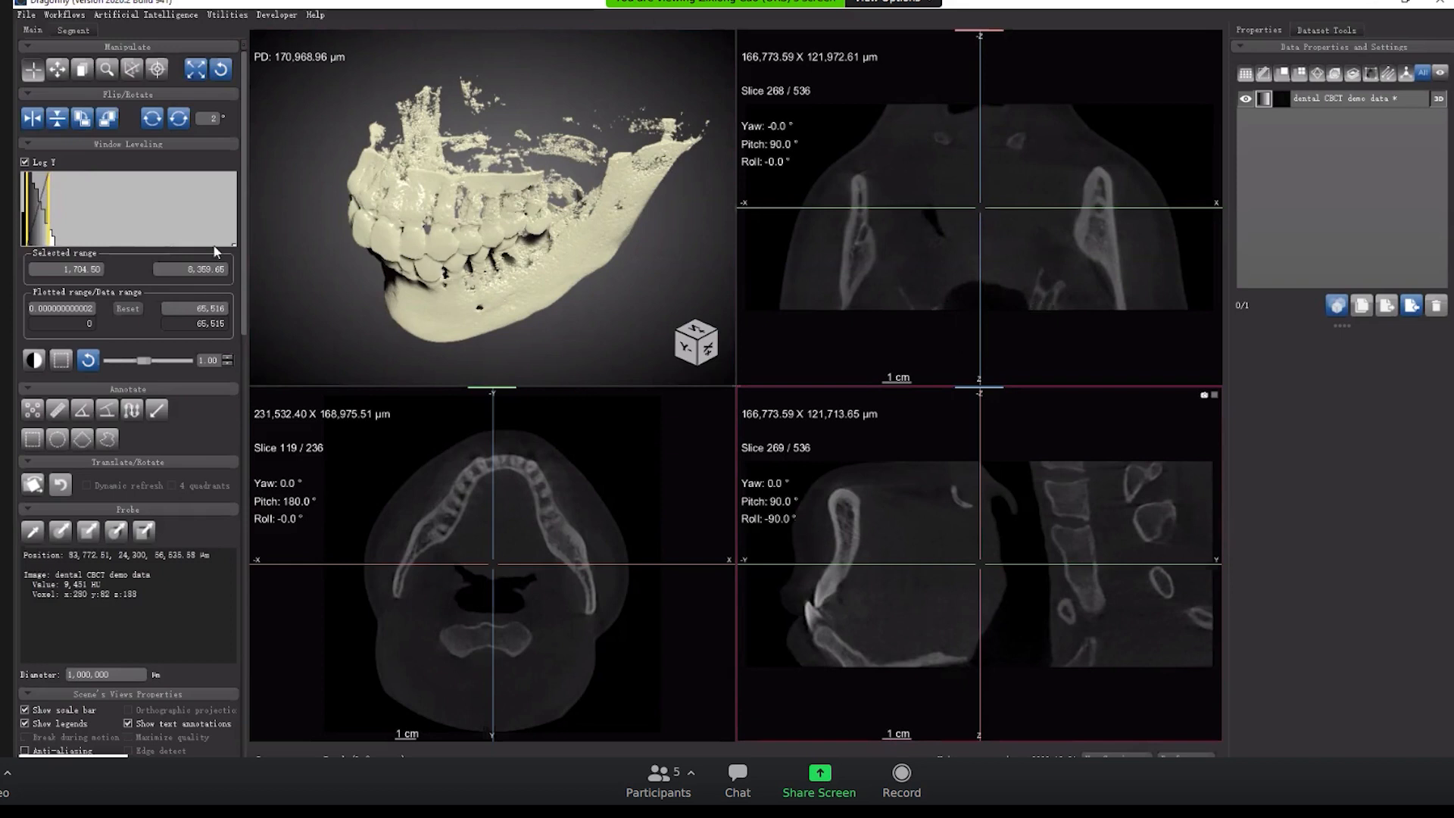
pyautogui.moveTo(49, 215)
pyautogui.mouseDown()
pyautogui.moveTo(99, 207)
pyautogui.moveTo(63, 228)
pyautogui.mouseUp()
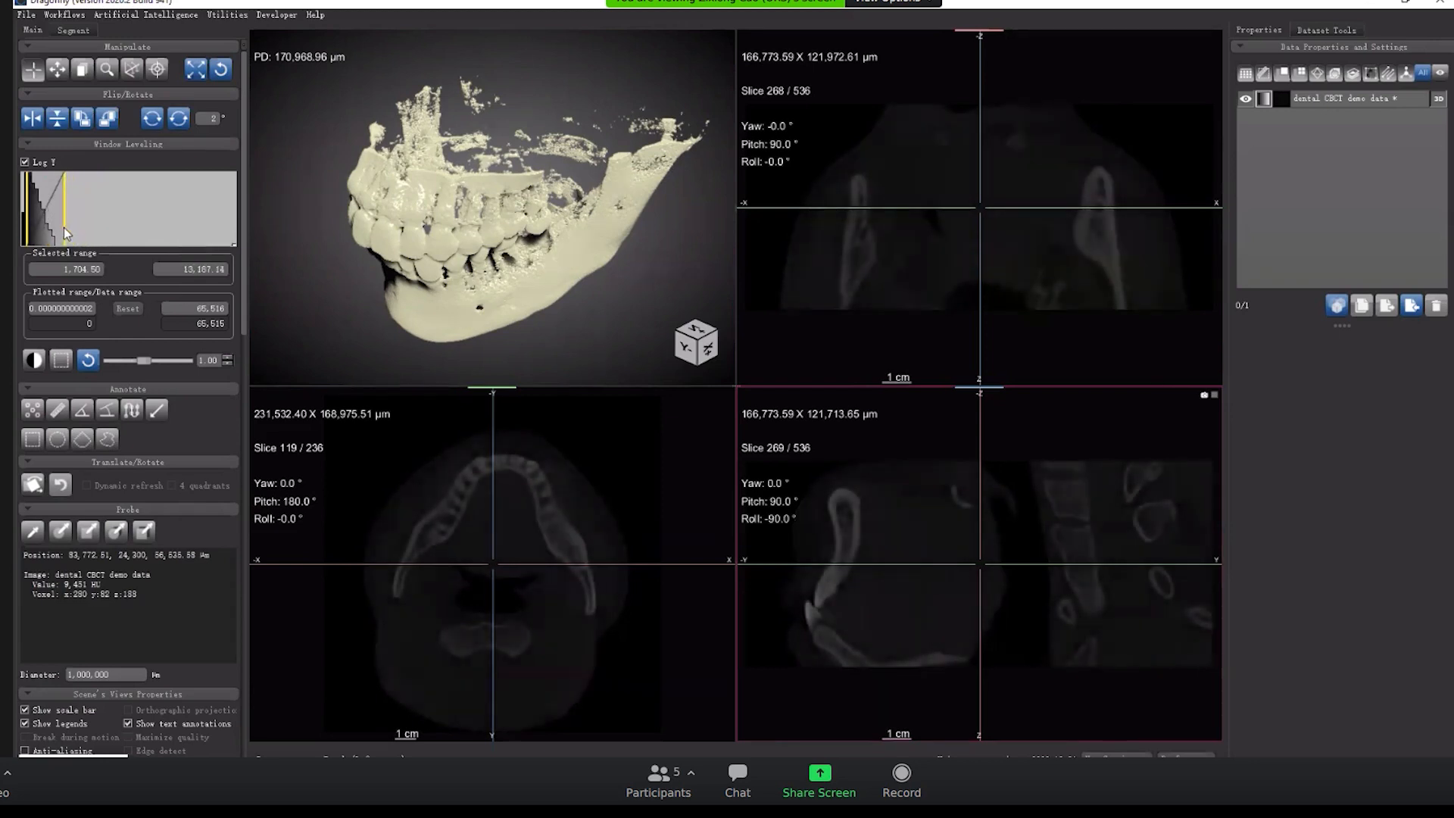
# Flip the sagittal and coronal slice views vertically so the jaw is oriented upright.
pyautogui.click(59, 120)
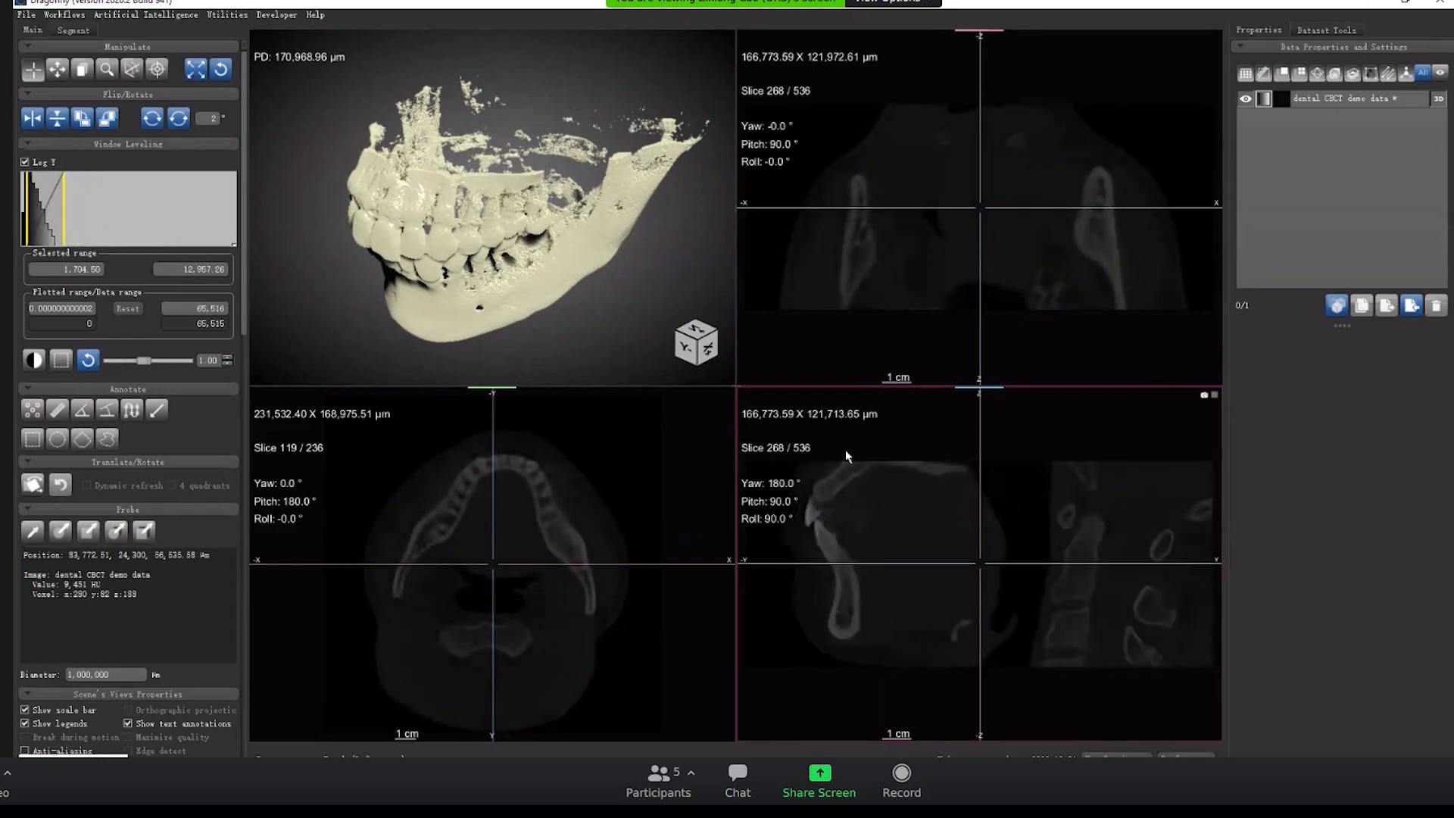
pyautogui.click(803, 216)
pyautogui.click(58, 119)
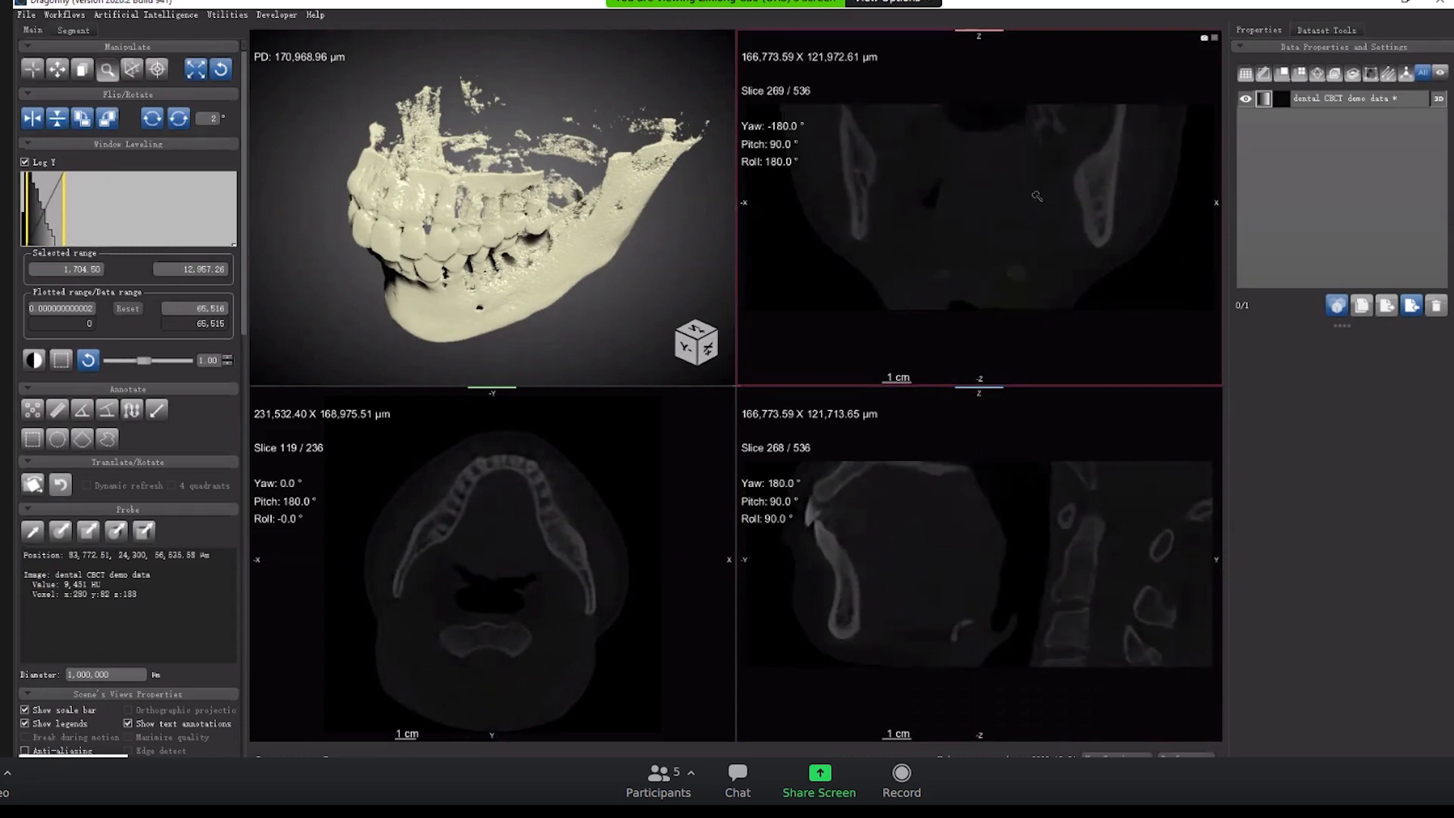
pyautogui.scroll(1, 1021, 169)
pyautogui.click(614, 470)
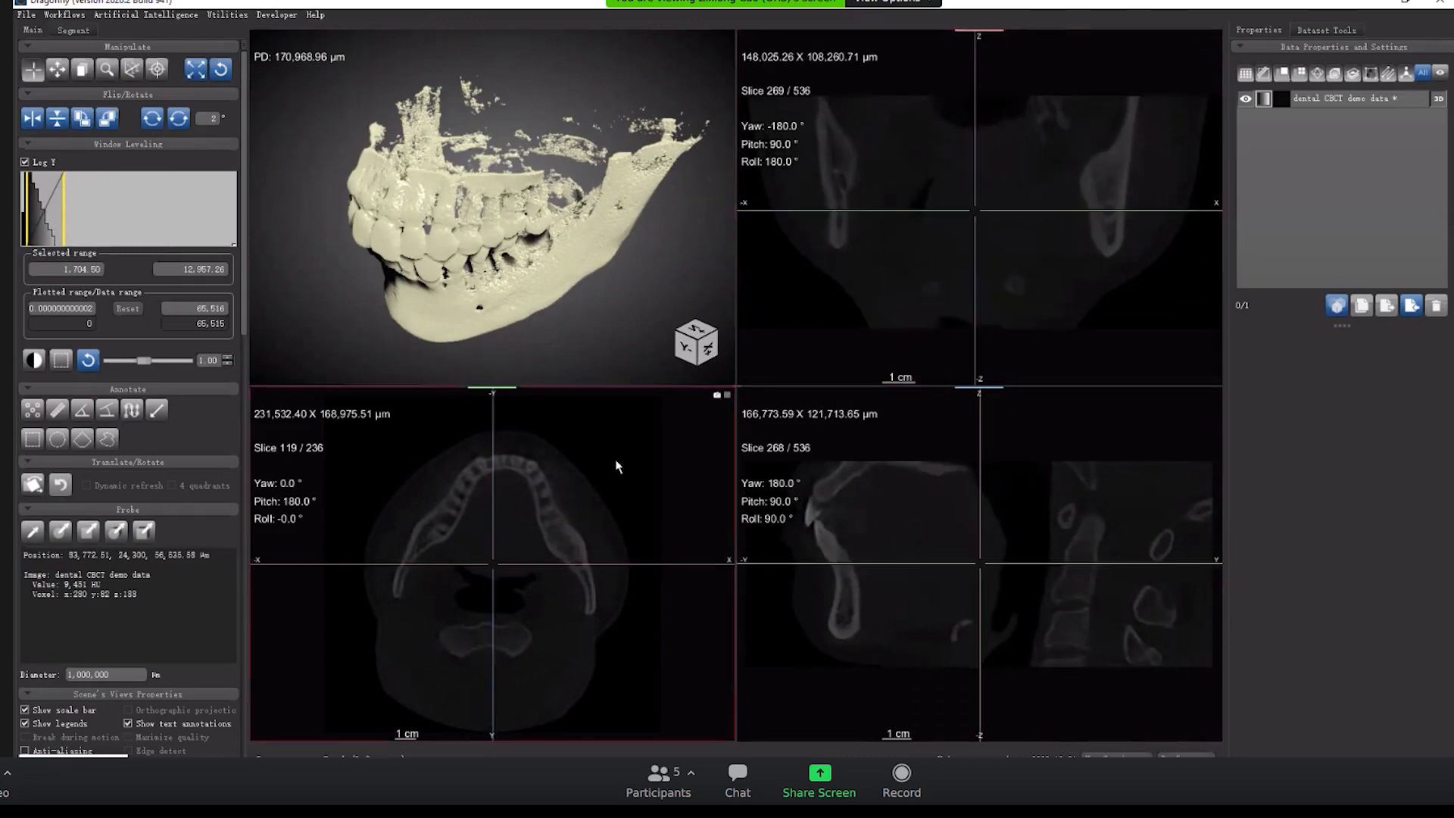
# Maximize the axial view on the lower dental arch and brighten it with a window-leveling range of about 1 to 7,410.
pyautogui.doubleClick(615, 466)
pyautogui.moveTo(985, 296); pyautogui.dragTo(989, 432, button='right')
pyautogui.moveTo(977, 258); pyautogui.dragTo(894, 171)
pyautogui.scroll(14, 826, 287)
pyautogui.moveTo(824, 210); pyautogui.dragTo(920, 568, button='right')
pyautogui.scroll(1, 914, 439)
pyautogui.moveTo(669, 269); pyautogui.dragTo(952, 353, button='middle')
pyautogui.moveTo(871, 391); pyautogui.dragTo(773, 469, button='middle')
pyautogui.moveTo(970, 326)
pyautogui.mouseDown()
pyautogui.moveTo(977, 304)
pyautogui.moveTo(974, 376)
pyautogui.moveTo(942, 321)
pyautogui.mouseUp()
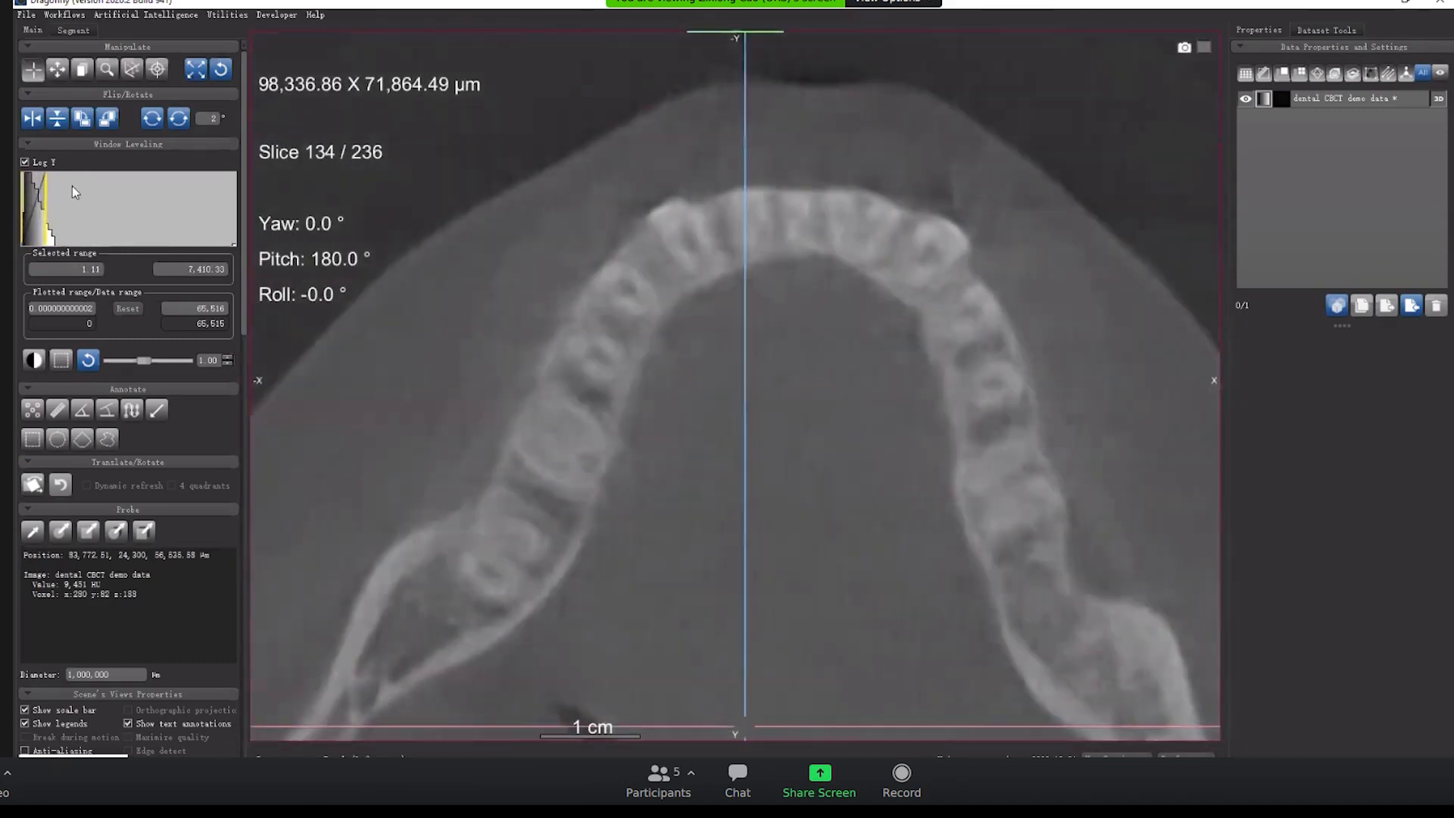
# Set the window-leveling range to about -647 to 17,419 and bring axial slice 154 through the tooth crowns into view.
pyautogui.moveTo(47, 206); pyautogui.dragTo(88, 203)
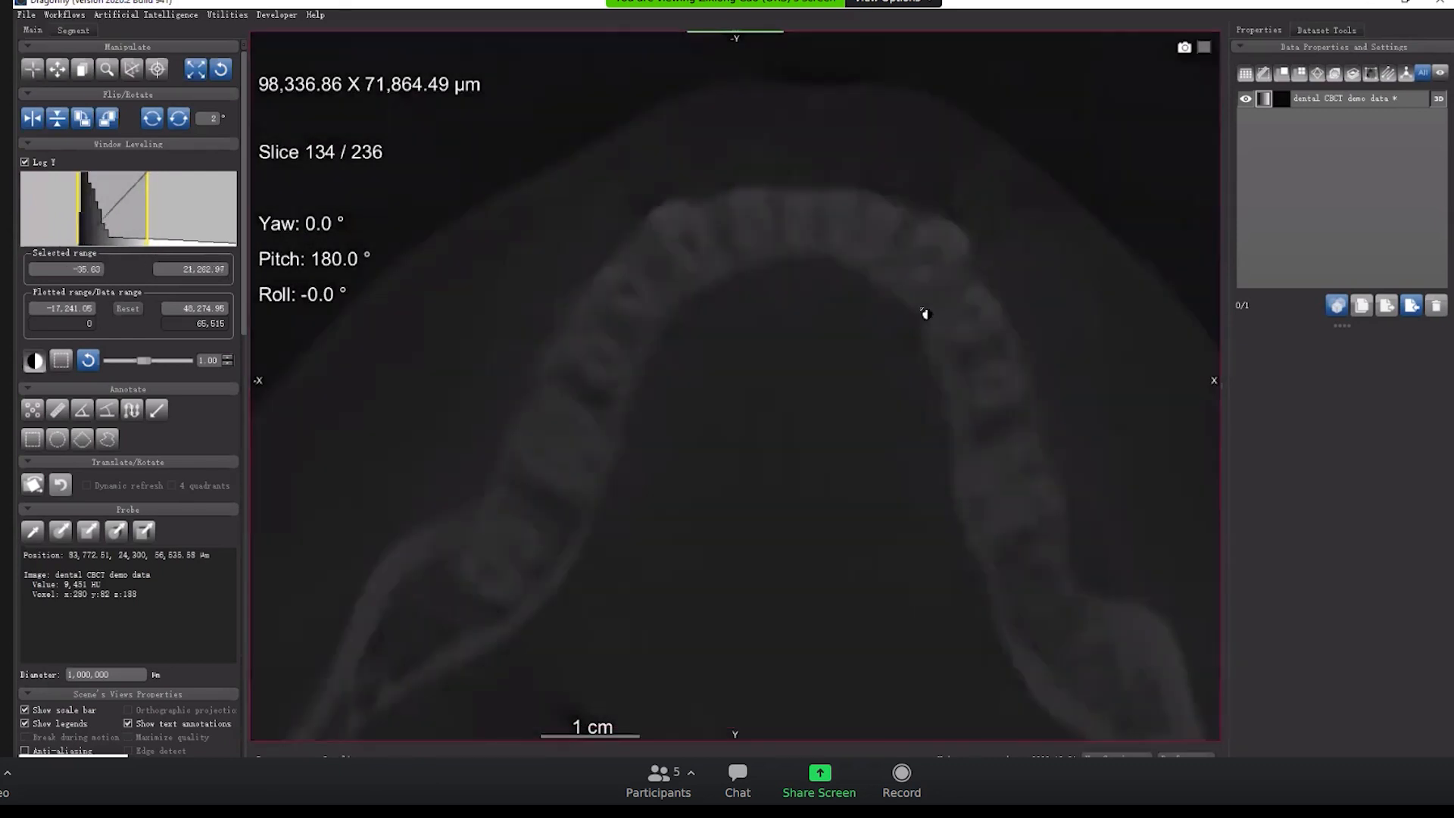
pyautogui.moveTo(932, 328)
pyautogui.mouseDown()
pyautogui.moveTo(947, 285)
pyautogui.moveTo(958, 350)
pyautogui.moveTo(961, 280)
pyautogui.moveTo(971, 311)
pyautogui.moveTo(932, 334)
pyautogui.moveTo(909, 325)
pyautogui.moveTo(926, 311)
pyautogui.mouseUp()
pyautogui.scroll(19, 926, 311)
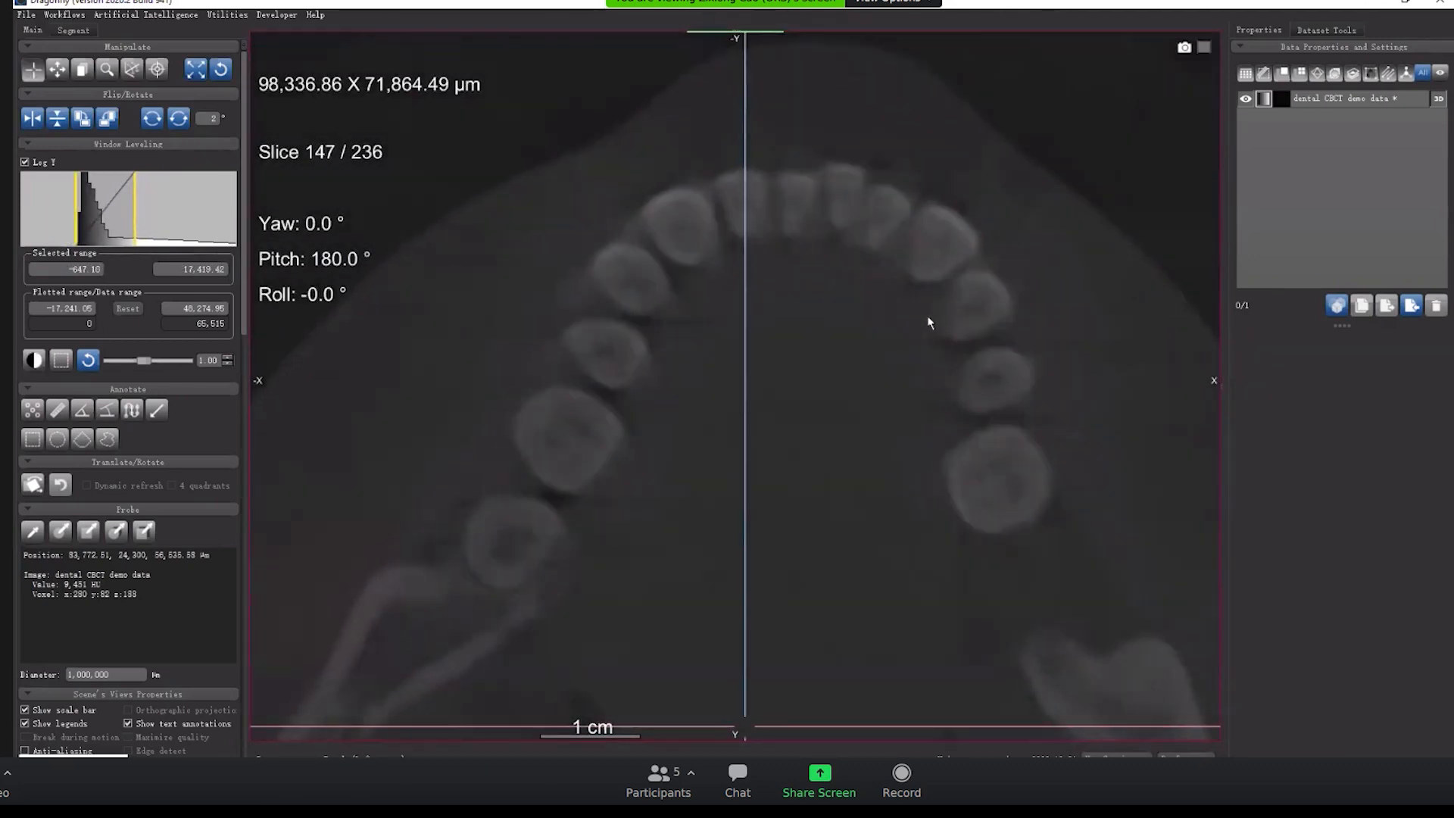
pyautogui.moveTo(933, 331); pyautogui.dragTo(946, 290, button='right')
pyautogui.moveTo(778, 407); pyautogui.dragTo(692, 462, button='middle')
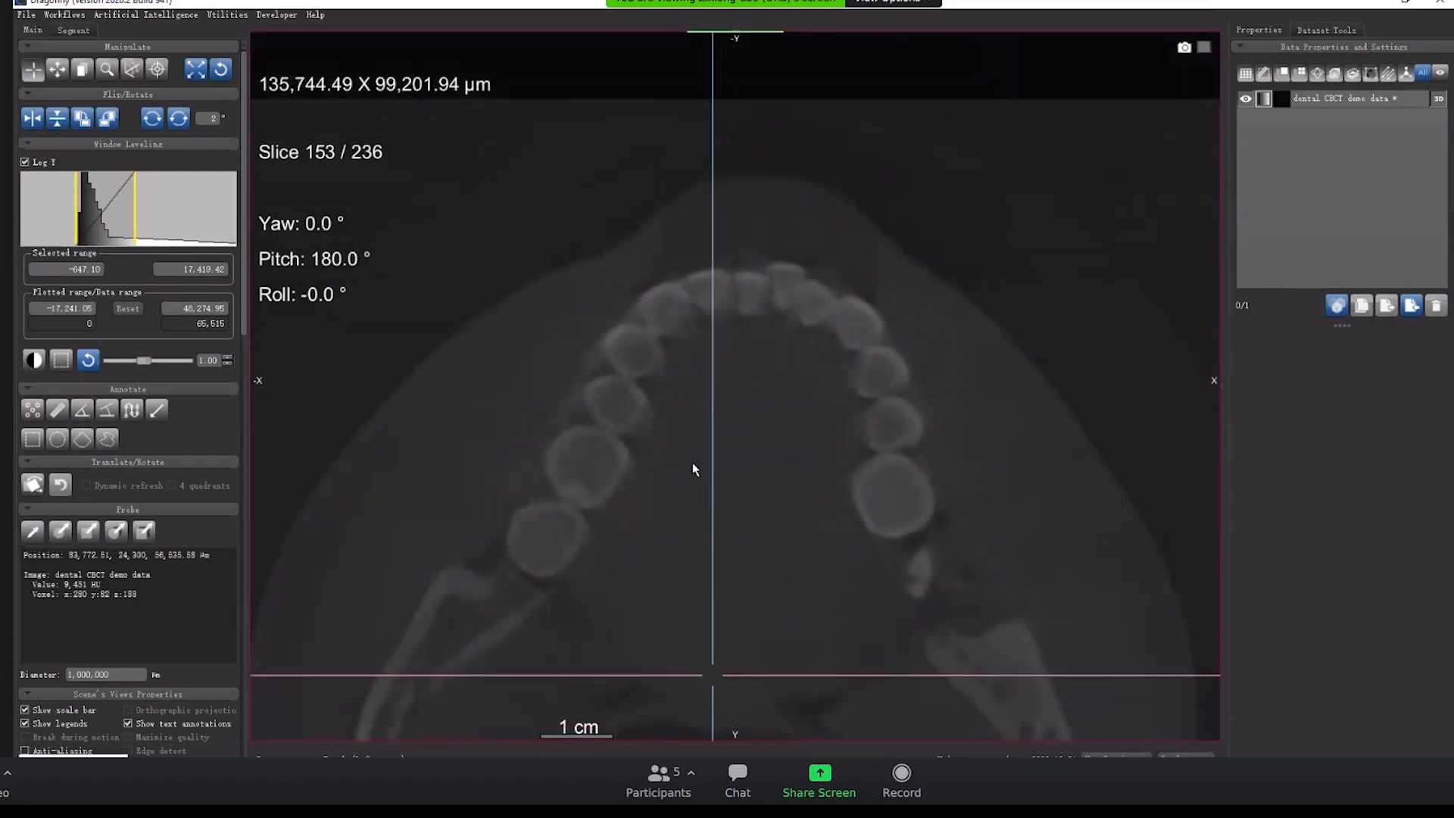
pyautogui.moveTo(906, 504); pyautogui.dragTo(922, 429, button='right')
pyautogui.scroll(1, 921, 434)
pyautogui.moveTo(918, 436); pyautogui.dragTo(890, 359, button='middle')
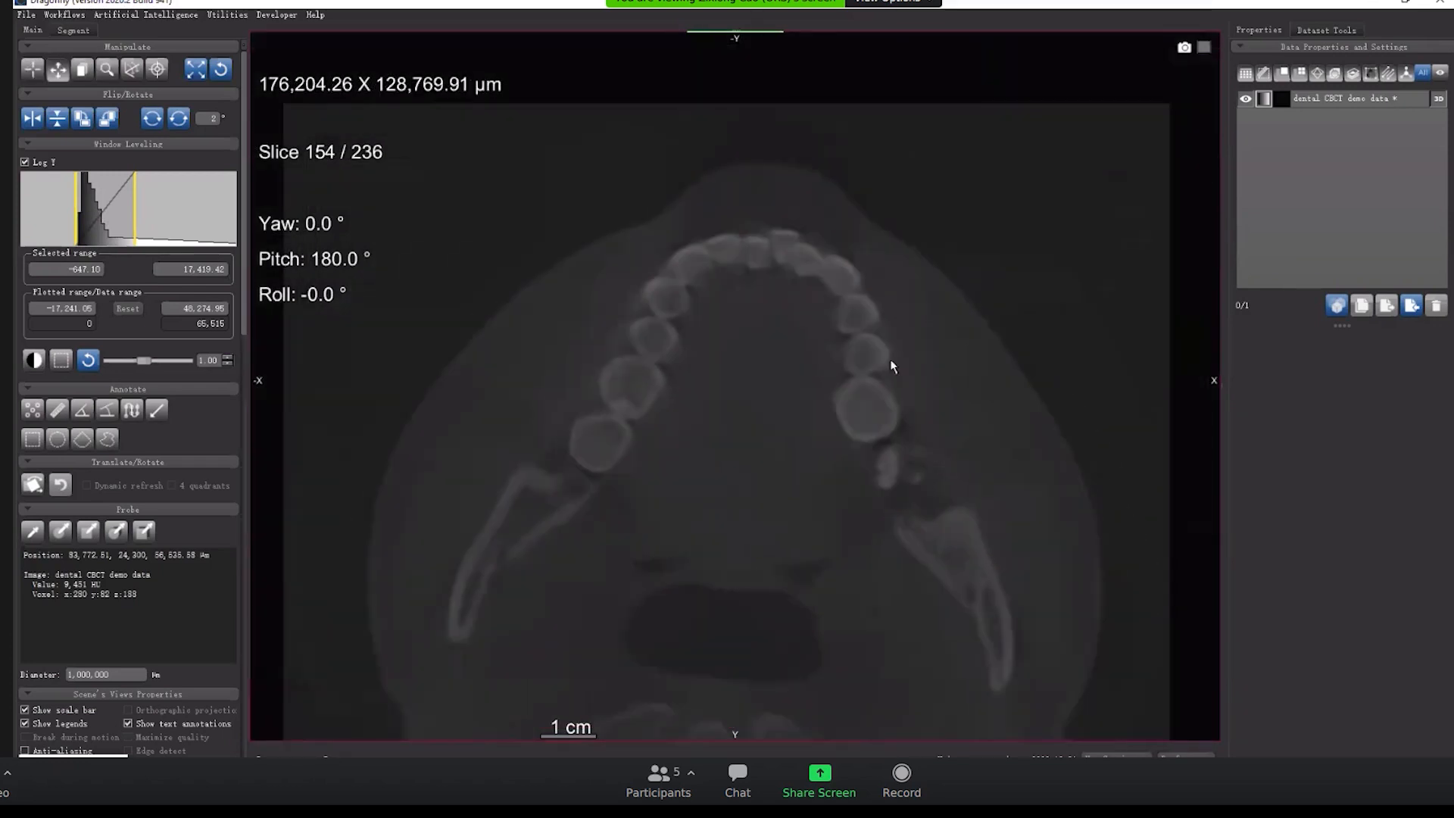
# Define a segmentation range on the dental CBCT data with a lower limit of 3,664 and raise that limit to 4,143.
pyautogui.click(73, 30)
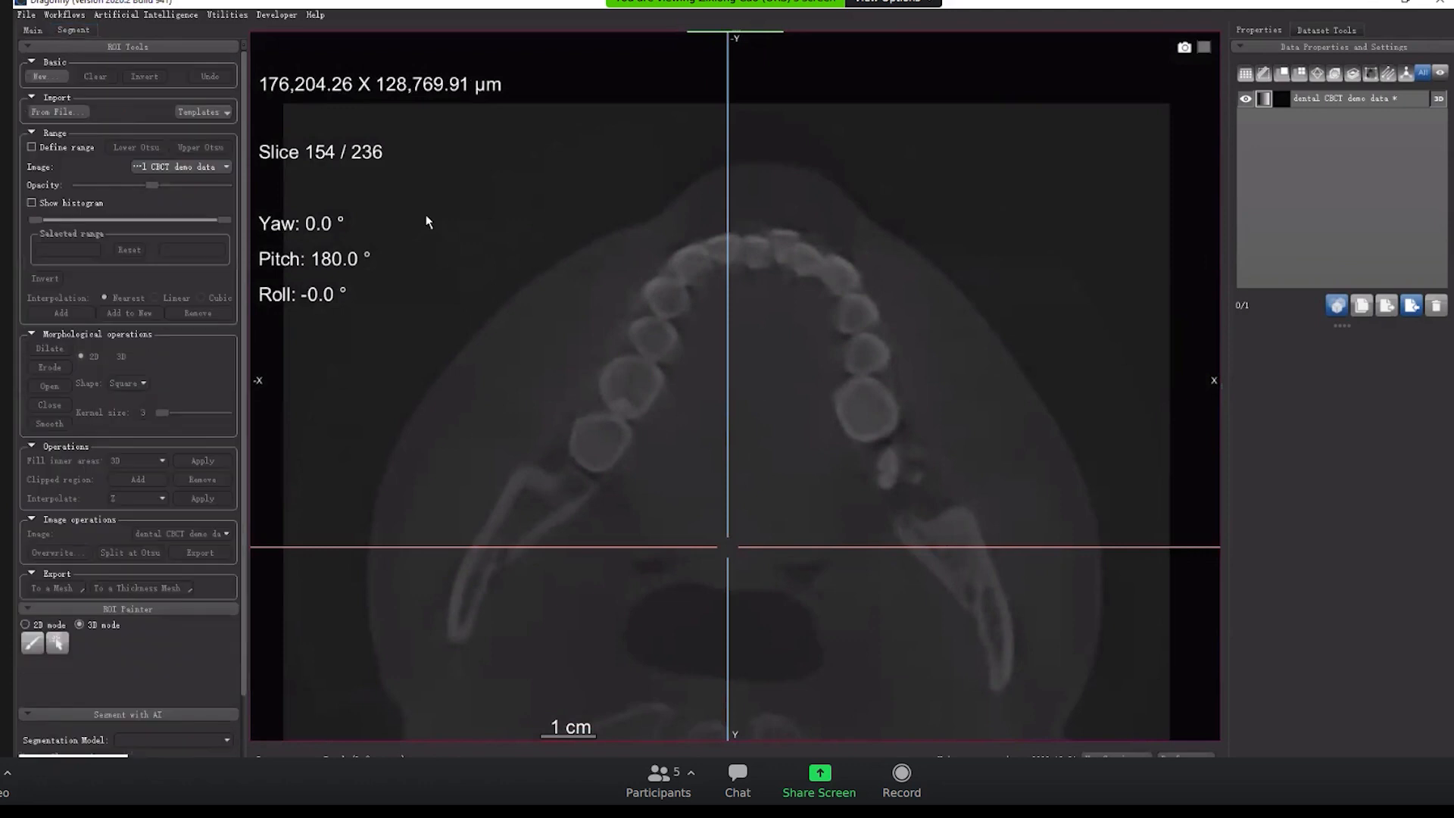
pyautogui.click(50, 149)
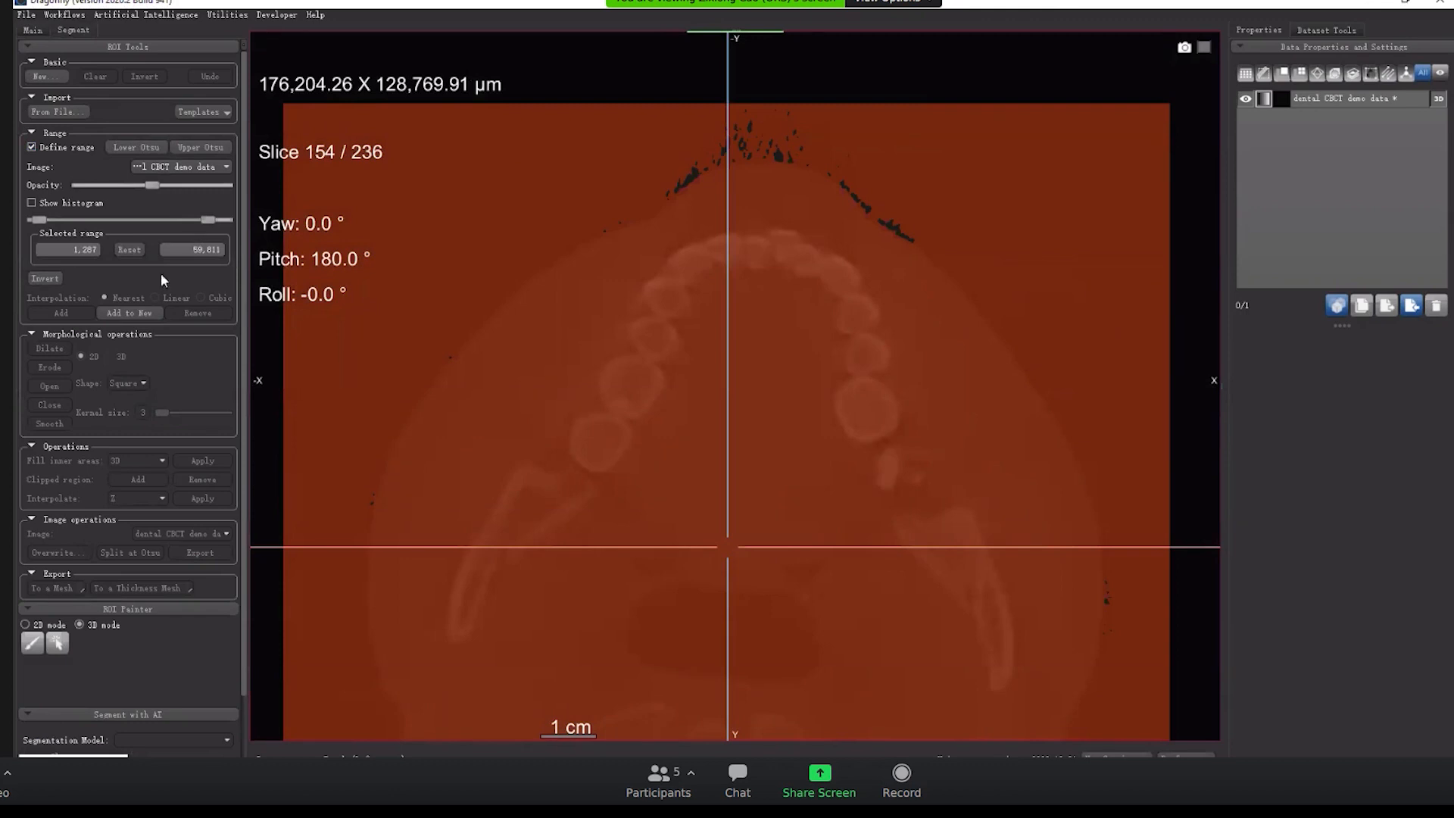
pyautogui.moveTo(51, 221); pyautogui.dragTo(47, 223)
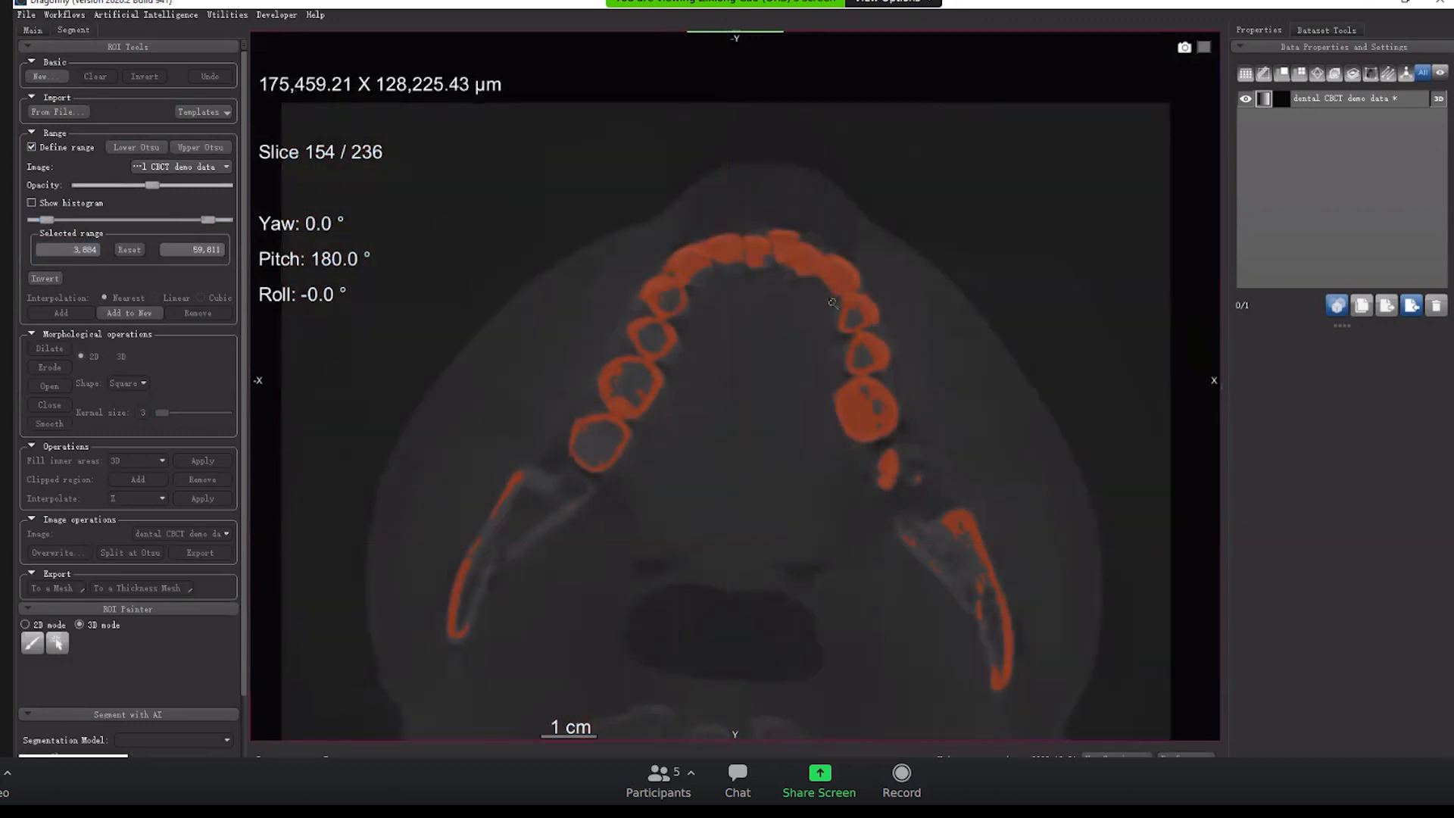
pyautogui.scroll(2, 834, 316)
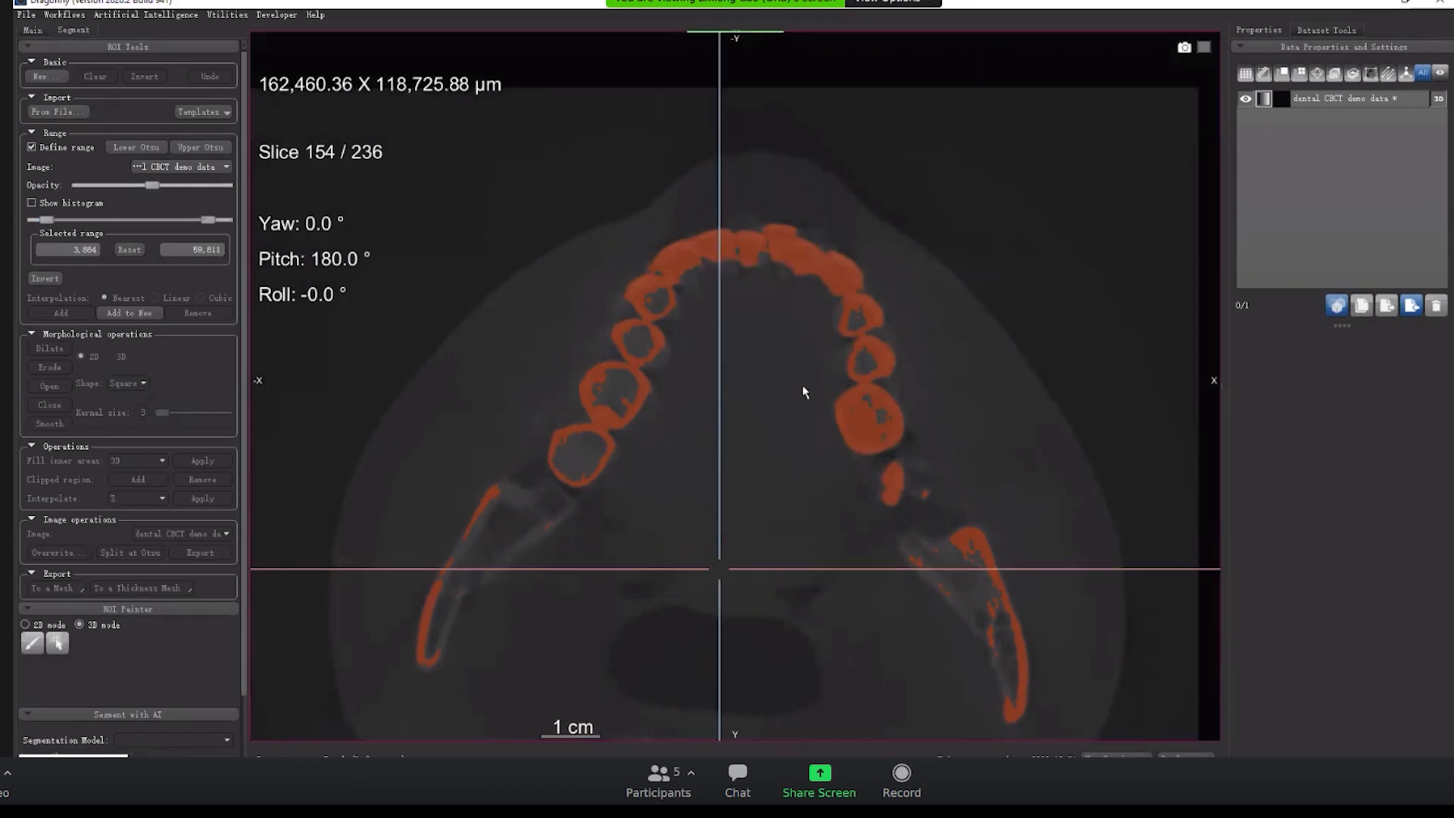
pyautogui.scroll(-7, 803, 386)
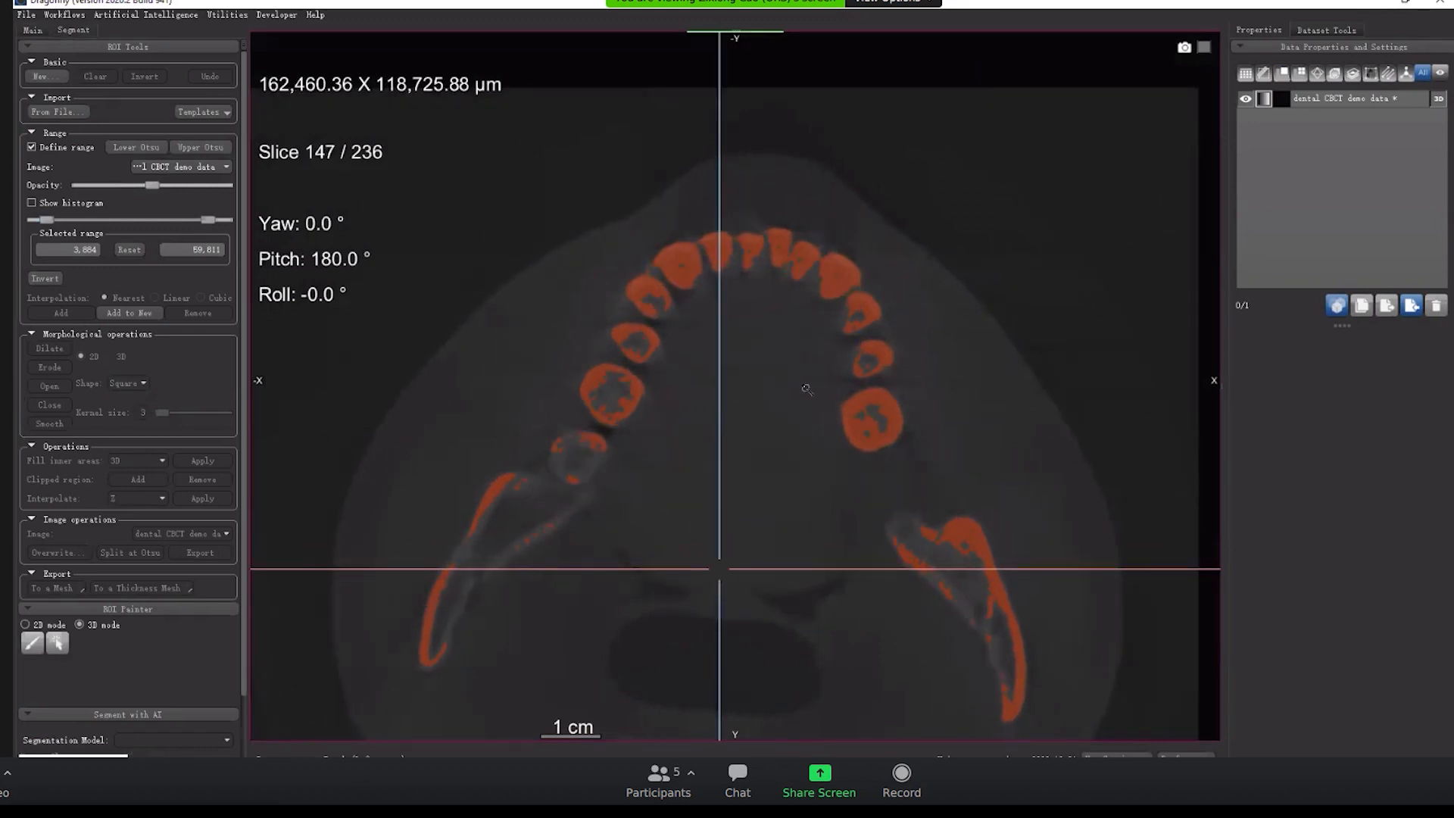
pyautogui.moveTo(803, 386); pyautogui.dragTo(807, 426, button='right')
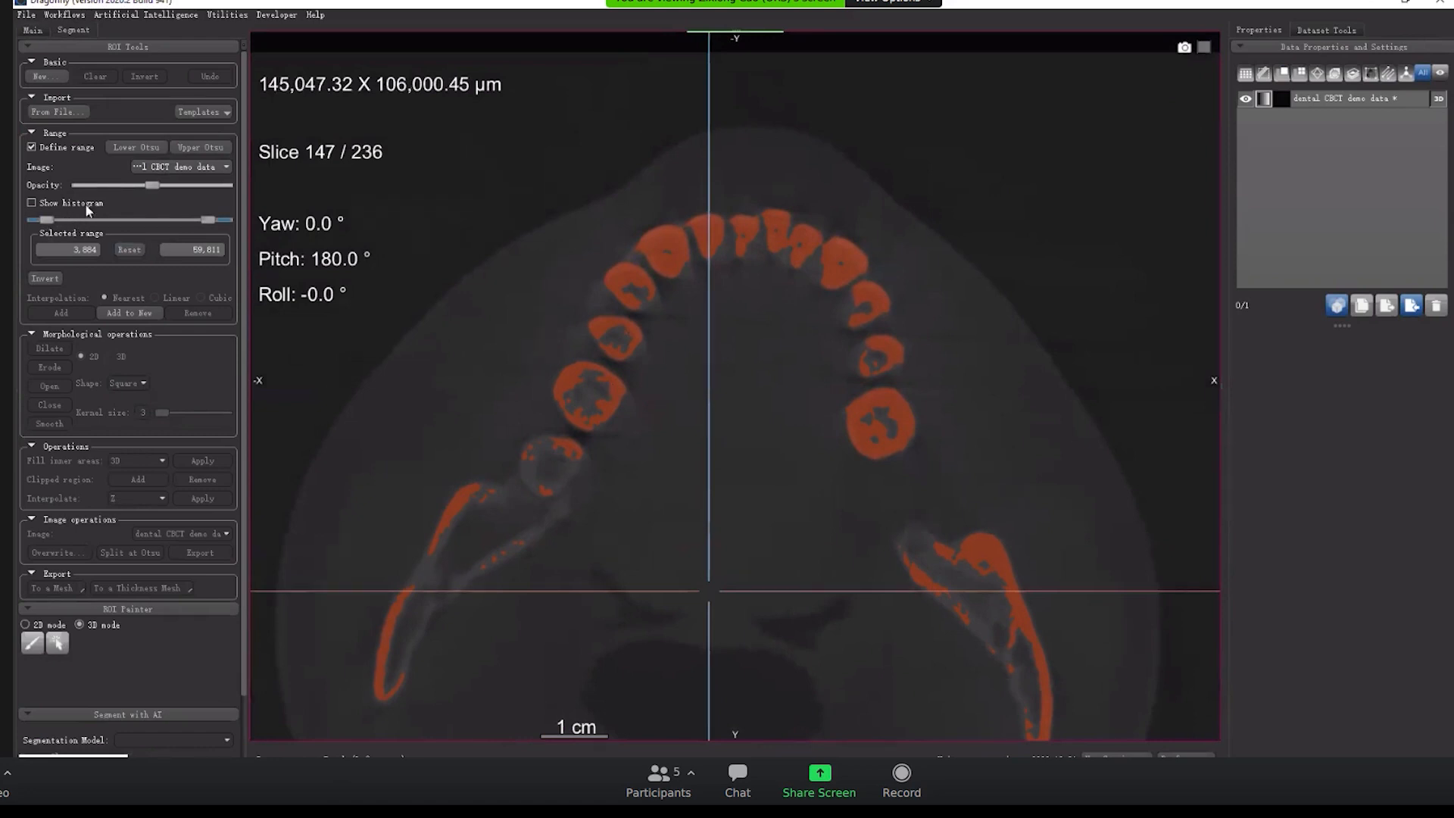
pyautogui.moveTo(47, 222); pyautogui.dragTo(49, 227)
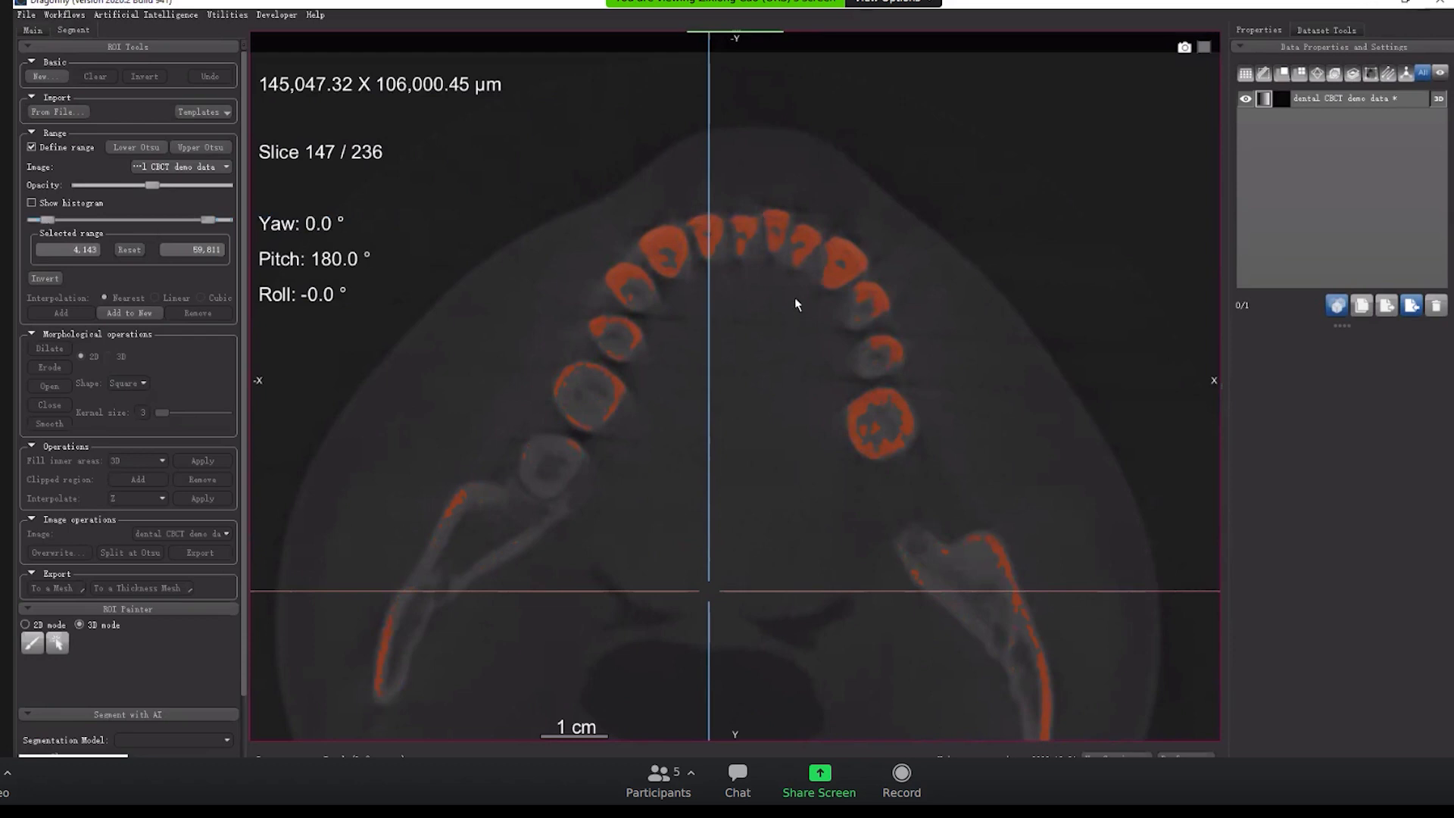
pyautogui.moveTo(794, 297); pyautogui.dragTo(803, 453, button='right')
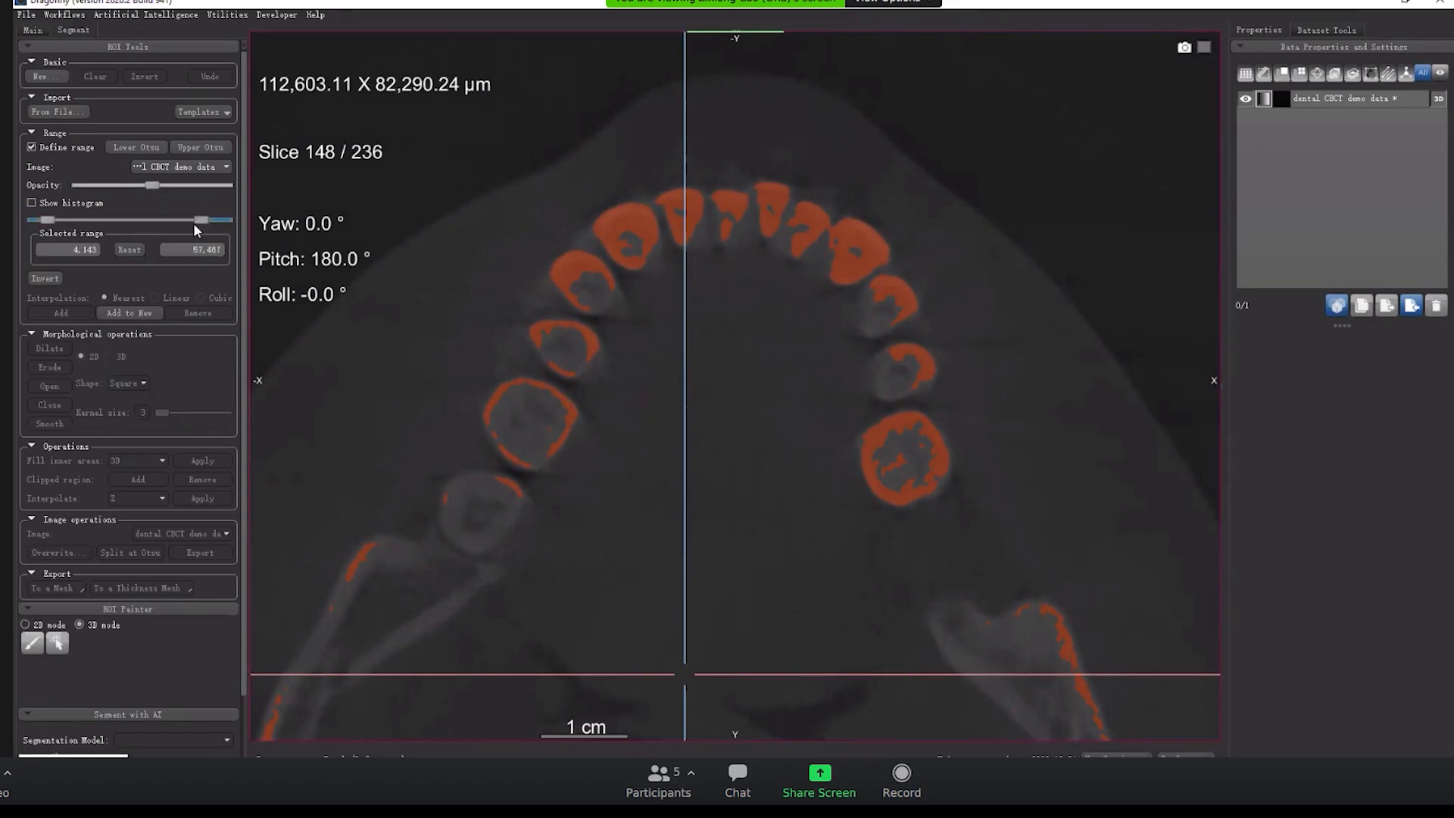
# Show the range histogram and raise the lower threshold to 5,110.03 to restrict the selection to the brightest enamel.
pyautogui.click(67, 202)
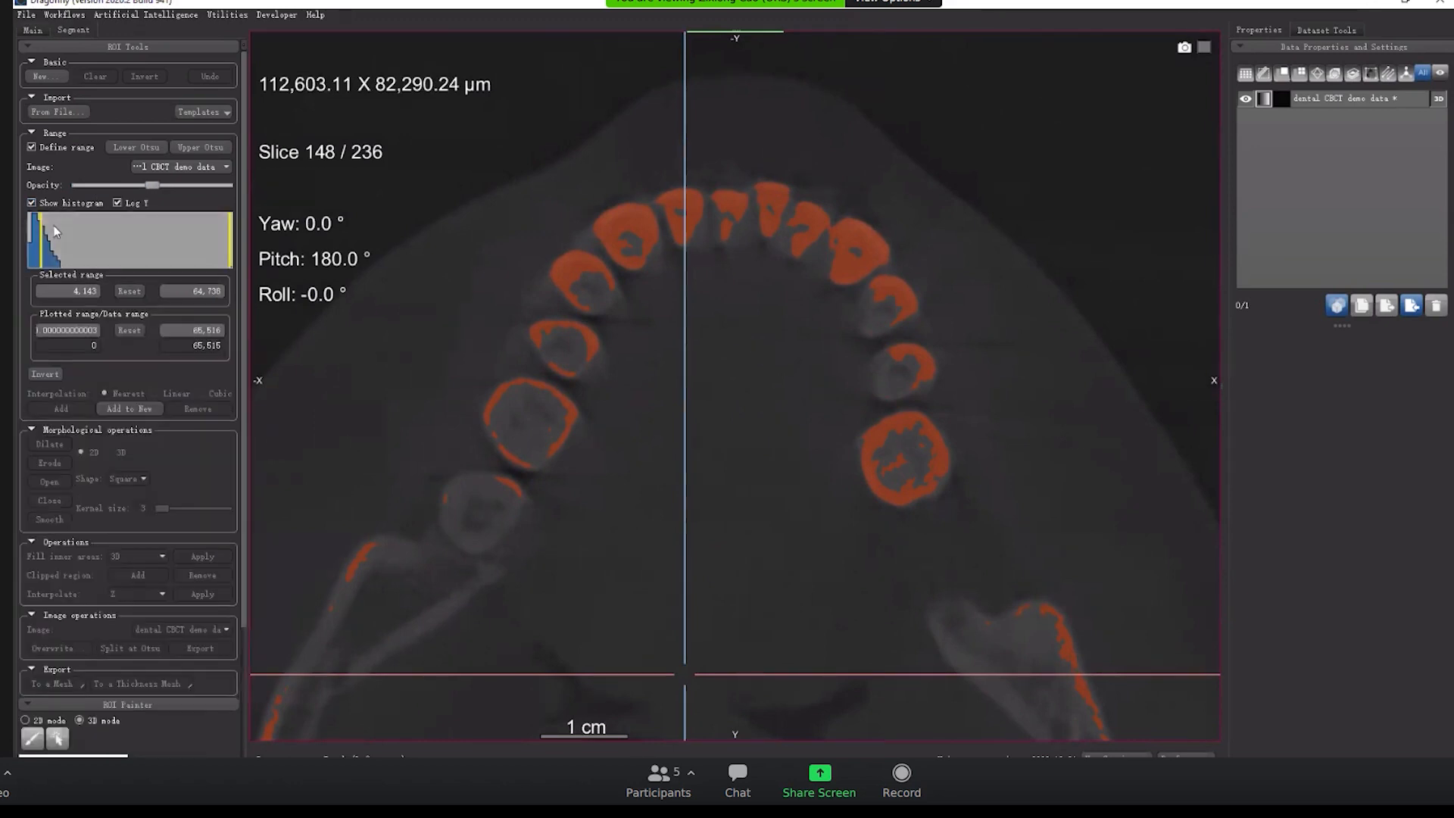
pyautogui.moveTo(46, 239); pyautogui.dragTo(47, 240)
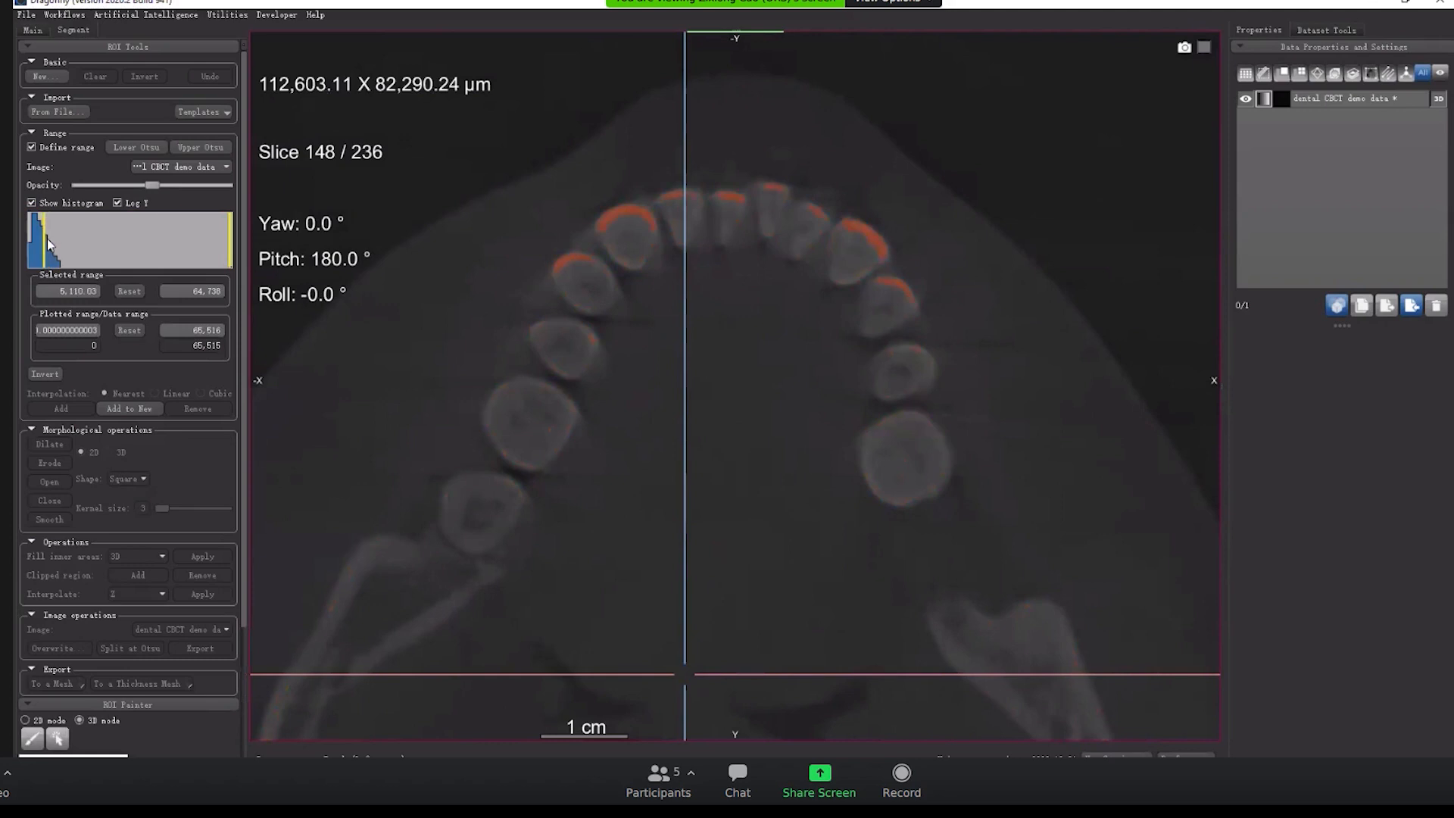
pyautogui.moveTo(608, 312); pyautogui.dragTo(611, 367, button='right')
pyautogui.scroll(1, 598, 361)
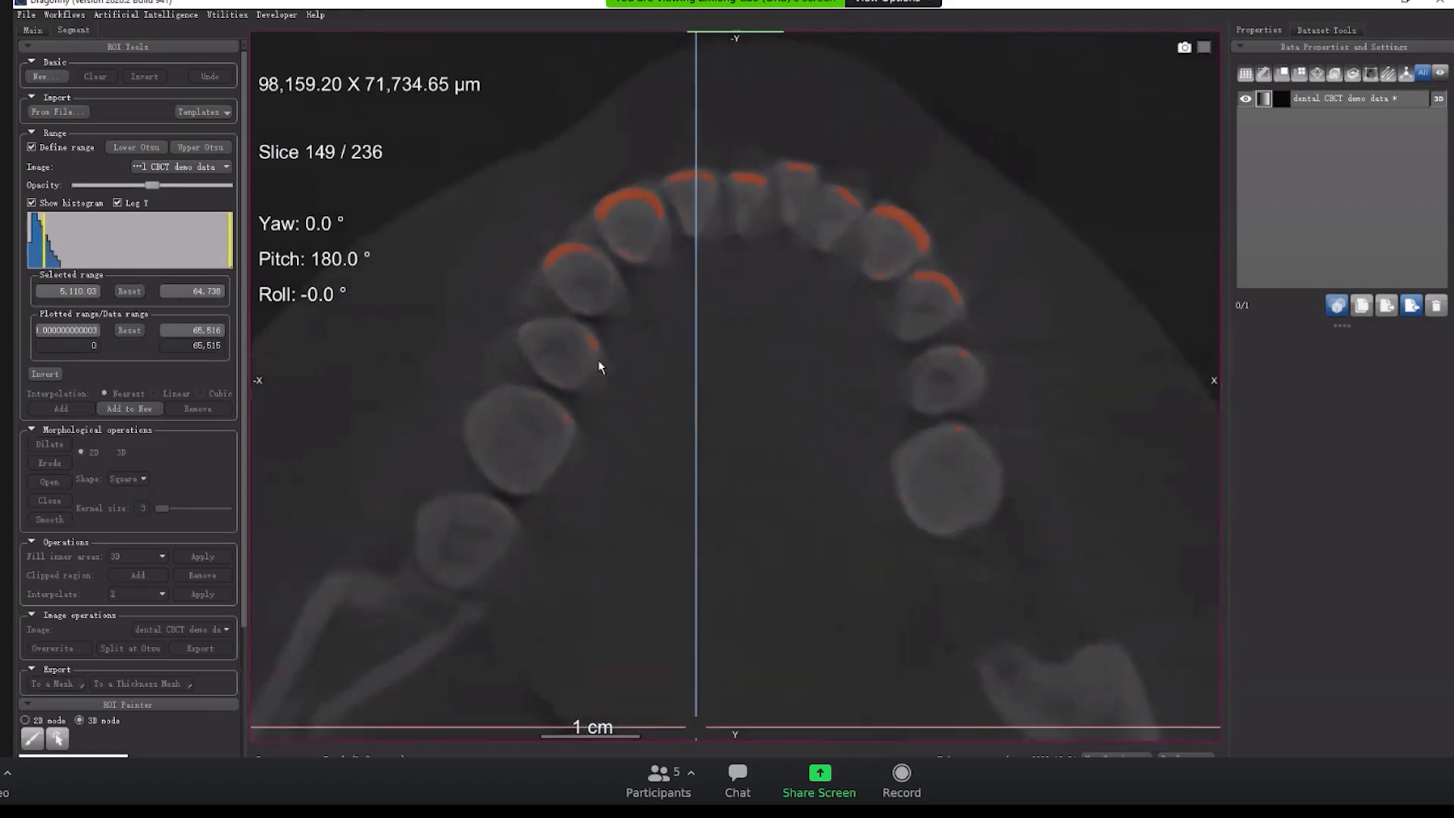
pyautogui.moveTo(597, 360); pyautogui.dragTo(629, 348, button='middle')
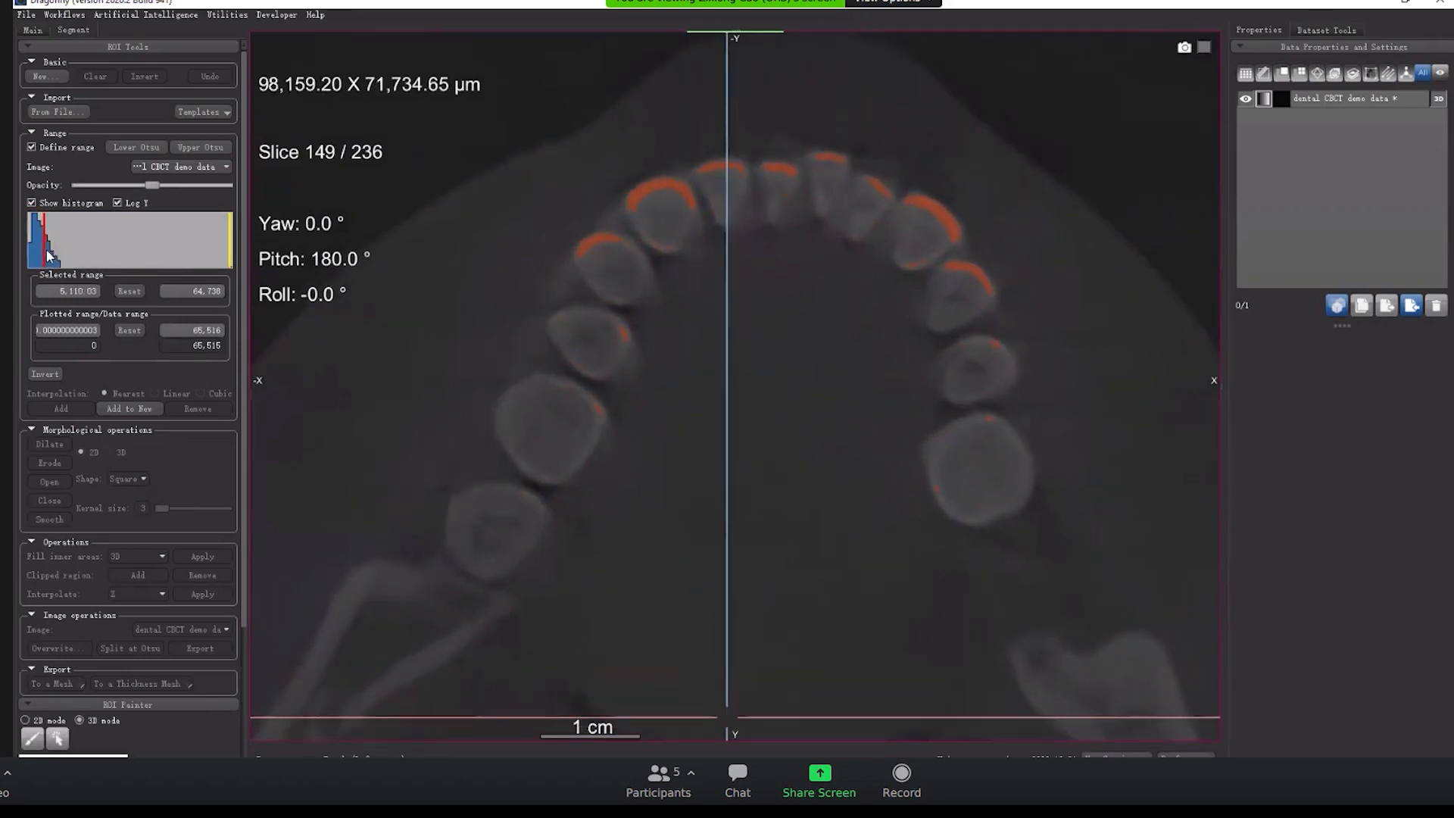
# Lower the minimum threshold to 3,659.49 and toggle the range overlay off and on to compare it with the front teeth.
pyautogui.moveTo(47, 251); pyautogui.dragTo(43, 251)
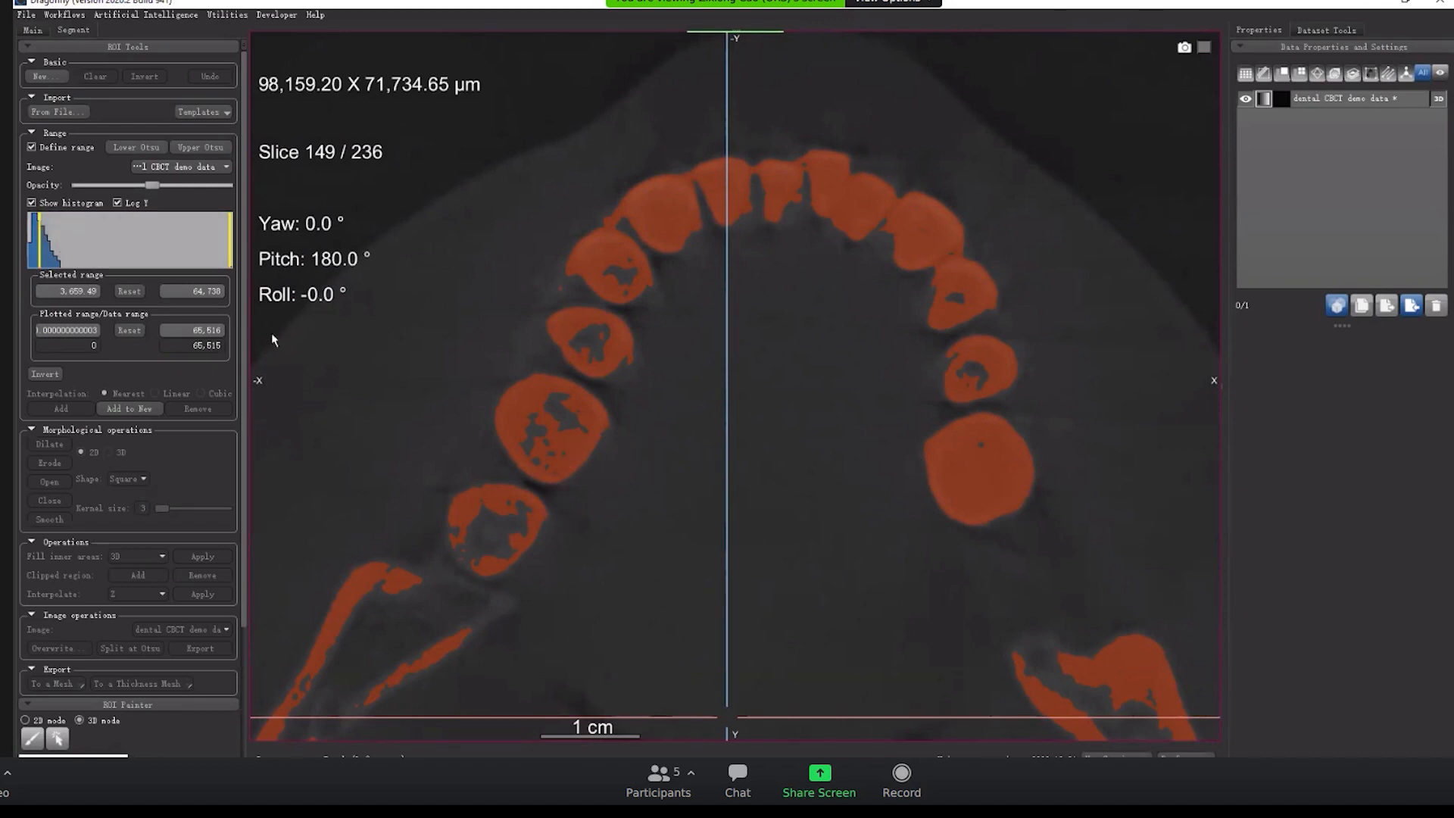
pyautogui.moveTo(813, 240); pyautogui.dragTo(824, 179, button='right')
pyautogui.moveTo(801, 239); pyautogui.dragTo(782, 389, button='middle')
pyautogui.moveTo(806, 447); pyautogui.dragTo(794, 246, button='right')
pyautogui.click(56, 151)
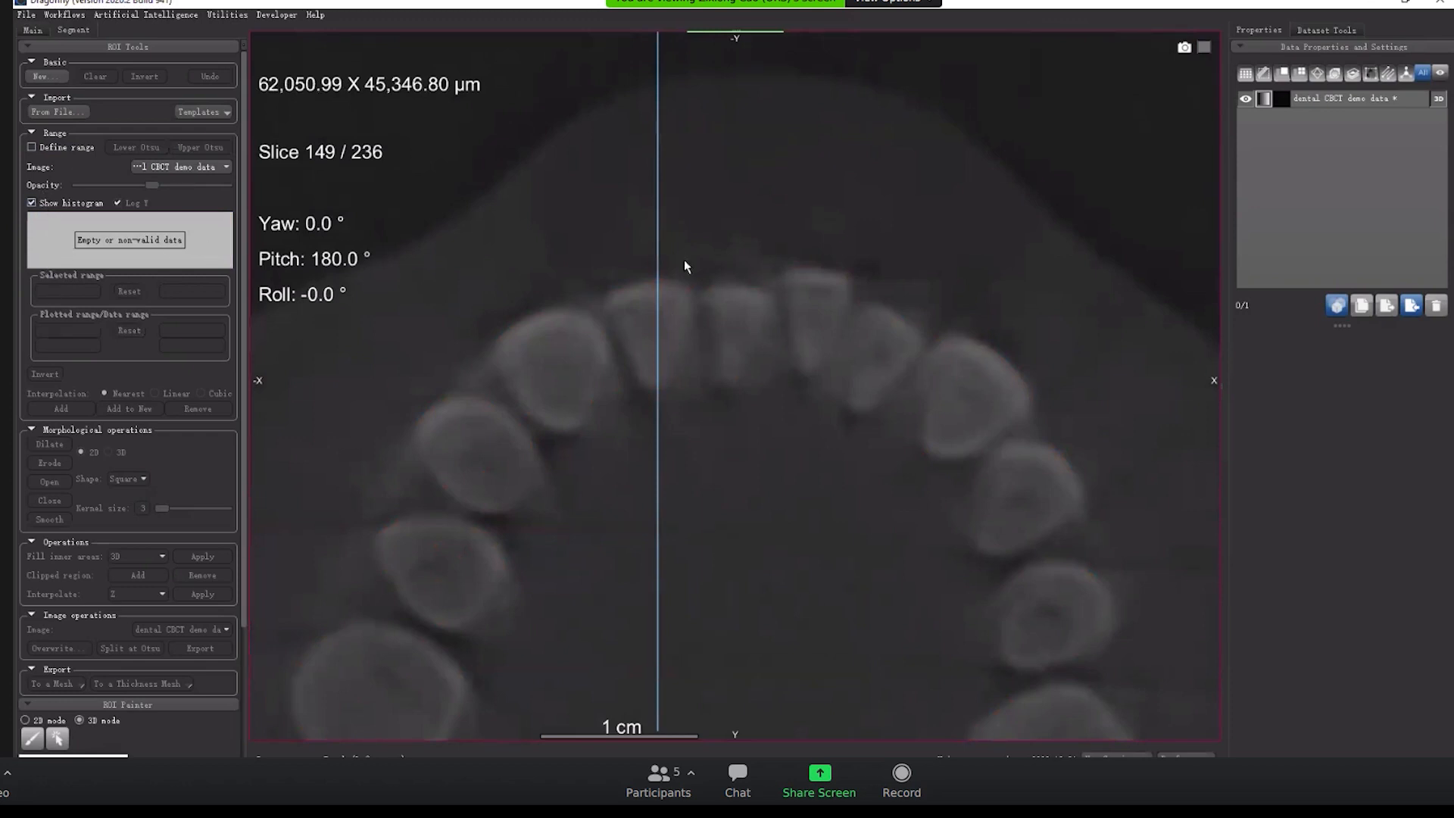
pyautogui.click(31, 147)
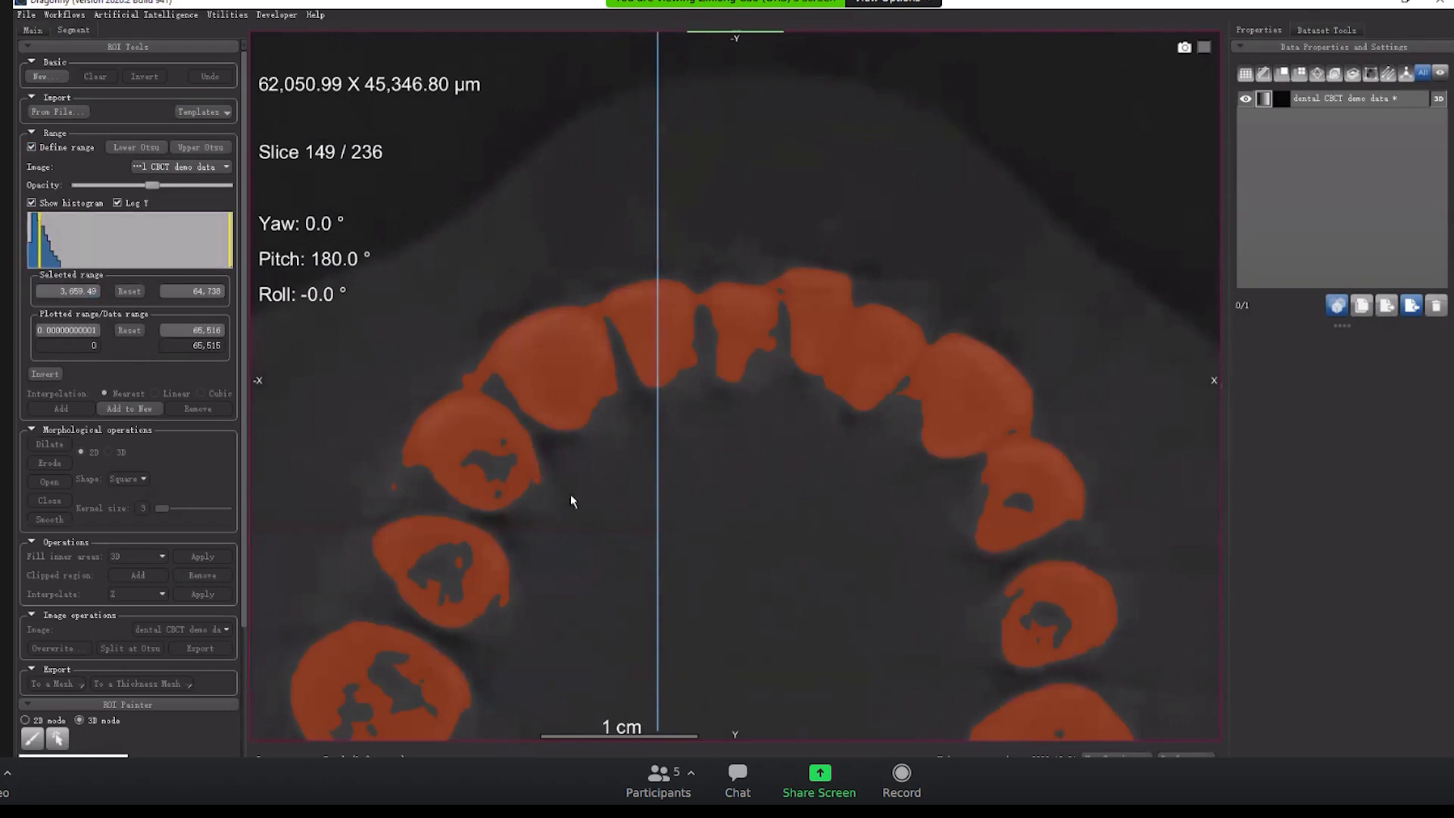
# Raise the lower threshold to 4,143 to check its coverage of the molars, and reduce it slightly again.
pyautogui.moveTo(571, 494); pyautogui.dragTo(578, 450, button='middle')
pyautogui.moveTo(38, 258); pyautogui.dragTo(41, 259)
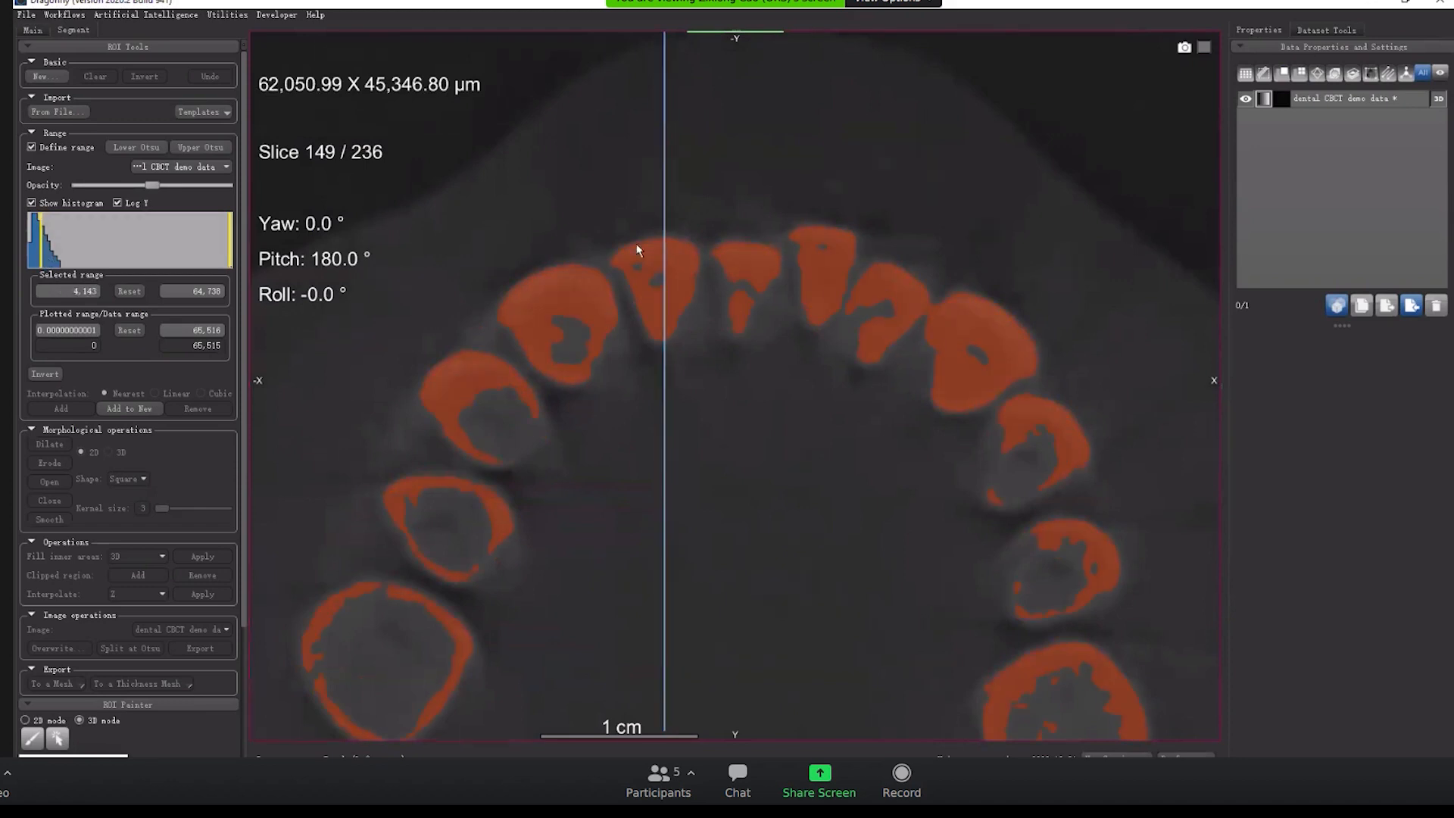
pyautogui.moveTo(803, 474); pyautogui.dragTo(876, 306, button='middle')
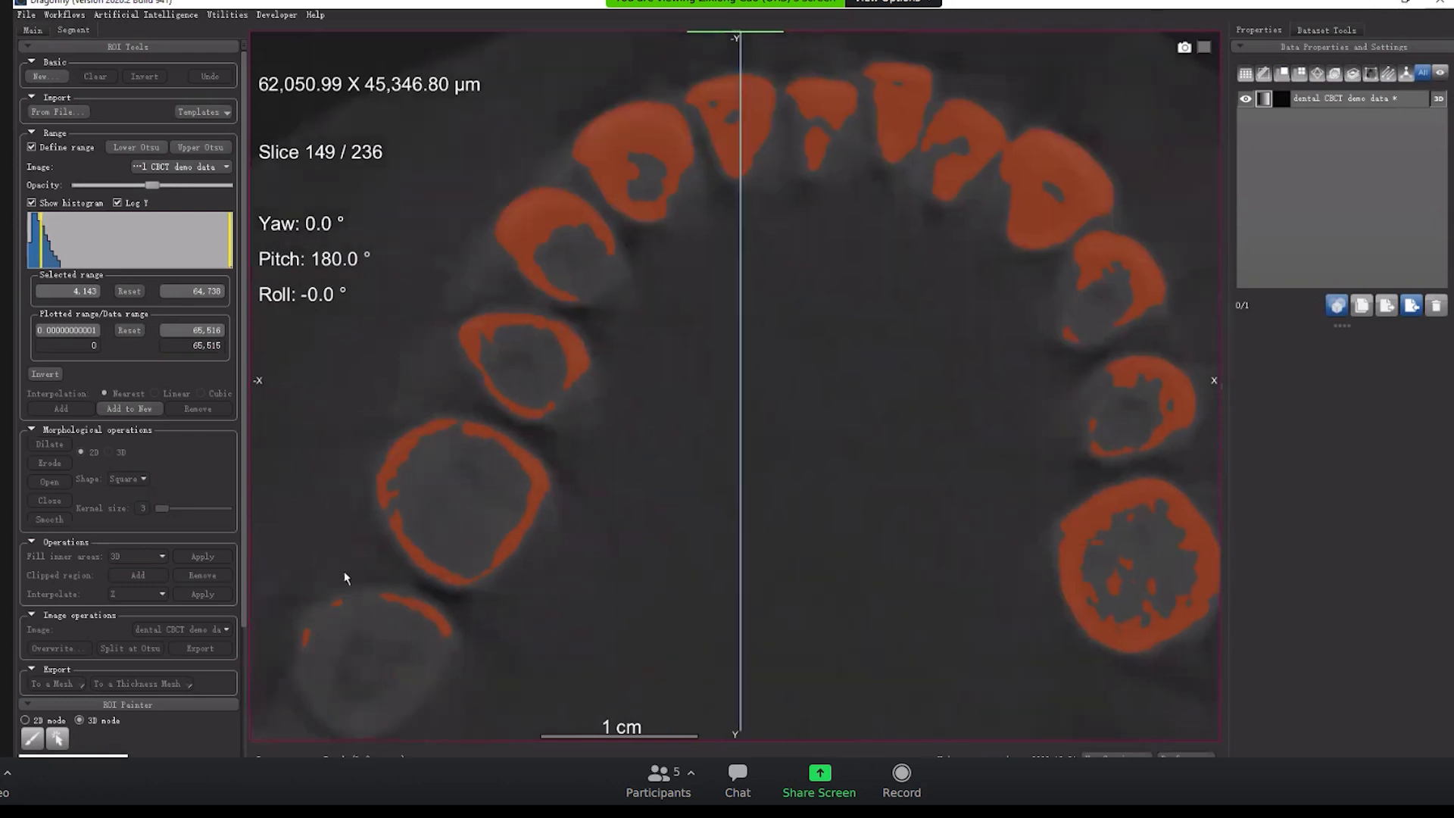
pyautogui.moveTo(573, 503); pyautogui.dragTo(603, 400, button='middle')
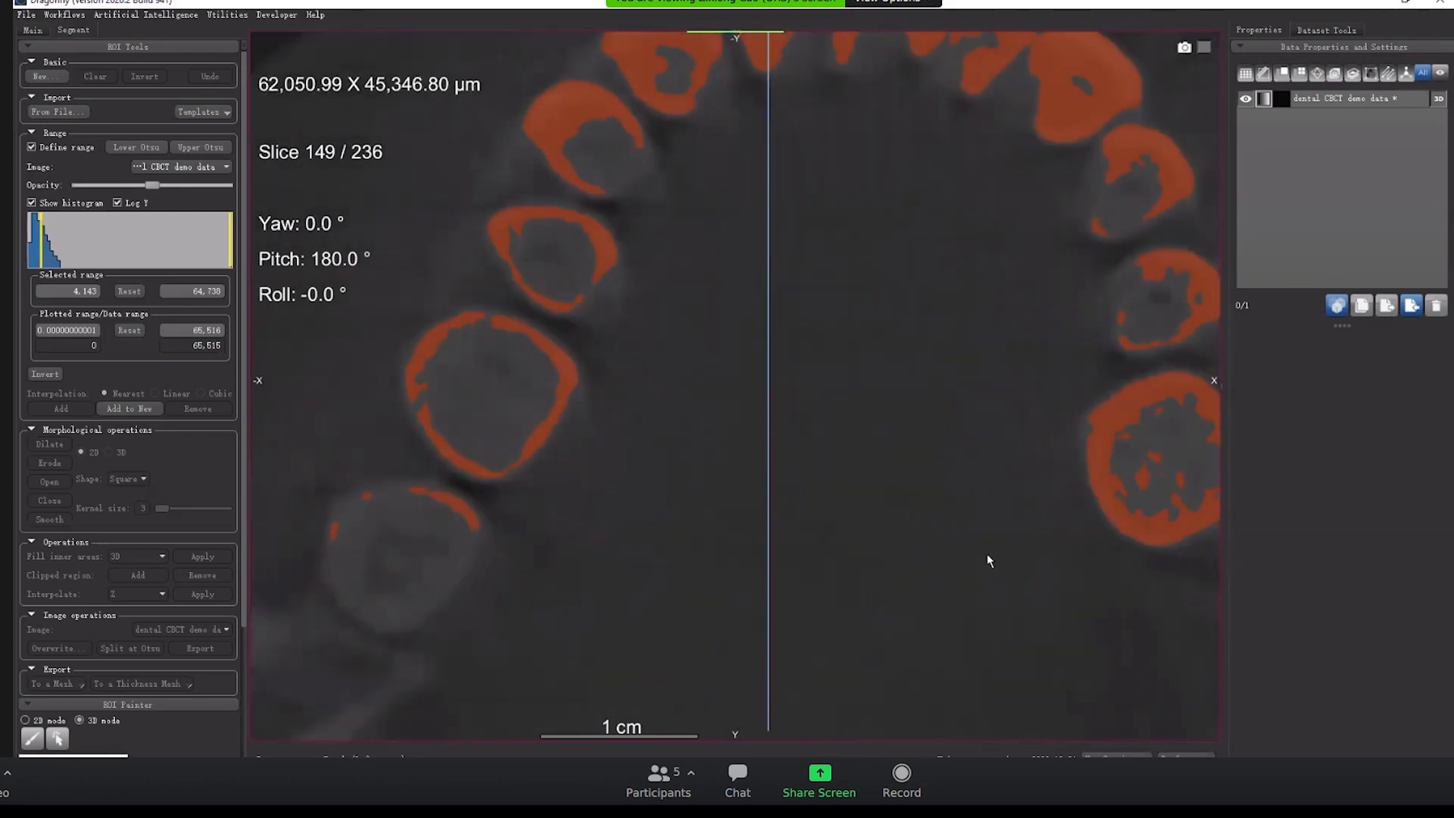
pyautogui.moveTo(992, 558); pyautogui.dragTo(951, 584, button='middle')
pyautogui.keyDown('ctrl'); pyautogui.scroll(-2, 959, 543); pyautogui.keyUp('ctrl')
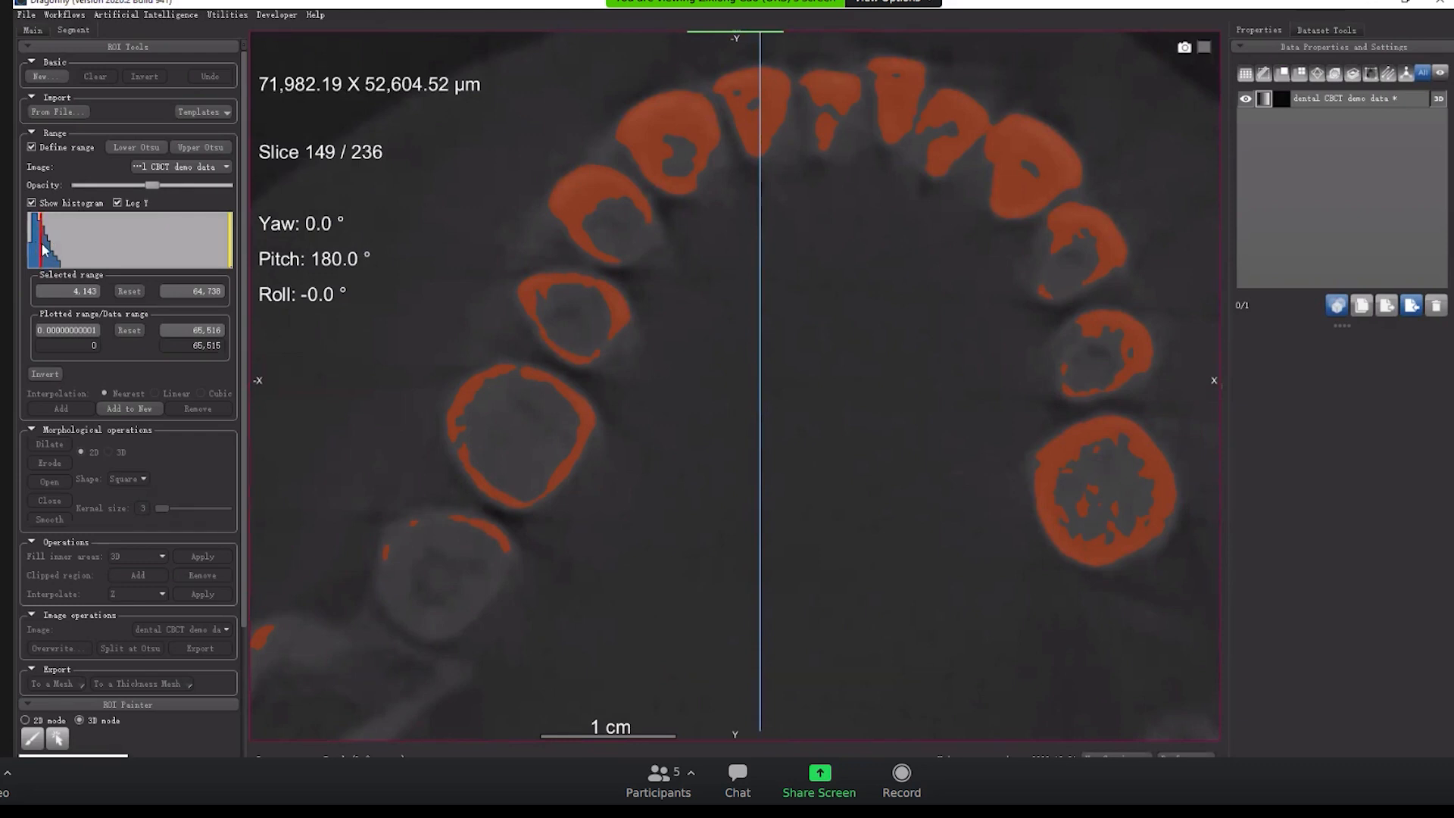
pyautogui.moveTo(44, 248); pyautogui.dragTo(40, 247)
pyautogui.moveTo(926, 471); pyautogui.dragTo(944, 422, button='right')
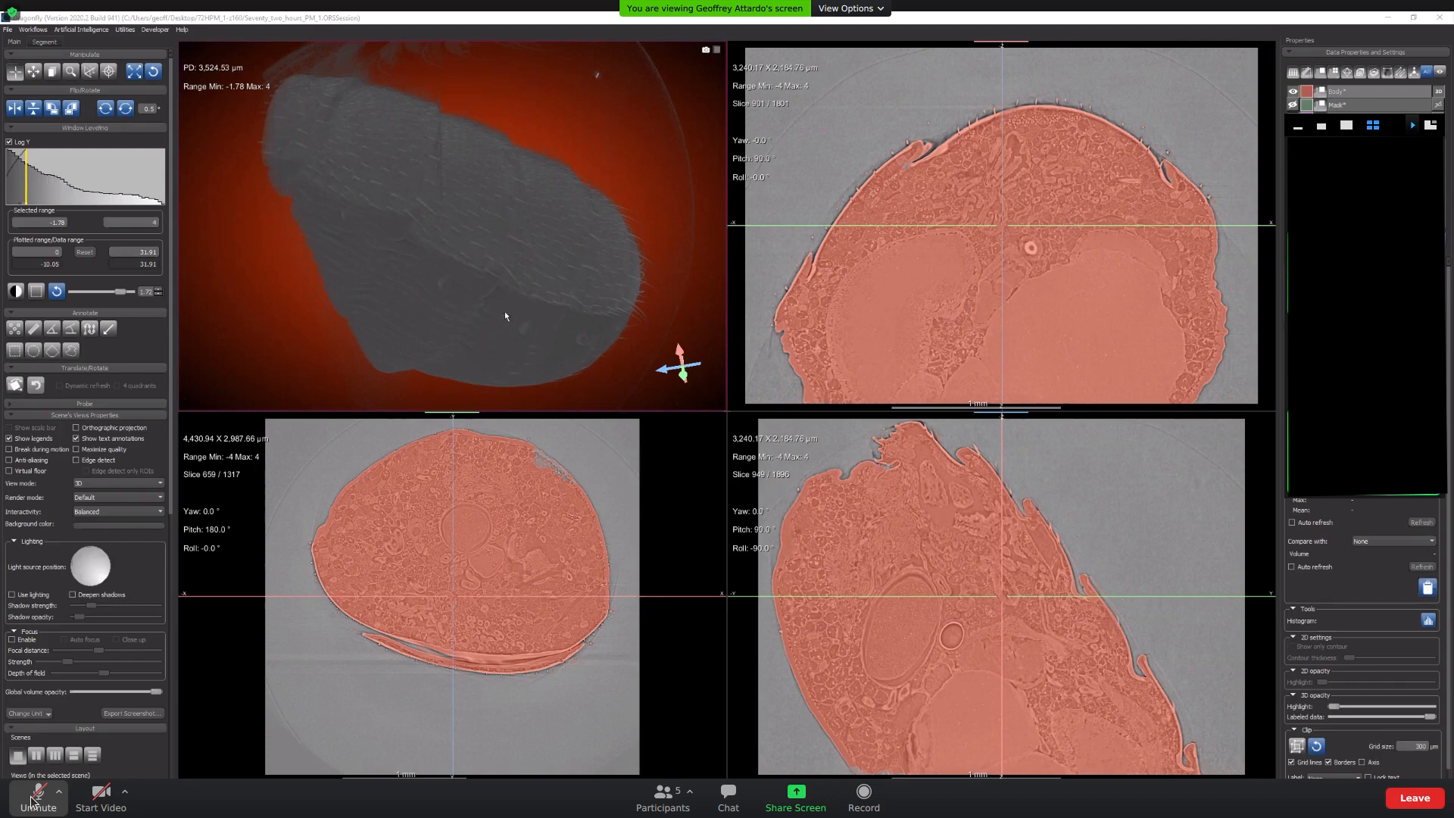
# Rotate the 3D specimen, hide the red body region overlay, and maximize the axial slice view at slice 659.
pyautogui.moveTo(503, 270); pyautogui.dragTo(321, 305)
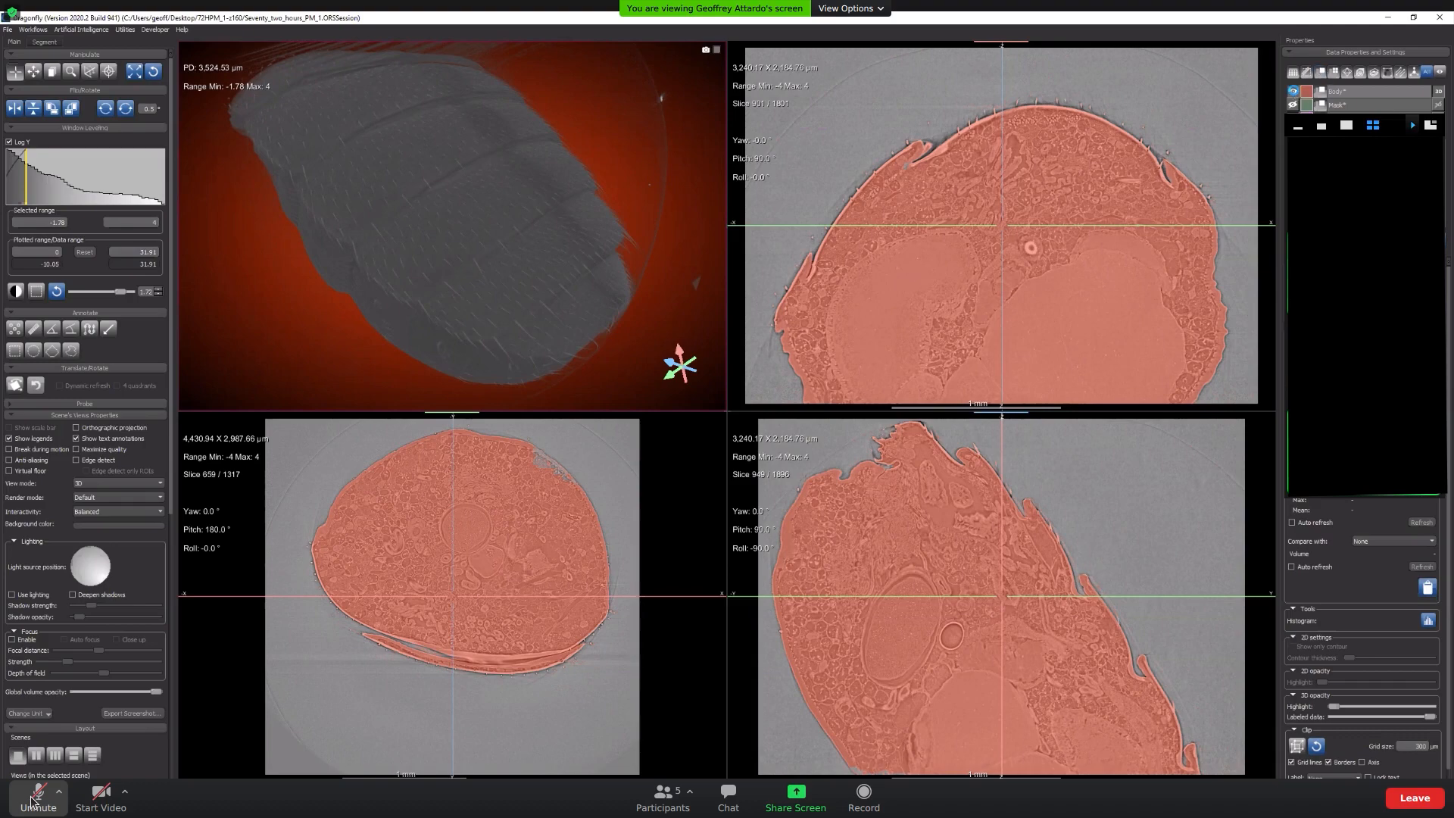
pyautogui.click(1293, 91)
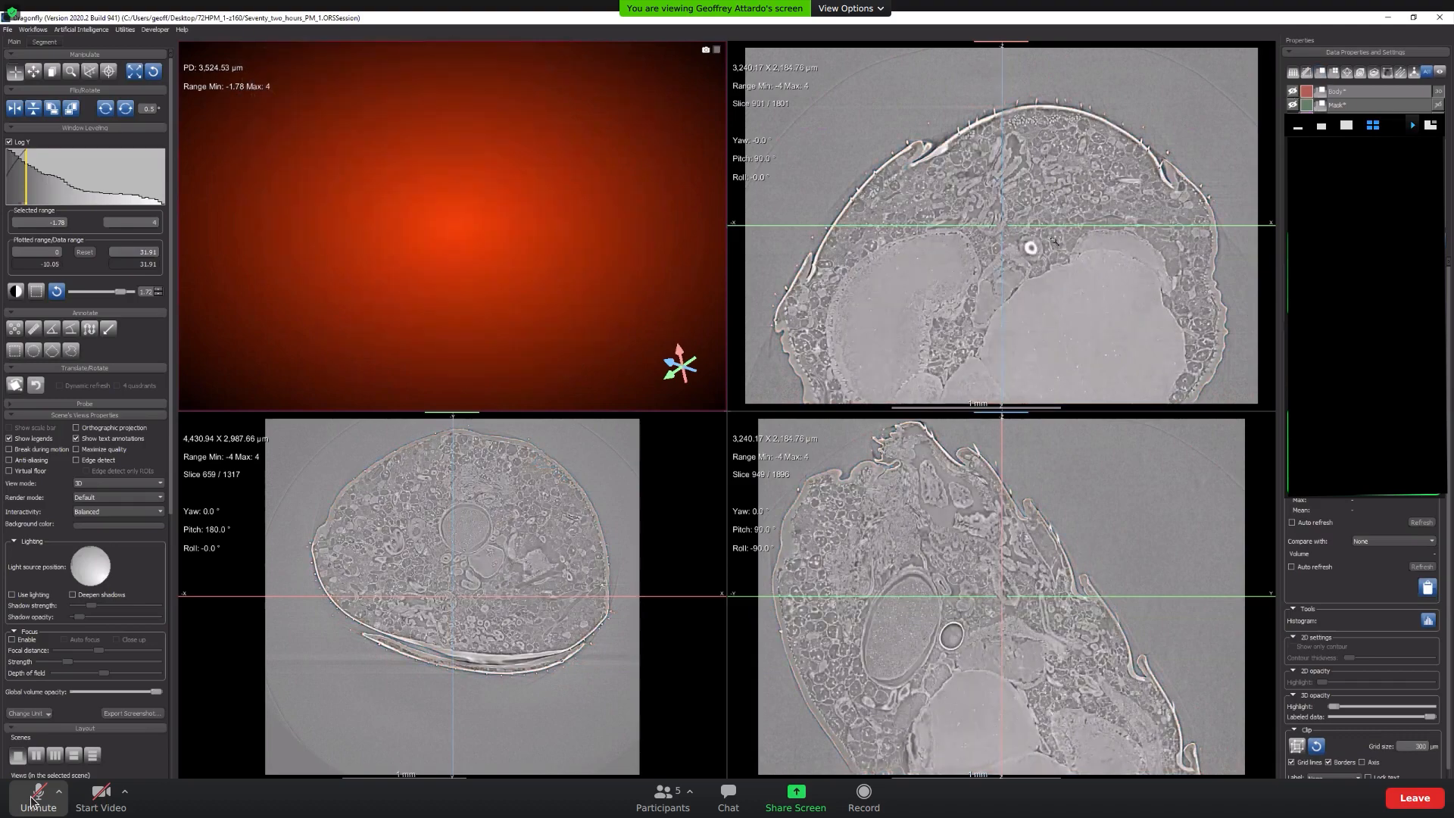
pyautogui.moveTo(1054, 237)
pyautogui.mouseDown(button='right')
pyautogui.moveTo(1062, 371)
pyautogui.moveTo(1054, 216)
pyautogui.mouseUp(button='right')
pyautogui.scroll(-2, 1055, 215)
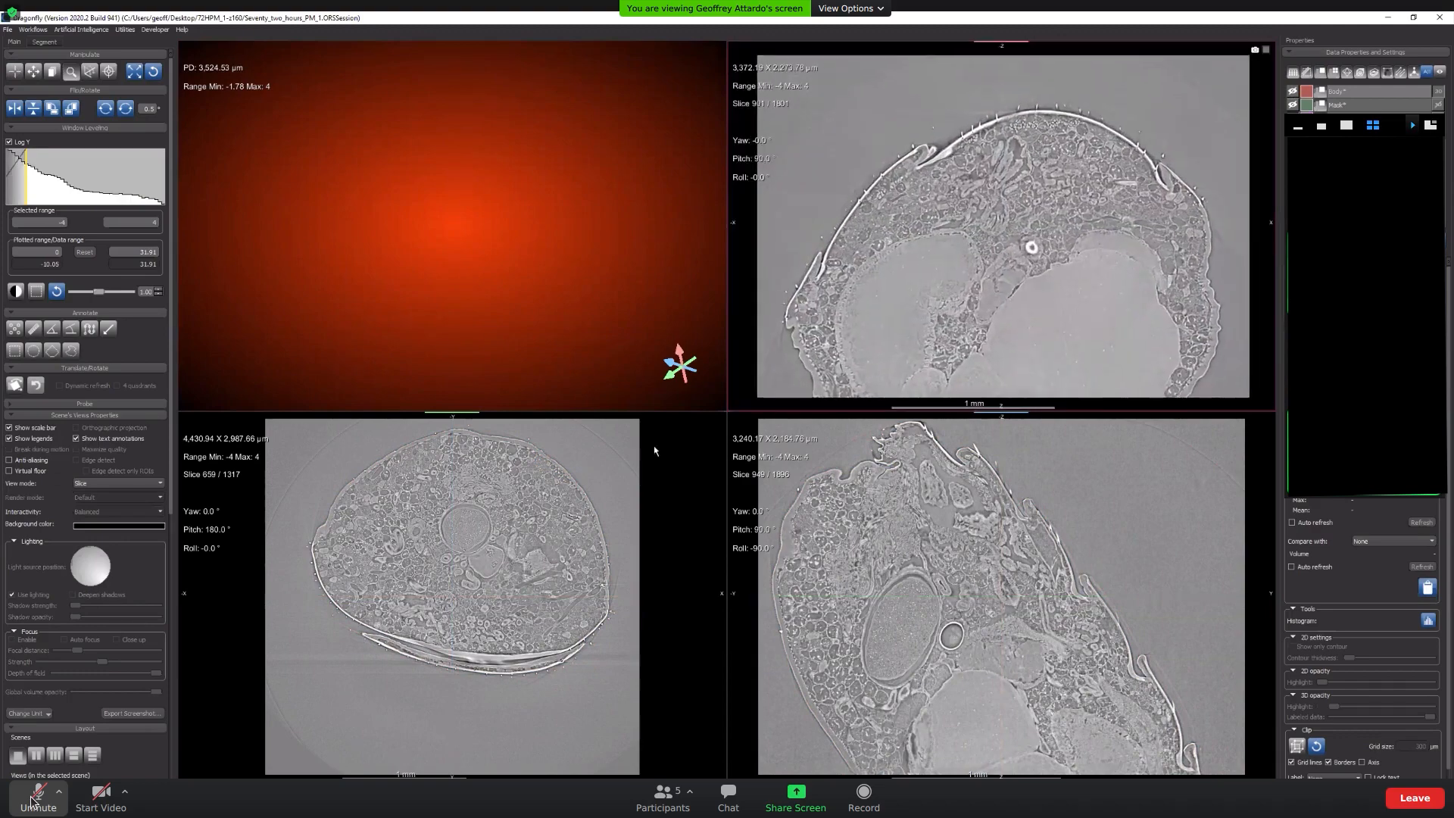
pyautogui.doubleClick(510, 529)
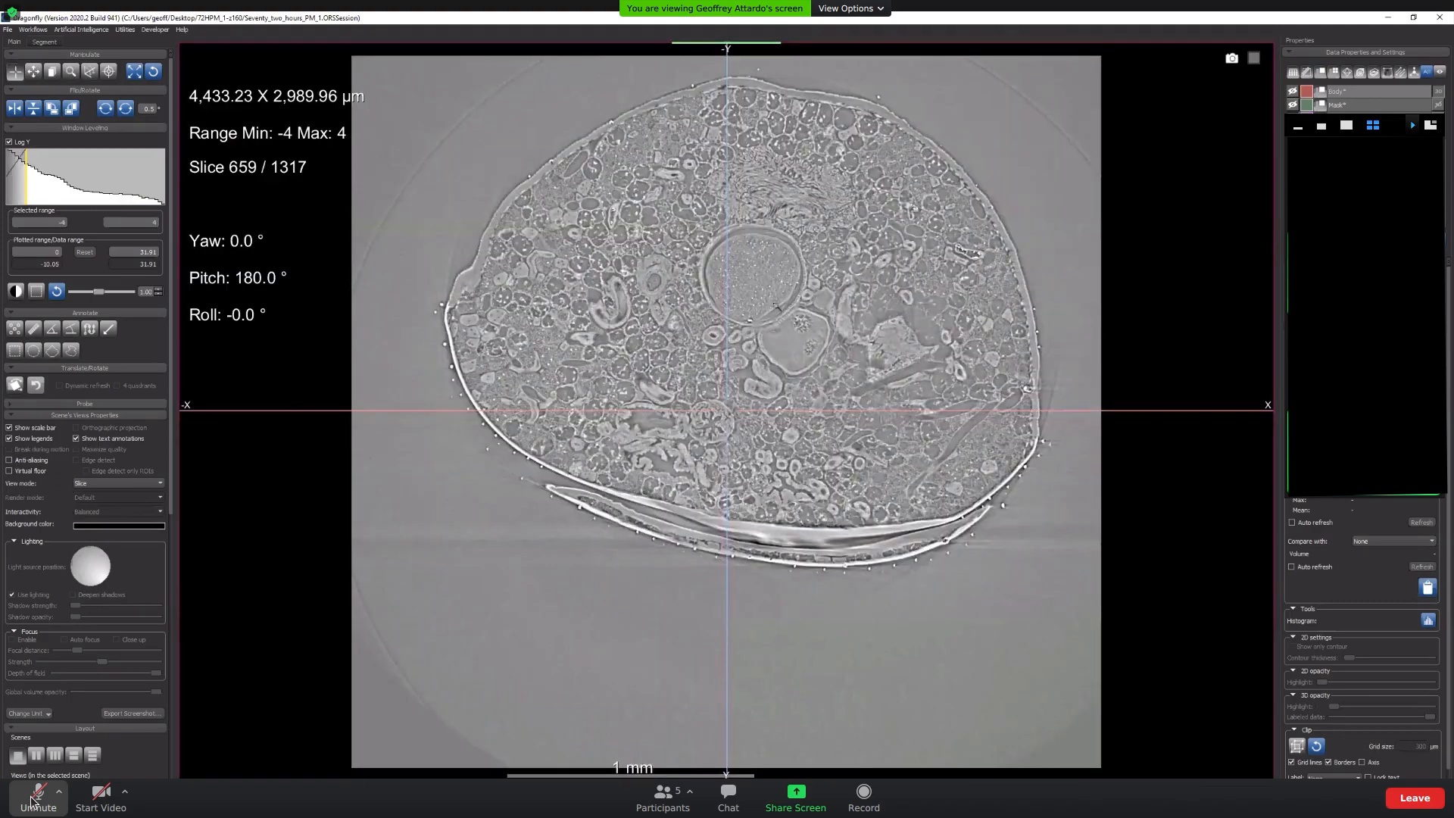
# Enlarge the axial view and browse its slices from 659 to 806, following the internal organs.
pyautogui.moveTo(785, 338); pyautogui.dragTo(819, 511, button='right')
pyautogui.moveTo(834, 371); pyautogui.dragTo(835, 430, button='right')
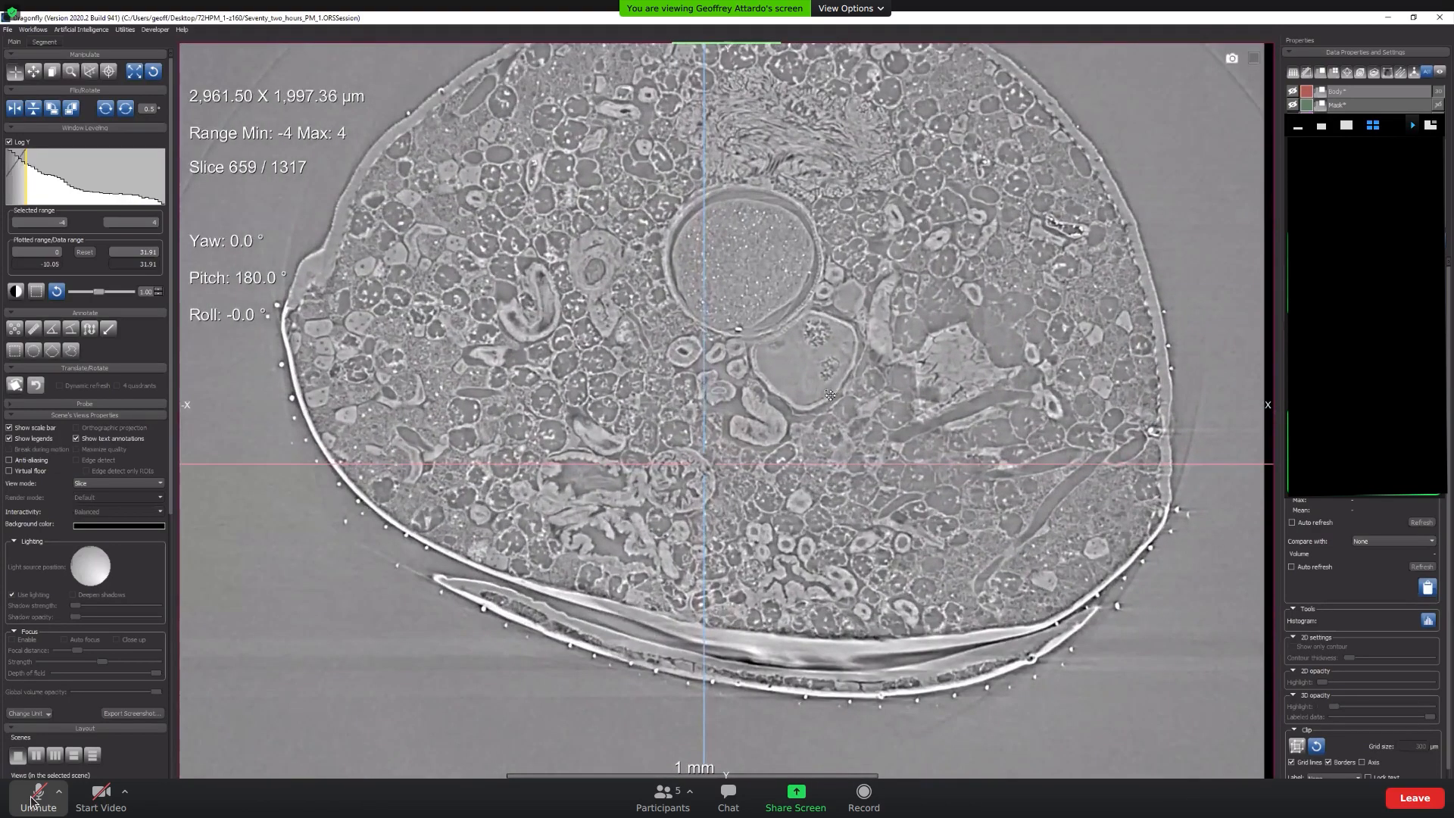
pyautogui.scroll(-1, 835, 416)
pyautogui.moveTo(835, 415); pyautogui.dragTo(818, 521, button='middle')
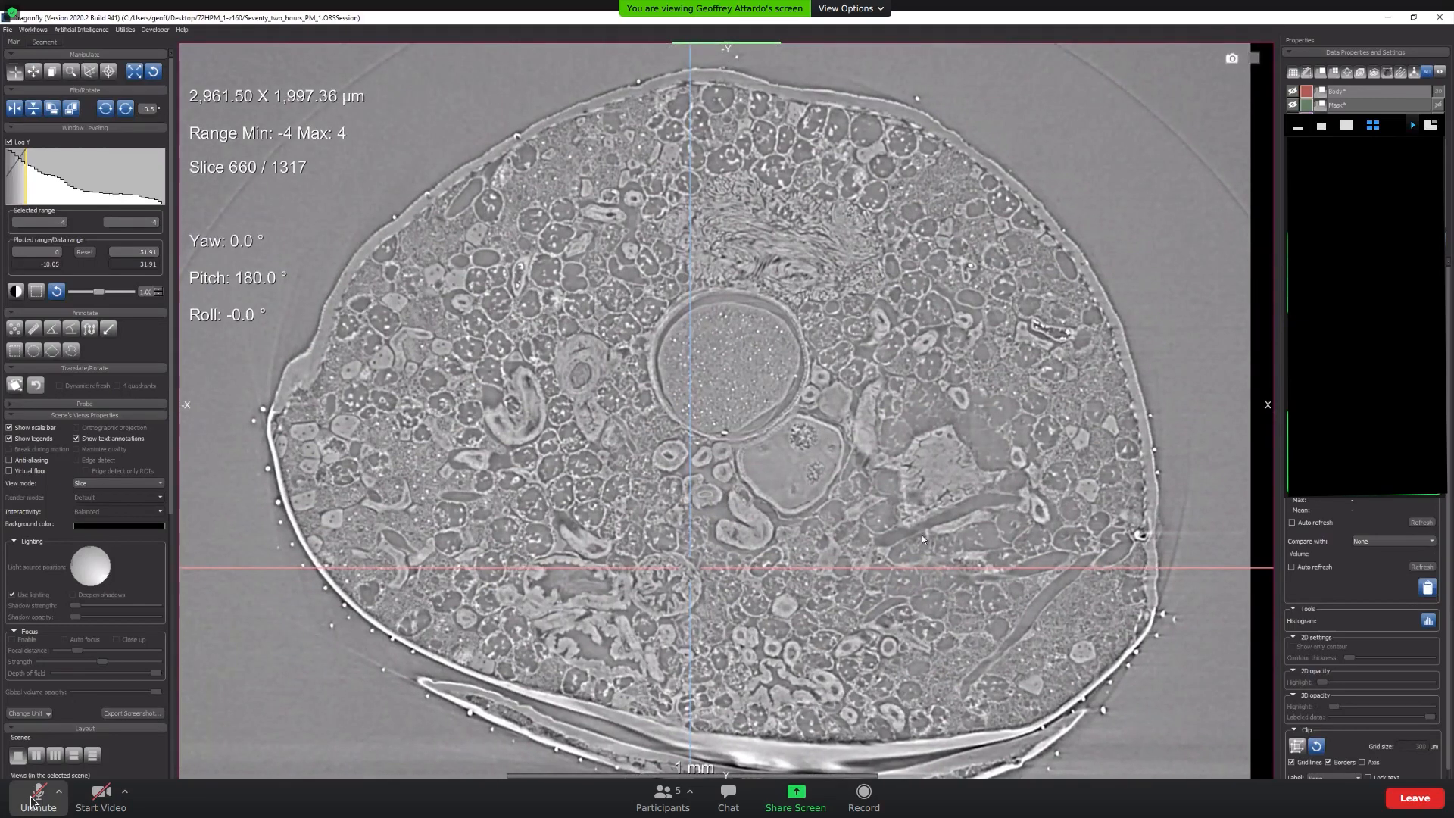
pyautogui.scroll(-14, 808, 351)
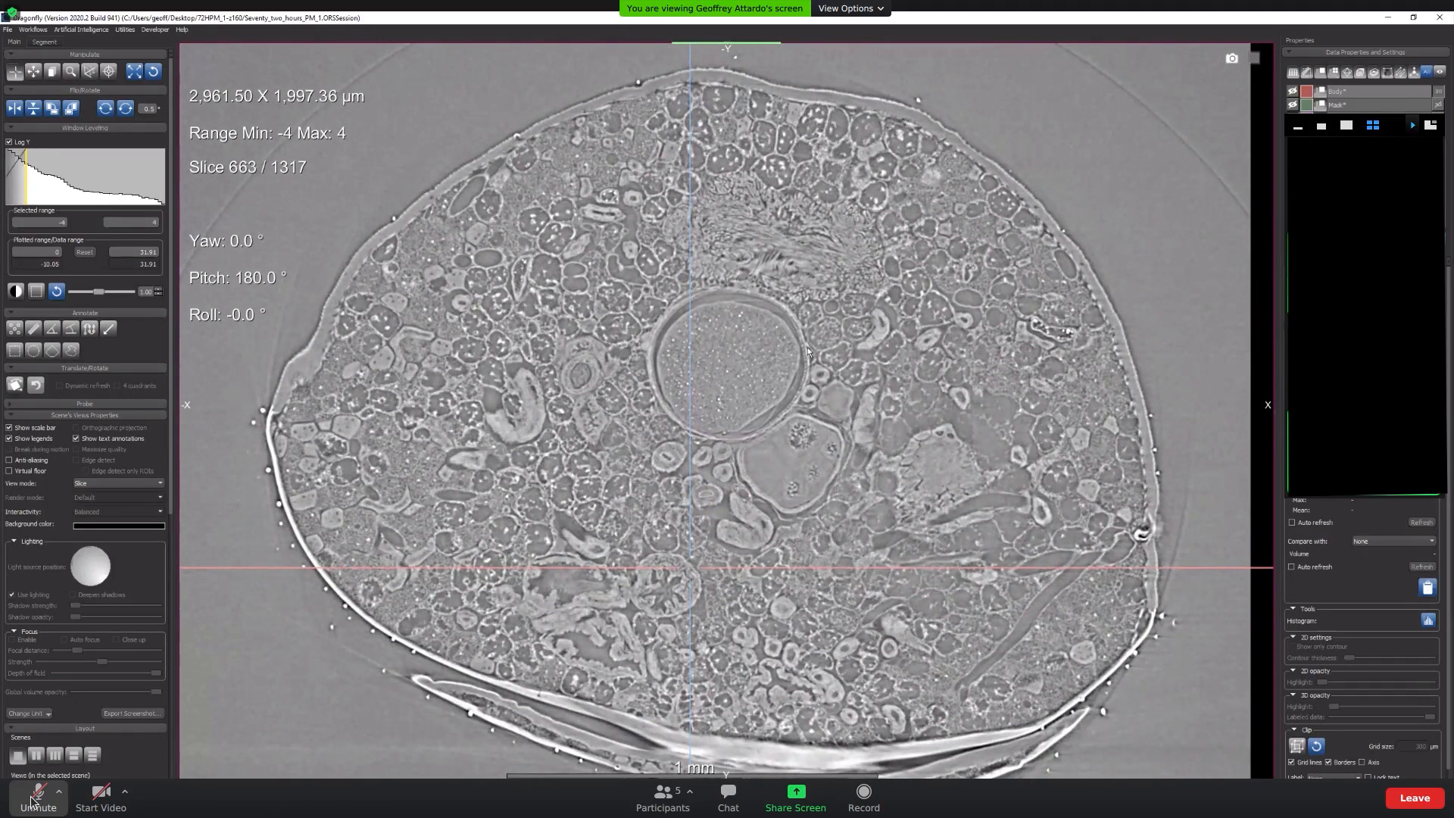
pyautogui.scroll(-20, 808, 351)
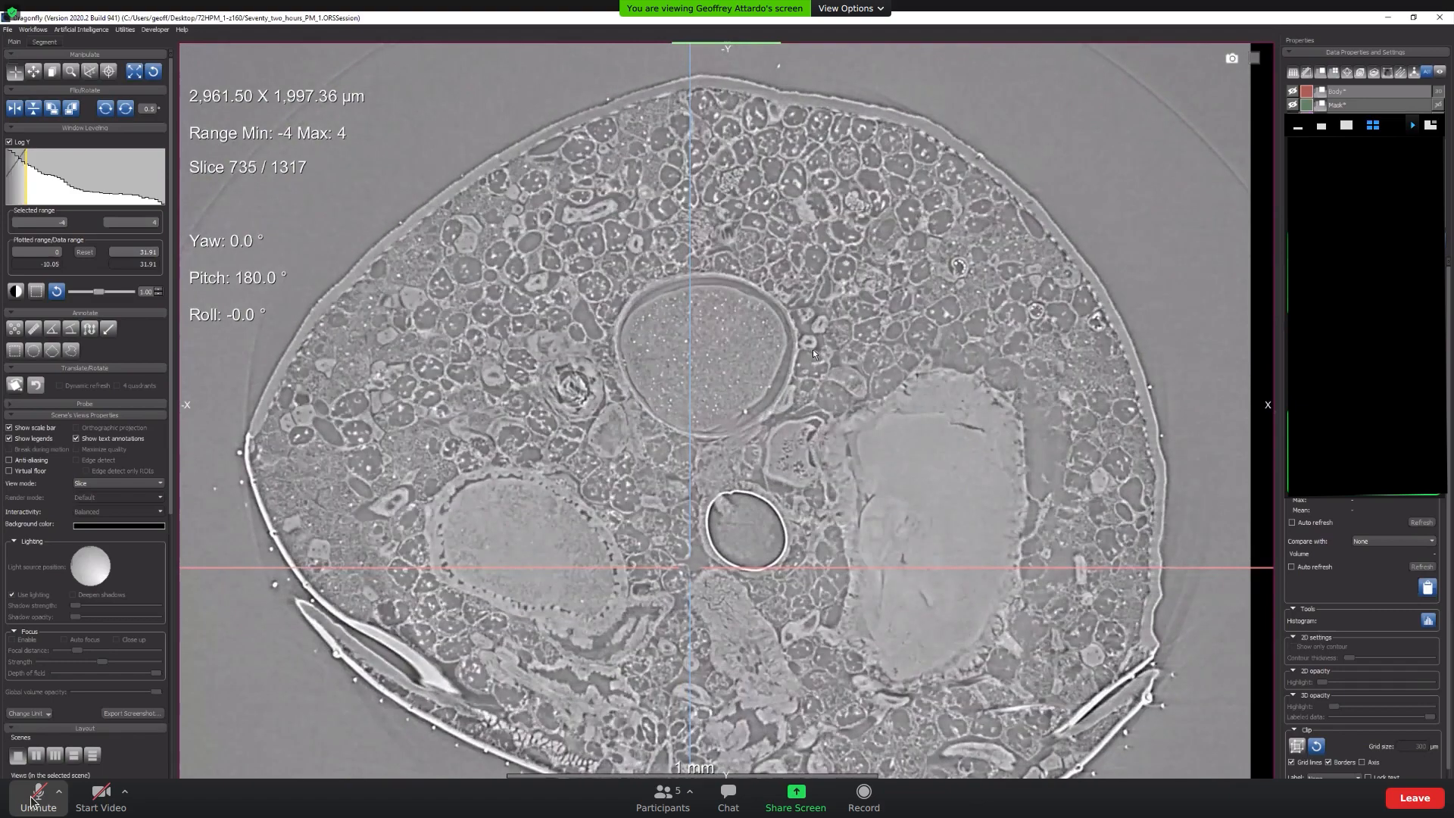
pyautogui.scroll(-20, 812, 349)
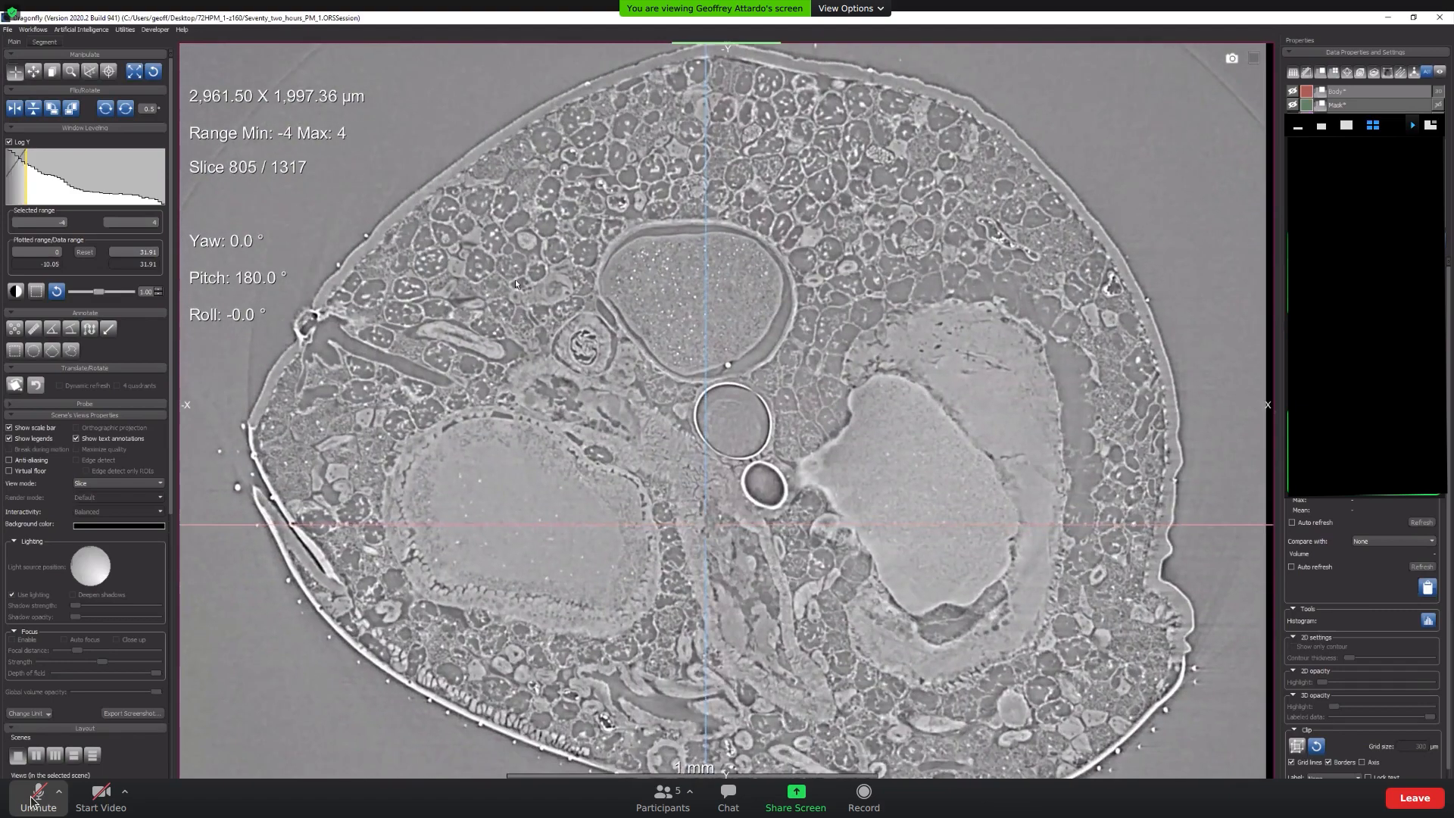
pyautogui.scroll(-1, 506, 272)
# Examine slice 806 at higher magnification, covering the cells beneath the body wall and the large oval structure.
pyautogui.moveTo(504, 270); pyautogui.dragTo(578, 365, button='right')
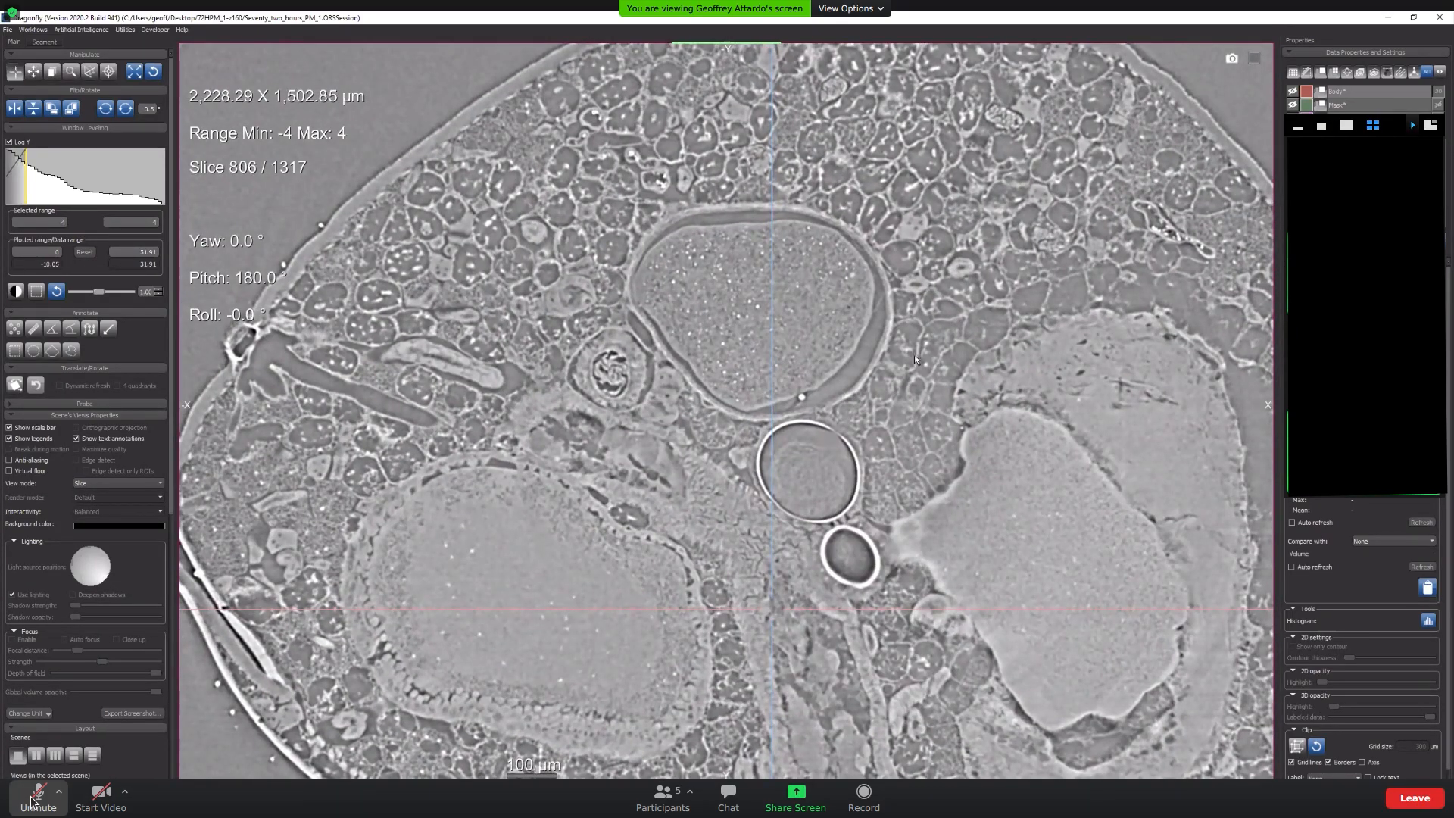
pyautogui.moveTo(633, 294); pyautogui.dragTo(761, 348, button='middle')
pyautogui.moveTo(610, 295); pyautogui.dragTo(578, 314, button='right')
pyautogui.moveTo(690, 237); pyautogui.dragTo(795, 372, button='middle')
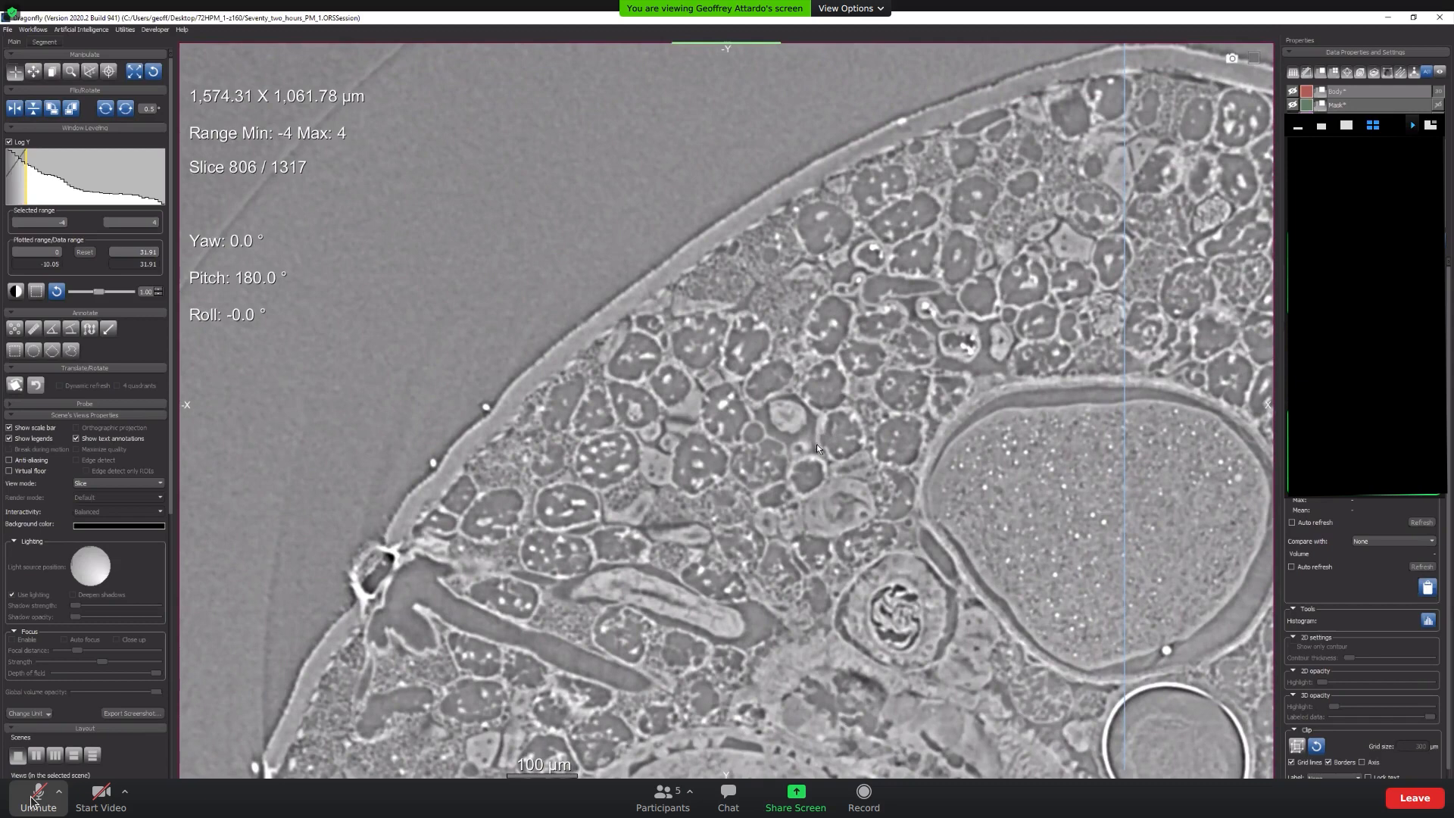
pyautogui.moveTo(952, 464); pyautogui.dragTo(748, 416, button='middle')
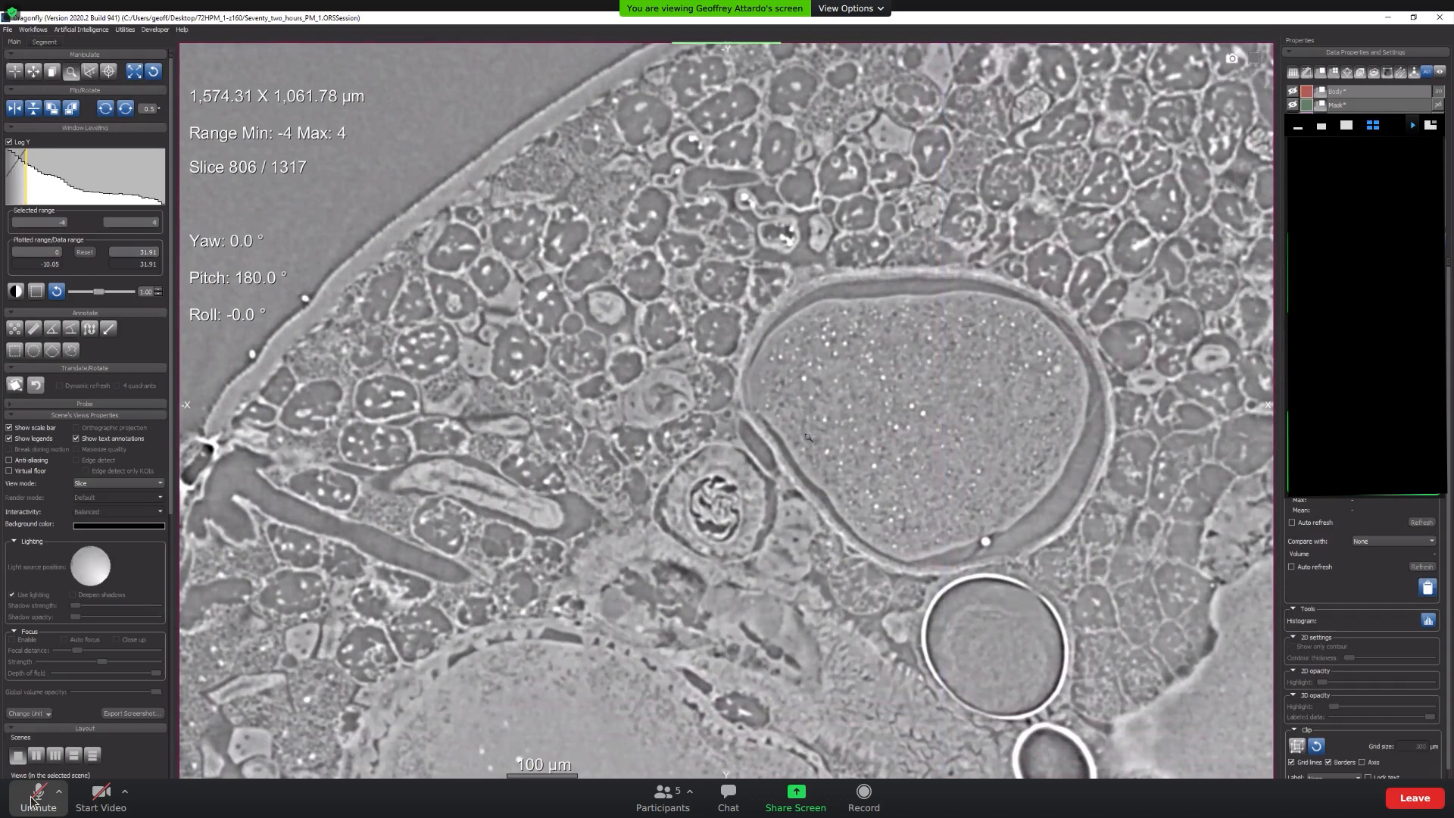
pyautogui.scroll(-4, 793, 280)
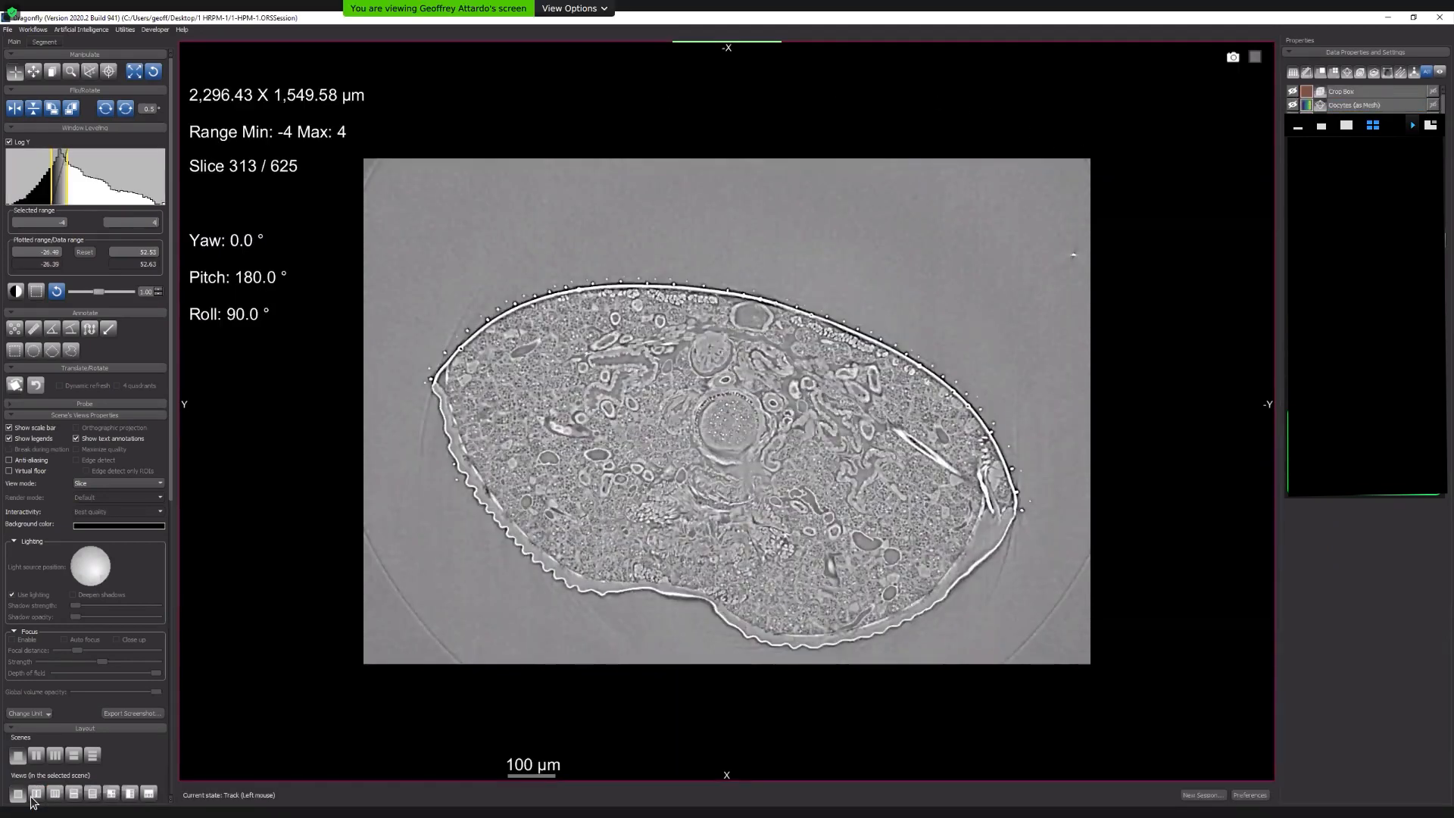
# Show the coloured segmentation overlays on the 1HPM specimen's slice and enlarge the specimen to fill the view.
pyautogui.click(32, 799)
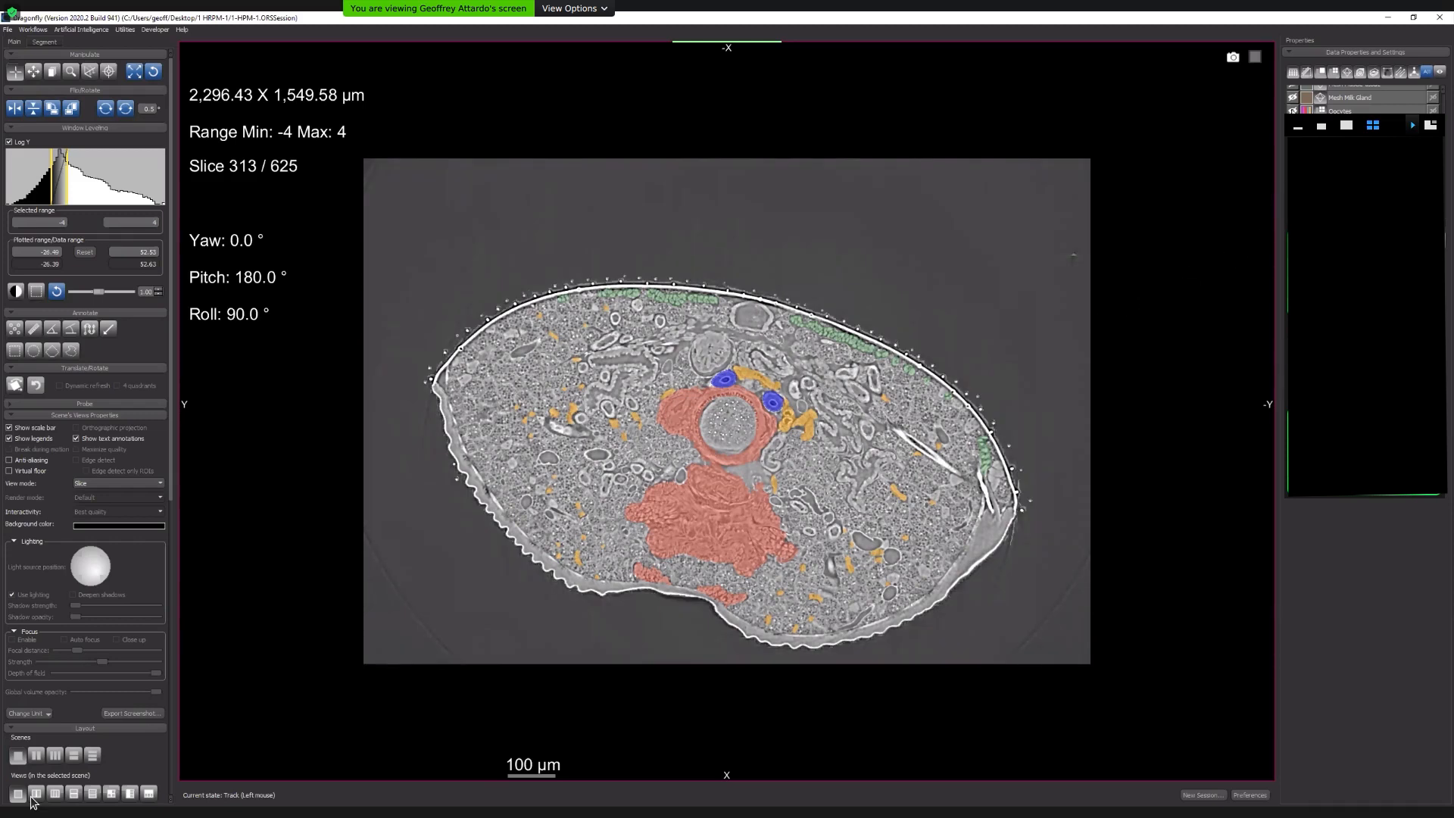
pyautogui.moveTo(712, 354); pyautogui.dragTo(766, 518, button='right')
pyautogui.scroll(-1, 766, 519)
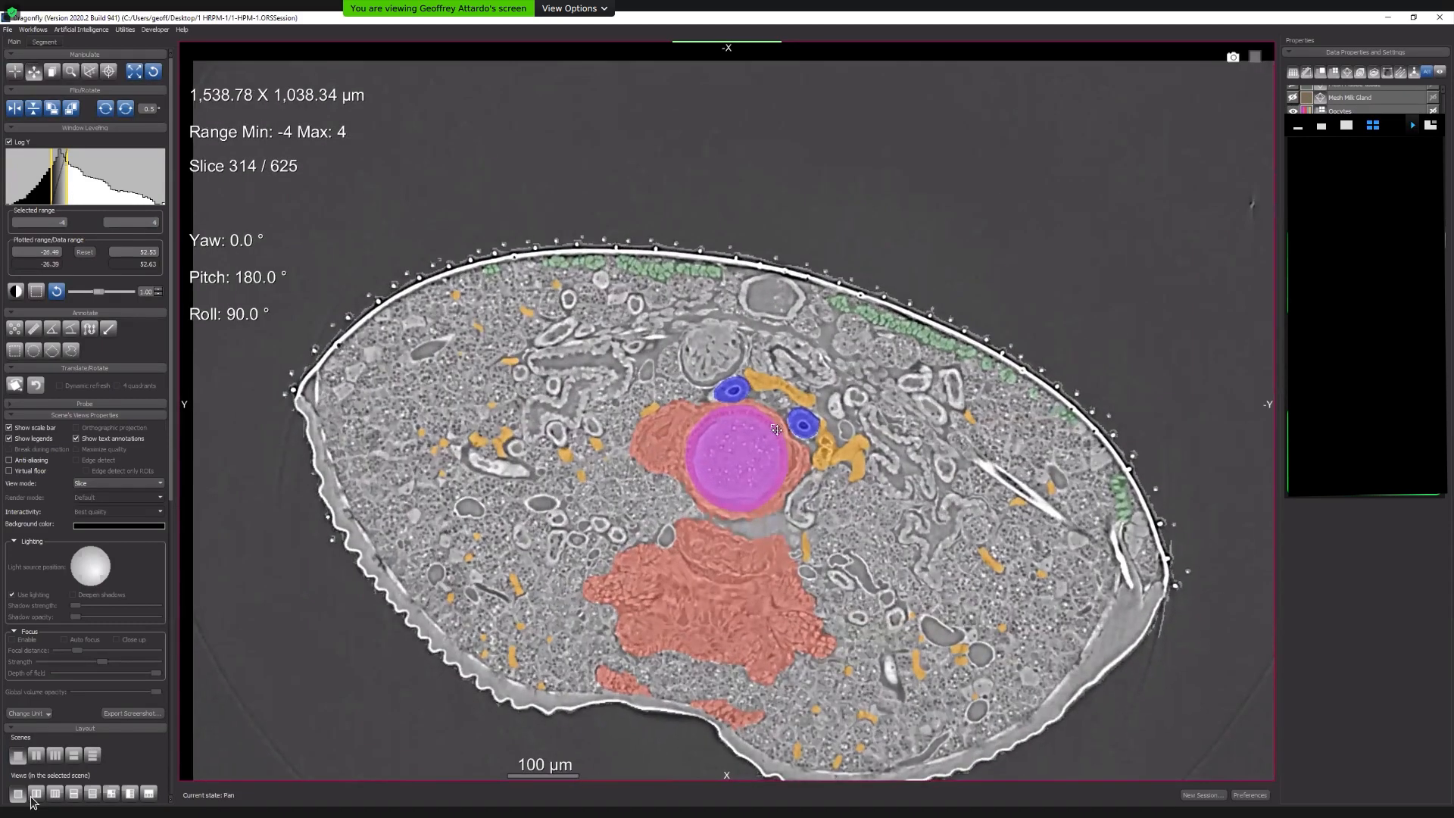
pyautogui.moveTo(766, 518); pyautogui.dragTo(771, 411, button='middle')
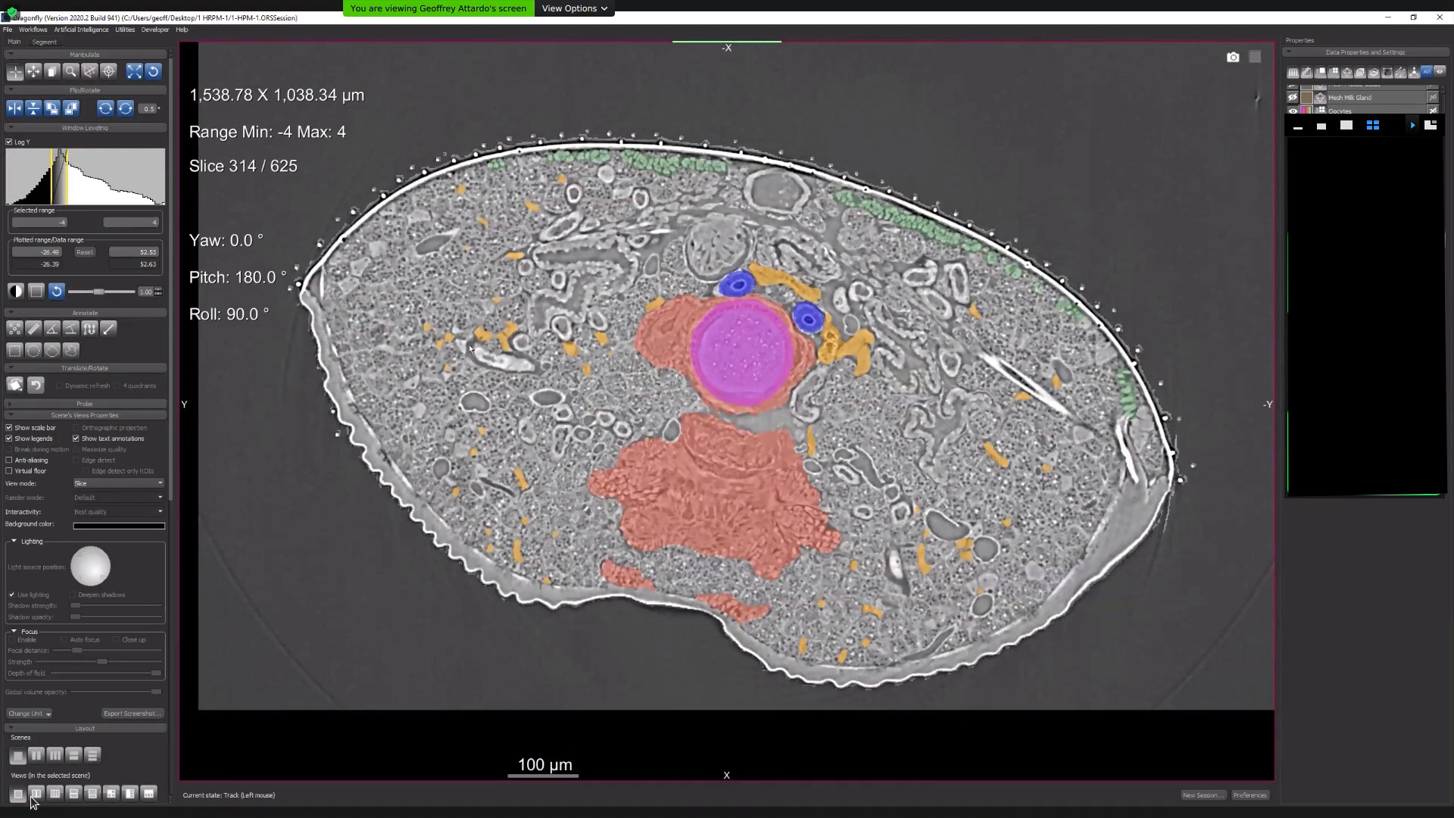
# Browse the segmented slices from 314 to 431, following the blue, magenta, red and orange regions through the specimen.
pyautogui.scroll(-17, 602, 360)
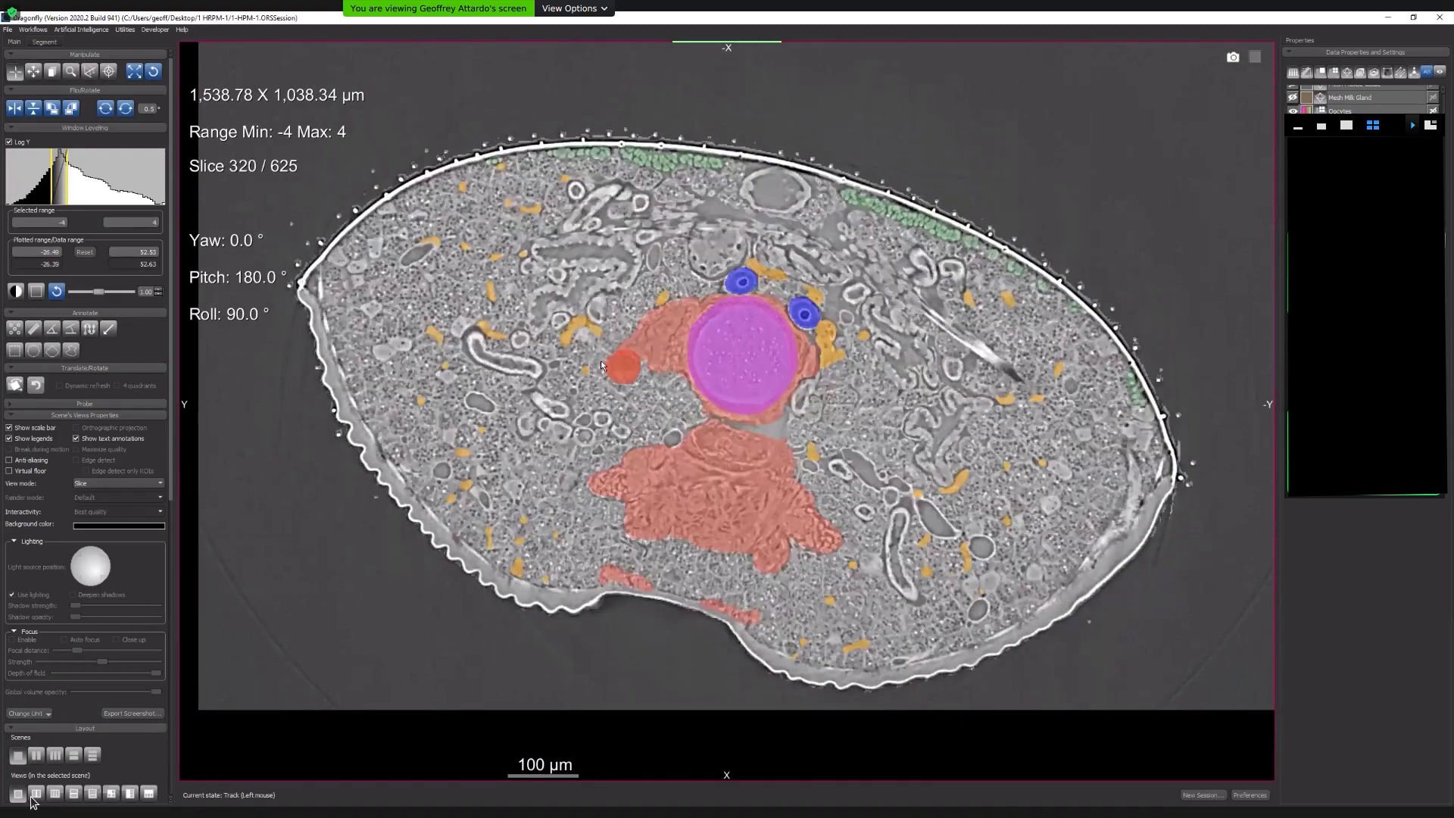
pyautogui.scroll(-16, 601, 365)
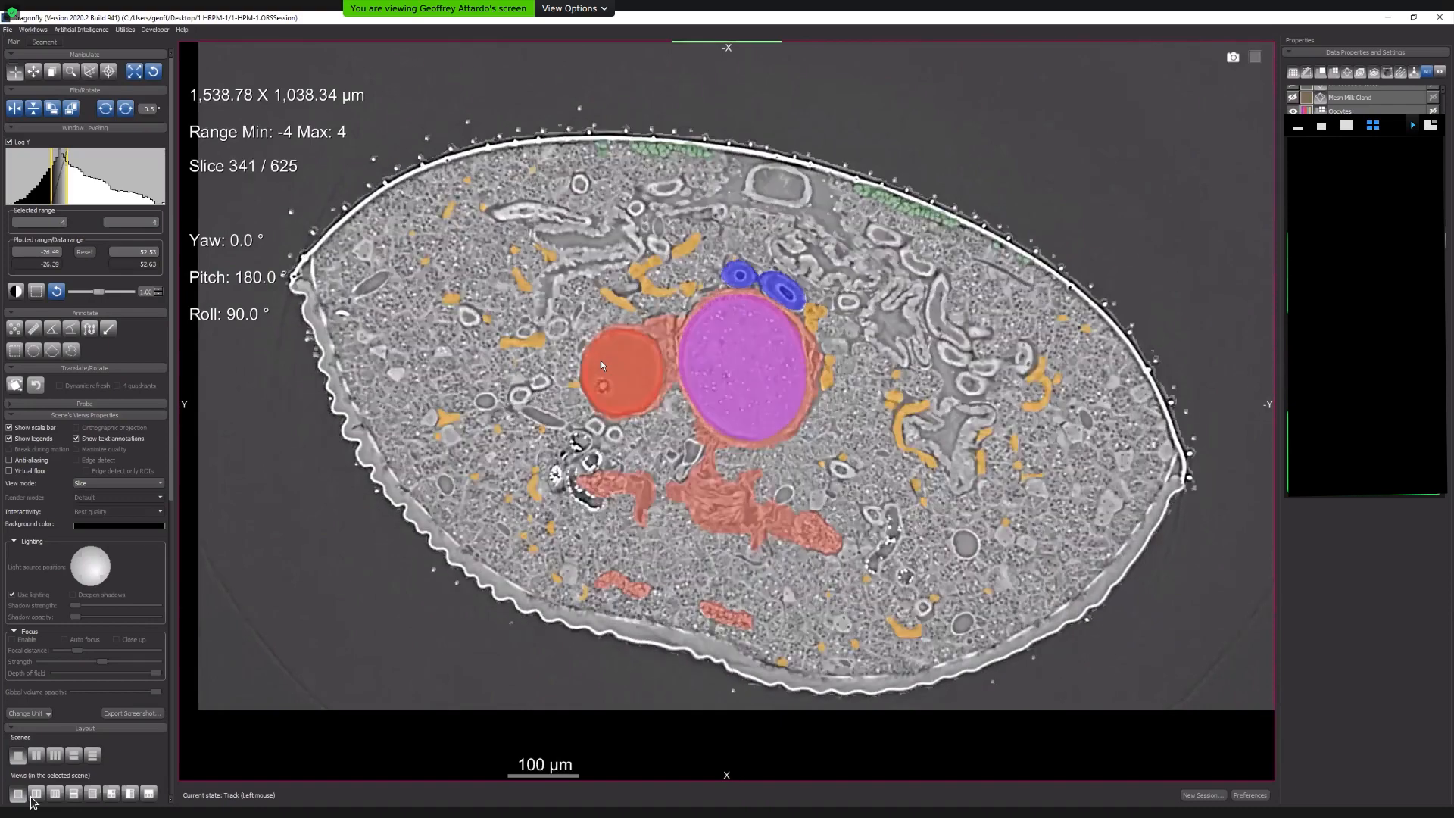
pyautogui.scroll(-19, 602, 364)
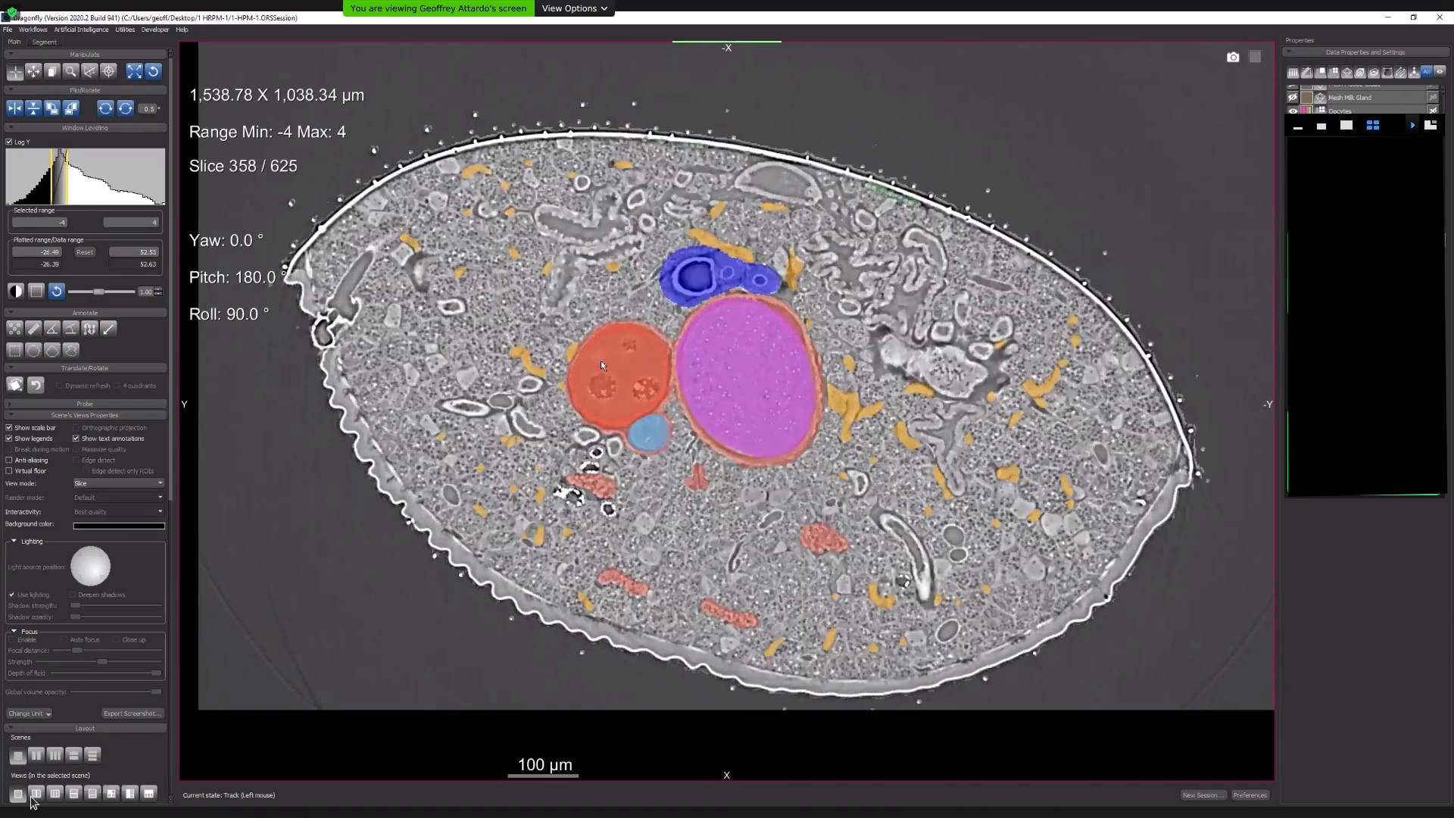
pyautogui.scroll(-10, 601, 365)
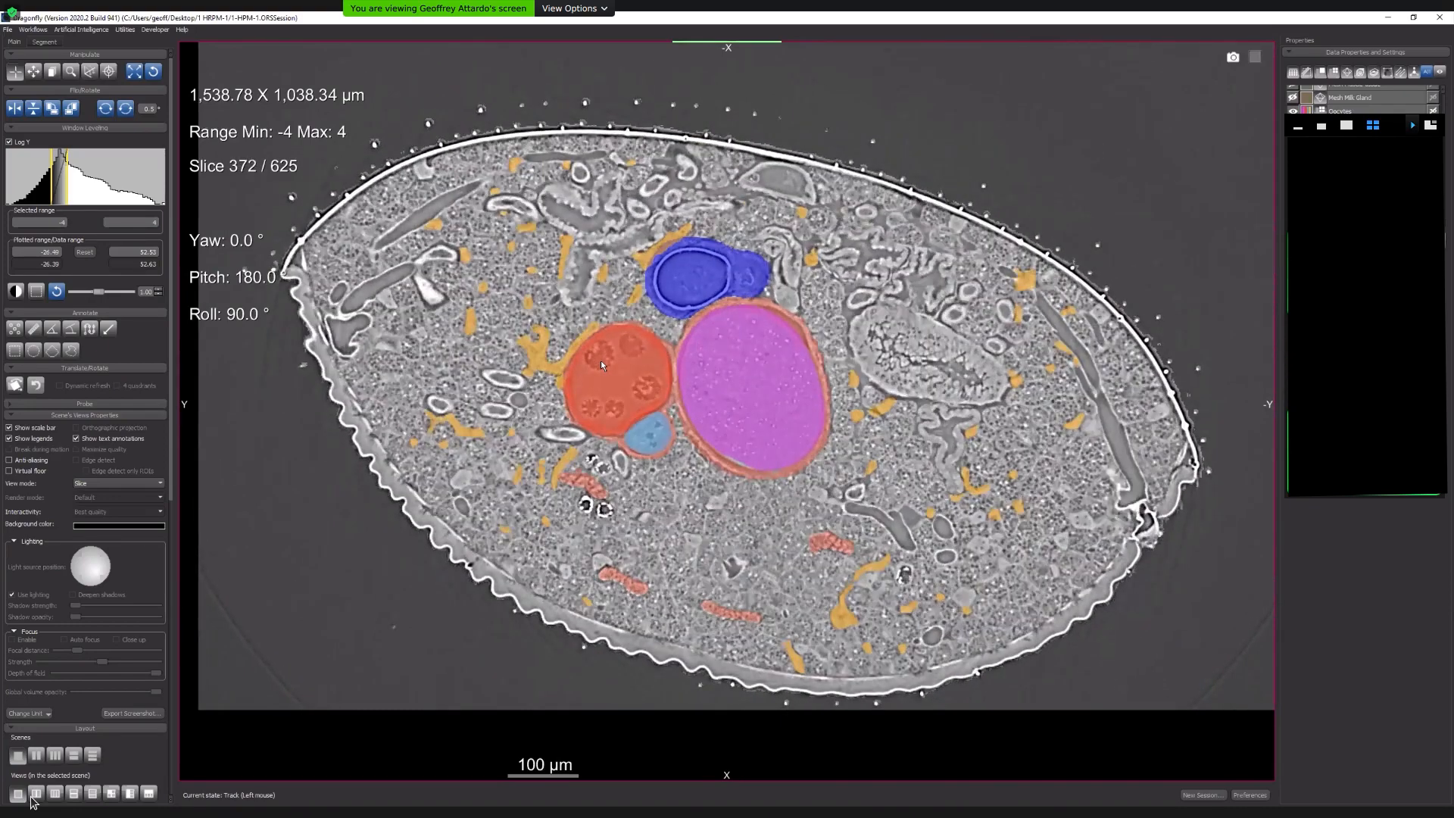
pyautogui.scroll(-19, 601, 365)
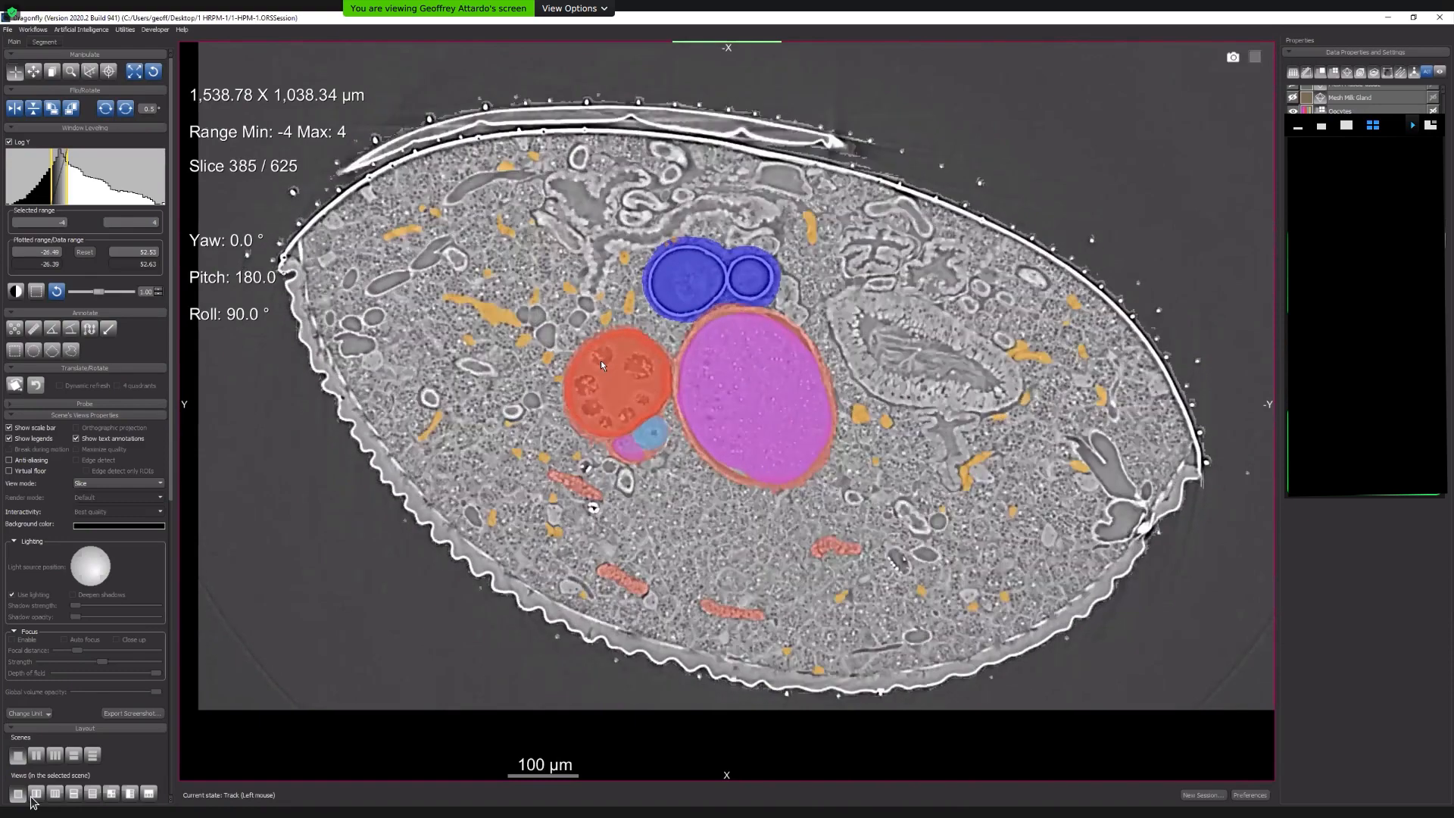
pyautogui.scroll(-17, 601, 364)
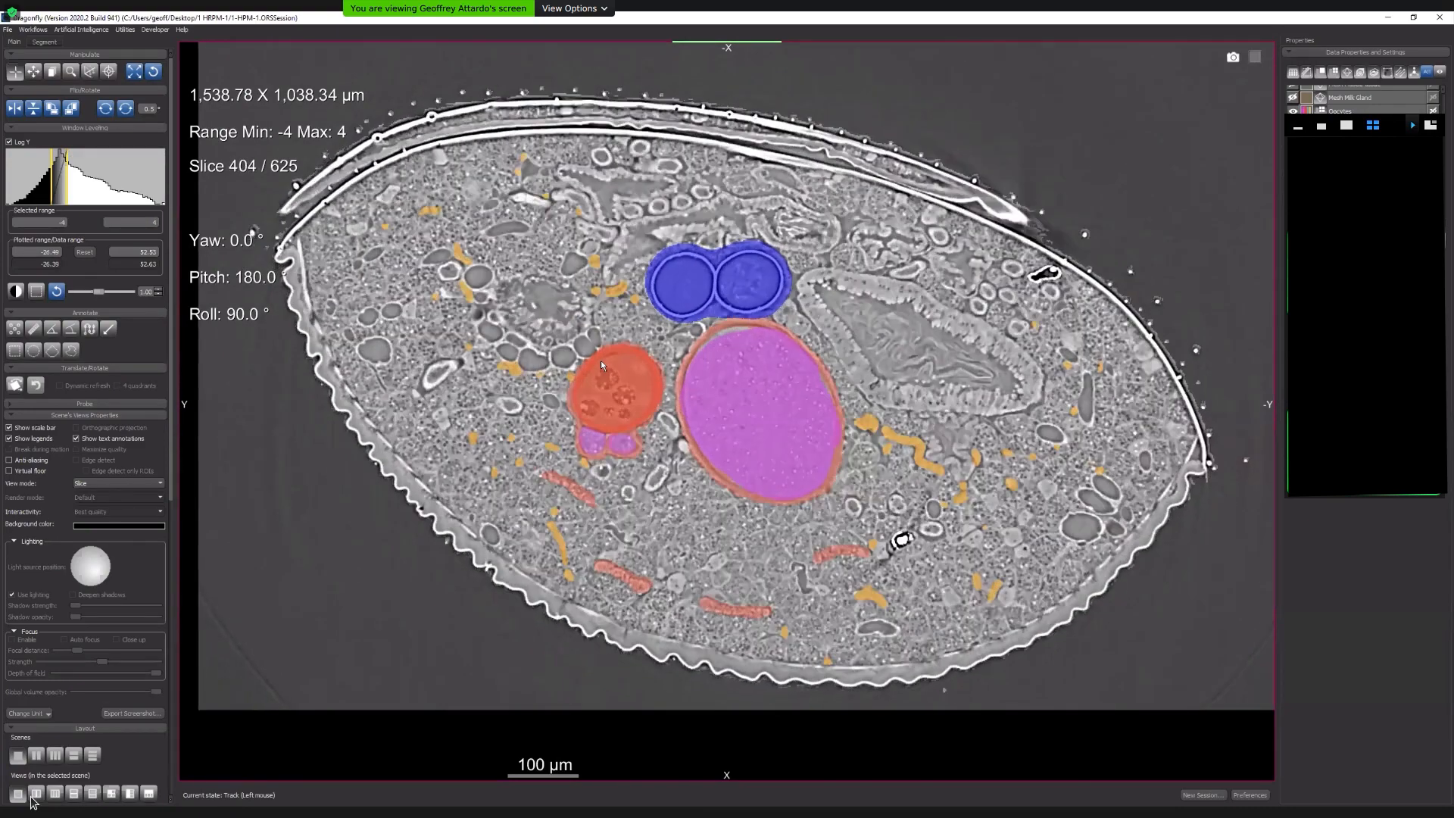
pyautogui.scroll(-14, 601, 361)
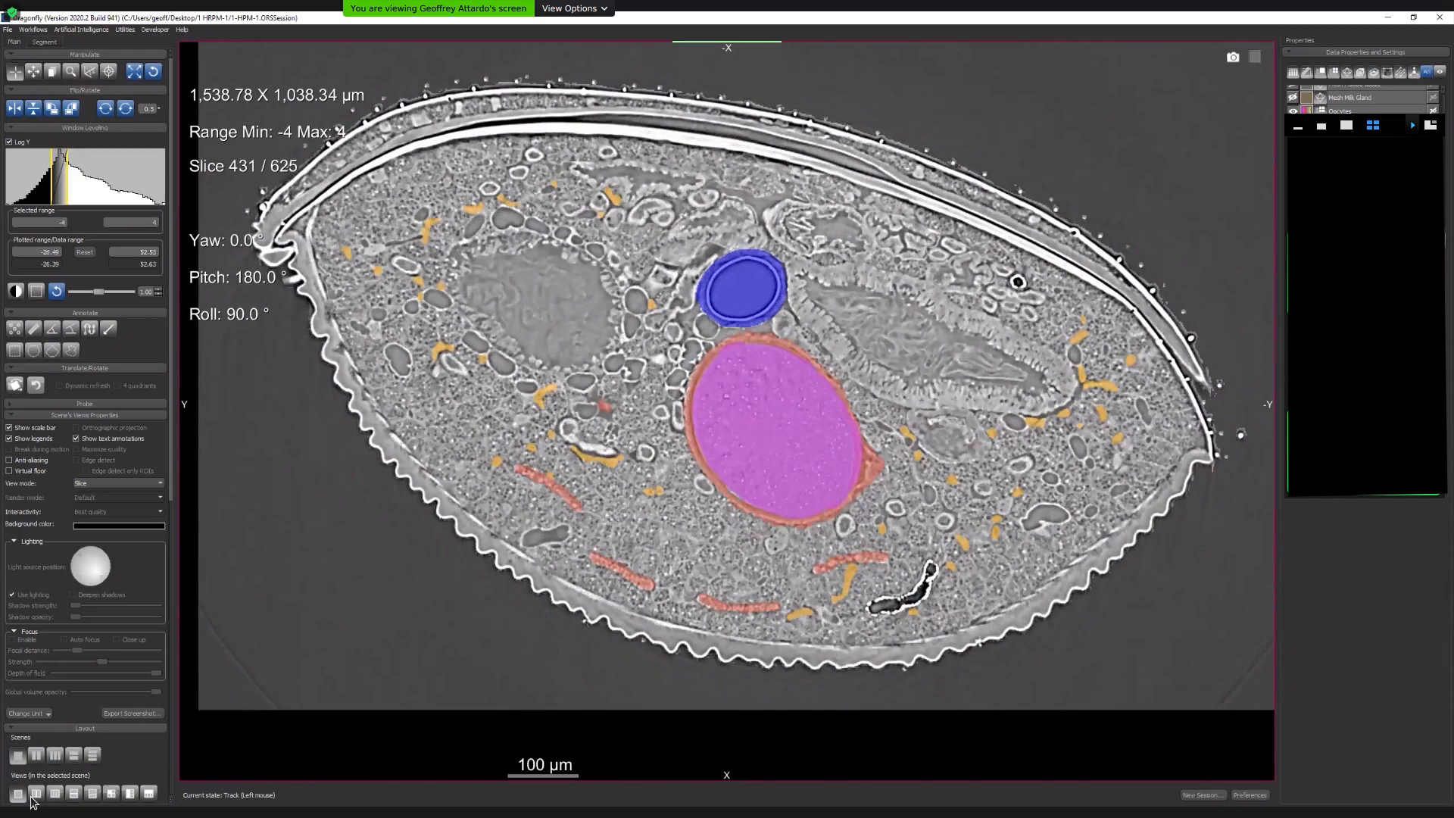
# Enlarge the tissue beside the magenta region and browse the slices up to 488, returning to slice 468.
pyautogui.click(31, 799)
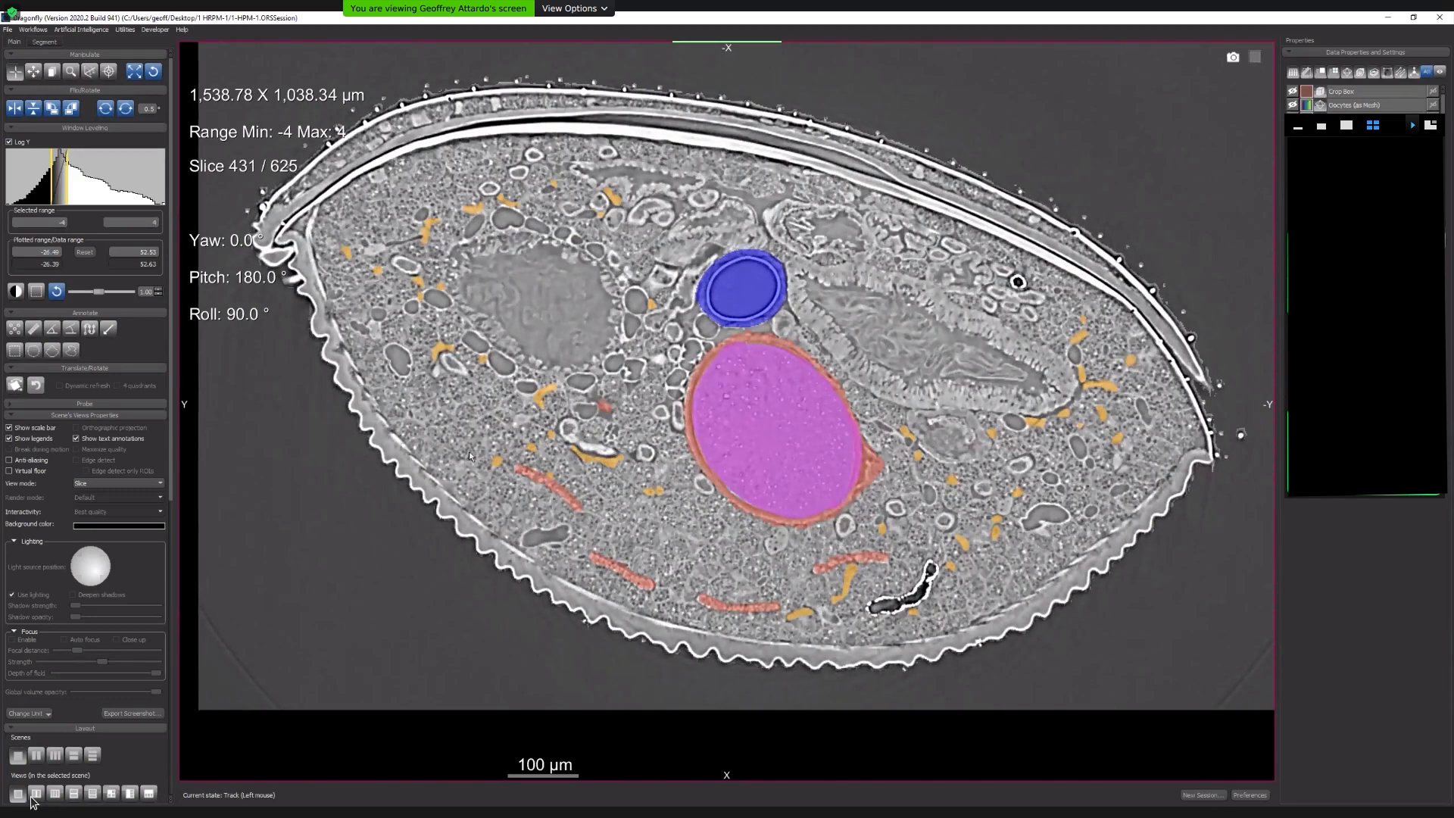
pyautogui.moveTo(557, 378); pyautogui.dragTo(659, 570, button='right')
pyautogui.scroll(-2, 674, 570)
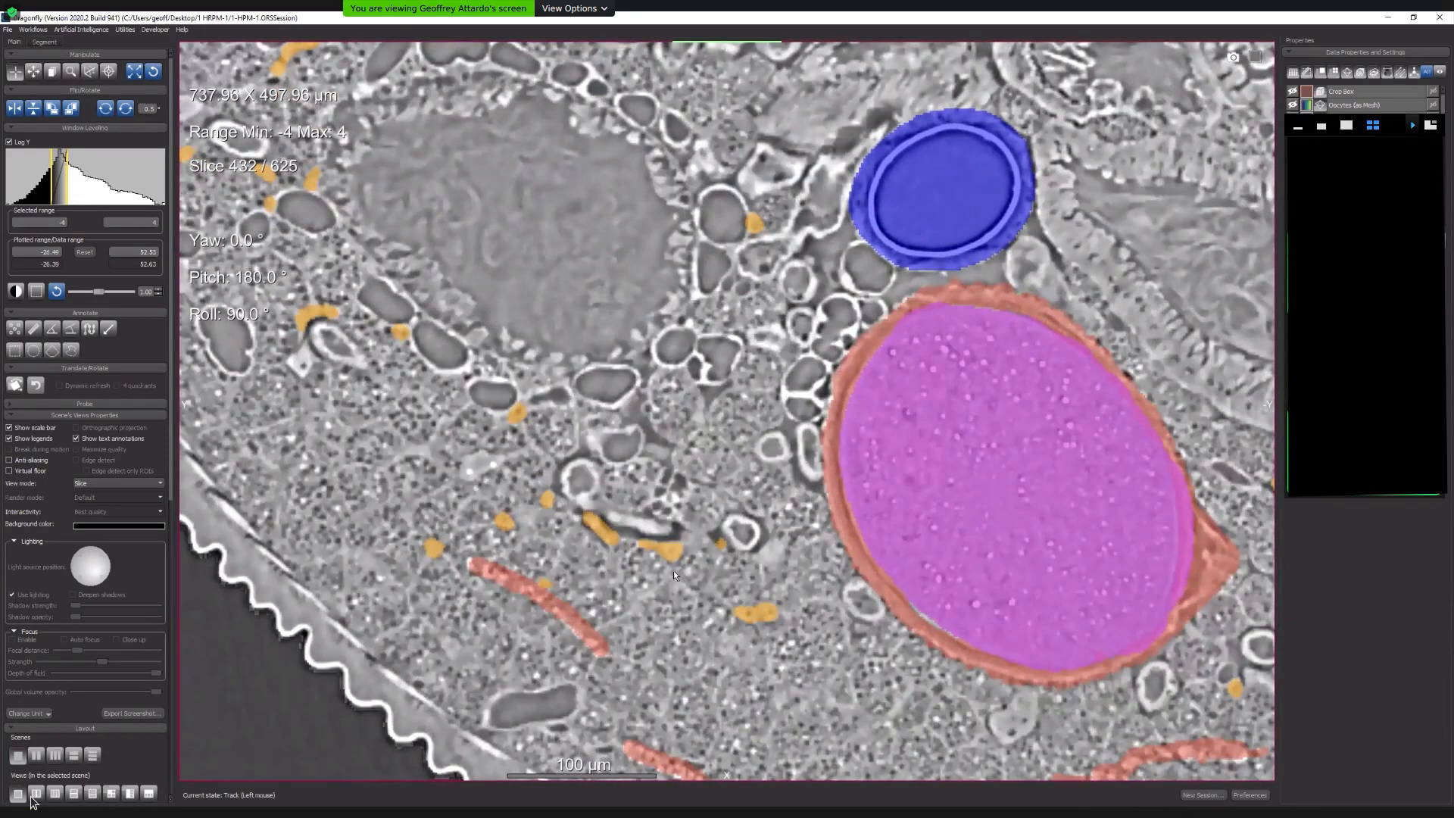
pyautogui.scroll(-19, 674, 571)
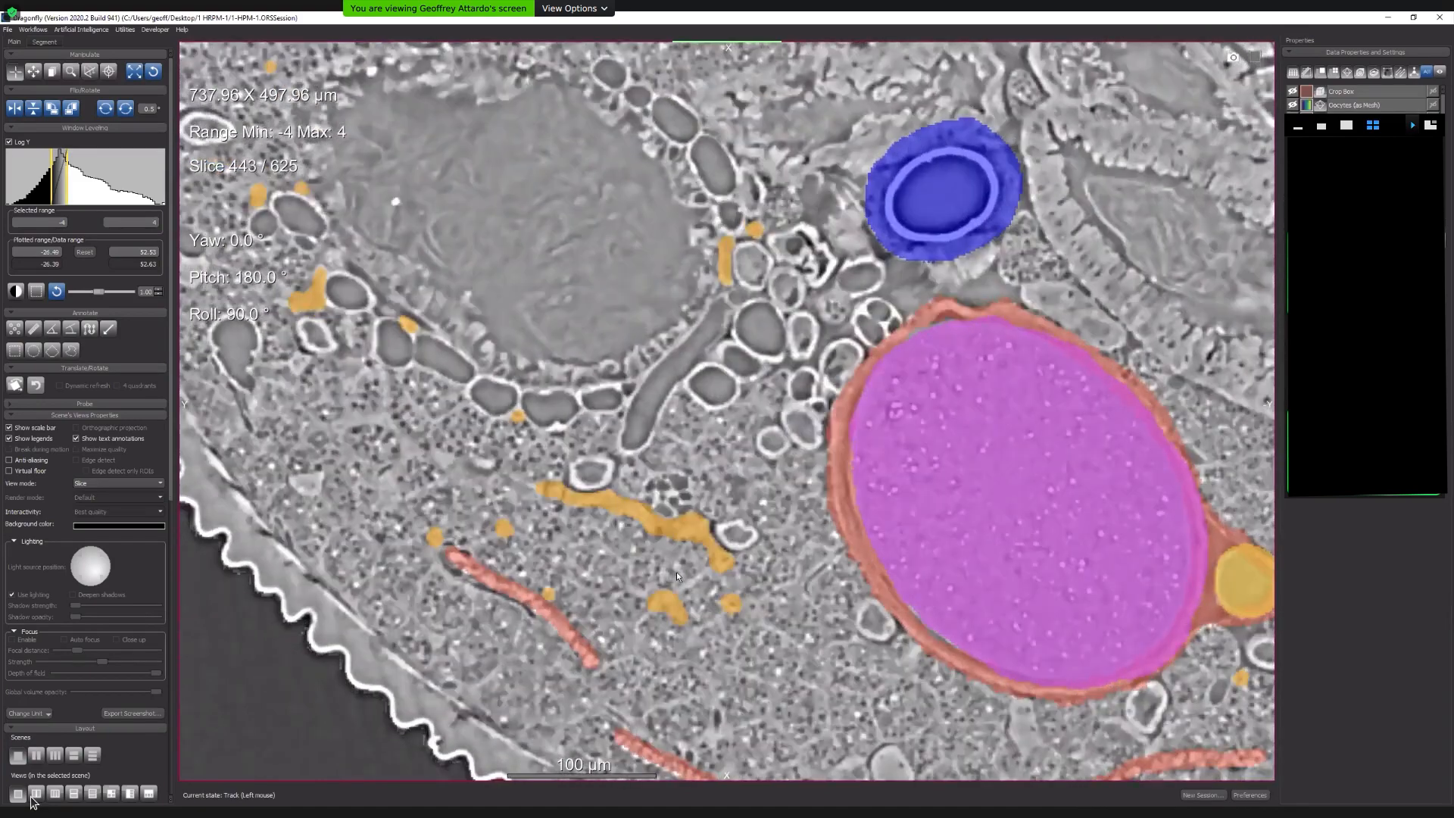
pyautogui.scroll(-19, 677, 575)
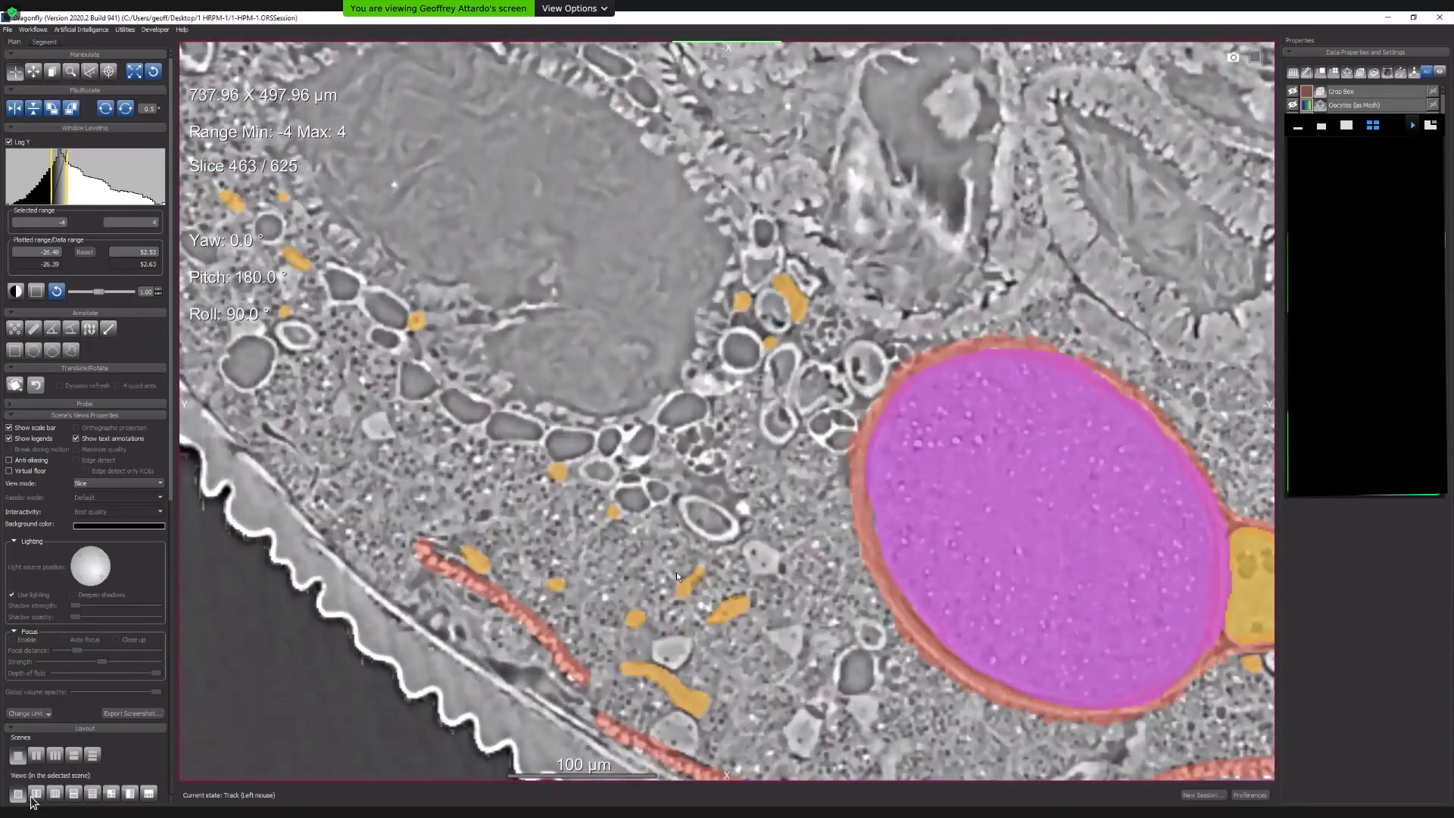
pyautogui.scroll(-12, 677, 575)
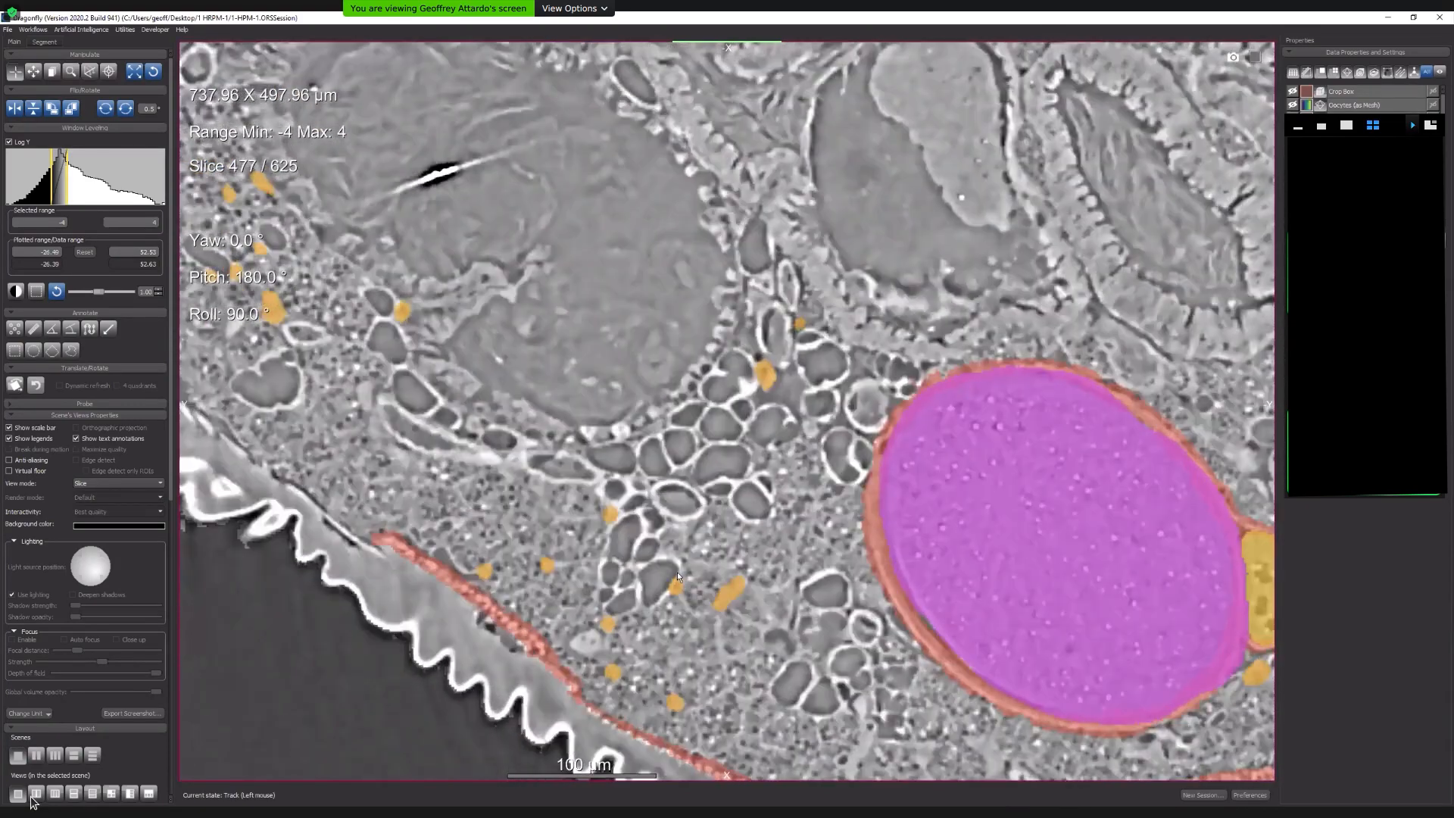
pyautogui.scroll(4, 677, 576)
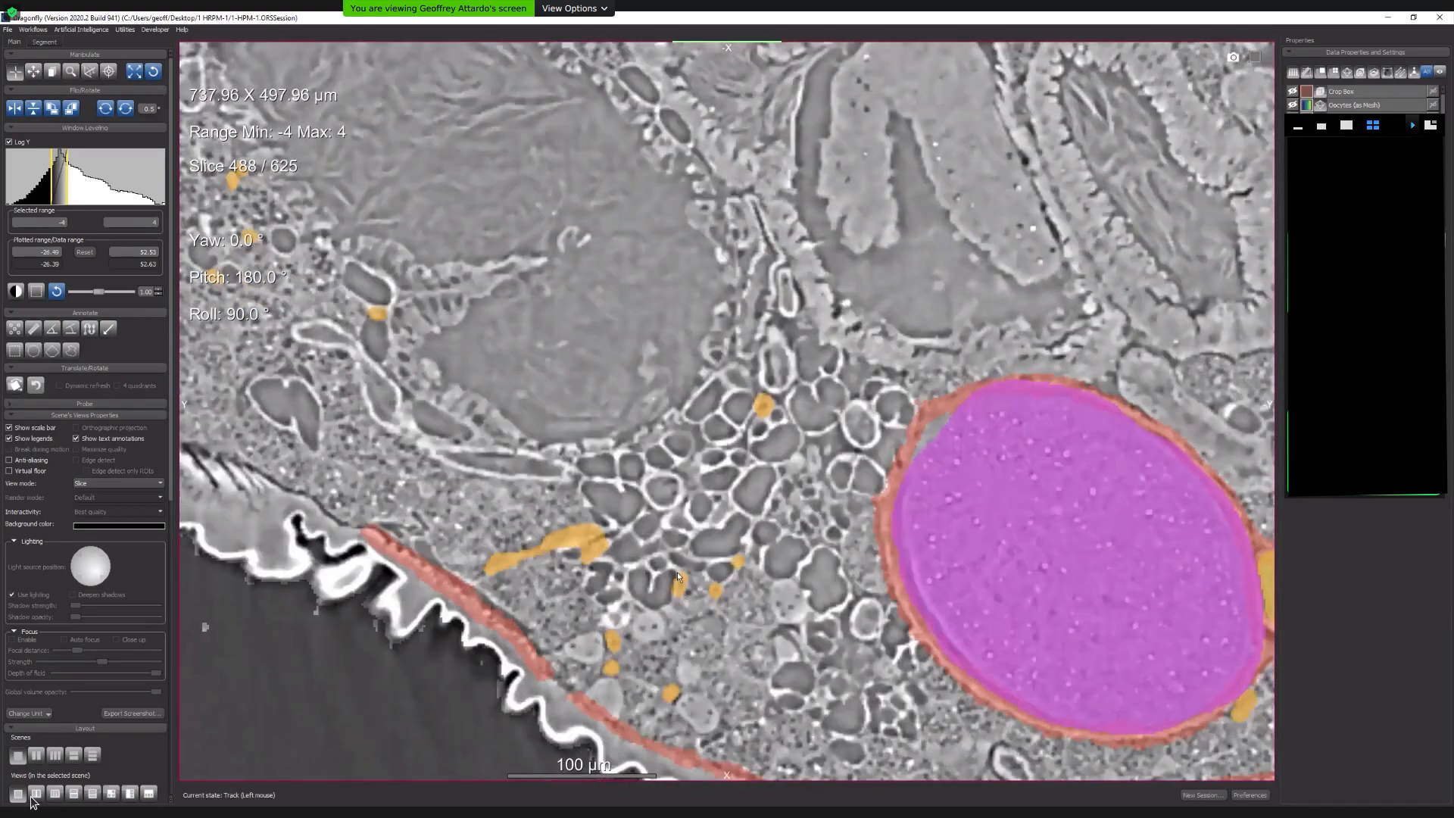
pyautogui.scroll(11, 677, 574)
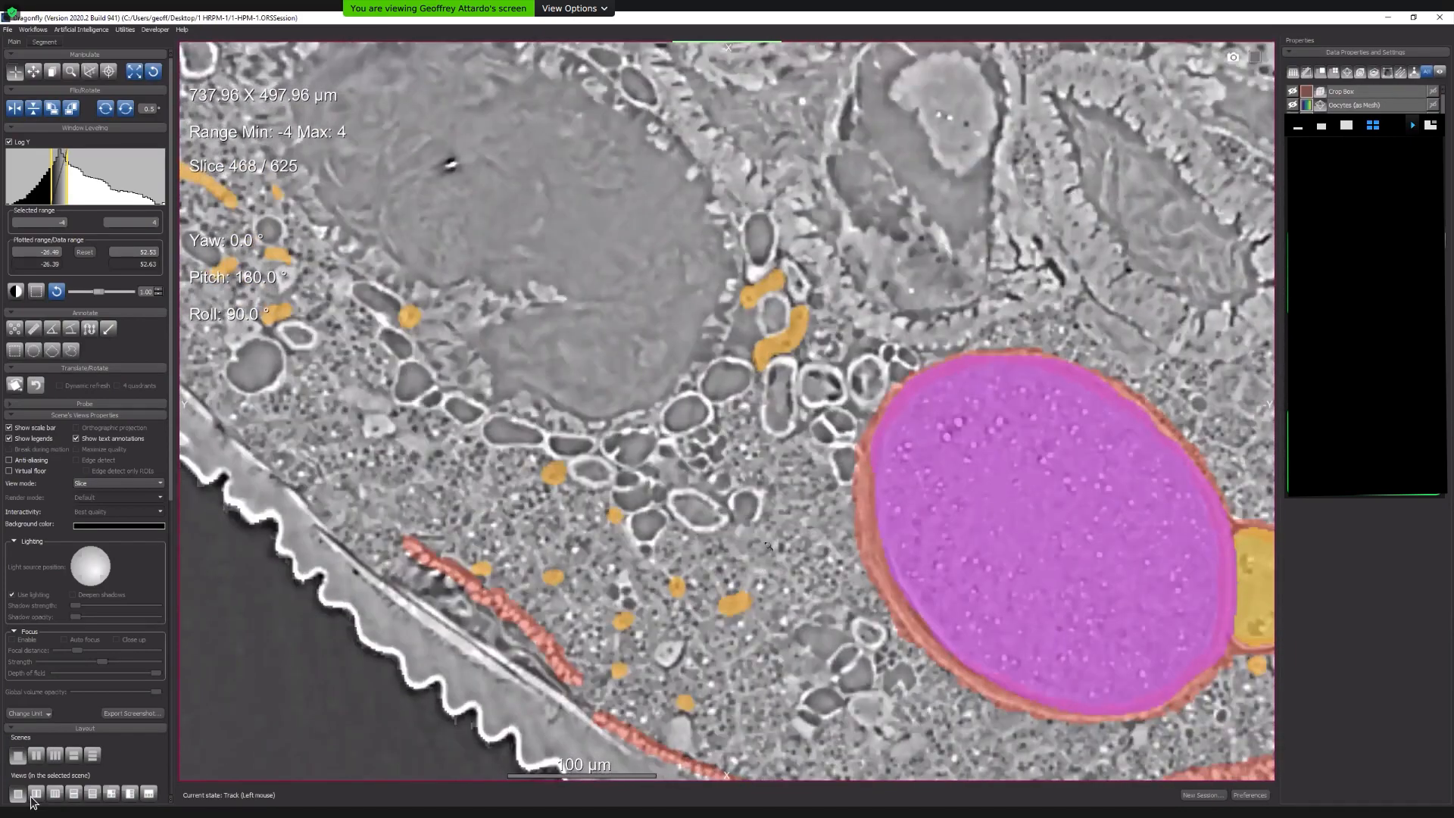
# Examine slice 469 as a whole, inspect the large grey gut cavity up close, and return to the wider view.
pyautogui.moveTo(763, 434); pyautogui.dragTo(864, 351, button='right')
pyautogui.scroll(-1, 812, 328)
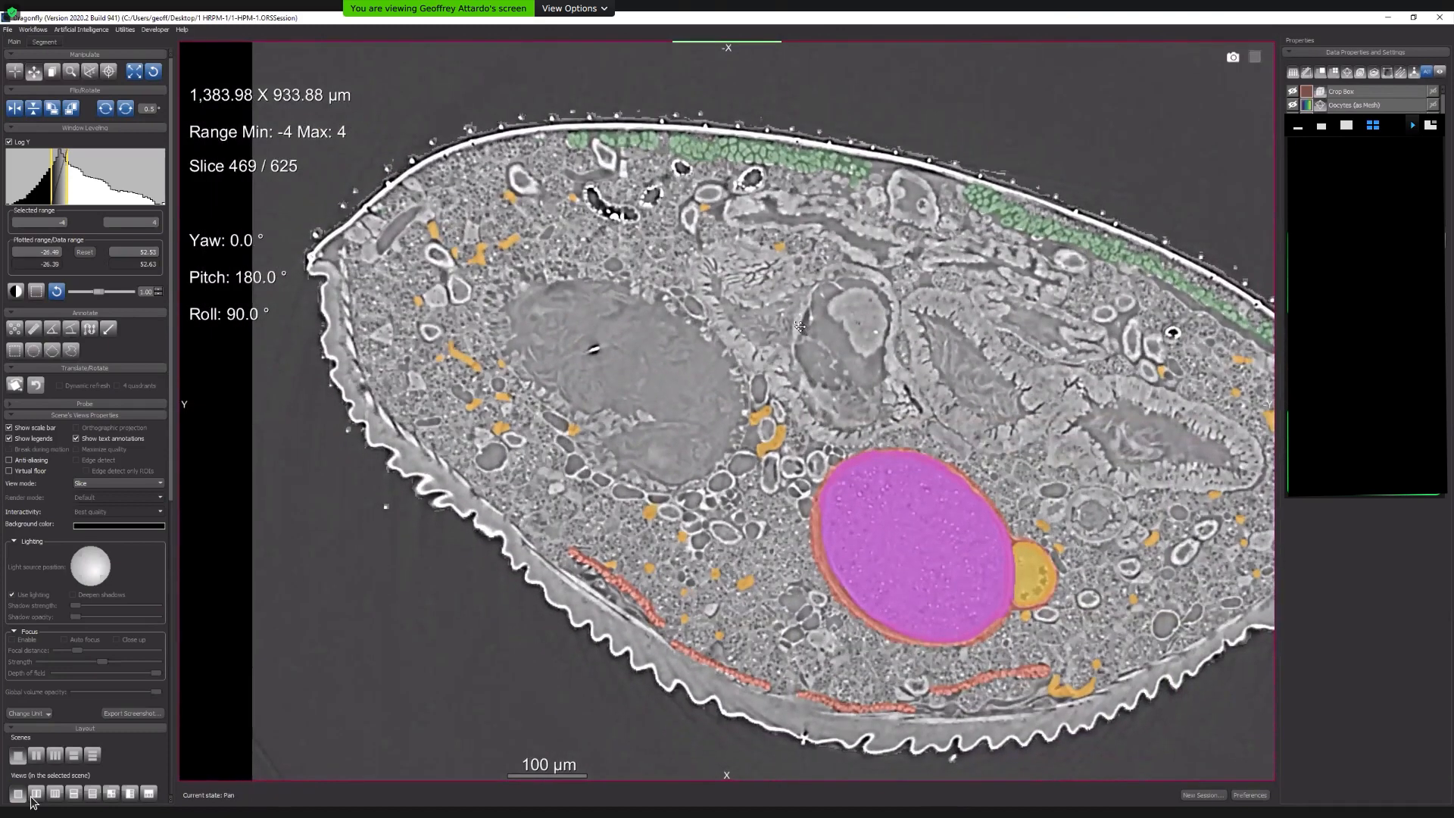
pyautogui.moveTo(796, 326); pyautogui.dragTo(706, 283, button='middle')
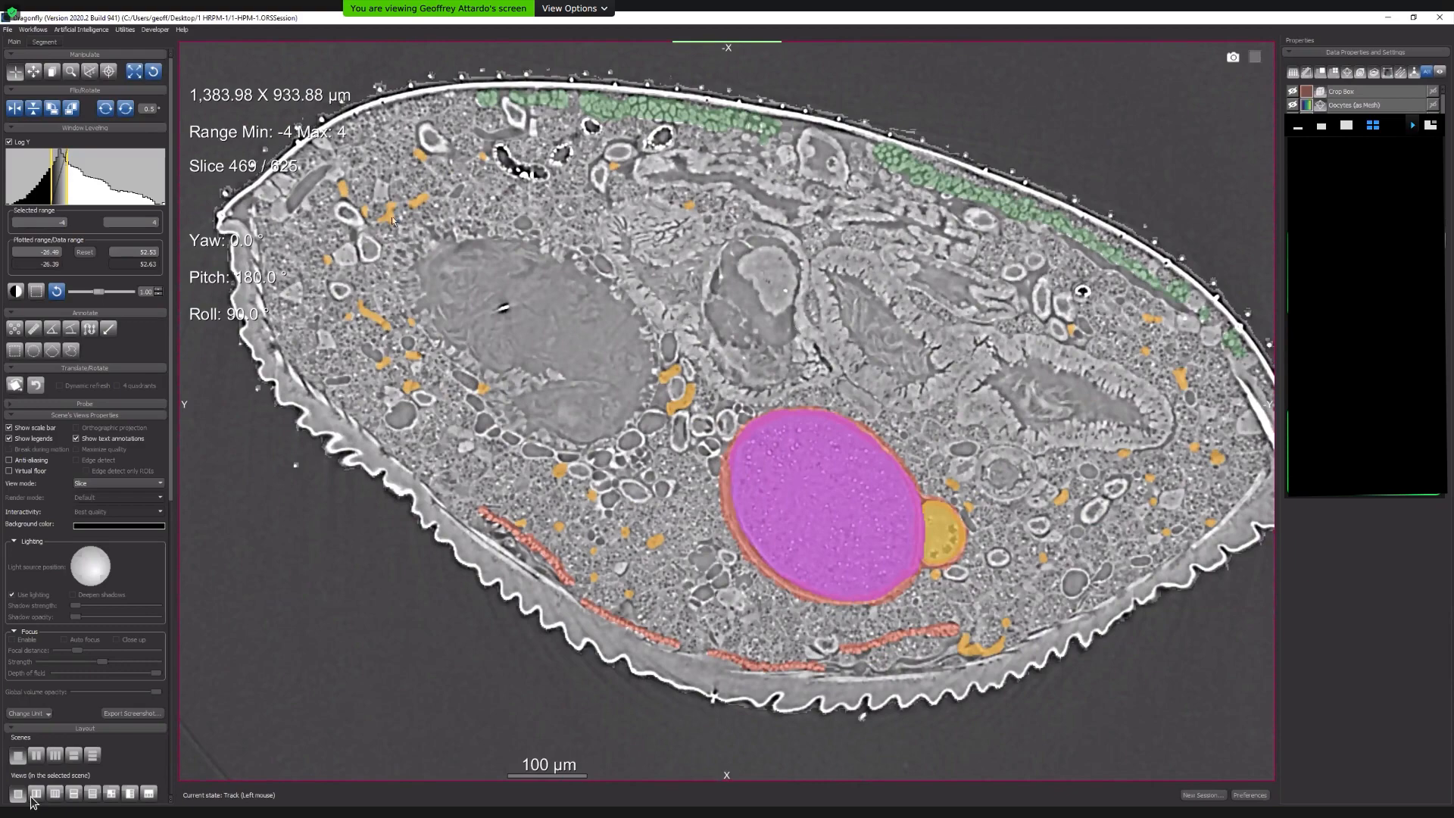
pyautogui.moveTo(338, 227); pyautogui.dragTo(549, 547, button='right')
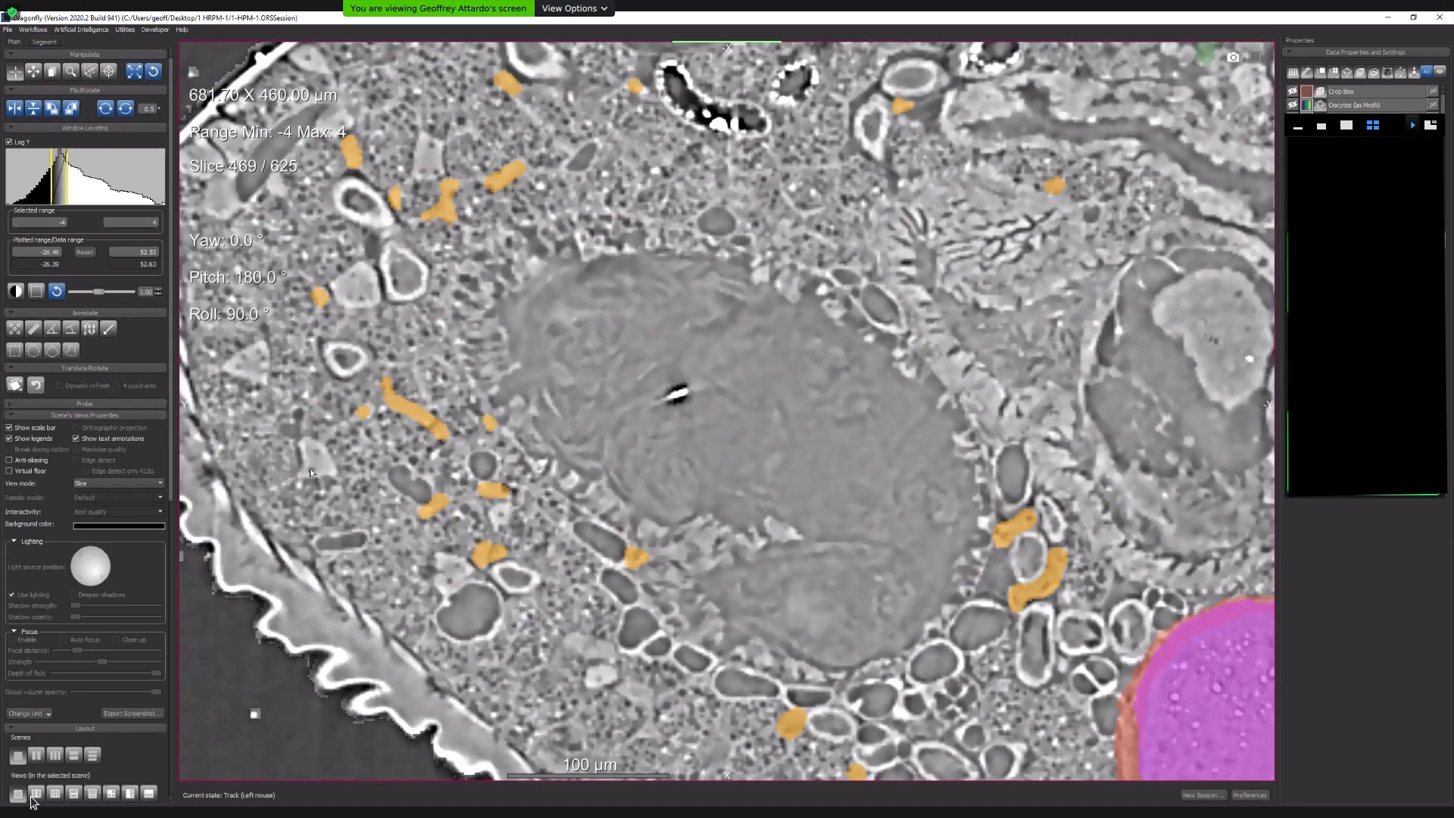
pyautogui.moveTo(782, 426); pyautogui.dragTo(768, 302, button='right')
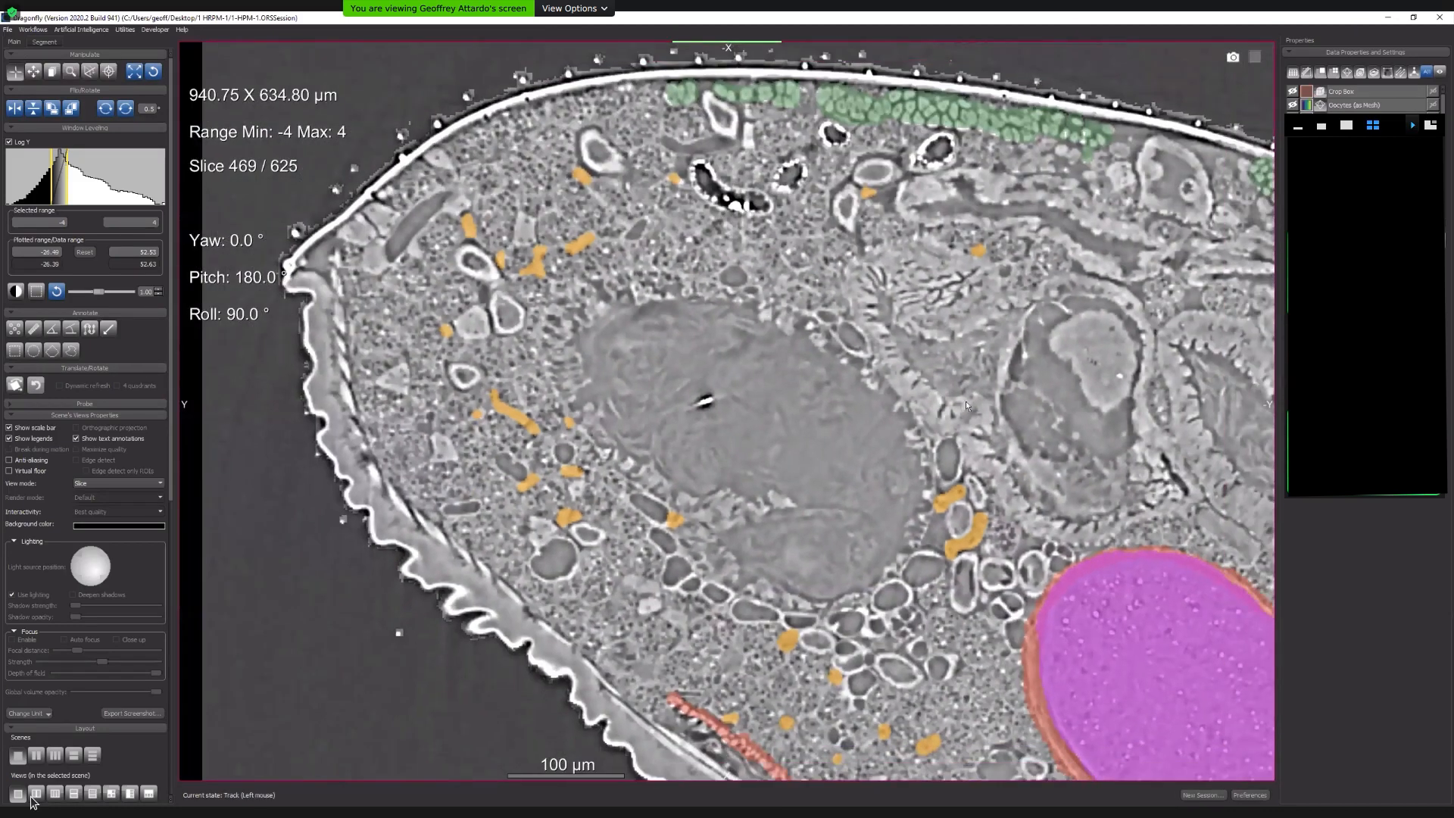
pyautogui.moveTo(965, 402); pyautogui.dragTo(755, 332, button='middle')
pyautogui.moveTo(844, 312); pyautogui.dragTo(1015, 357, button='right')
pyautogui.moveTo(1015, 357); pyautogui.dragTo(929, 318, button='middle')
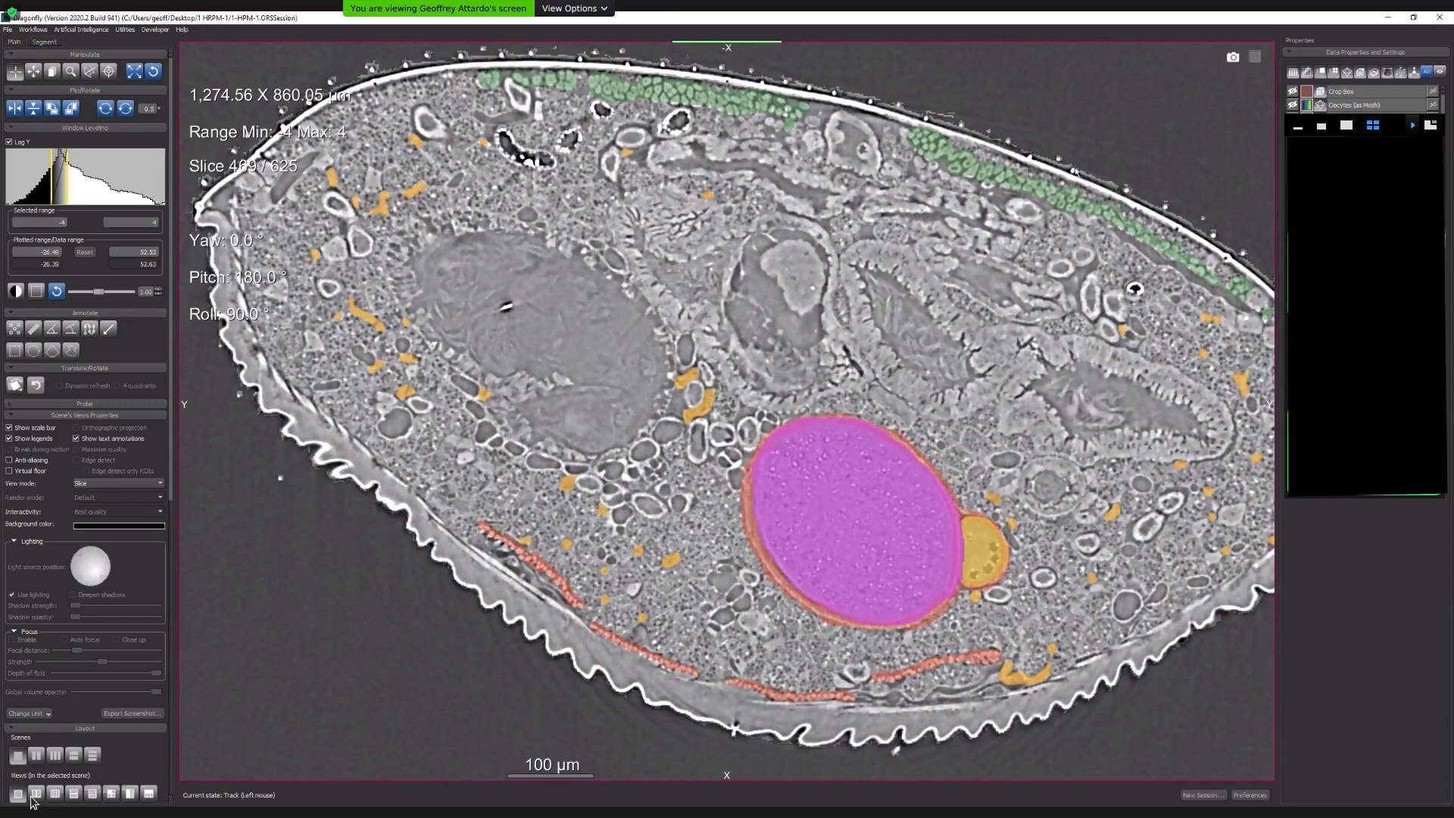
# Bring up the 2D display settings of a segmented object and select the cropped density dataset to show its intensity legend.
pyautogui.click(1355, 109)
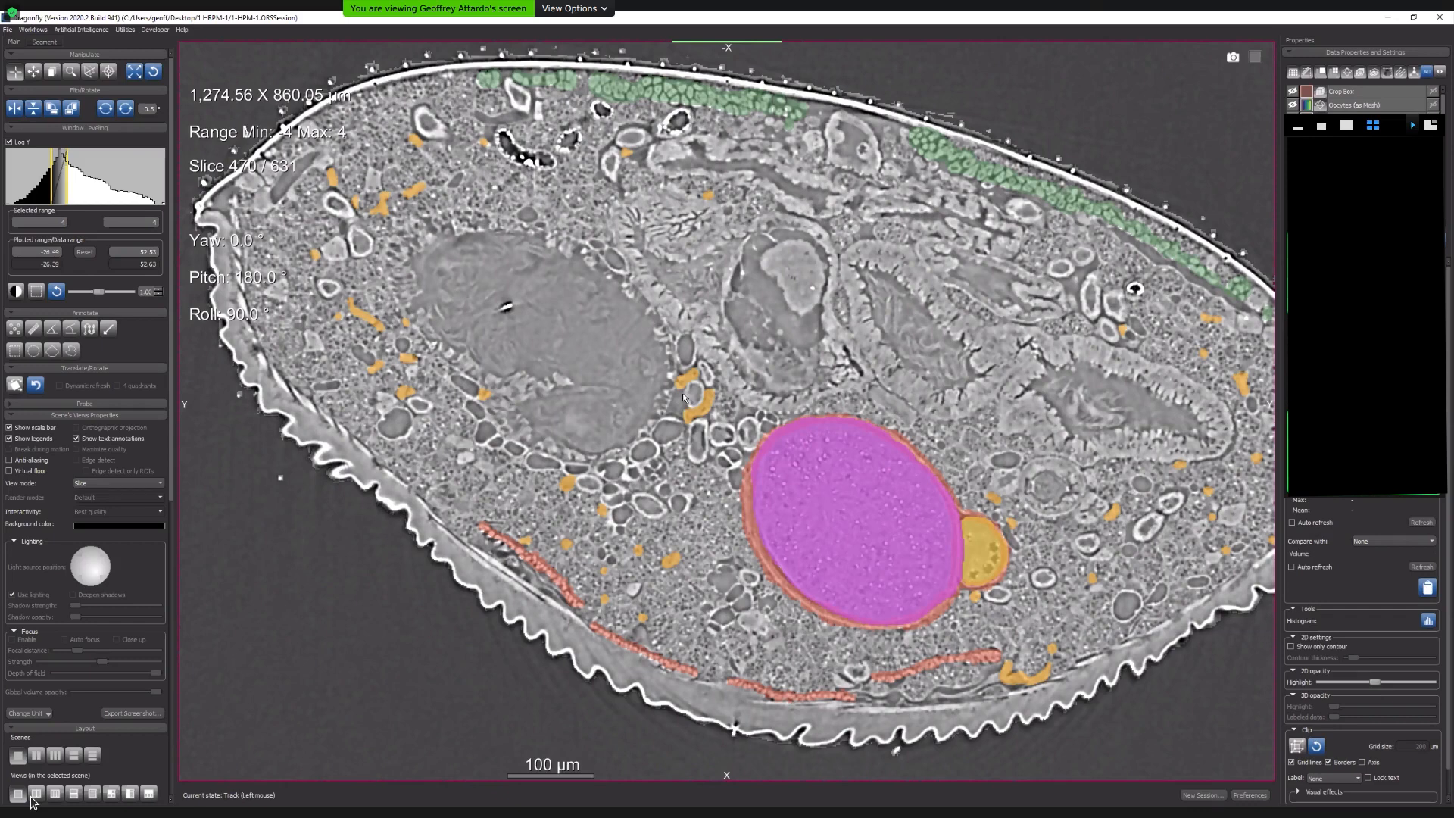
pyautogui.rightClick(389, 645)
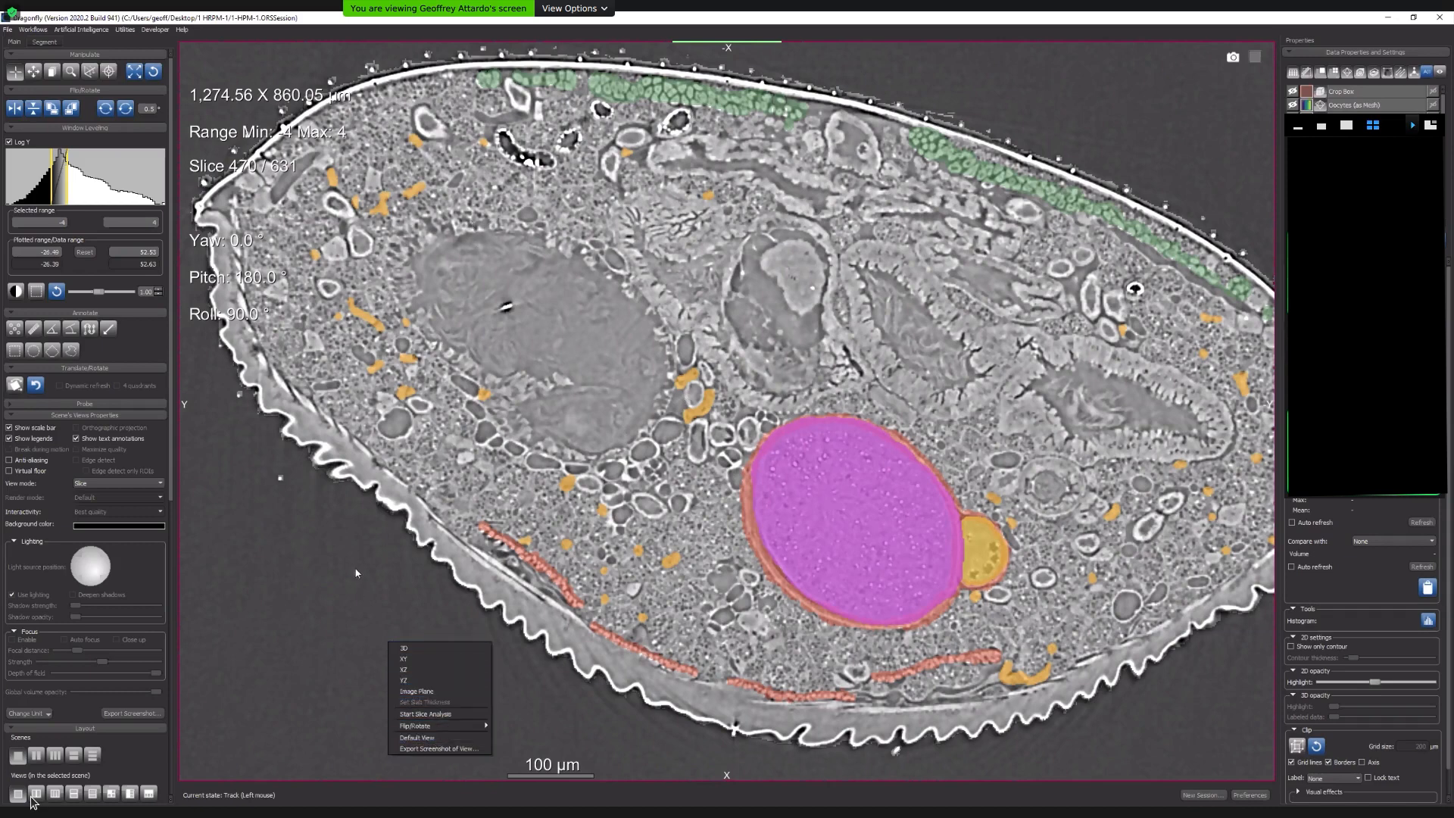
pyautogui.click(352, 542)
pyautogui.rightClick(344, 521)
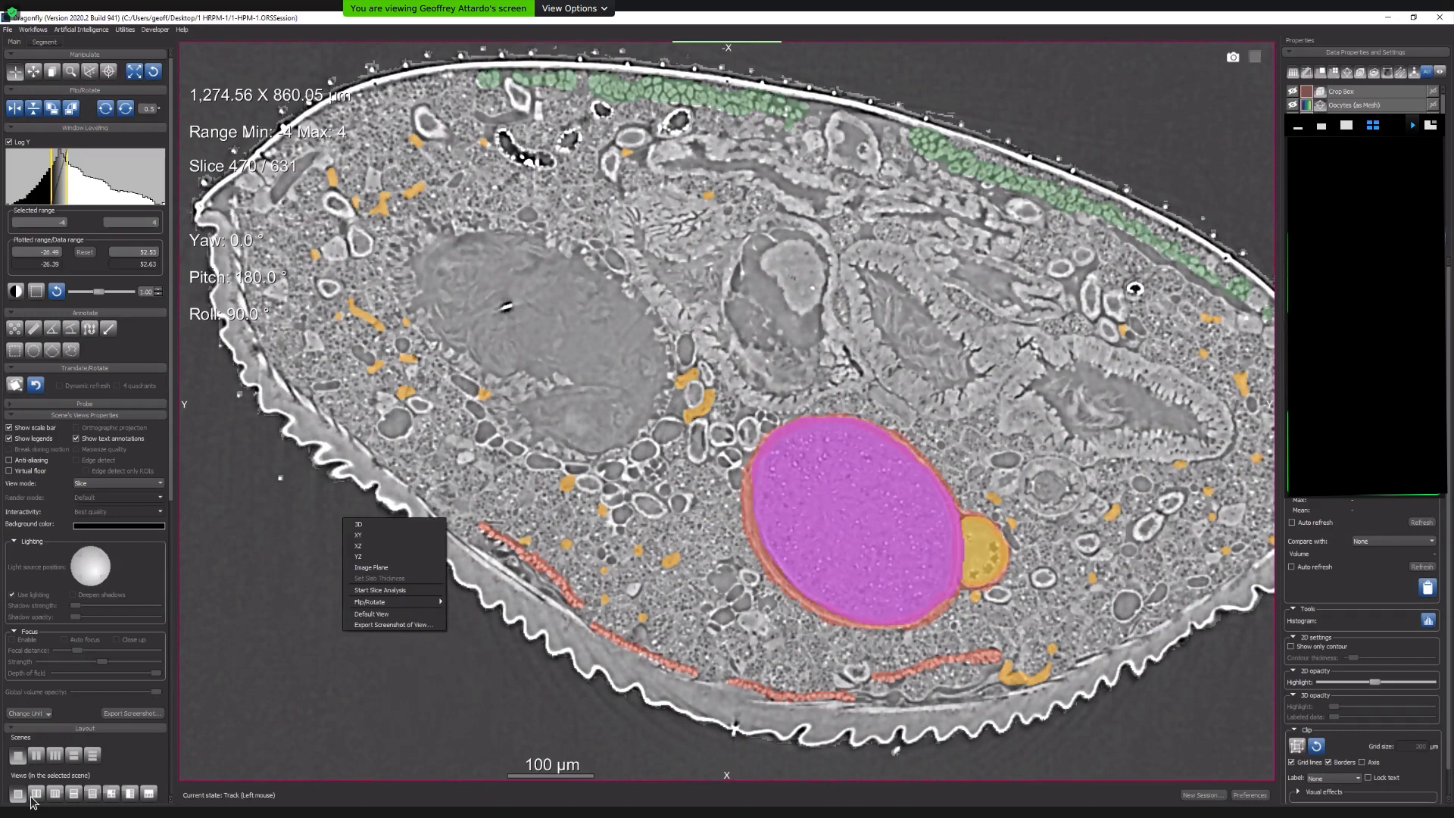
pyautogui.click(32, 798)
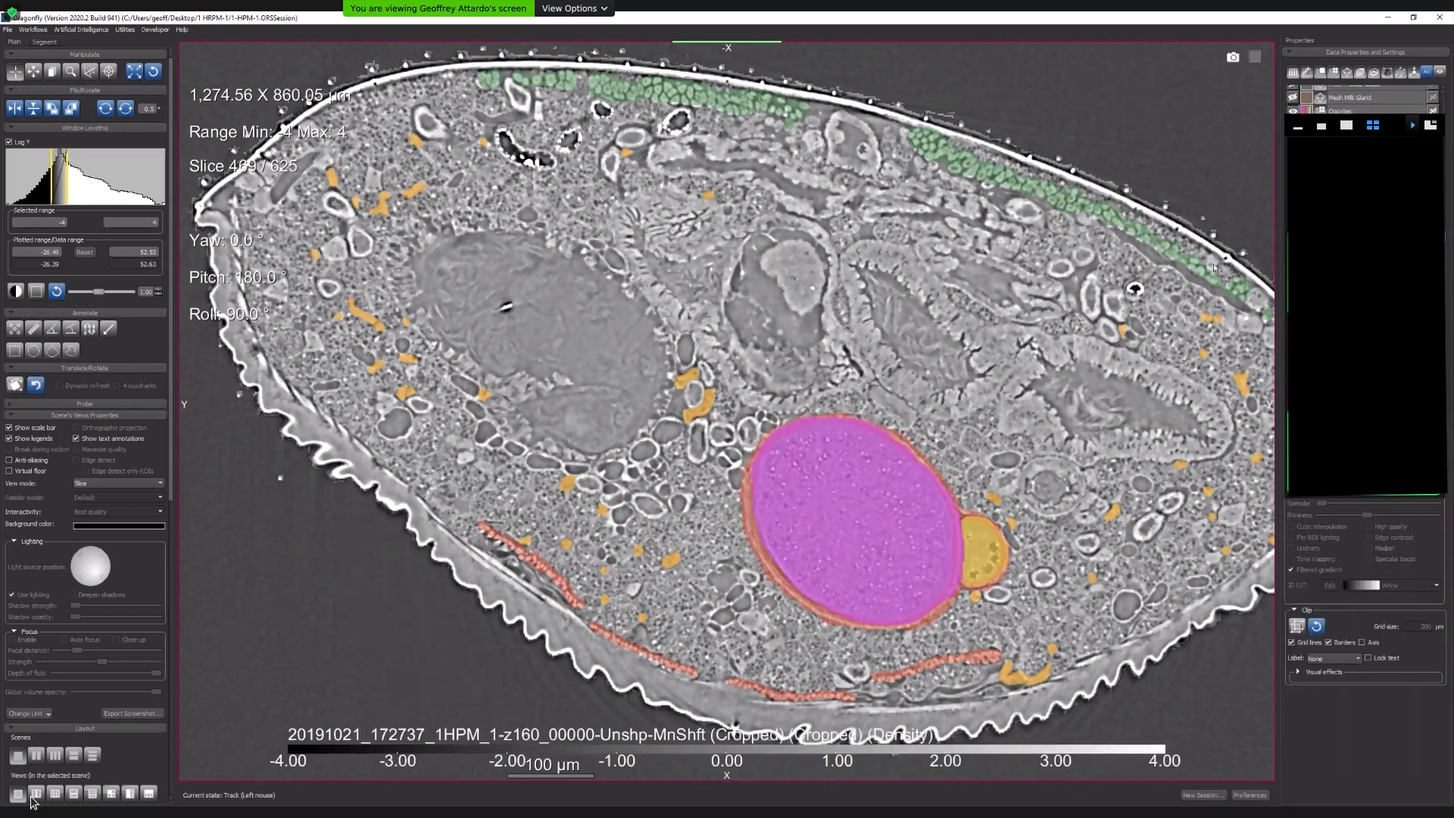
# Return the specimen slice to its default view and inspect the tissue above the magenta region.
pyautogui.rightClick(374, 561)
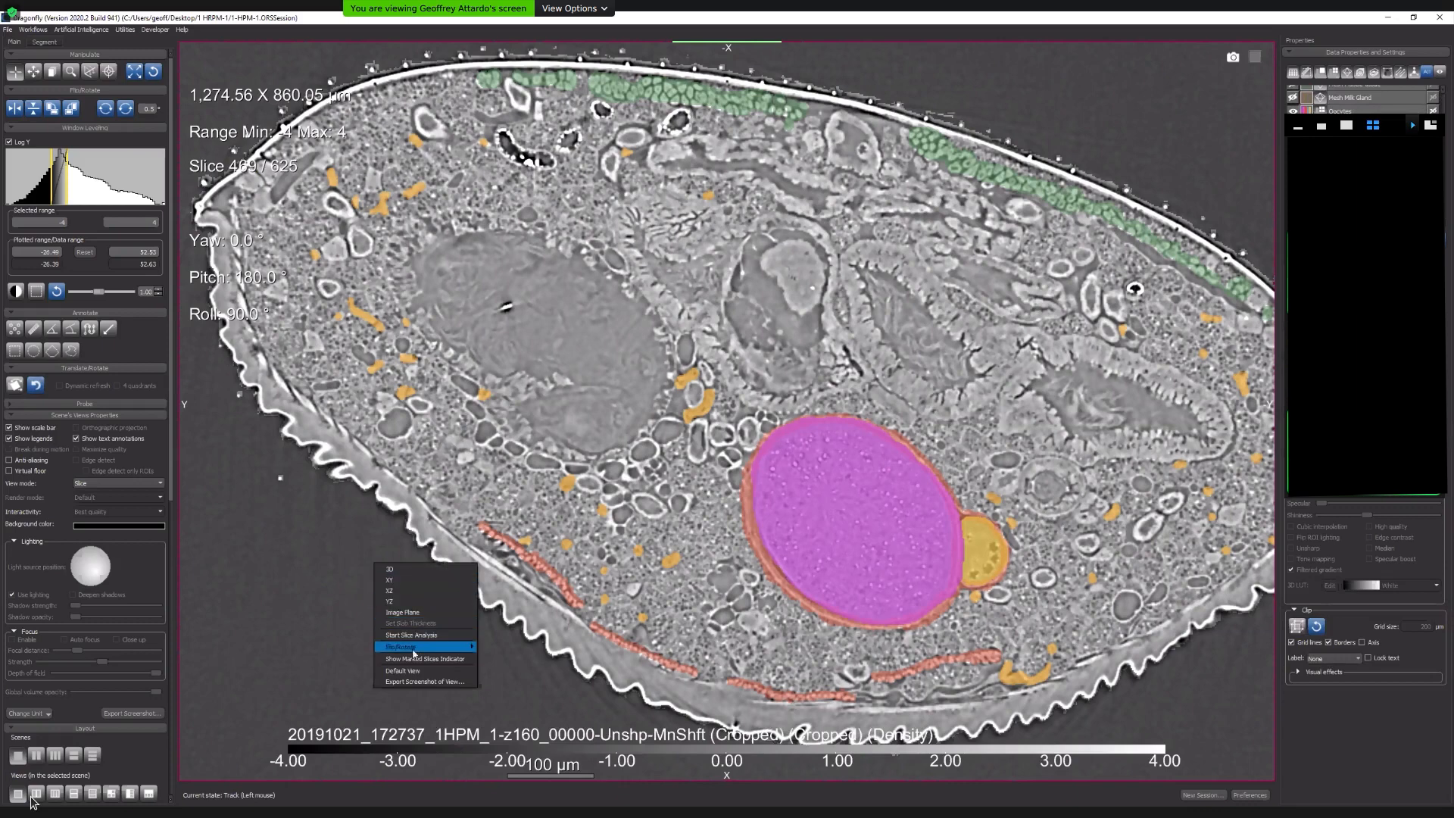
pyautogui.click(427, 671)
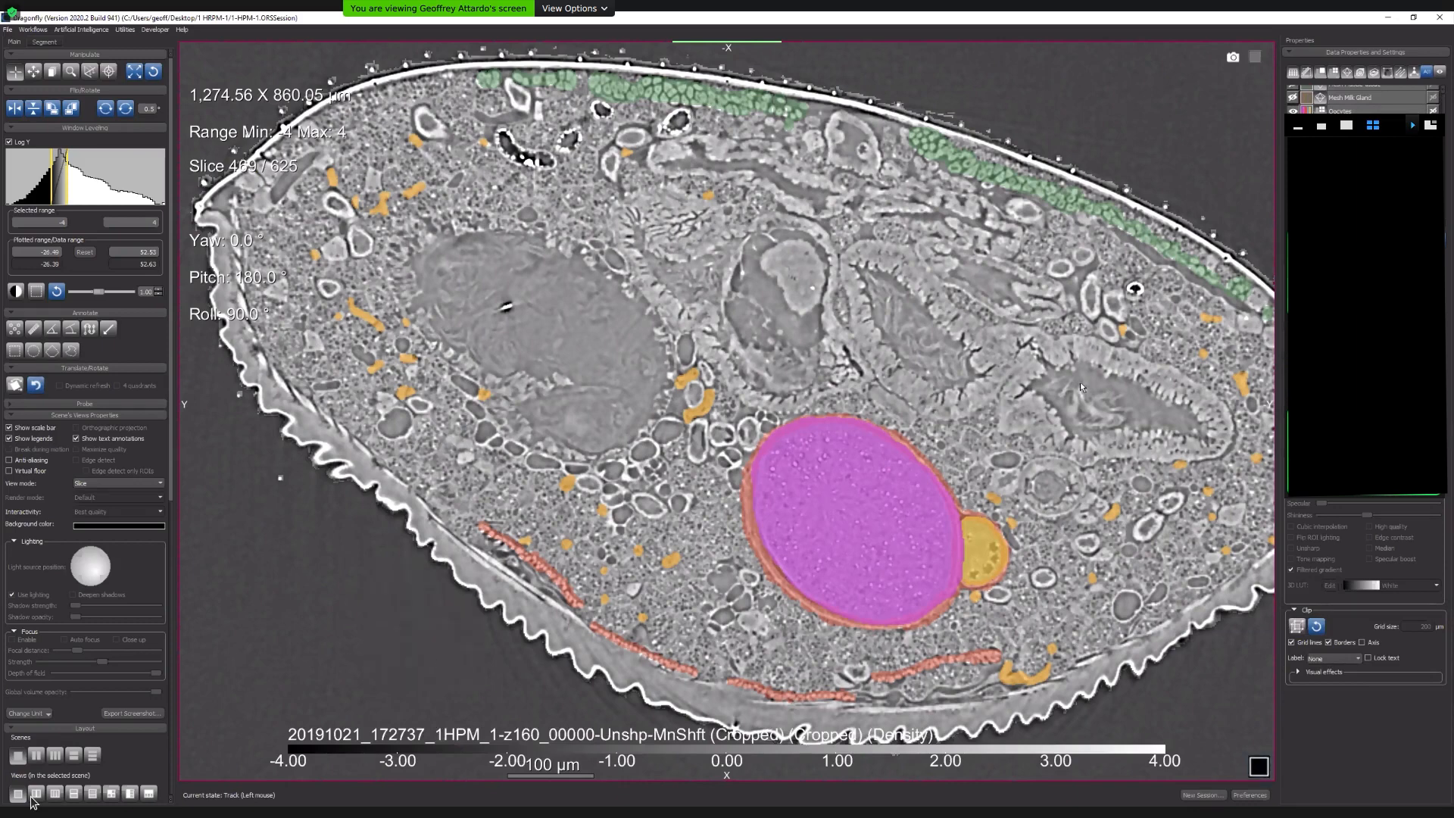
pyautogui.moveTo(937, 333); pyautogui.dragTo(912, 261, button='right')
pyautogui.moveTo(872, 273); pyautogui.dragTo(840, 313, button='middle')
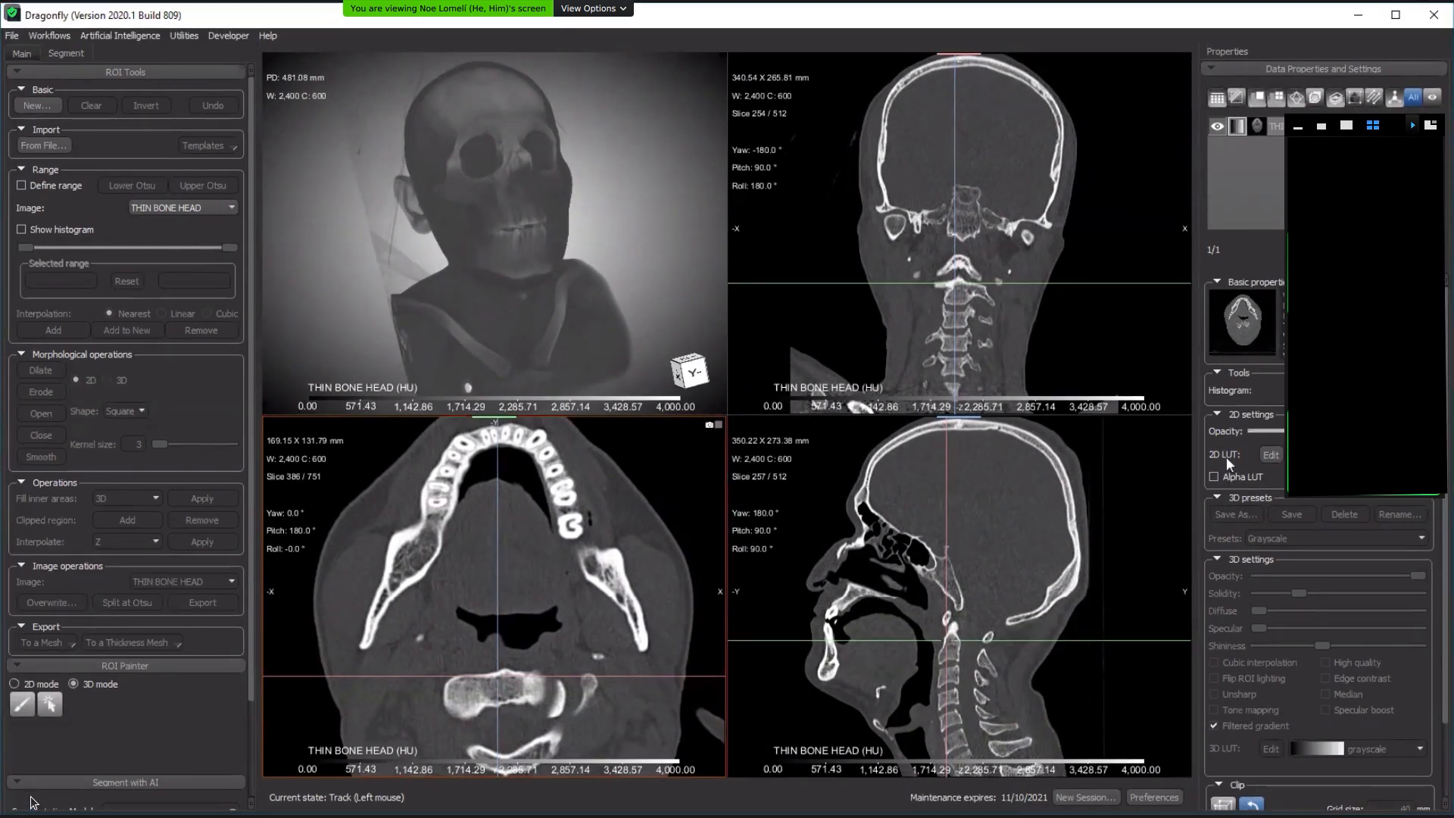
# Lower the opacity of the THIN BONE HEAD 3D rendering and rotate the head to examine the skull and teeth.
pyautogui.click(583, 251)
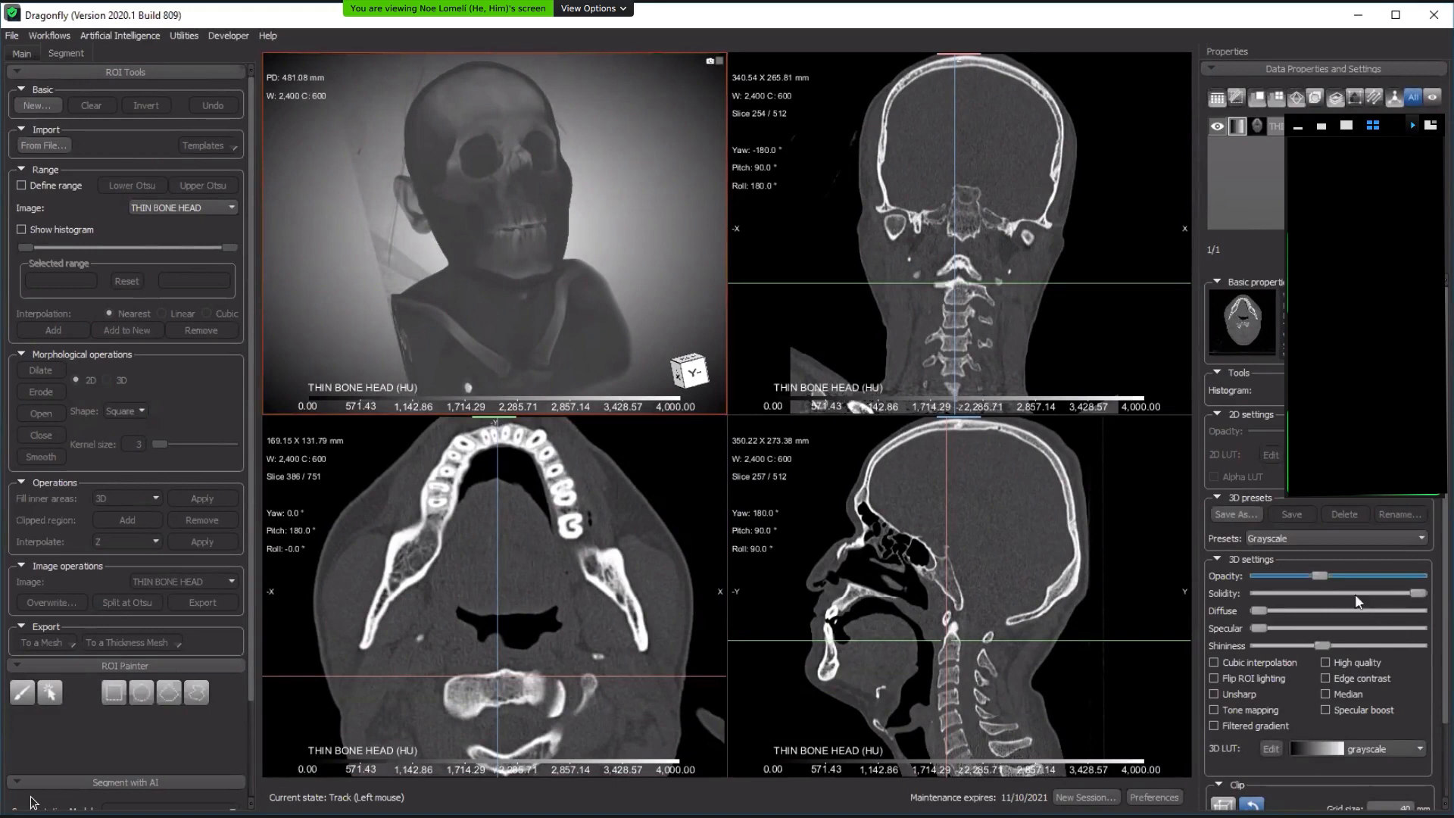
pyautogui.moveTo(1315, 580); pyautogui.dragTo(1280, 579)
pyautogui.moveTo(436, 197); pyautogui.dragTo(518, 201)
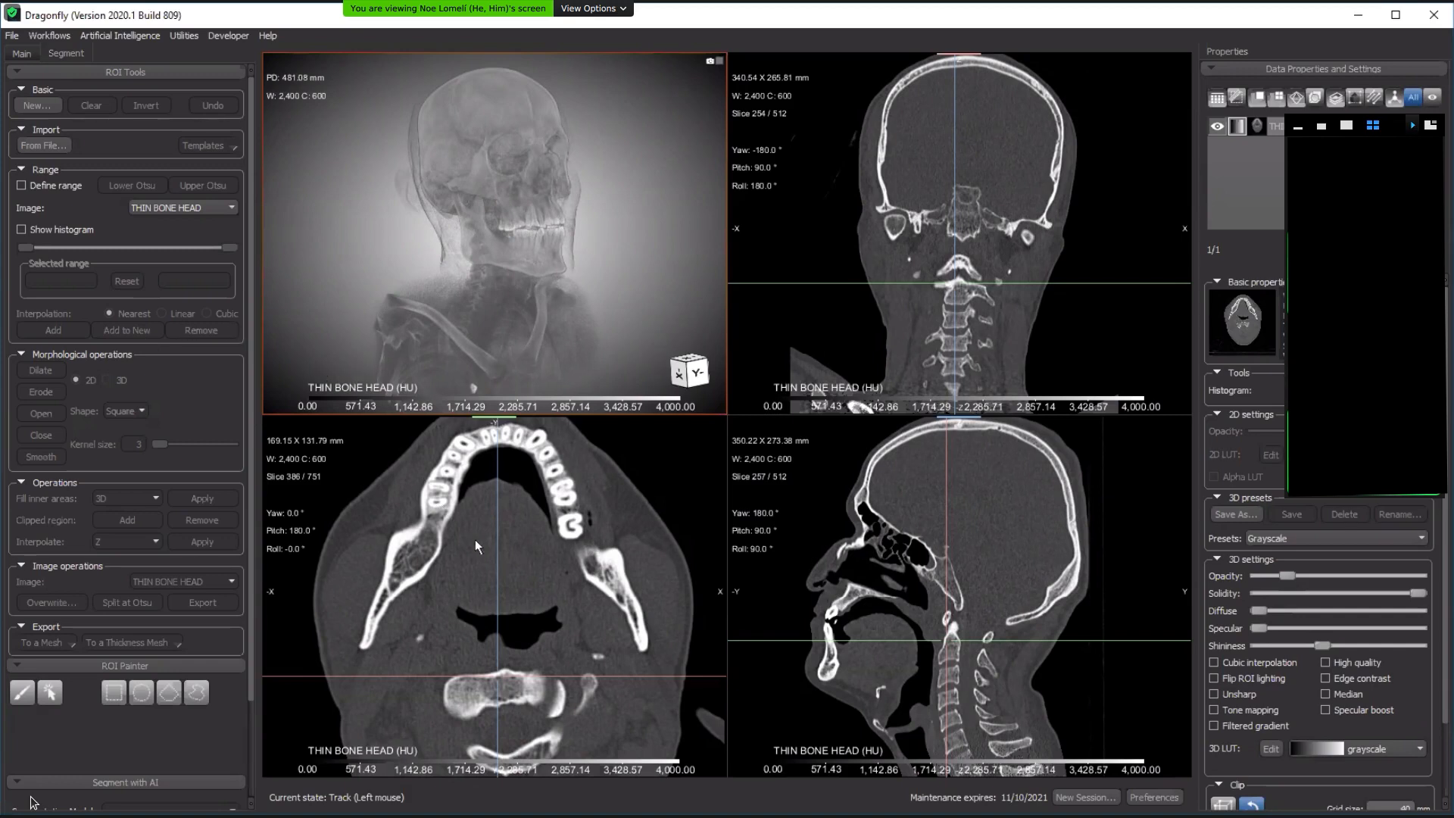
pyautogui.moveTo(466, 280); pyautogui.dragTo(474, 176)
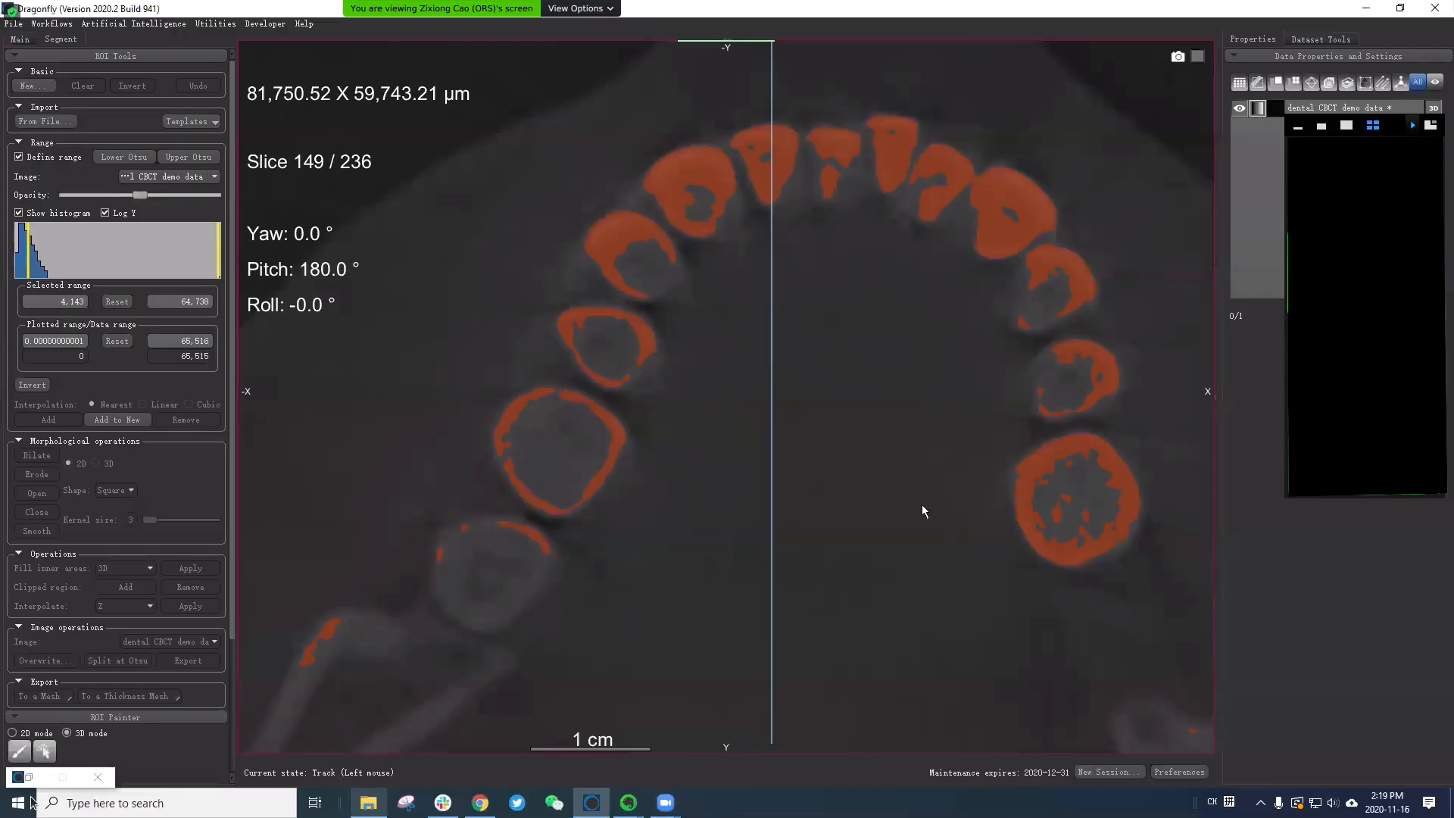
# Set the dental CBCT threshold range to about 3,901 to 55,068 and turn off the range definition.
pyautogui.moveTo(922, 501); pyautogui.dragTo(927, 438, button='right')
pyautogui.moveTo(919, 465); pyautogui.dragTo(877, 468, button='middle')
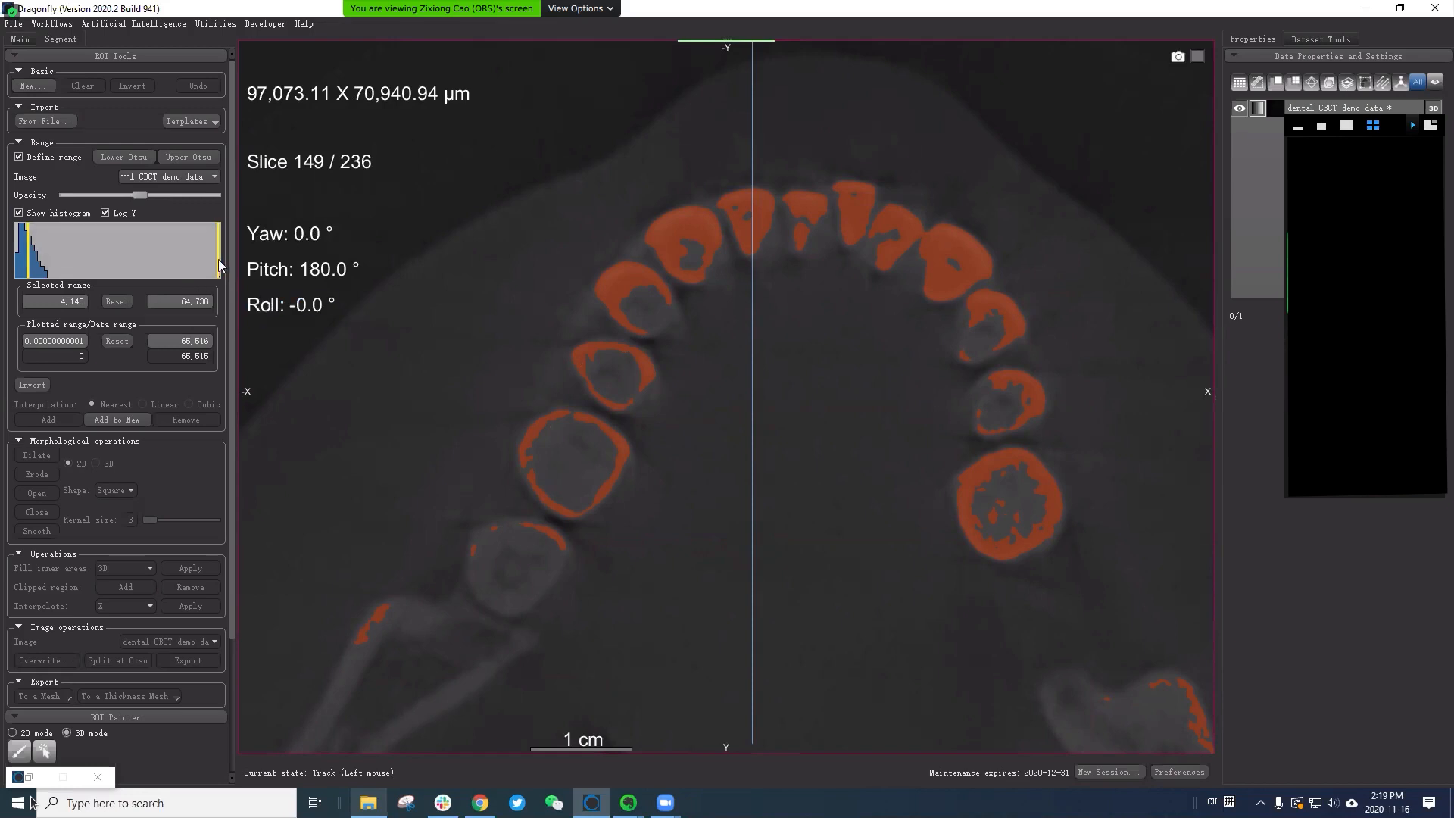
pyautogui.moveTo(206, 261); pyautogui.dragTo(128, 259)
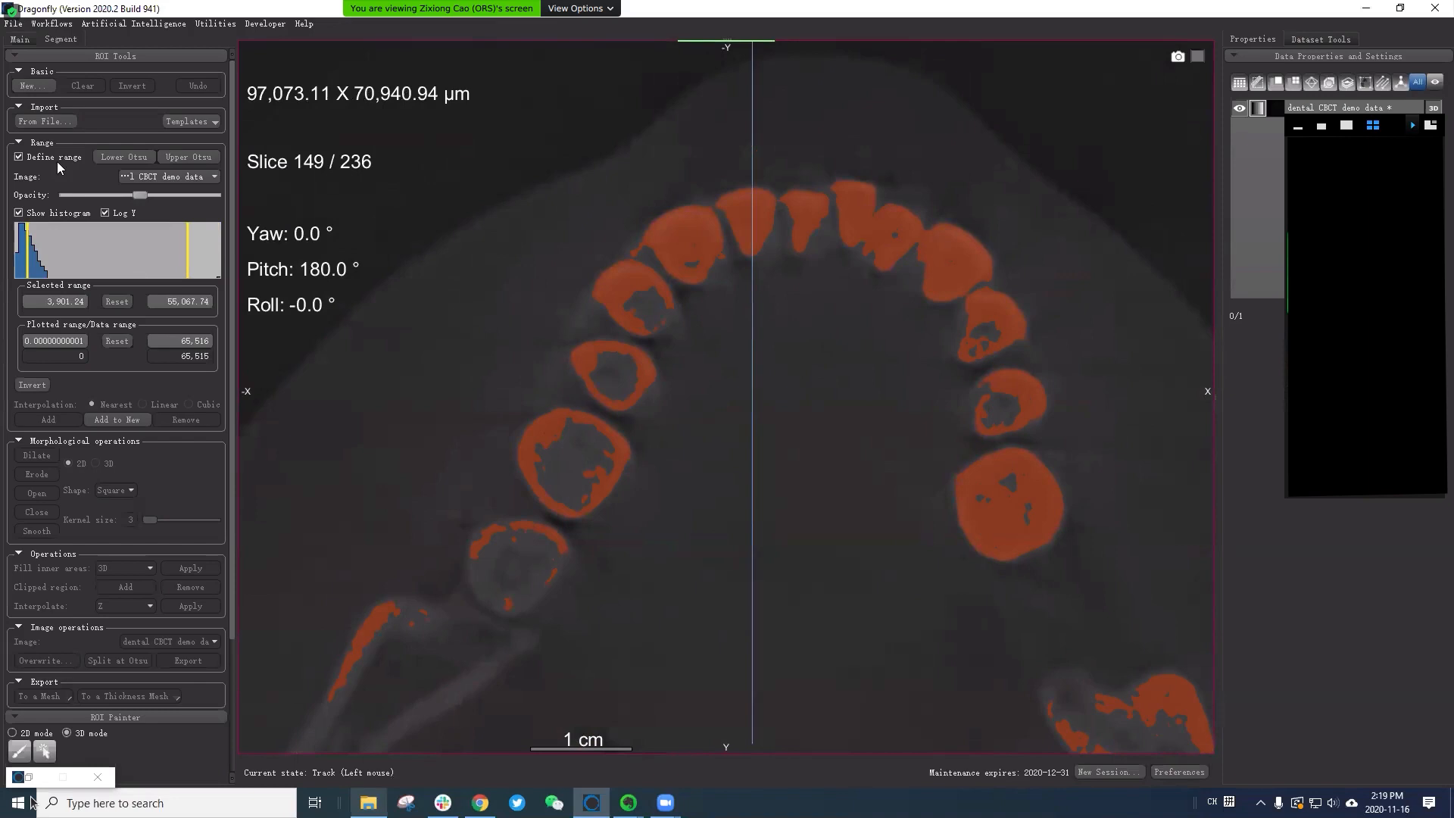
pyautogui.click(57, 160)
# Reset the histogram's plotted range and raise the window level maximum to about 63,396.
pyautogui.click(20, 39)
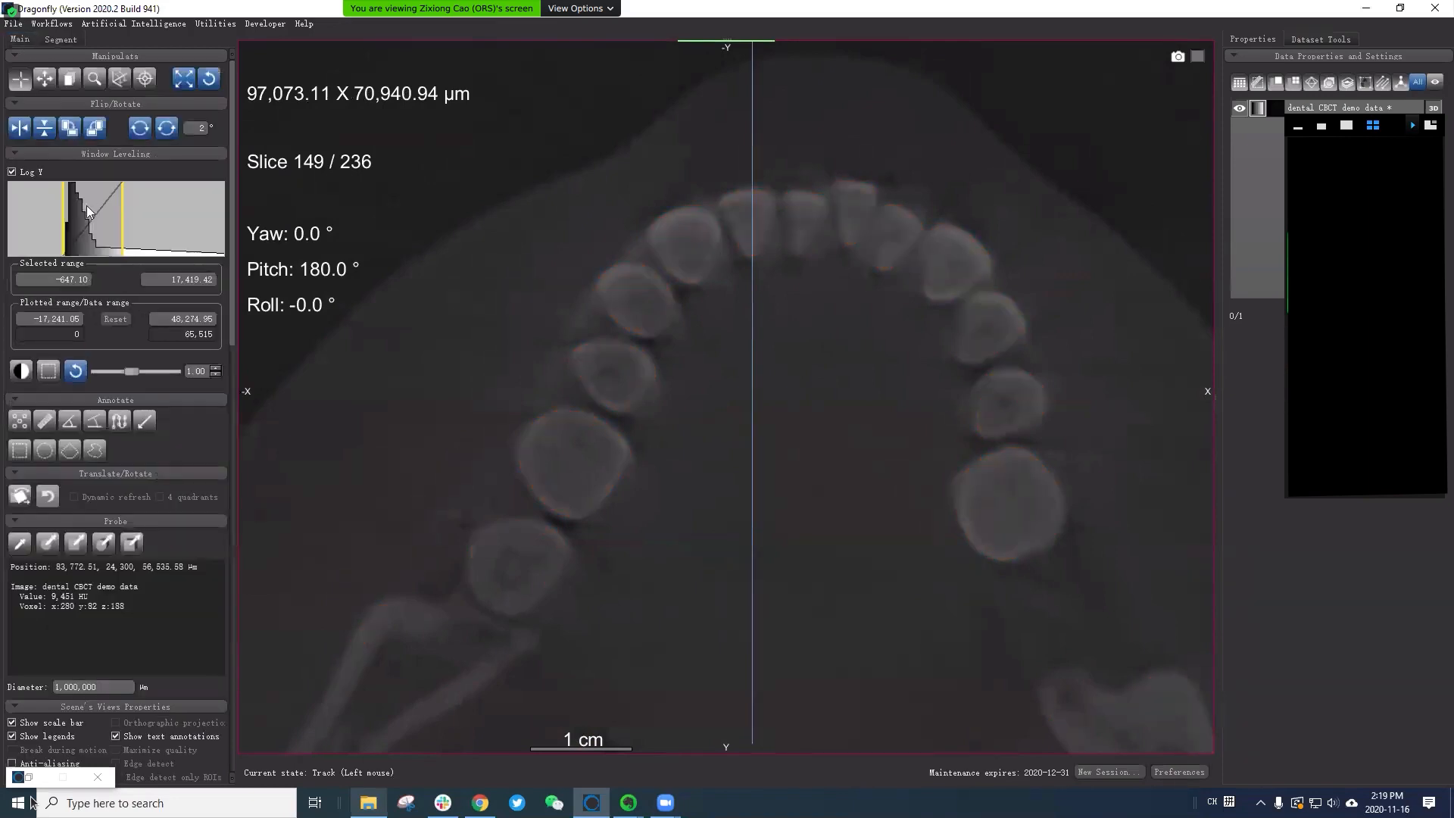
pyautogui.moveTo(119, 221); pyautogui.dragTo(190, 215)
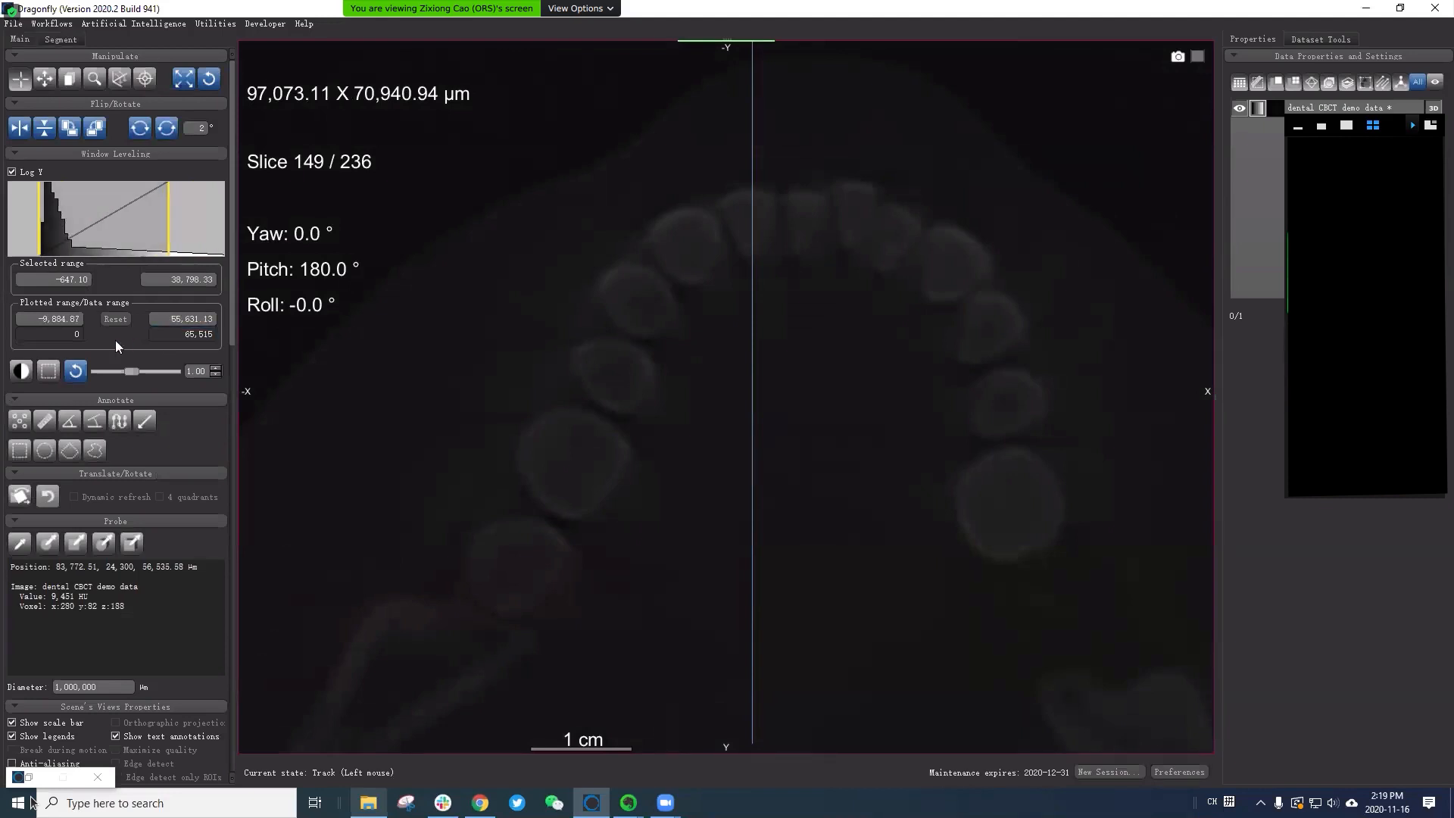
pyautogui.click(121, 317)
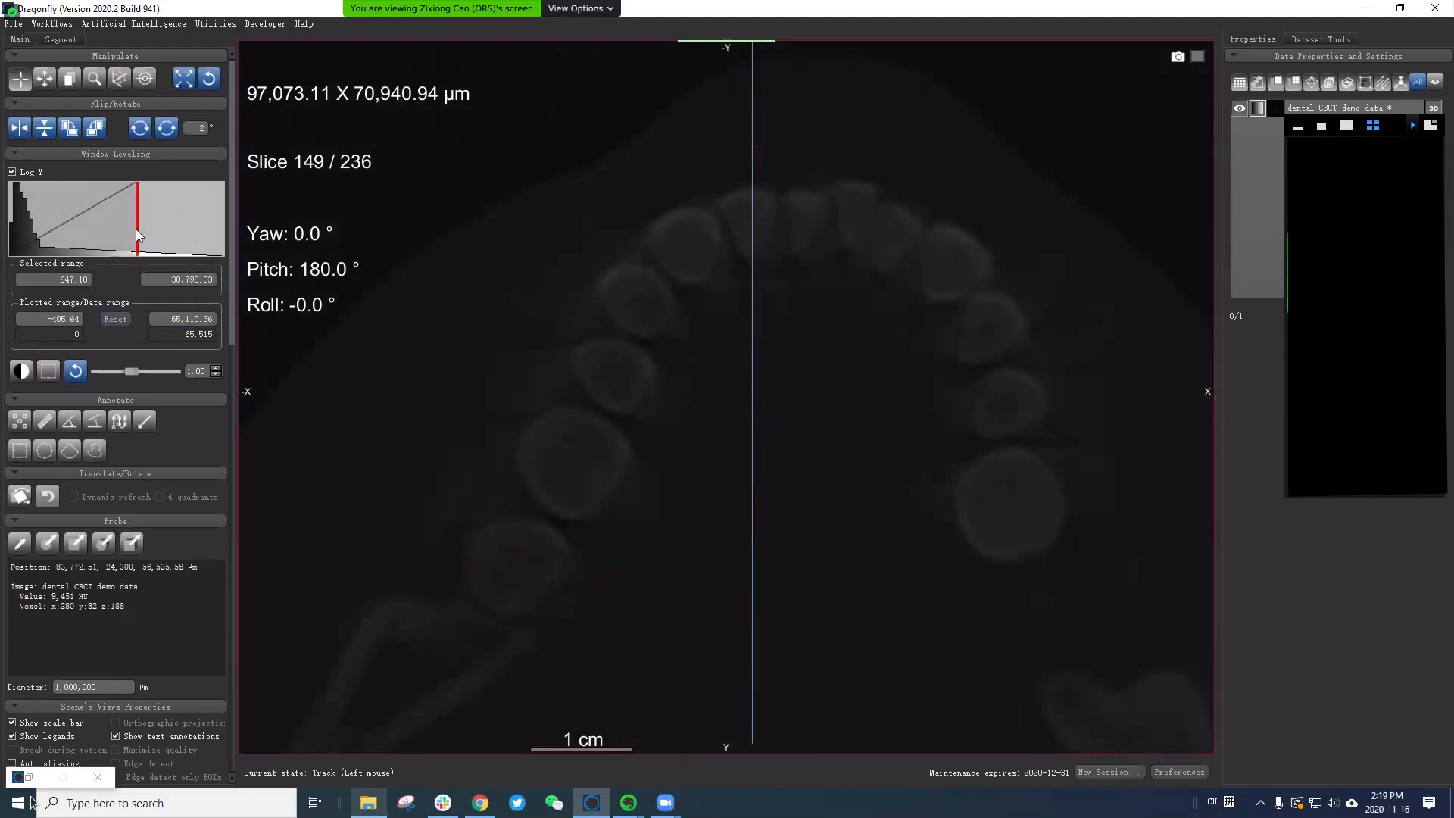
pyautogui.moveTo(135, 229); pyautogui.dragTo(220, 224)
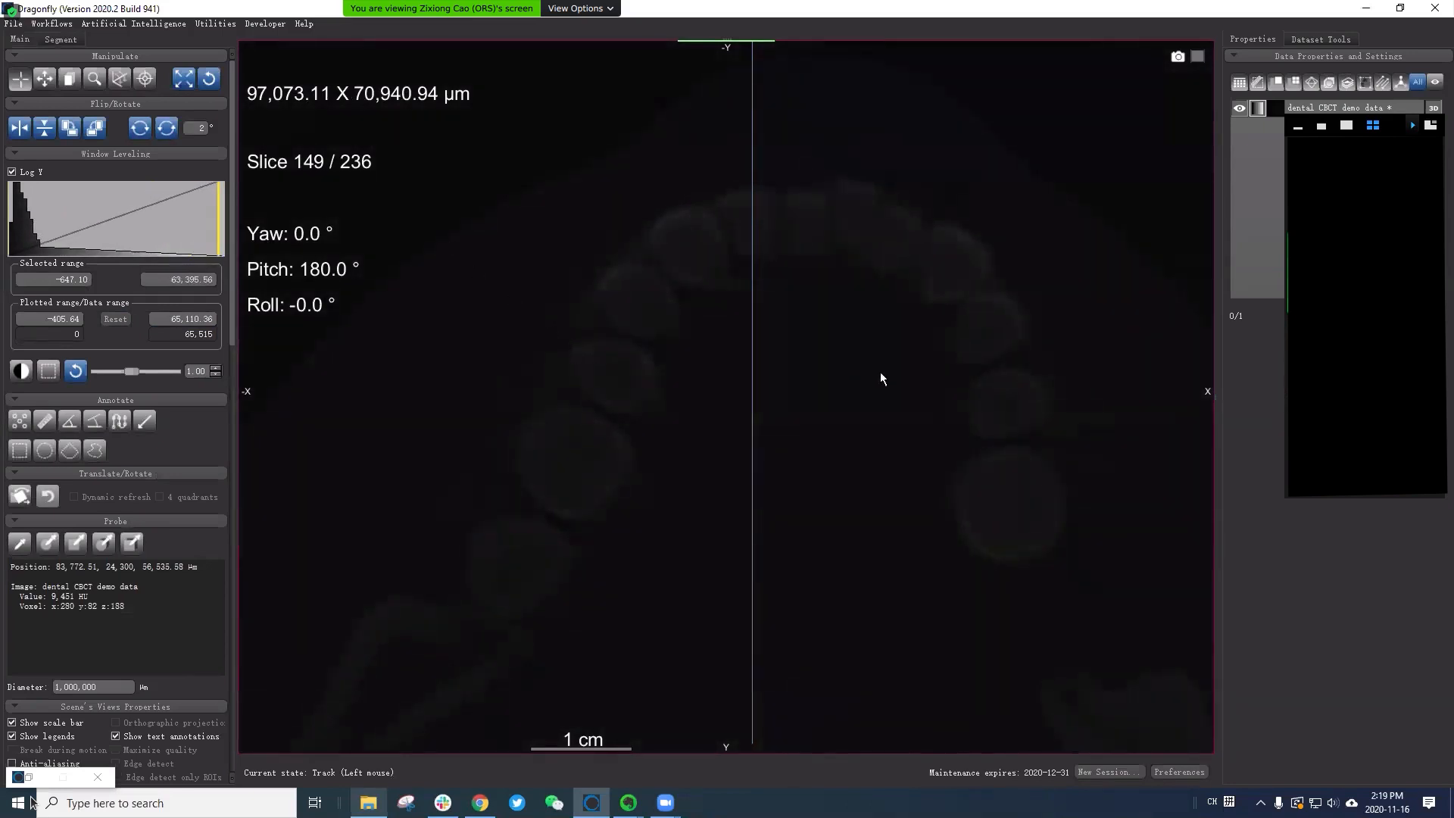
# Enlarge the dental arch and adjust its window level range to about 7,226 to 33,666.
pyautogui.moveTo(888, 366); pyautogui.dragTo(703, 280, button='right')
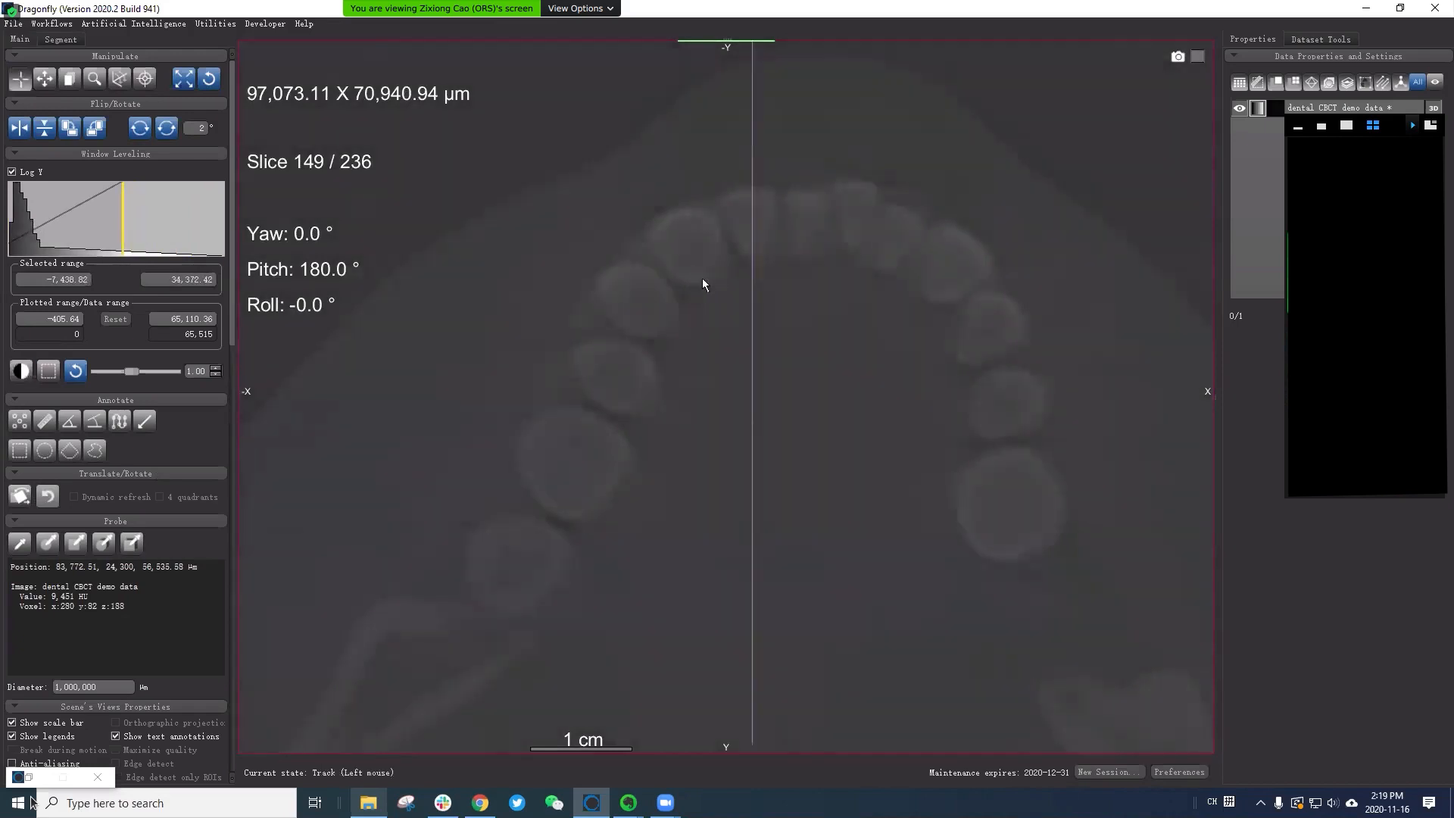
pyautogui.moveTo(894, 291); pyautogui.dragTo(885, 412, button='middle')
pyautogui.moveTo(832, 434); pyautogui.dragTo(841, 362, button='right')
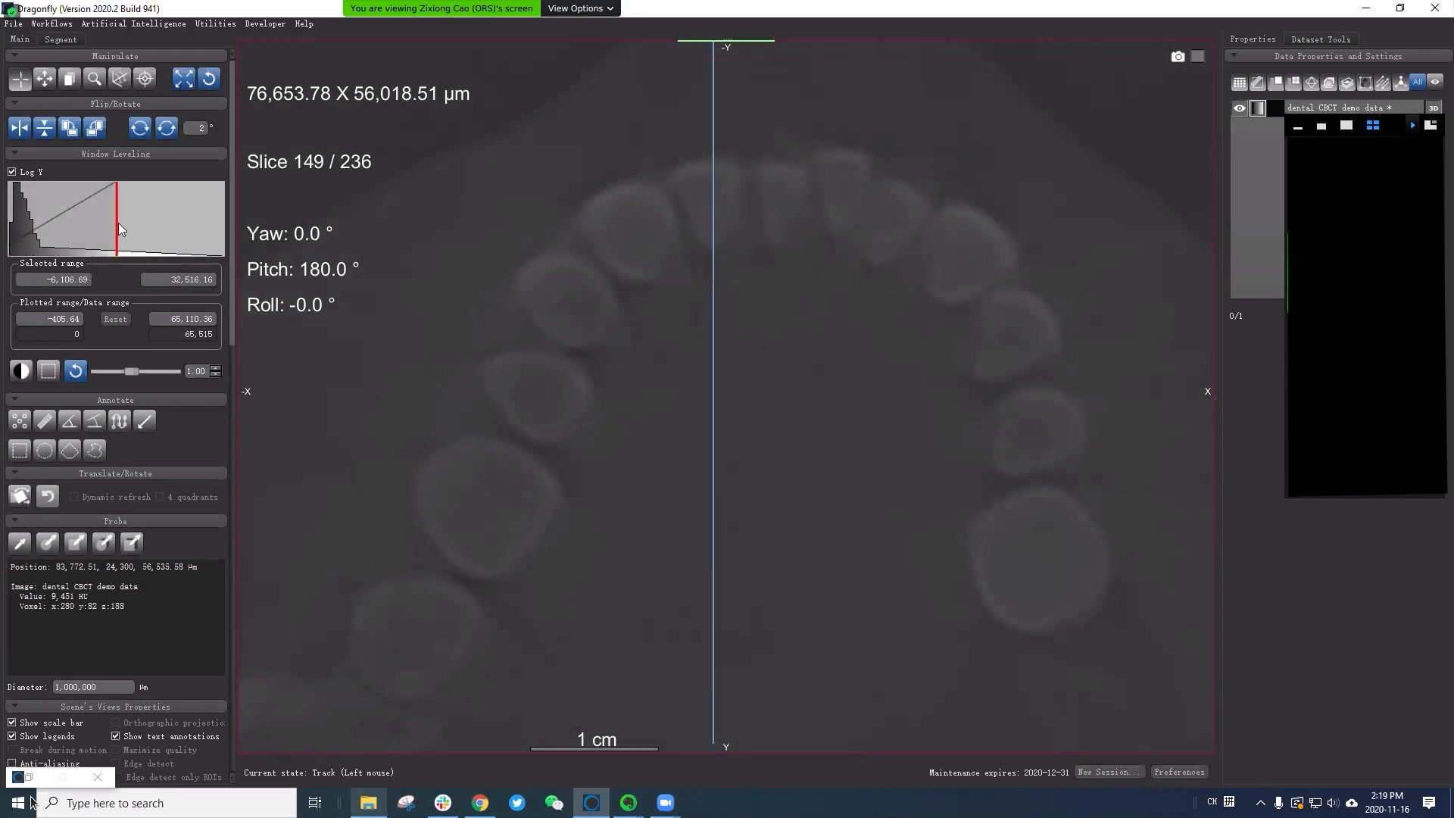
pyautogui.moveTo(118, 223)
pyautogui.mouseDown()
pyautogui.moveTo(84, 232)
pyautogui.moveTo(130, 230)
pyautogui.mouseUp()
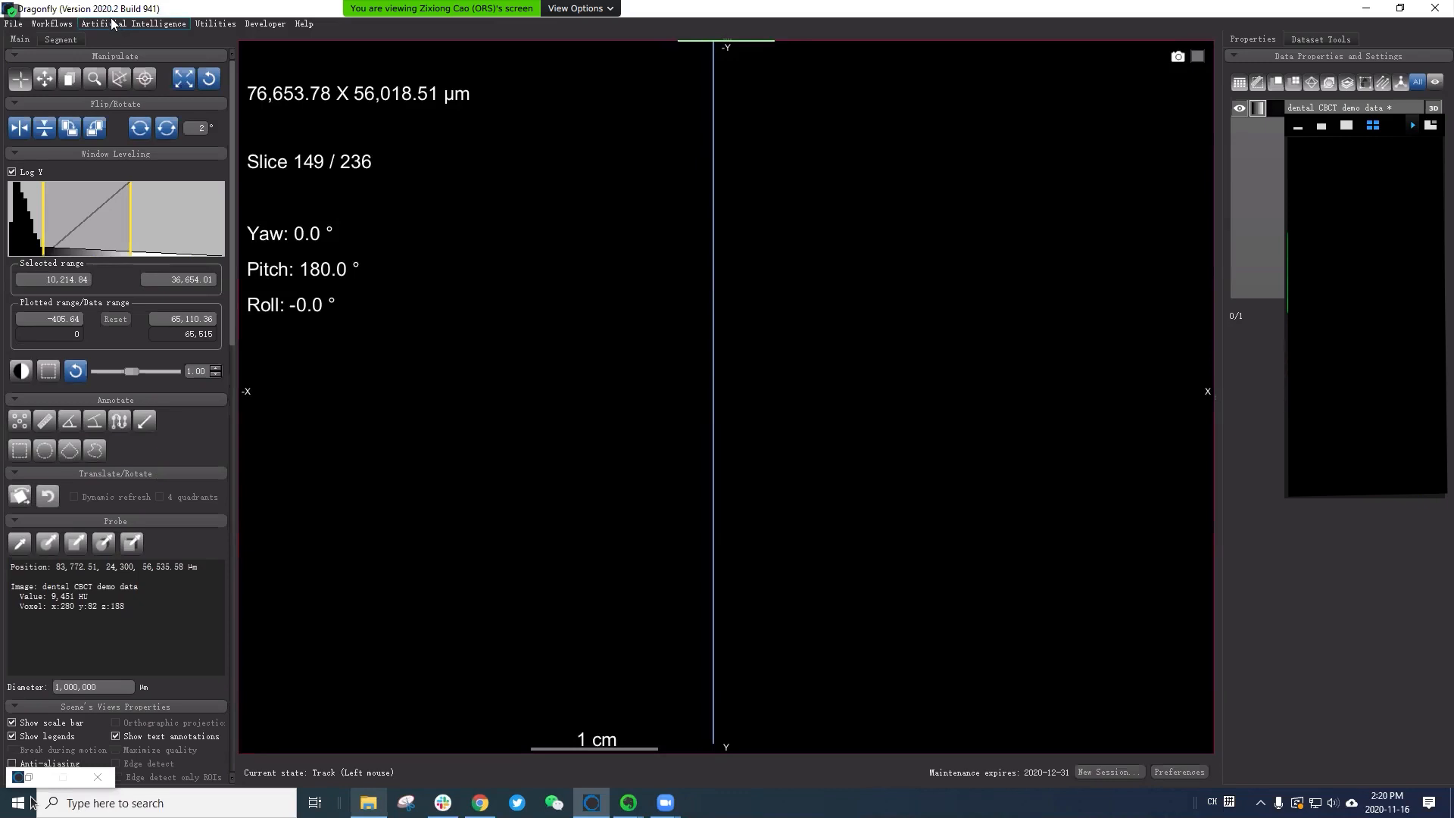
pyautogui.moveTo(103, 220); pyautogui.dragTo(94, 224)
# Collapse the meeting's floating video panel and move it away from the dataset list.
pyautogui.click(1299, 126)
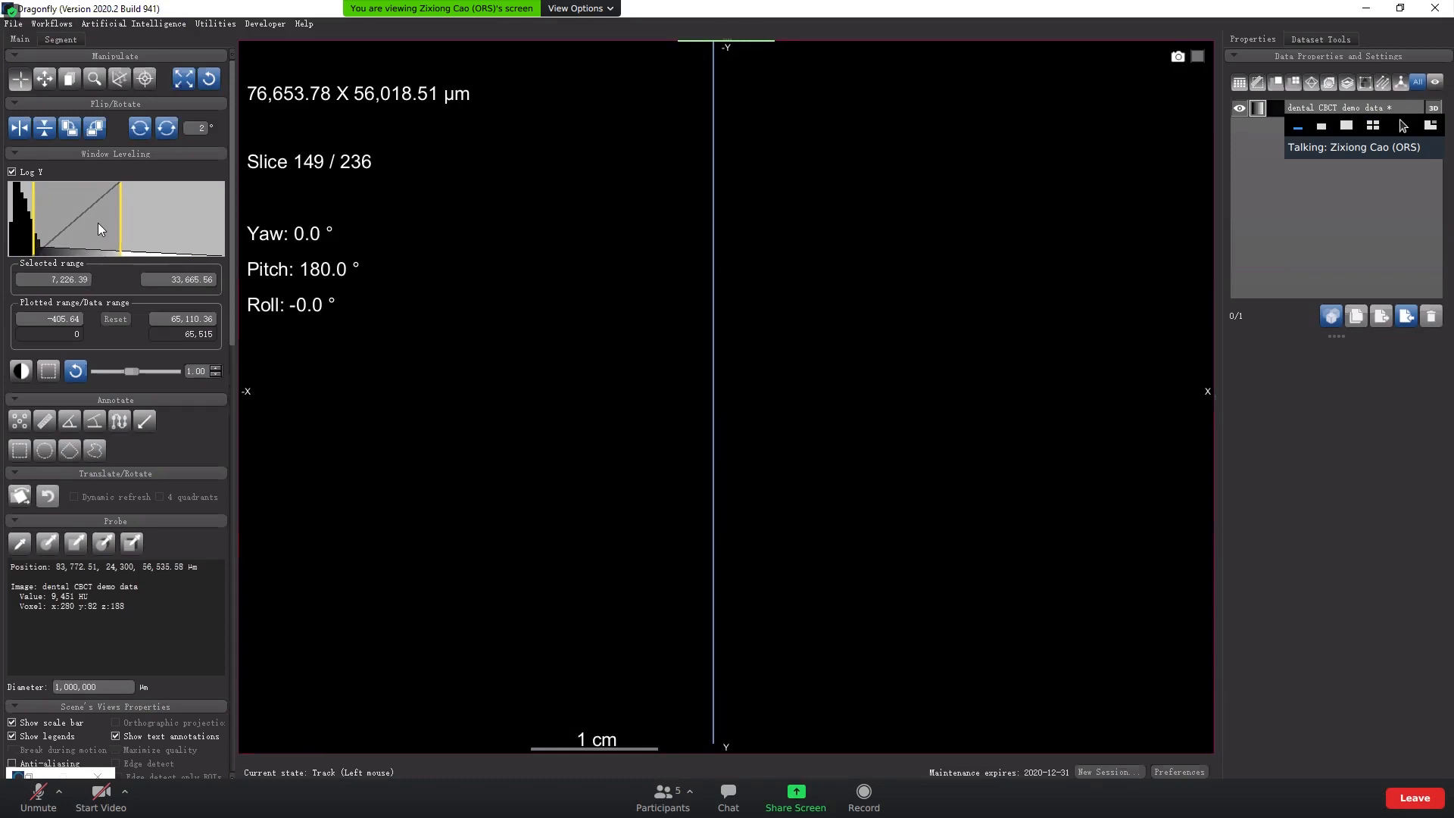
pyautogui.moveTo(1403, 126); pyautogui.dragTo(1140, 8)
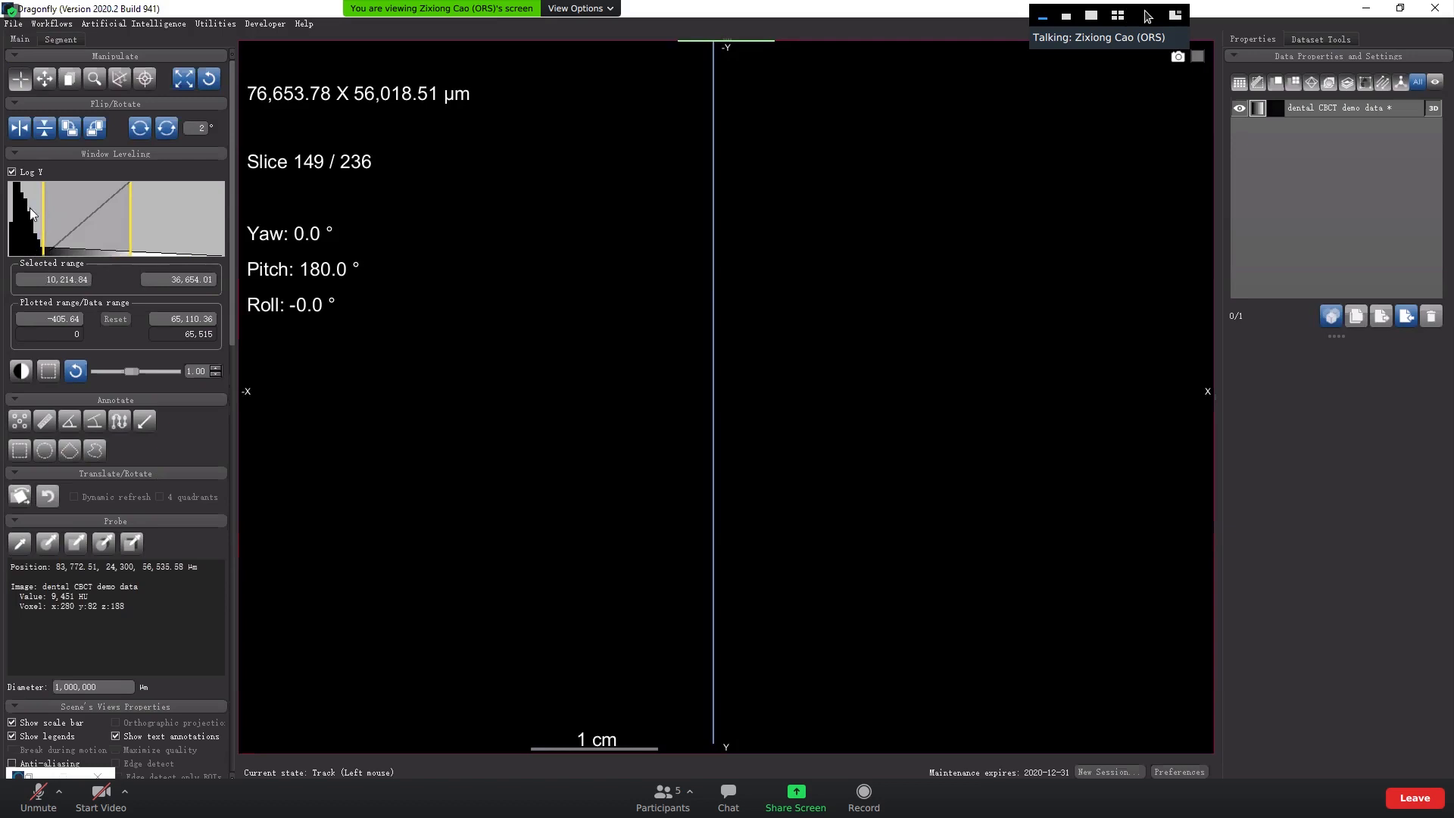
pyautogui.moveTo(1148, 15); pyautogui.dragTo(943, 6)
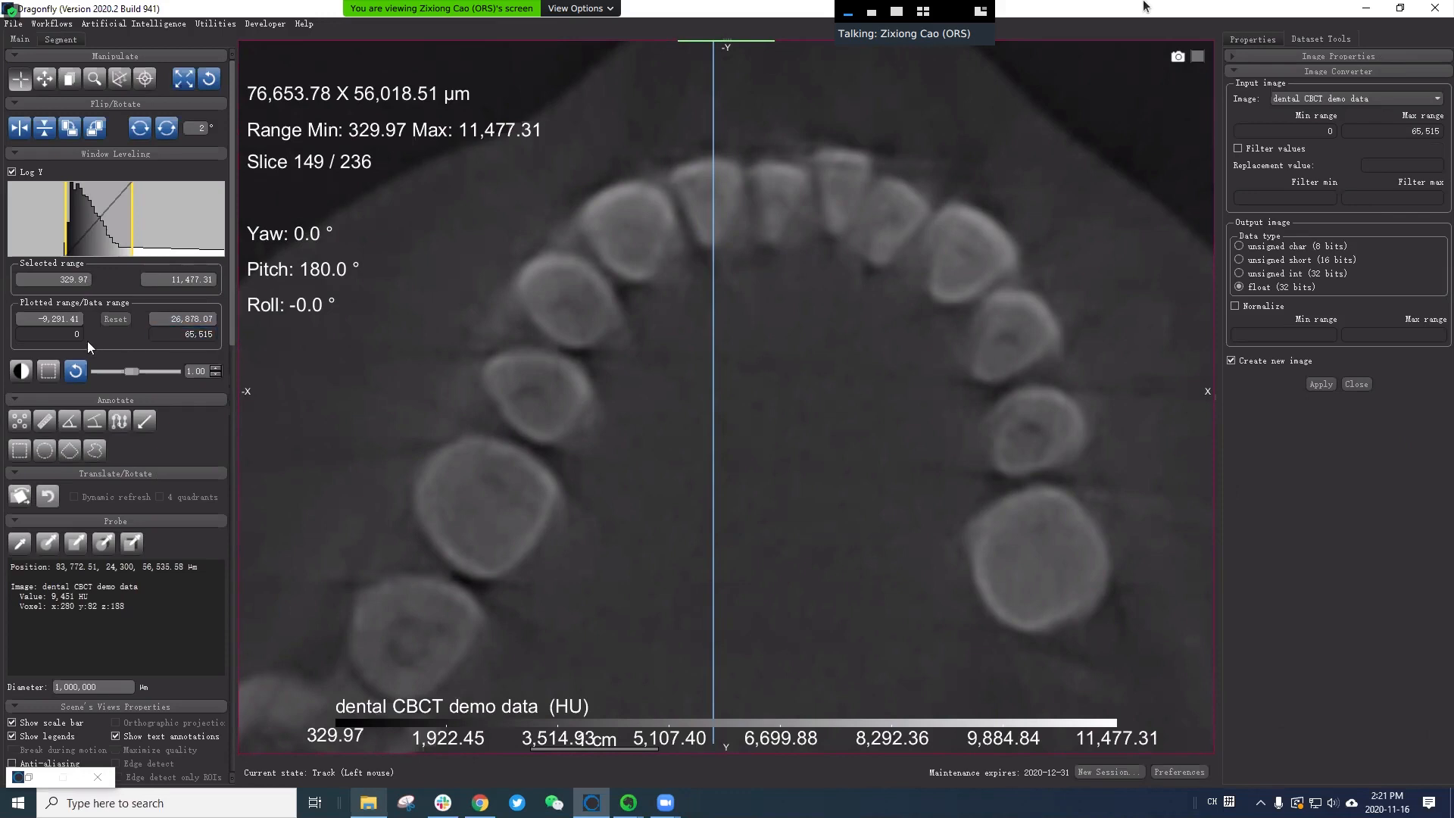
# Normalize the converter's output image to a range from 0.0 to 1.
pyautogui.click(1263, 309)
pyautogui.click(1424, 334)
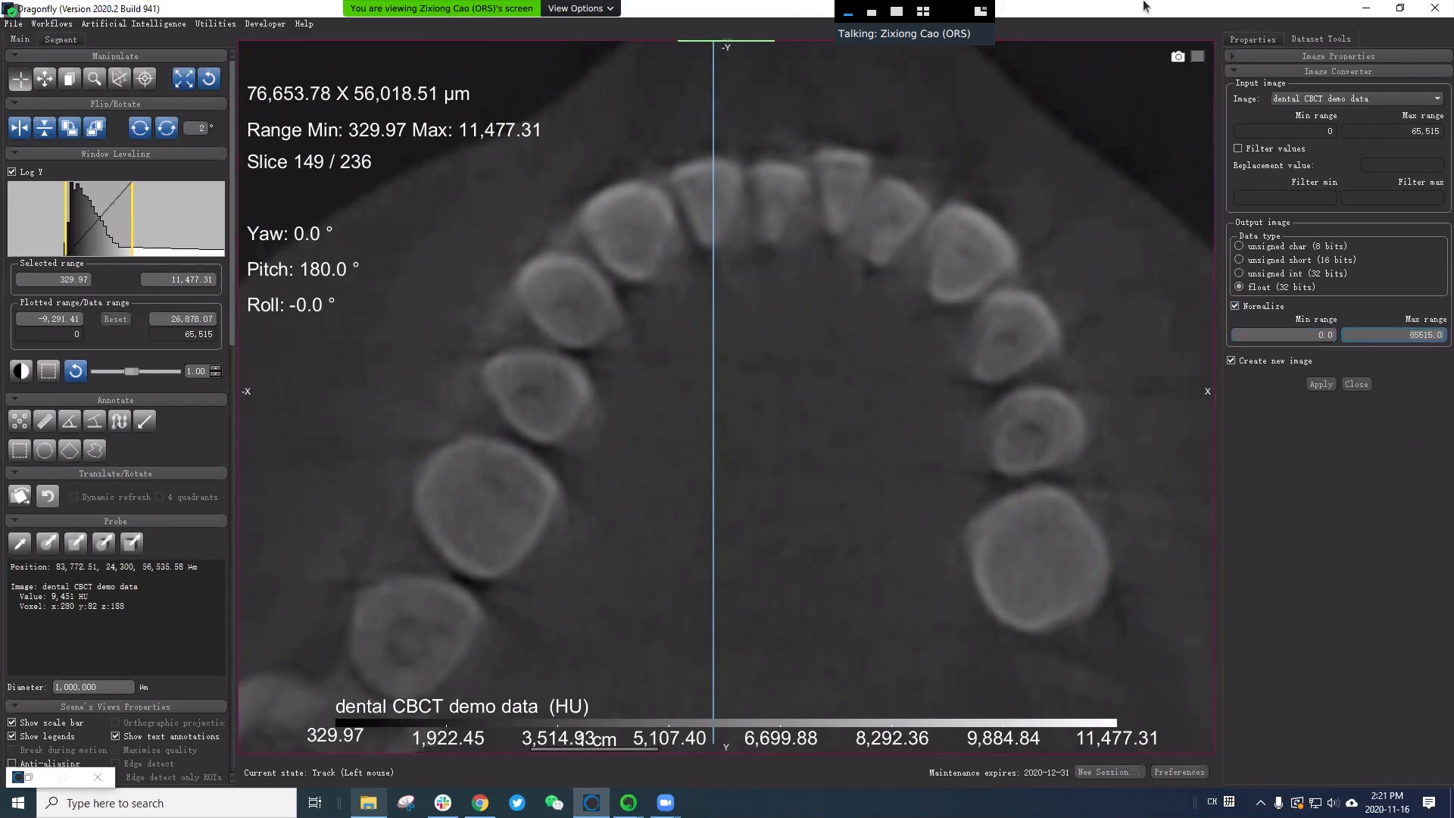
pyautogui.write('1')
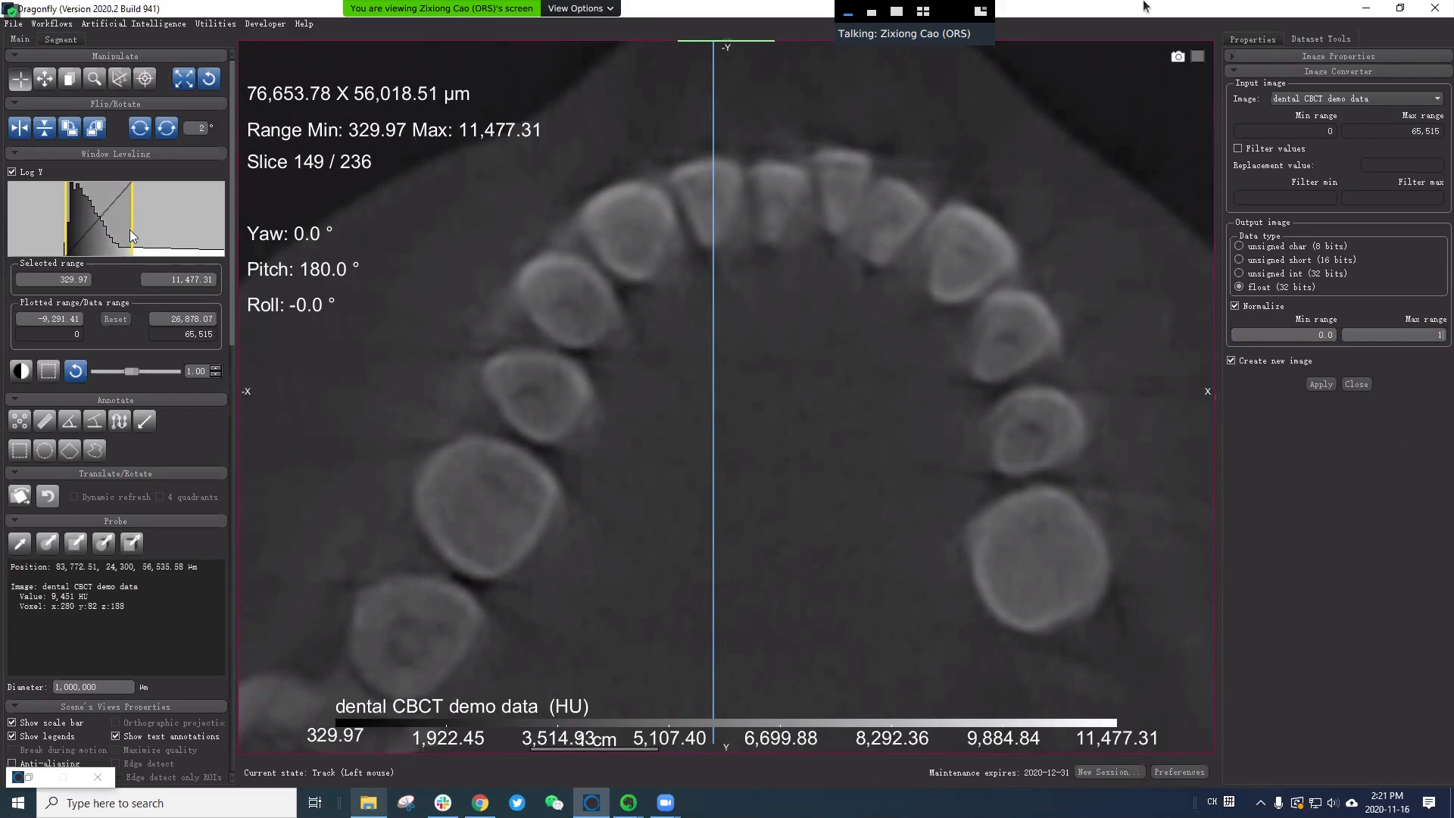
# Set the display window to 76.15–10,842.76 and filter the converter's input values between 0 and 10000 with replacement value 0.
pyautogui.moveTo(132, 235); pyautogui.dragTo(128, 237)
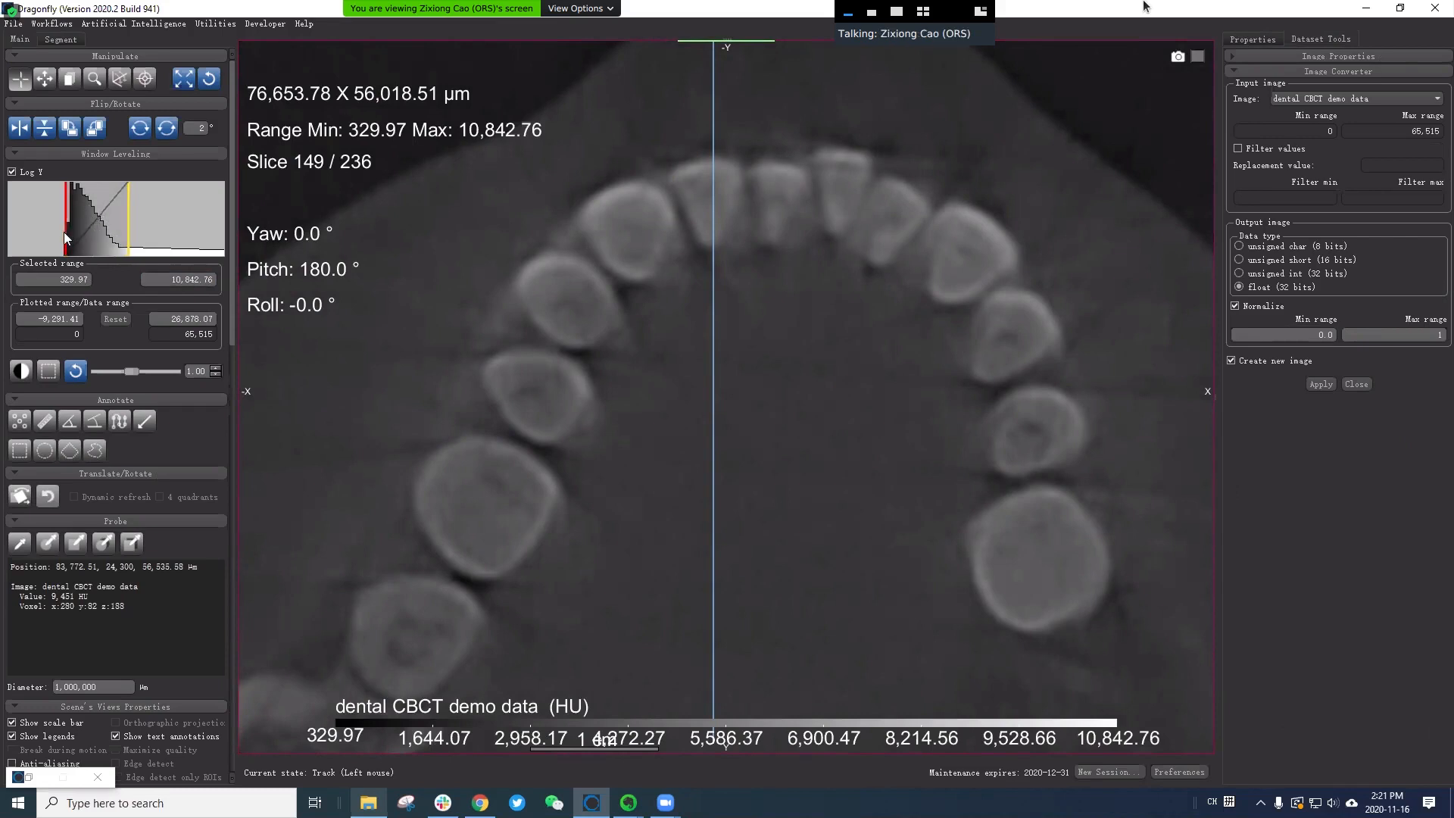
pyautogui.moveTo(66, 238); pyautogui.dragTo(64, 238)
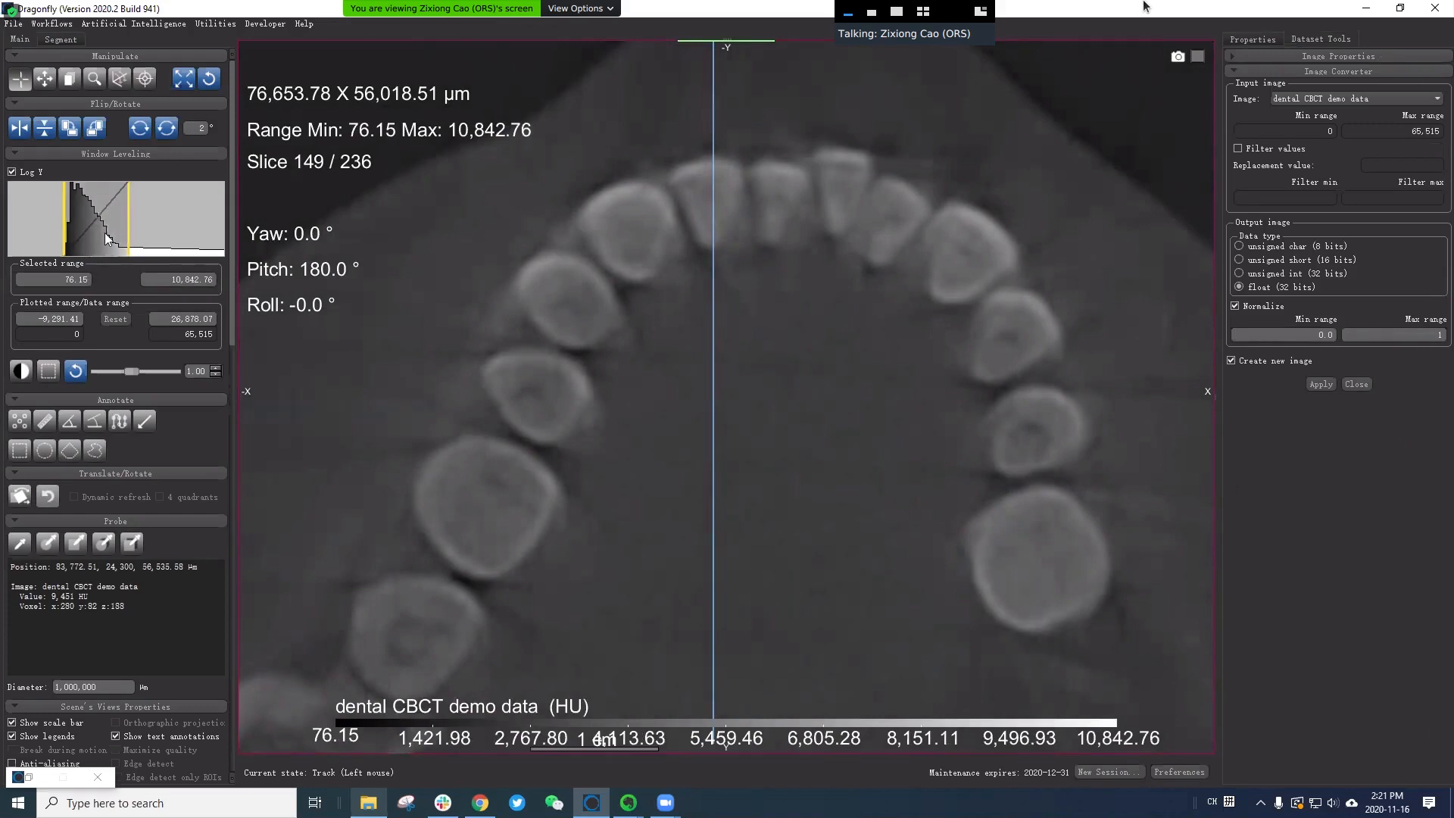
pyautogui.click(1271, 150)
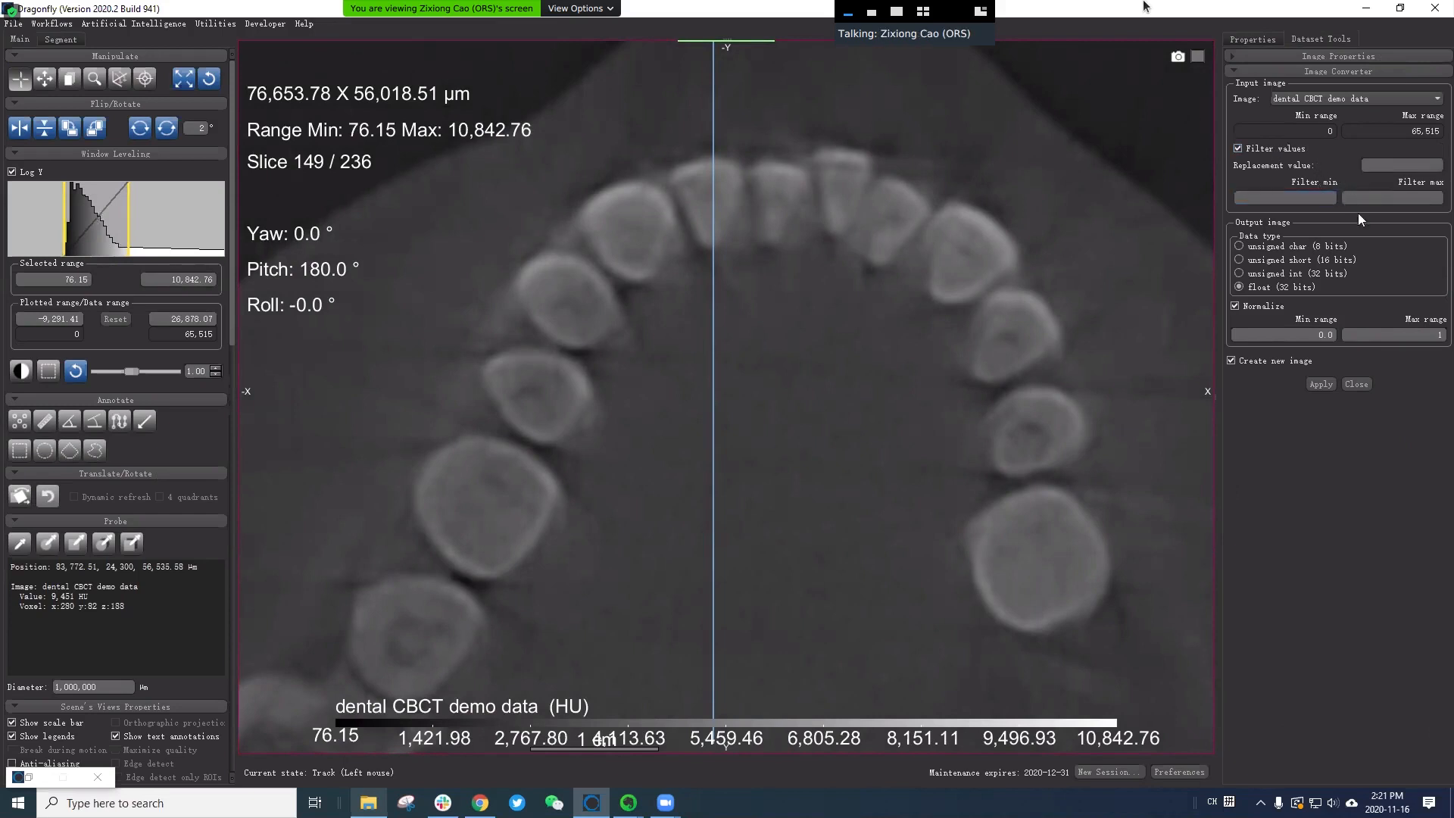
pyautogui.click(1421, 198)
pyautogui.write('10000')
# Examine the whole dental arch and its intensity histogram against the converter's filter limits and output range.
pyautogui.moveTo(48, 222); pyautogui.dragTo(28, 227)
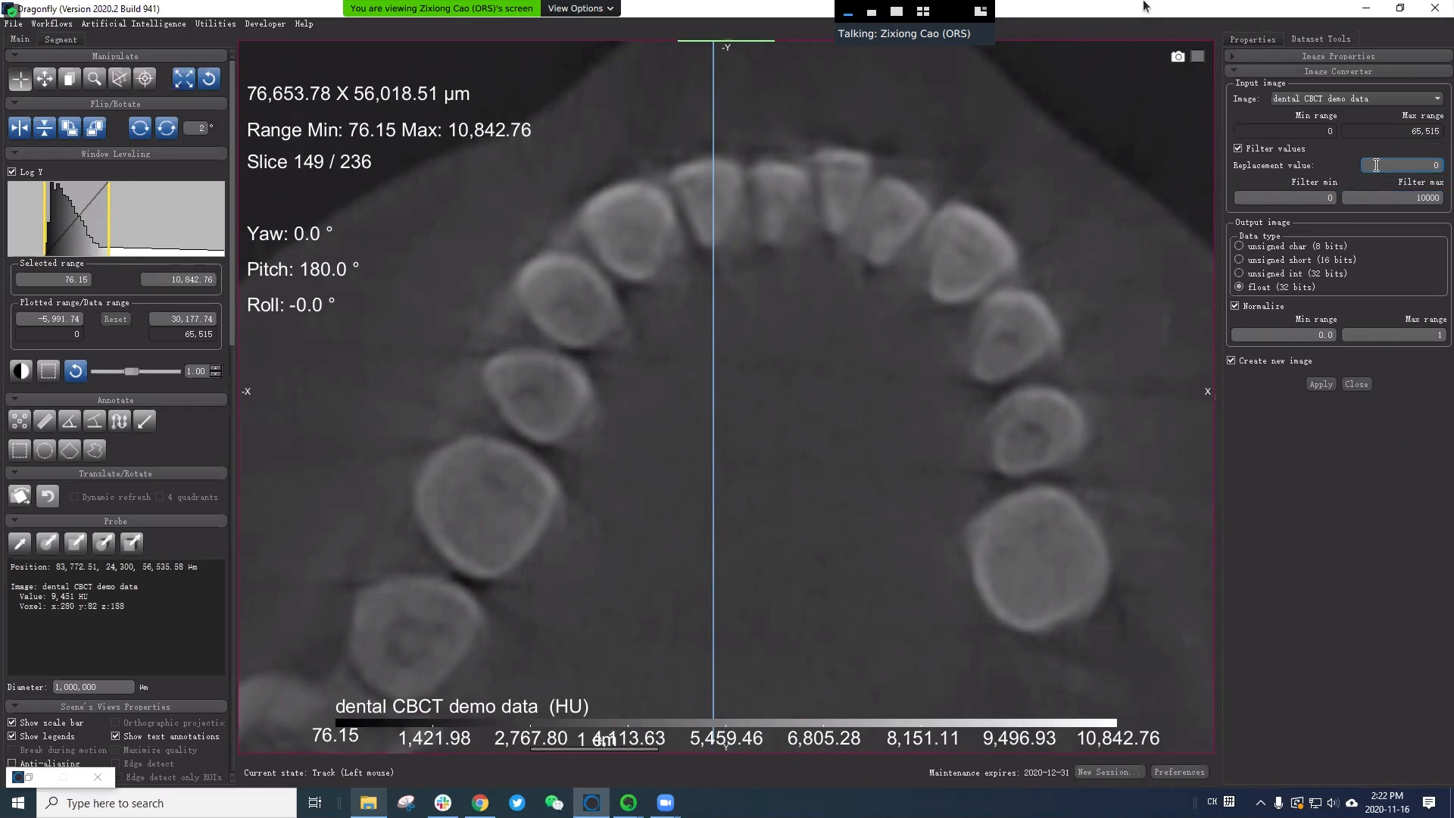
pyautogui.moveTo(1032, 370); pyautogui.dragTo(1023, 354, button='right')
pyautogui.moveTo(946, 296); pyautogui.dragTo(918, 286, button='middle')
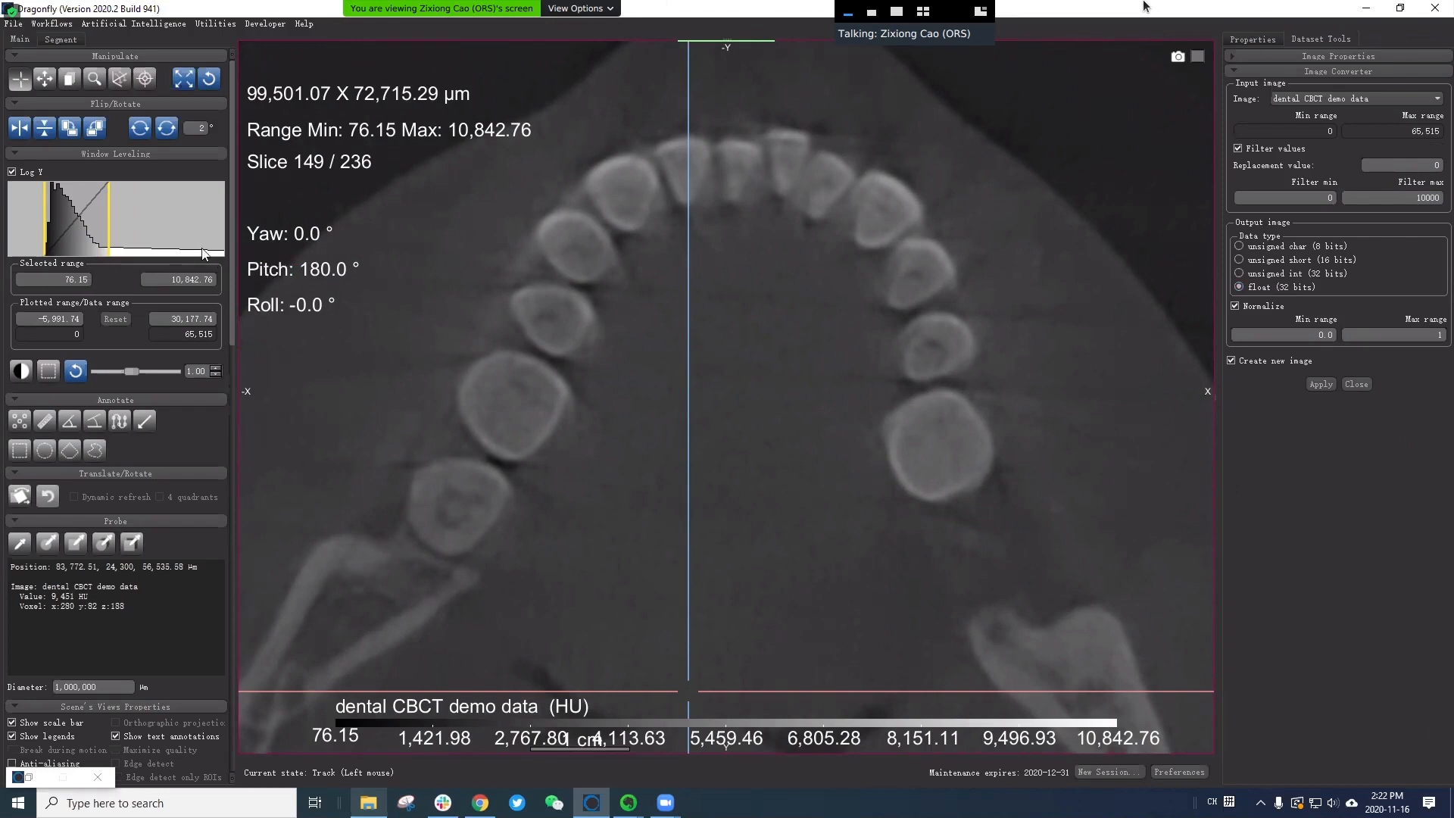
pyautogui.moveTo(187, 234); pyautogui.dragTo(151, 233, button='middle')
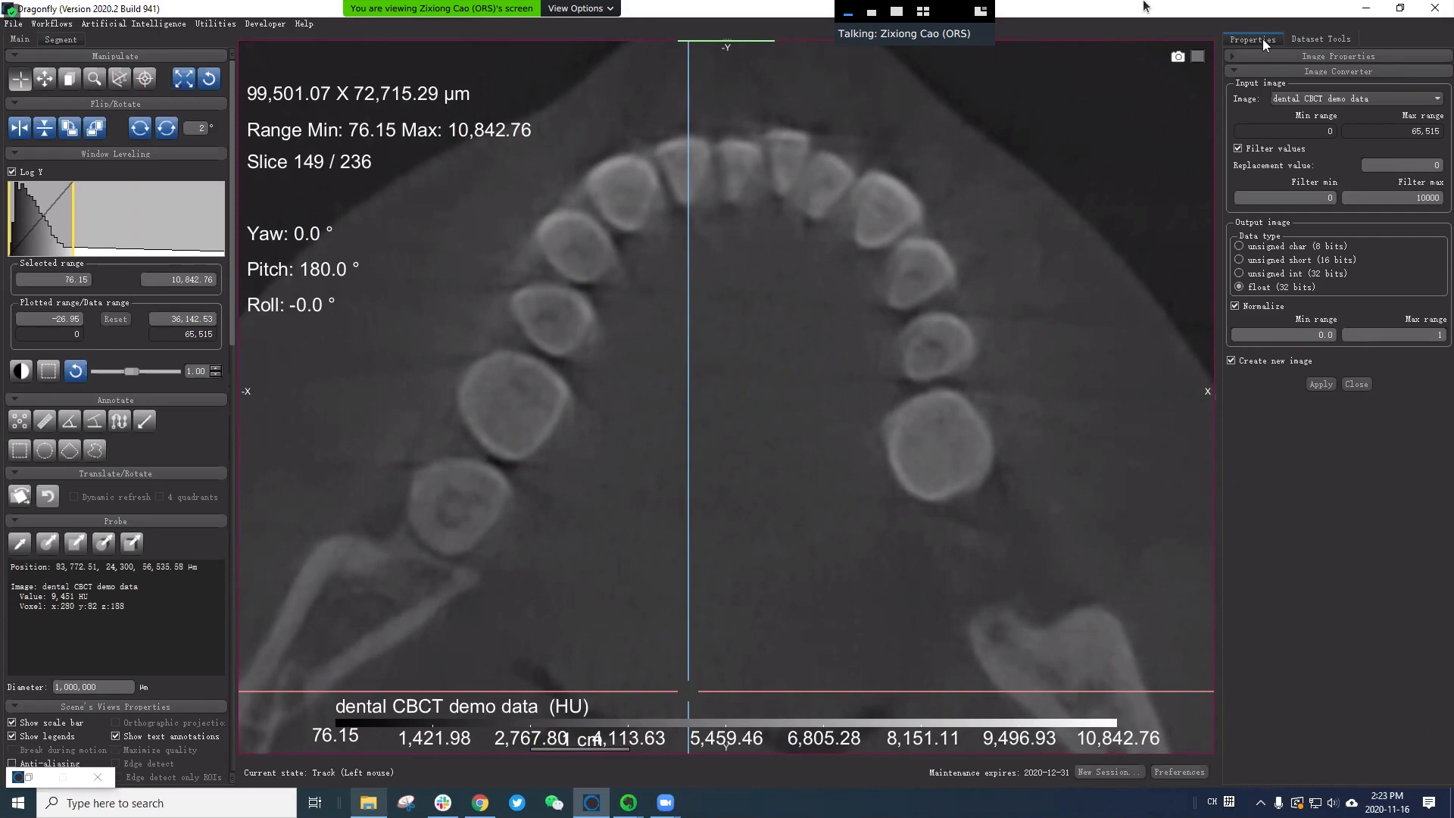
pyautogui.click(77, 337)
pyautogui.click(158, 319)
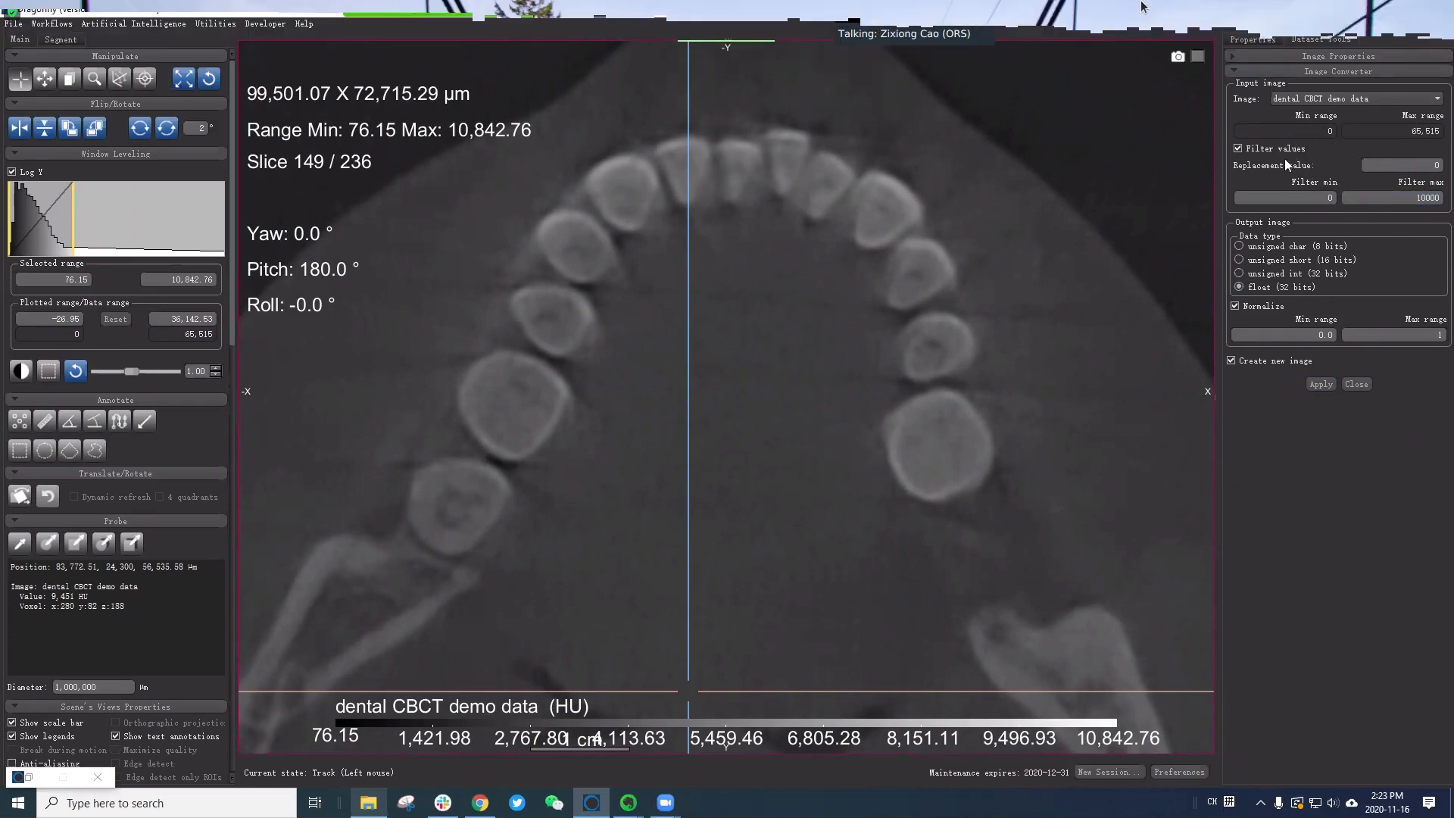
pyautogui.click(1336, 197)
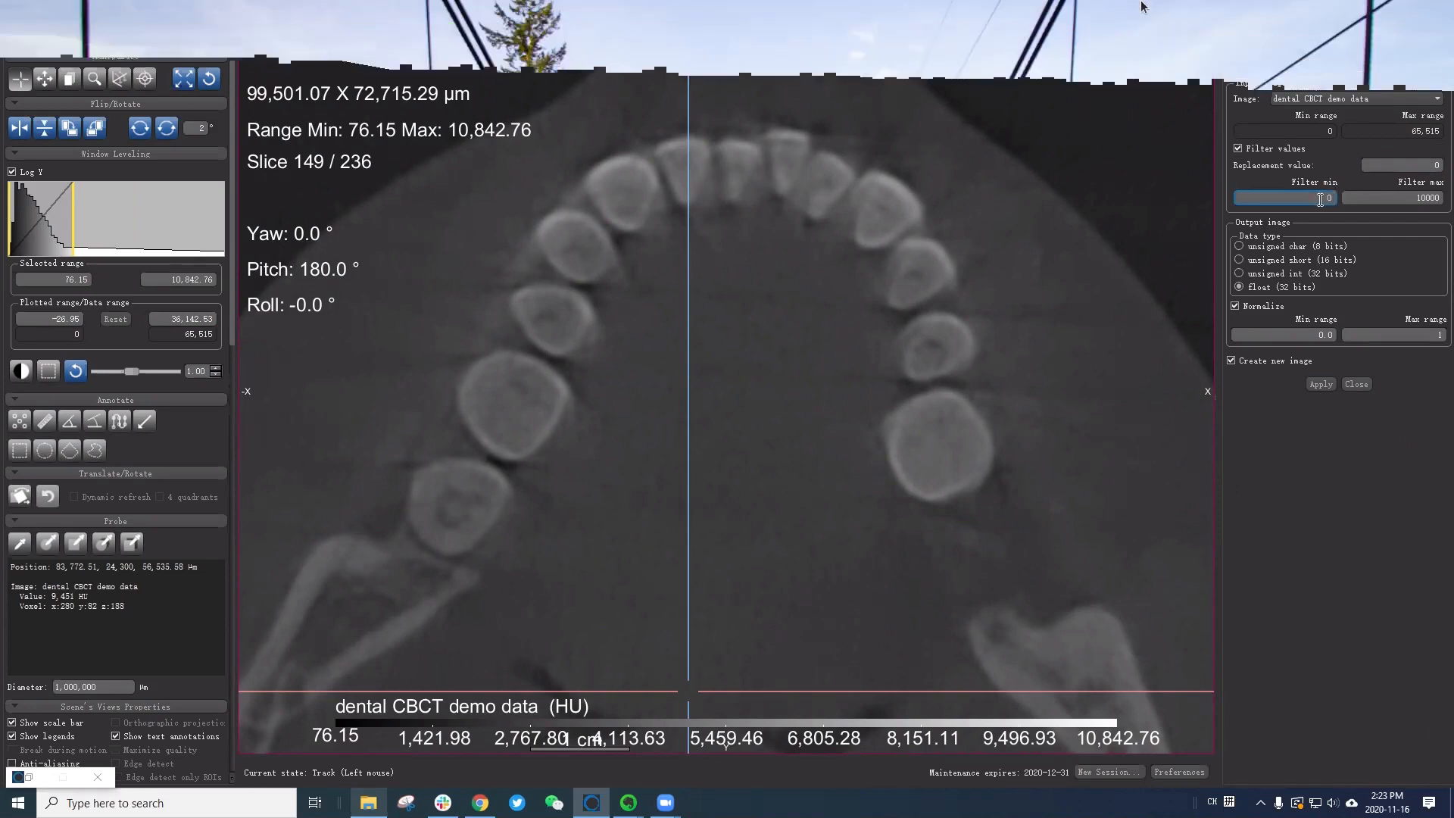
pyautogui.click(1414, 199)
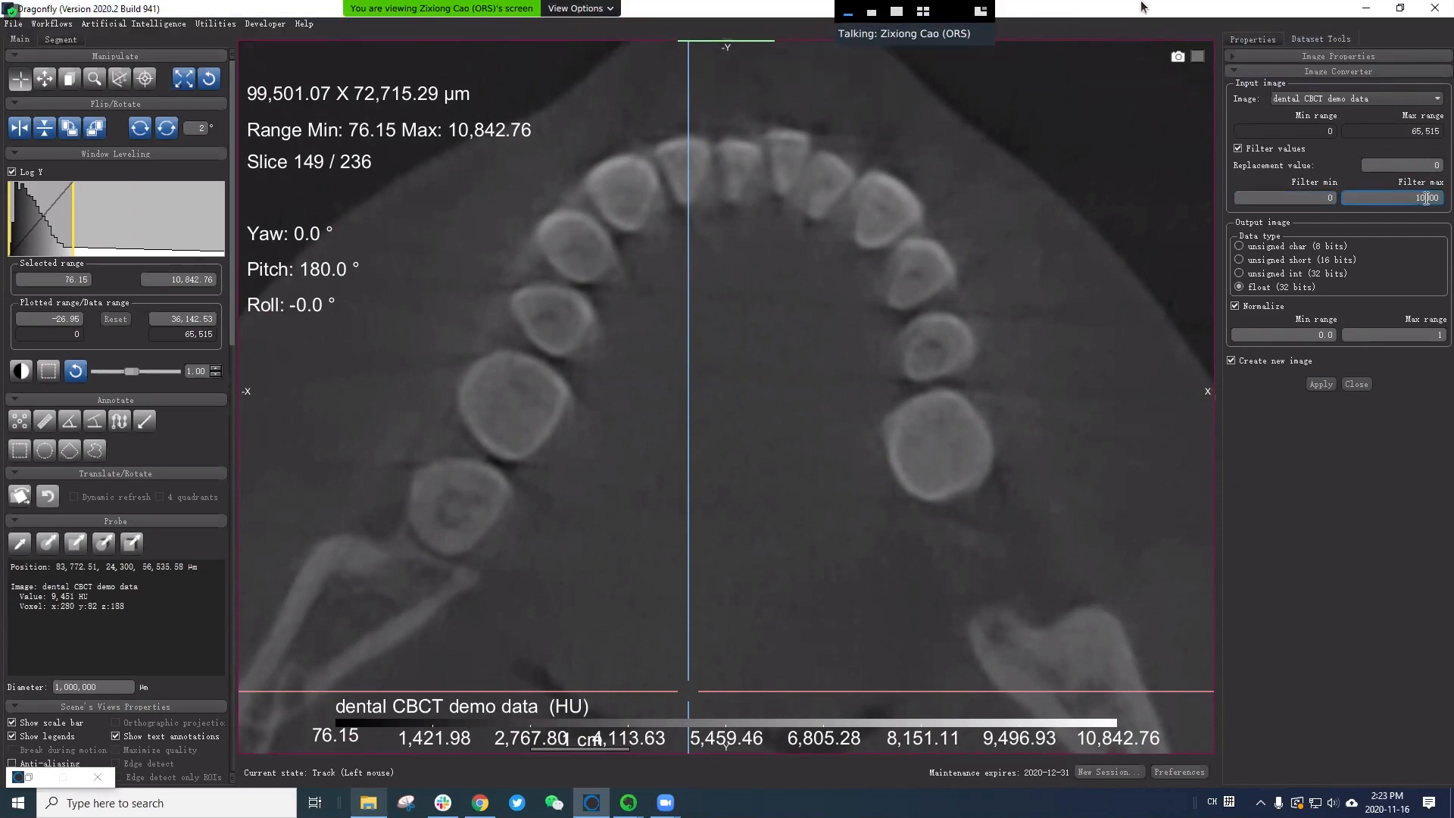
pyautogui.click(1341, 216)
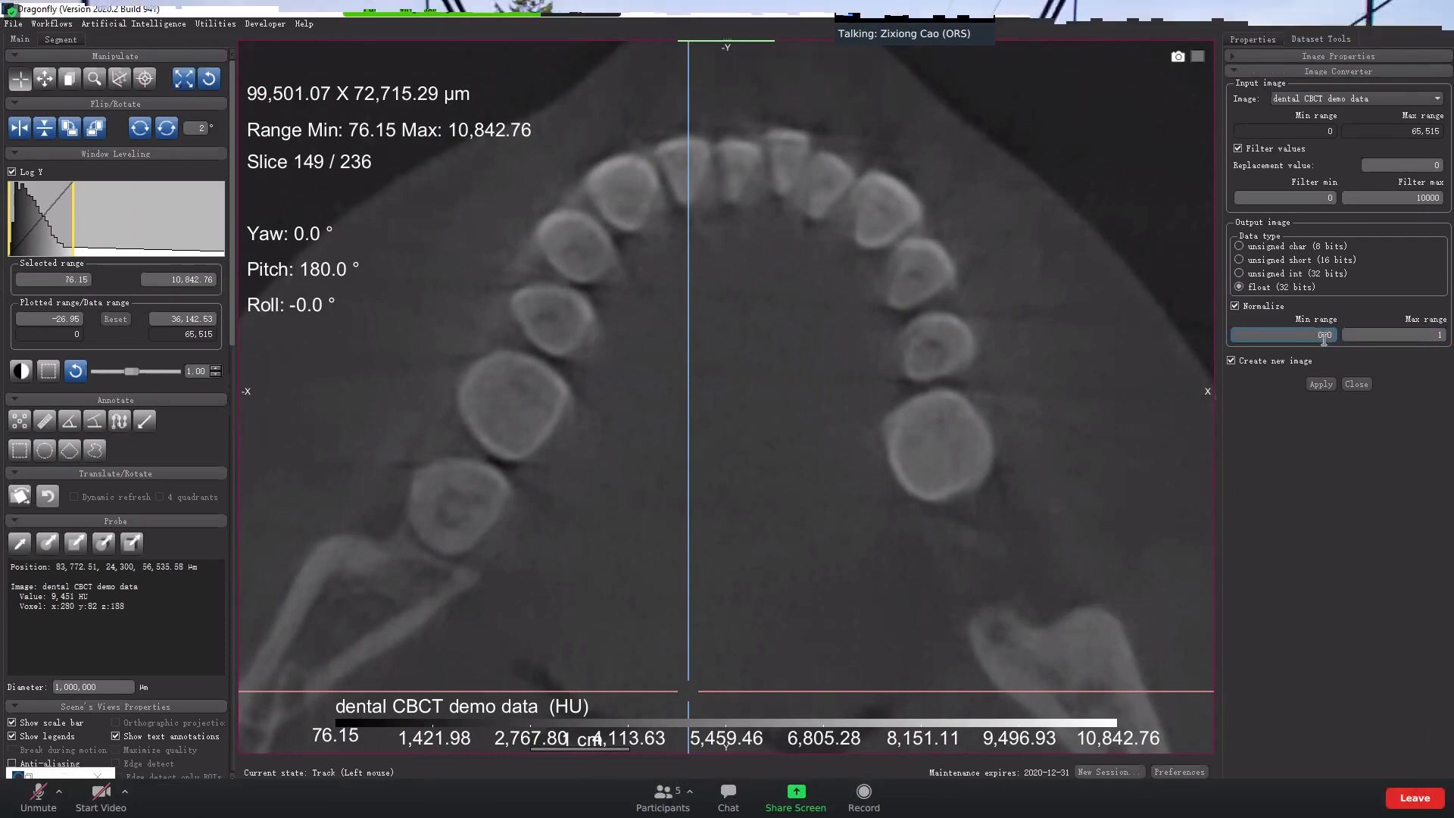
# Convert the dental CBCT data into a new image, hide the original dataset and show the converted one.
pyautogui.click(1322, 383)
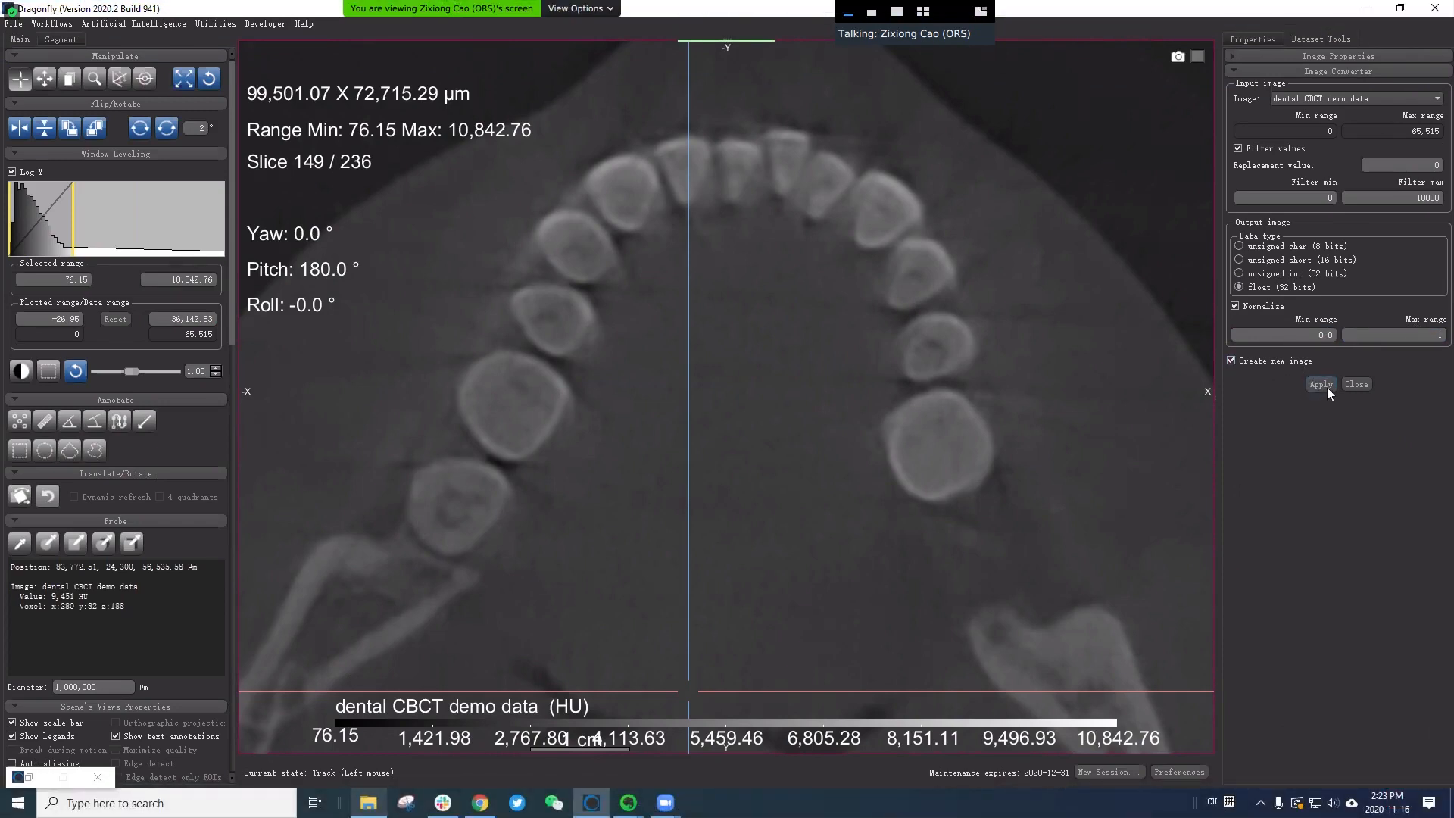
pyautogui.click(1273, 43)
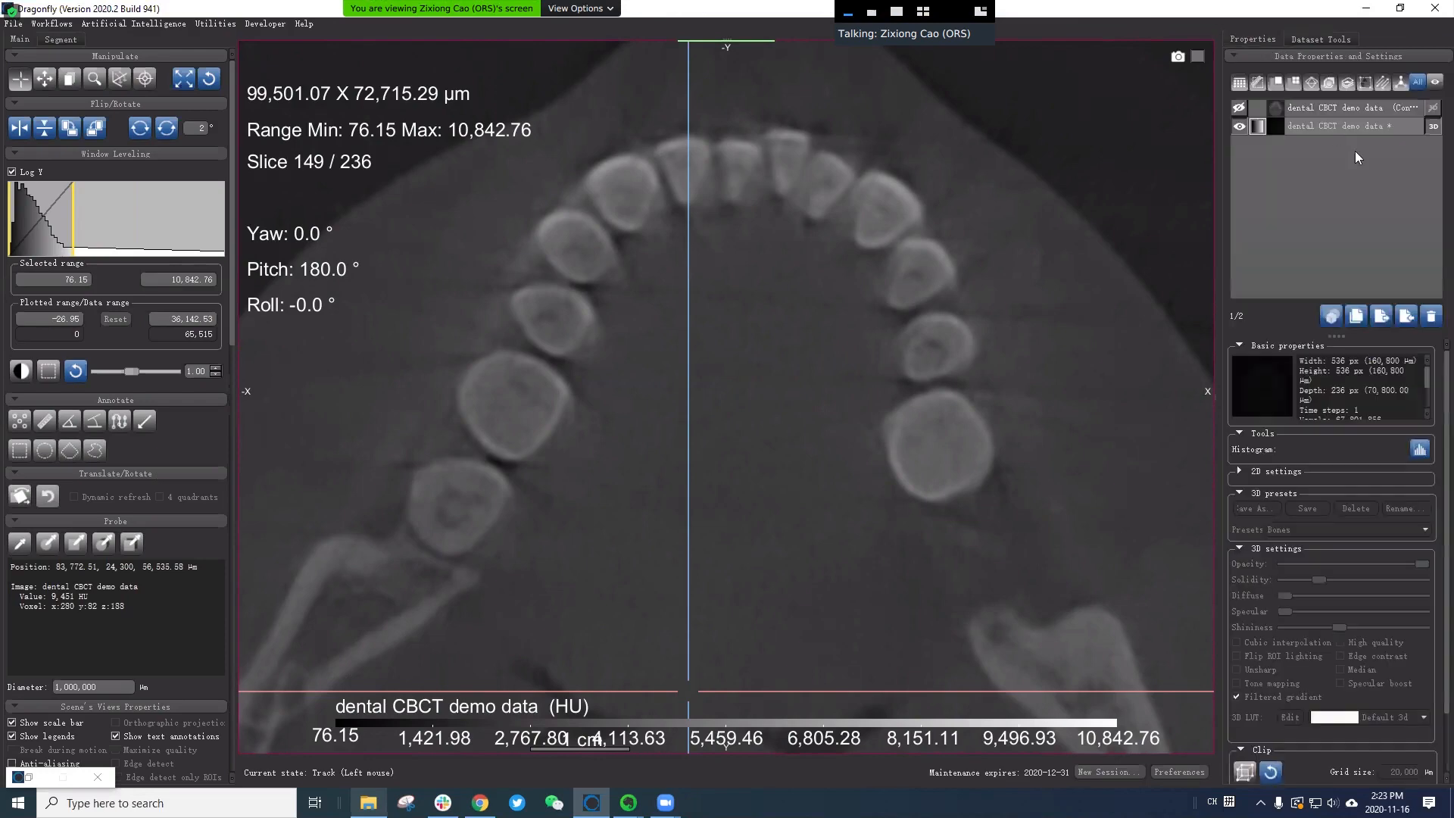
pyautogui.click(1239, 126)
pyautogui.click(1240, 108)
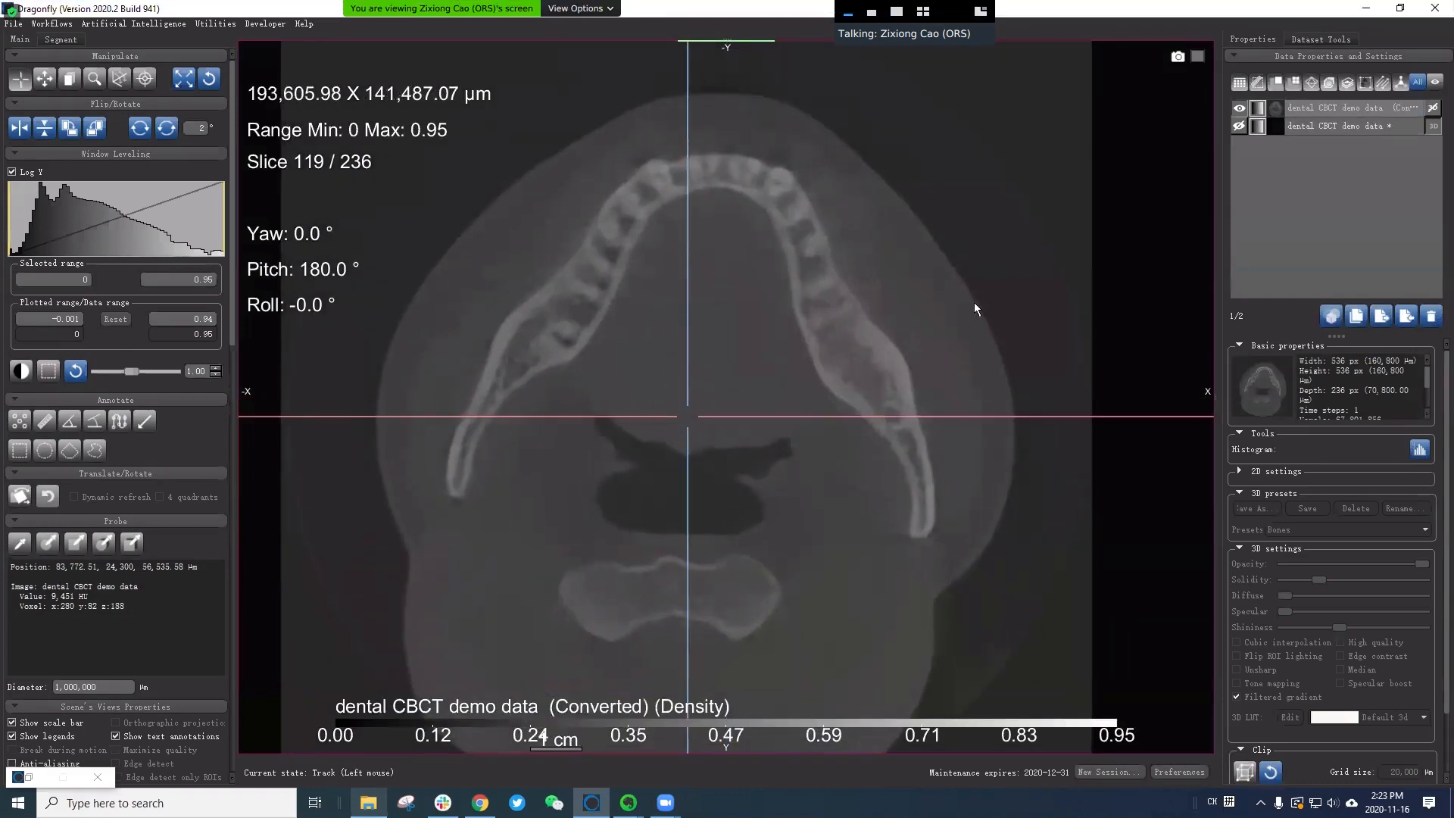
# Narrow the converted image's window level range to 0.01–0.88 and check its data range.
pyautogui.moveTo(974, 302); pyautogui.dragTo(508, 356, button='right')
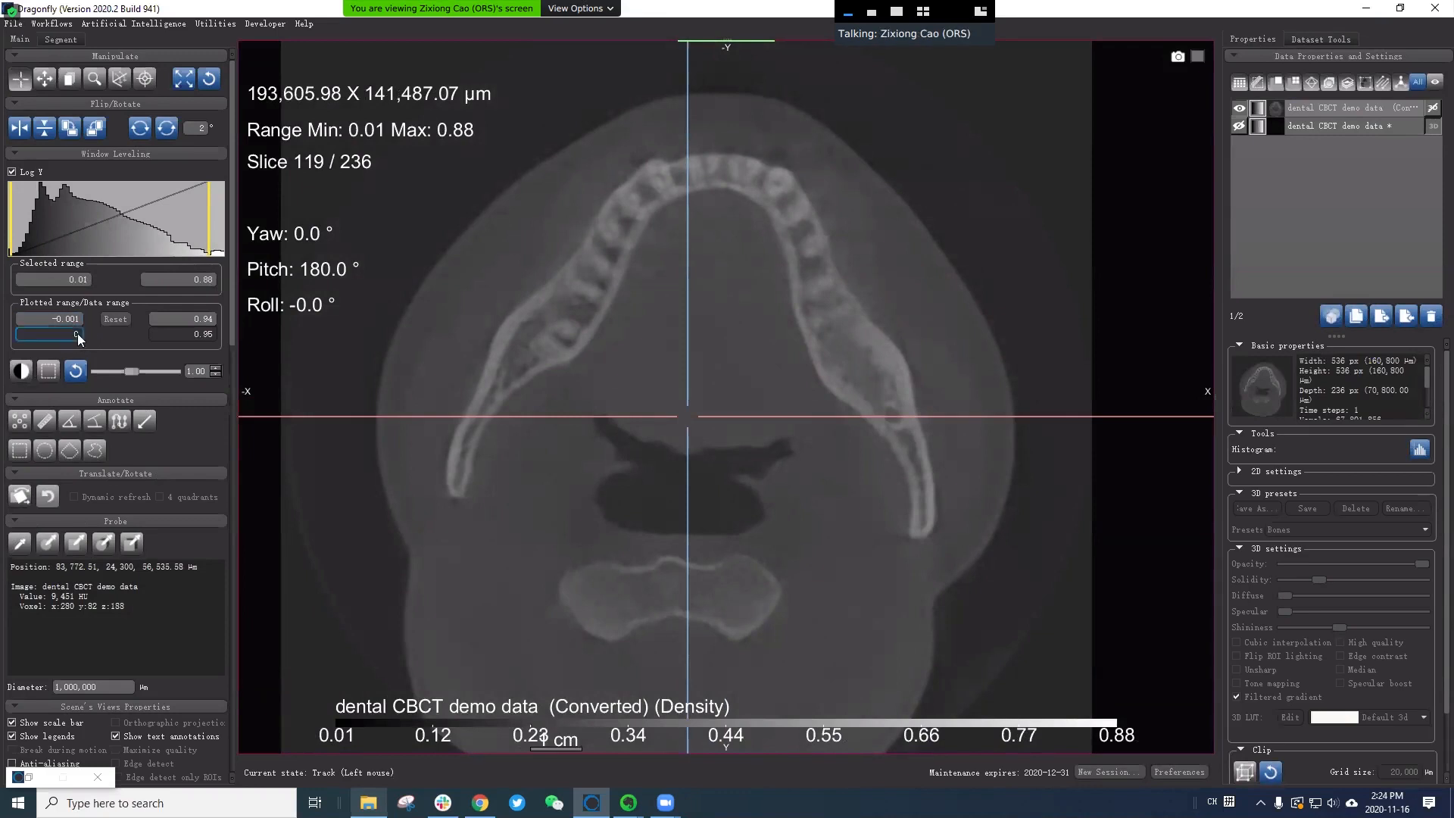
pyautogui.click(201, 338)
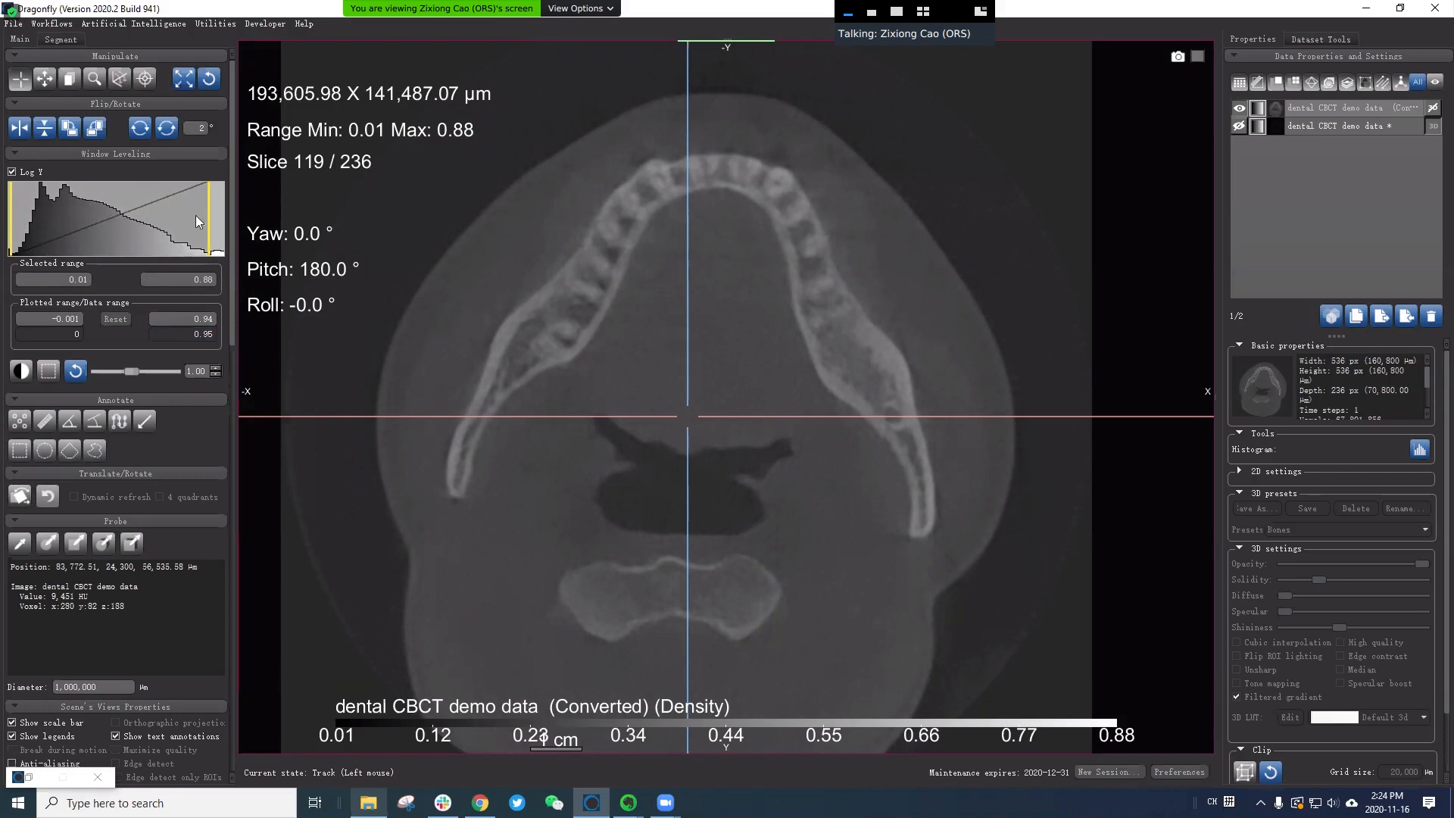
# Set the converted dental image's display range to -0.001–0.85 and zoom in on the tooth crowns at slice 147.
pyautogui.moveTo(819, 322); pyautogui.dragTo(908, 225, button='right')
pyautogui.moveTo(907, 225)
pyautogui.mouseDown(button='middle')
pyautogui.moveTo(925, 237)
pyautogui.moveTo(902, 206)
pyautogui.mouseUp(button='middle')
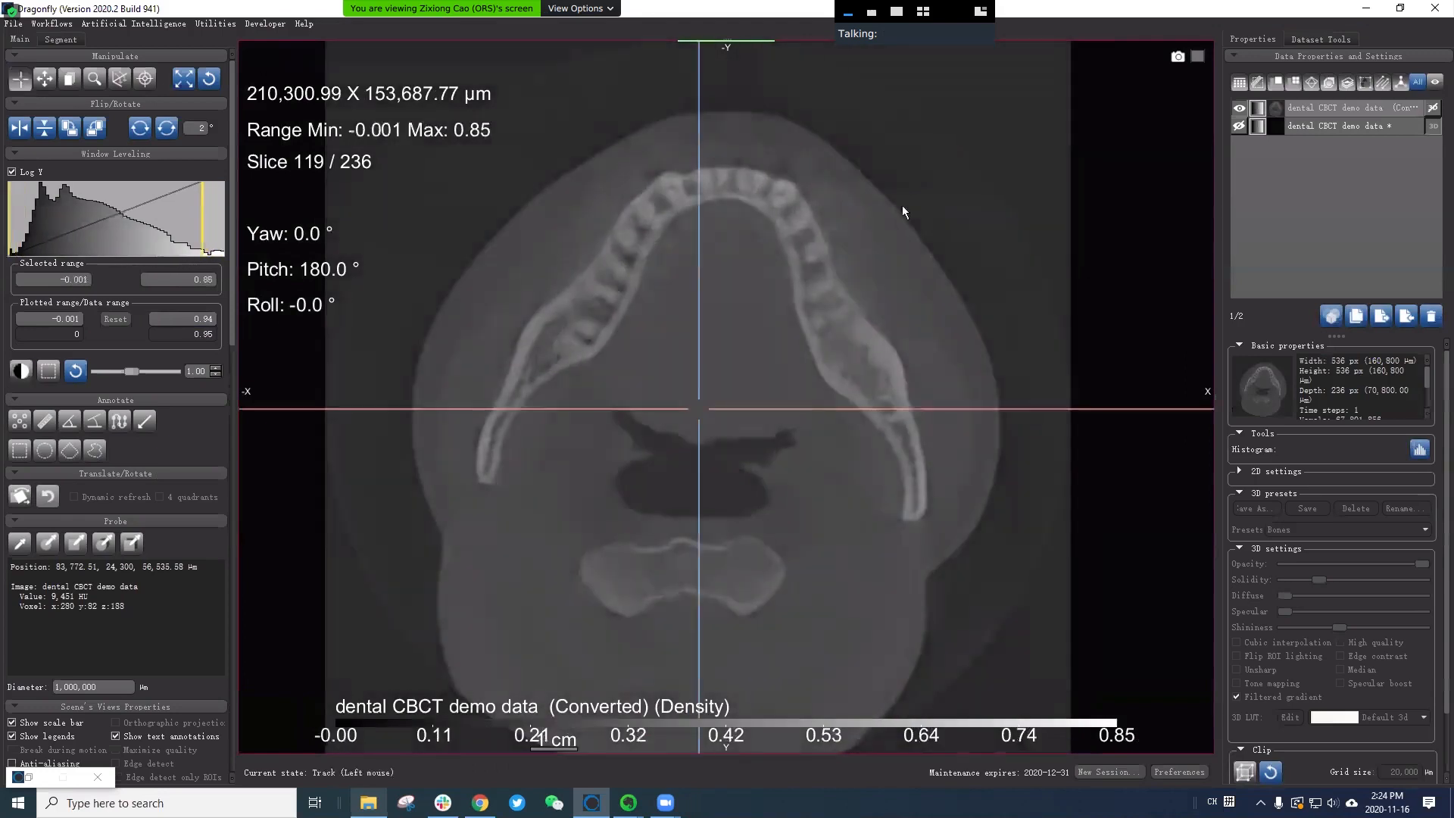
pyautogui.scroll(6, 897, 224)
pyautogui.scroll(-20, 893, 227)
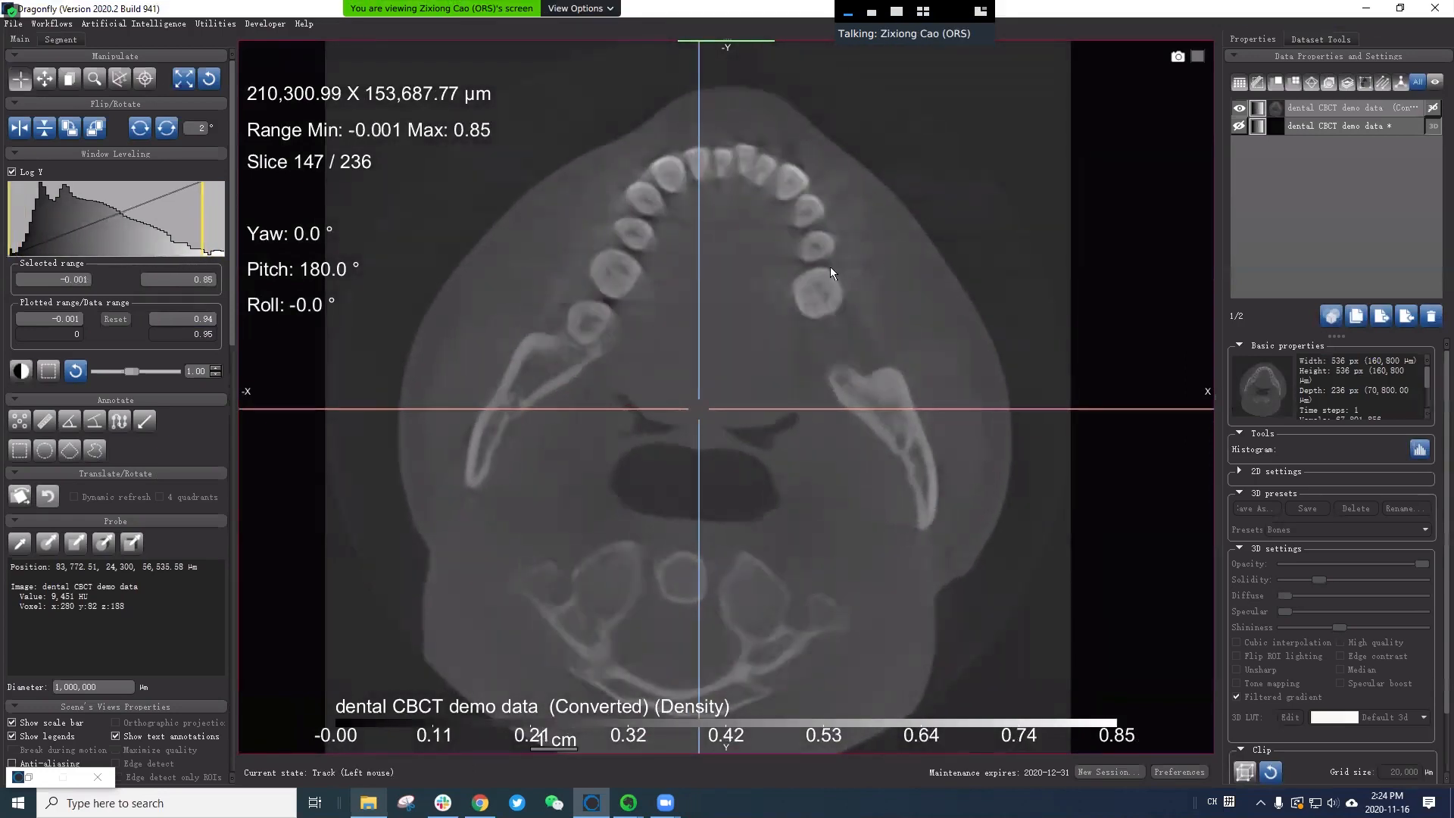
pyautogui.moveTo(830, 273); pyautogui.dragTo(824, 338, button='right')
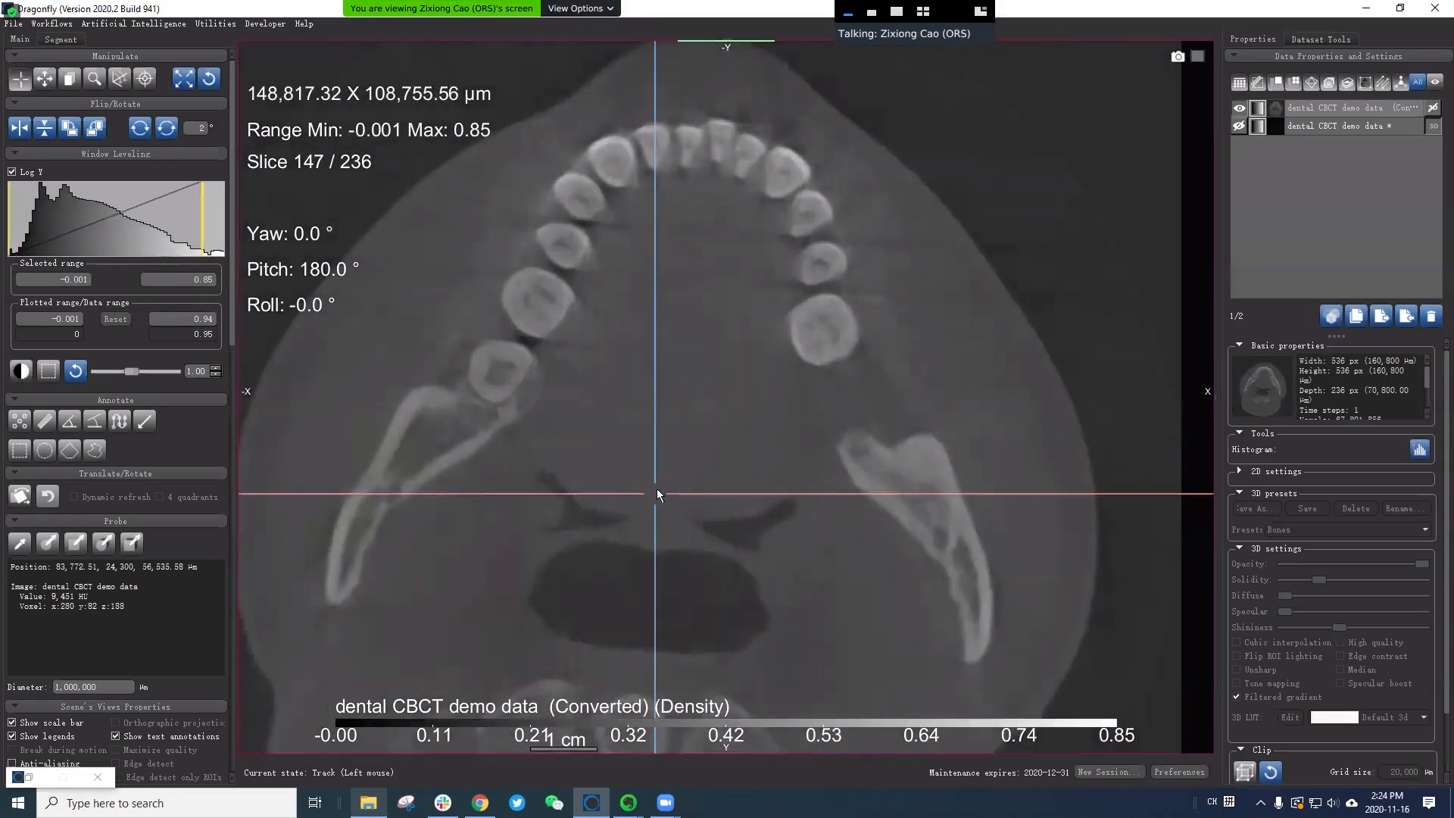
pyautogui.moveTo(658, 494); pyautogui.dragTo(681, 488)
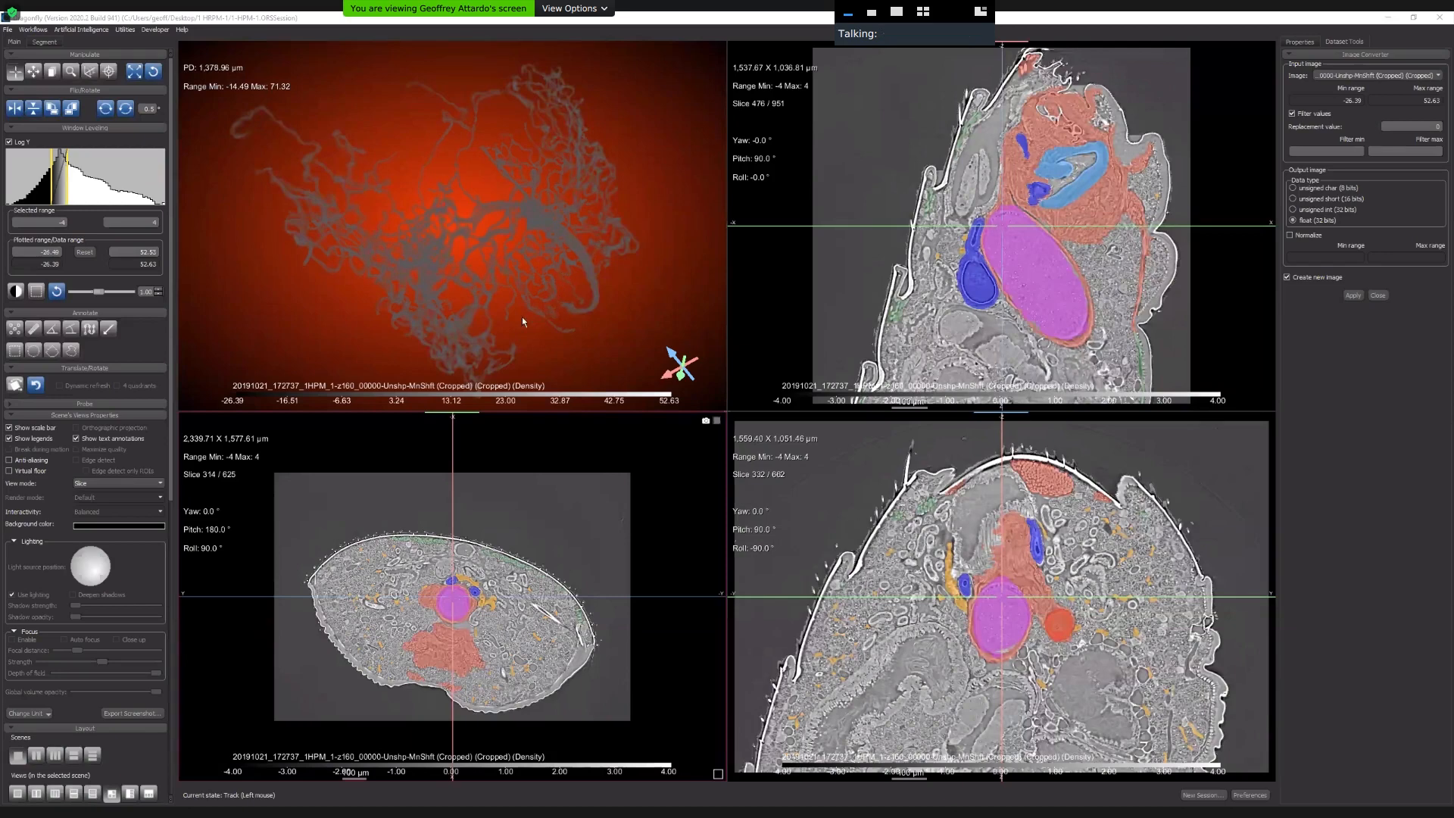
# Rotate the micro-CT 3D rendering and maximize the slice 314 view to examine the coloured tissue segmentations.
pyautogui.moveTo(522, 316); pyautogui.dragTo(455, 250)
pyautogui.click(503, 554)
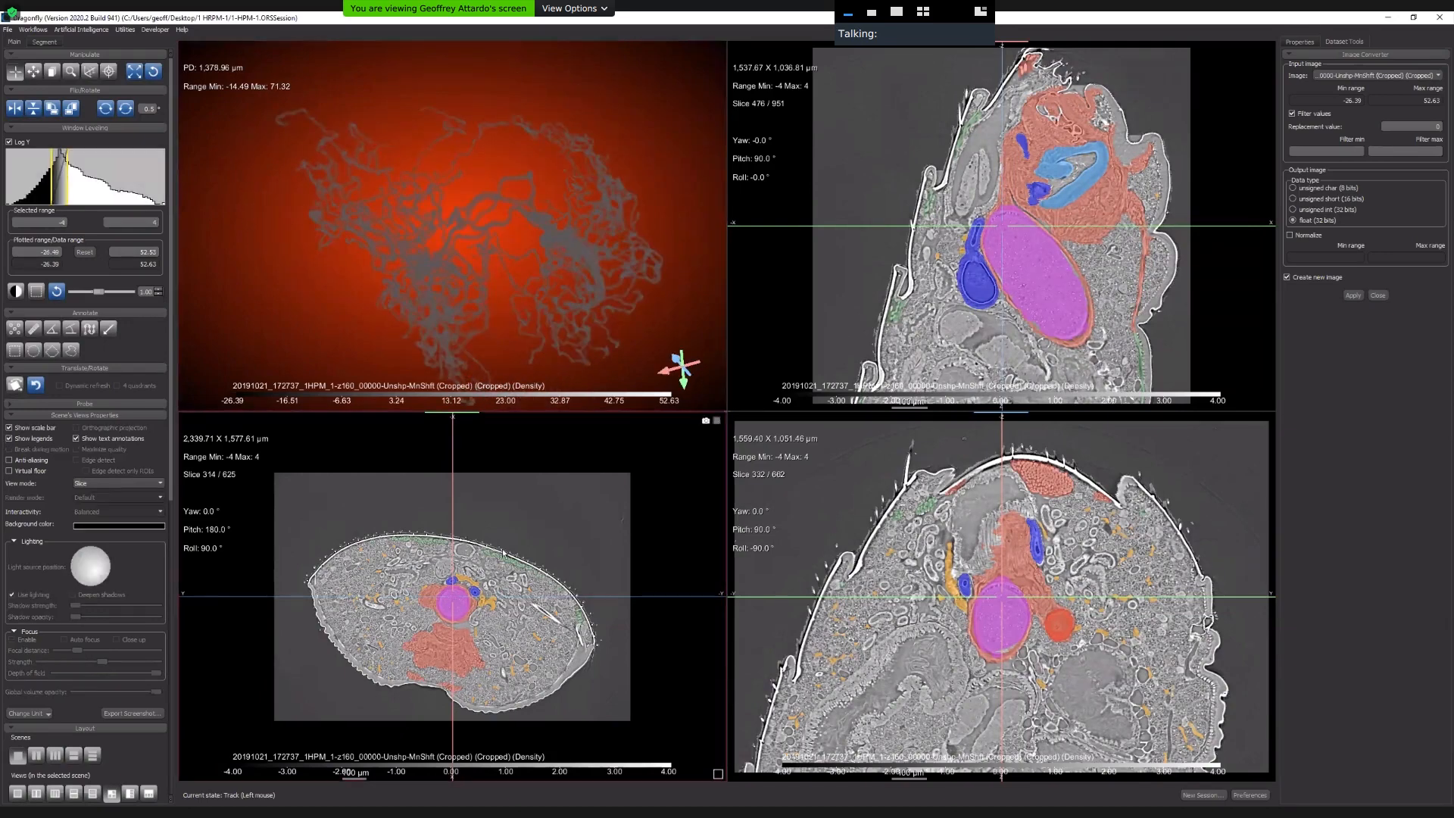
pyautogui.moveTo(554, 568); pyautogui.dragTo(514, 585, button='right')
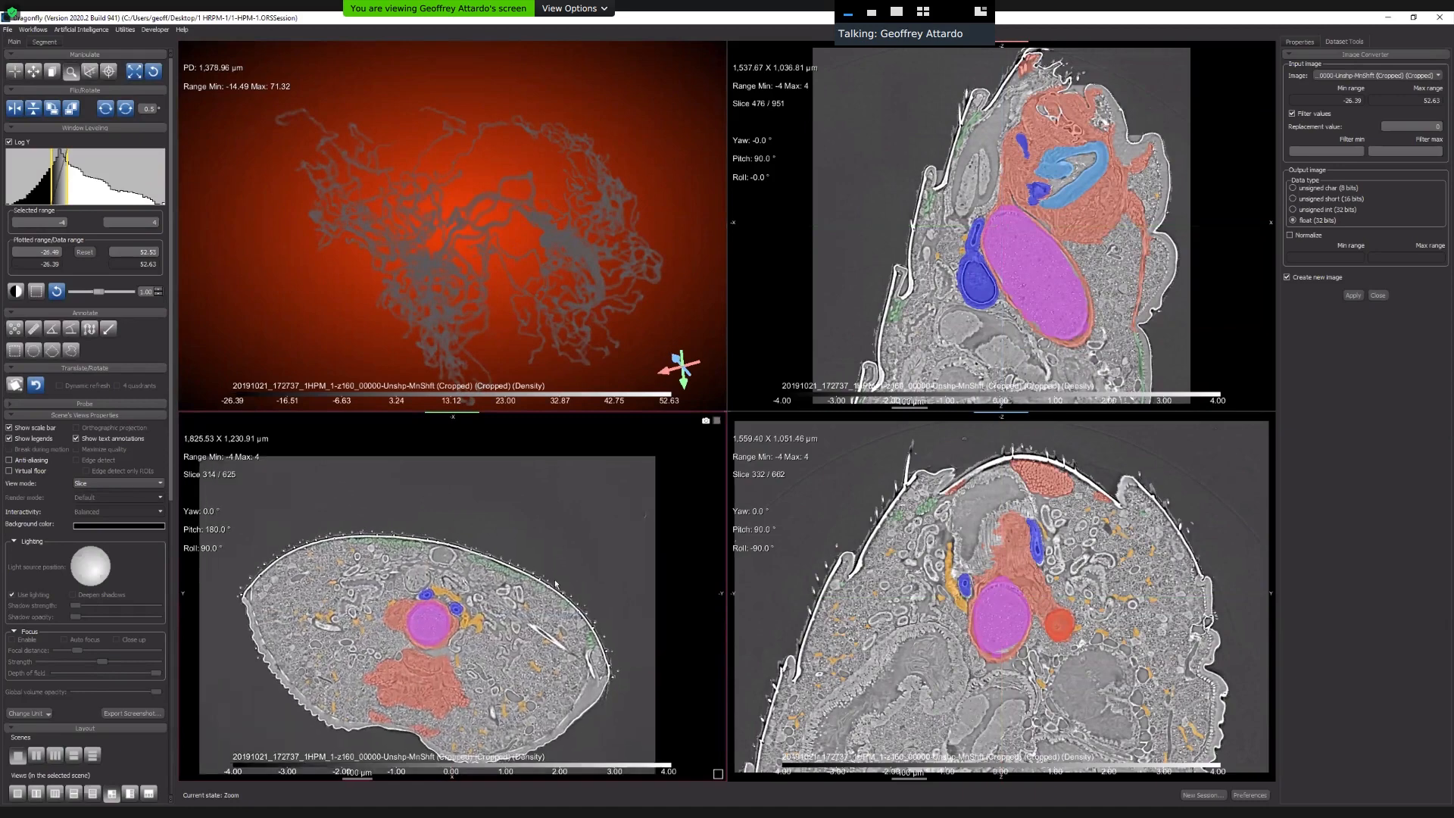
pyautogui.doubleClick(514, 588)
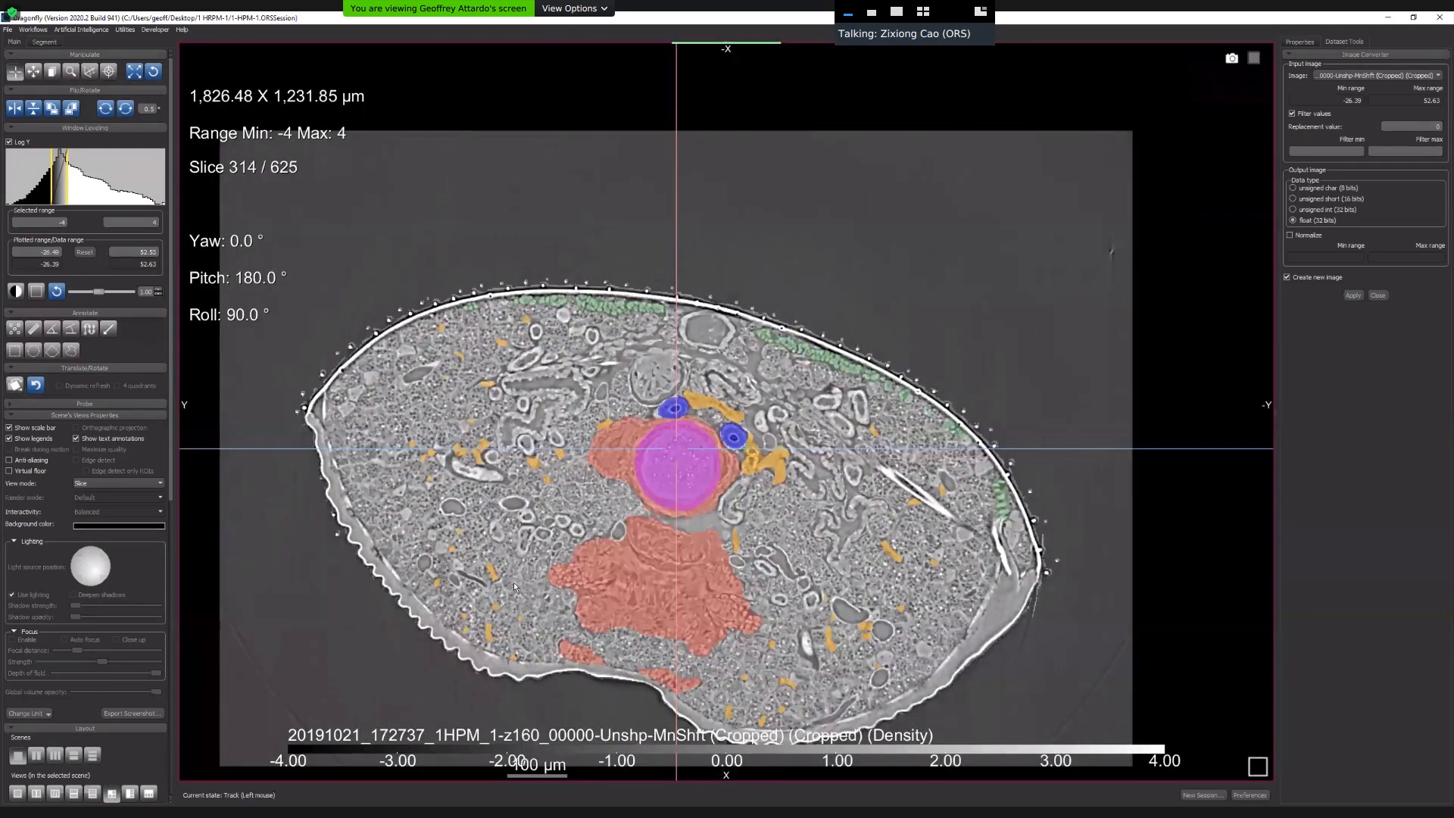
pyautogui.moveTo(748, 358); pyautogui.dragTo(803, 291, button='middle')
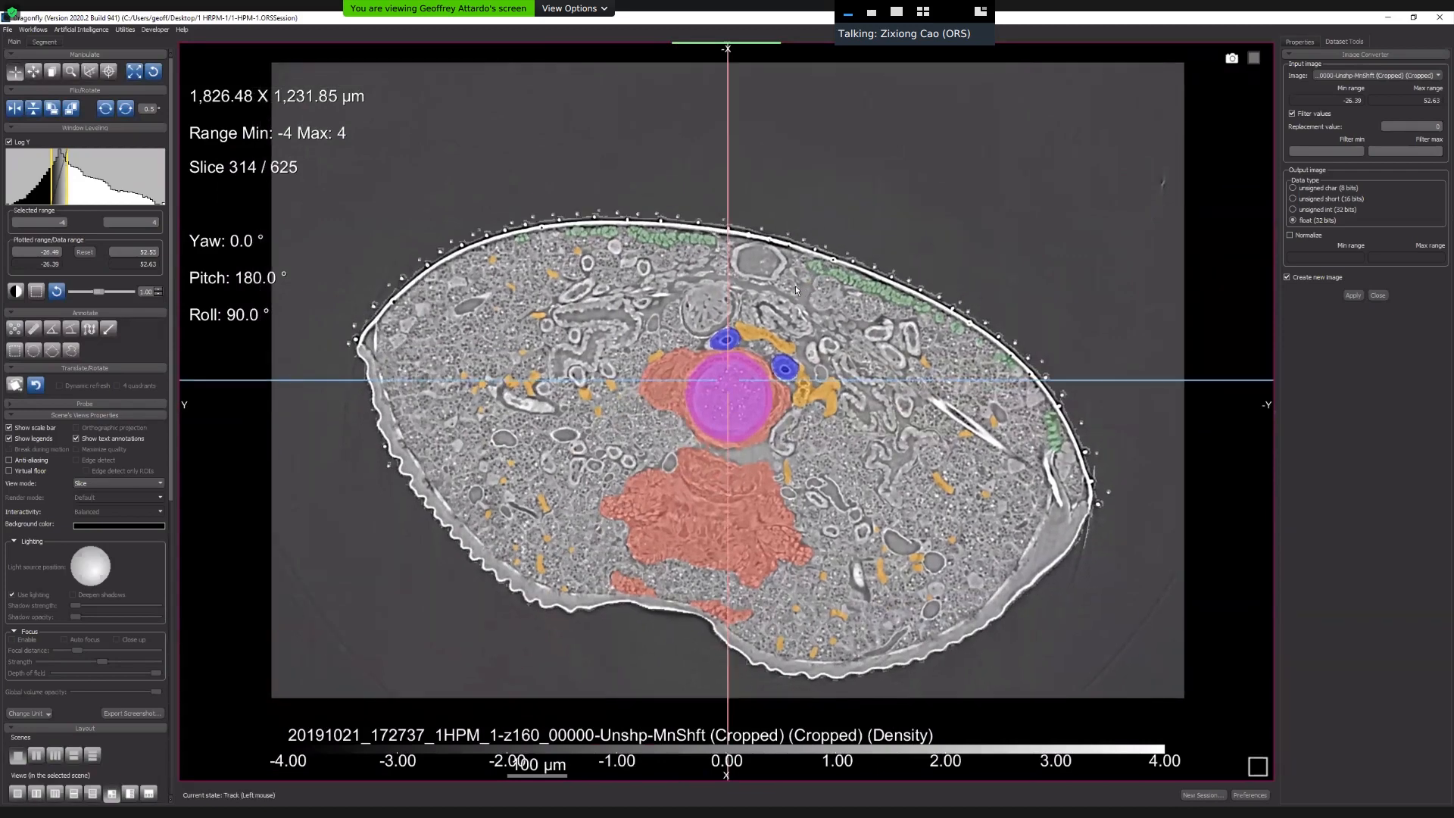
pyautogui.moveTo(812, 348); pyautogui.dragTo(811, 351, button='right')
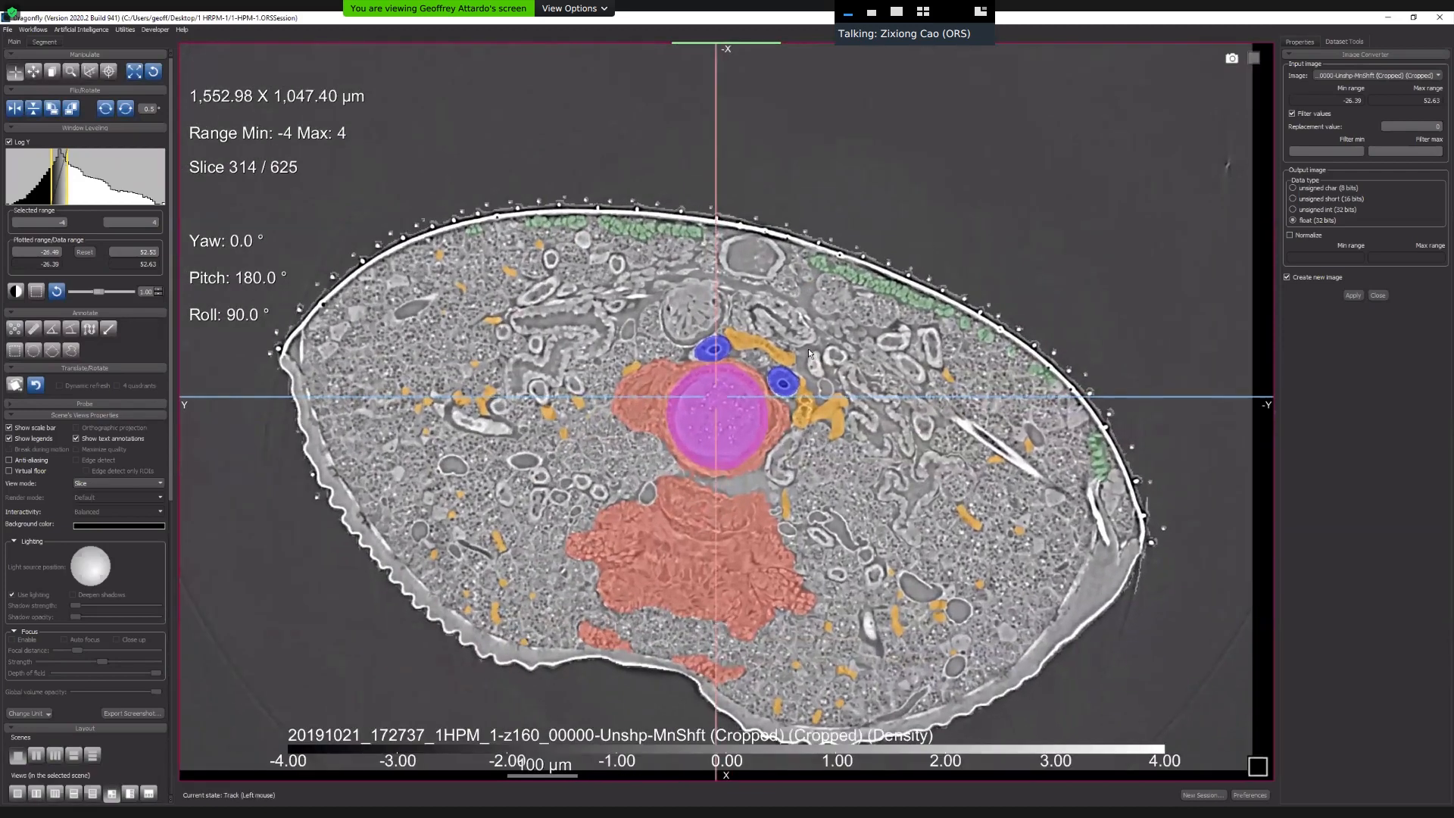
pyautogui.rightClick(810, 293)
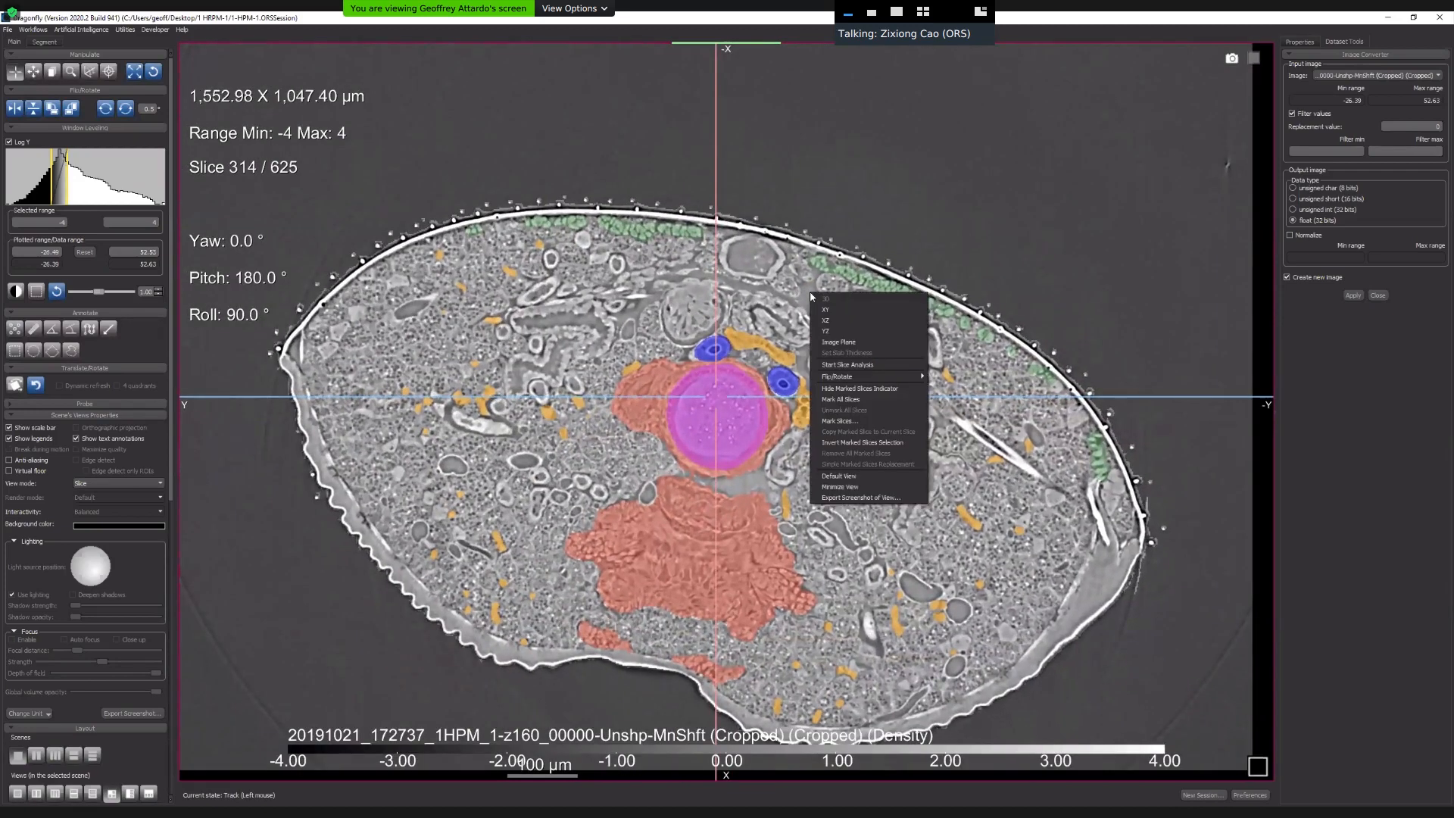
pyautogui.click(971, 204)
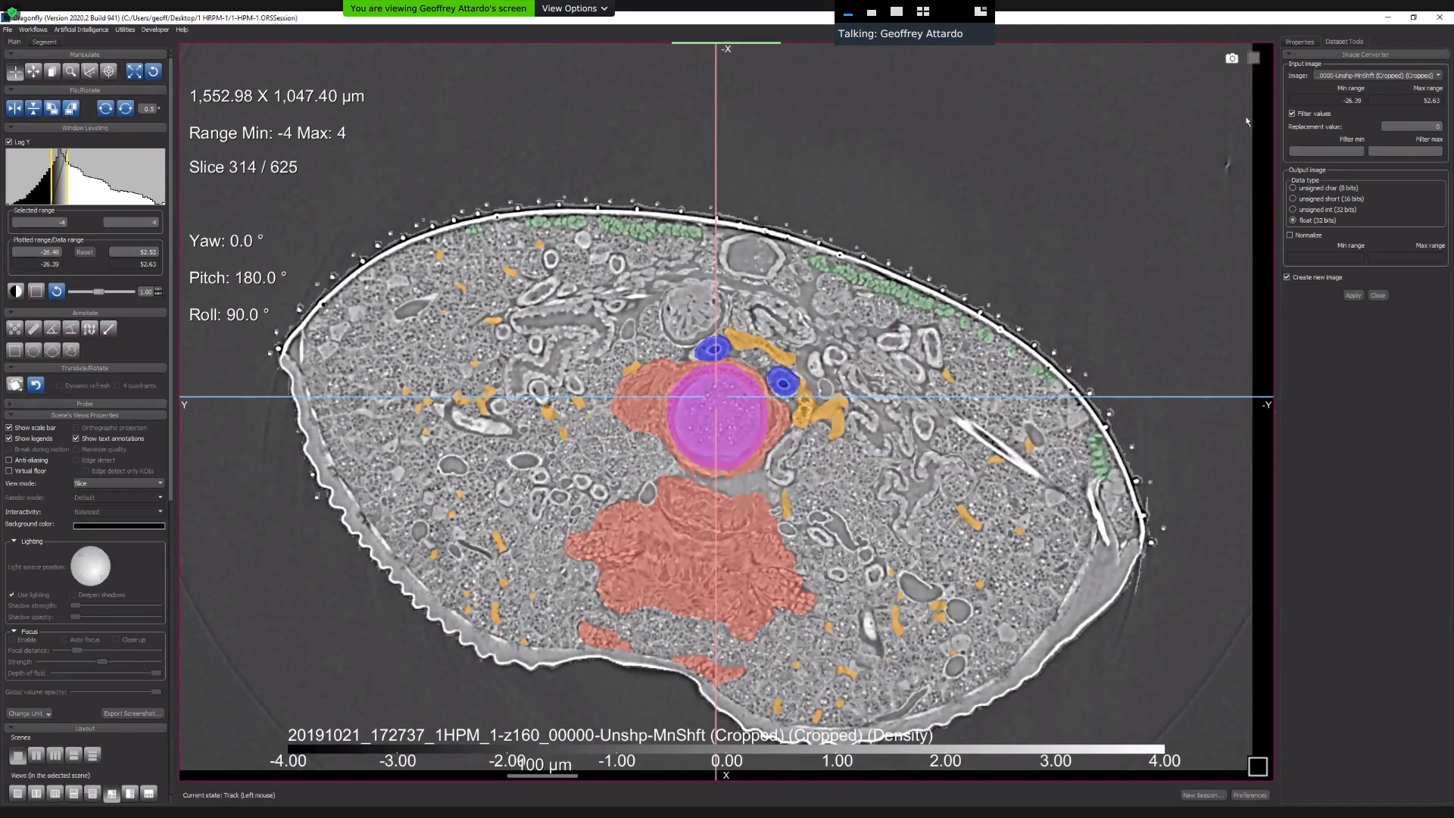
# Open the image properties of the cropped micro-CT density dataset.
pyautogui.click(1300, 41)
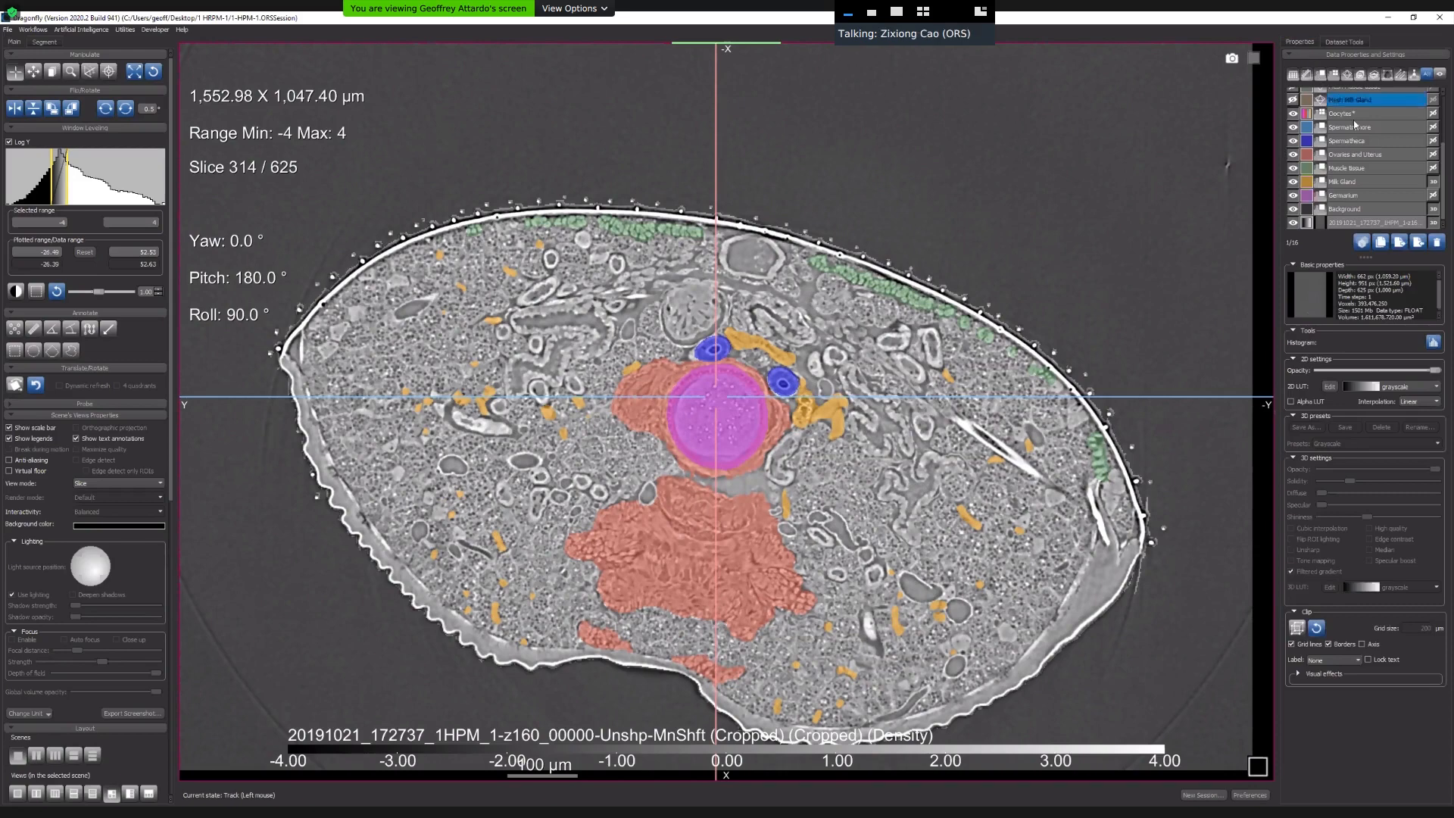
pyautogui.click(1360, 156)
pyautogui.click(1359, 223)
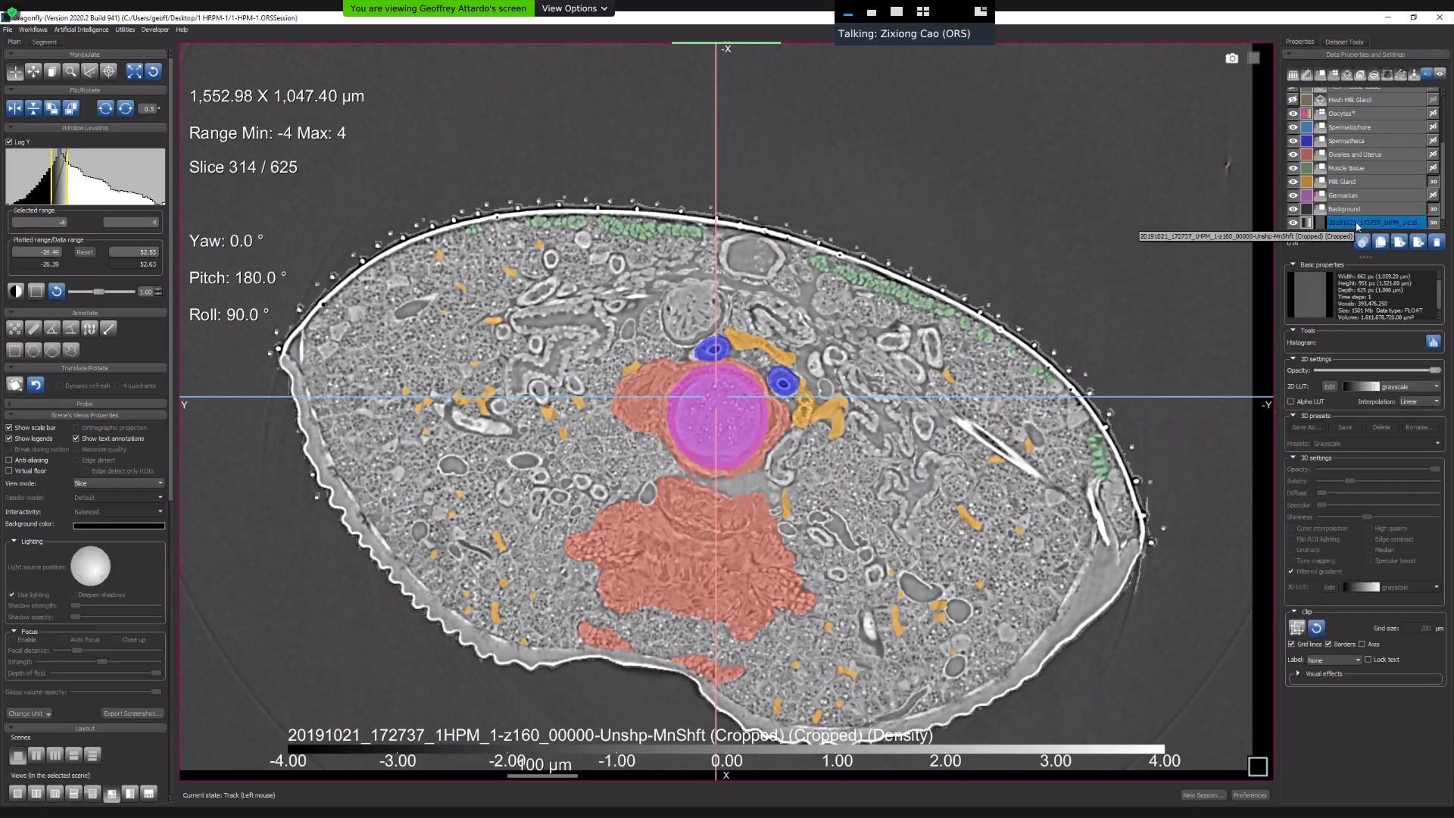
pyautogui.rightClick(1358, 224)
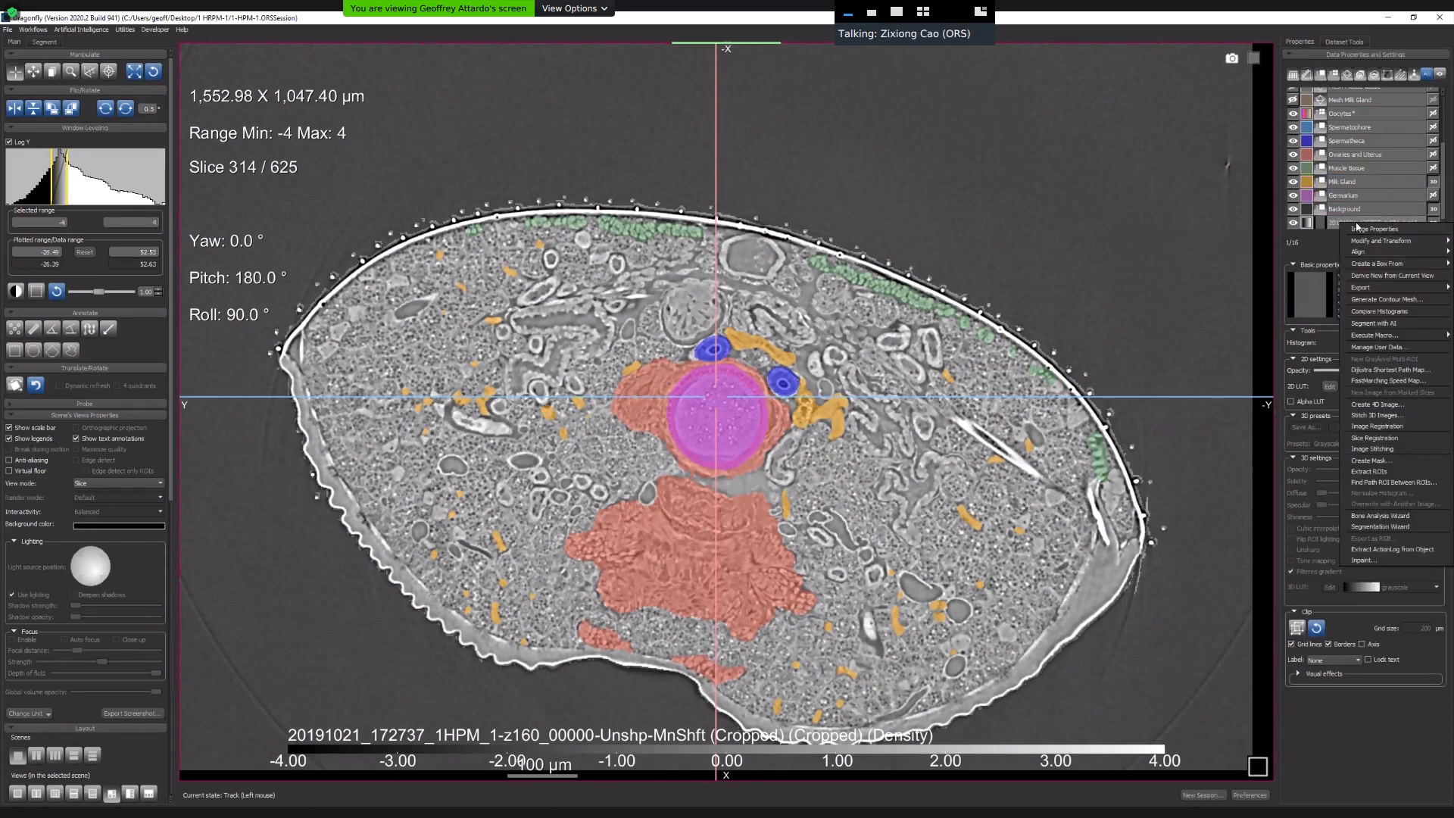
pyautogui.click(1357, 226)
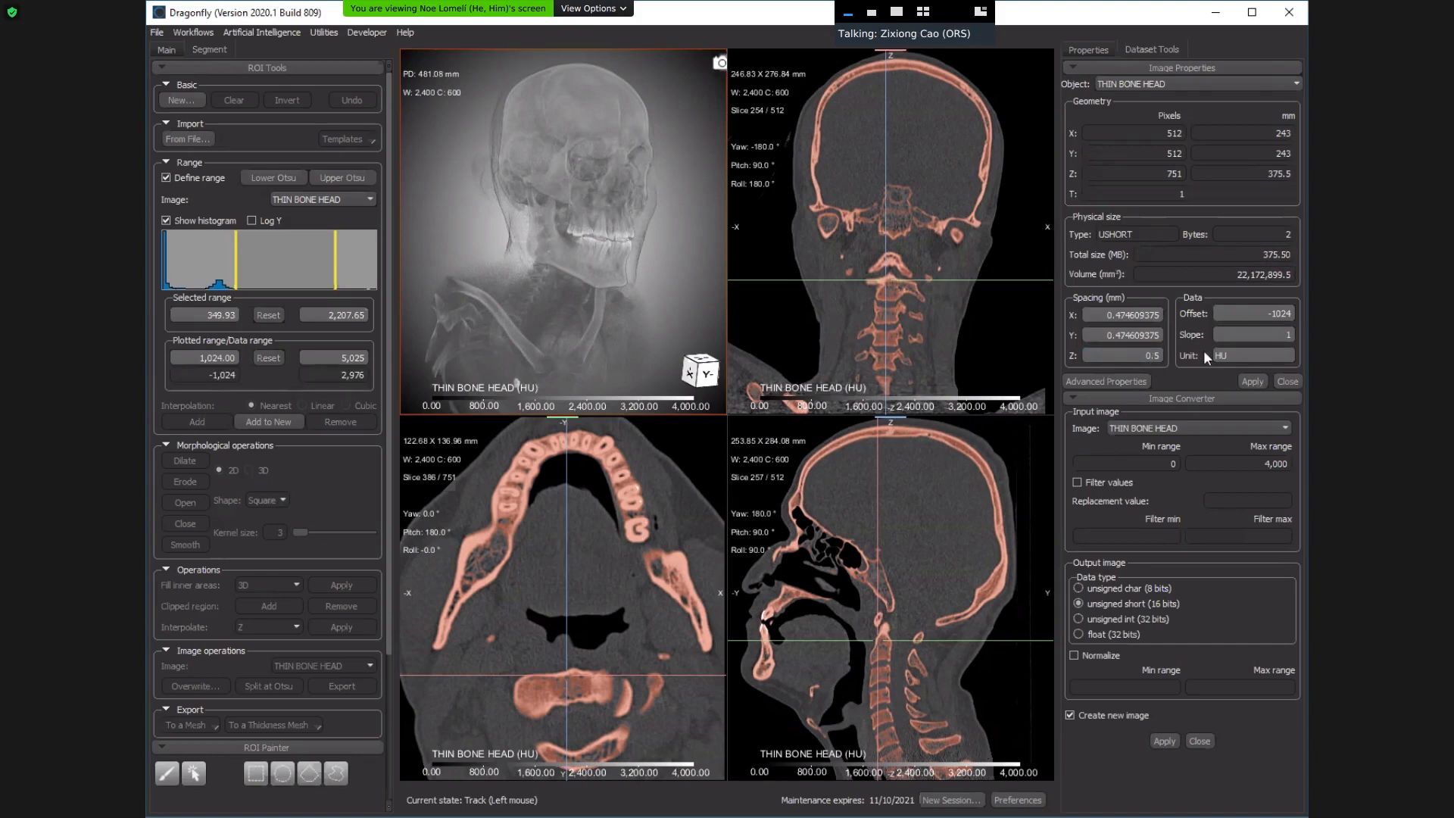
# Set the data offset of the THIN BONE HEAD image to 0 and apply it.
pyautogui.moveTo(1255, 314); pyautogui.dragTo(1294, 318)
pyautogui.moveTo(1259, 316); pyautogui.dragTo(1309, 322)
pyautogui.click(1253, 380)
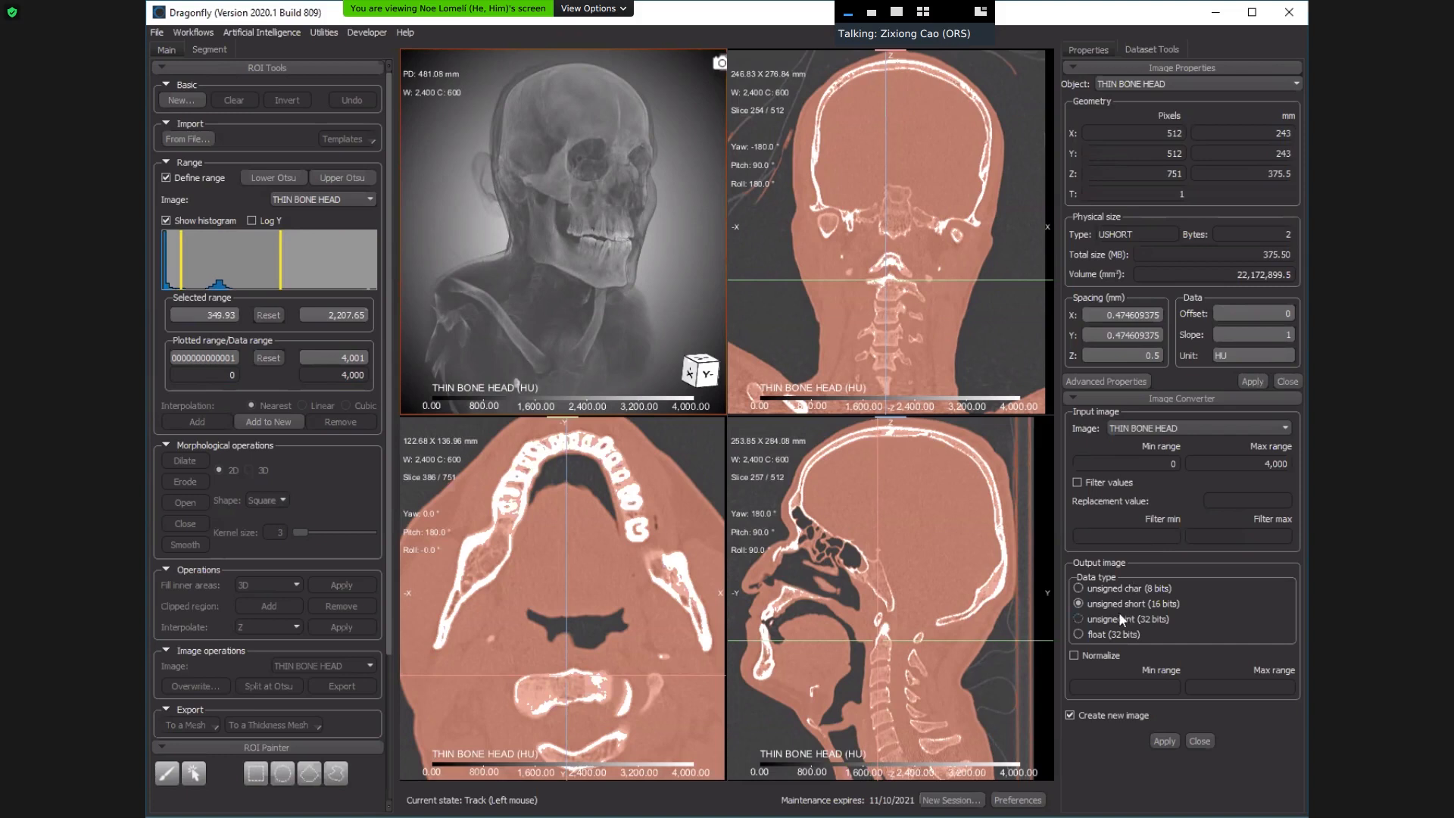
# Filter the THIN BONE HEAD input values between 0 and 4000 with replacement value 0 in the image converter.
pyautogui.click(1117, 485)
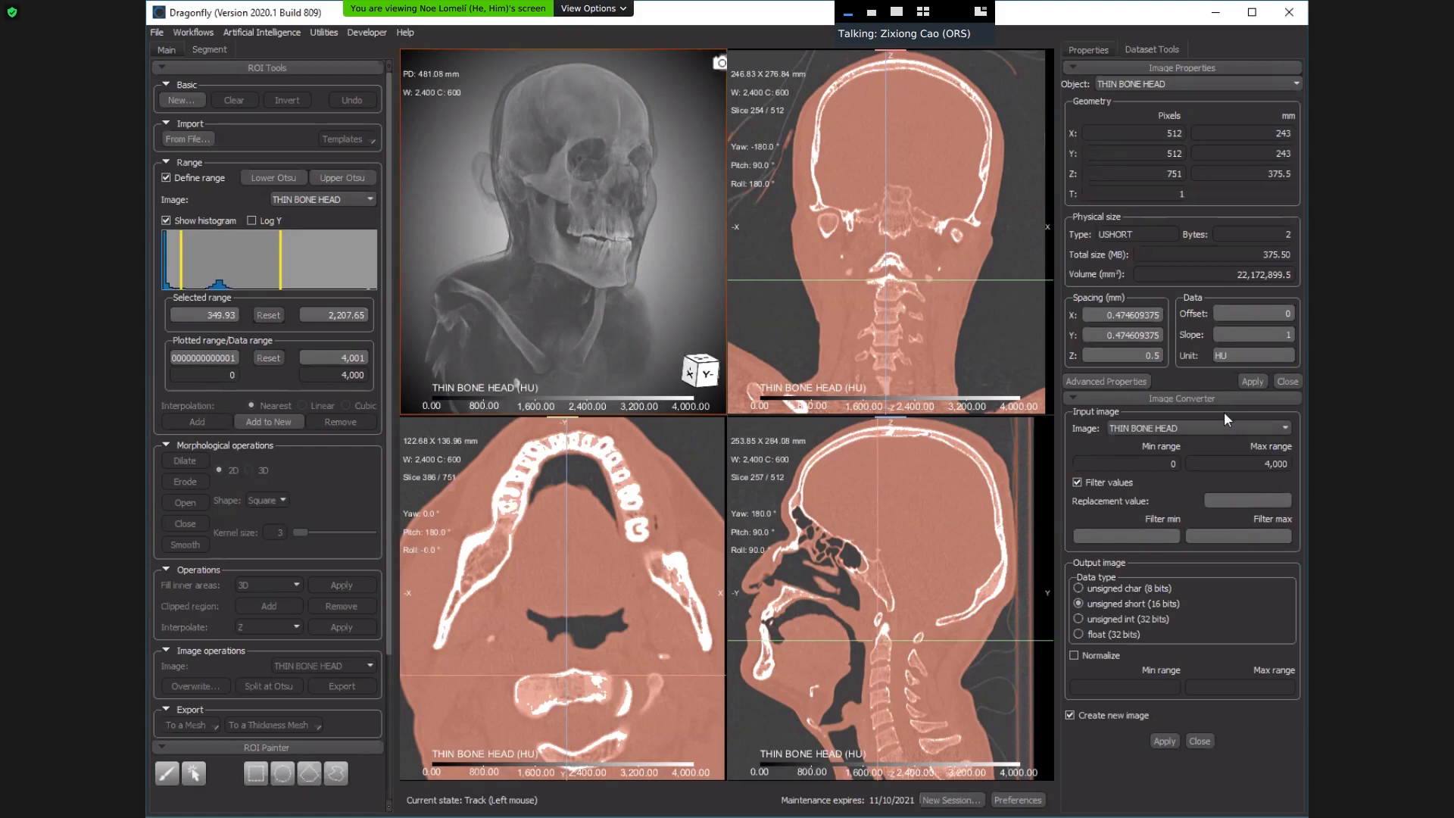
pyautogui.click(1175, 530)
pyautogui.write('0')
pyautogui.click(1277, 537)
pyautogui.write('4000')
pyautogui.click(1278, 498)
# Convert THIN BONE HEAD into a new 32-bit float image normalized to the range 0–1.
pyautogui.click(1113, 636)
pyautogui.click(1100, 656)
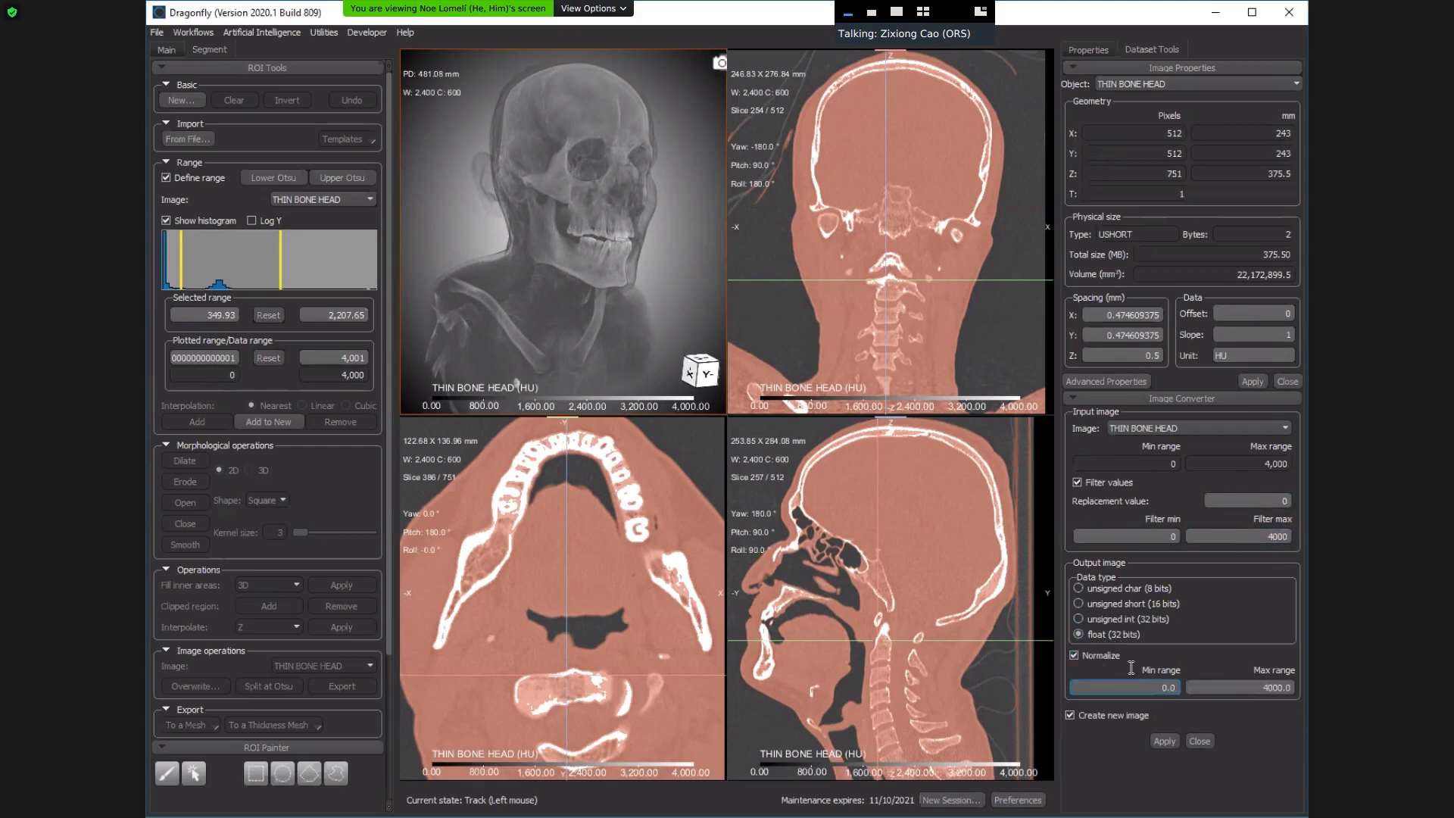
pyautogui.press('Tab')
pyautogui.write('1')
pyautogui.click(1166, 741)
# Hide the original THIN BONE HEAD dataset and show its converted version.
pyautogui.click(1093, 50)
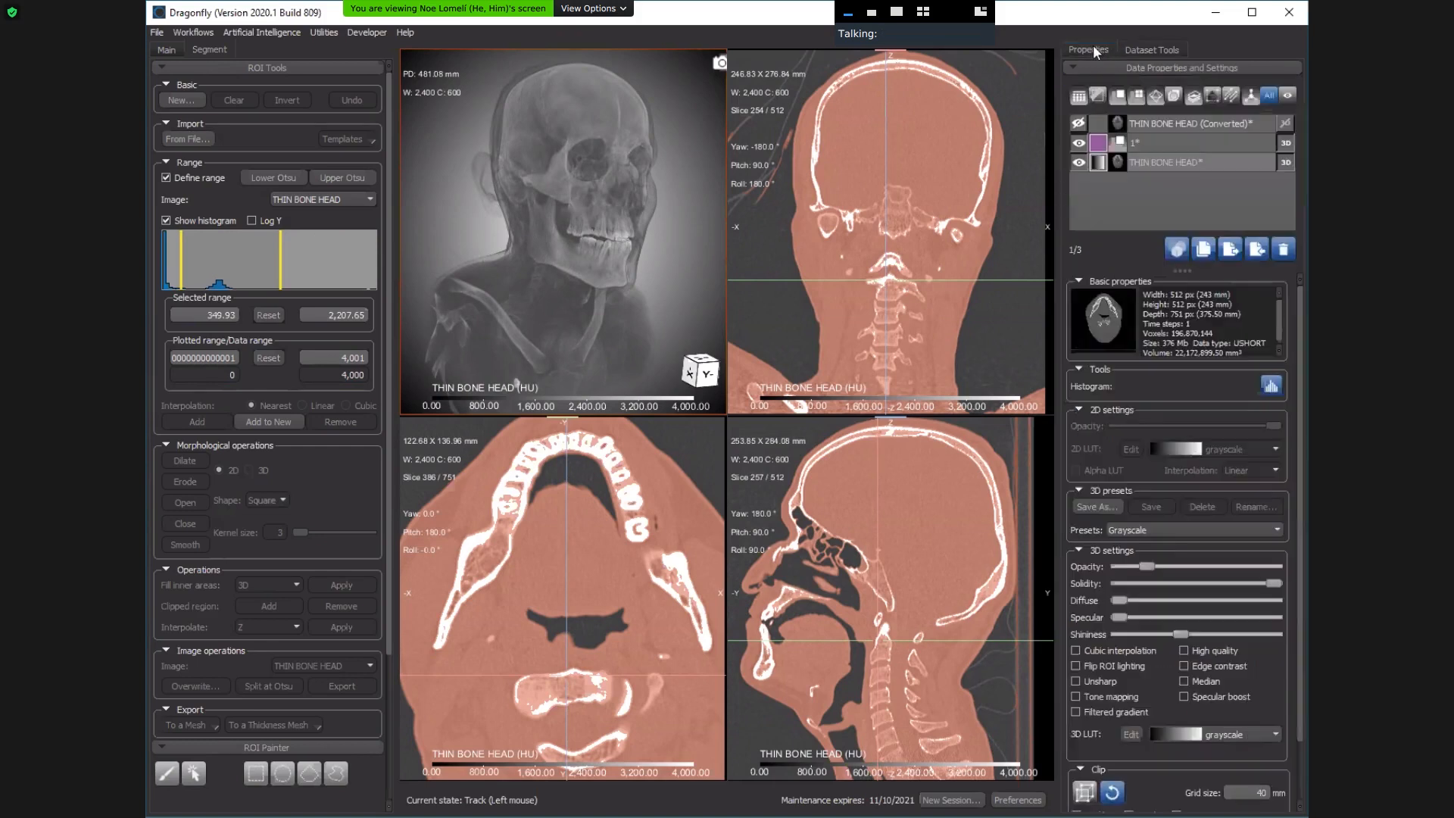
pyautogui.click(1079, 162)
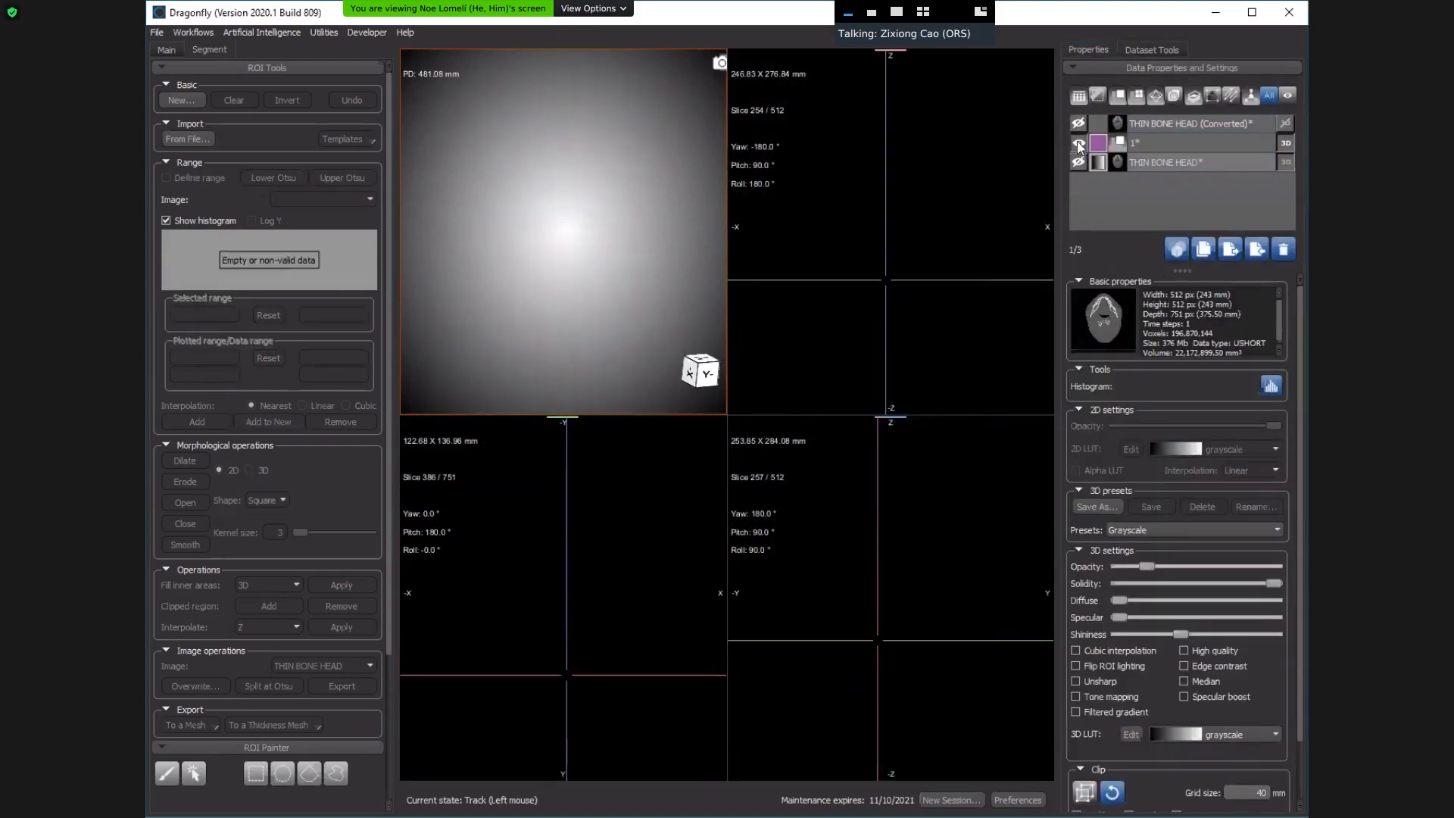
pyautogui.click(1078, 123)
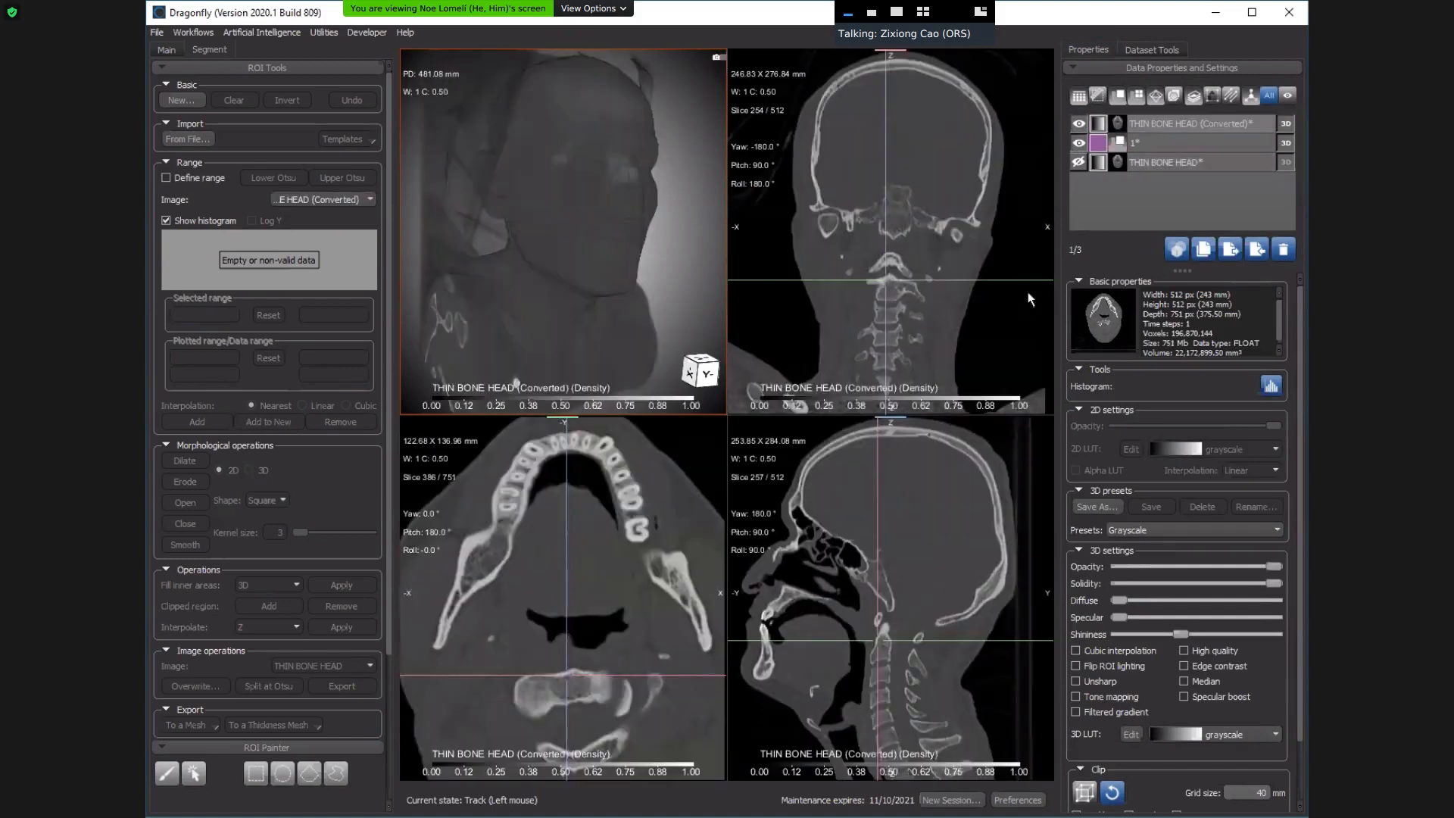
# Examine the converted head image in the views and check its window leveling histogram and data range.
pyautogui.click(652, 467)
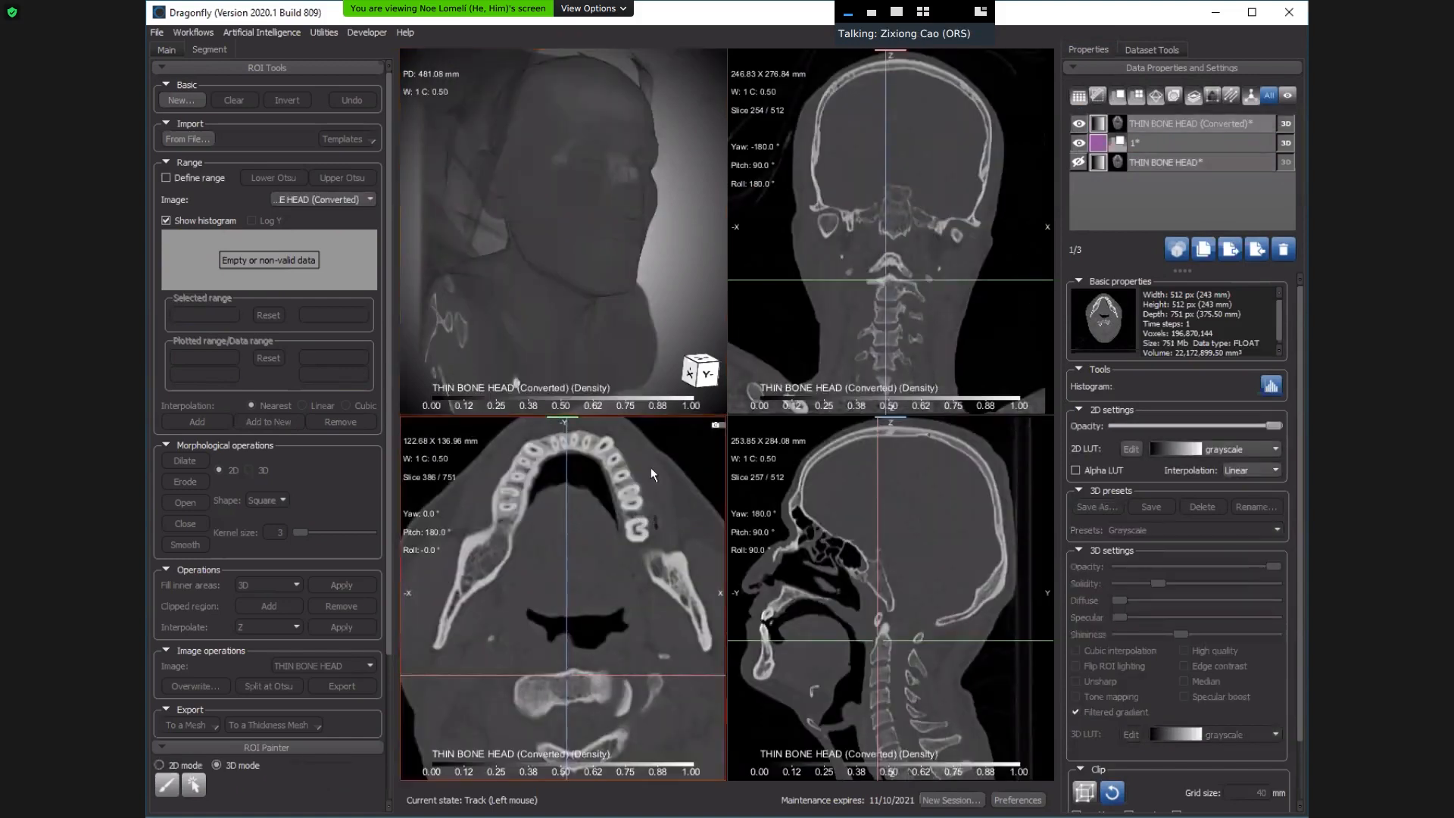
pyautogui.click(589, 269)
pyautogui.scroll(-2, 575, 189)
pyautogui.click(166, 50)
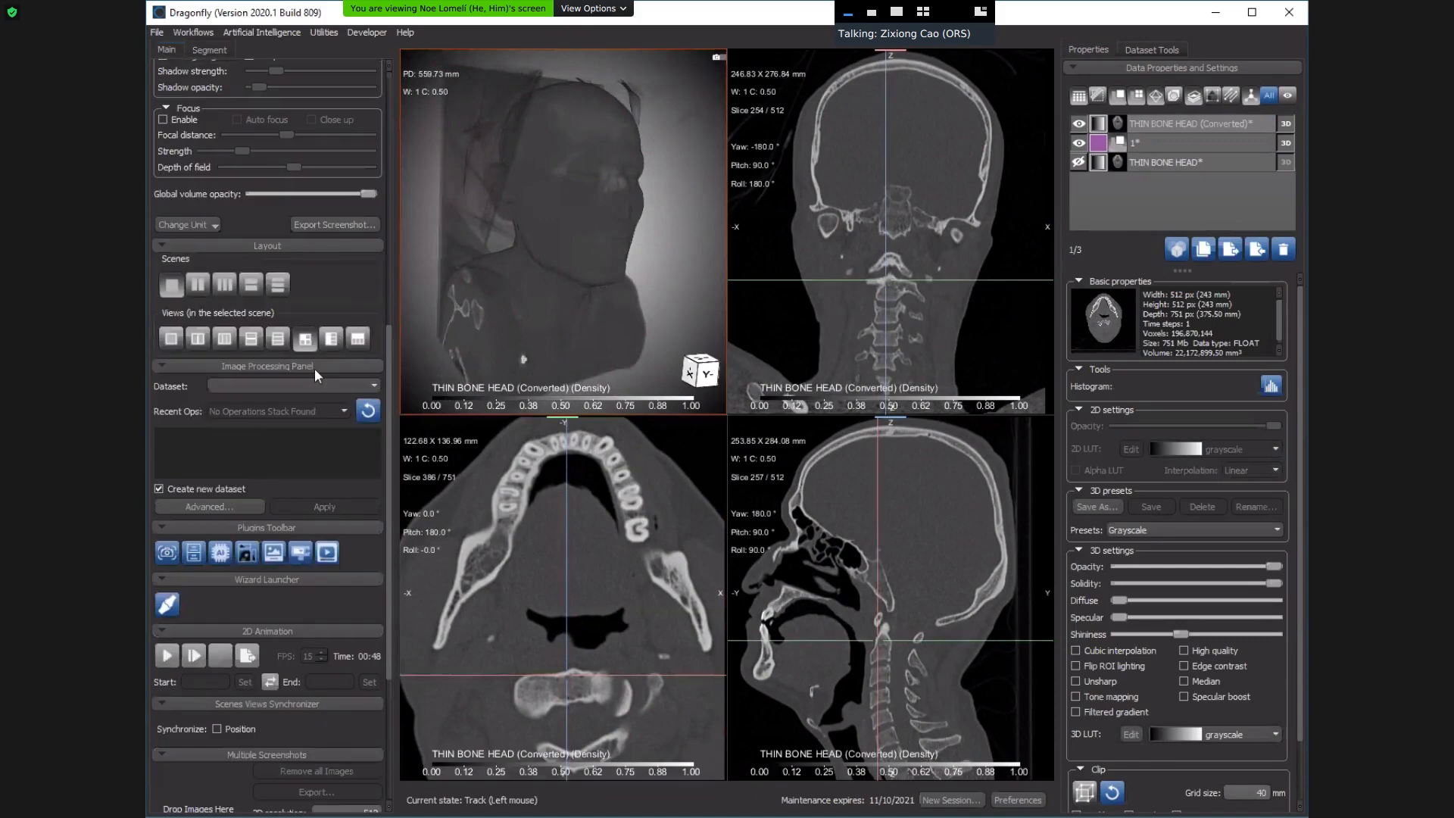
pyautogui.moveTo(389, 385)
pyautogui.mouseDown()
pyautogui.moveTo(392, 145)
pyautogui.moveTo(371, 140)
pyautogui.mouseUp()
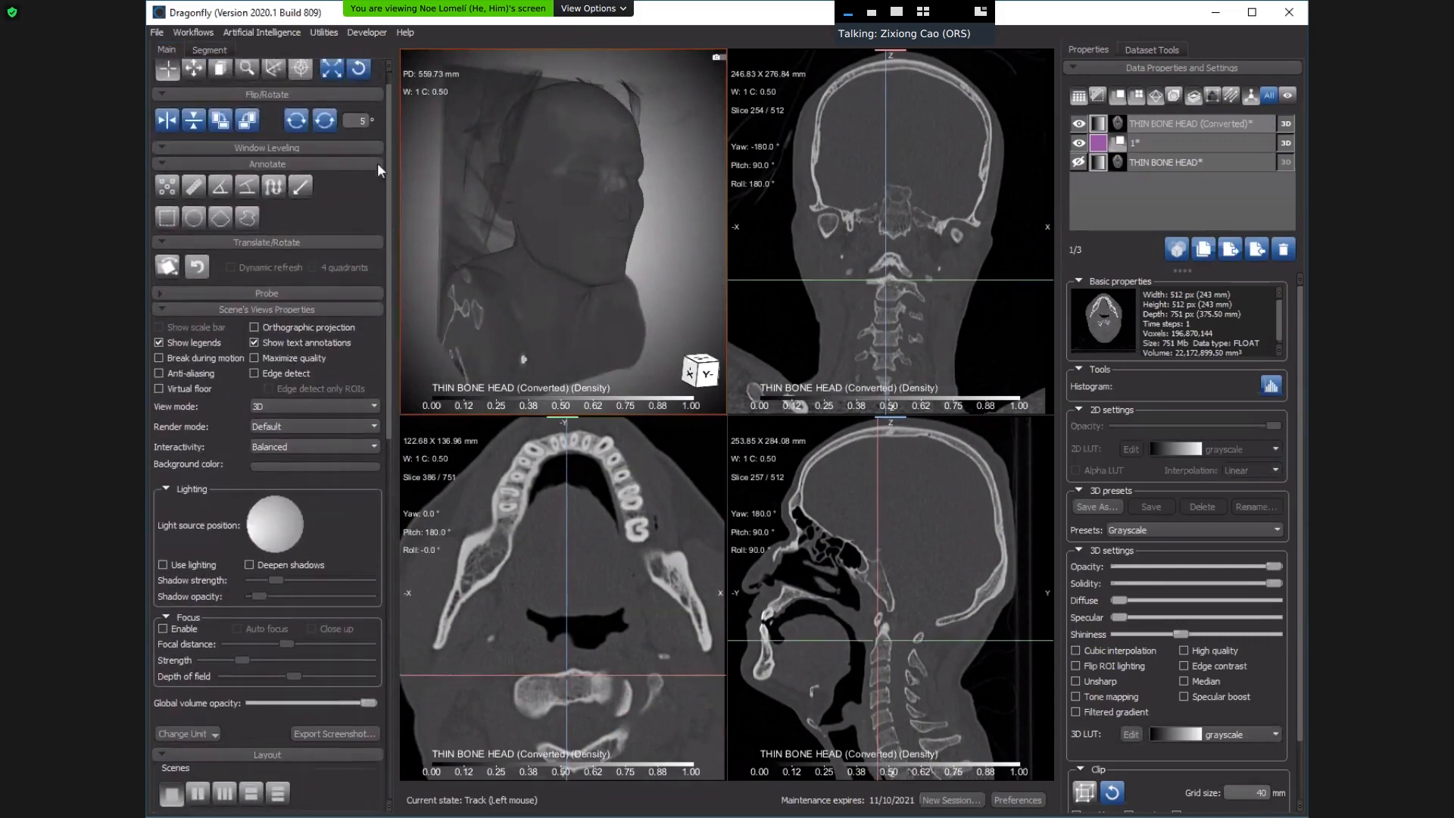
pyautogui.click(376, 148)
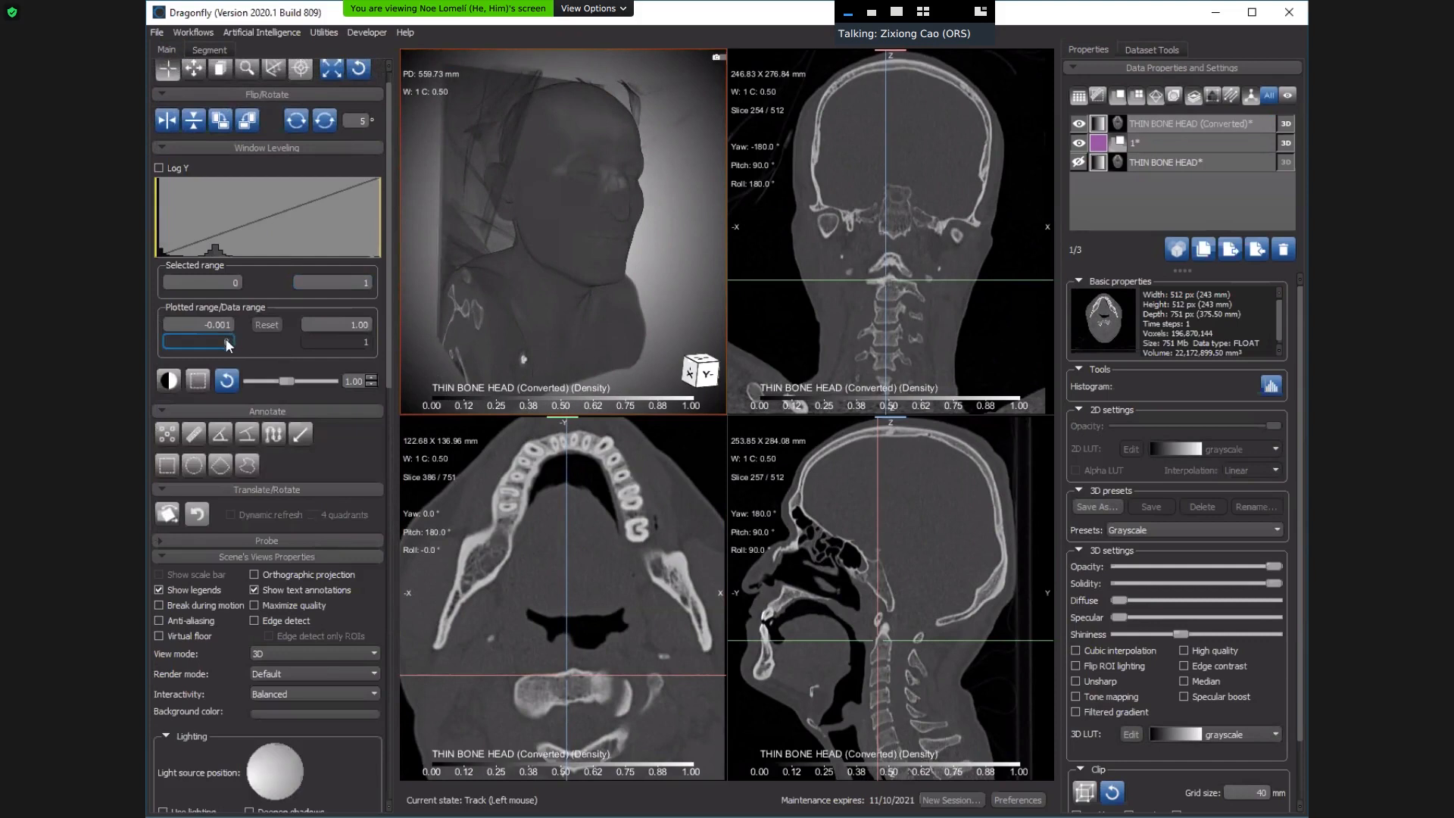
pyautogui.click(926, 502)
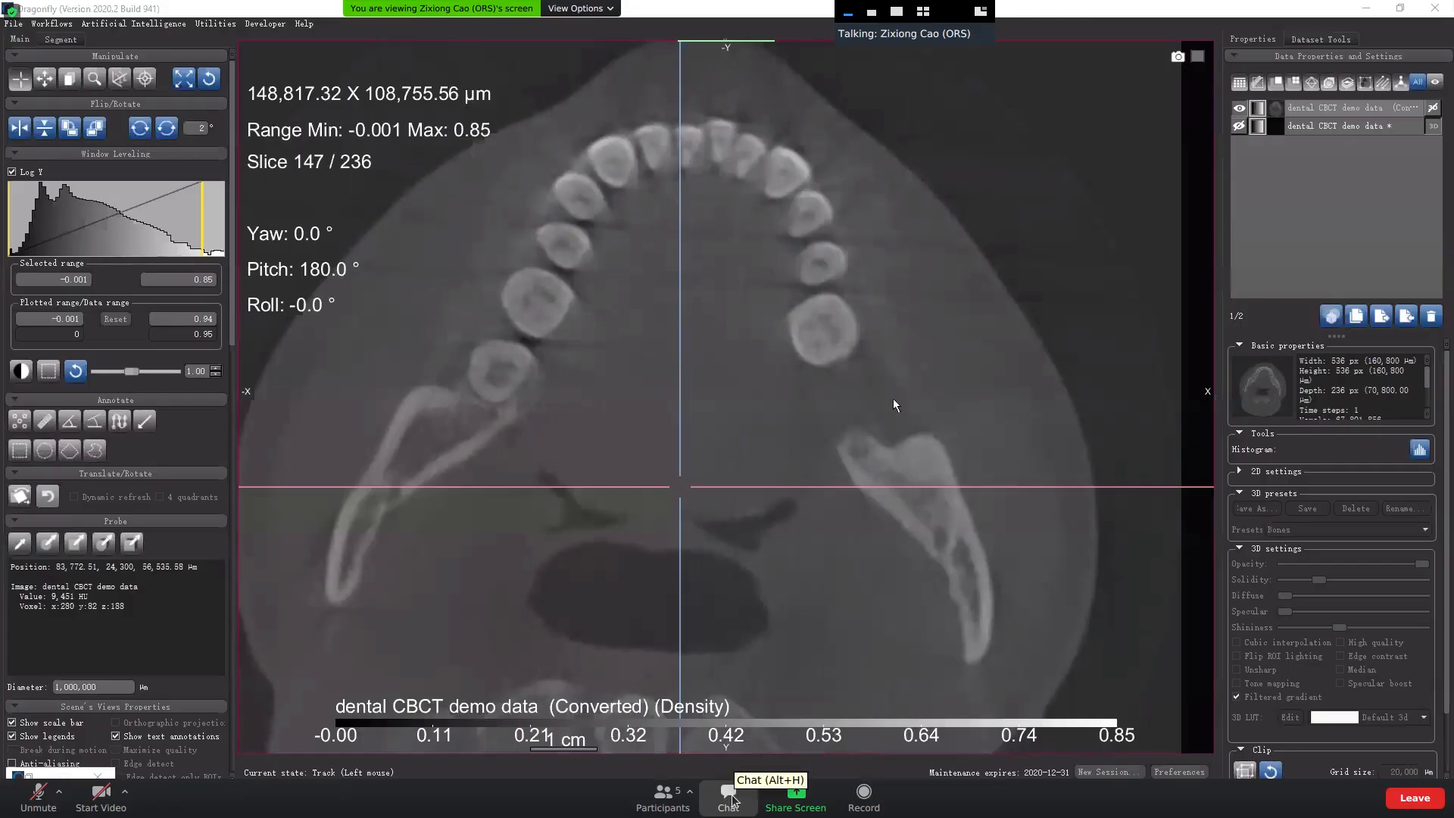
# Open the converted dental CBCT image in the Segmentation Wizard and minimize the browser window covering it.
pyautogui.click(1341, 108)
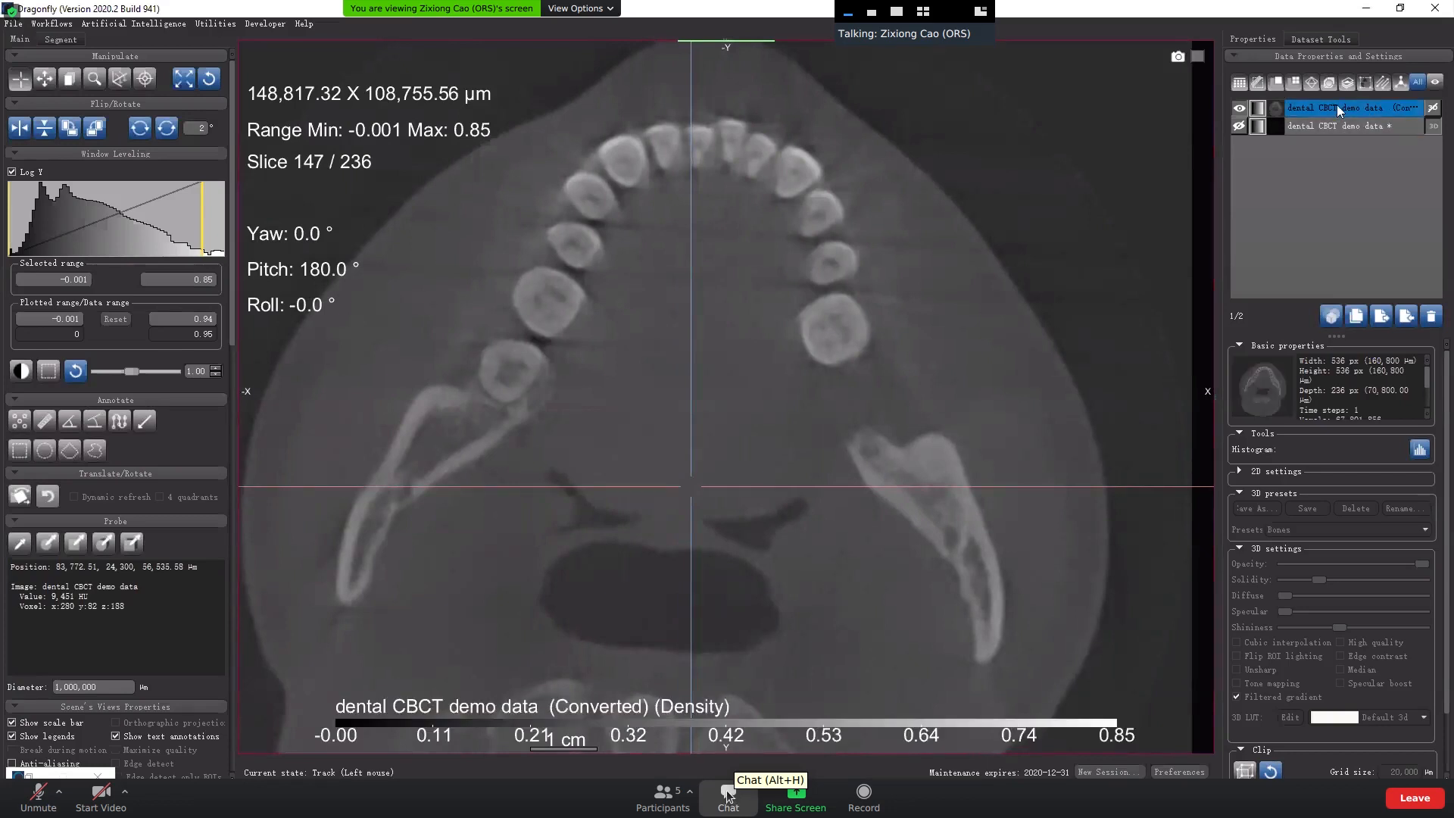
pyautogui.rightClick(1339, 108)
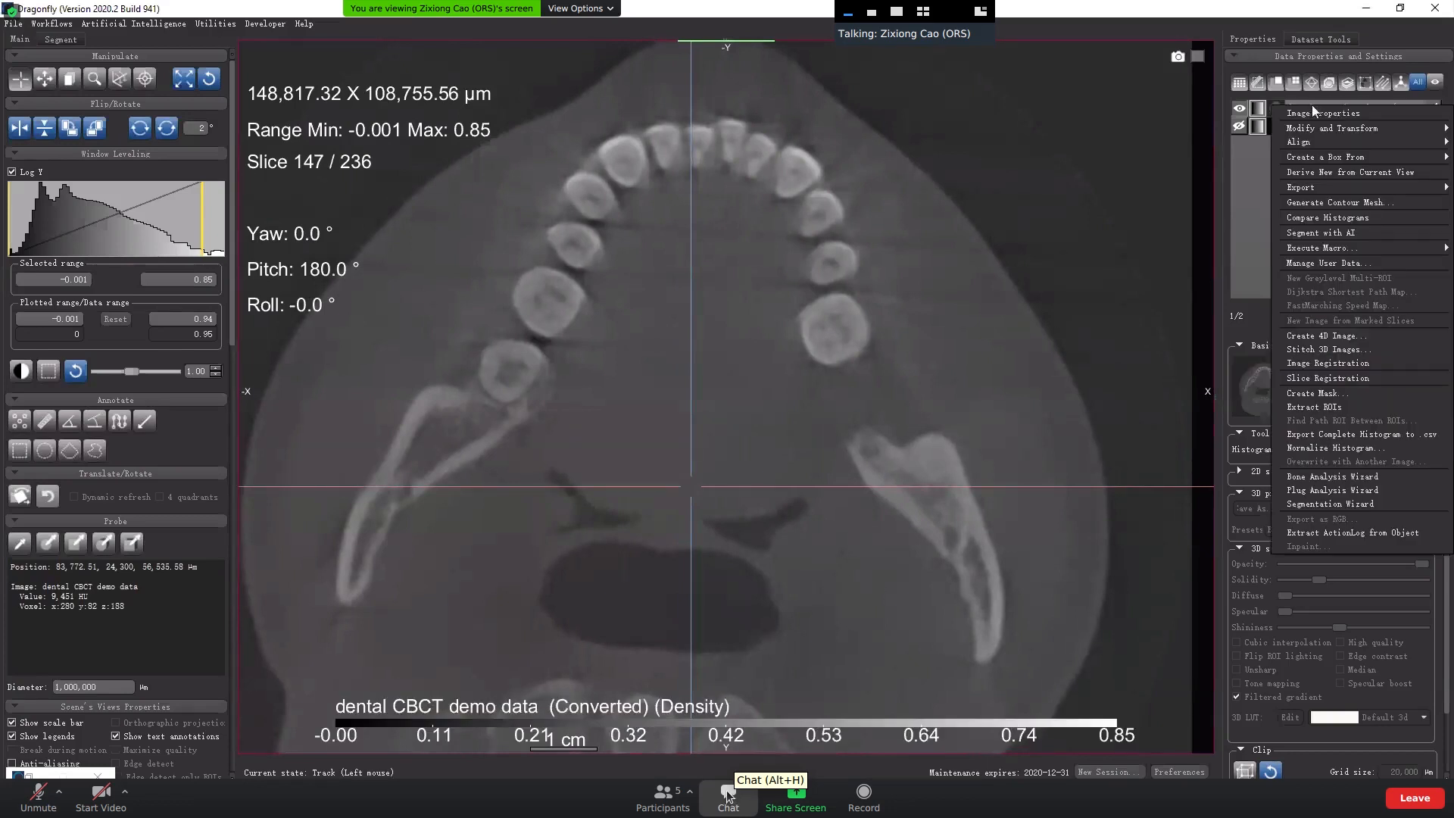
pyautogui.click(1307, 504)
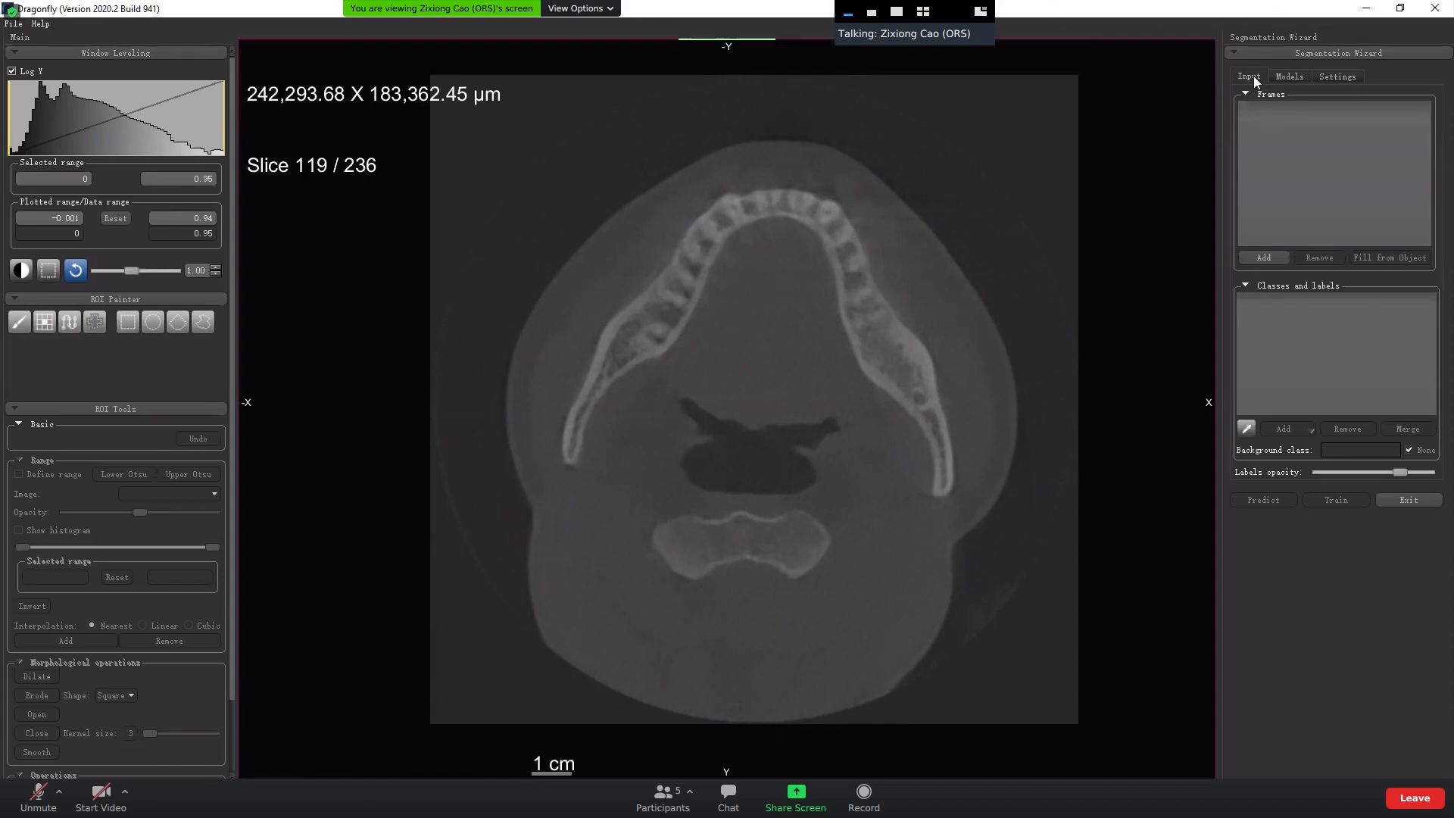
pyautogui.hotkey('alt', 'Tab')
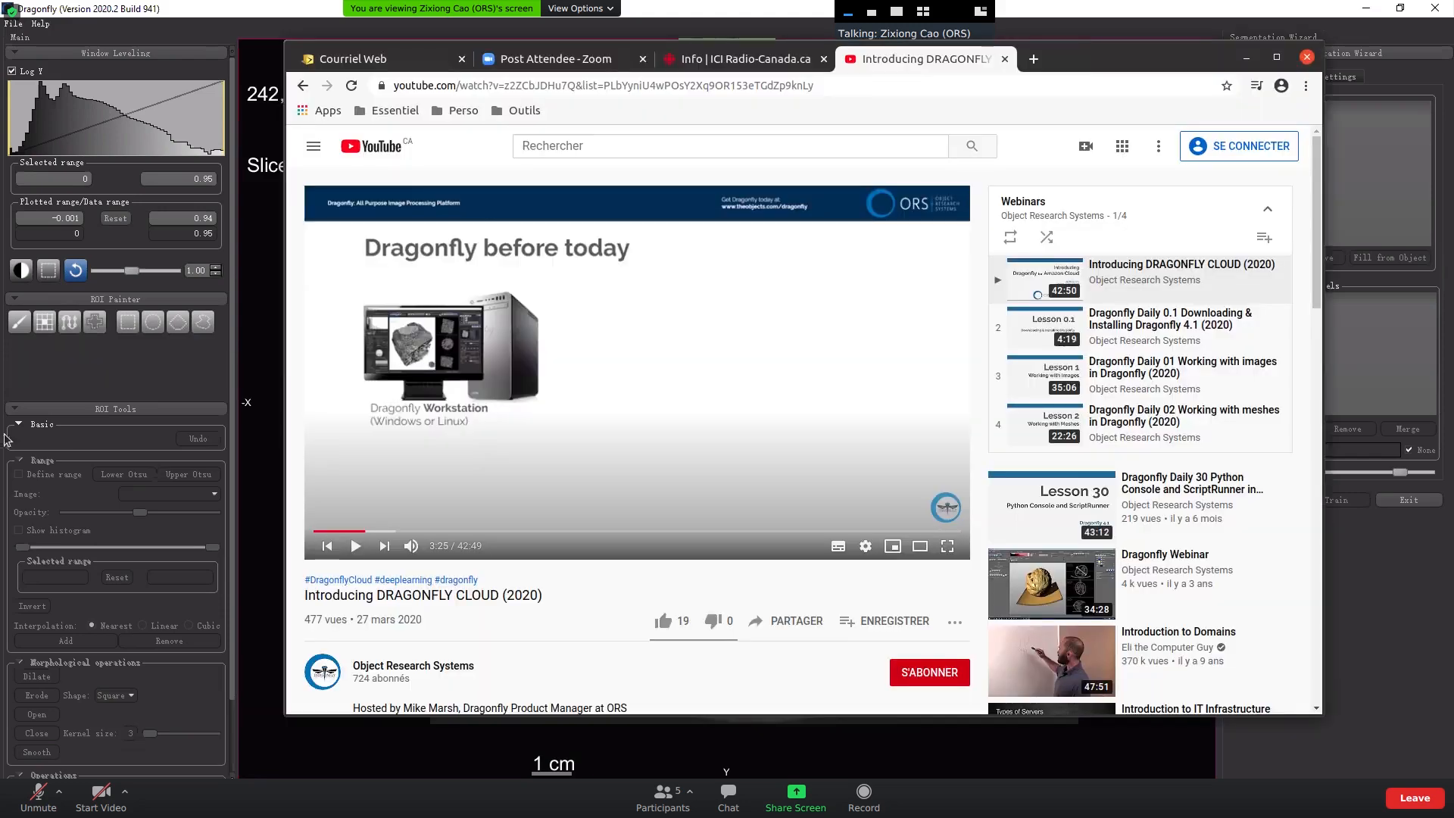
pyautogui.click(1247, 58)
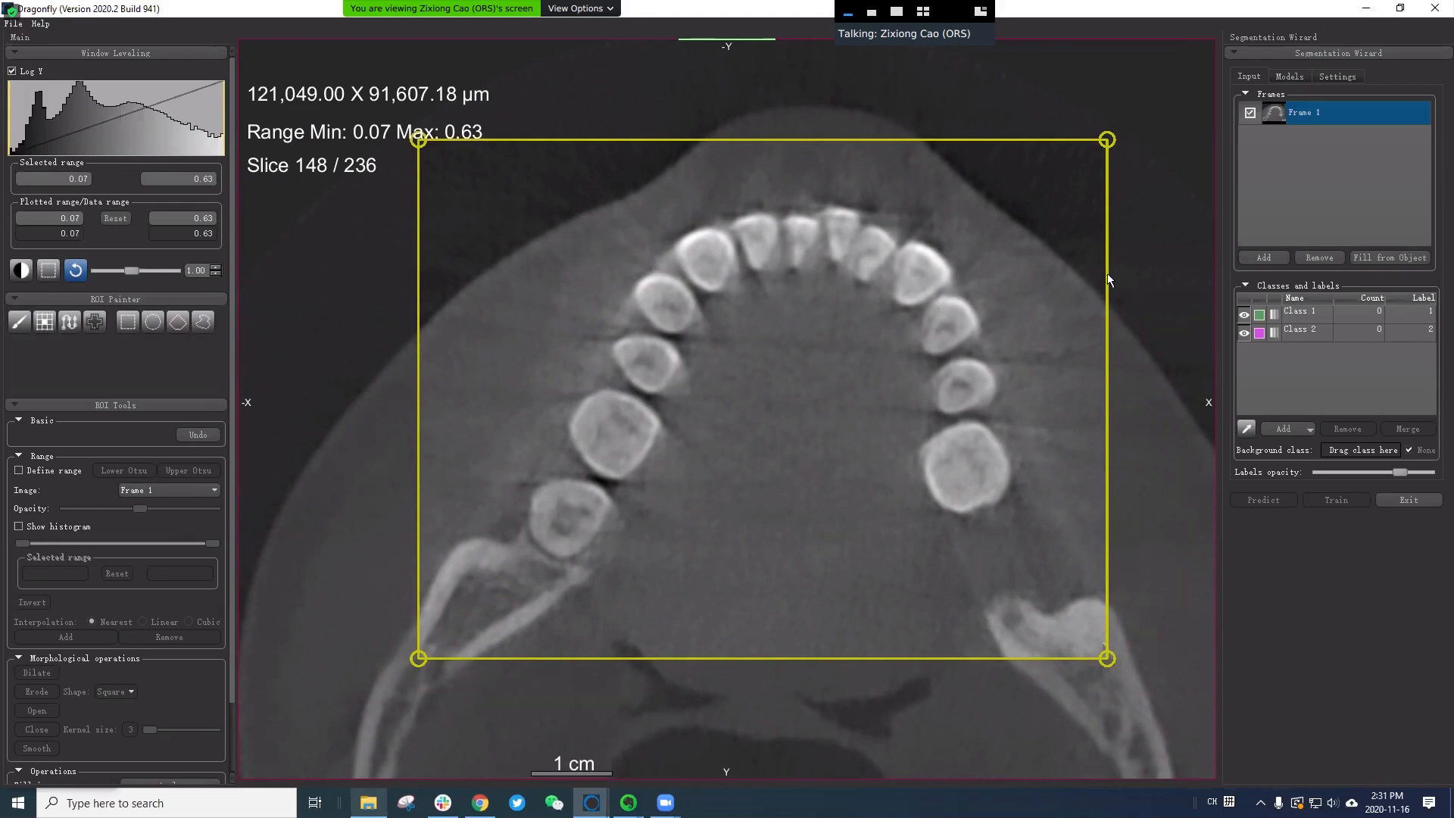
# Rename Class 1 as background and Class 2 as teeth in the Segmentation Wizard.
pyautogui.click(1299, 317)
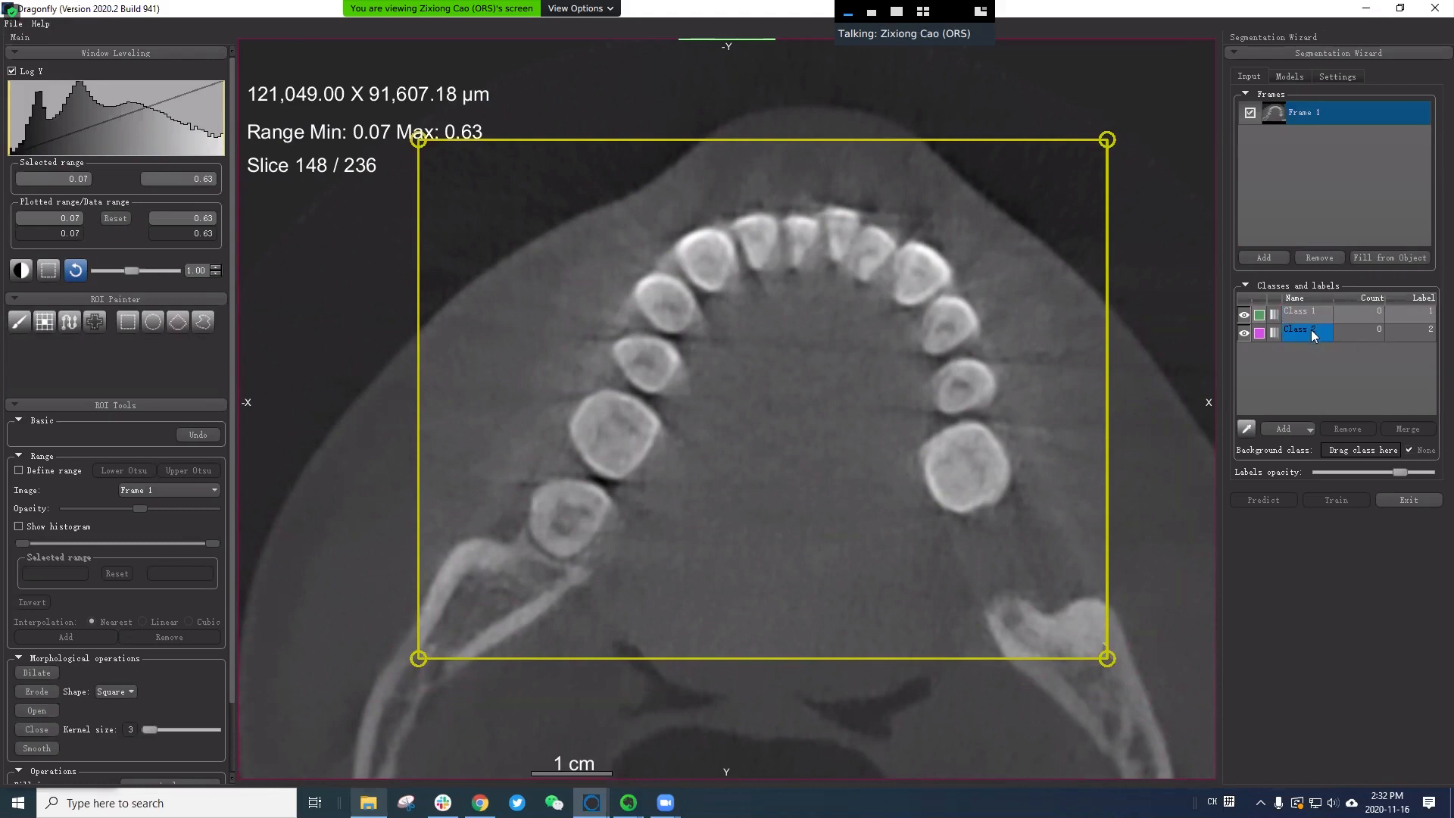
pyautogui.doubleClick(1315, 316)
pyautogui.write('background')
pyautogui.click(1344, 330)
pyautogui.click(1323, 336)
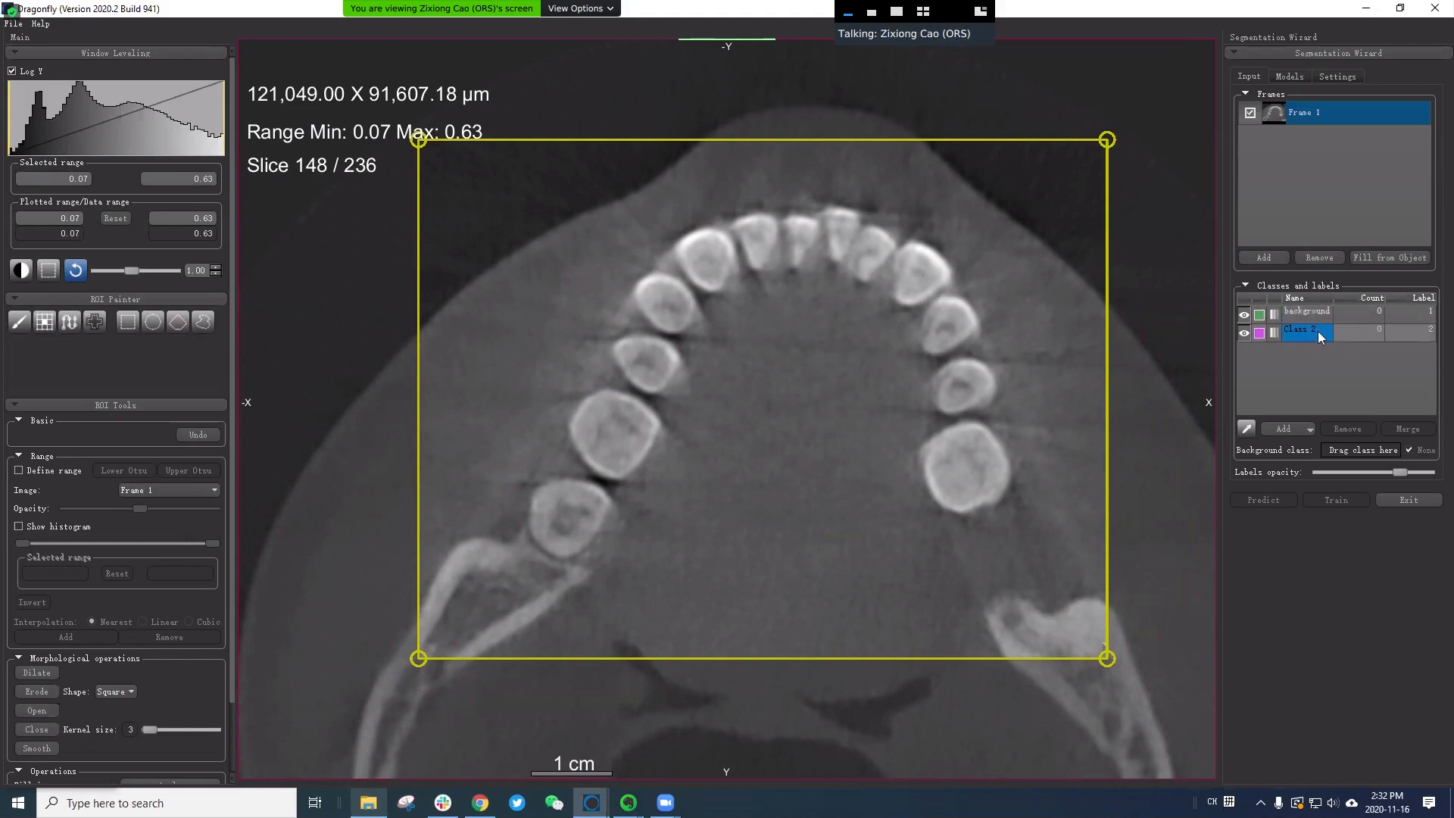
pyautogui.write('teeth')
pyautogui.press('Return')
# Select the teeth class and define a painting range of 0.31 to 0.63 on Frame 1.
pyautogui.click(1310, 315)
pyautogui.click(1320, 389)
pyautogui.click(1318, 338)
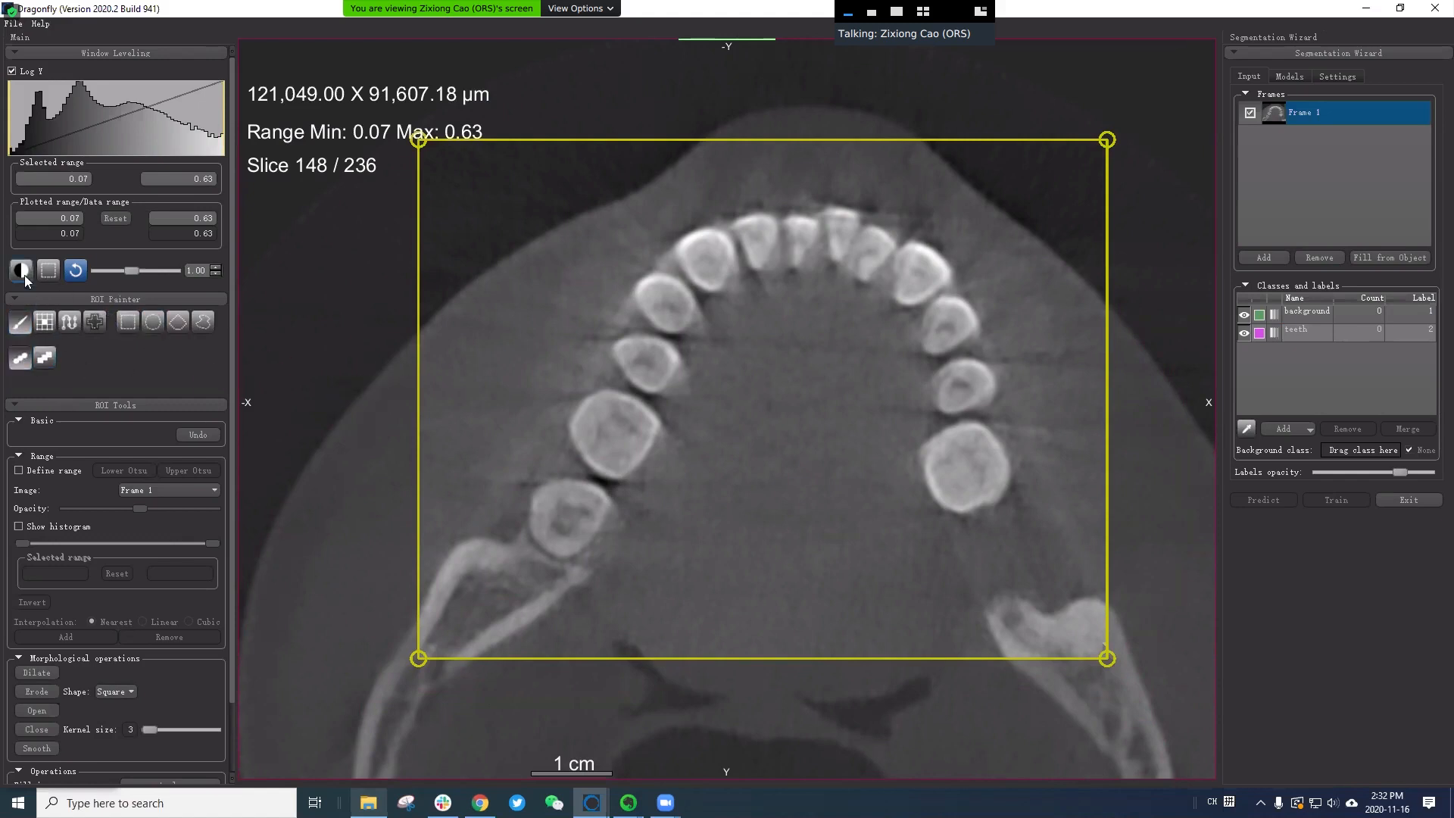
pyautogui.click(33, 472)
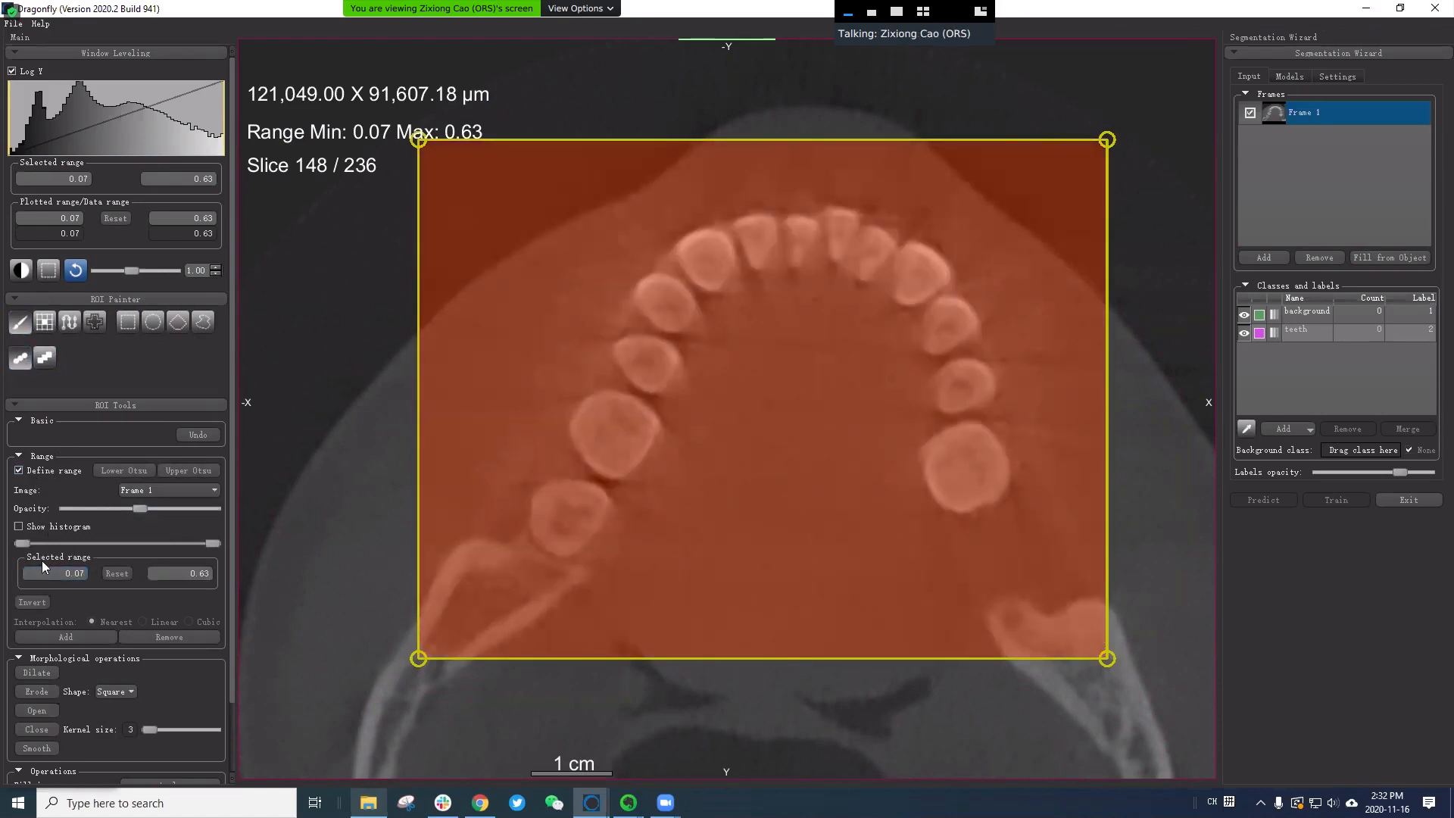
pyautogui.moveTo(23, 543); pyautogui.dragTo(106, 550)
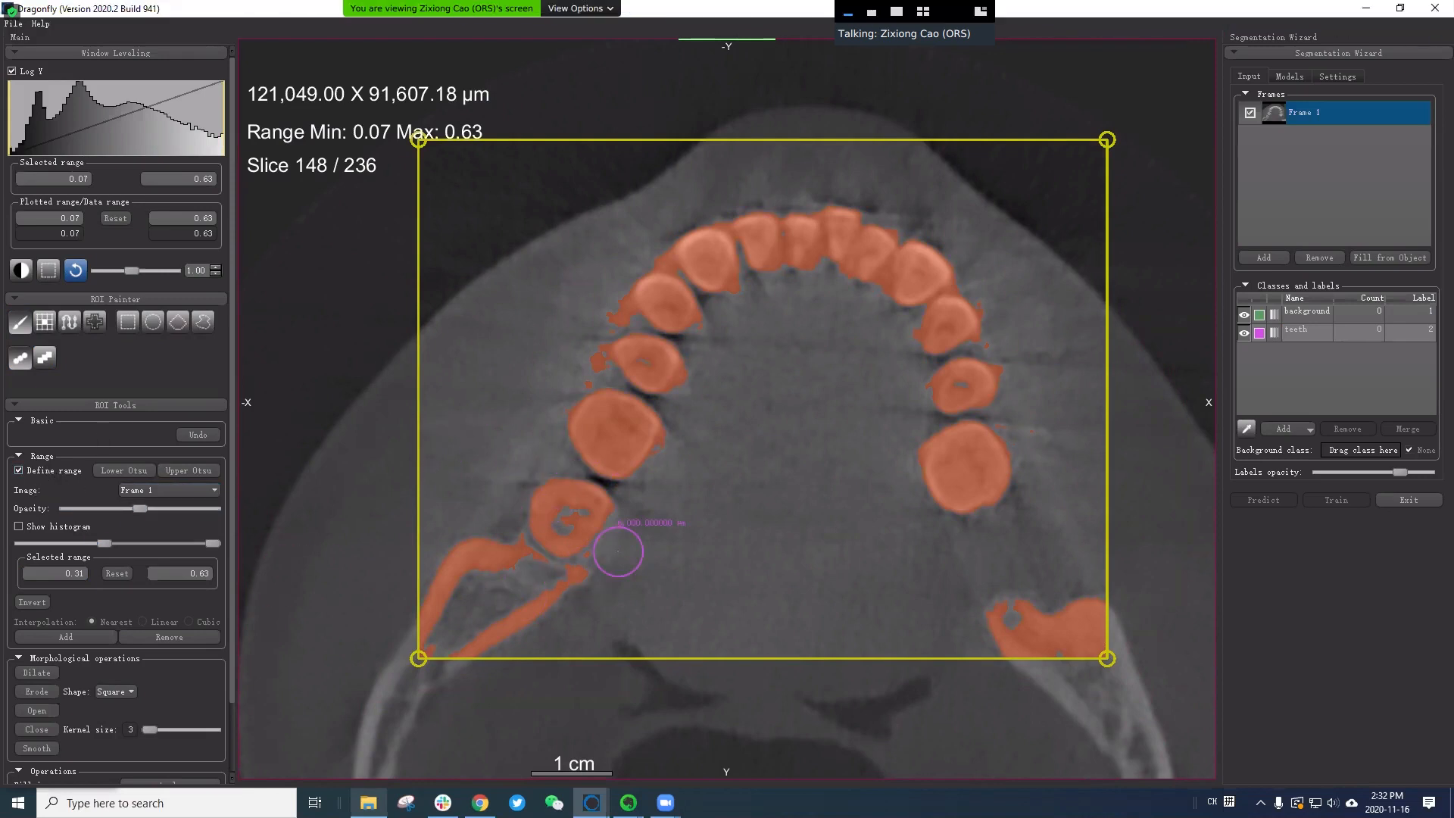
# Paint the rearmost molar beside the jawbone as teeth within the defined range and check its coverage up close.
pyautogui.moveTo(553, 499); pyautogui.dragTo(592, 512)
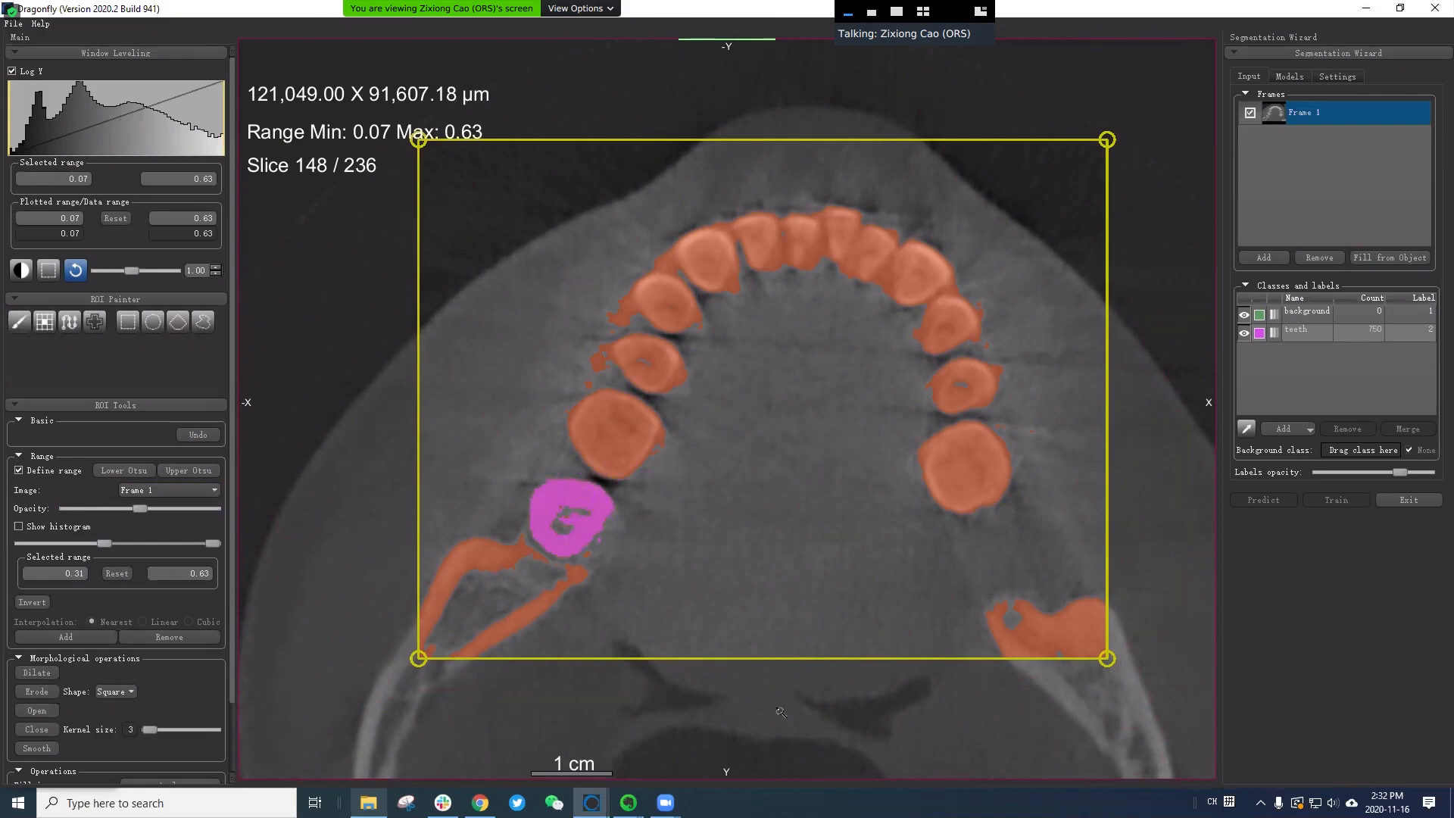
pyautogui.keyDown('ctrl'); pyautogui.scroll(3, 712, 479); pyautogui.keyUp('ctrl')
pyautogui.moveTo(638, 524); pyautogui.dragTo(525, 552, button='right')
pyautogui.moveTo(526, 552); pyautogui.dragTo(681, 463, button='middle')
pyautogui.moveTo(657, 504); pyautogui.dragTo(662, 591, button='right')
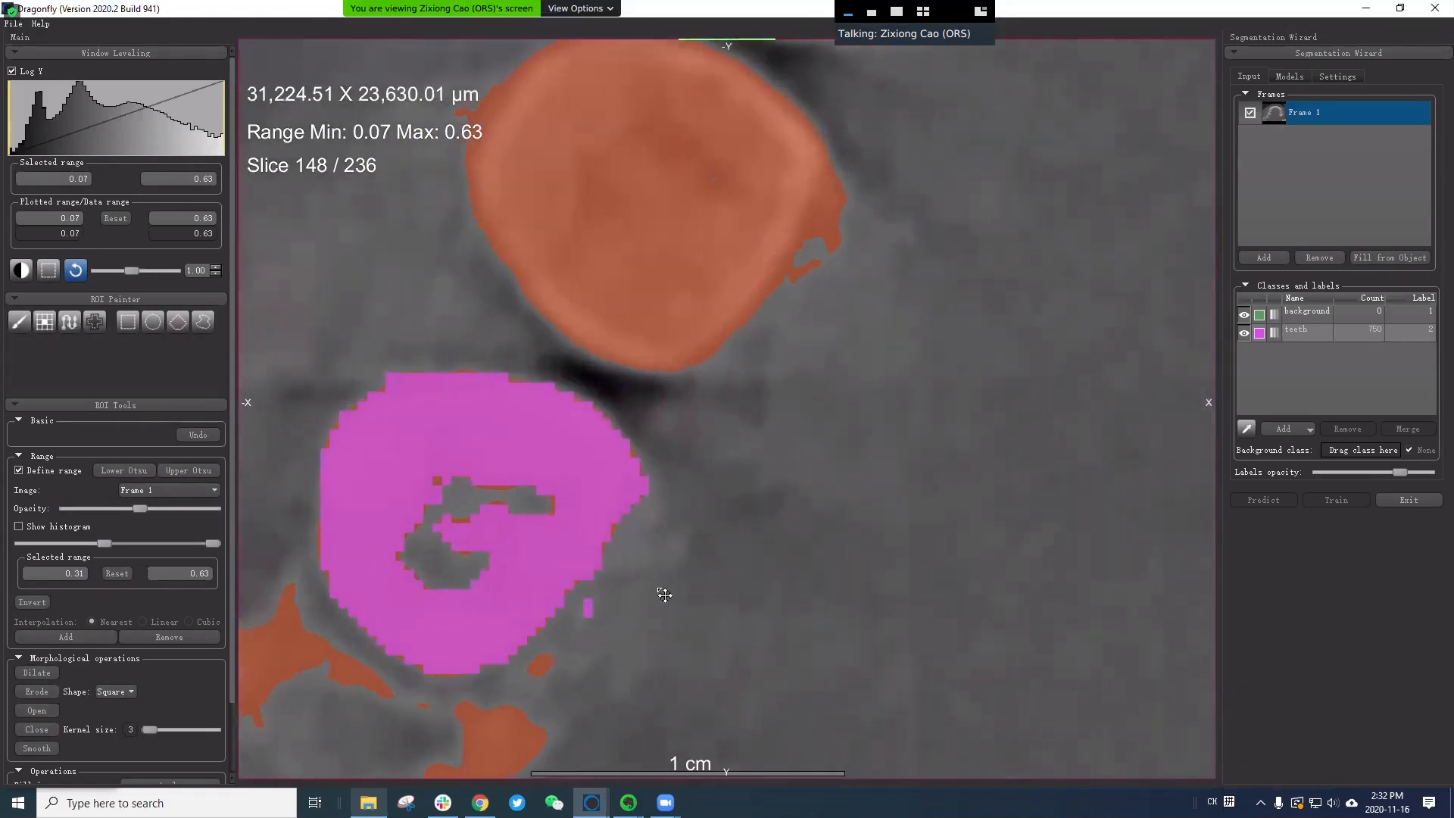
pyautogui.moveTo(308, 427); pyautogui.dragTo(441, 329, button='middle')
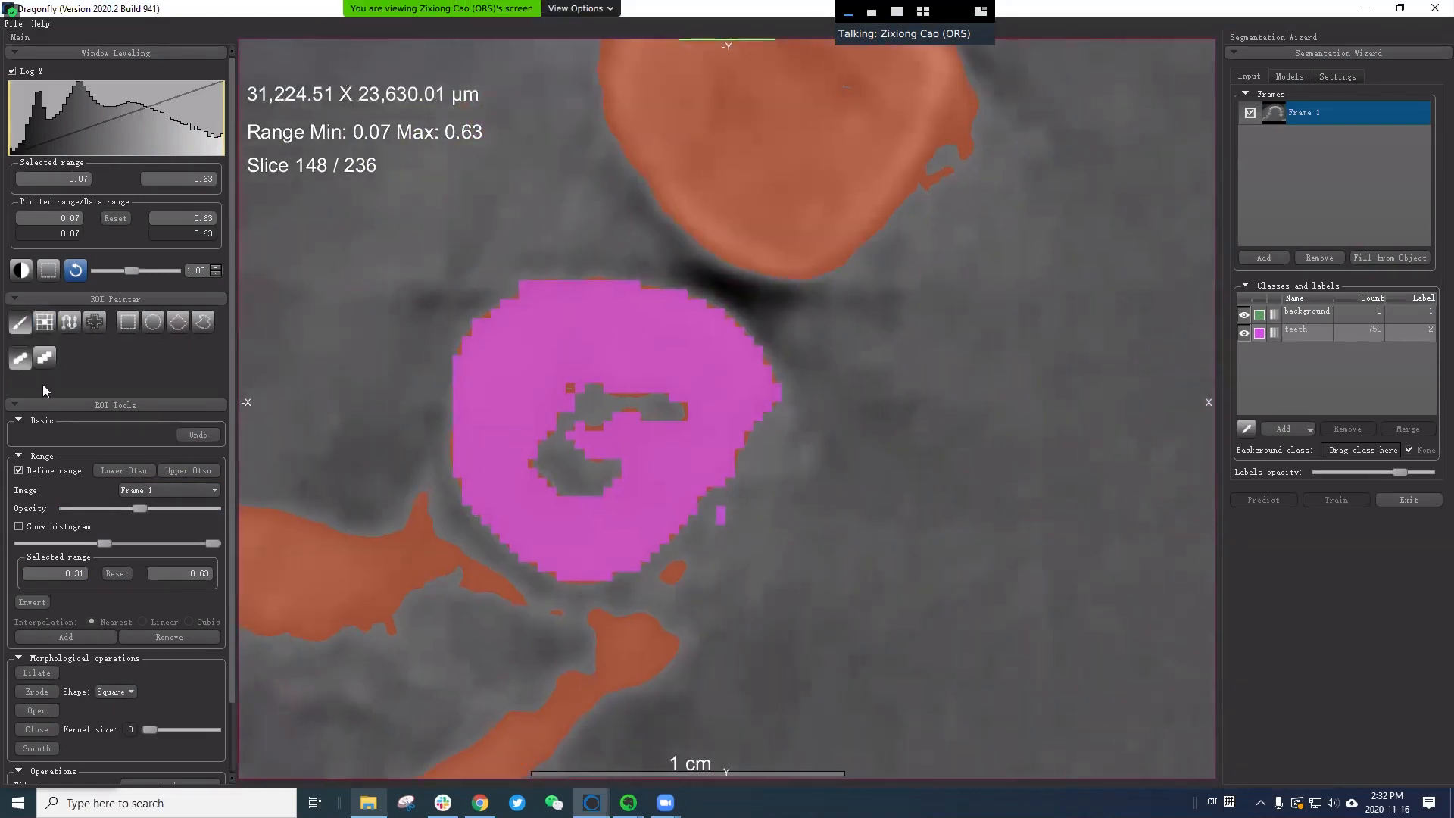
# Try painting a patch of teeth label beside the molar without the range limit, and undo it.
pyautogui.click(43, 471)
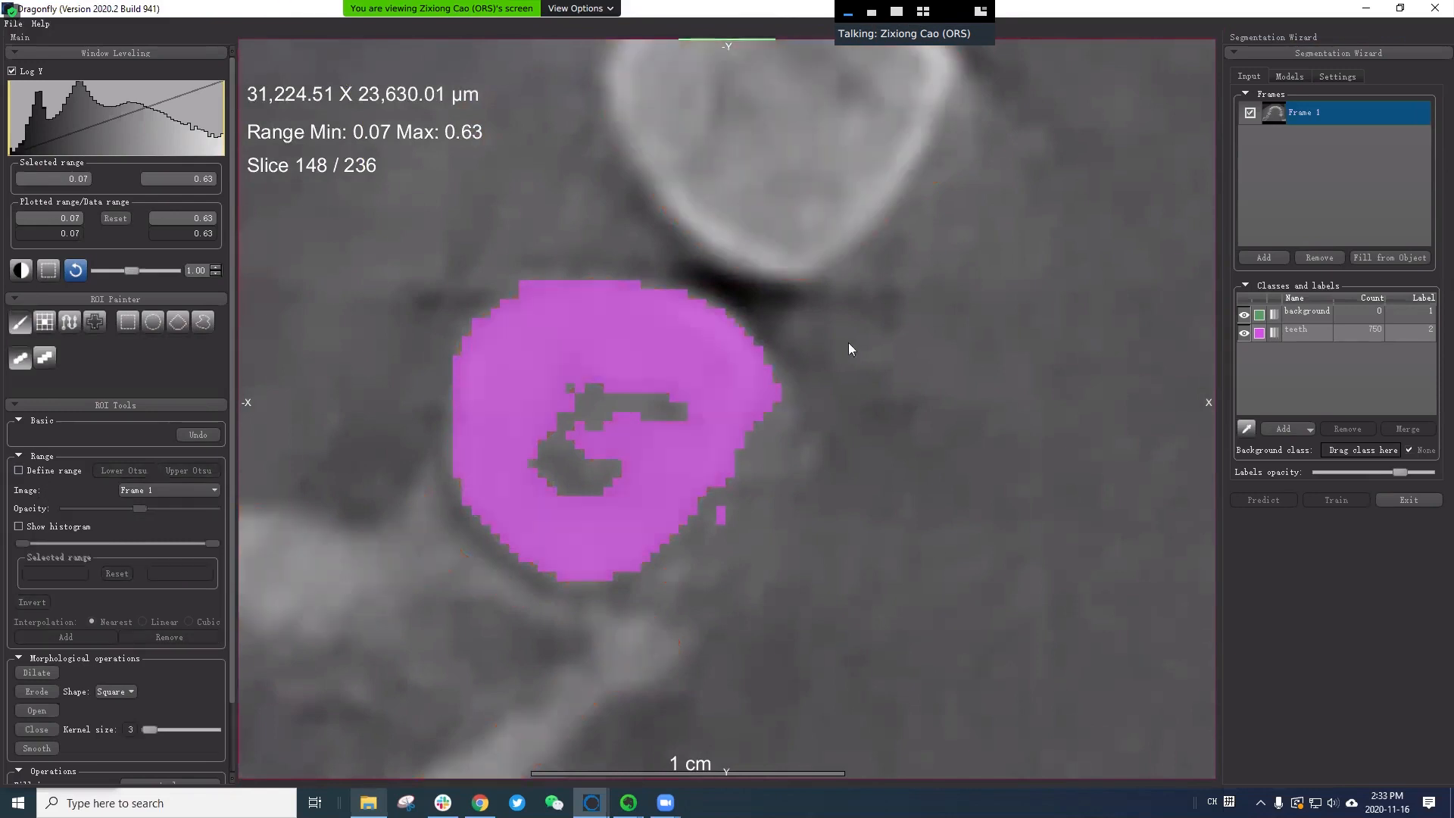
pyautogui.moveTo(960, 397)
pyautogui.mouseDown()
pyautogui.moveTo(1033, 394)
pyautogui.moveTo(917, 277)
pyautogui.mouseUp()
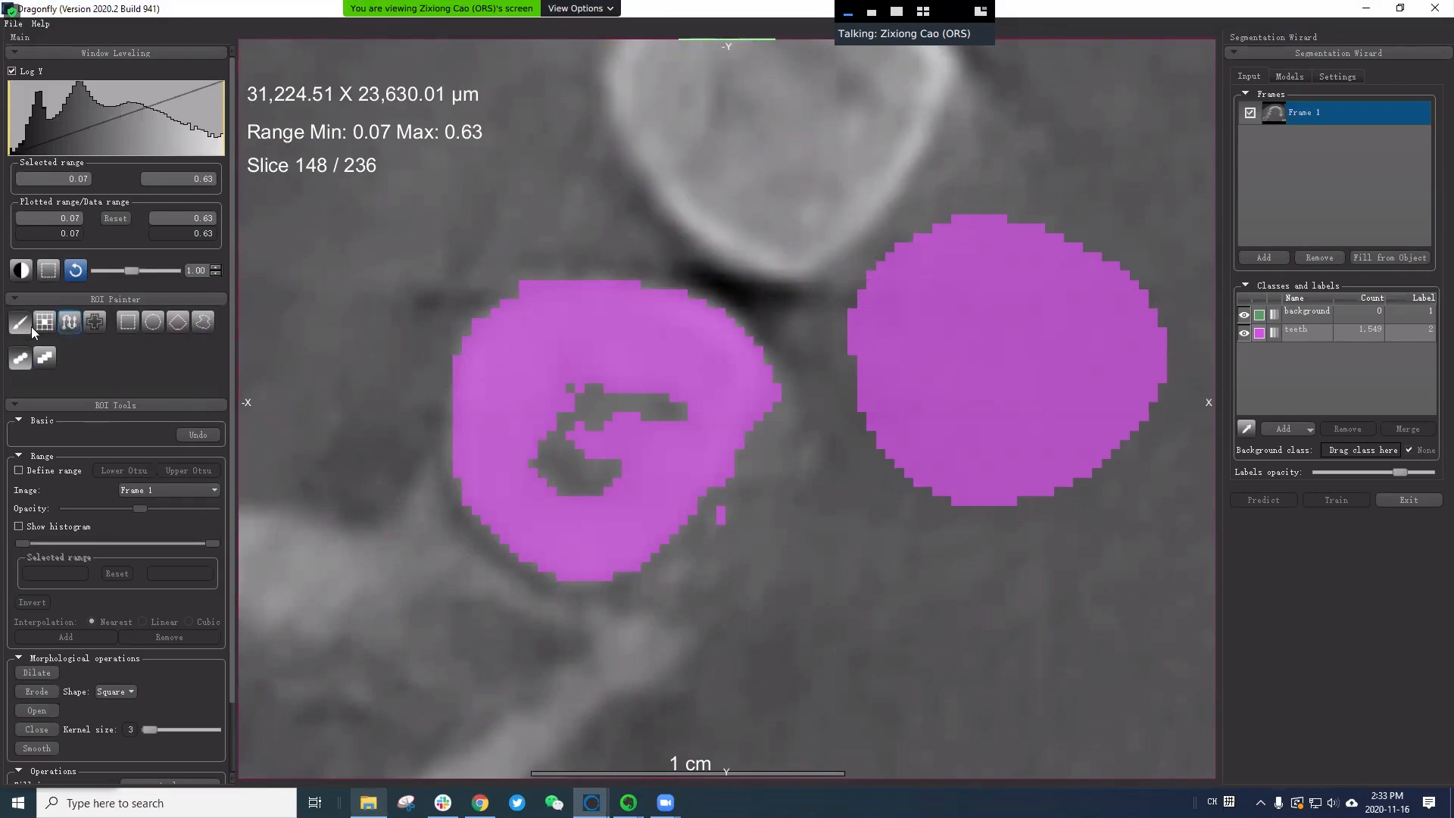
pyautogui.click(198, 435)
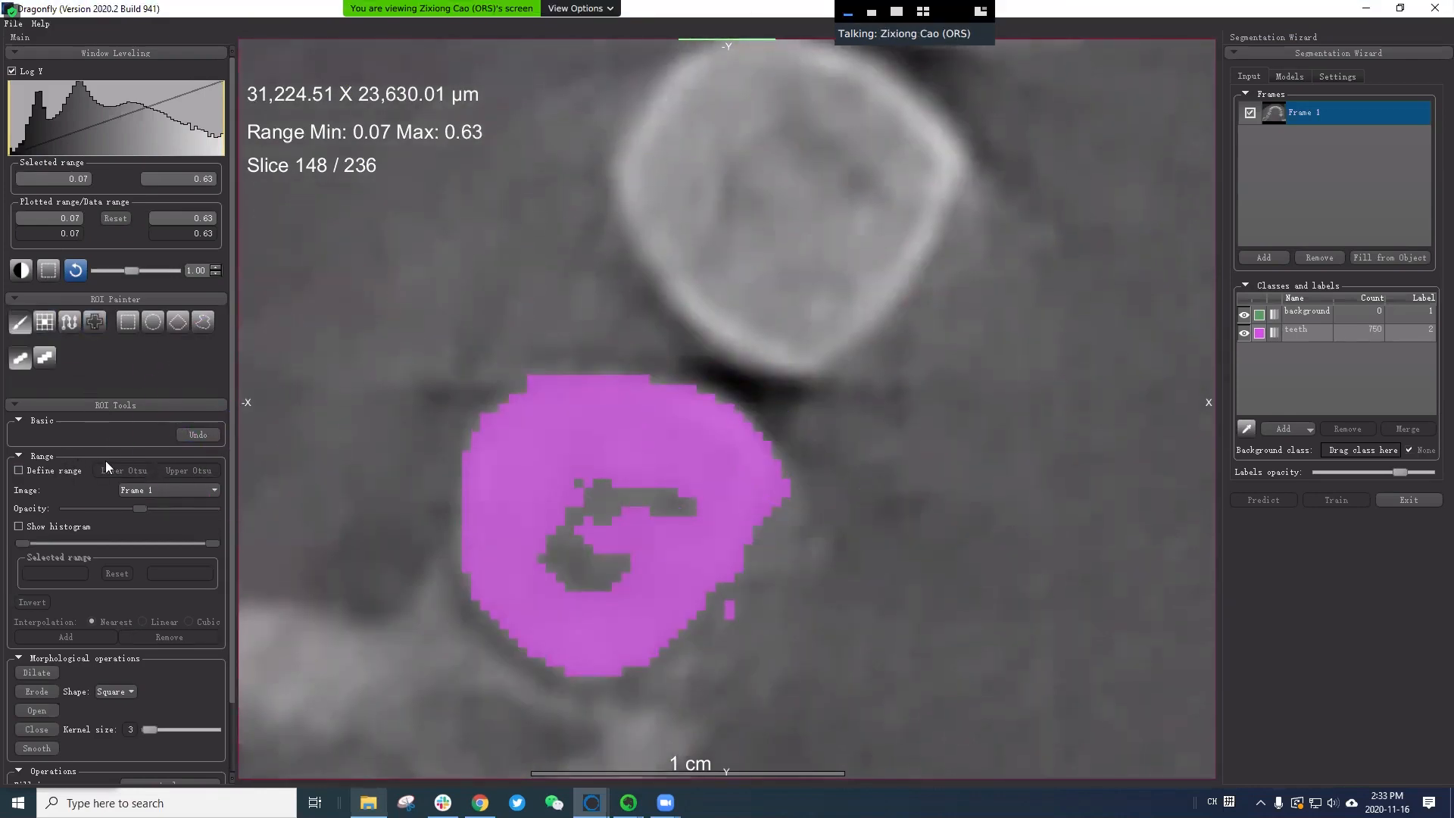
# Re-enable the defined range and raise its lower limit to 0.32 for the neighbouring molar.
pyautogui.click(61, 472)
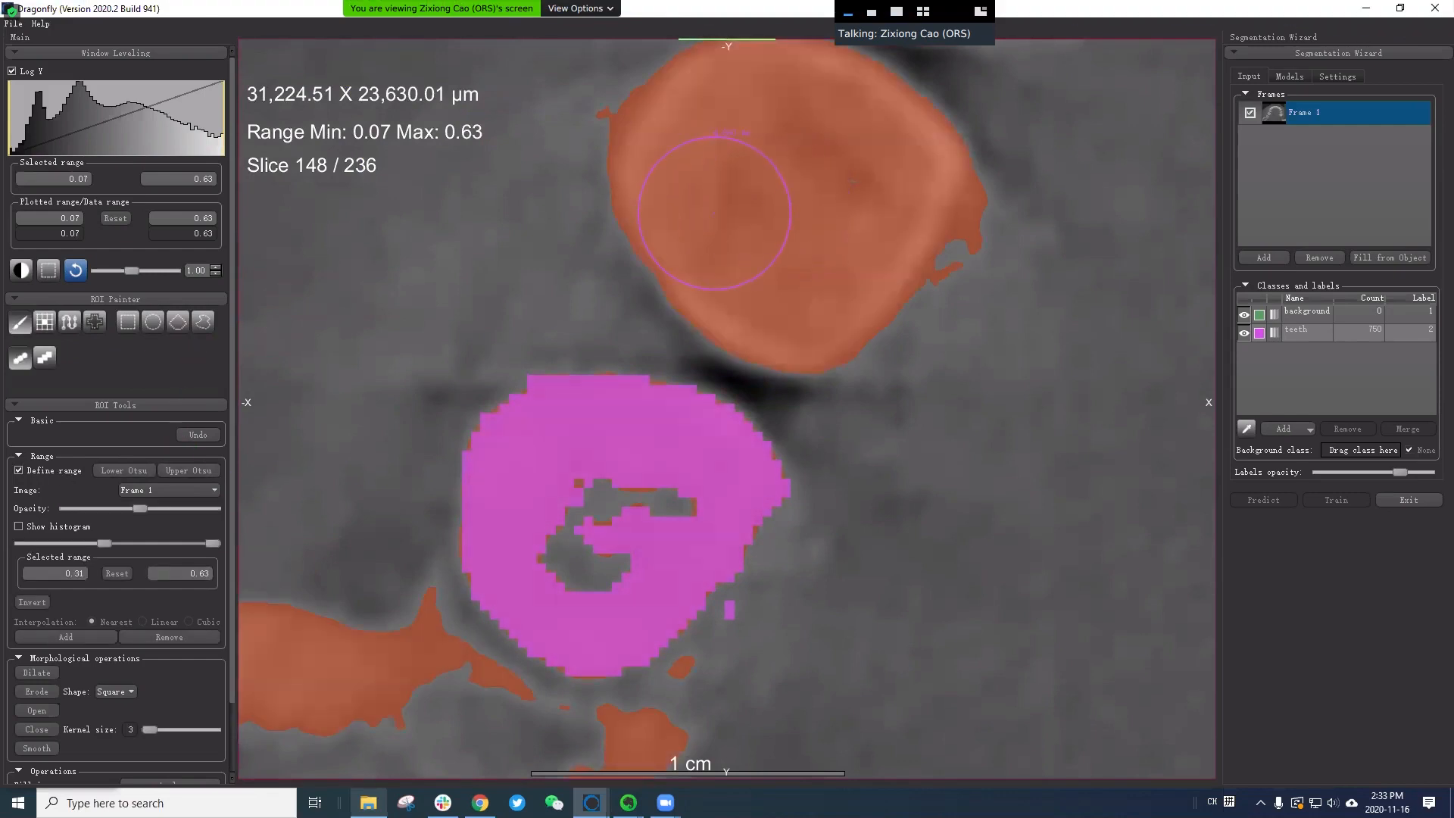
pyautogui.moveTo(785, 150); pyautogui.dragTo(787, 192, button='middle')
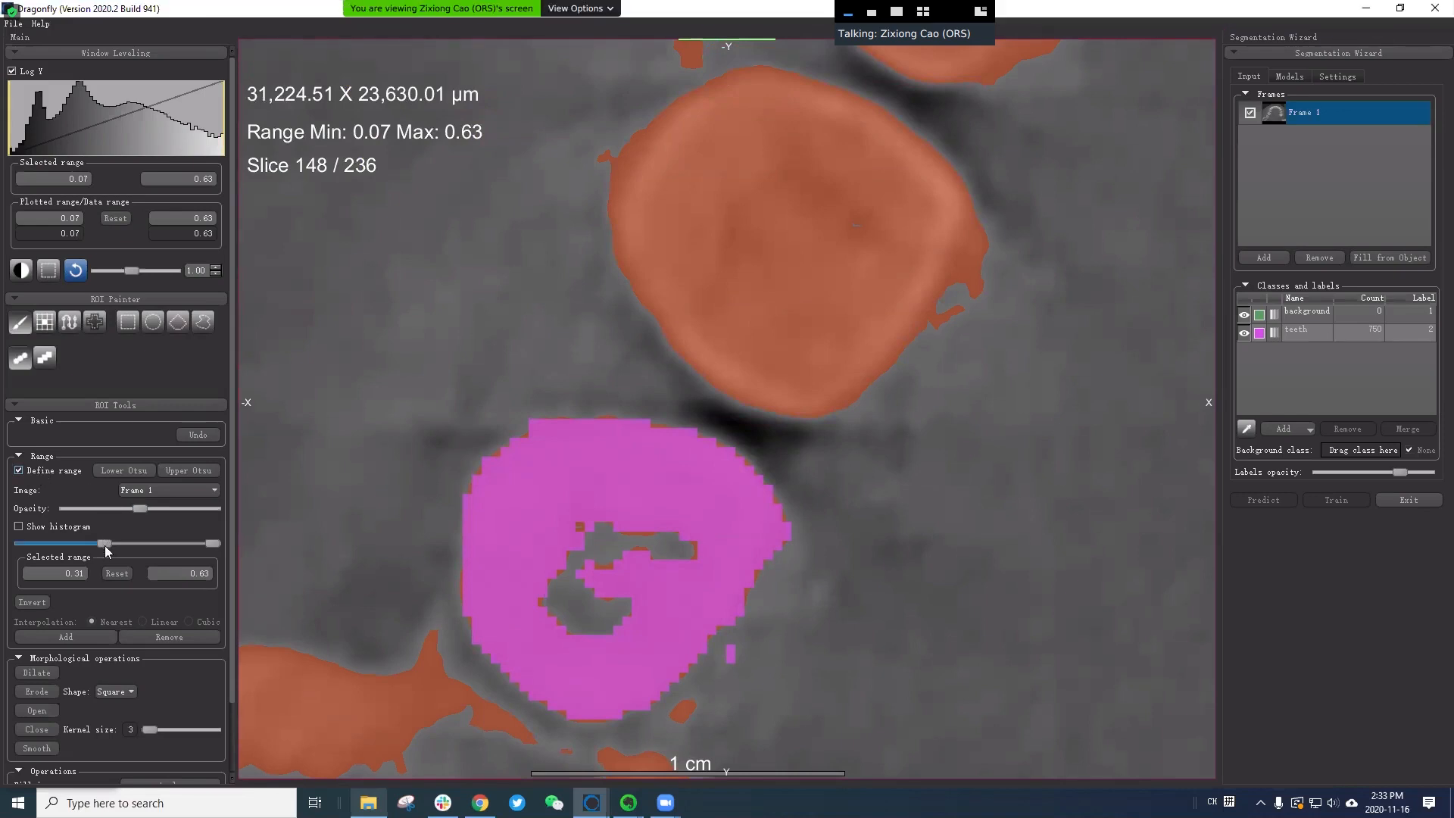
pyautogui.moveTo(104, 544); pyautogui.dragTo(107, 540)
pyautogui.moveTo(510, 377); pyautogui.dragTo(390, 464, button='middle')
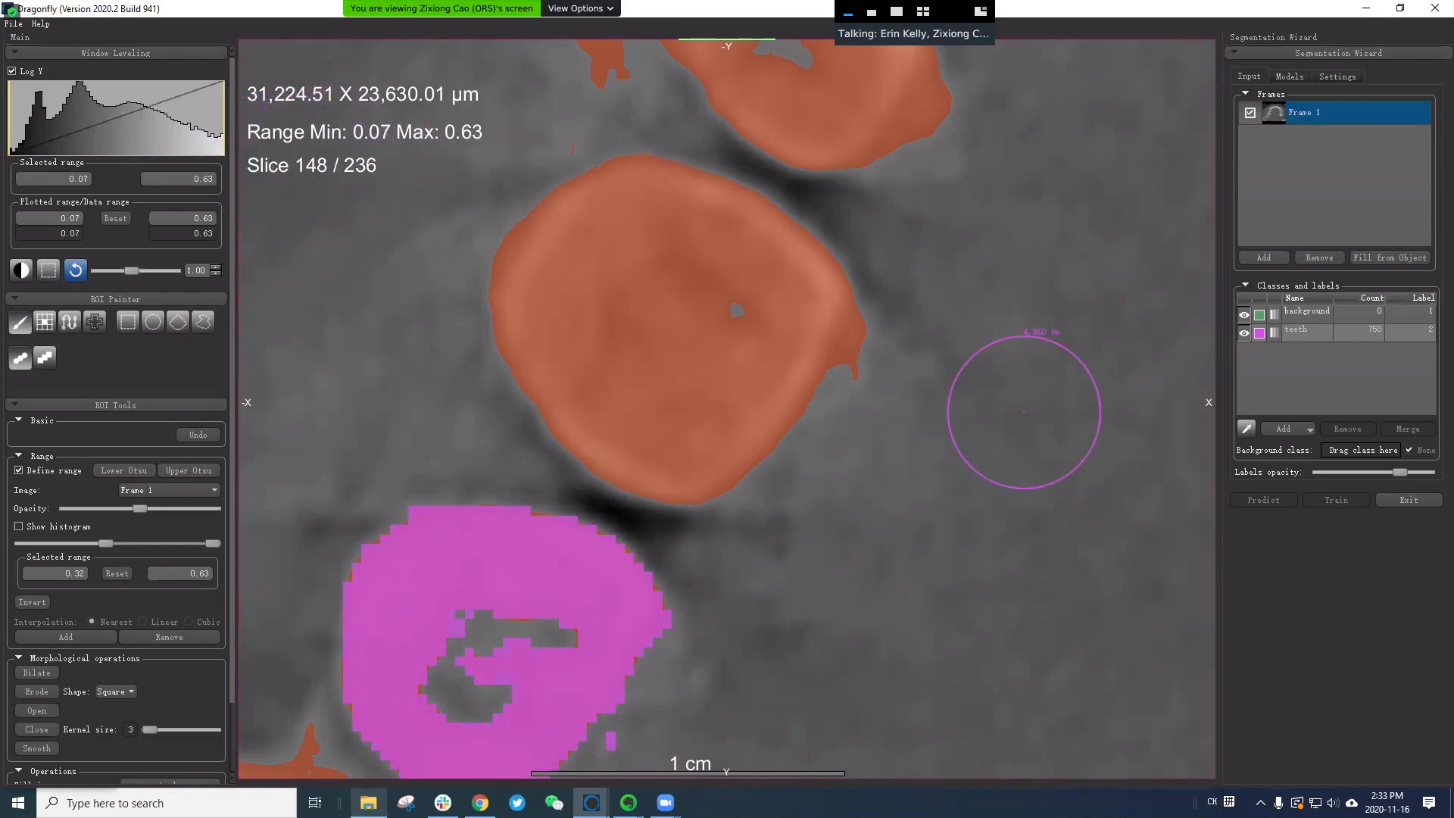
# Go to slice 160 and add a second frame enclosing the dental arch.
pyautogui.scroll(13, 1024, 413)
pyautogui.scroll(-20, 1024, 425)
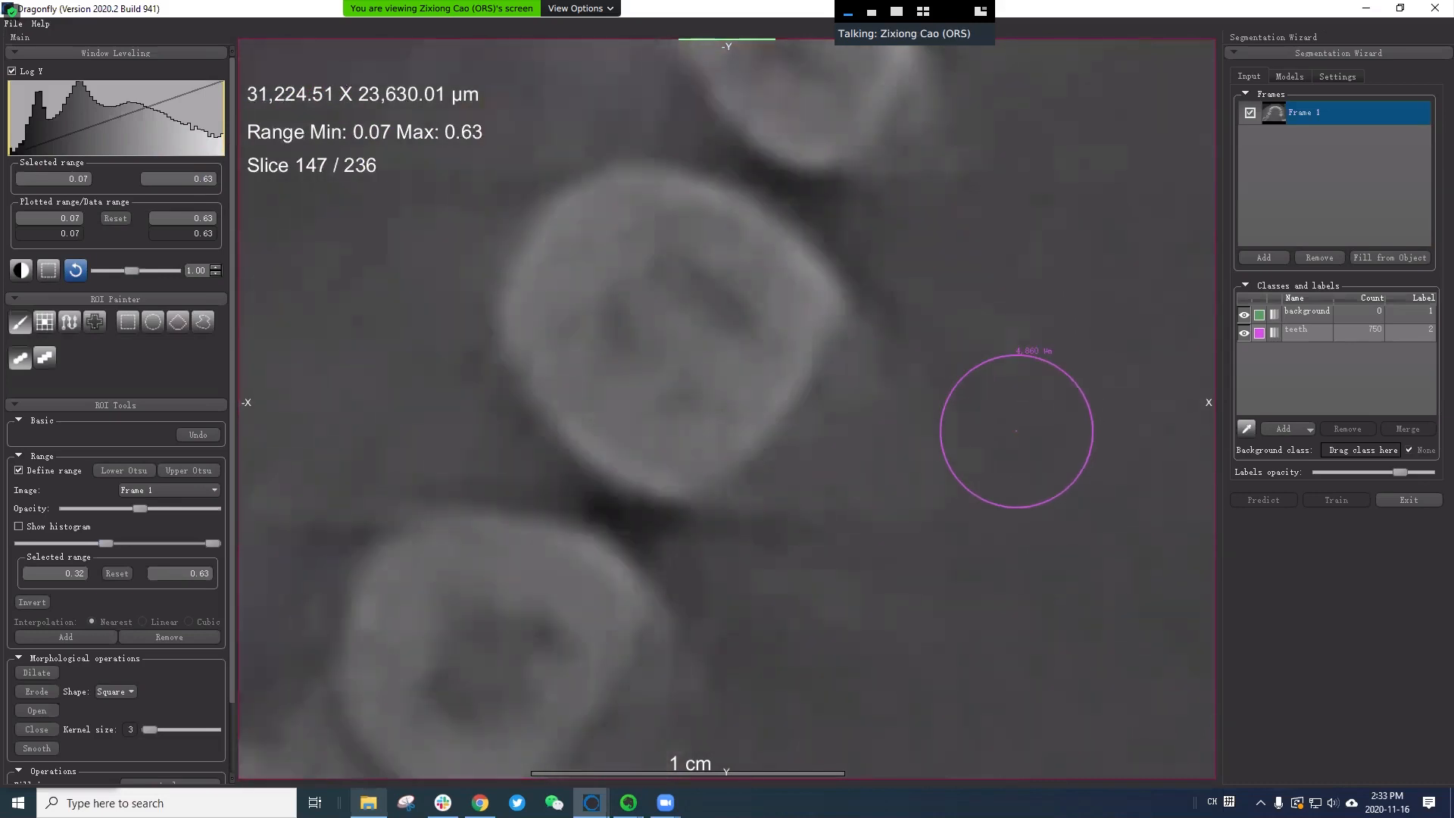
pyautogui.moveTo(1026, 422); pyautogui.dragTo(1042, 333, button='right')
pyautogui.moveTo(1132, 329); pyautogui.dragTo(842, 322, button='middle')
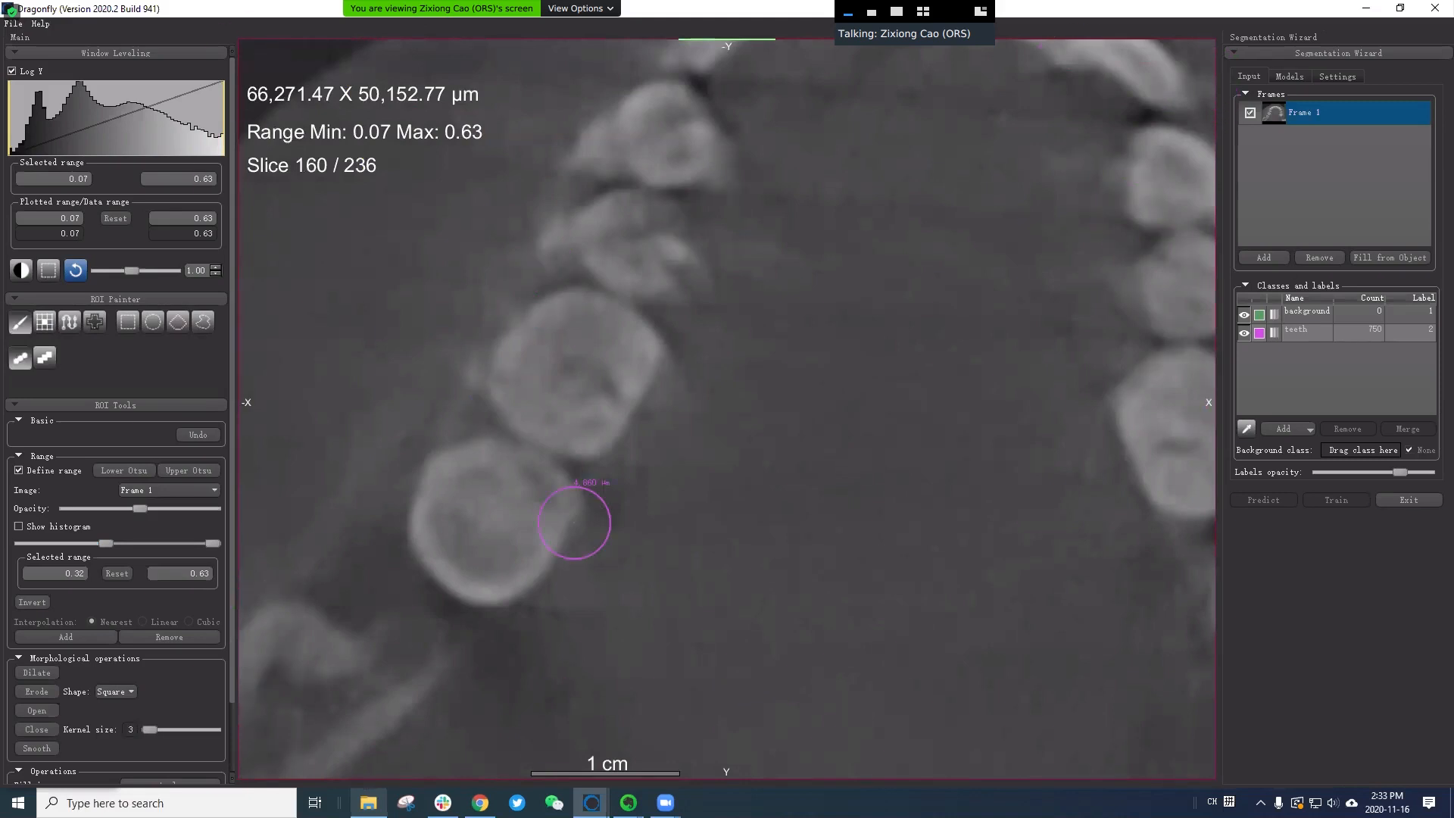
pyautogui.moveTo(957, 416); pyautogui.dragTo(993, 367, button='right')
pyautogui.moveTo(993, 367); pyautogui.dragTo(842, 390, button='middle')
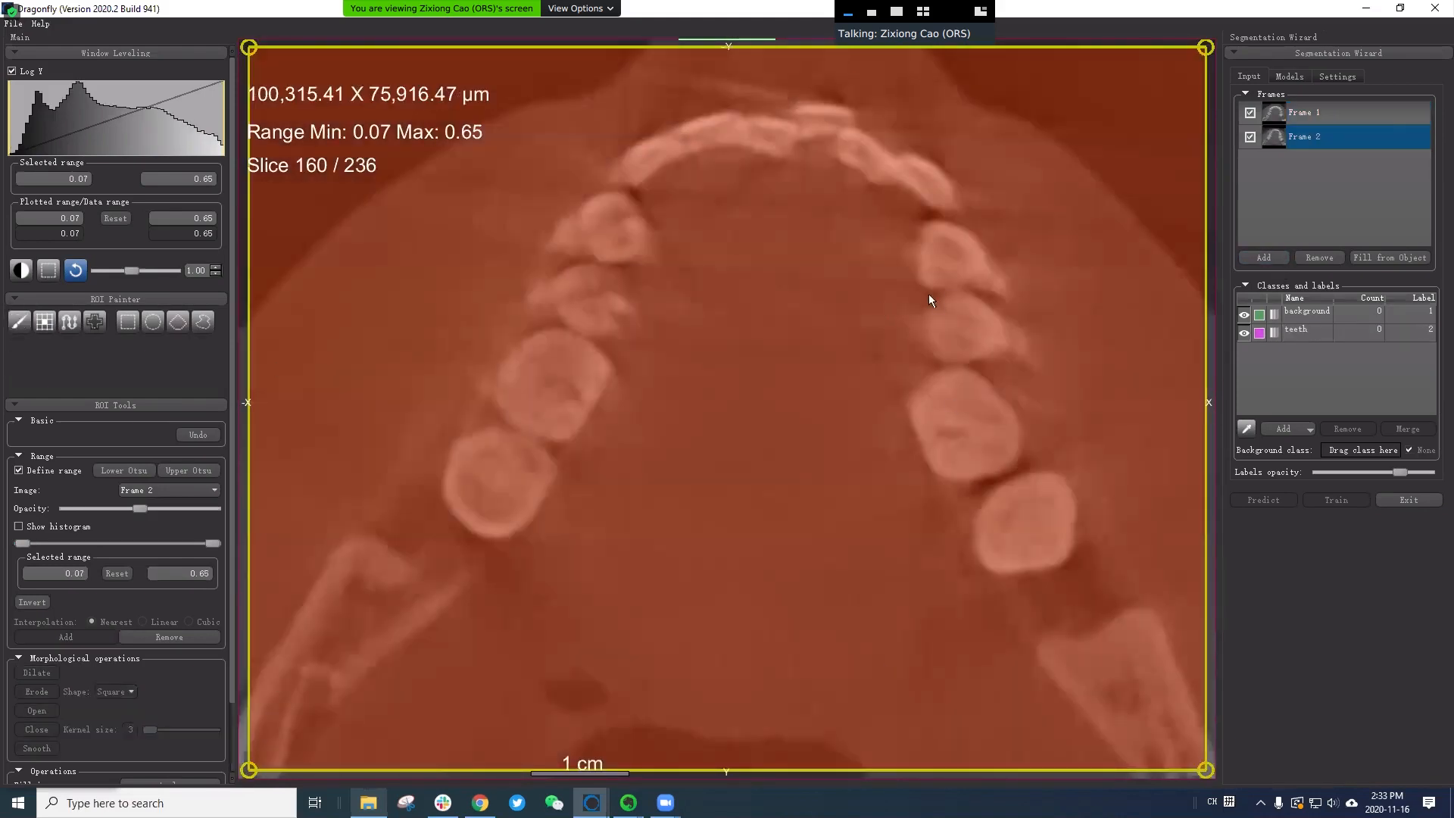
pyautogui.keyDown('ctrl'); pyautogui.click(1370, 111); pyautogui.keyUp('ctrl')
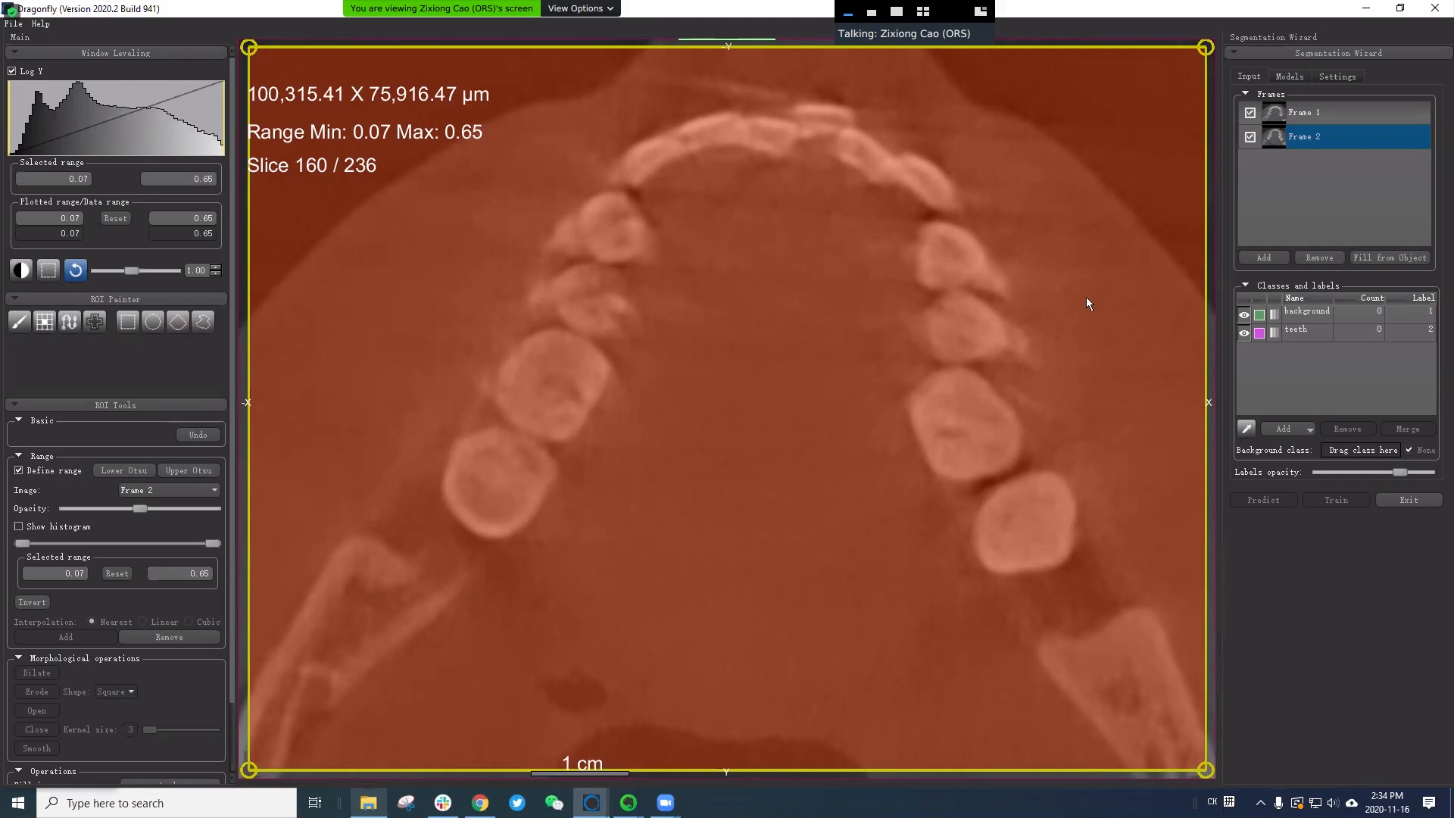
# Add a third frame covering the whole head on slice 160.
pyautogui.moveTo(958, 568); pyautogui.dragTo(1024, 280, button='right')
pyautogui.moveTo(994, 341); pyautogui.dragTo(915, 216, button='middle')
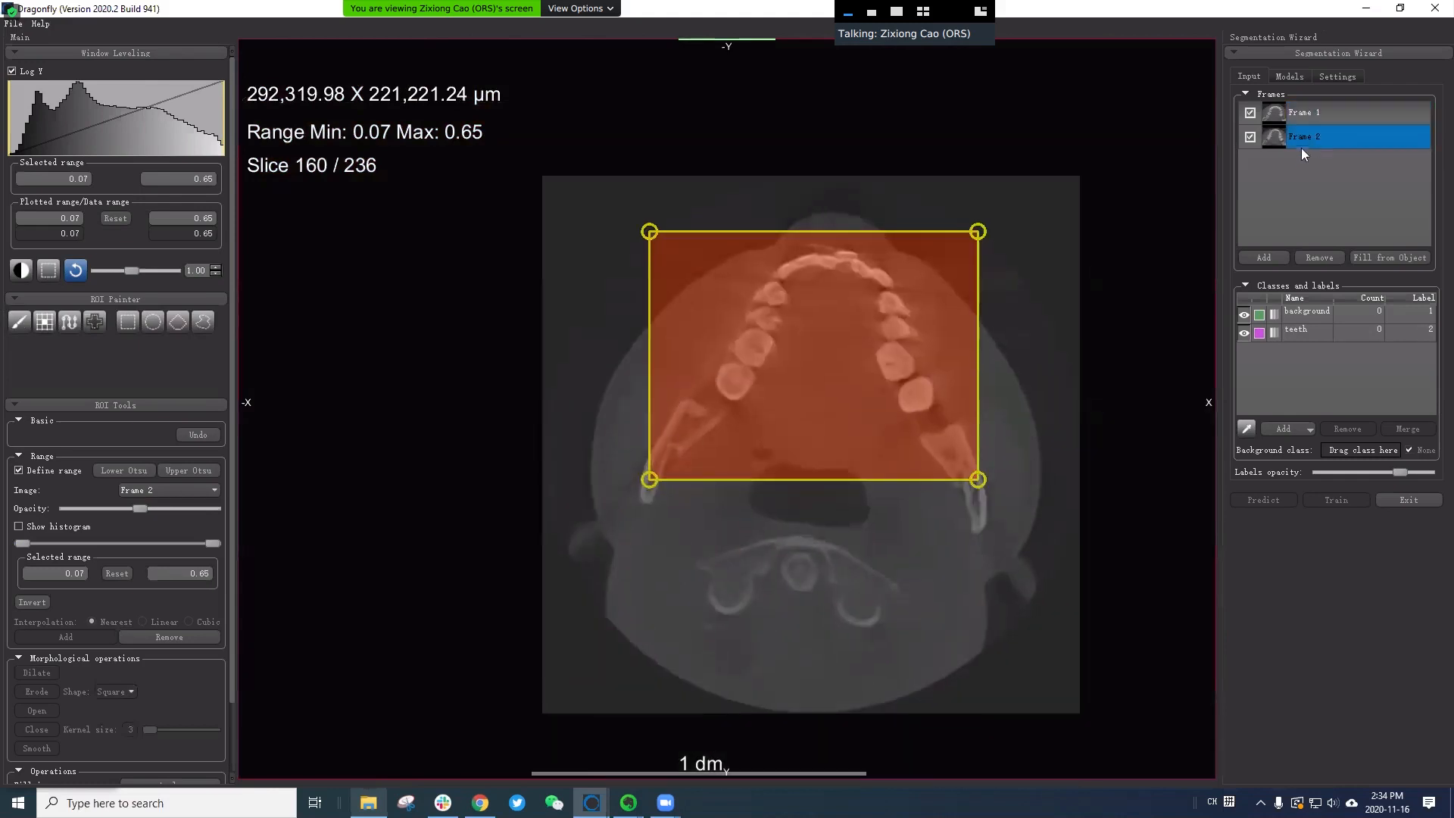
pyautogui.click(1265, 260)
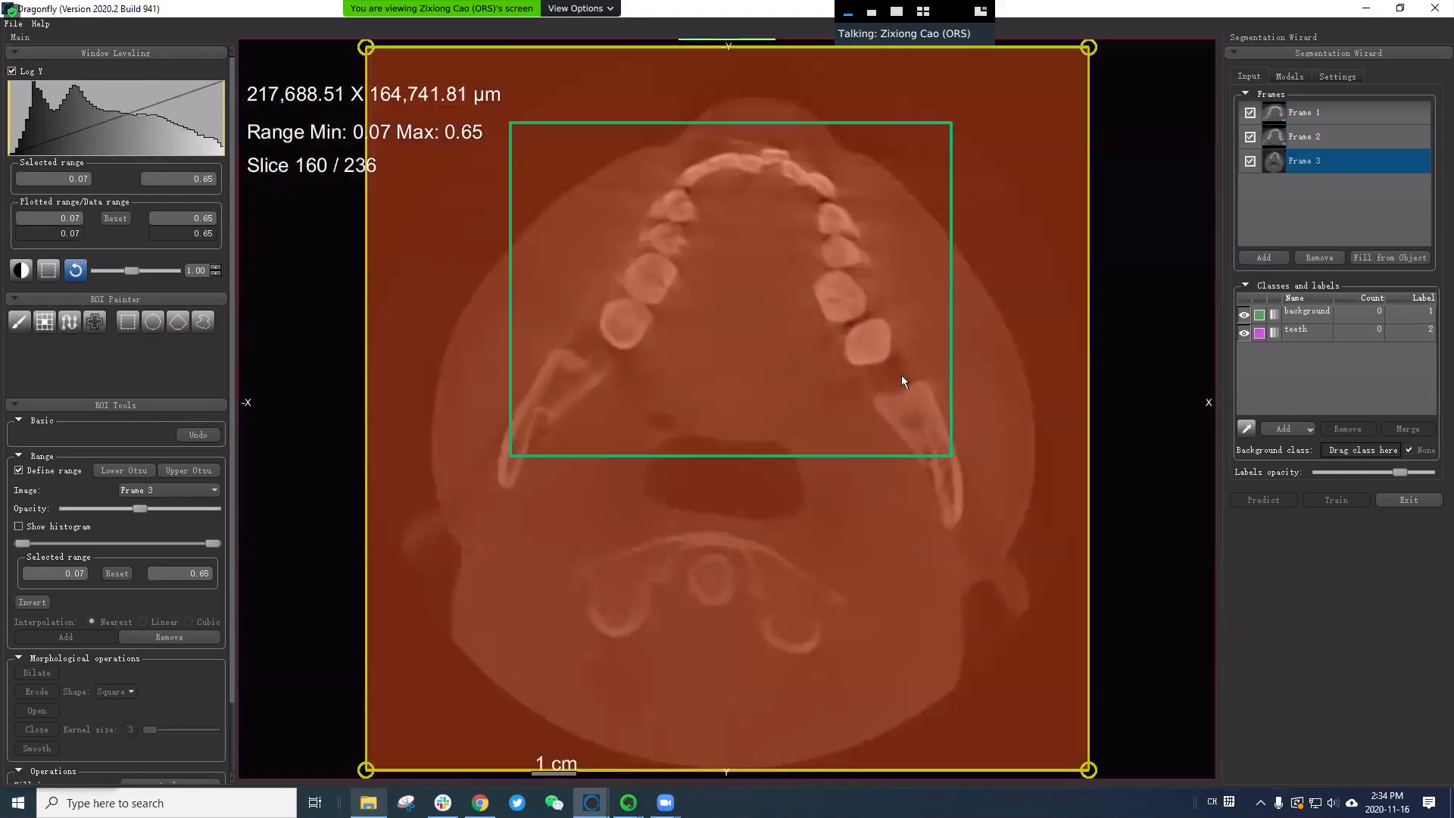
# Revisit Frame 2 up close, and remove Frame 3 and Frame 2 from the frames list.
pyautogui.click(1368, 142)
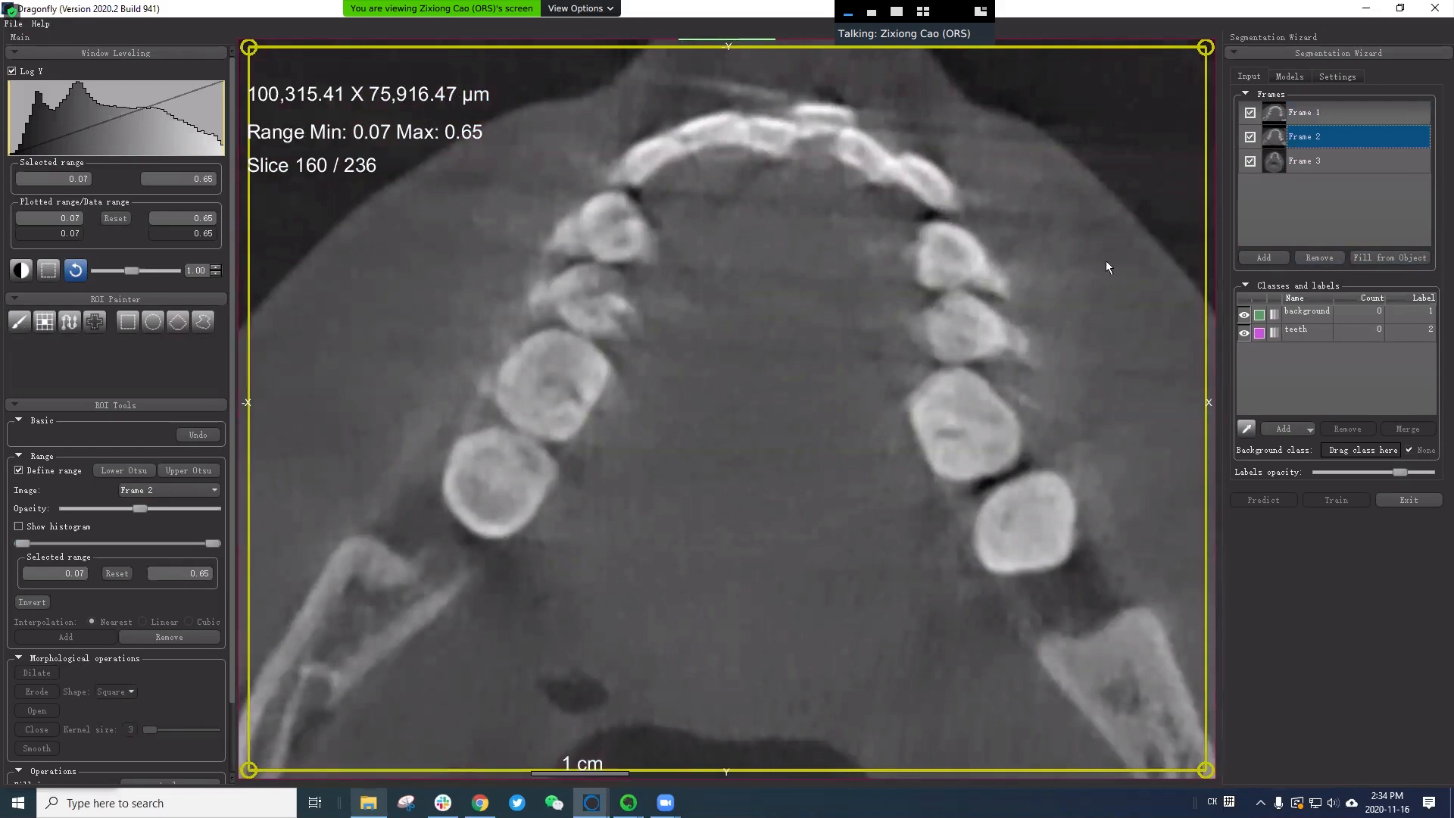
pyautogui.moveTo(1107, 264); pyautogui.dragTo(1041, 679, button='right')
pyautogui.moveTo(1024, 409); pyautogui.dragTo(931, 587, button='right')
pyautogui.moveTo(897, 473); pyautogui.dragTo(953, 317, button='middle')
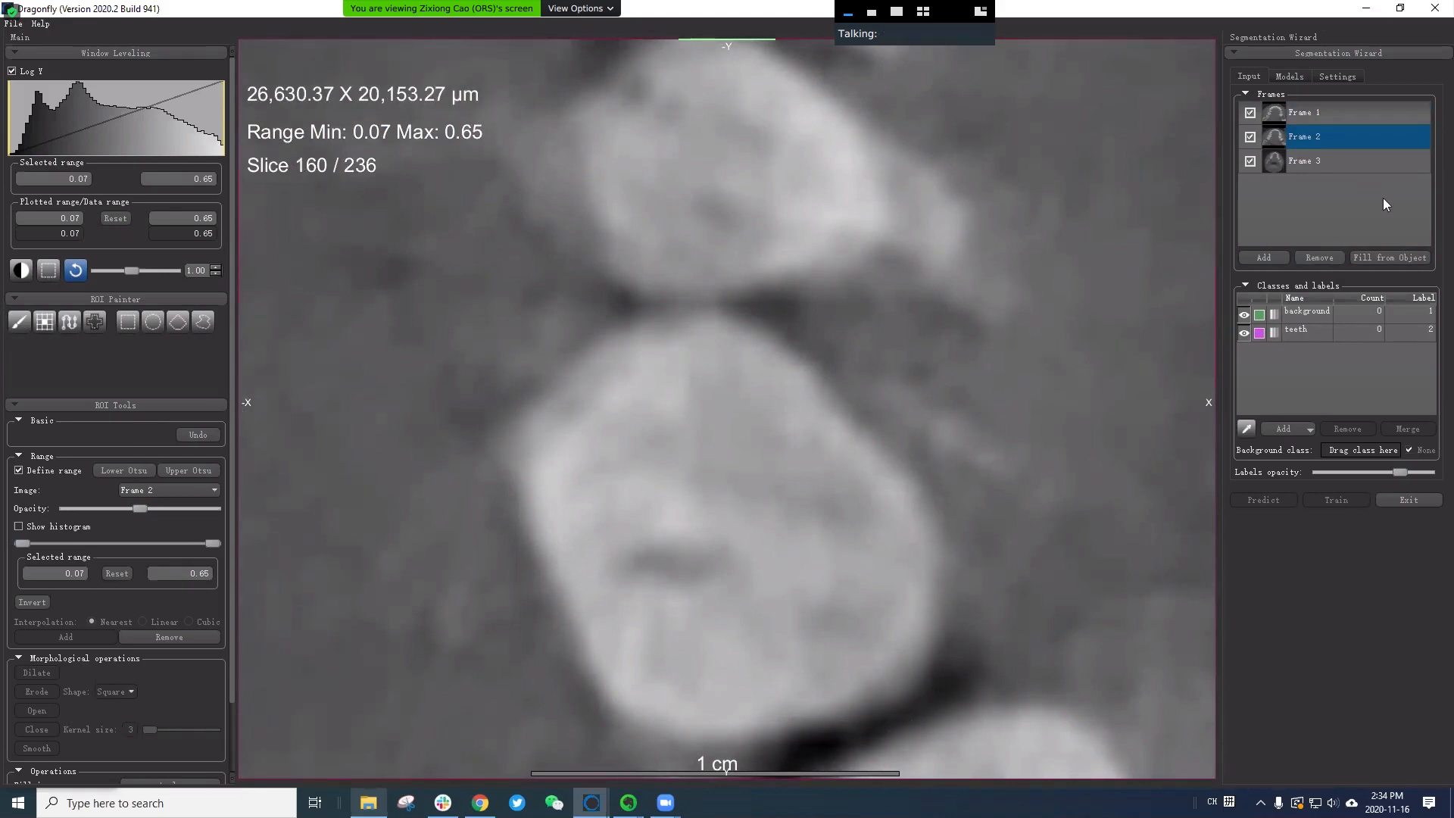
pyautogui.click(1383, 157)
pyautogui.click(1328, 259)
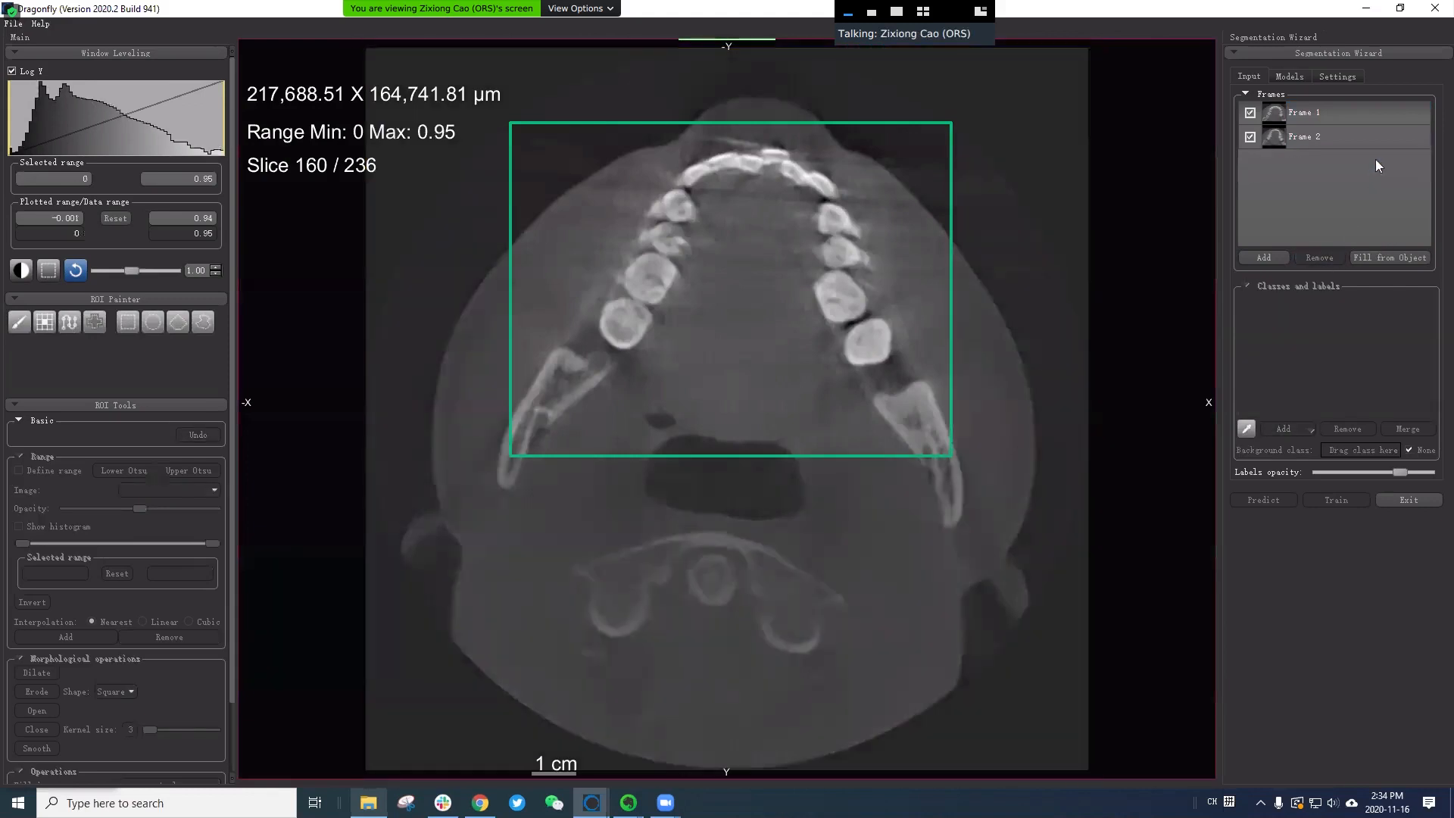
pyautogui.click(1380, 136)
pyautogui.click(1316, 257)
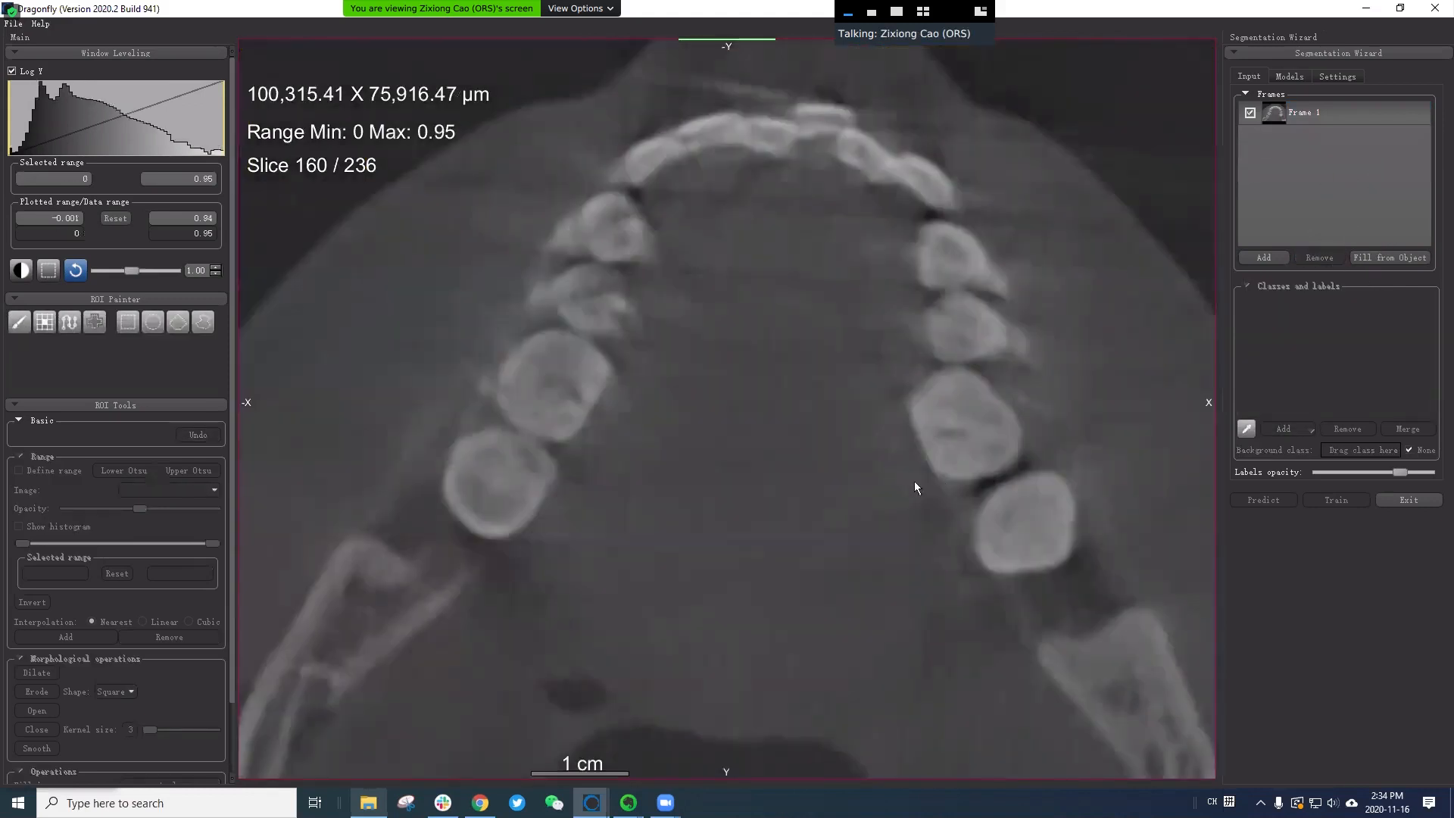
# Return to Frame 1 on slice 148 and paint the molar next to the labeled one as teeth within the 0.32 to 0.63 range.
pyautogui.click(1339, 110)
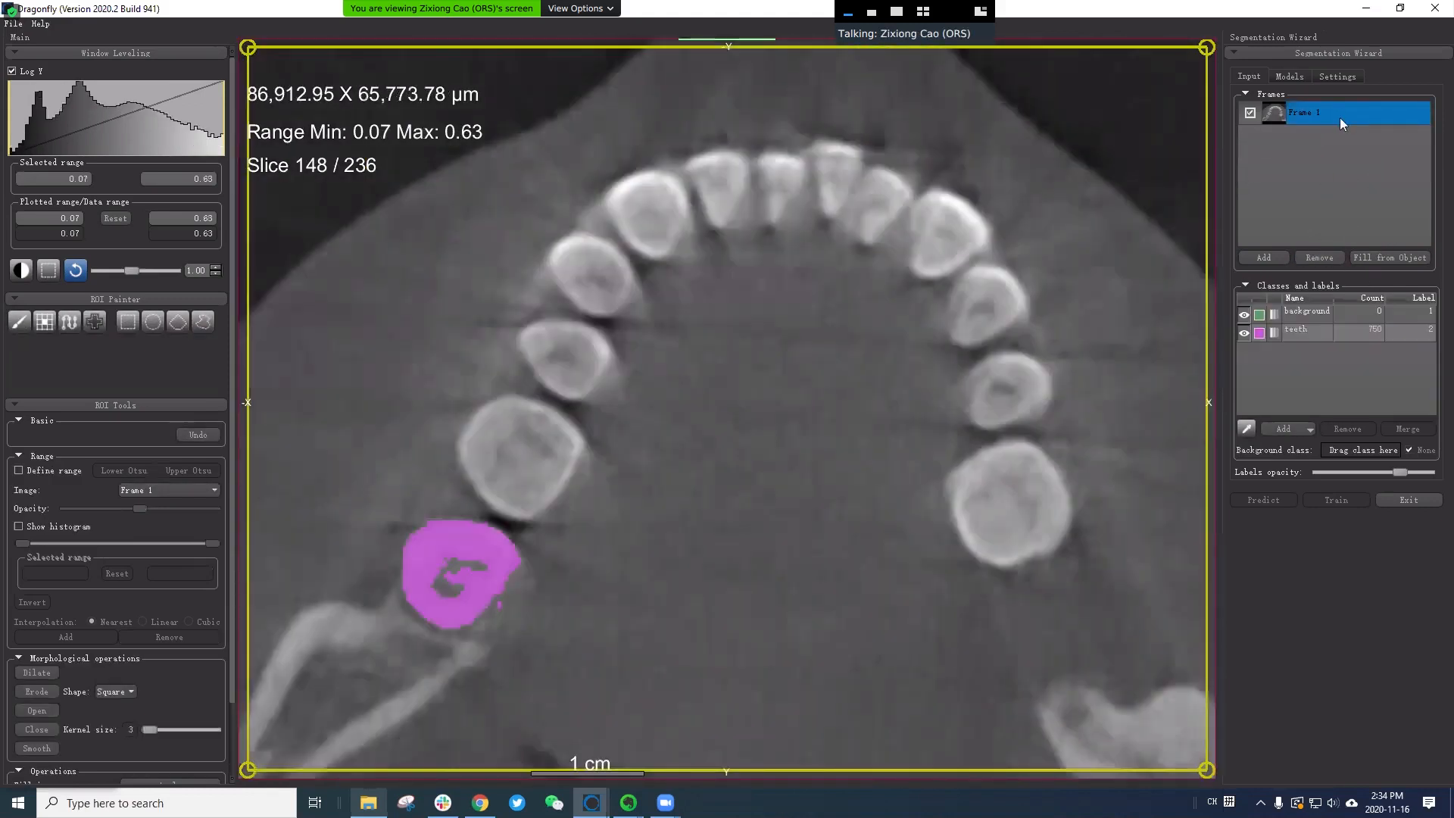
pyautogui.moveTo(581, 511); pyautogui.dragTo(604, 581, button='right')
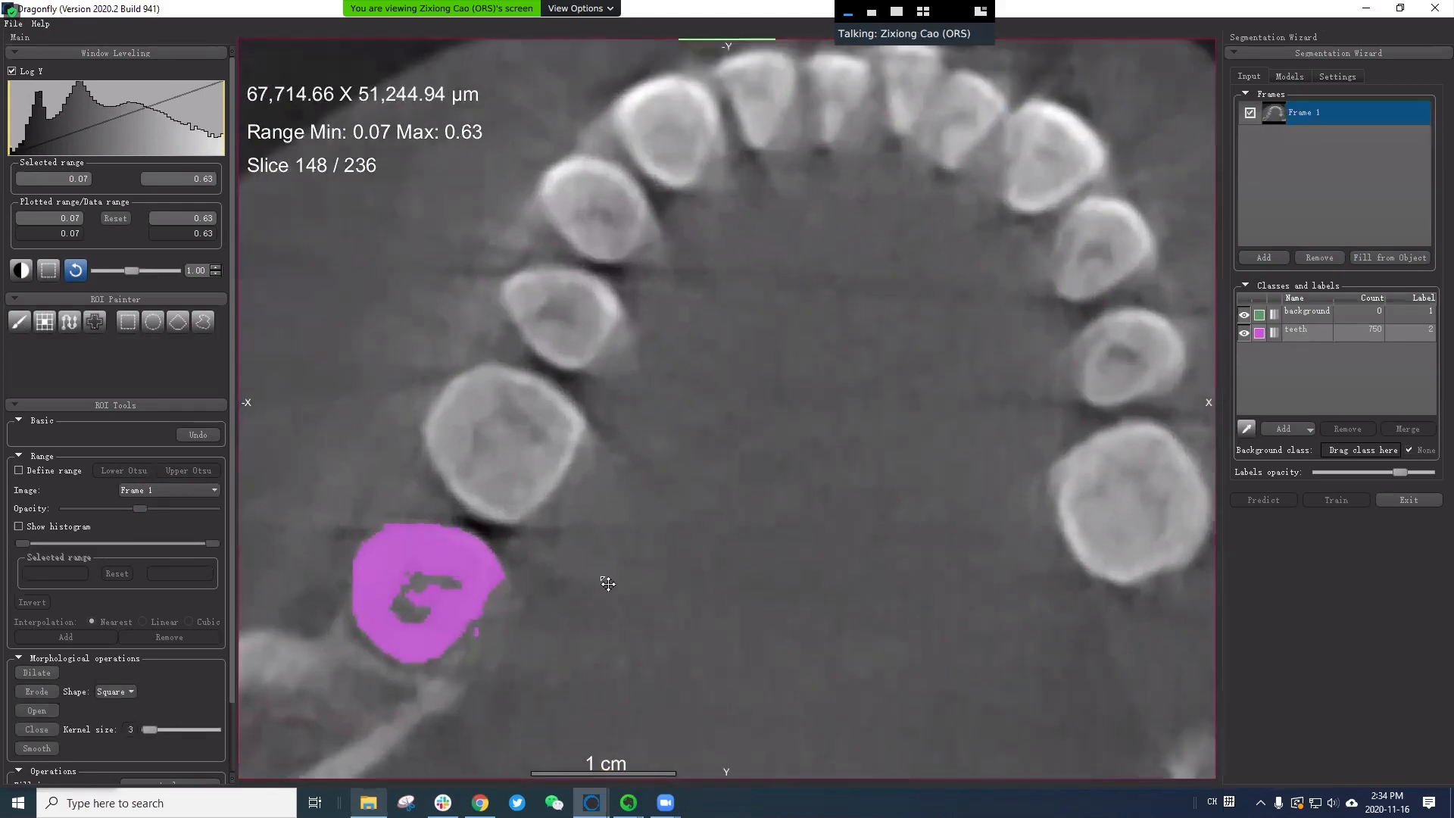
pyautogui.moveTo(603, 581); pyautogui.dragTo(604, 552, button='middle')
pyautogui.moveTo(834, 578); pyautogui.dragTo(851, 493, button='right')
pyautogui.scroll(-1, 788, 526)
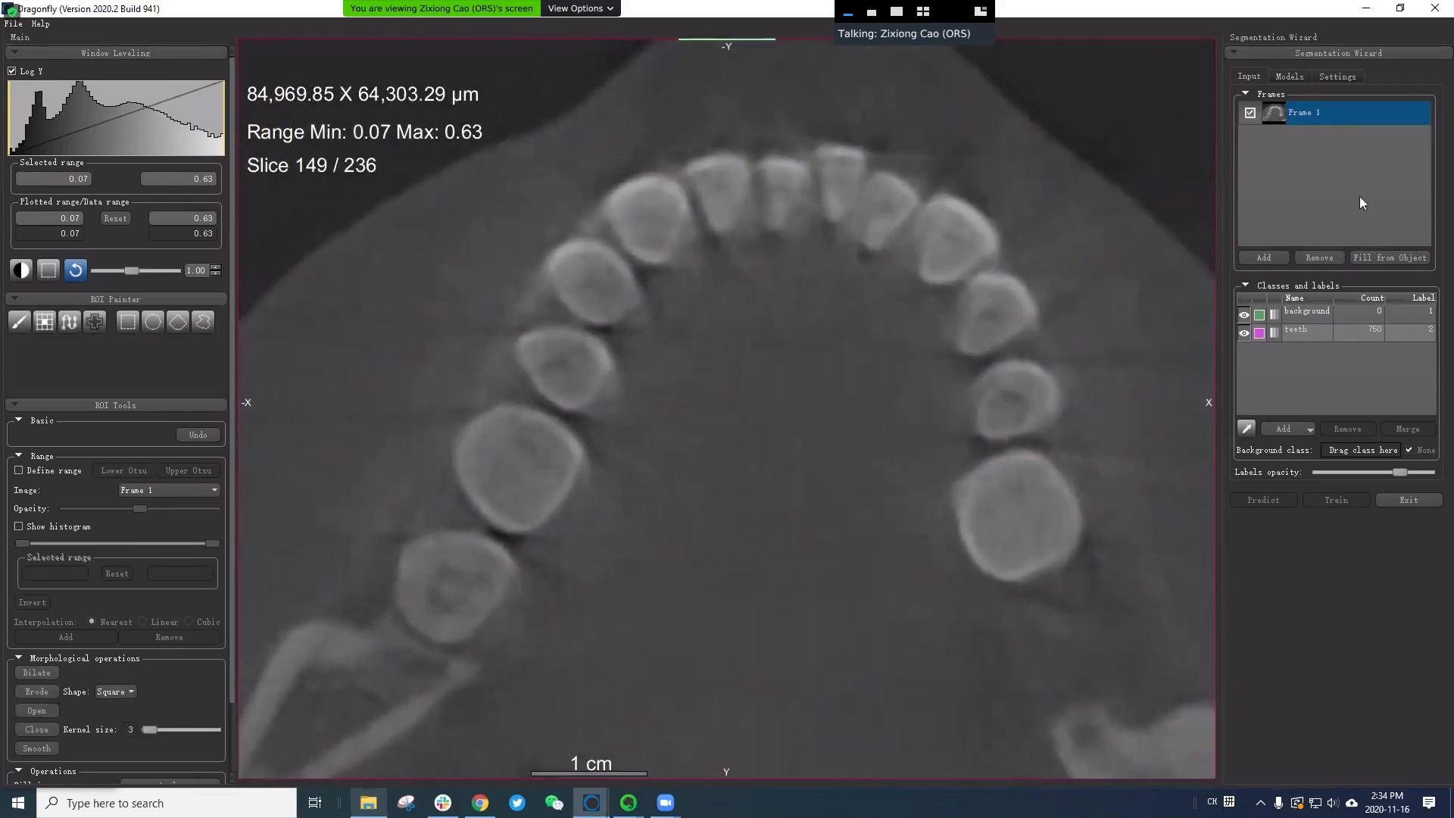
pyautogui.click(1349, 117)
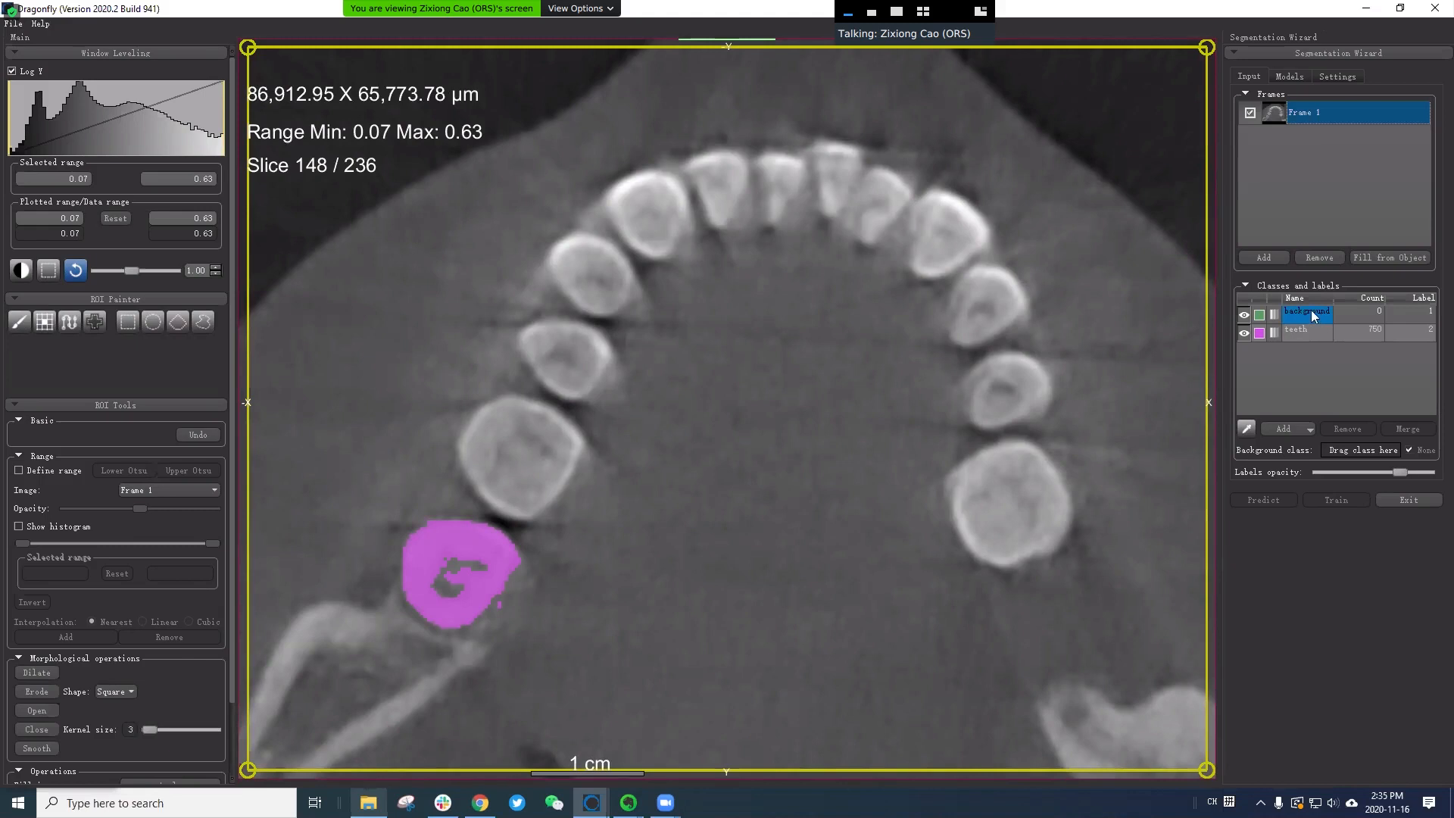
pyautogui.click(1313, 336)
pyautogui.click(25, 324)
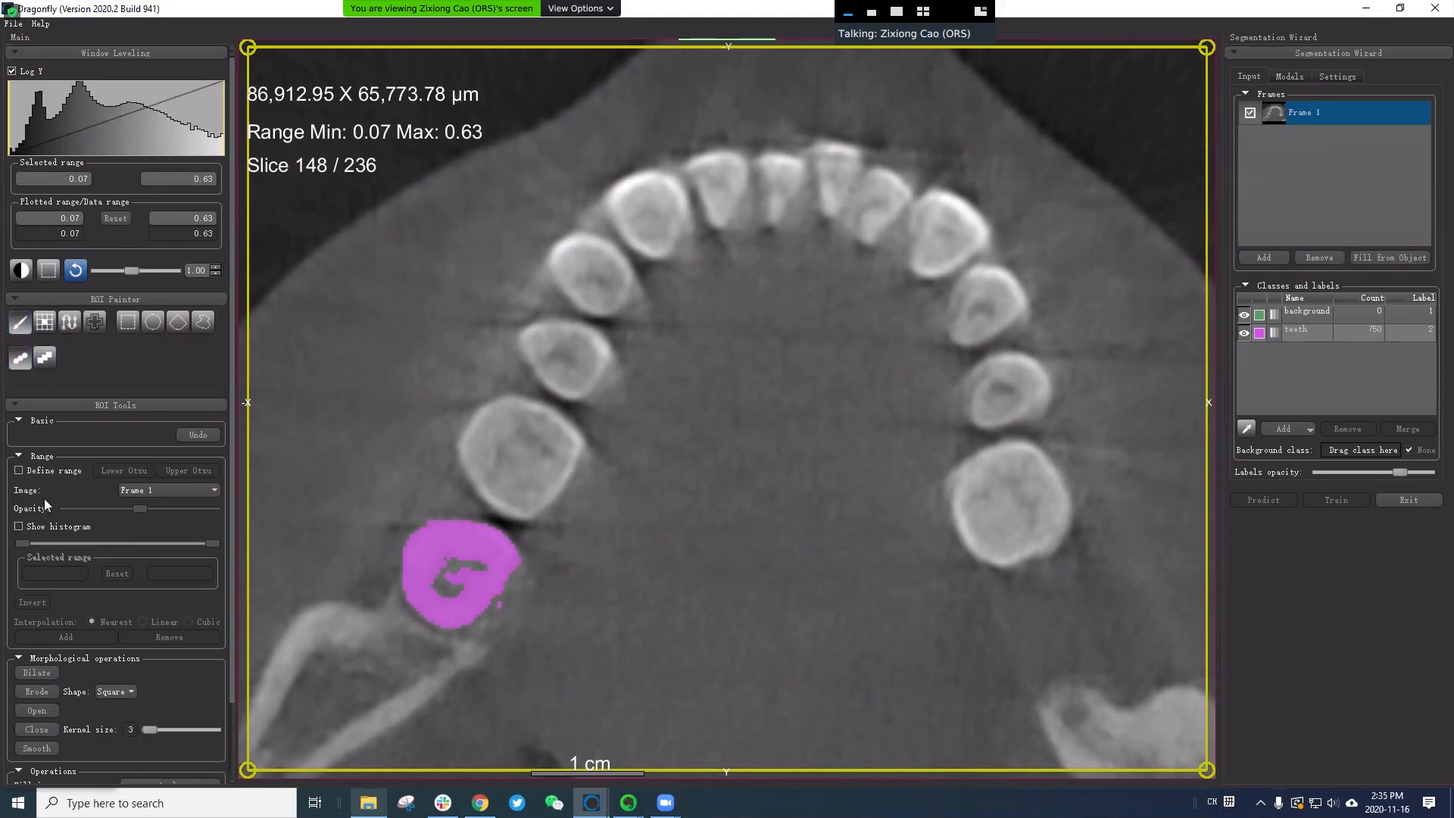
pyautogui.click(19, 471)
pyautogui.moveTo(563, 451)
pyautogui.mouseDown()
pyautogui.moveTo(530, 425)
pyautogui.moveTo(494, 473)
pyautogui.moveTo(520, 516)
pyautogui.moveTo(555, 506)
pyautogui.mouseUp()
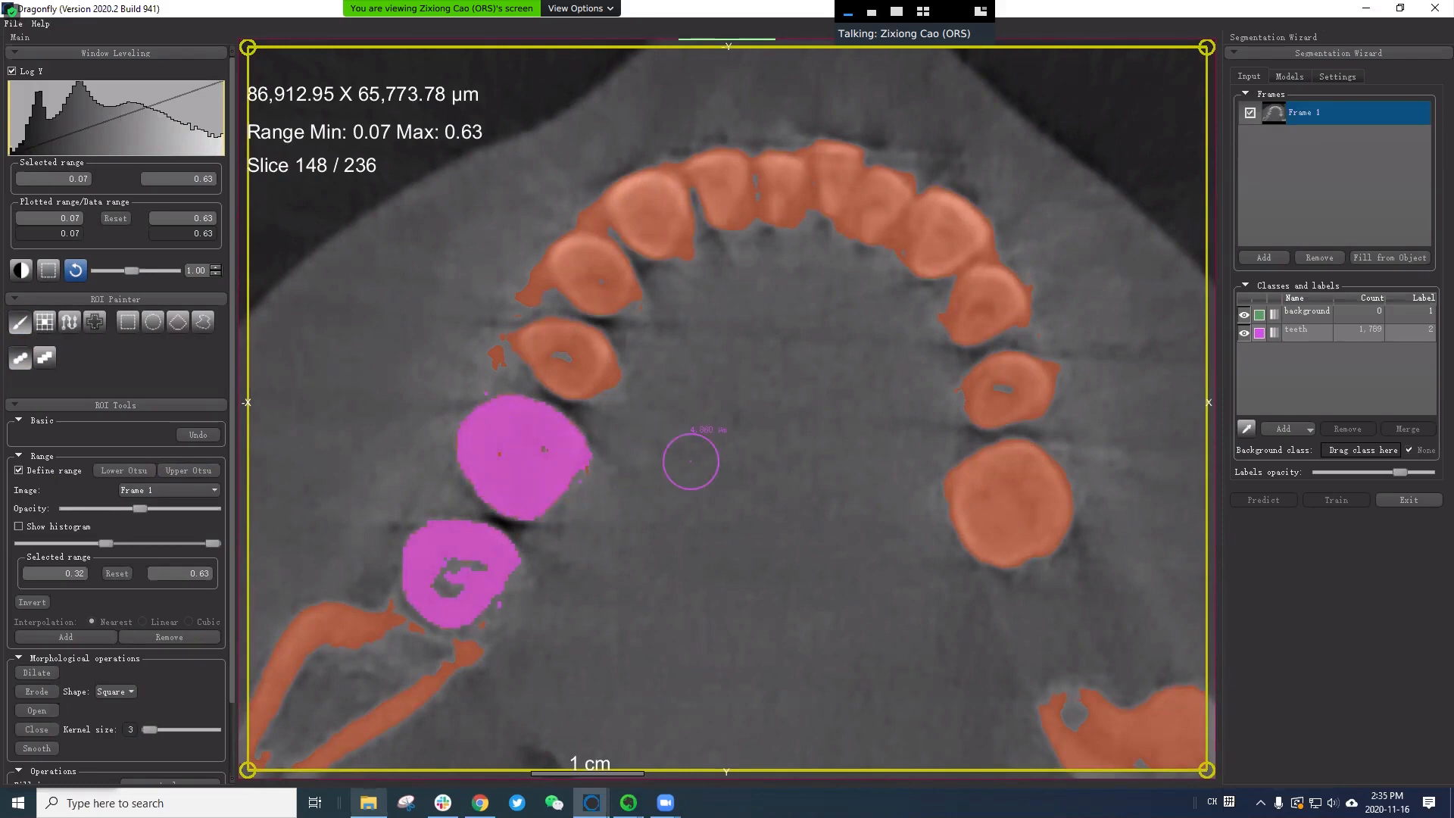
# Turn off the range limit and erase the stray teeth pixels around the edges of the two painted molars.
pyautogui.scroll(2, 689, 466)
pyautogui.moveTo(587, 503); pyautogui.dragTo(702, 521, button='middle')
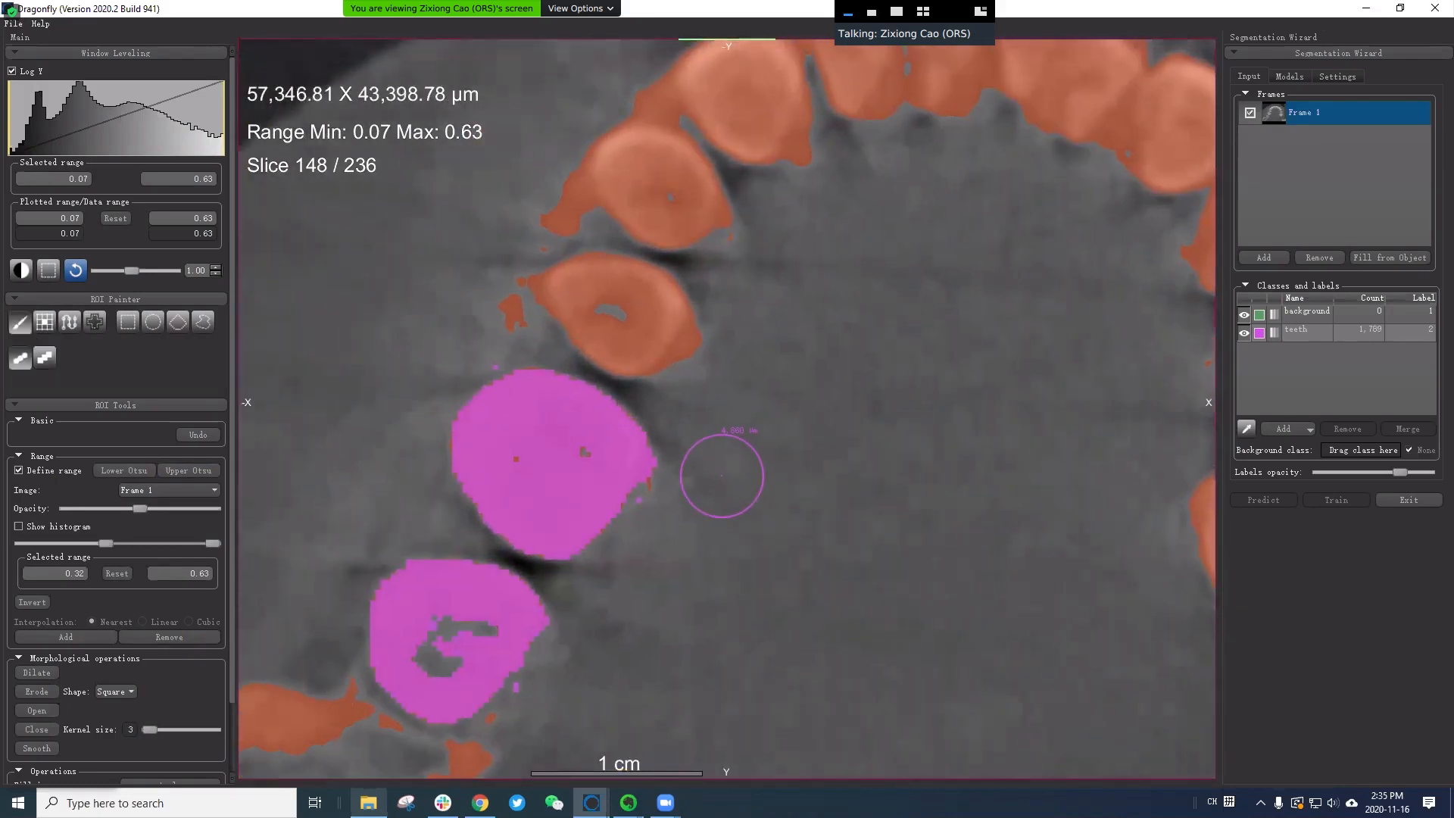
pyautogui.click(18, 470)
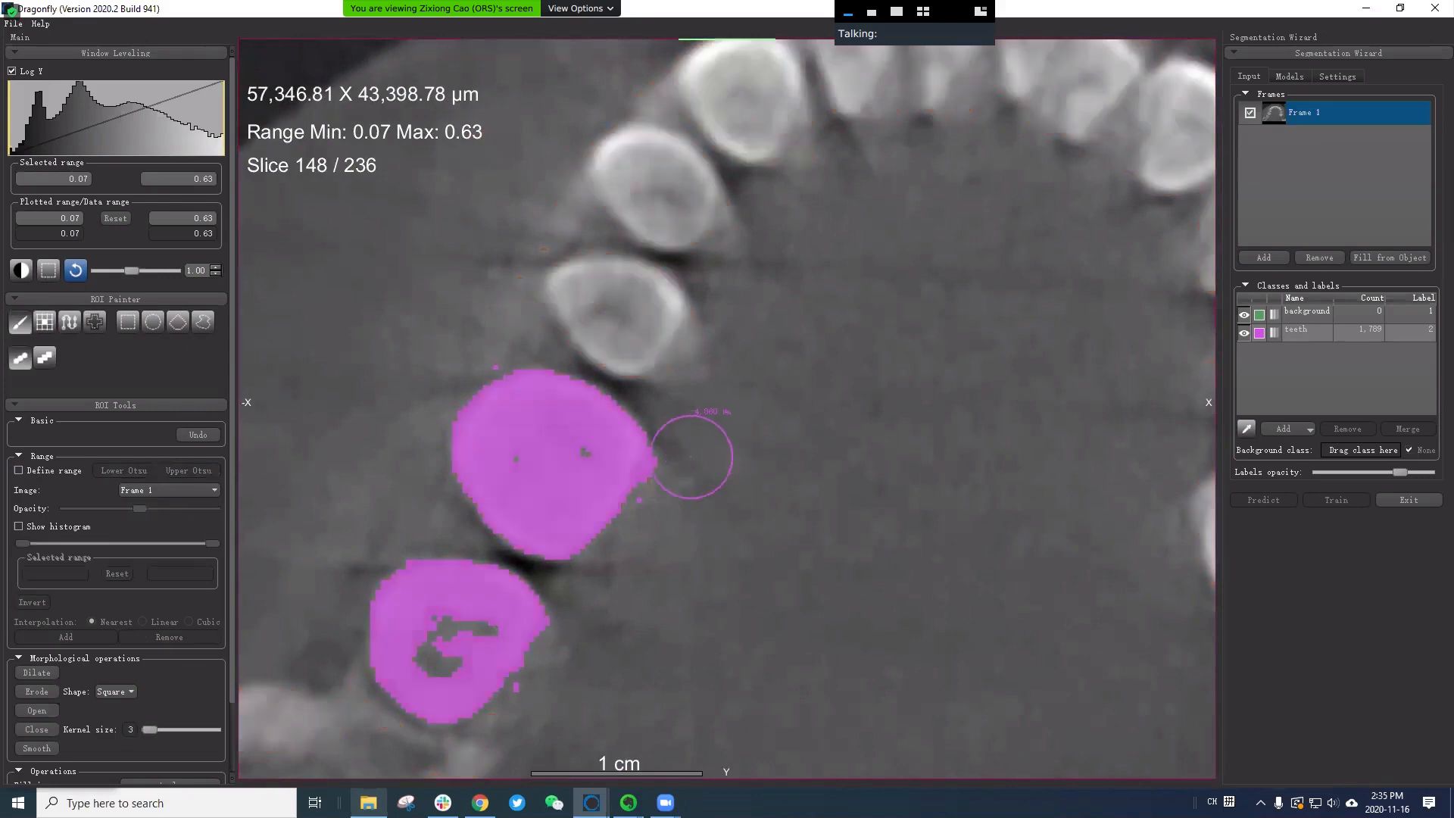
pyautogui.keyDown('shift'); pyautogui.click(676, 504); pyautogui.keyUp('shift')
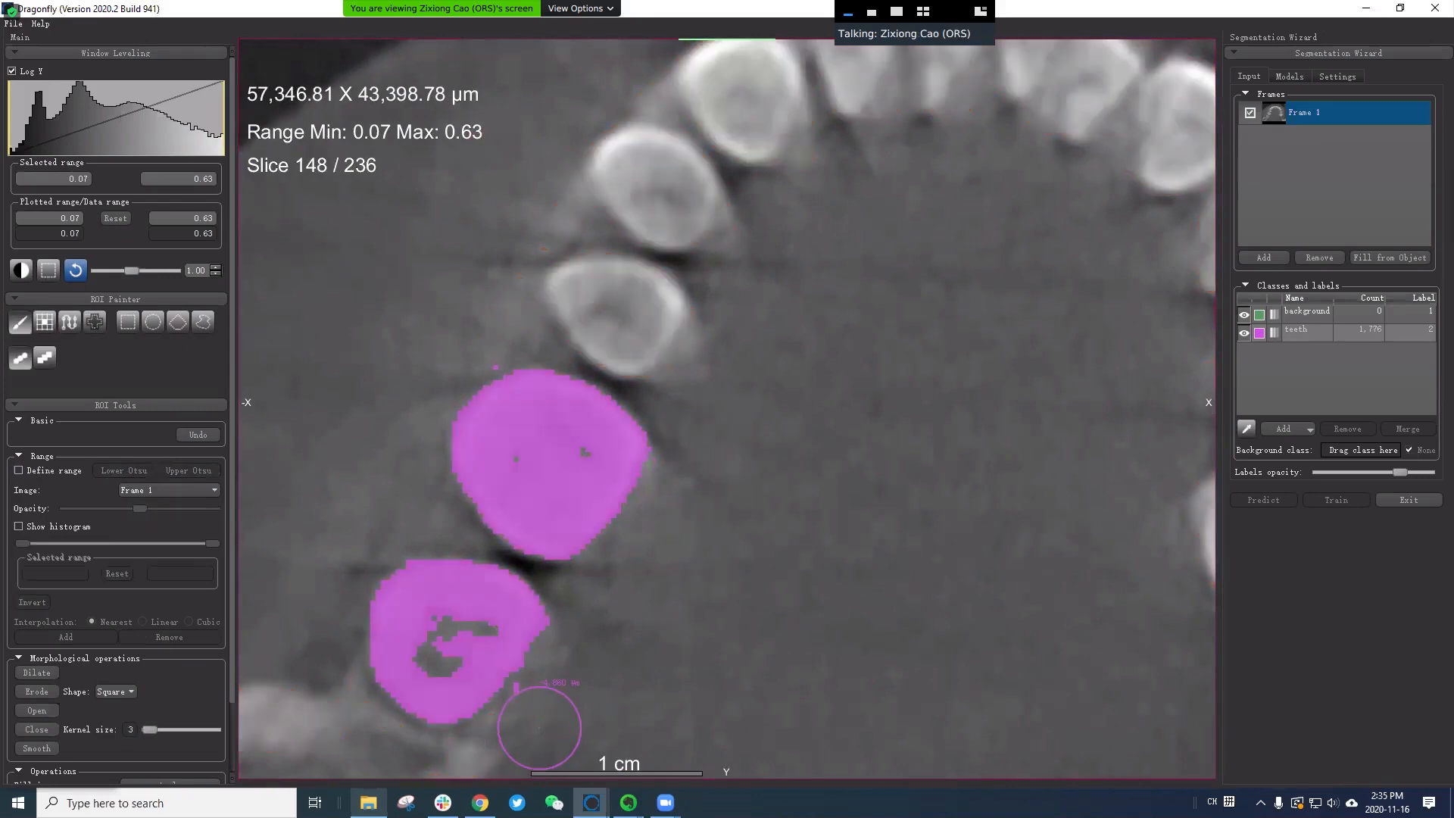
pyautogui.keyDown('shift'); pyautogui.click(538, 709); pyautogui.keyUp('shift')
pyautogui.keyDown('shift'); pyautogui.click(485, 348); pyautogui.keyUp('shift')
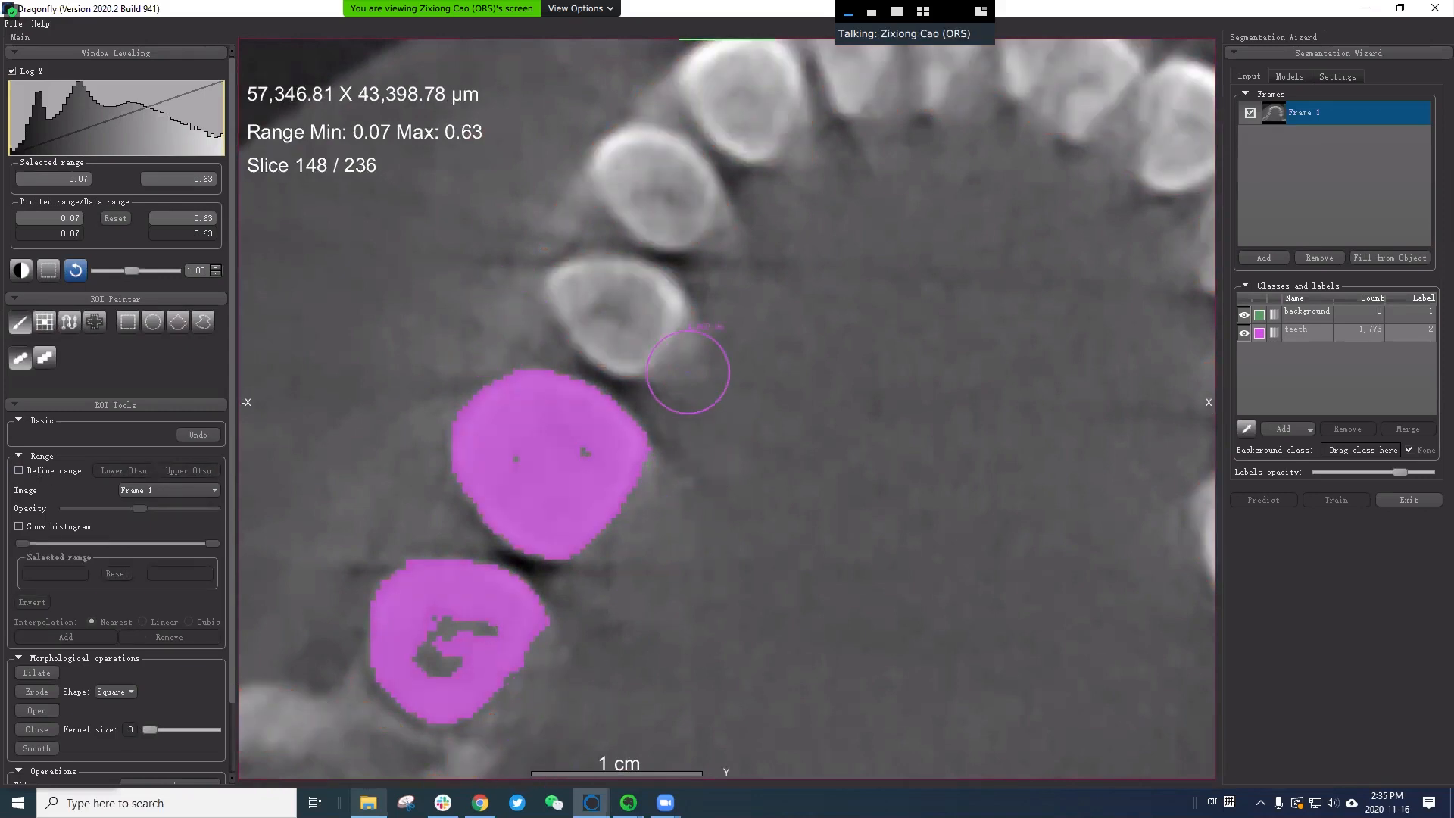
# Re-enable the defined range and raise its lower limit to 0.35 for the remaining teeth.
pyautogui.moveTo(750, 483); pyautogui.dragTo(707, 585, button='middle')
pyautogui.click(54, 470)
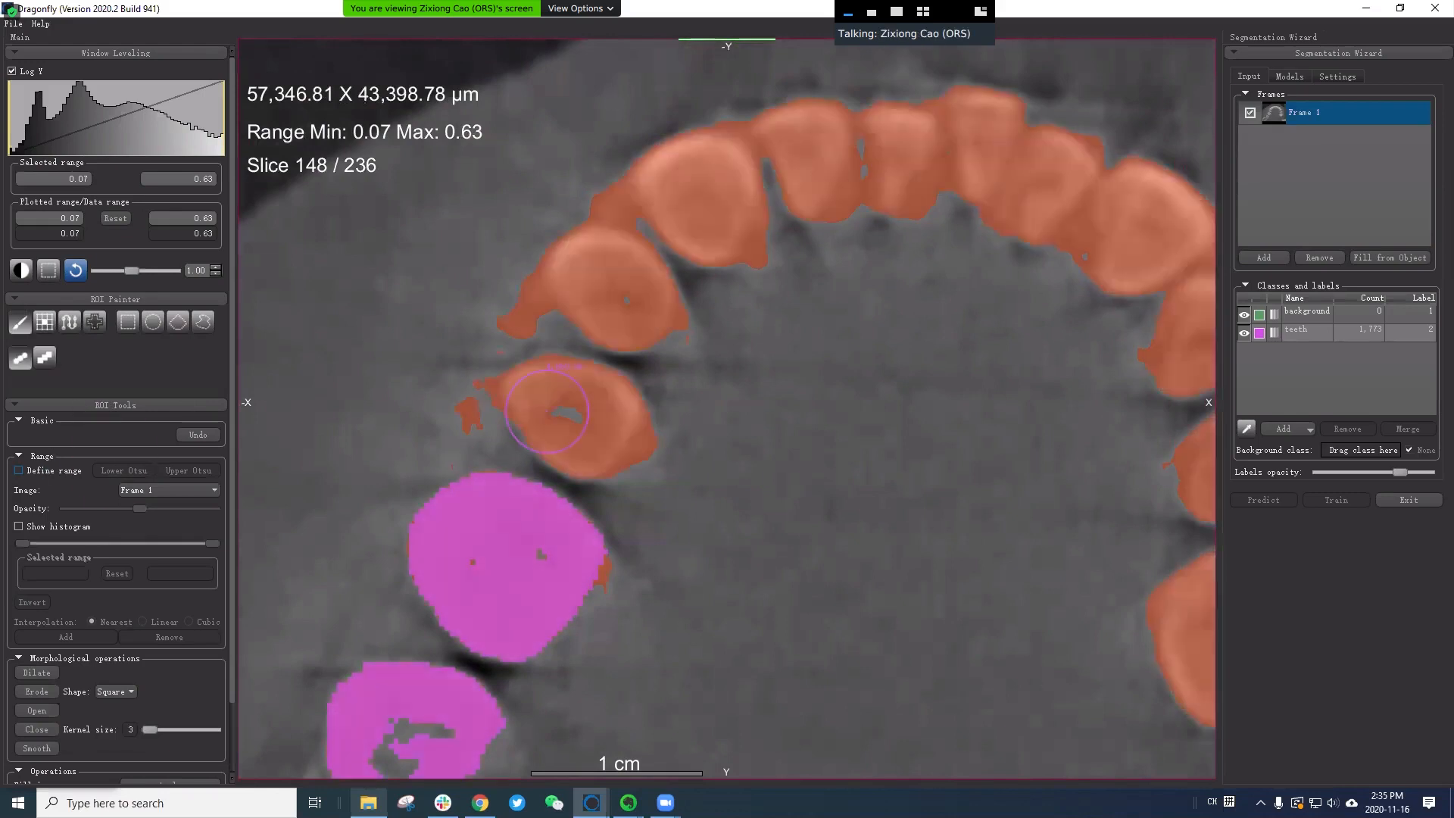
pyautogui.moveTo(772, 303); pyautogui.dragTo(734, 389, button='middle')
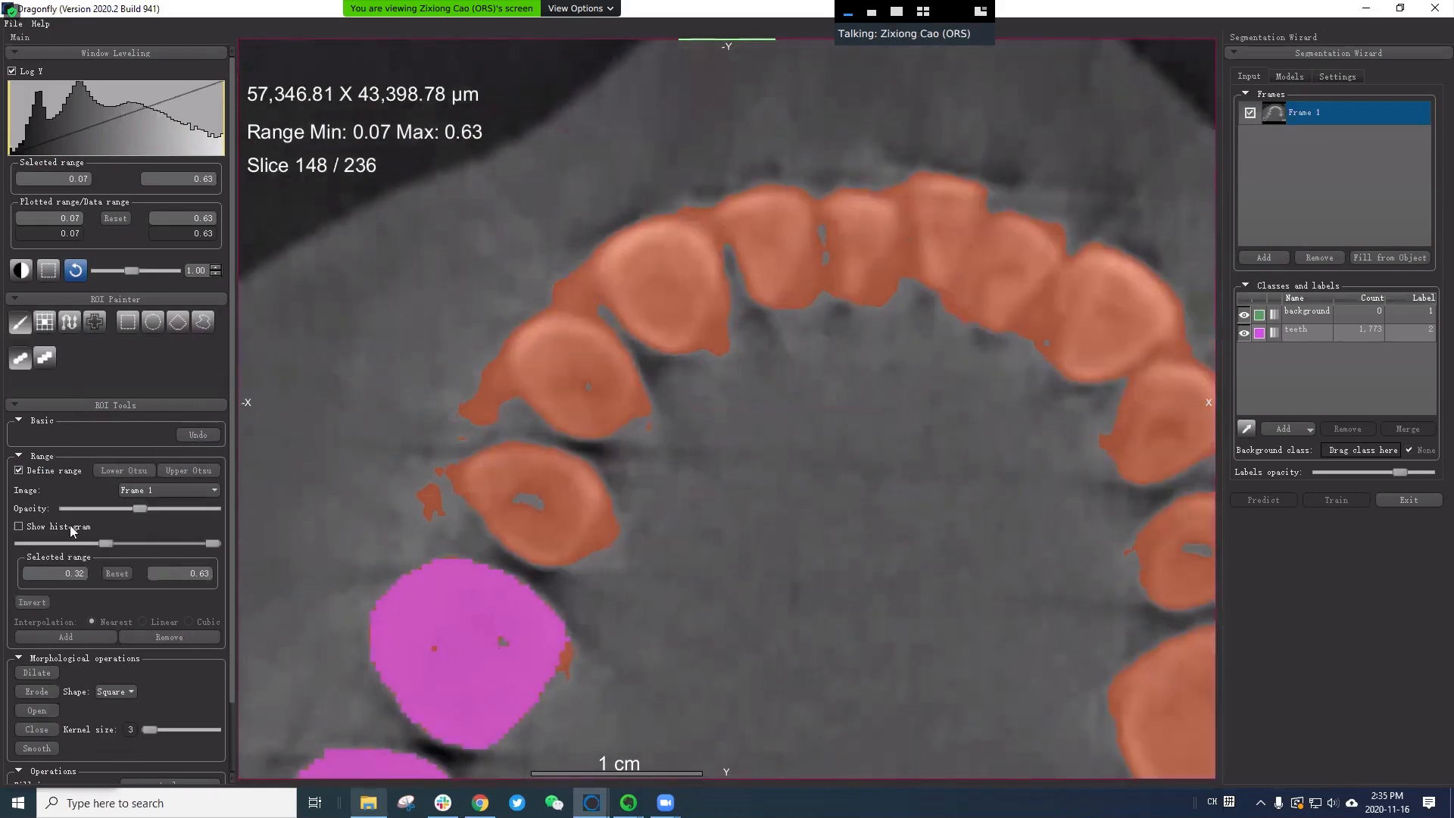
pyautogui.moveTo(107, 543); pyautogui.dragTo(122, 543)
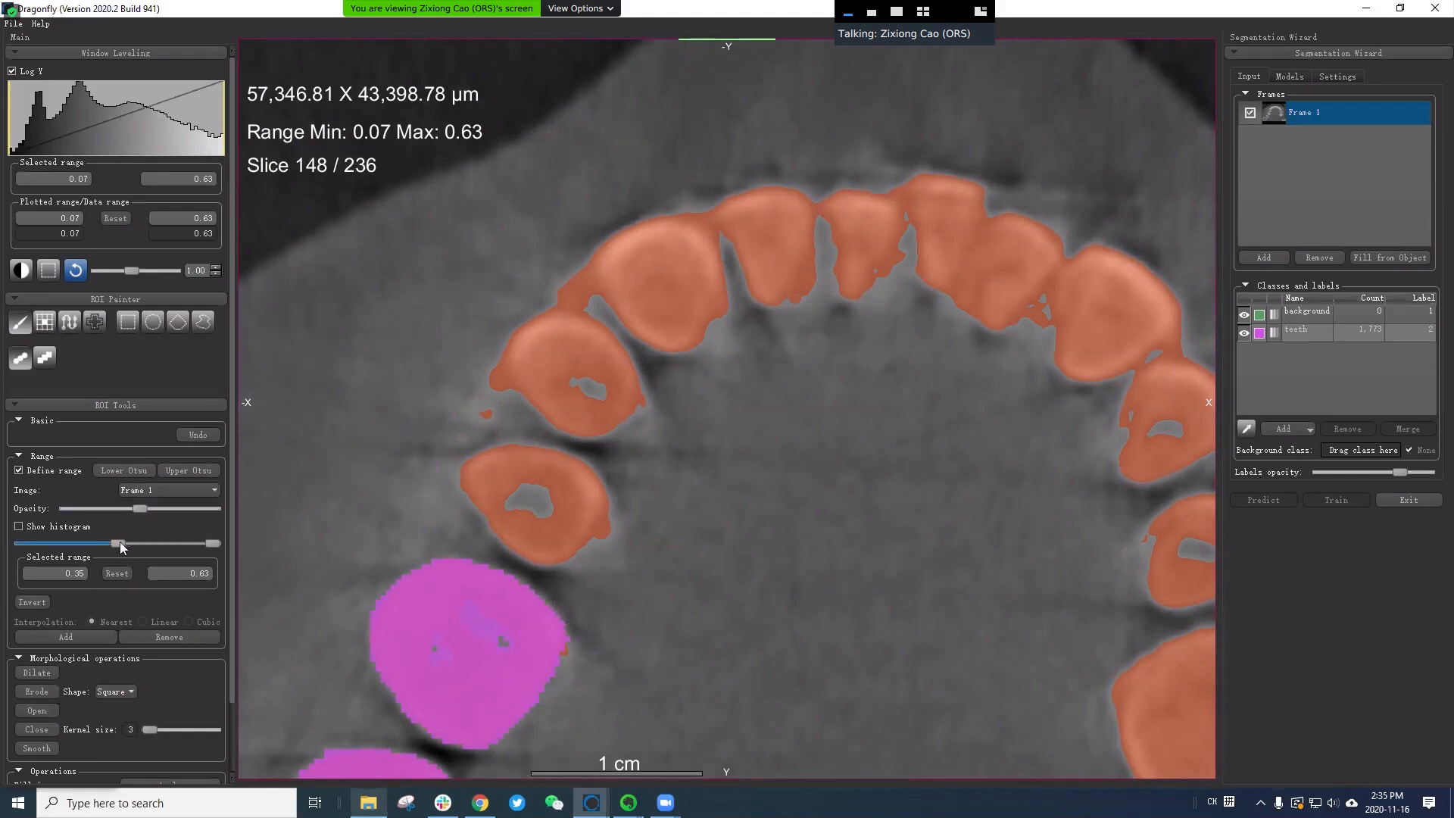
# Raise the lower range limit to 0.37 and paint the first premolar beside the labeled molars as teeth.
pyautogui.moveTo(120, 543); pyautogui.dragTo(124, 543)
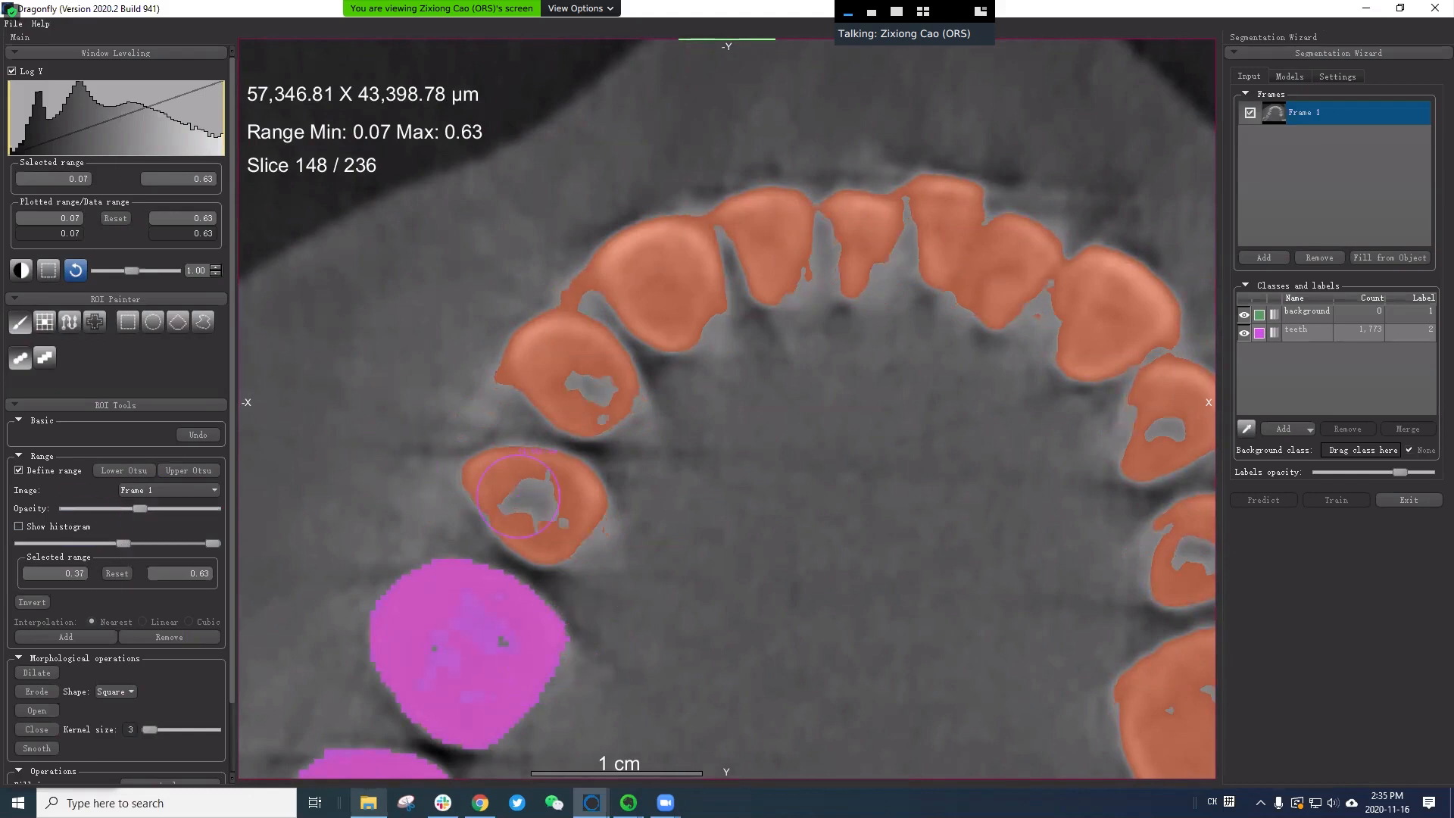
pyautogui.moveTo(518, 496)
pyautogui.mouseDown()
pyautogui.moveTo(489, 455)
pyautogui.moveTo(572, 454)
pyautogui.moveTo(606, 492)
pyautogui.moveTo(517, 530)
pyautogui.moveTo(565, 483)
pyautogui.mouseUp()
pyautogui.moveTo(655, 469); pyautogui.dragTo(651, 553, button='middle')
# Set the lower range limit to 0.36 and paint the next unlabeled tooth toward the front as teeth.
pyautogui.moveTo(123, 543); pyautogui.dragTo(131, 543)
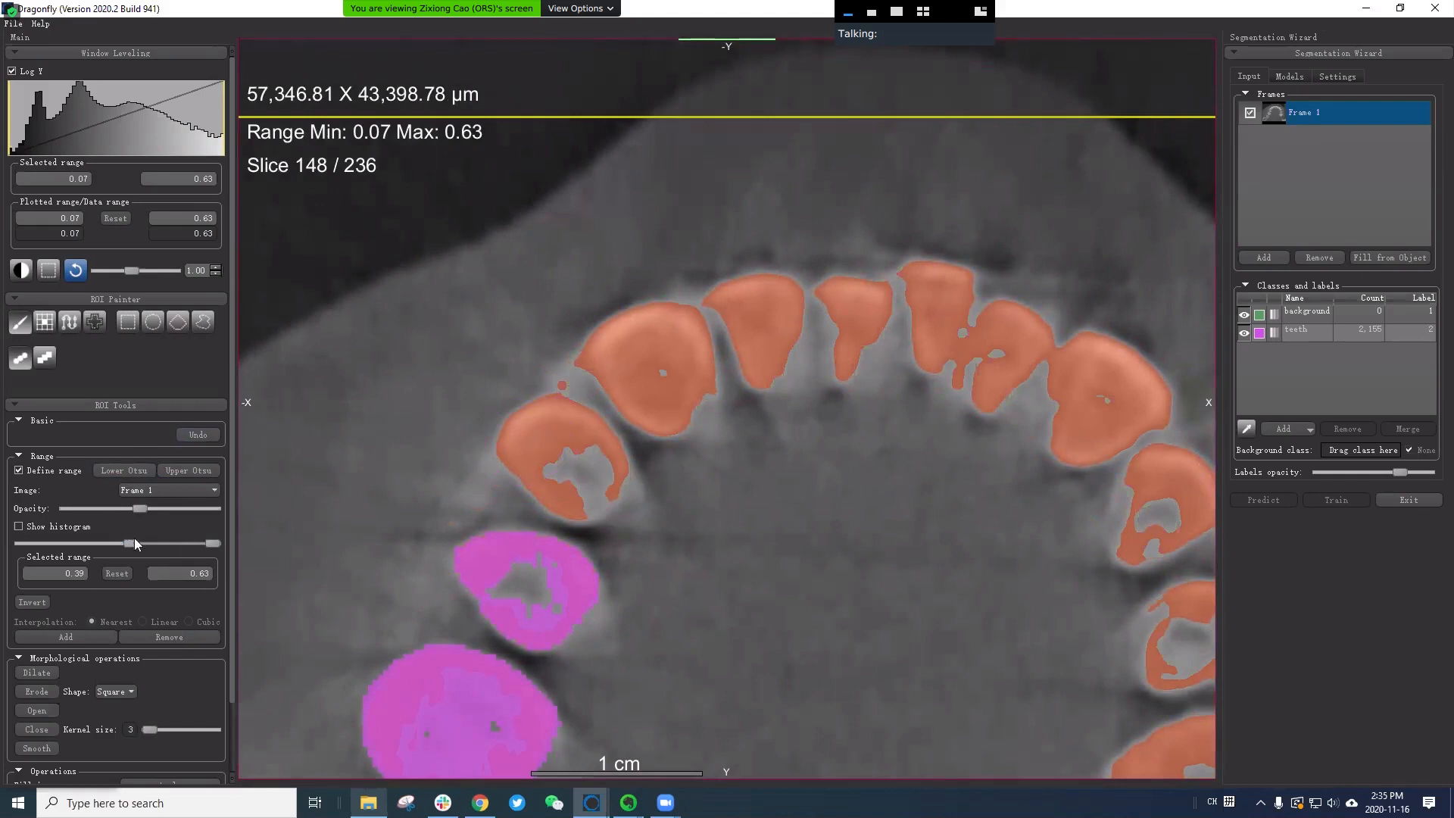
pyautogui.moveTo(134, 538); pyautogui.dragTo(121, 548)
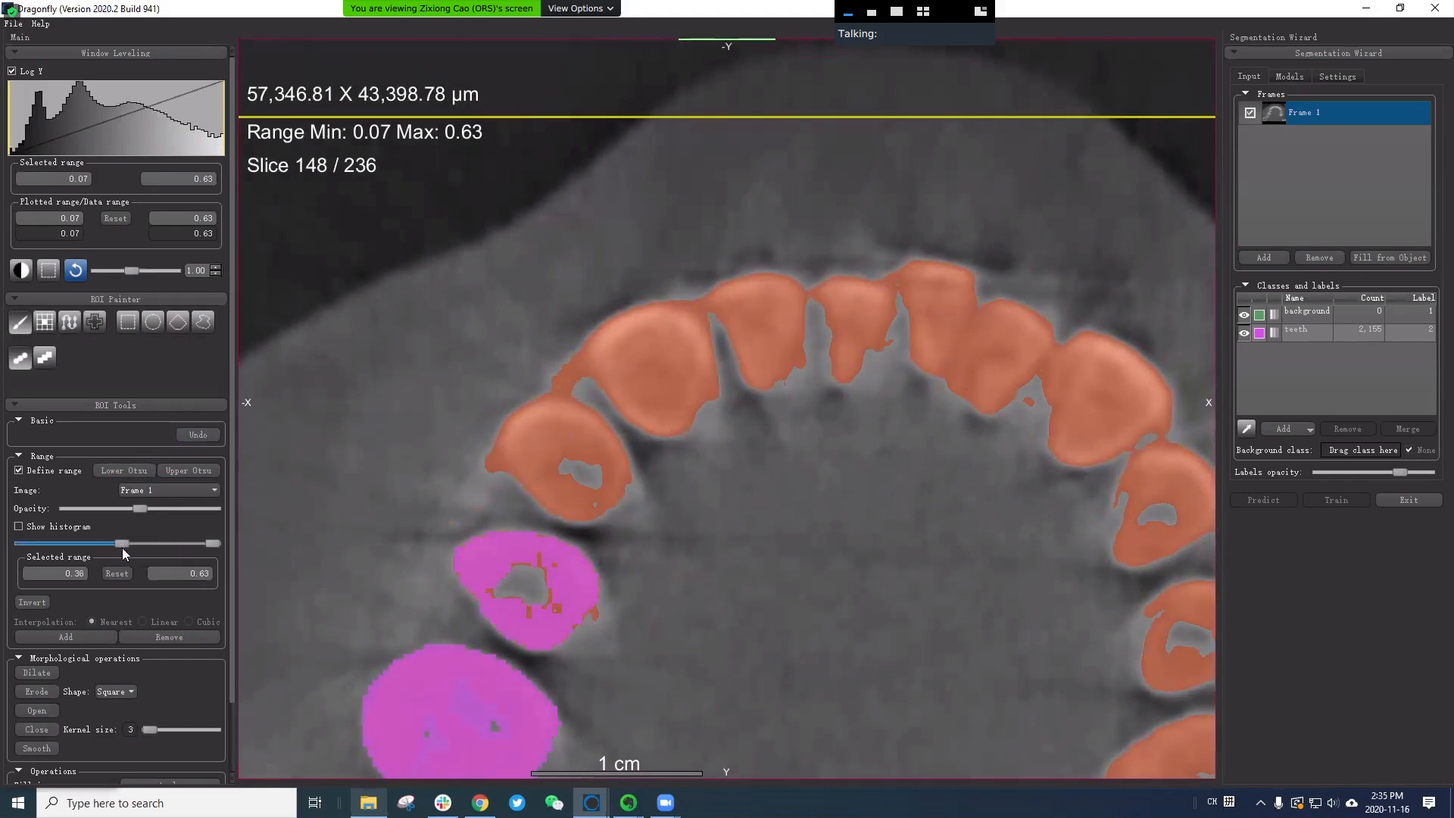
pyautogui.keyDown('ctrl'); pyautogui.moveTo(539, 440); pyautogui.dragTo(578, 471); pyautogui.keyUp('ctrl')
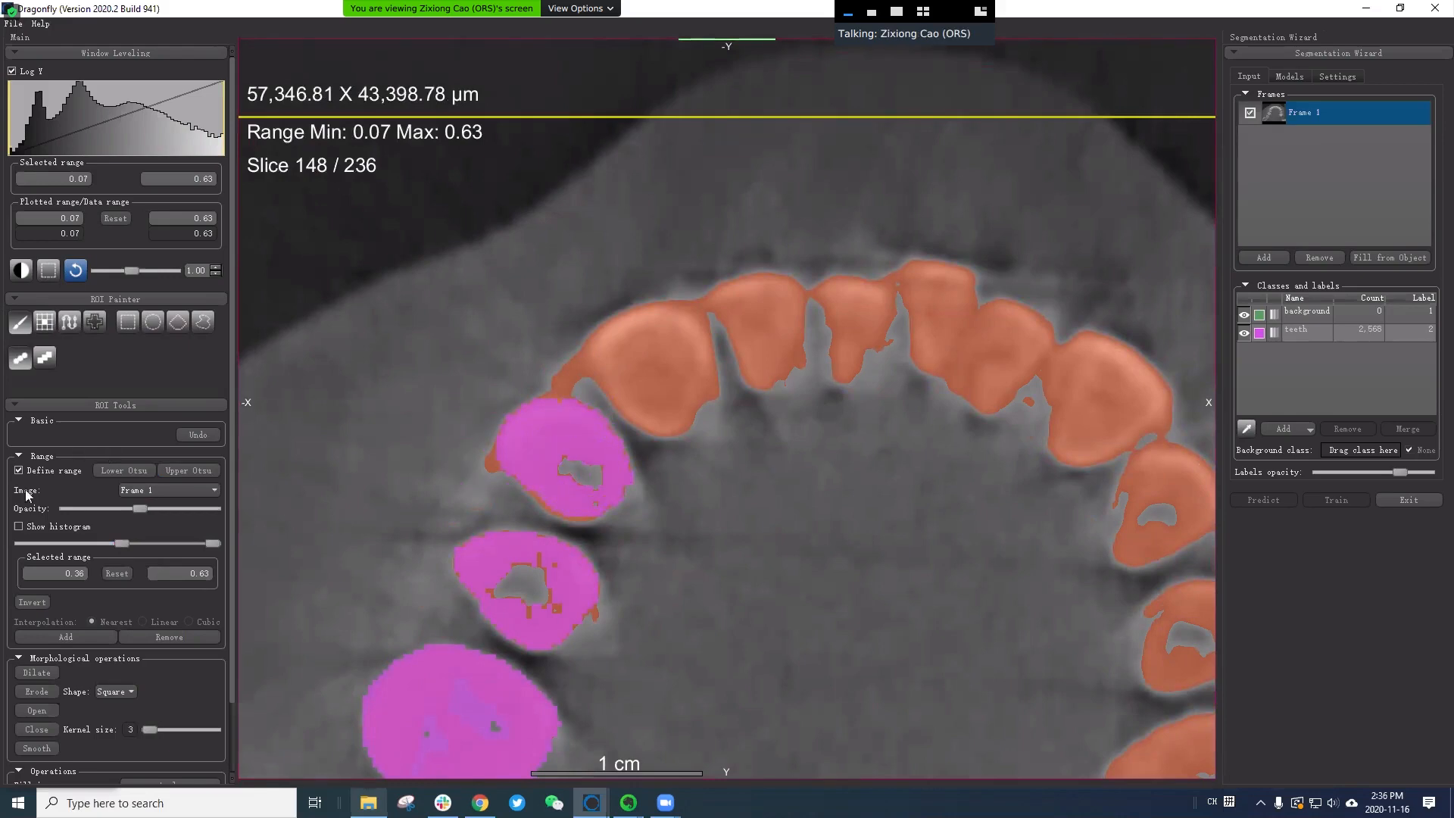
# Turn off the range limit and fill the inner areas of the painted teeth on slice 148.
pyautogui.click(52, 472)
pyautogui.moveTo(704, 507); pyautogui.dragTo(765, 621, button='right')
pyautogui.scroll(1, 765, 620)
pyautogui.moveTo(765, 620); pyautogui.dragTo(793, 486, button='middle')
pyautogui.scroll(3, 792, 485)
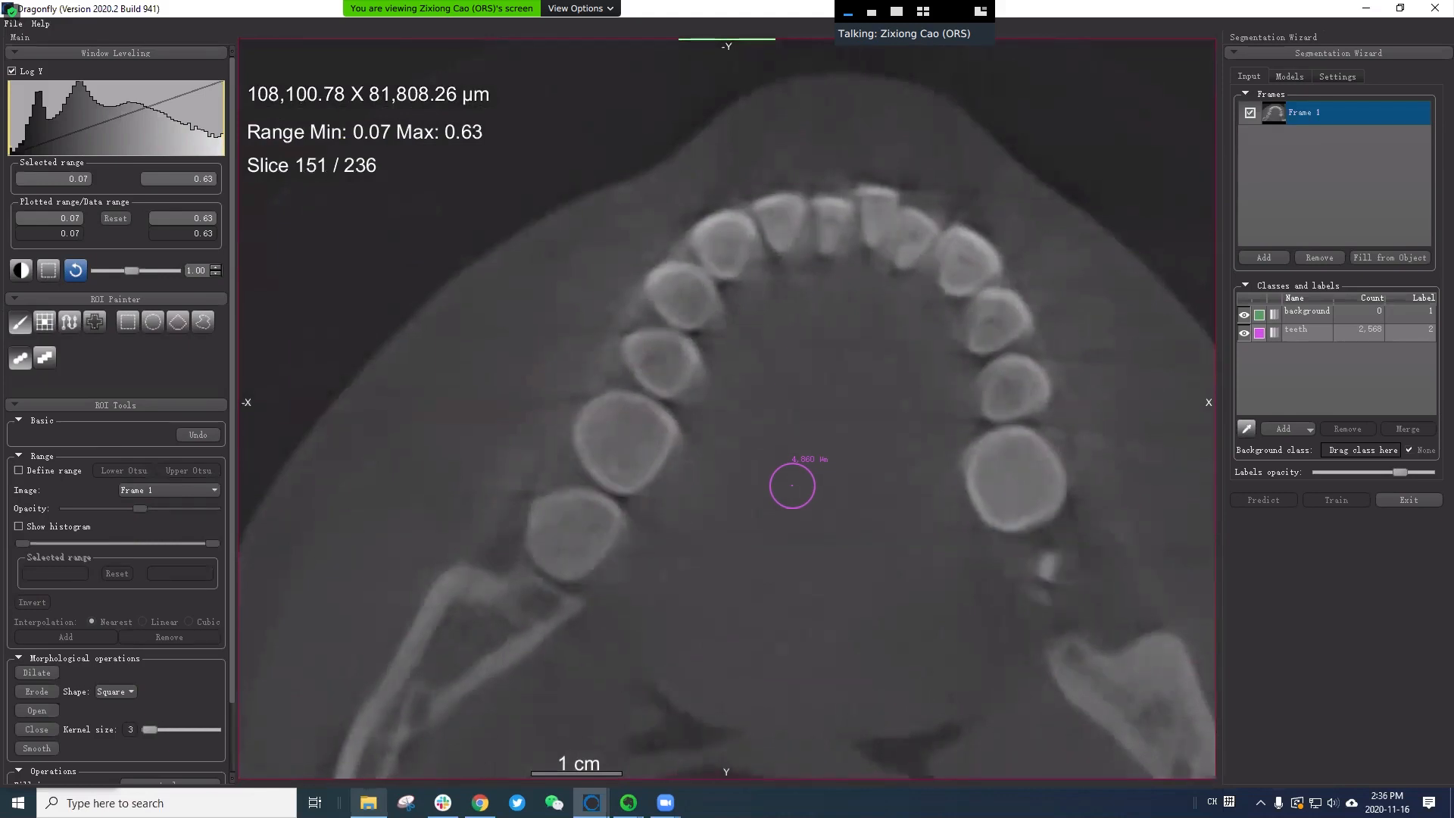
pyautogui.scroll(-4, 792, 486)
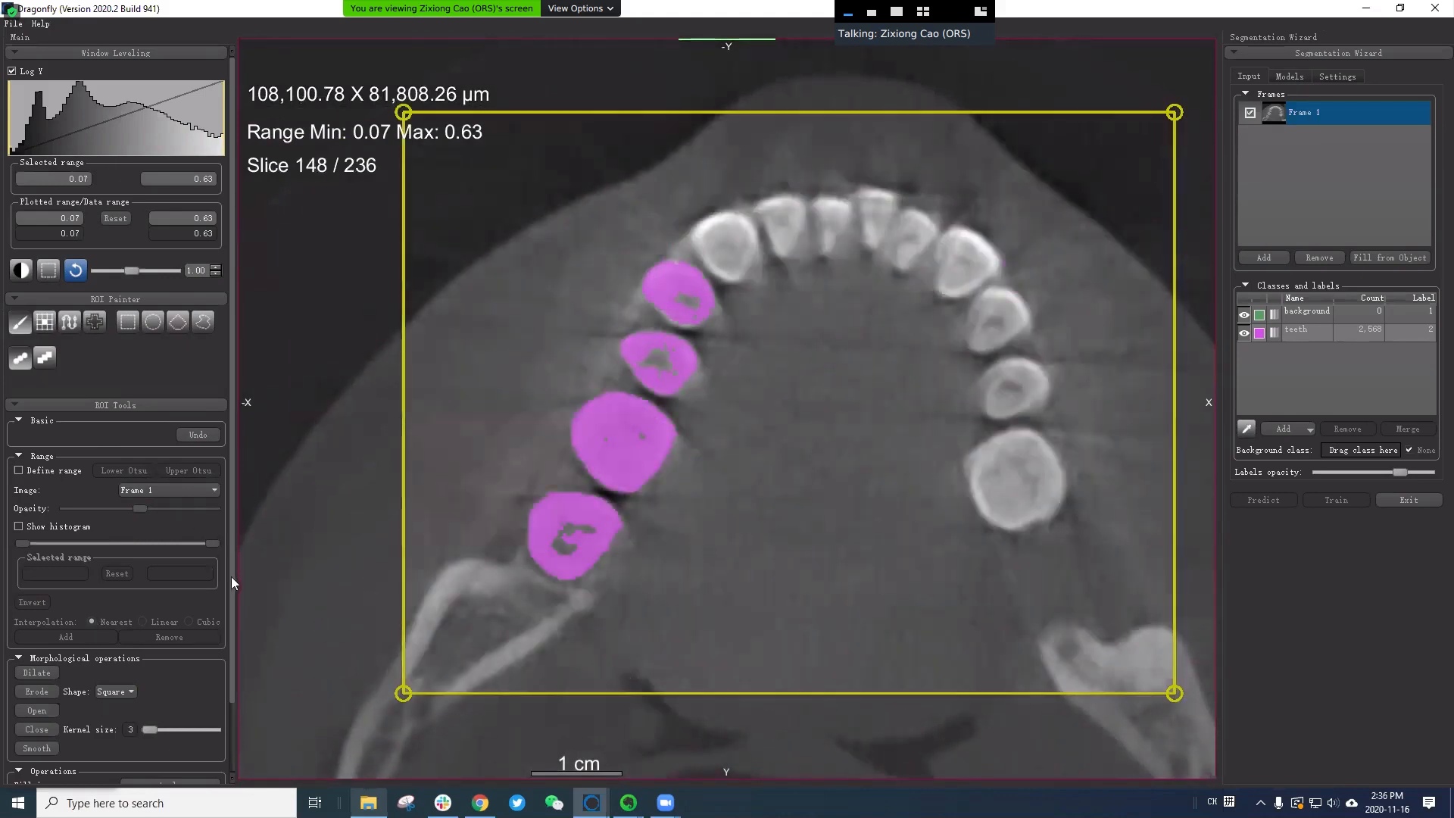
pyautogui.scroll(-2, 218, 676)
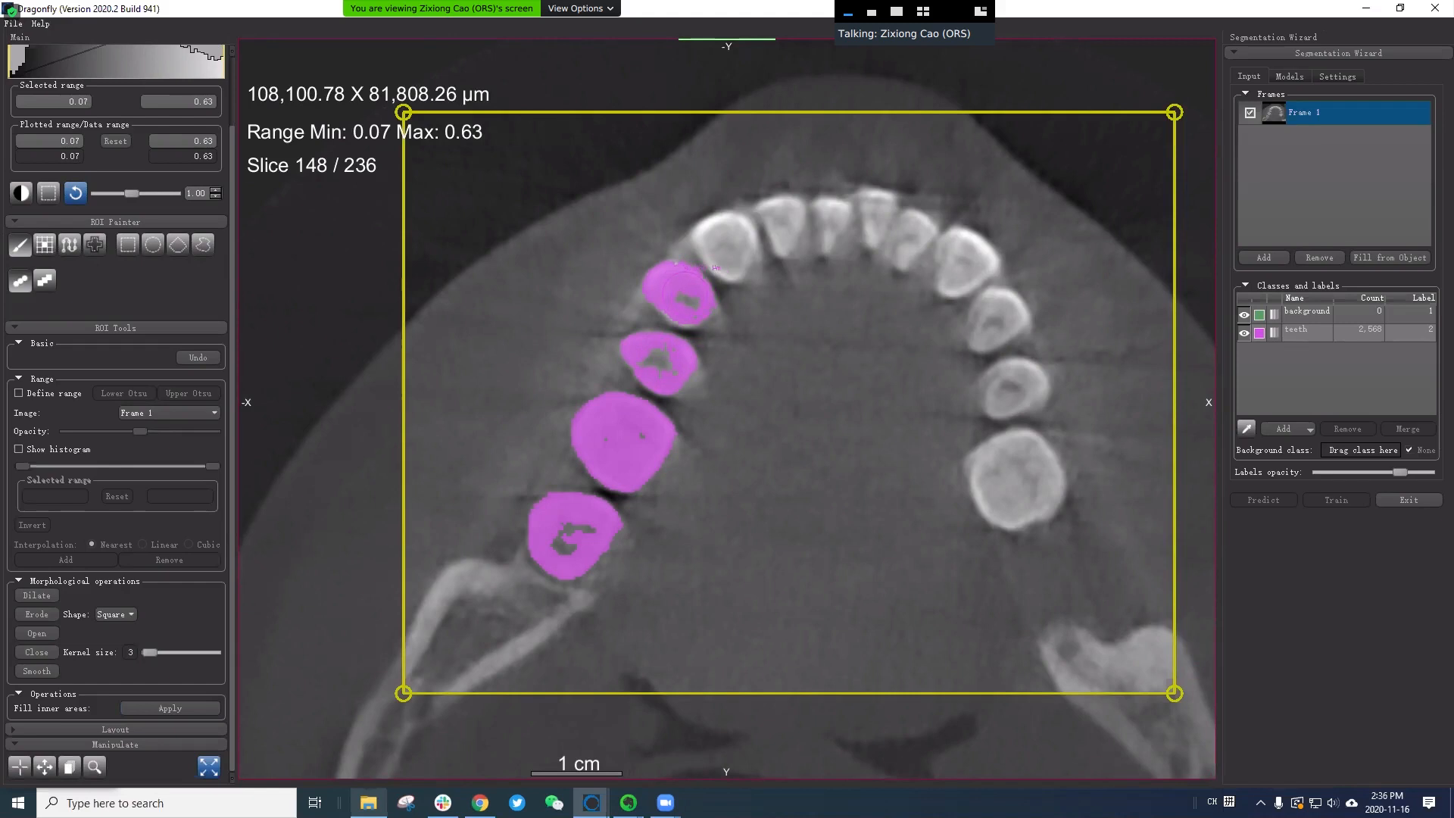
pyautogui.click(155, 708)
# Examine the filled teeth labels up close and against the rest of the dental arch on slice 148.
pyautogui.scroll(3, 780, 464)
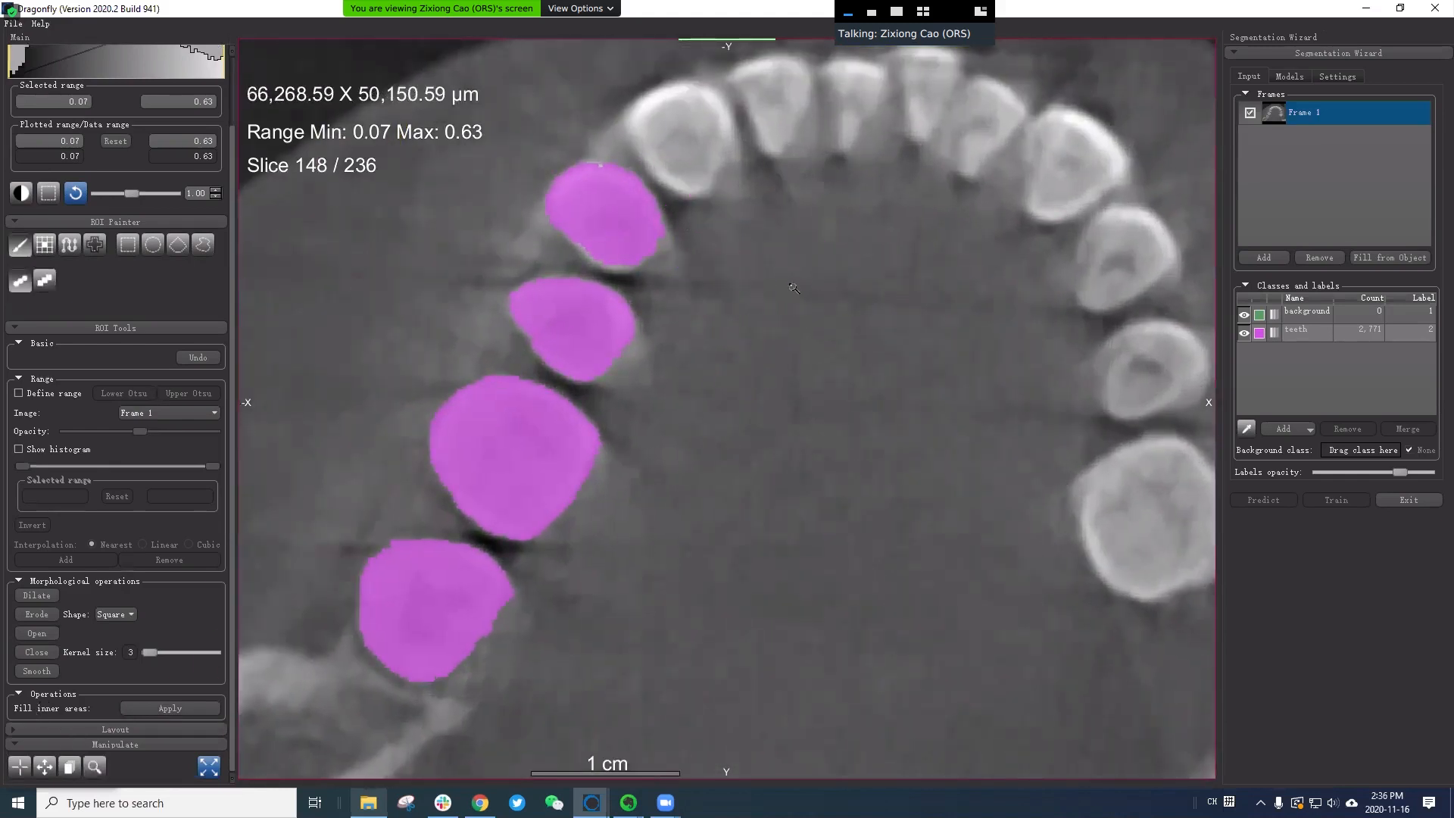
pyautogui.scroll(1, 790, 296)
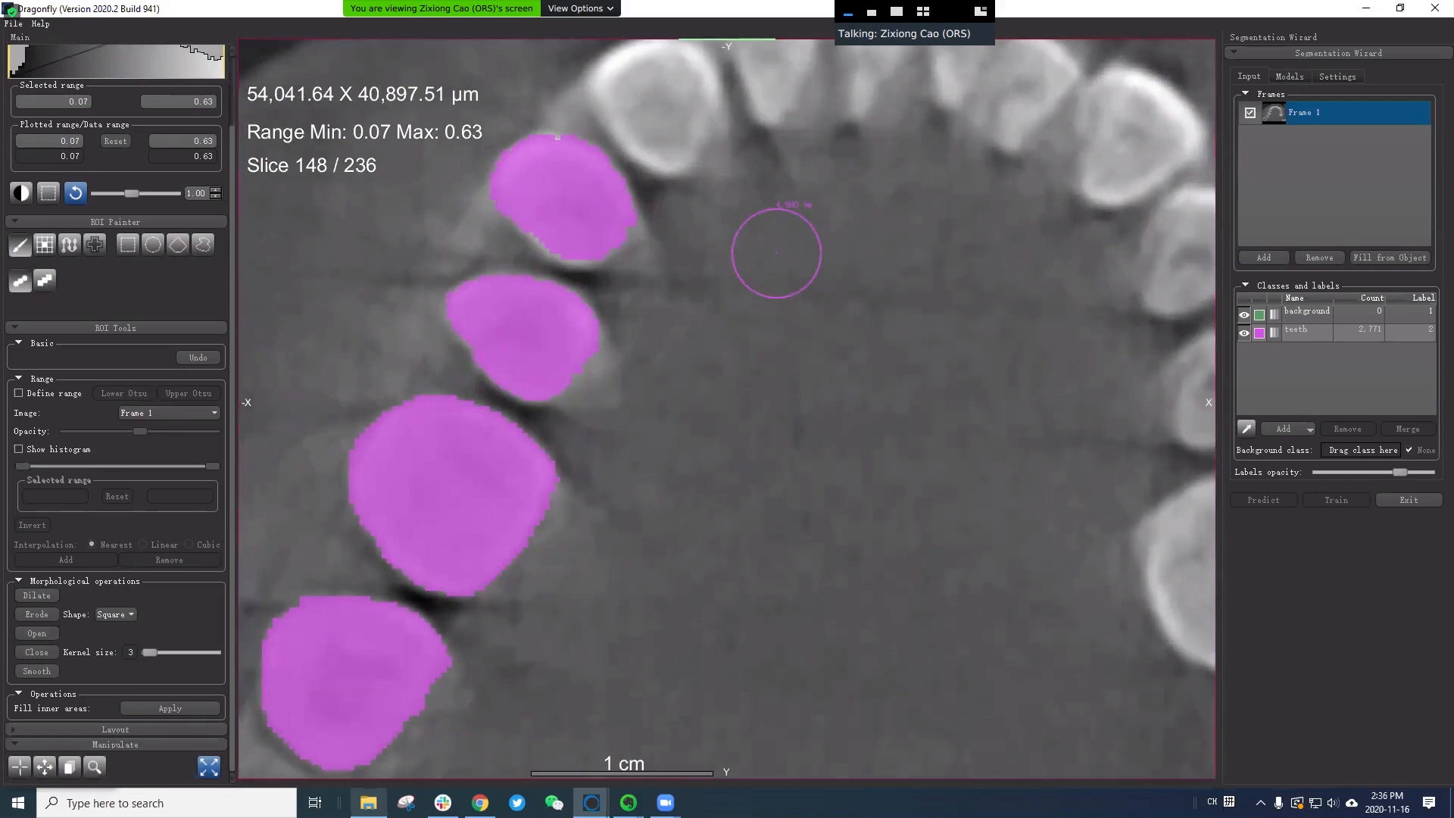
pyautogui.moveTo(790, 275); pyautogui.dragTo(772, 424, button='middle')
pyautogui.scroll(-3, 1063, 511)
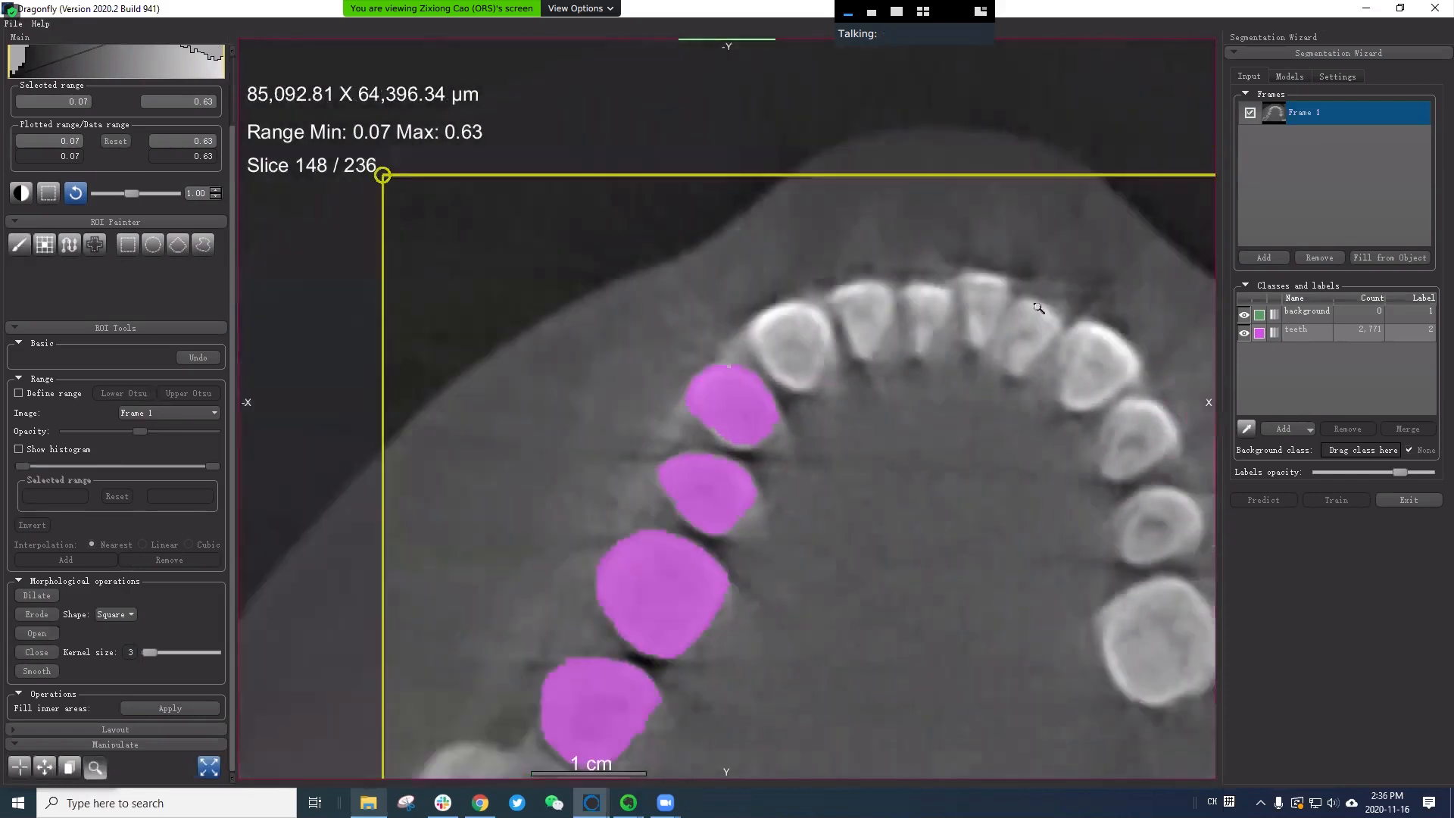
pyautogui.moveTo(867, 457); pyautogui.dragTo(738, 376, button='middle')
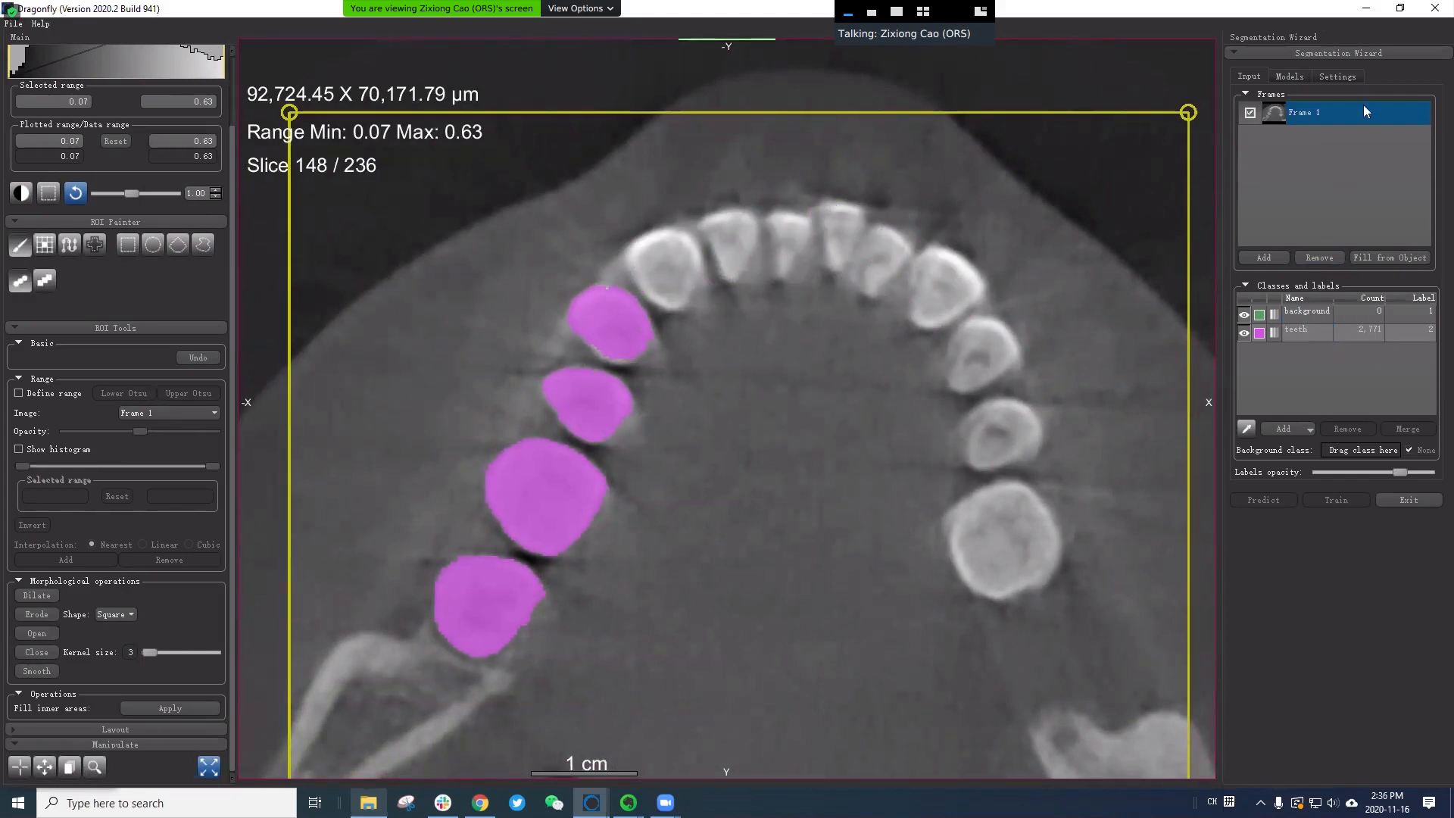
pyautogui.scroll(-2, 1059, 377)
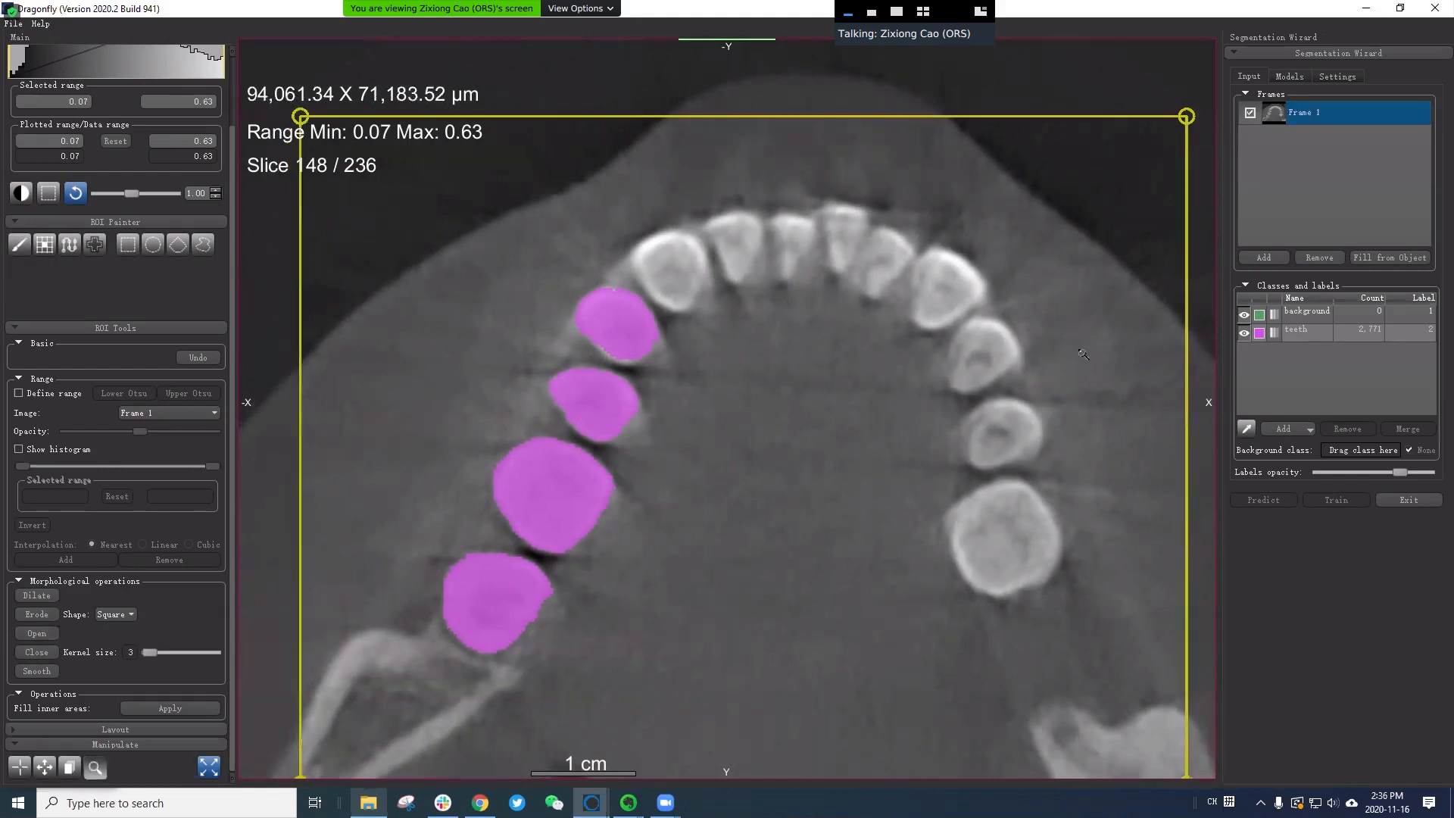
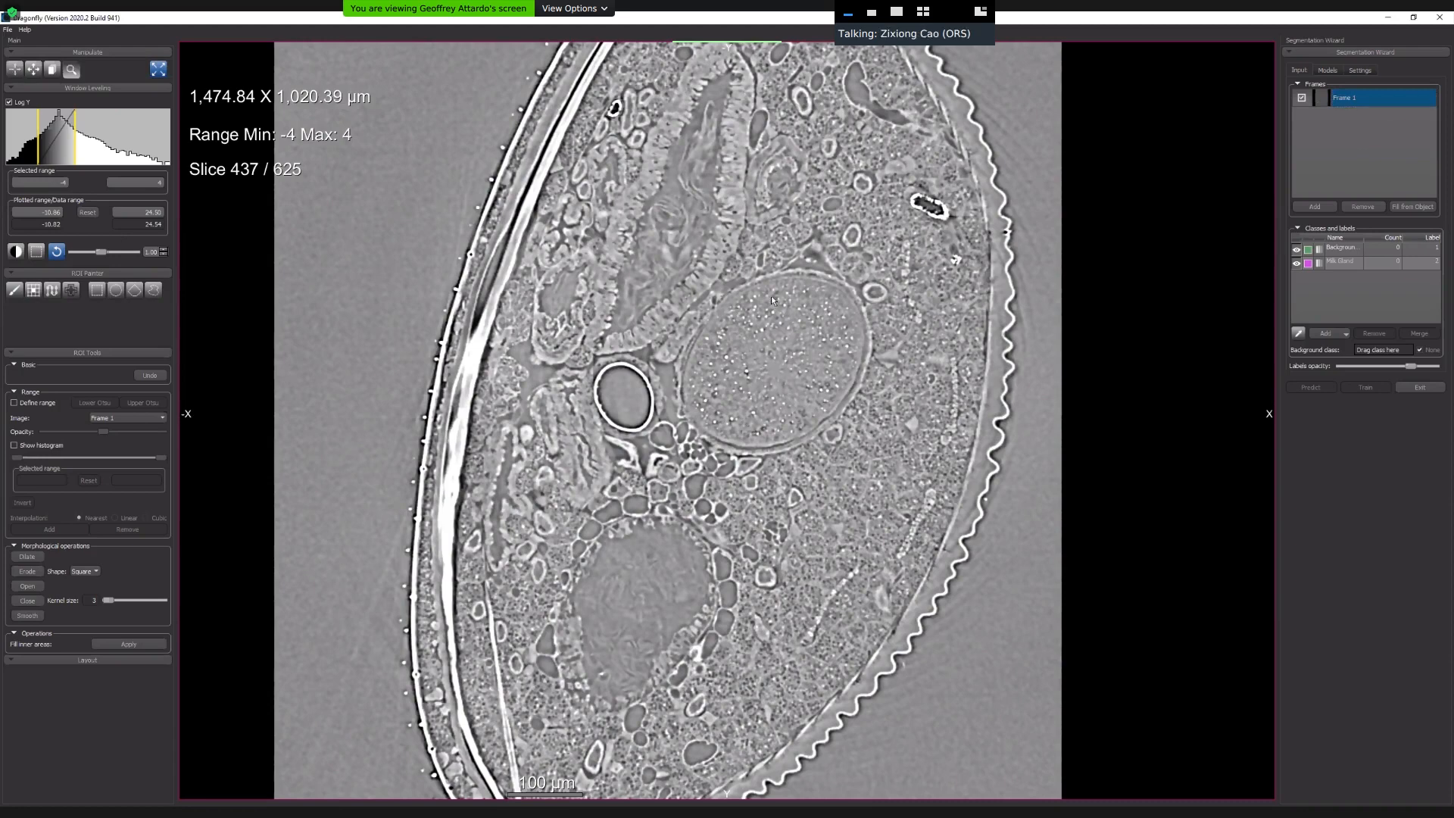
# Try to fill Frame 1 of the Milk Gland segmentation from an existing multi-ROI, and exit the Segmentation Wizard.
pyautogui.moveTo(977, 182); pyautogui.dragTo(994, 302, button='right')
pyautogui.moveTo(1015, 394); pyautogui.dragTo(1038, 261, button='right')
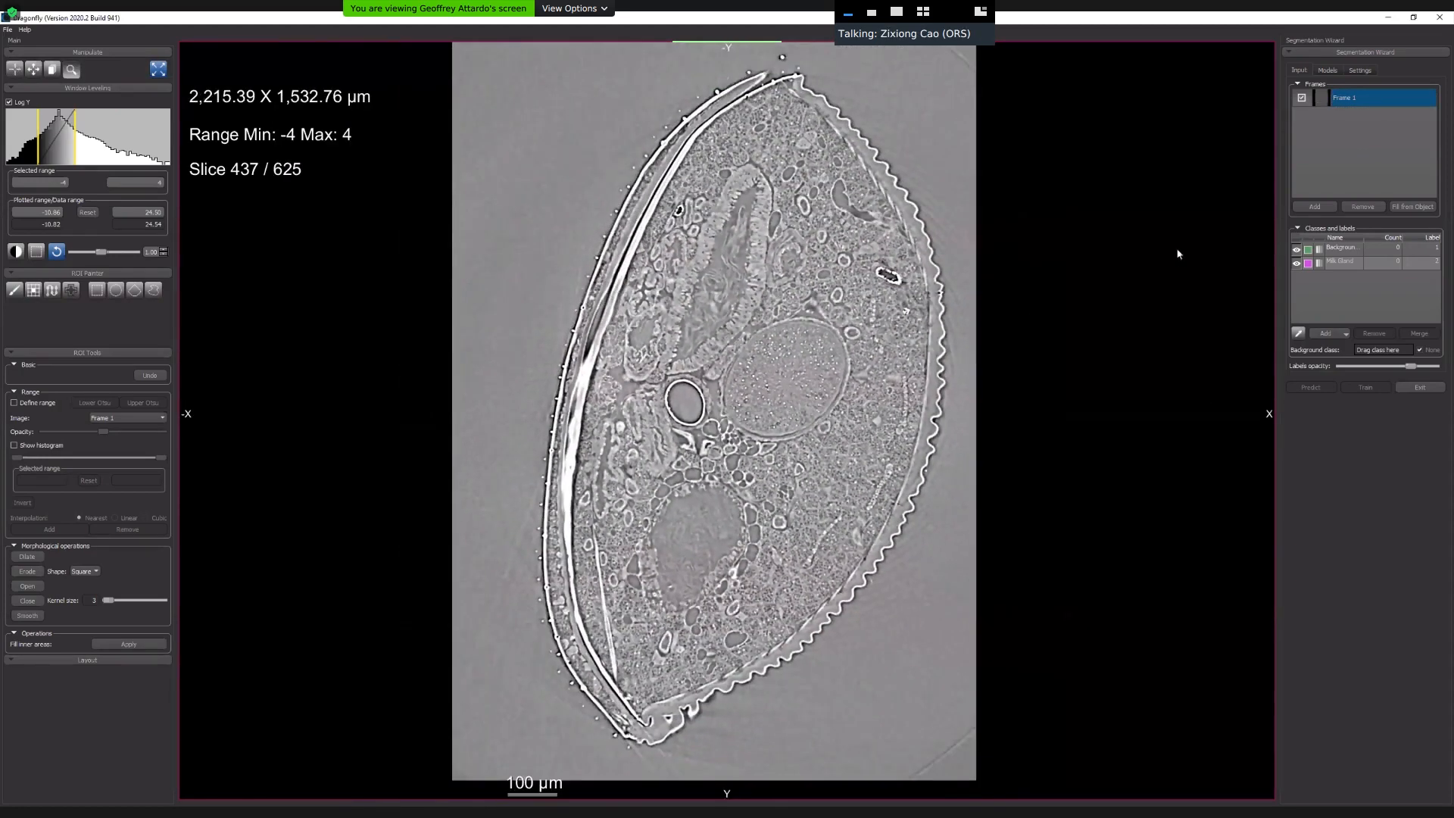
pyautogui.click(1368, 100)
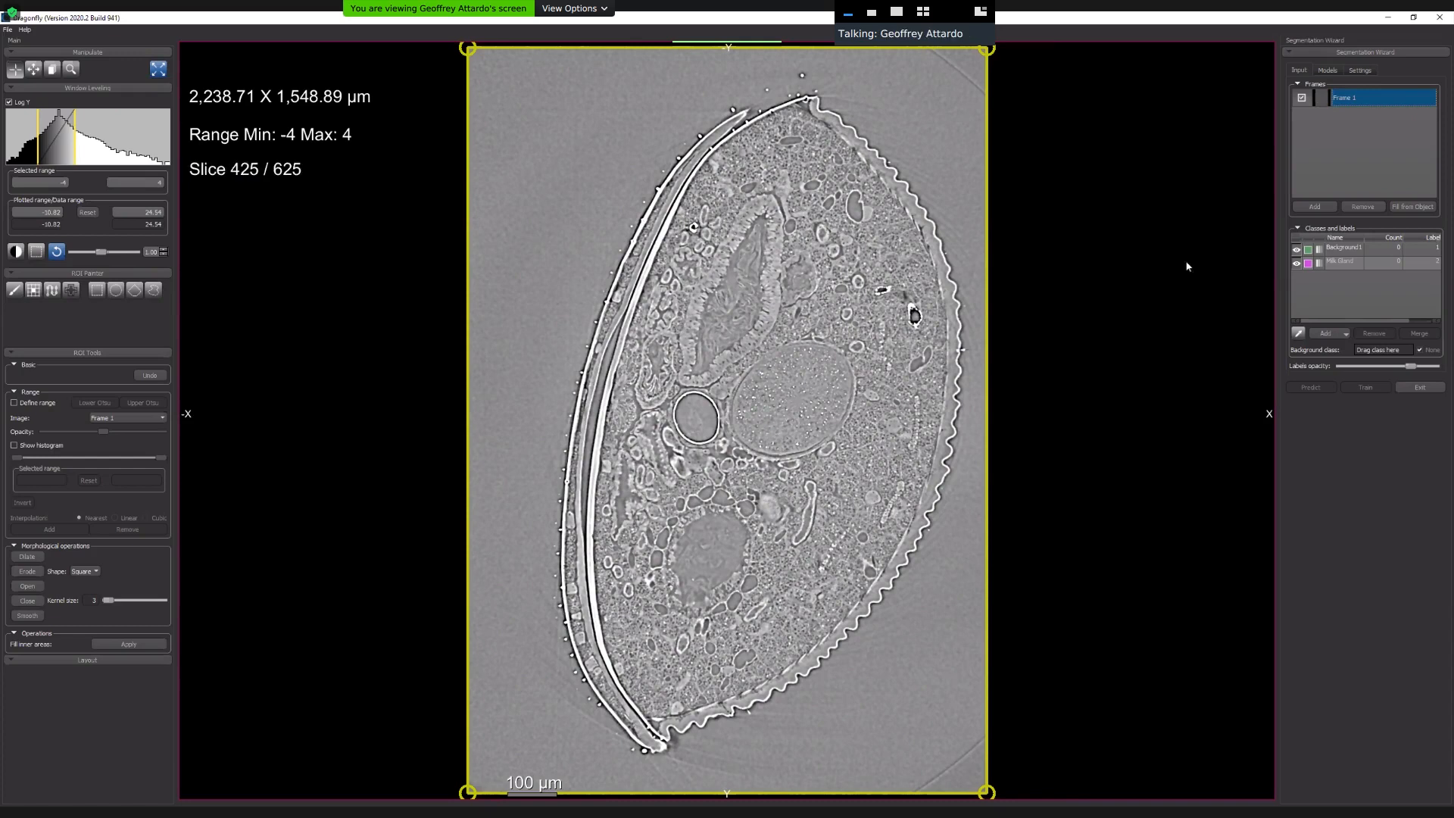
pyautogui.click(1422, 211)
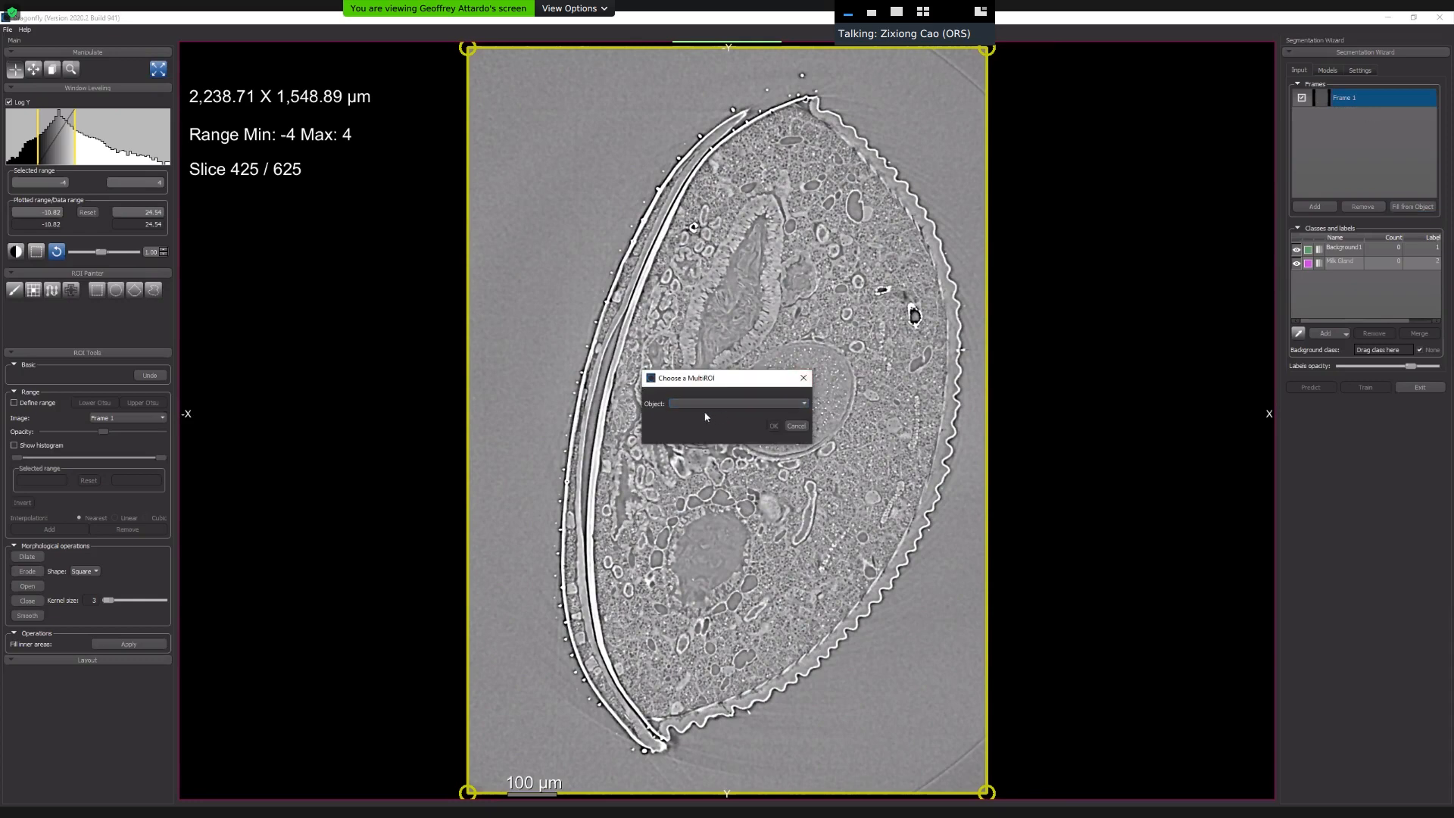
pyautogui.click(797, 426)
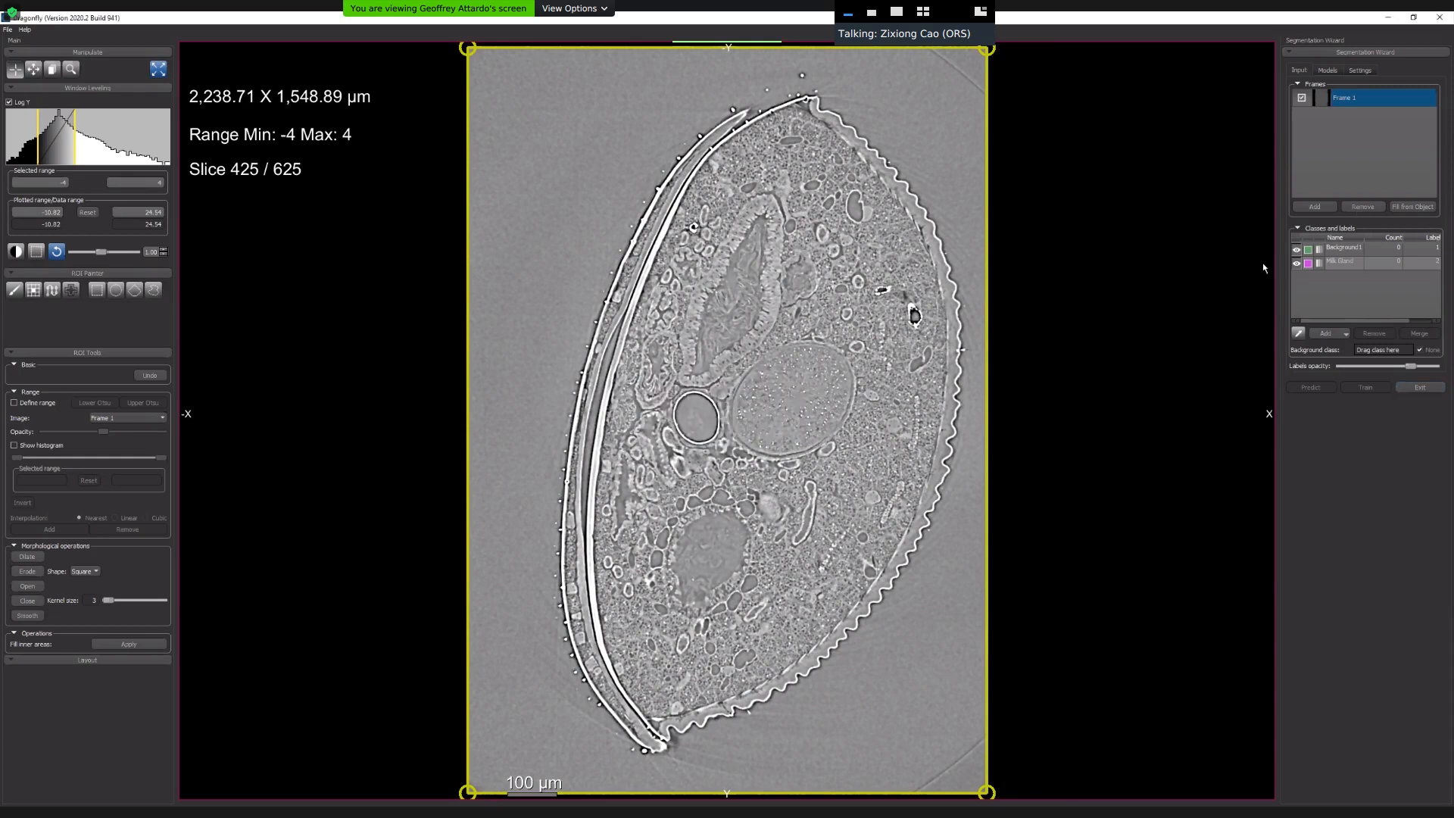
pyautogui.click(1424, 392)
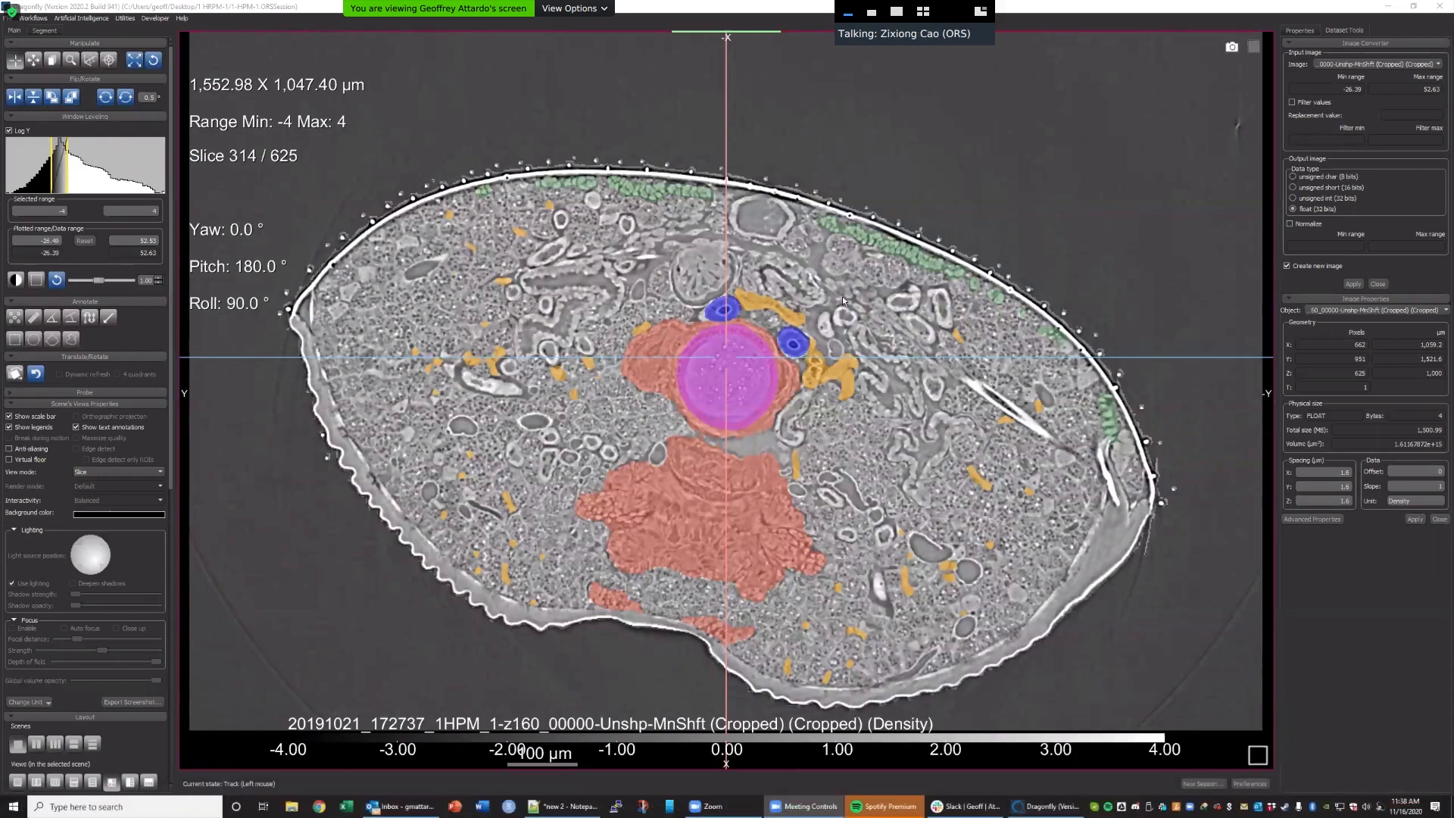
# Create a dense multi-ROI from the Milk Gland ROI in the scene's data objects.
pyautogui.click(1300, 31)
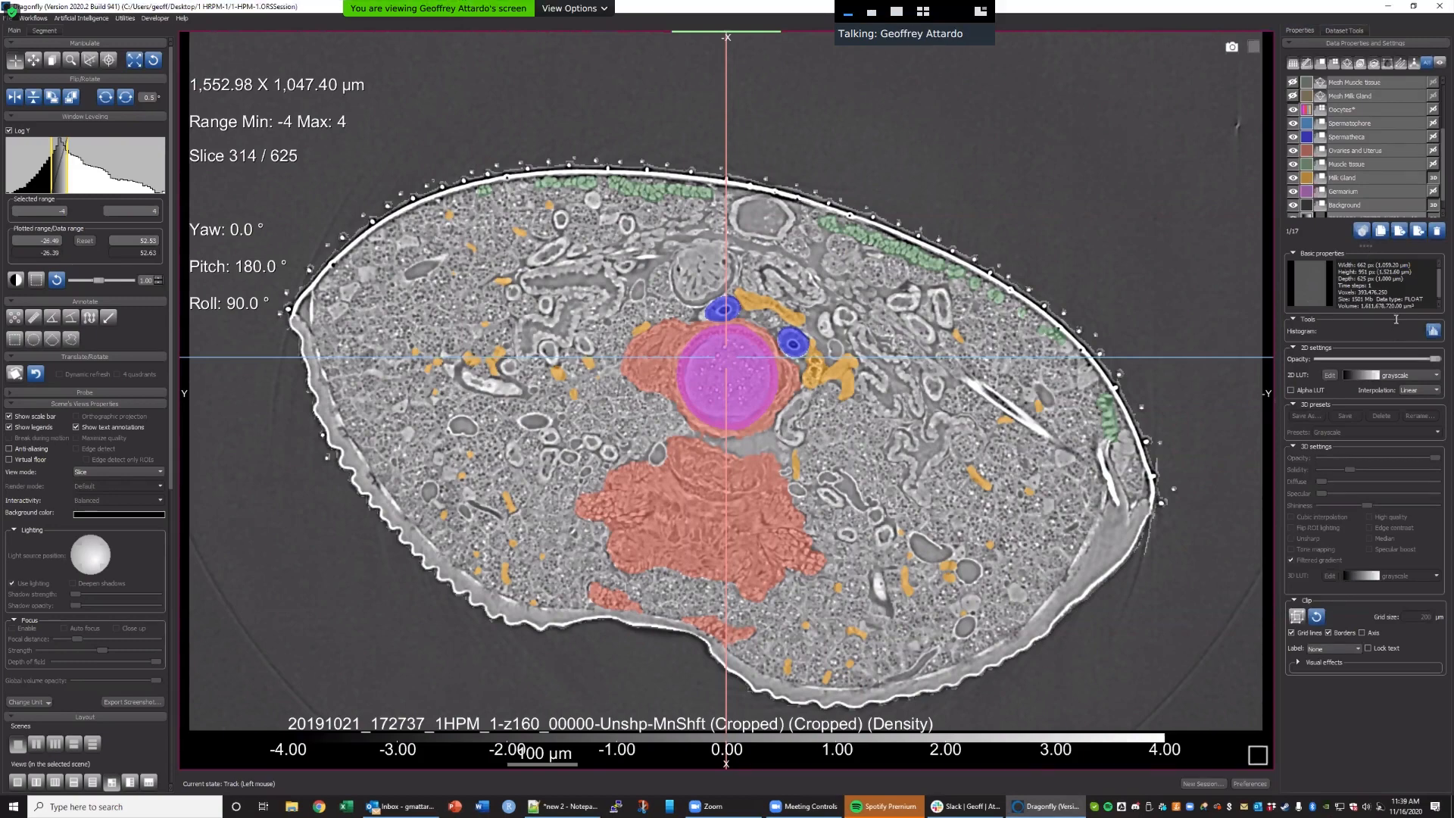
pyautogui.click(1386, 110)
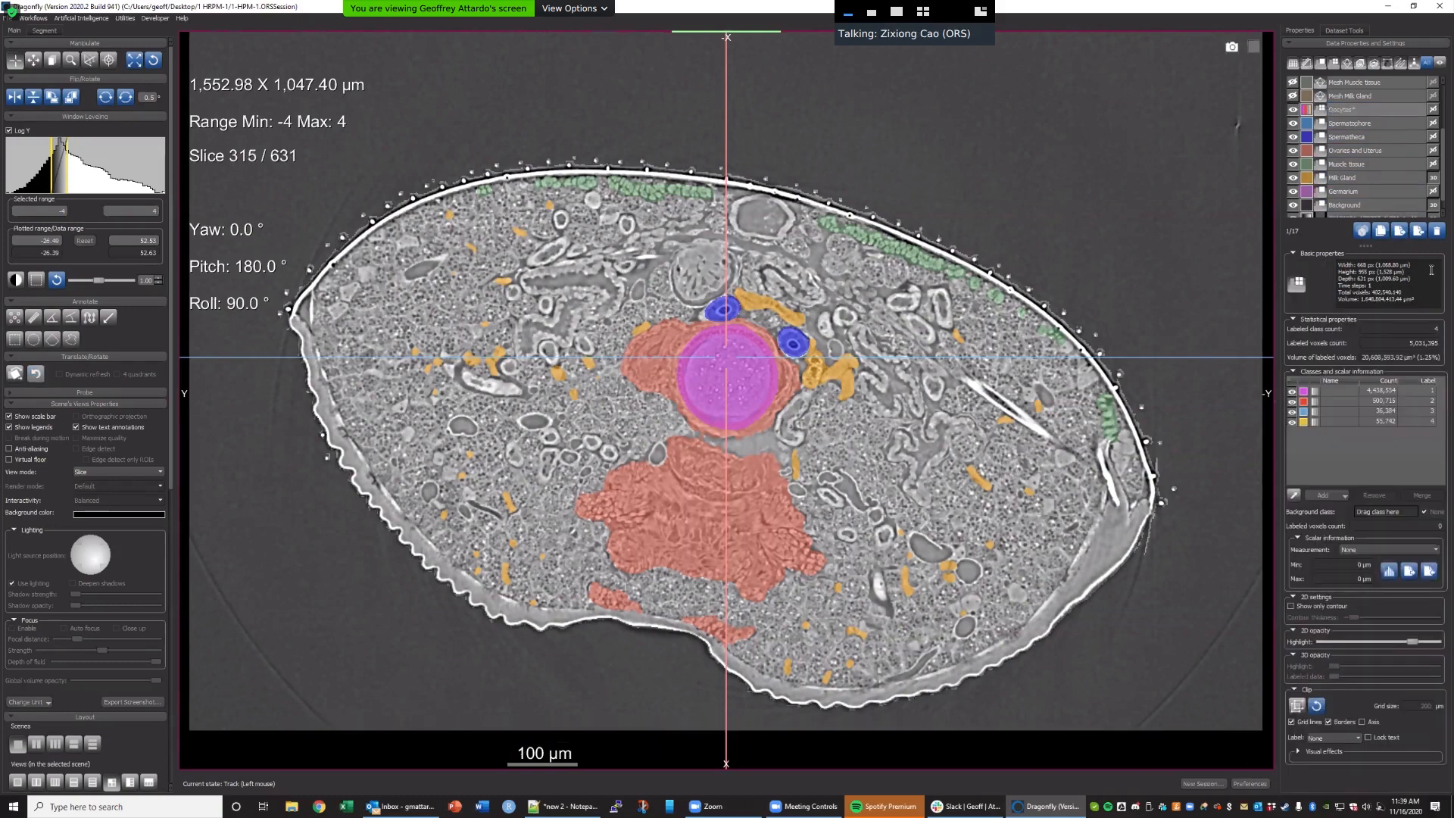
pyautogui.click(1349, 153)
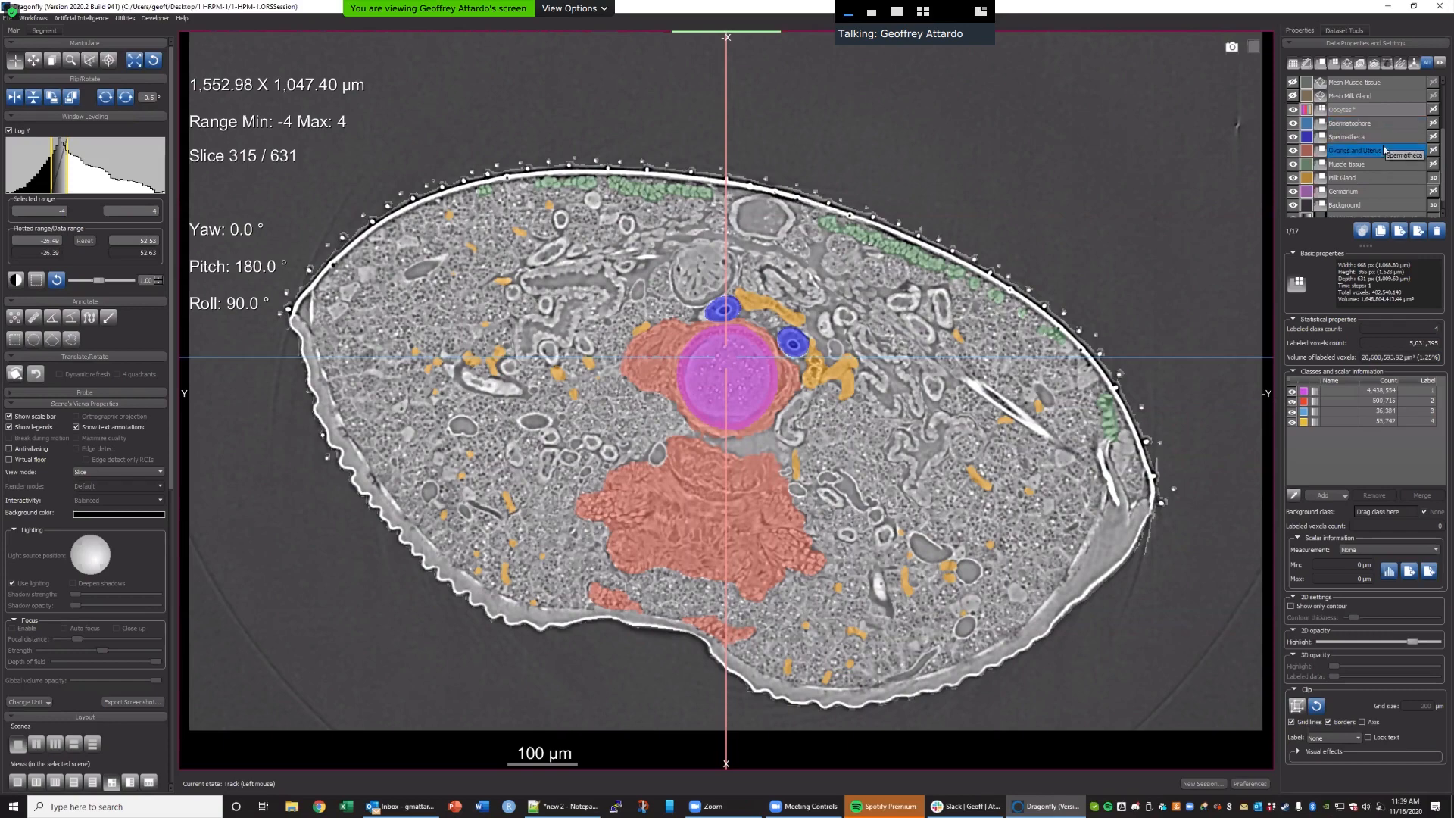
pyautogui.click(1376, 178)
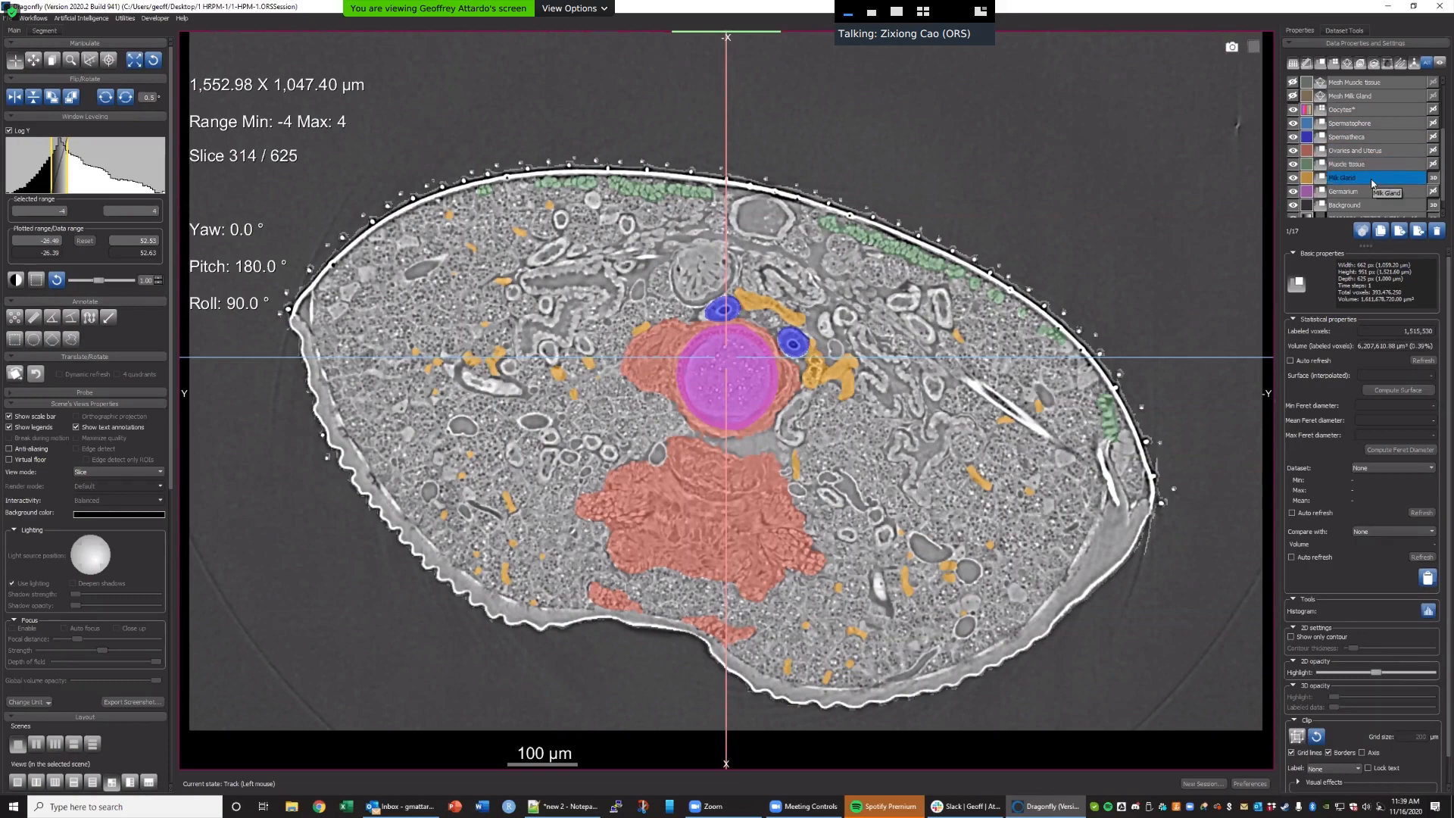
pyautogui.rightClick(1372, 183)
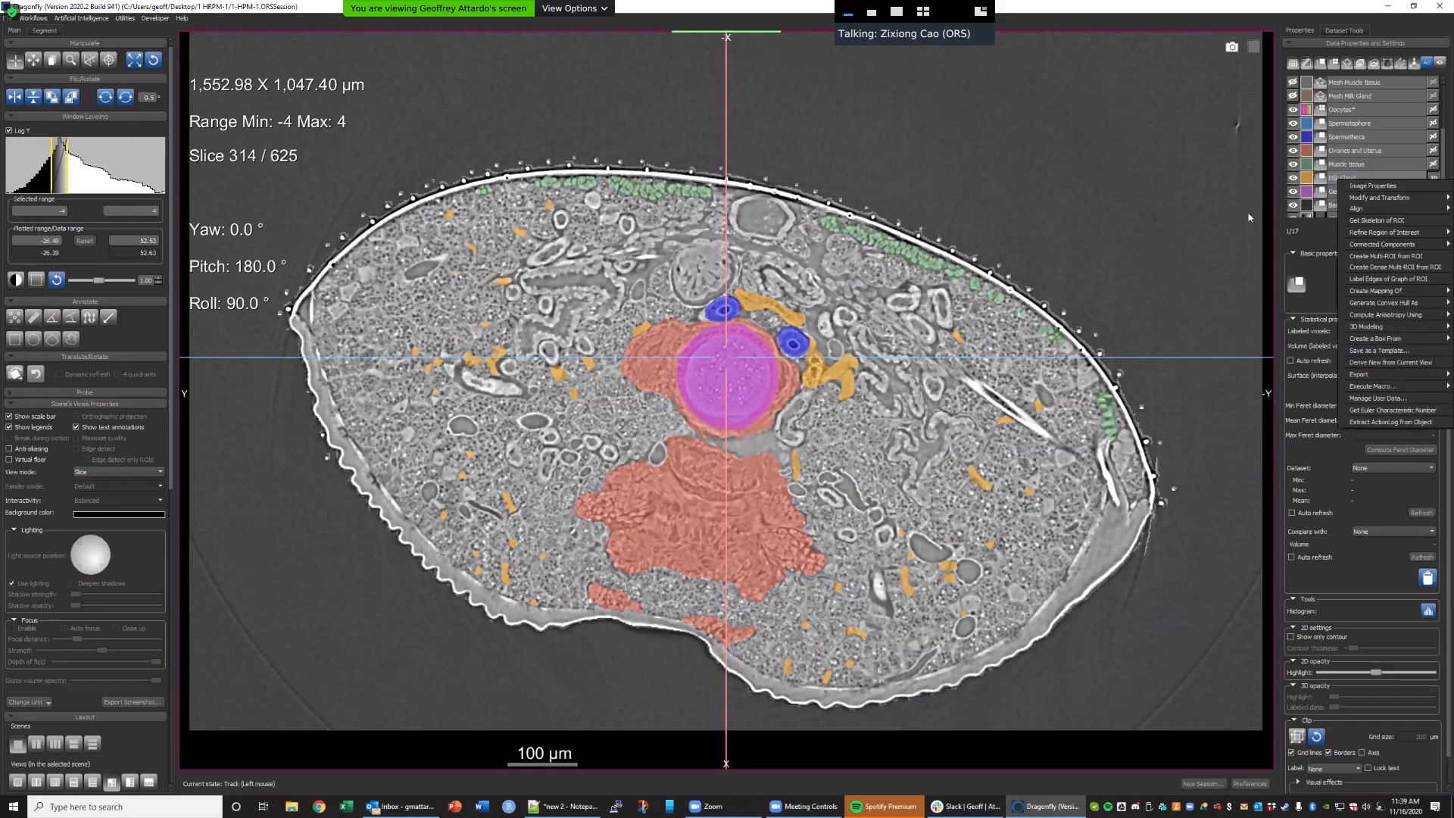
pyautogui.click(1221, 218)
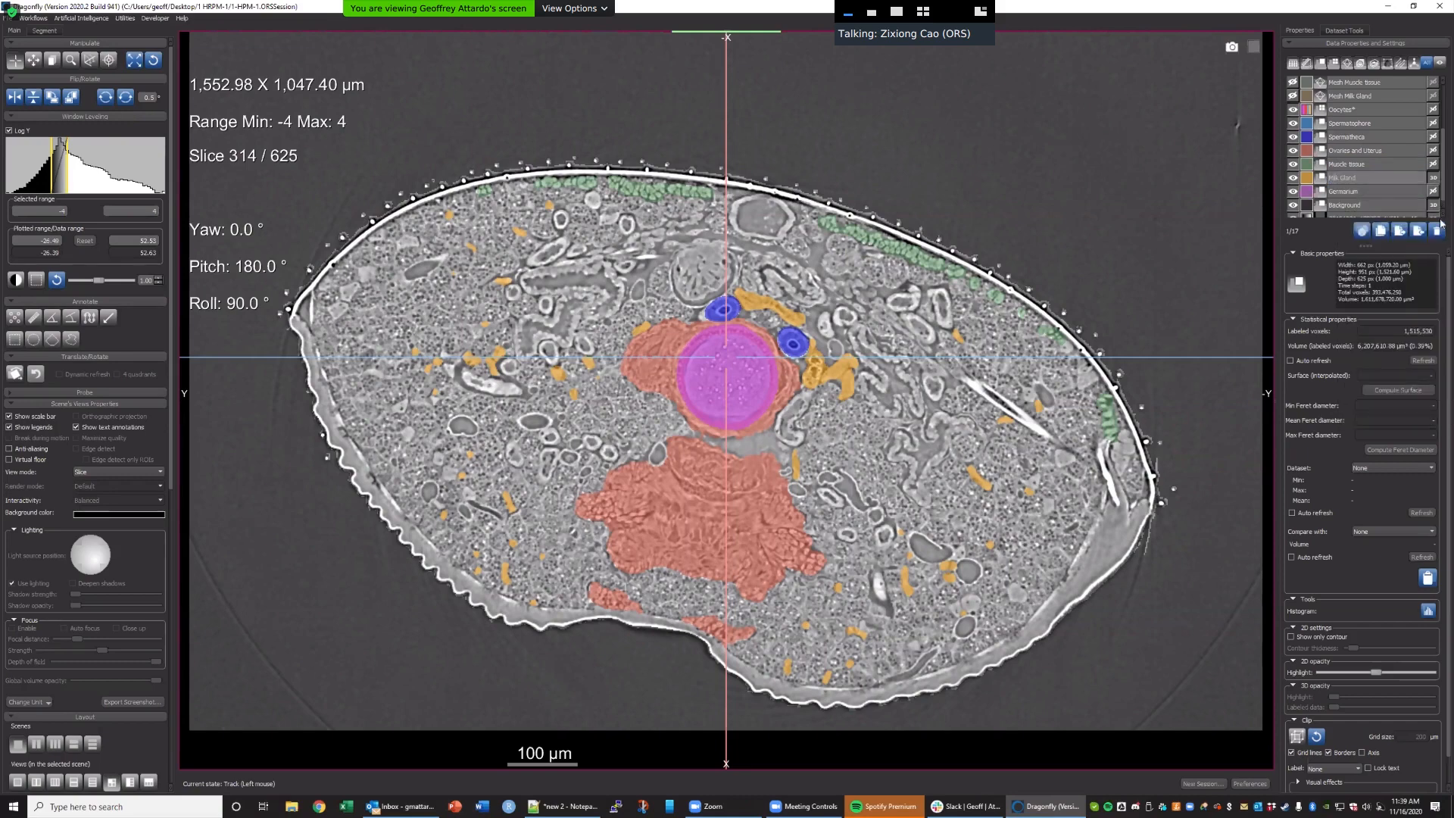
pyautogui.rightClick(1377, 177)
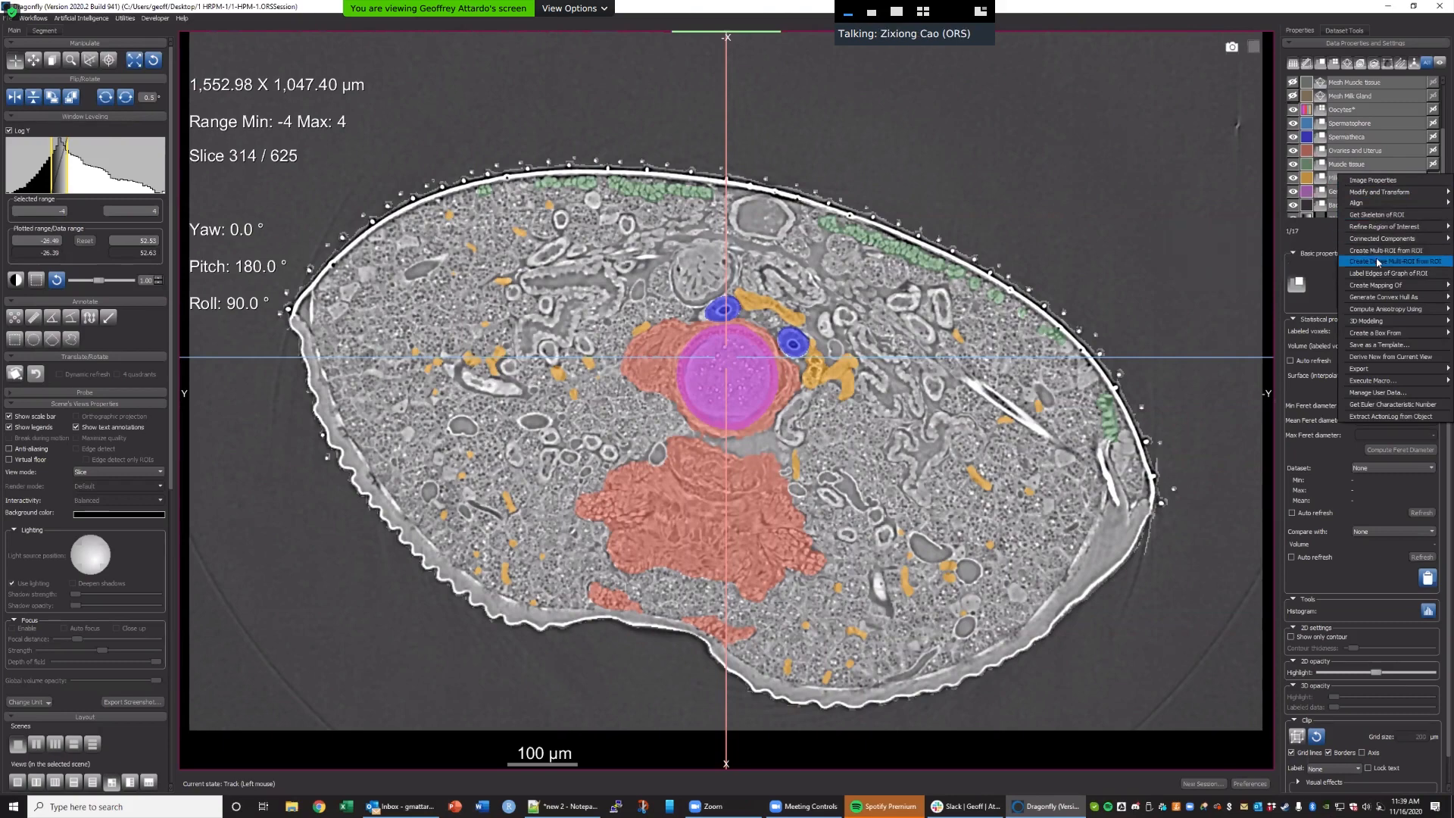
pyautogui.click(1378, 262)
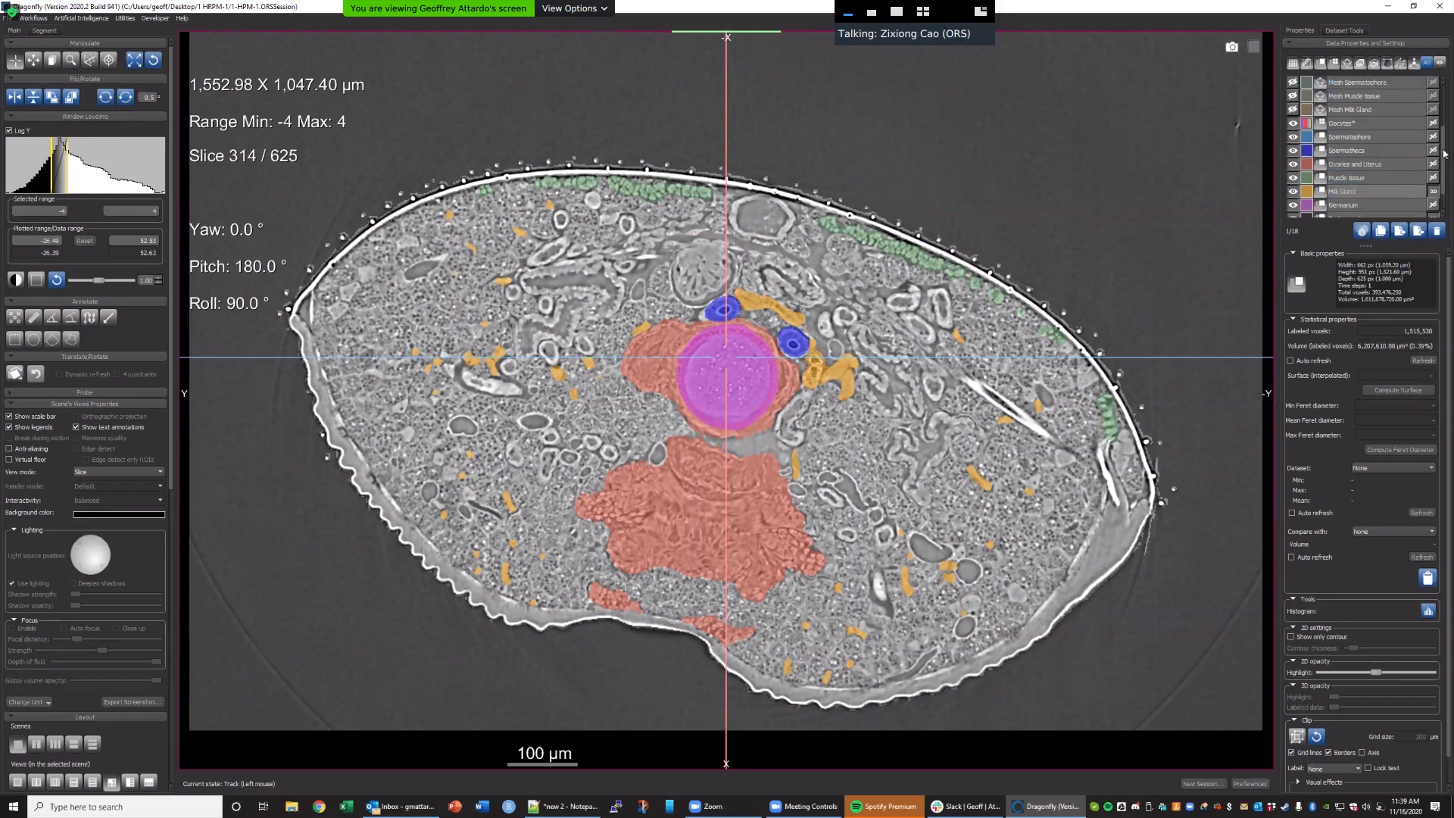
# Limit the object list to ROIs and hide the Germarium, Milk Gland, Muscle tissue, Ovaries and Uterus, and Spermatheca overlays.
pyautogui.moveTo(1443, 149); pyautogui.dragTo(1442, 90)
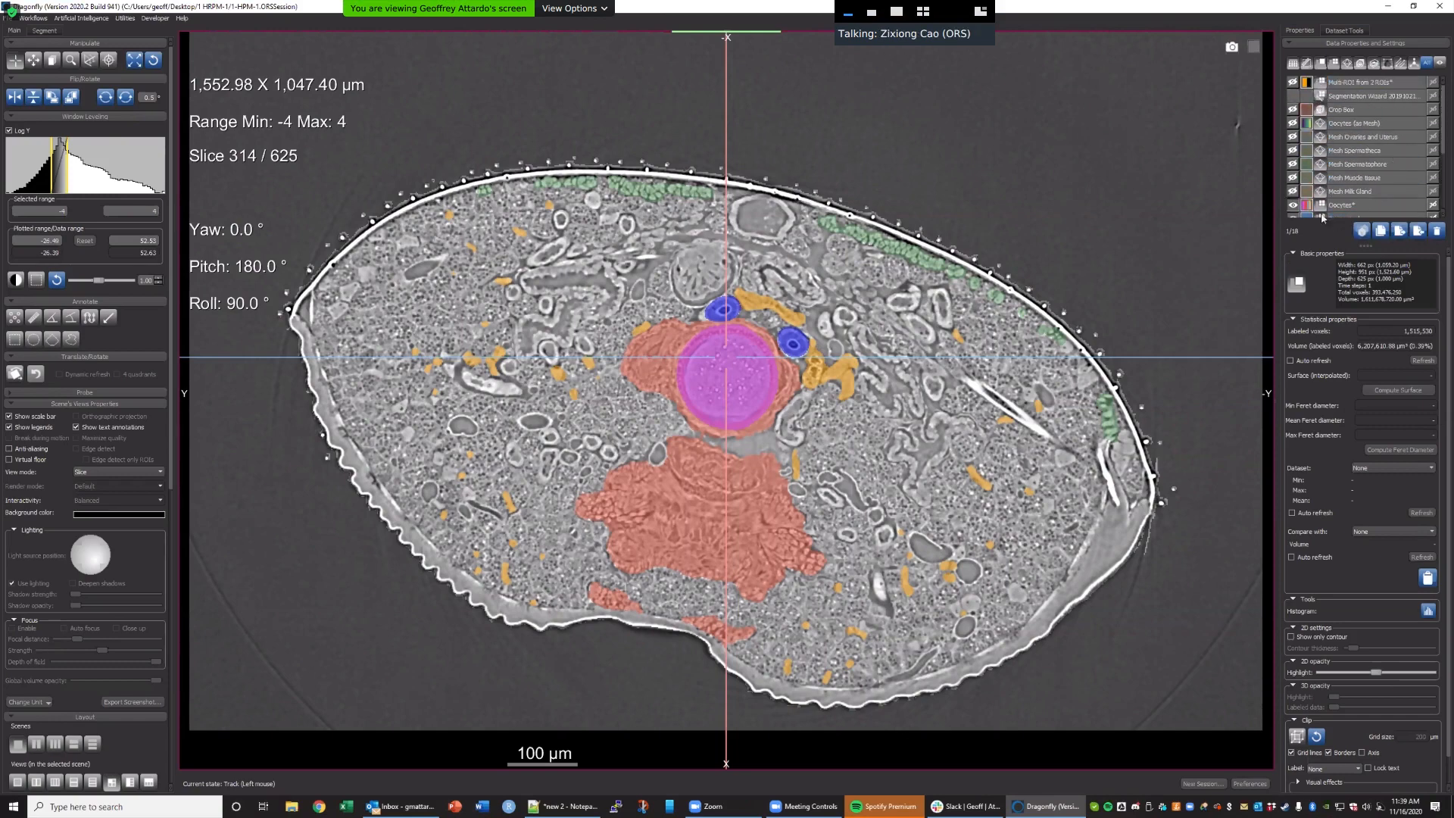
pyautogui.click(1354, 200)
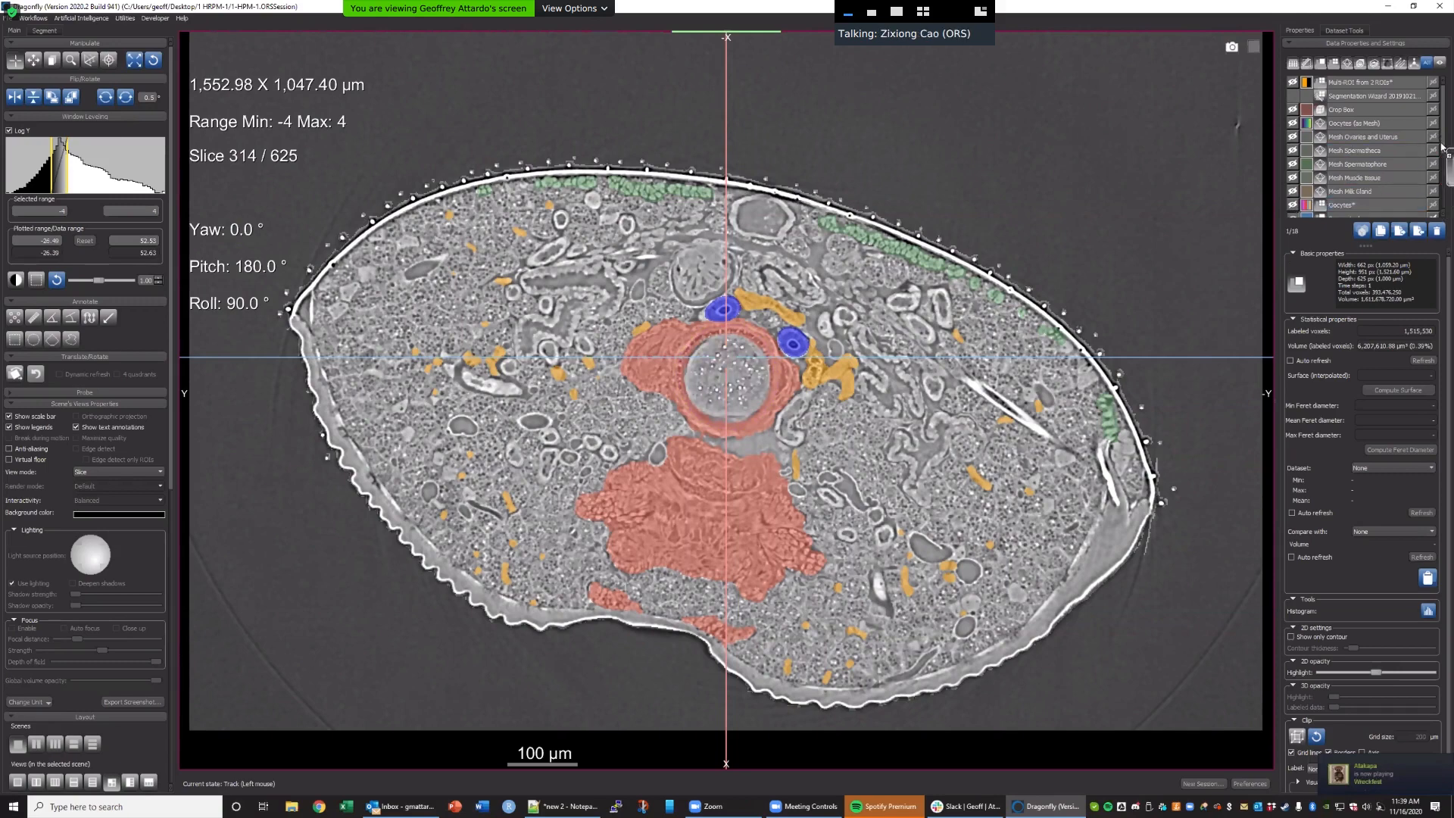
pyautogui.click(1323, 71)
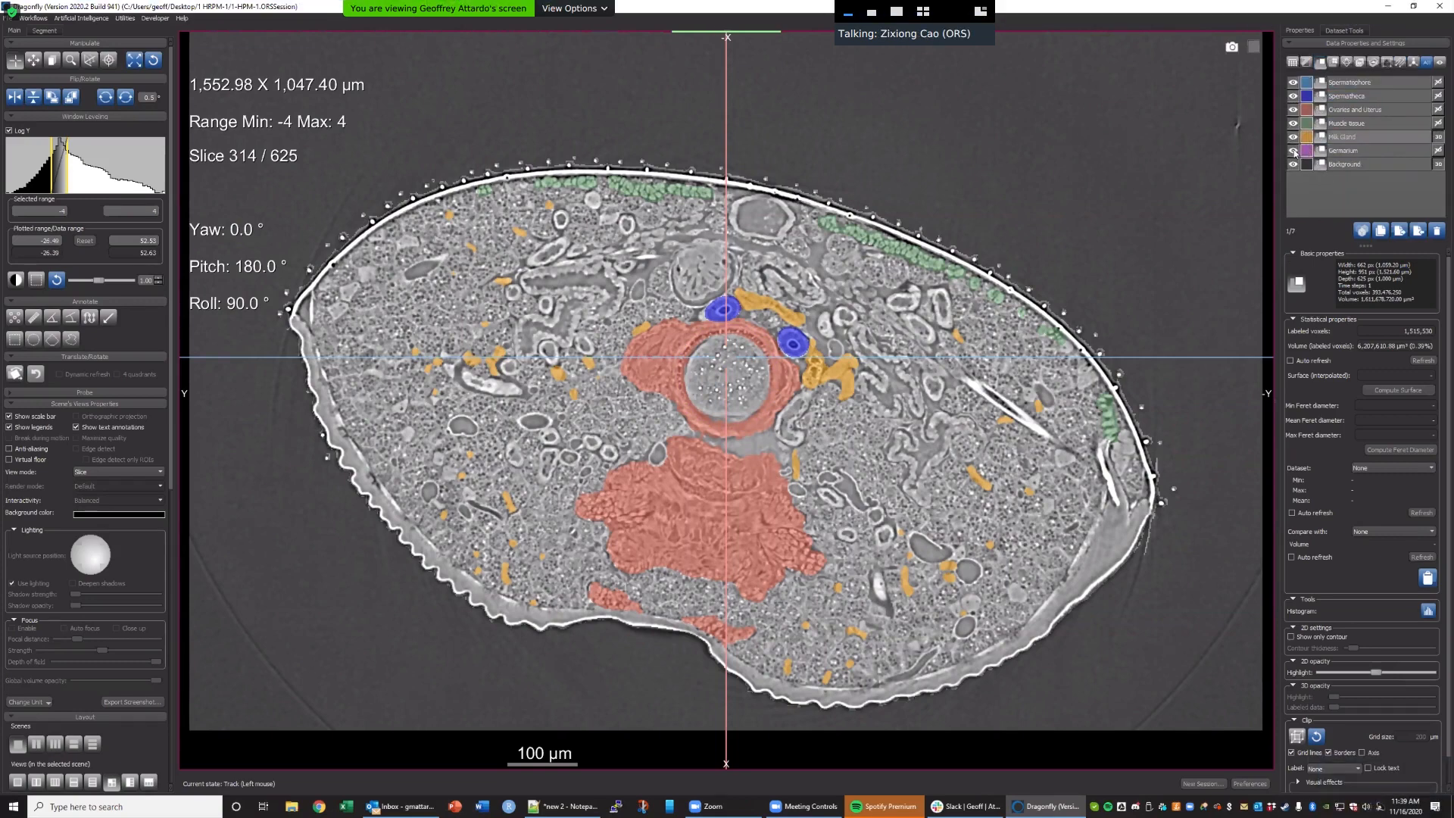
pyautogui.click(1293, 137)
pyautogui.click(1294, 122)
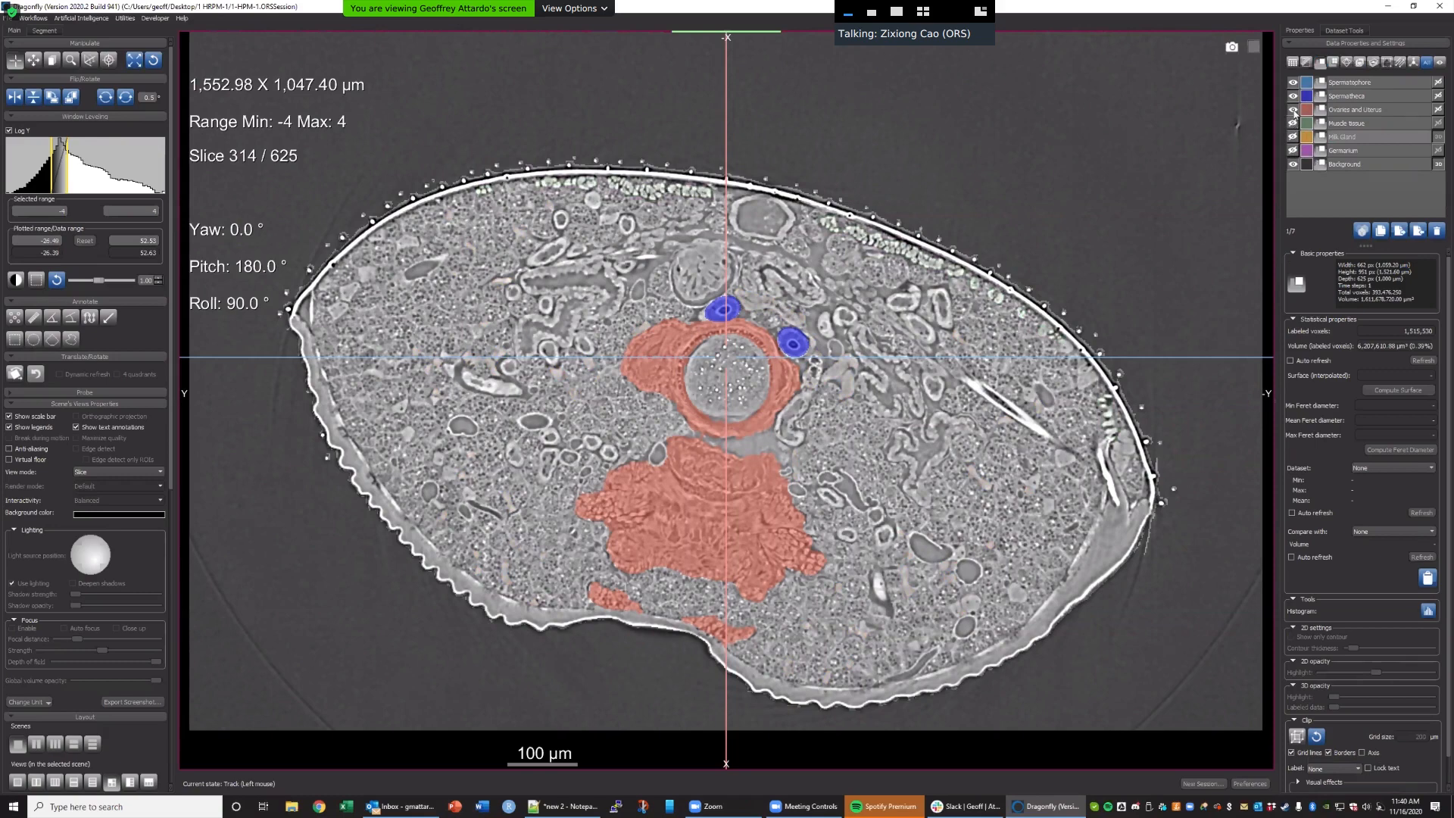
pyautogui.click(1294, 109)
pyautogui.click(1294, 95)
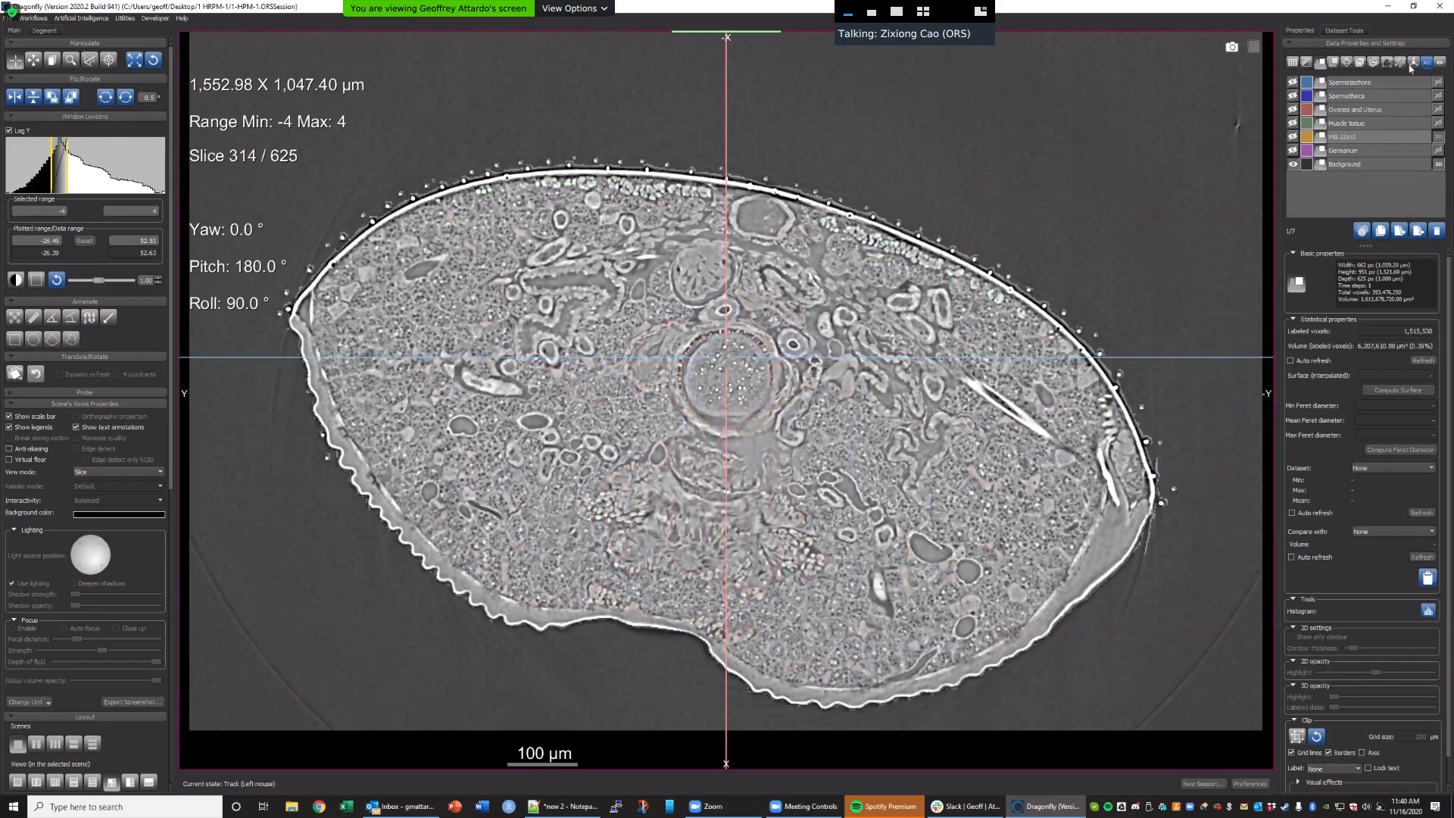
# Display the multi-ROI derived from the Milk Gland ROI in the slice view and review its Milk Gland and Complement classes.
pyautogui.click(1334, 62)
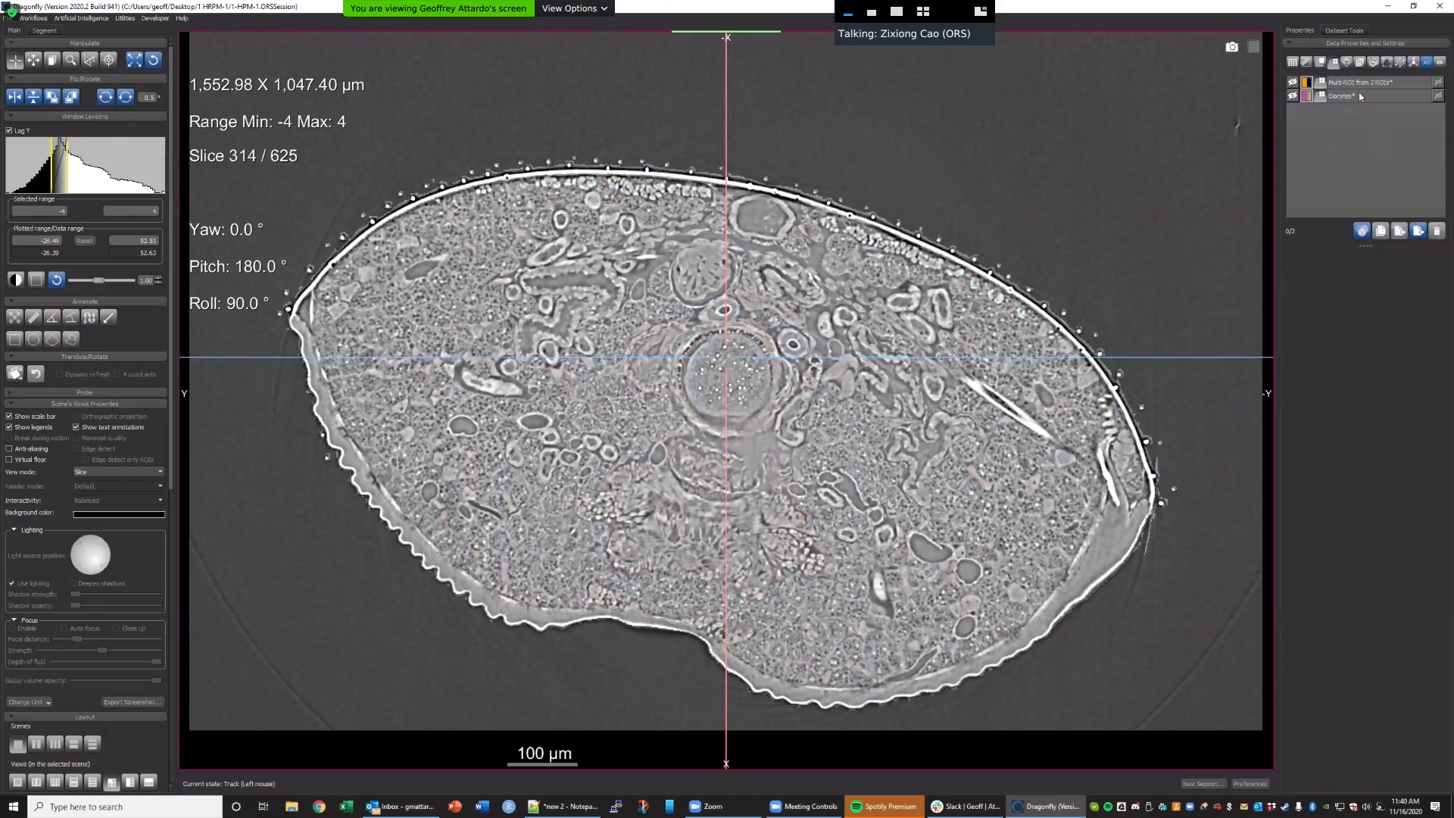
pyautogui.click(1293, 82)
pyautogui.click(1350, 85)
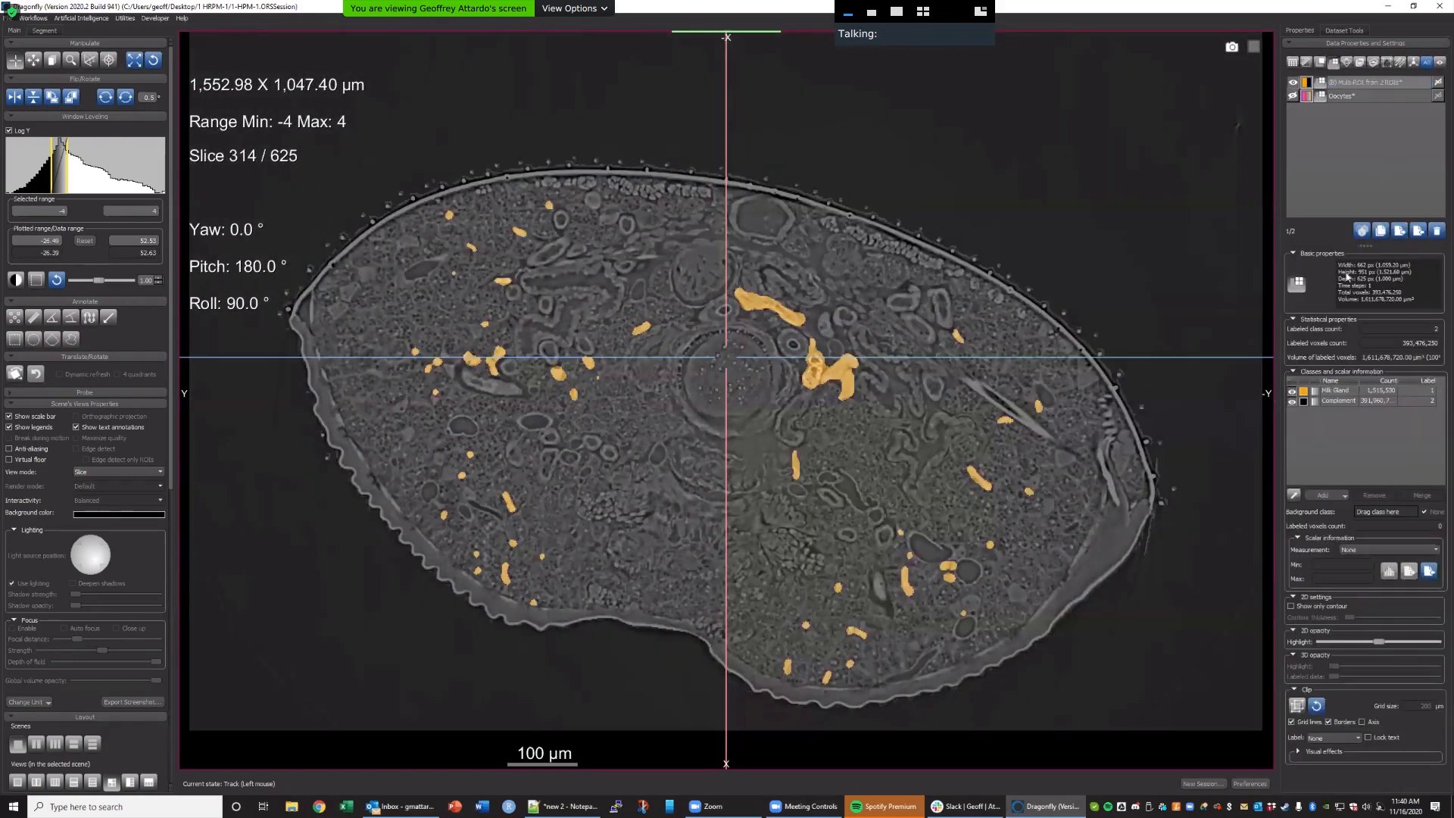
pyautogui.click(1363, 86)
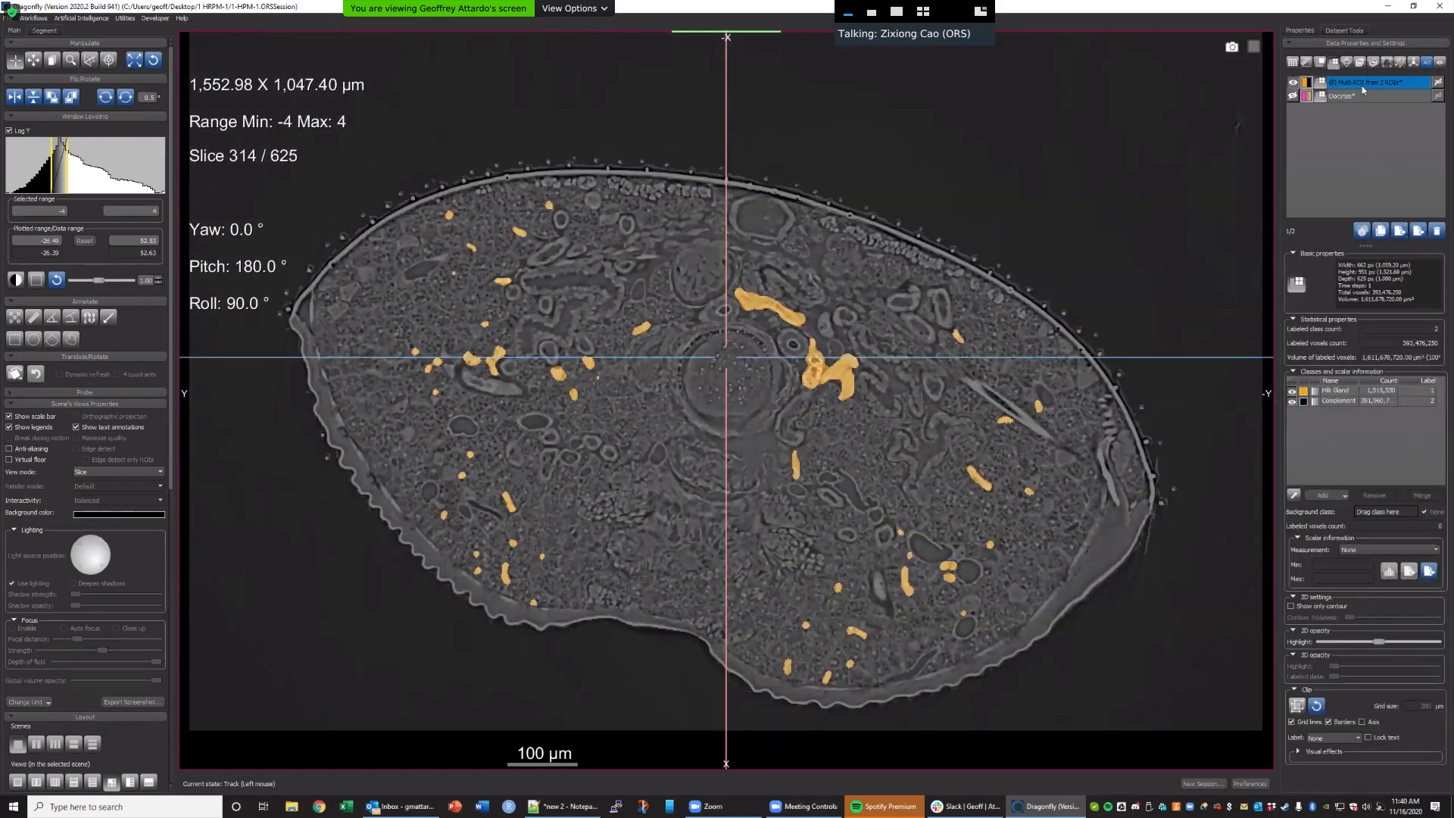
pyautogui.click(1337, 391)
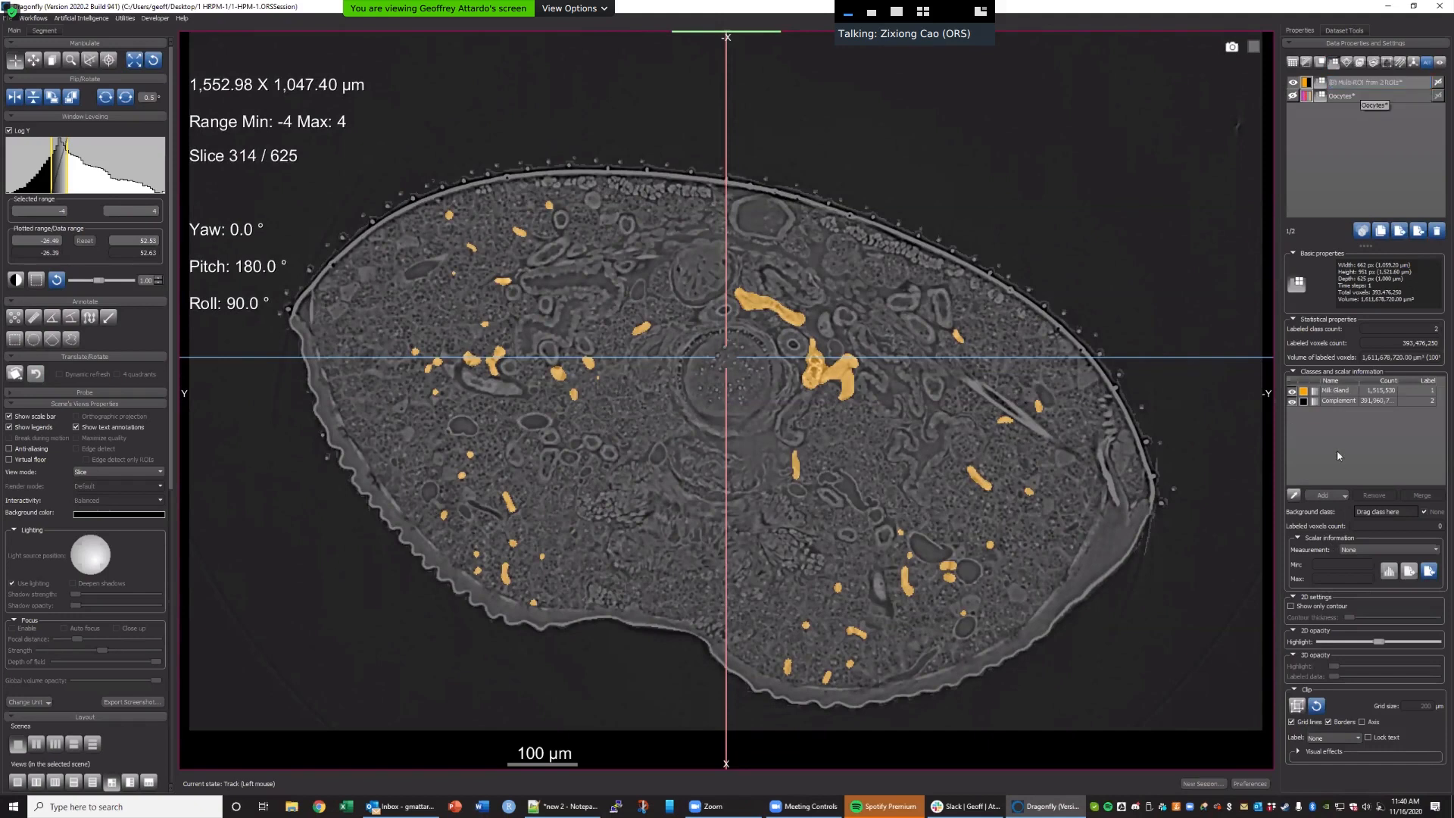
# Recolor the multi-ROI's Complement class from black to bright green.
pyautogui.click(1339, 401)
pyautogui.click(1303, 403)
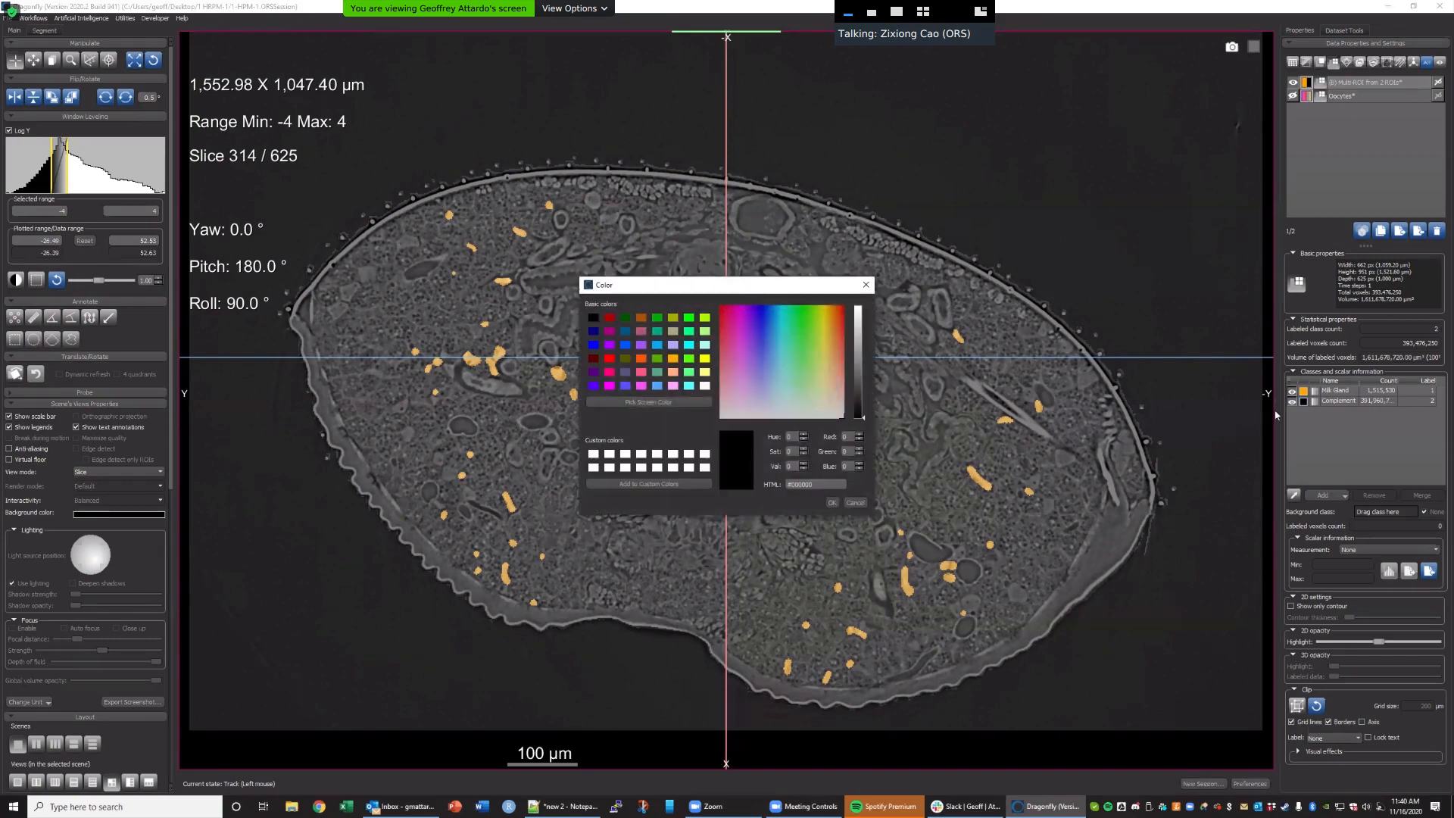
pyautogui.click(809, 312)
pyautogui.click(858, 311)
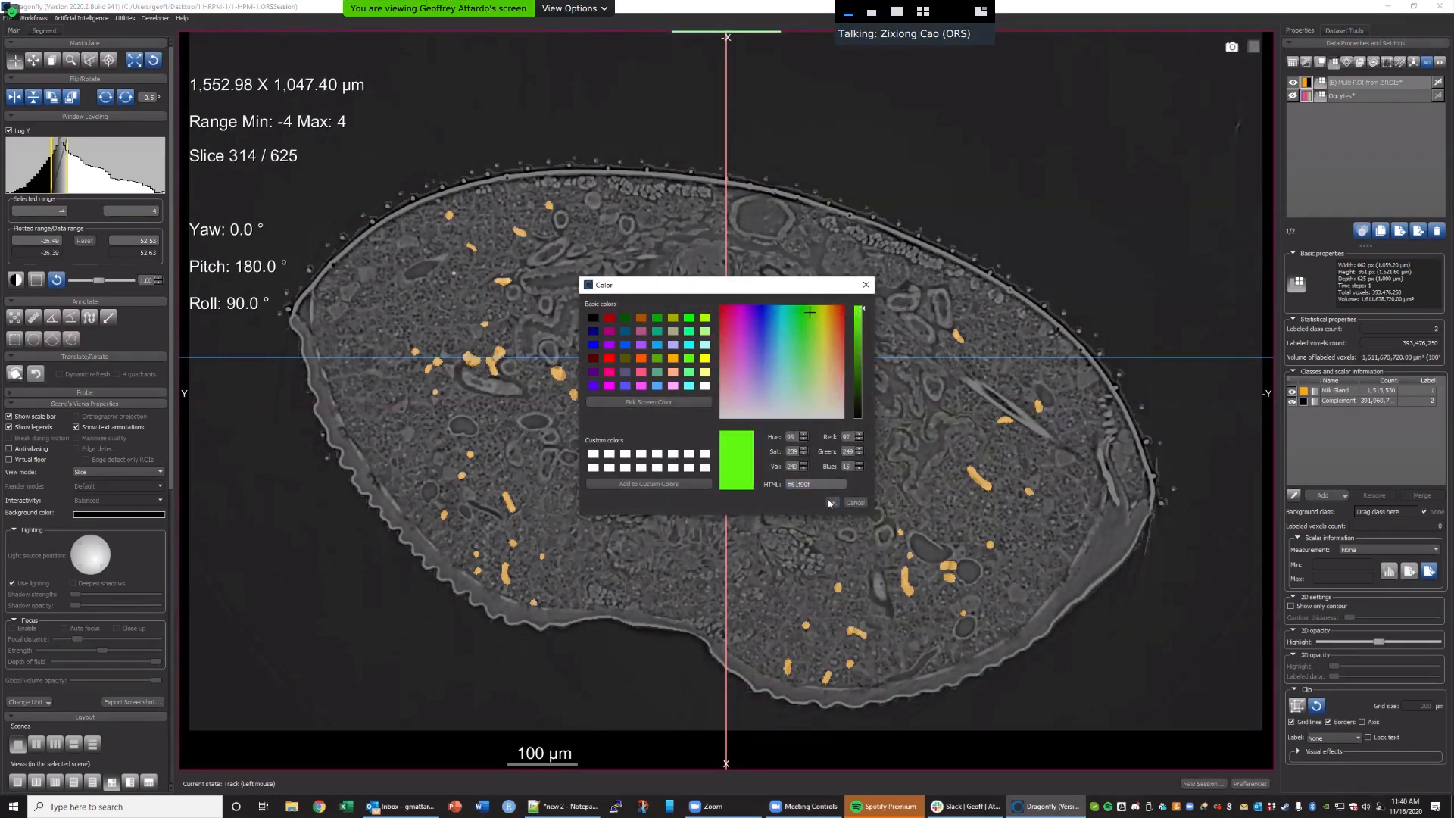
pyautogui.click(832, 502)
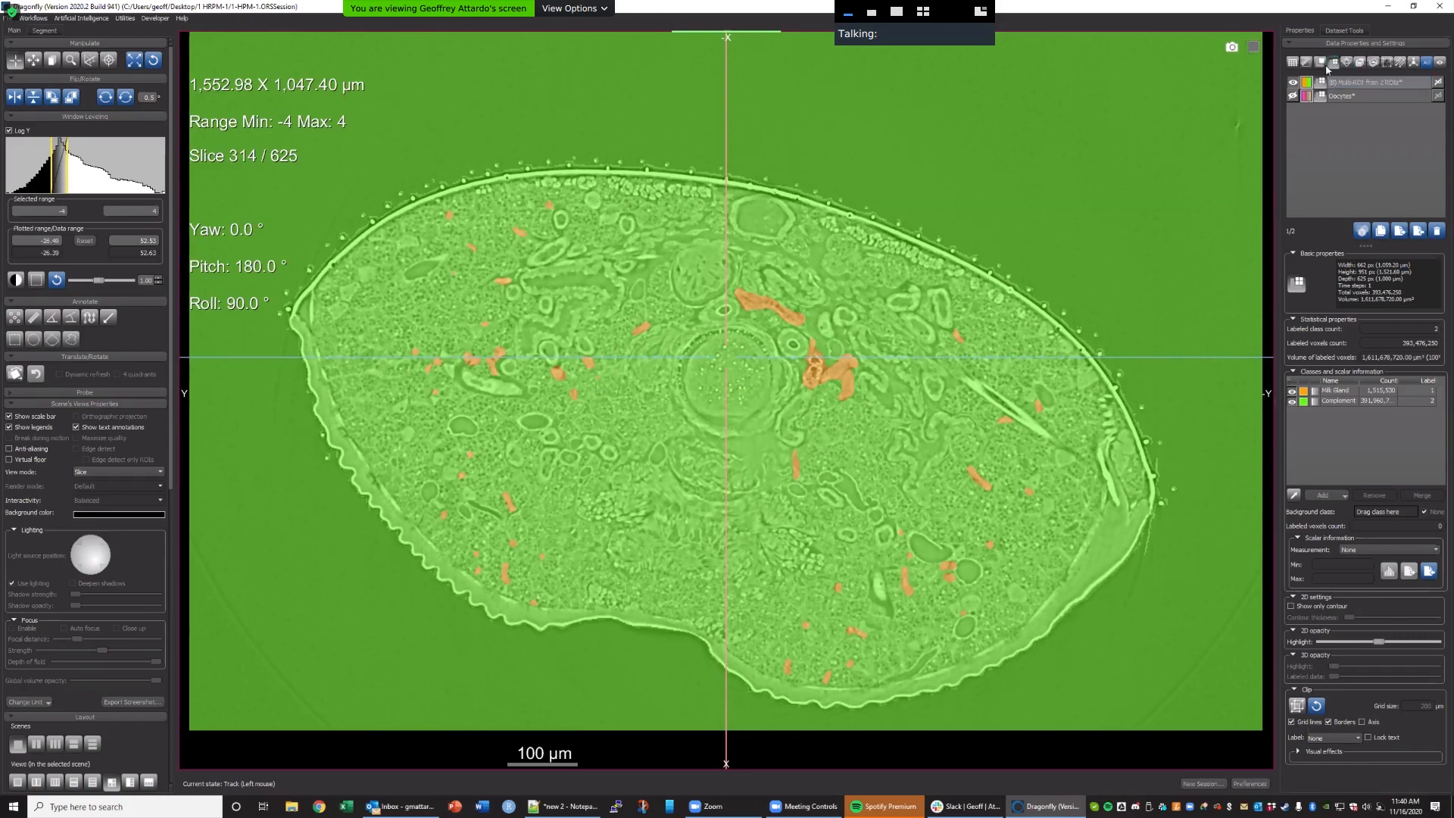
# List all object types in the scene and reopen the Segmentation Wizard from its saved segmentation object.
pyautogui.click(1293, 63)
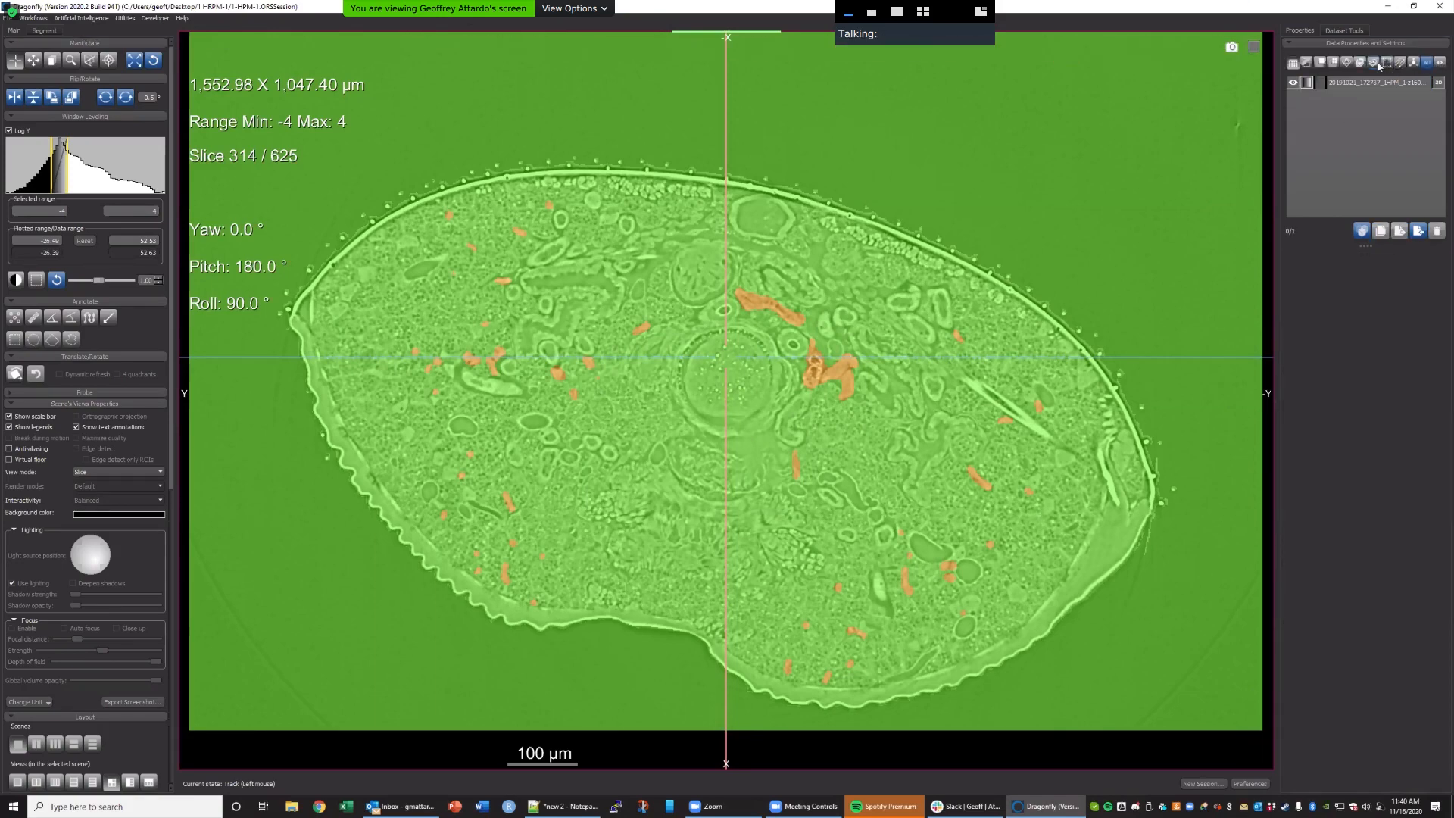
pyautogui.click(1427, 64)
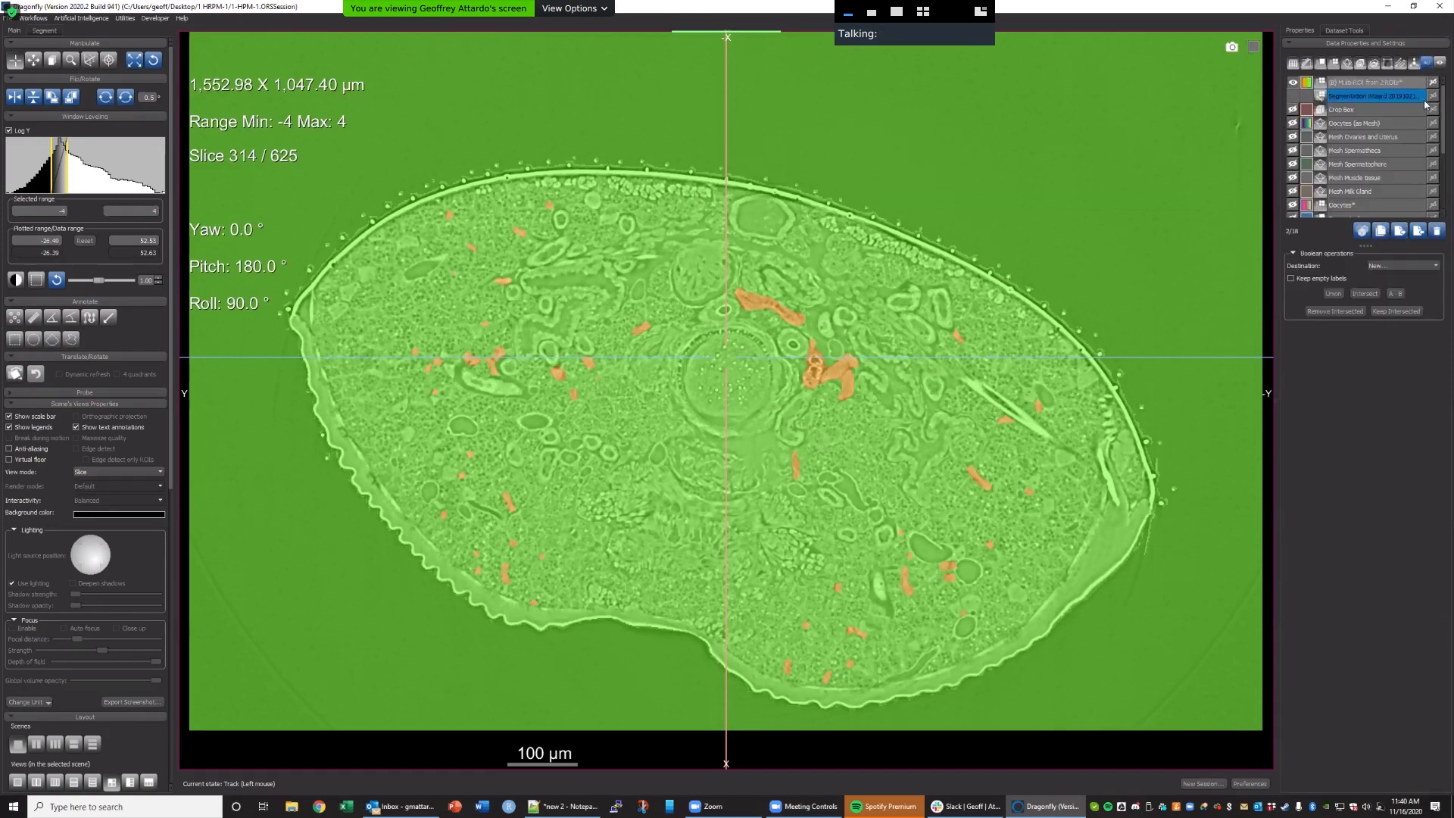
pyautogui.rightClick(1387, 90)
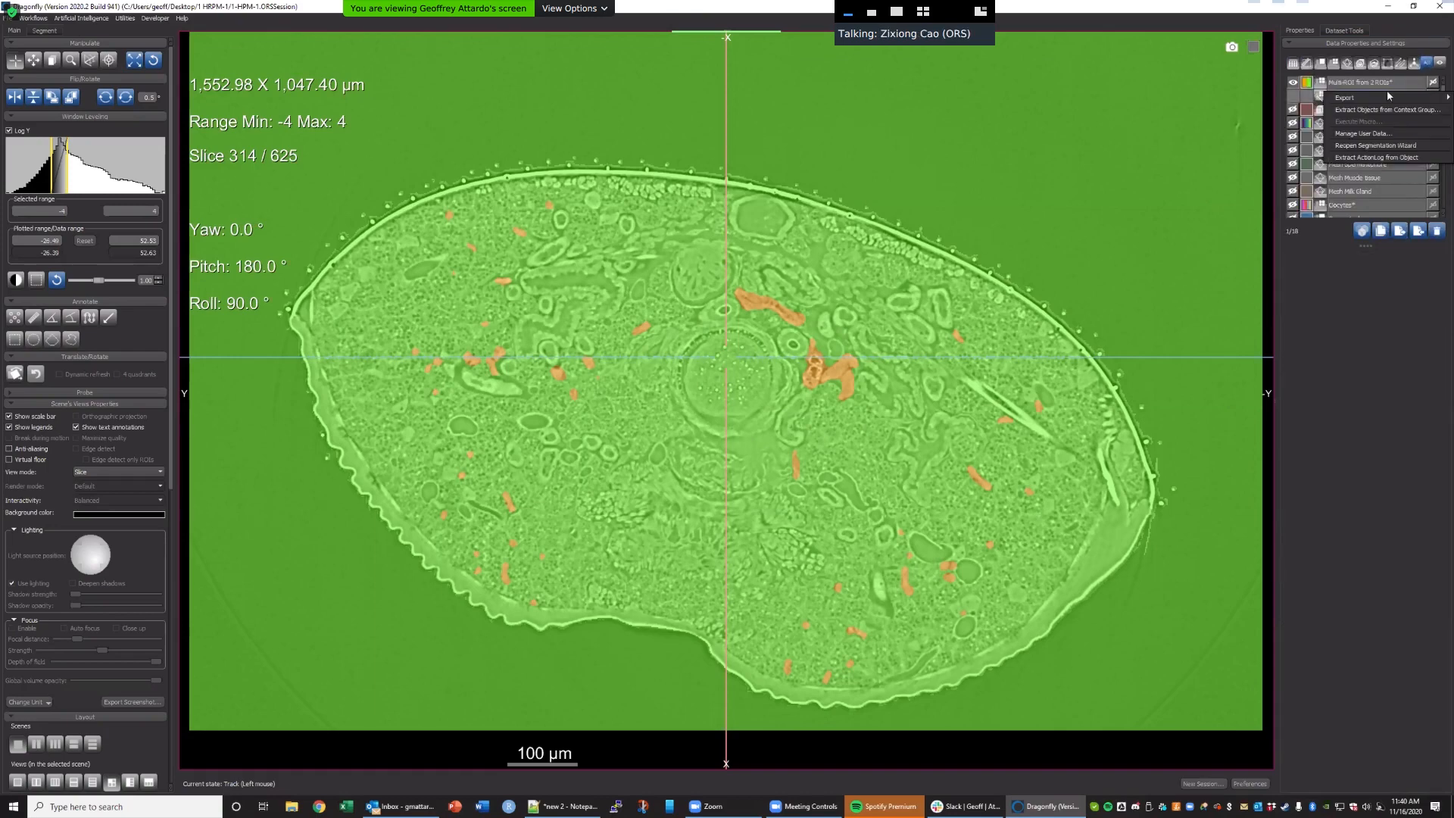
pyautogui.click(1387, 147)
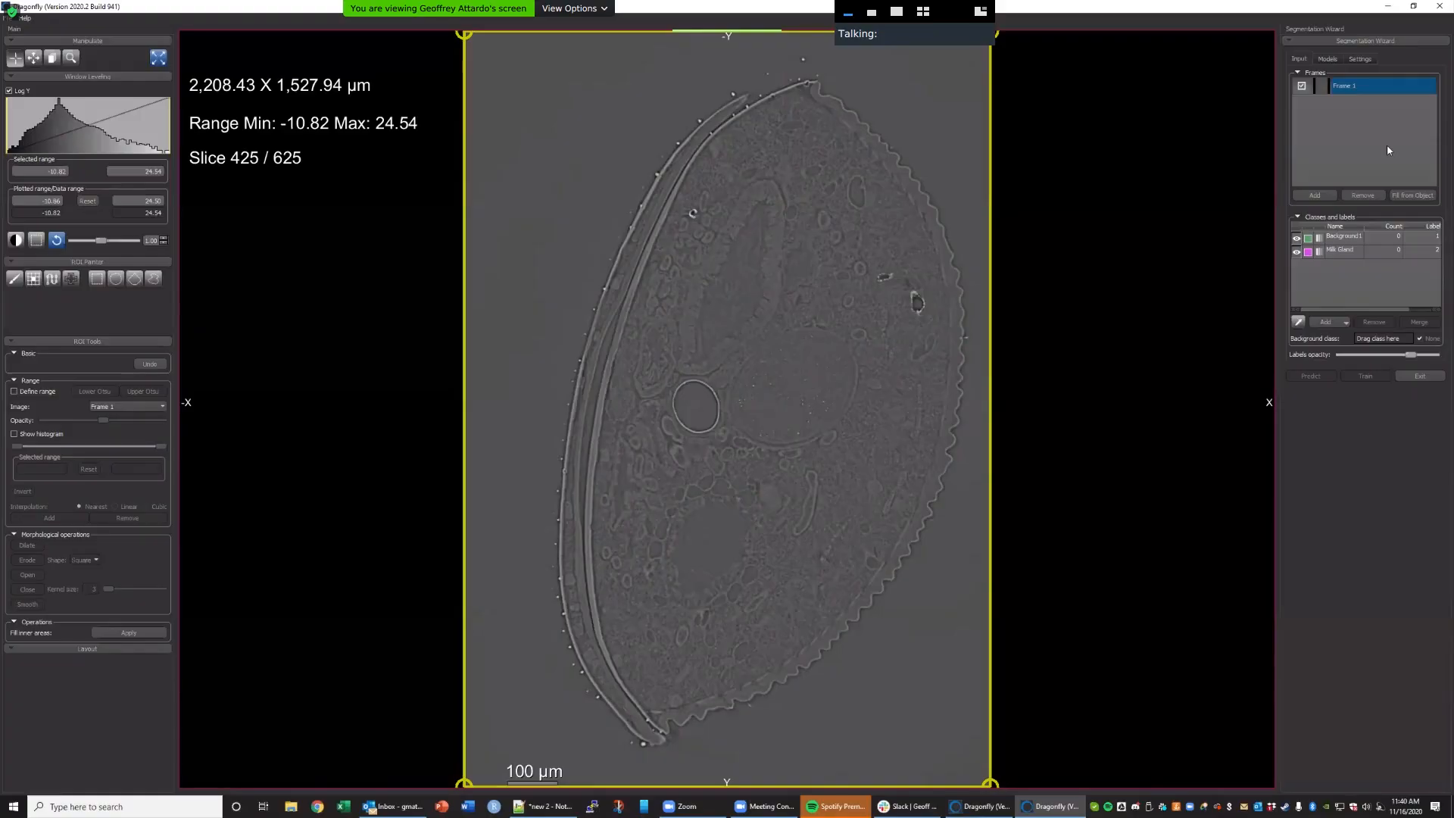
# Fill Frame 1 from the existing object "Multi-ROI from 2 ROIs".
pyautogui.click(1423, 196)
pyautogui.click(729, 392)
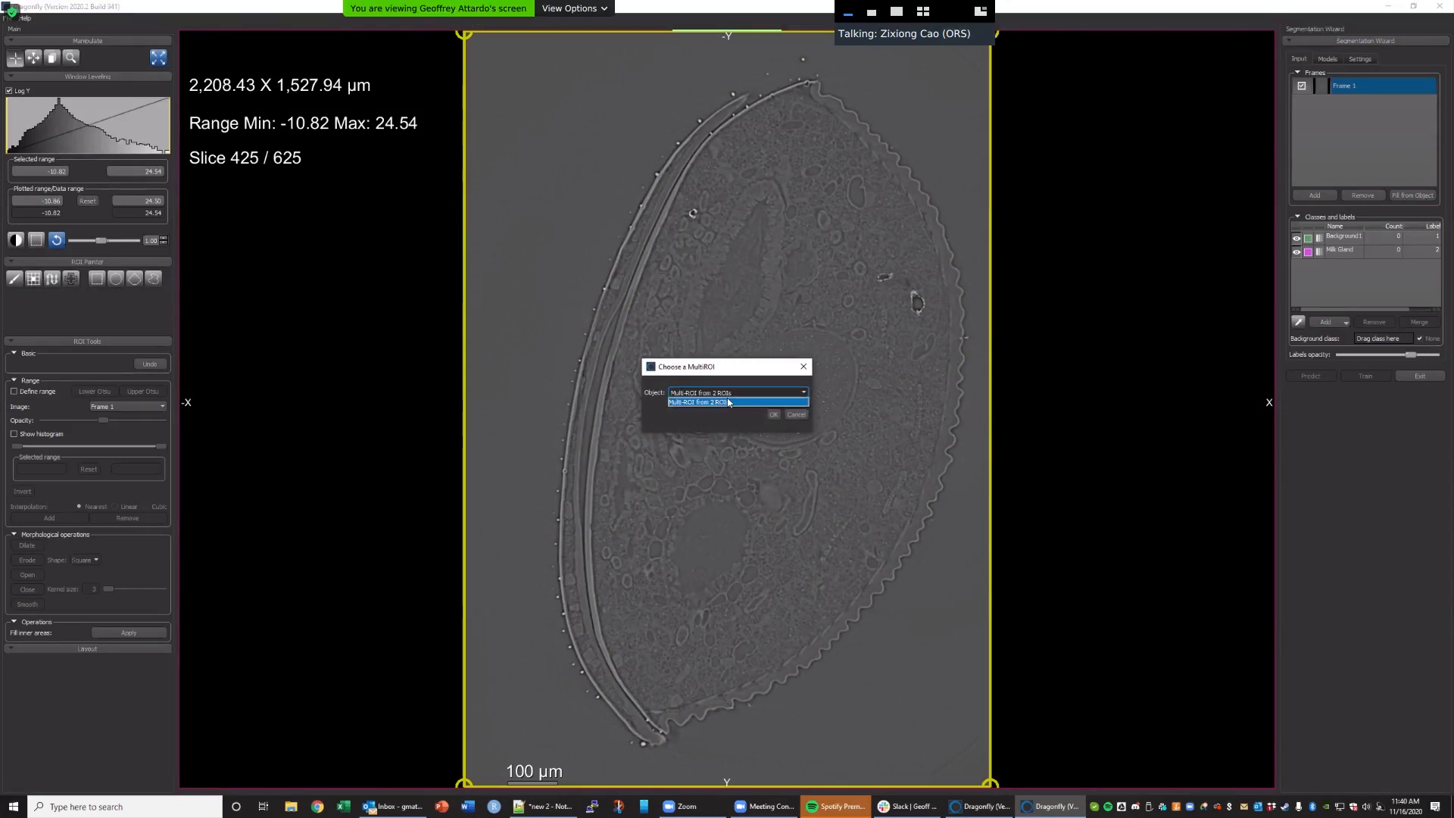
pyautogui.click(730, 403)
pyautogui.click(771, 415)
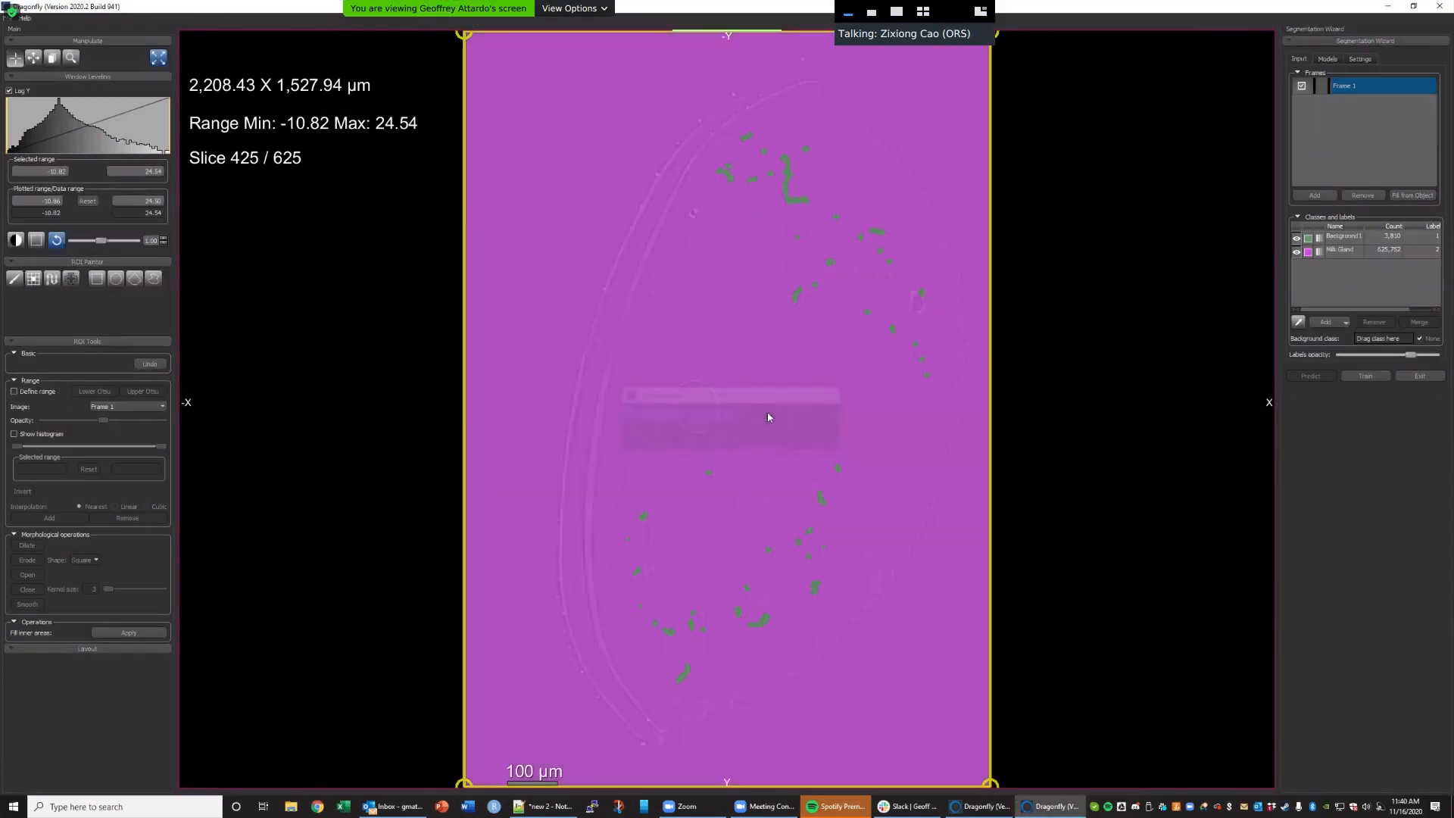
# Hide the Milk Gland class, raise the labels opacity to maximum, and inspect Frame 1's remaining labels.
pyautogui.click(1296, 254)
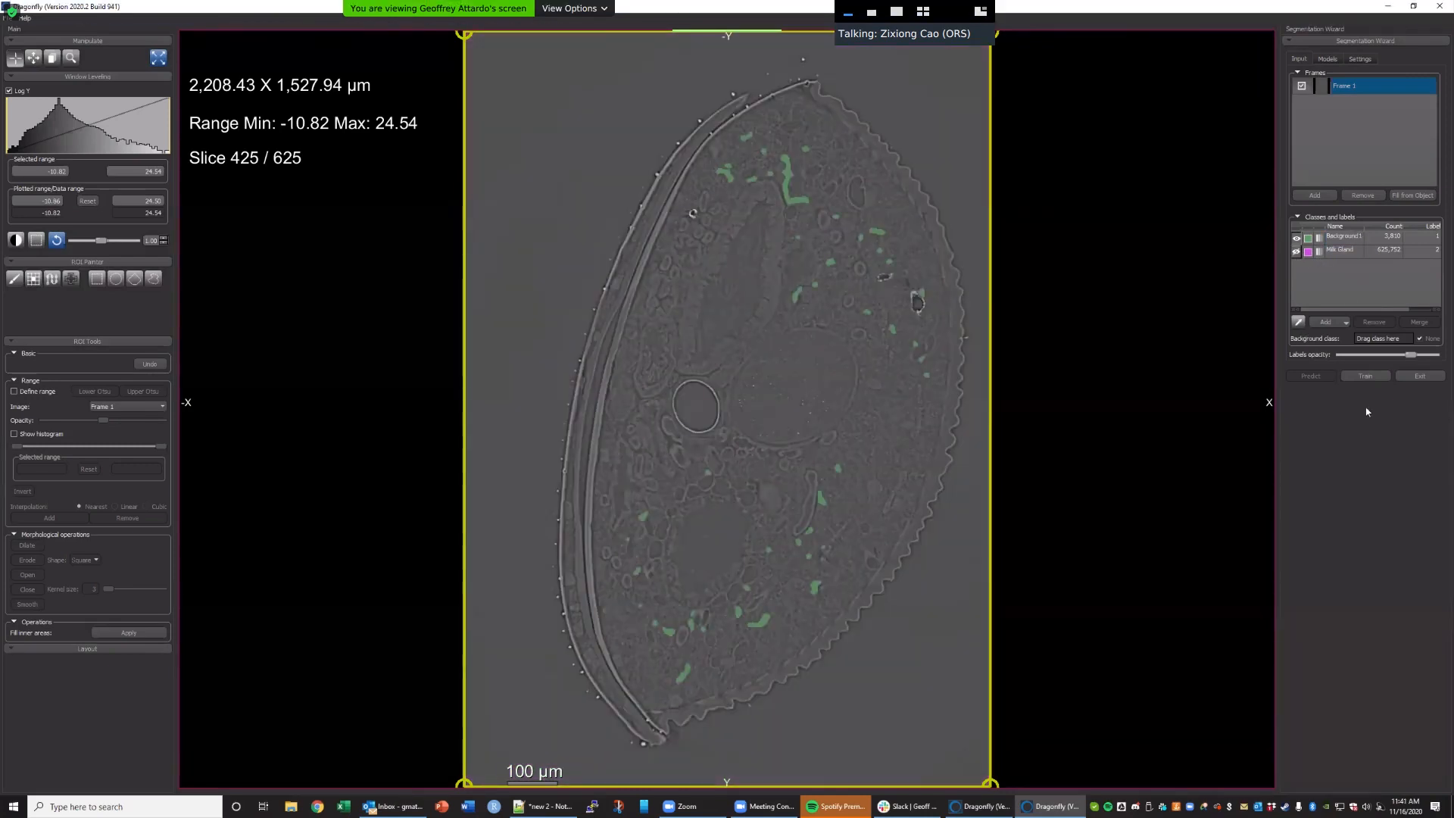
pyautogui.moveTo(1411, 355); pyautogui.dragTo(1435, 354)
pyautogui.click(1348, 249)
pyautogui.click(1344, 238)
pyautogui.scroll(4, 1051, 402)
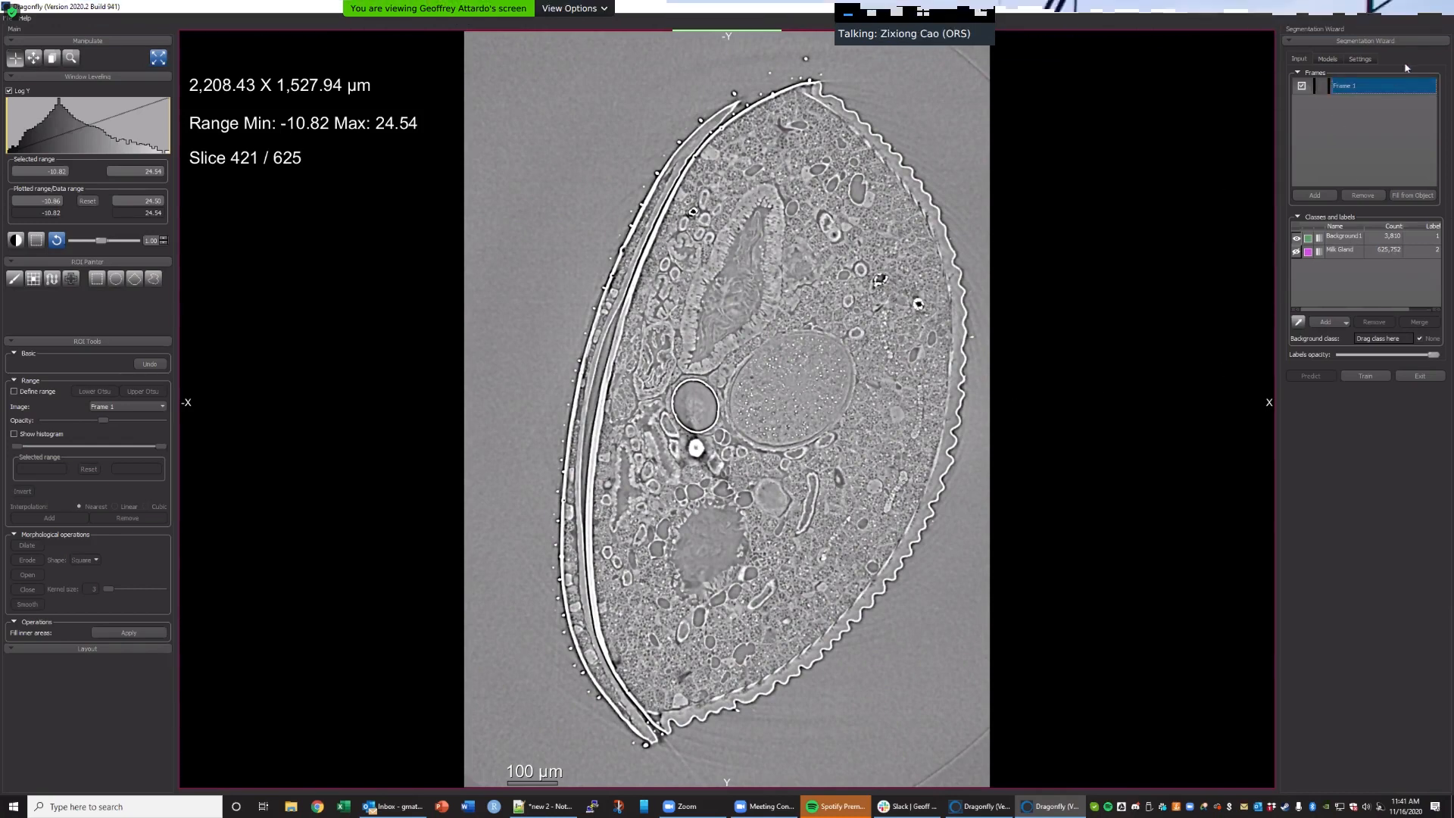
pyautogui.click(1391, 94)
pyautogui.click(1394, 85)
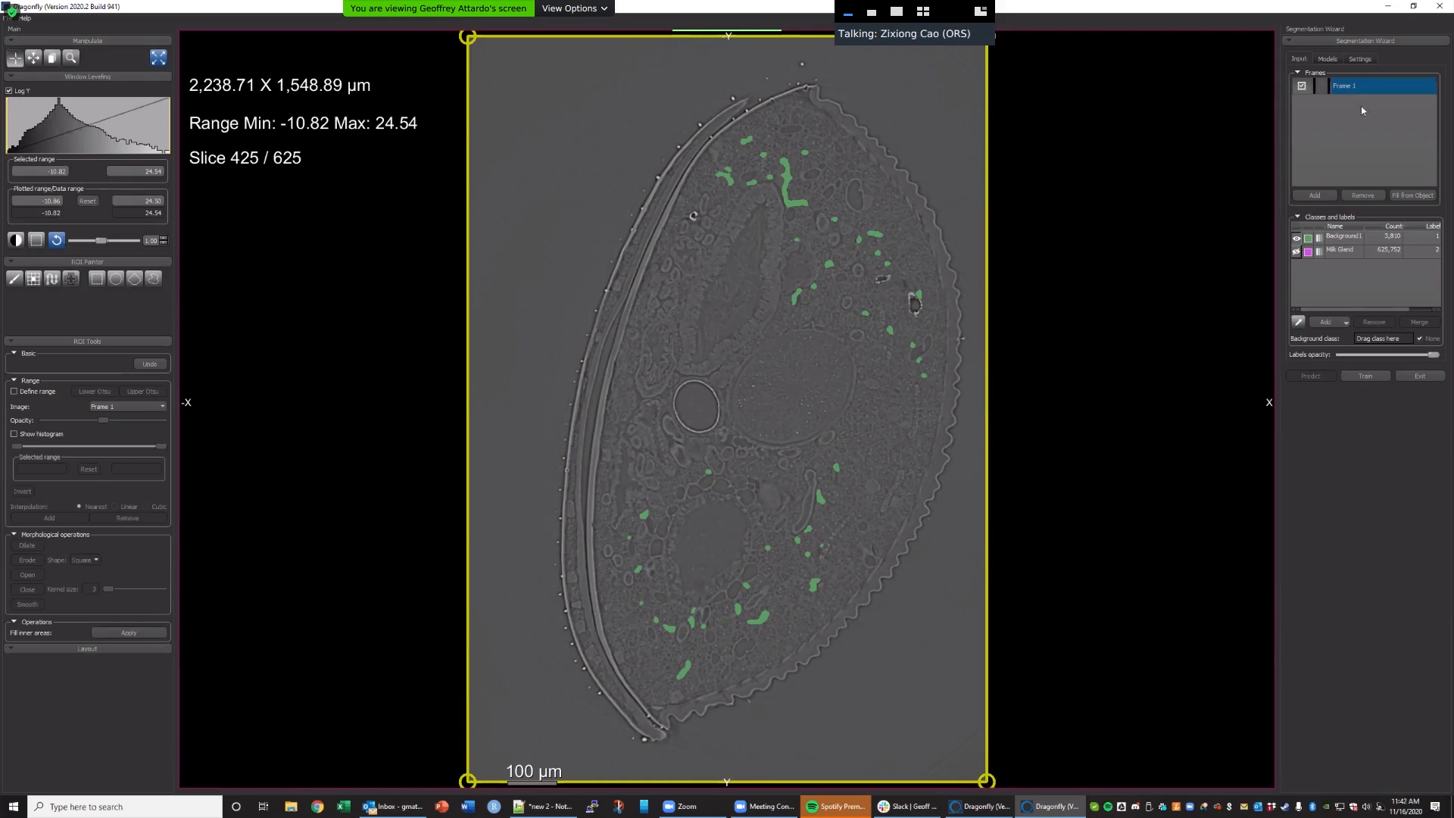
# Replace Frame 1 with a new frame over a closer view of slice 426, filled from the multi-ROI.
pyautogui.click(1368, 195)
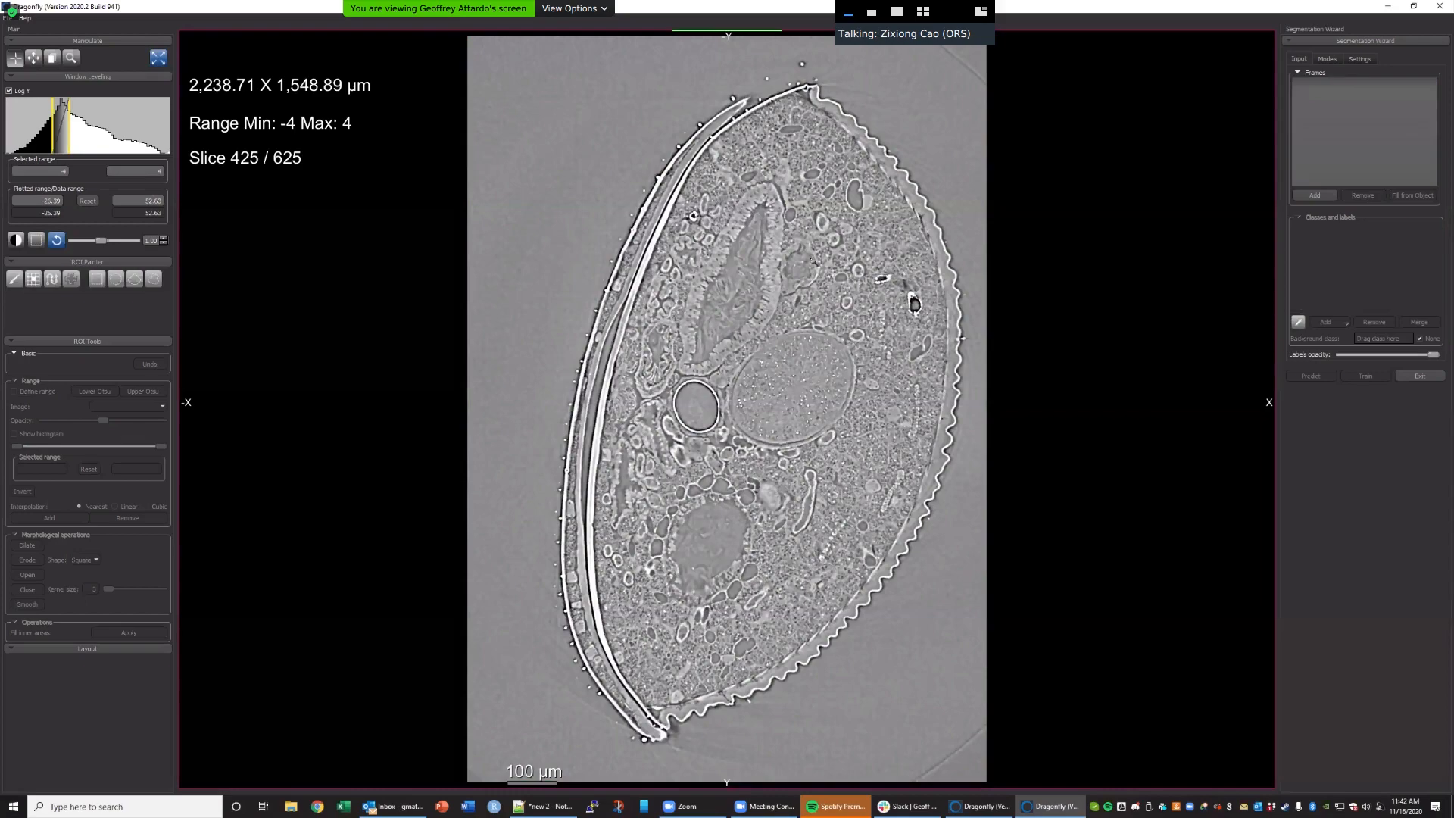
pyautogui.moveTo(812, 259); pyautogui.dragTo(818, 507, button='right')
pyautogui.scroll(1, 813, 464)
pyautogui.moveTo(813, 461); pyautogui.dragTo(782, 409, button='middle')
pyautogui.moveTo(785, 342); pyautogui.dragTo(788, 399, button='right')
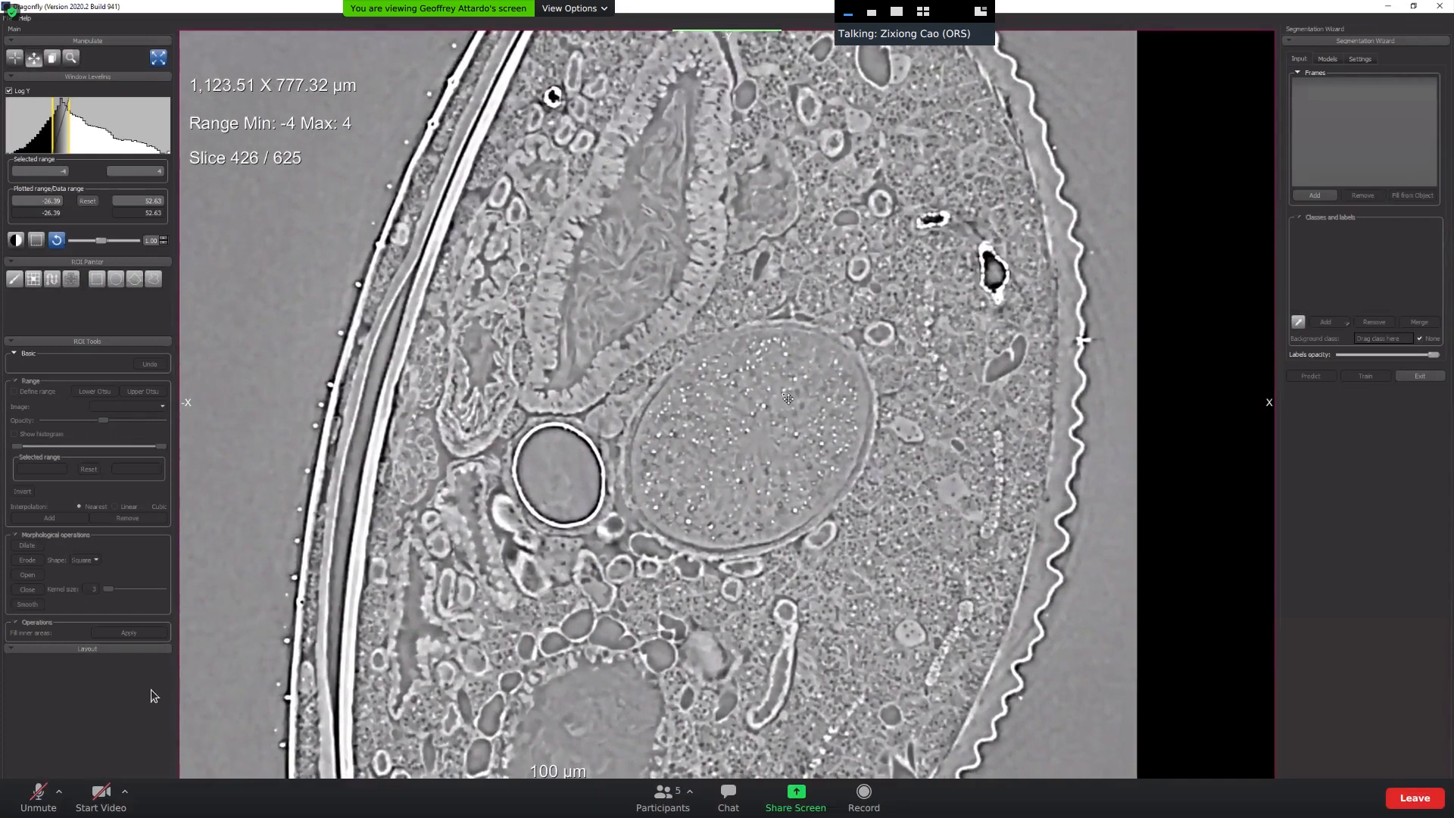
pyautogui.moveTo(789, 399); pyautogui.dragTo(812, 371, button='middle')
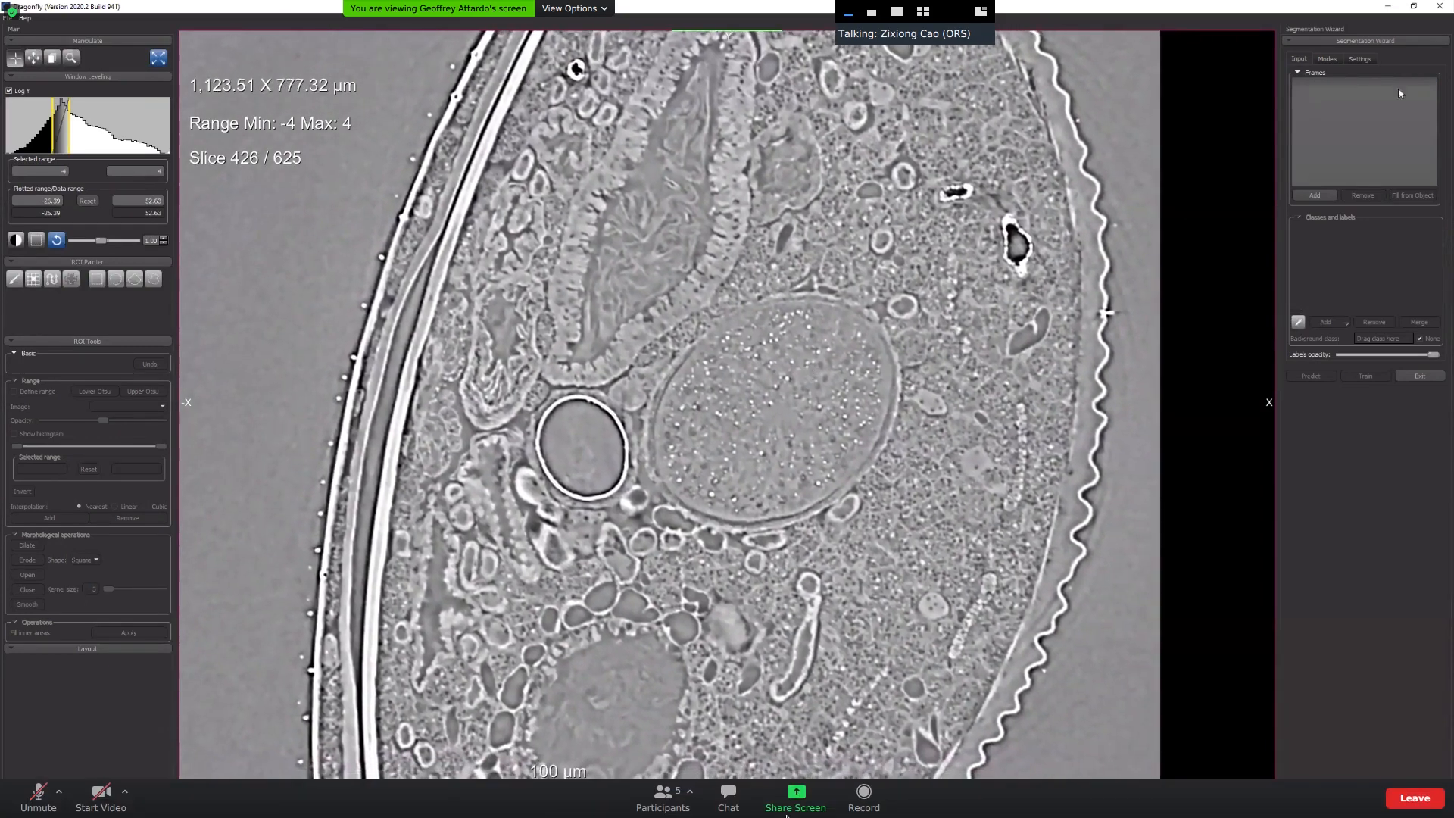
pyautogui.click(1316, 195)
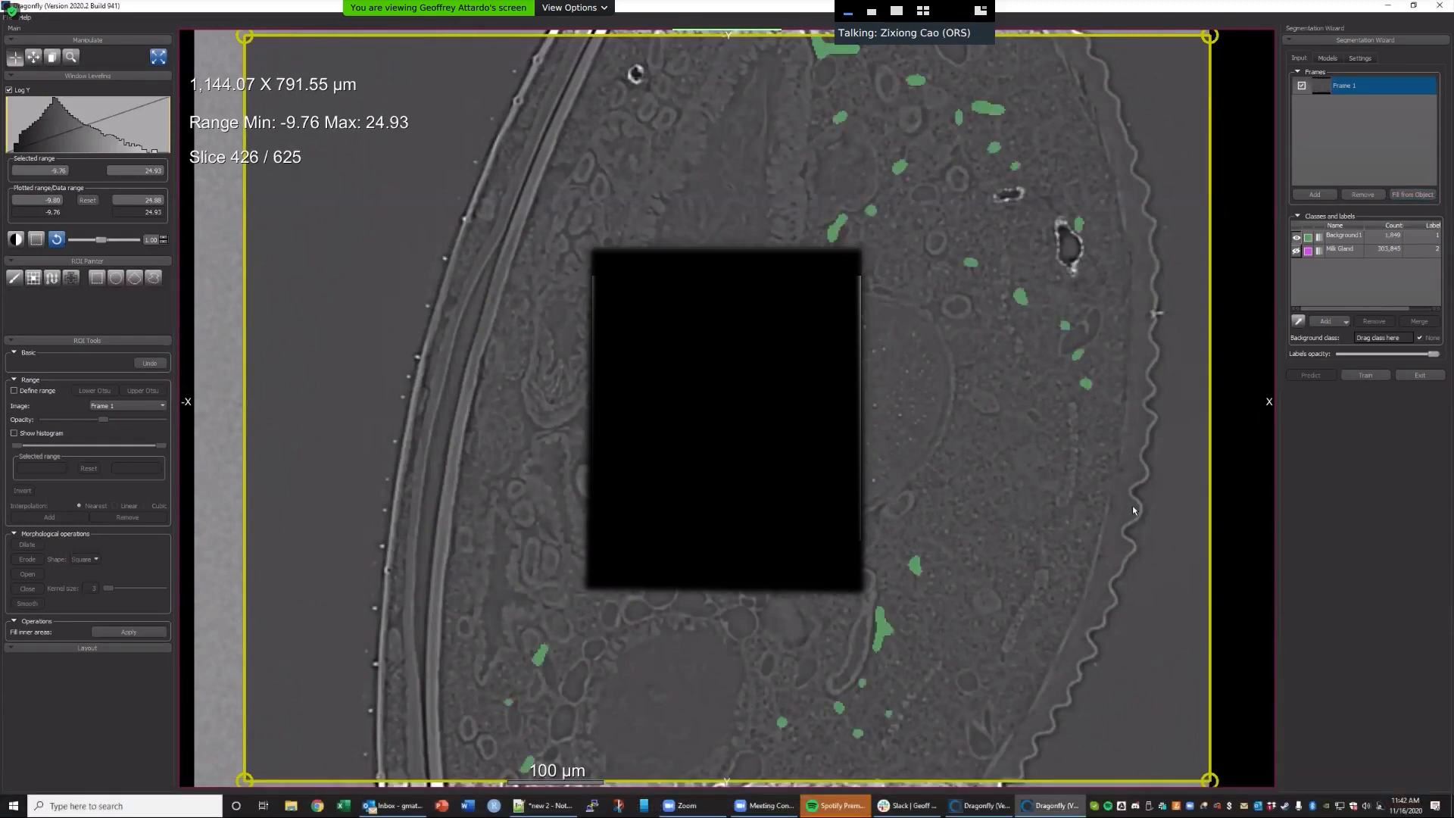
pyautogui.moveTo(1228, 497); pyautogui.dragTo(1243, 405, button='right')
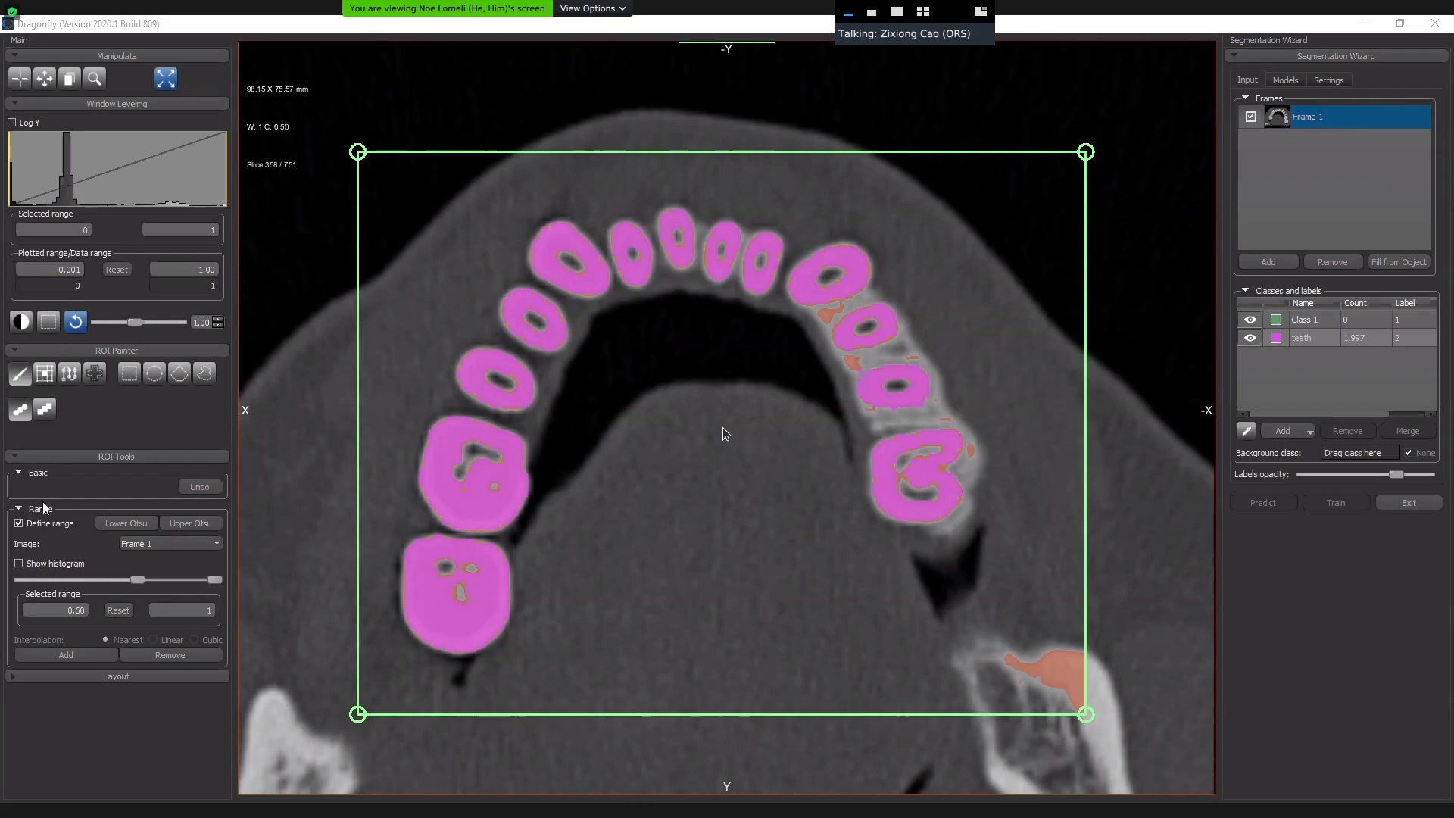
# Turn off the defined intensity range for labeling the teeth in Frame 1 of the CBCT scan.
pyautogui.click(40, 522)
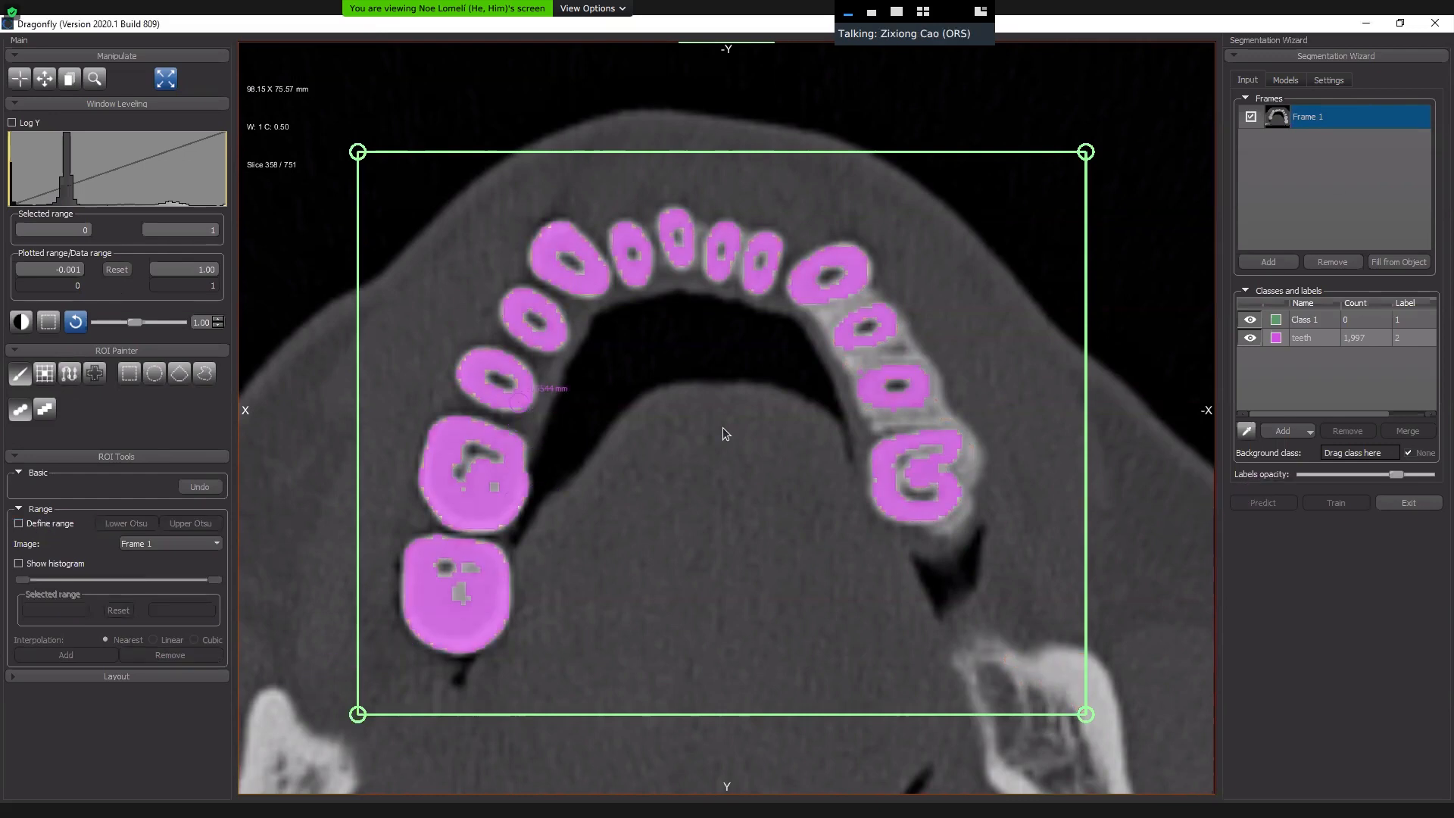
pyautogui.moveTo(926, 344); pyautogui.dragTo(955, 559, button='right')
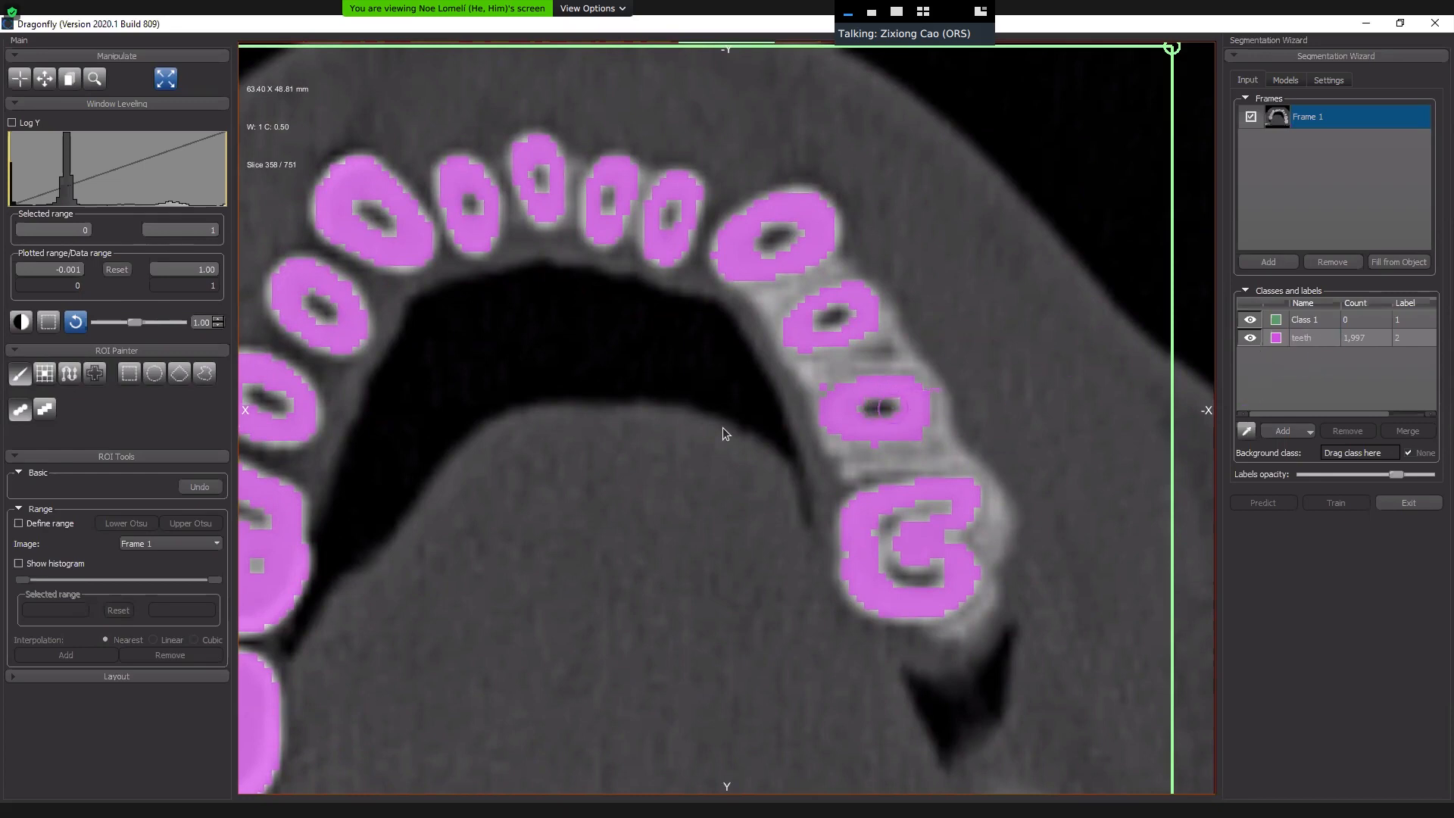
# Add a third class to the CBCT class list, remove it again, and reselect the teeth class.
pyautogui.click(1308, 432)
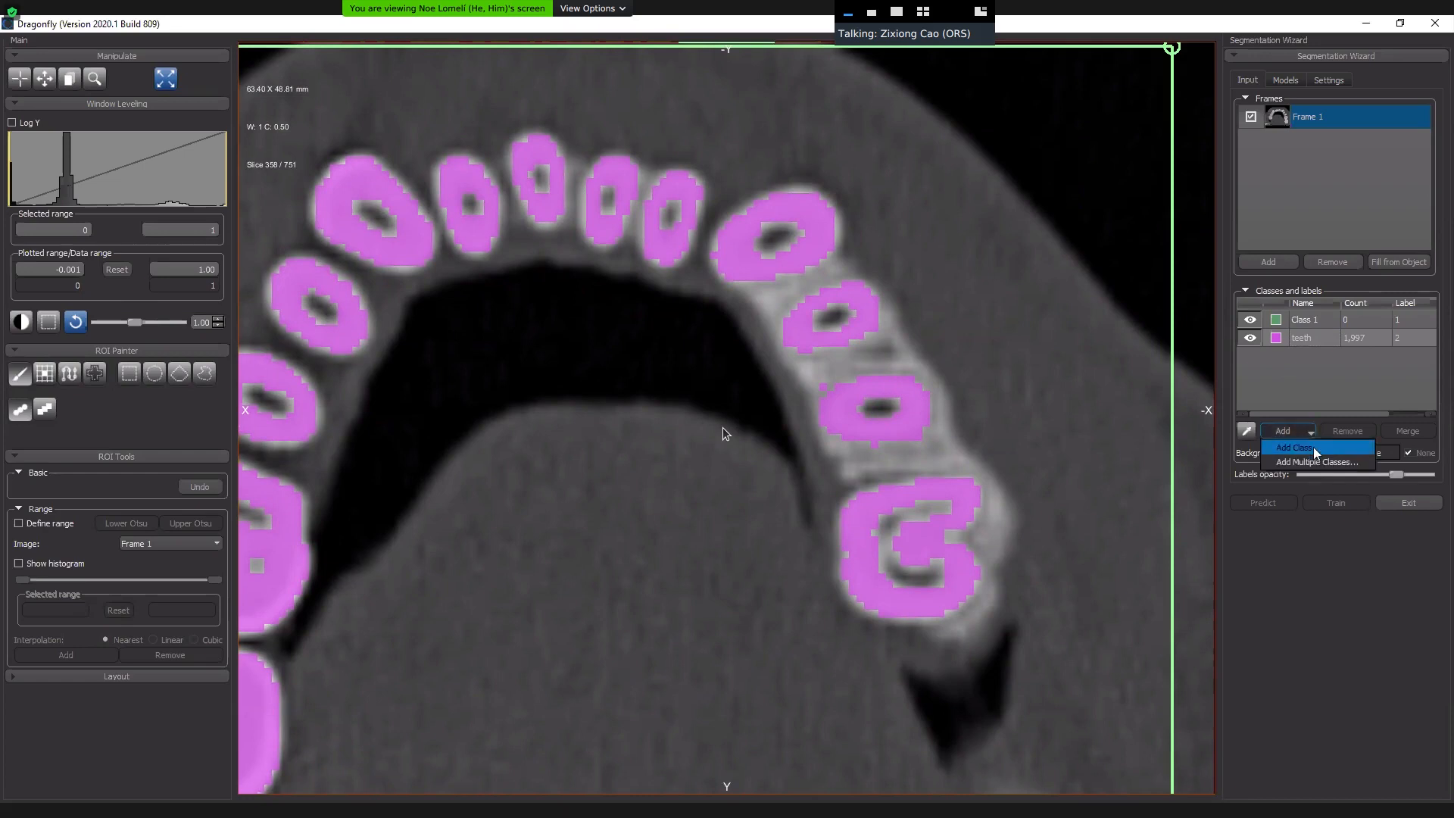
pyautogui.click(1316, 448)
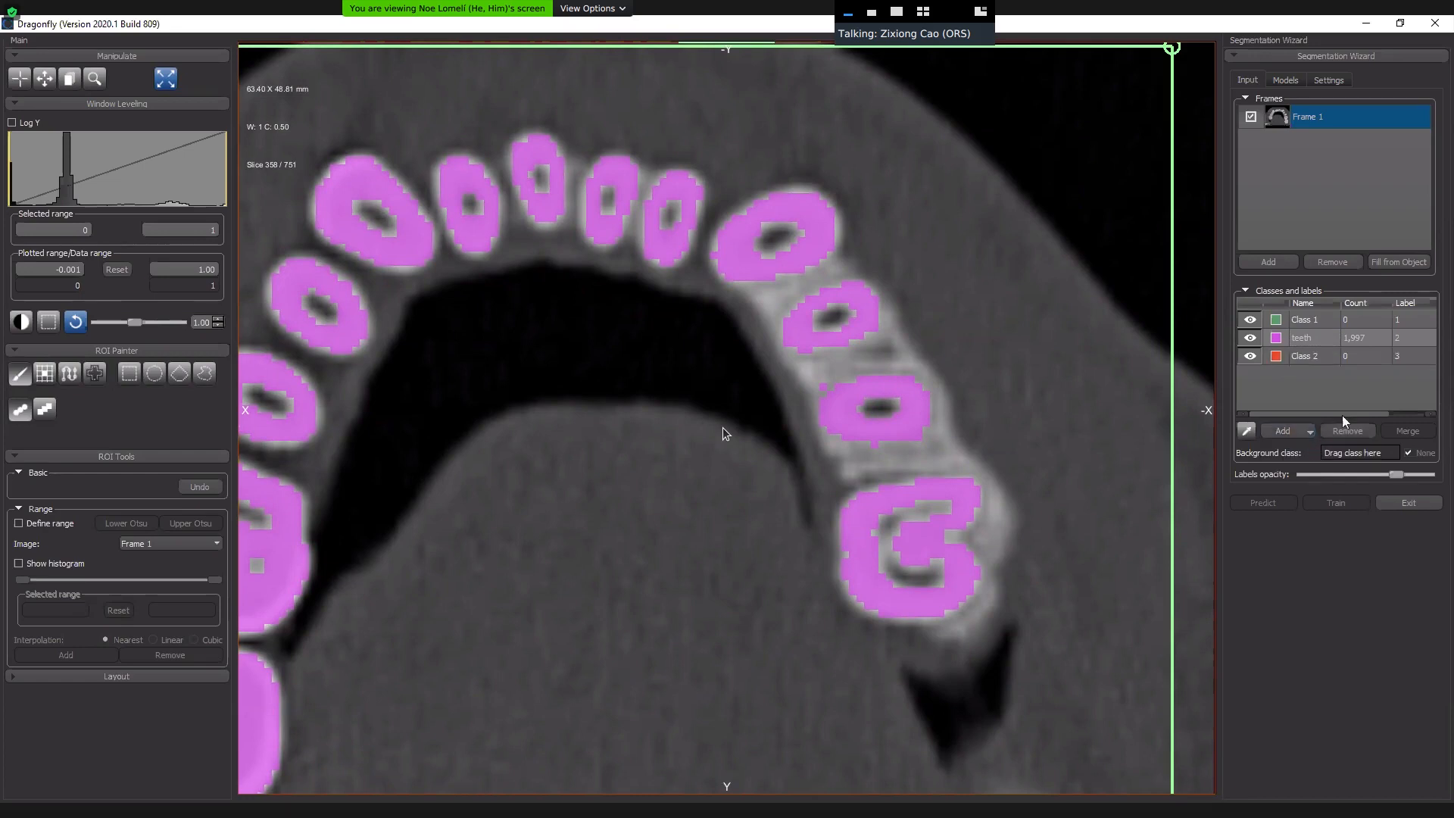
pyautogui.click(1318, 356)
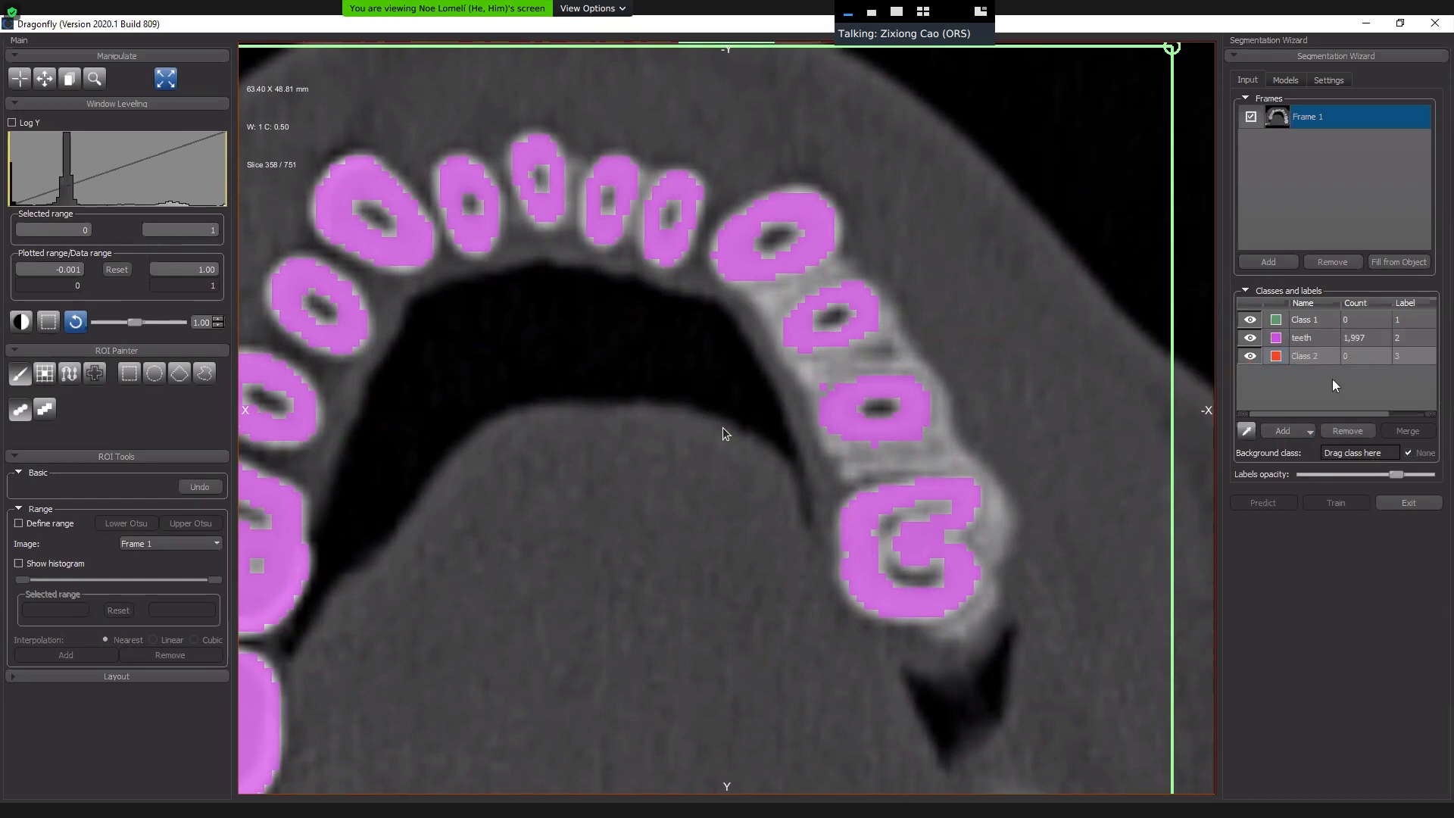
pyautogui.doubleClick(1316, 358)
pyautogui.click(1311, 339)
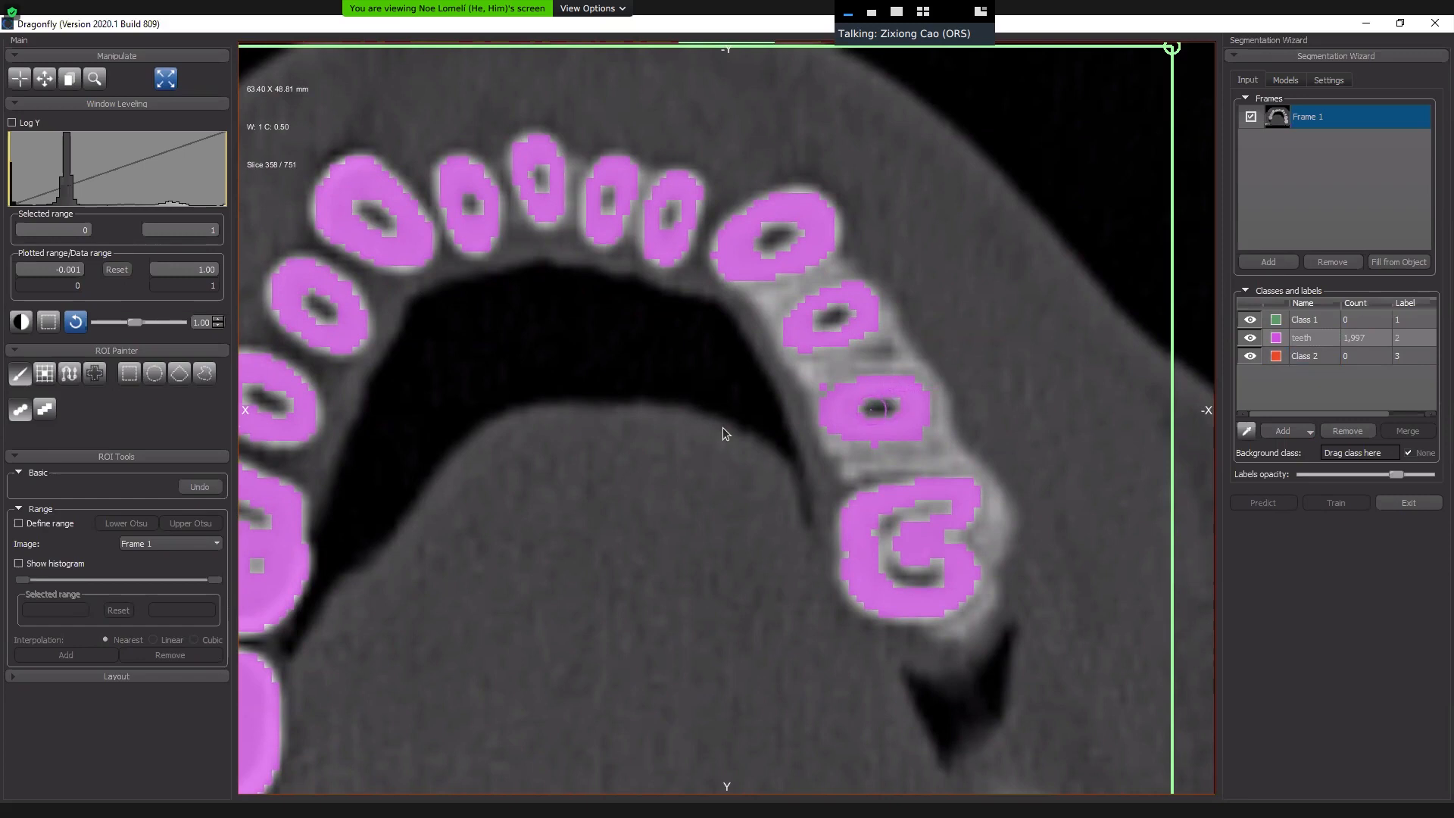
pyautogui.click(1318, 358)
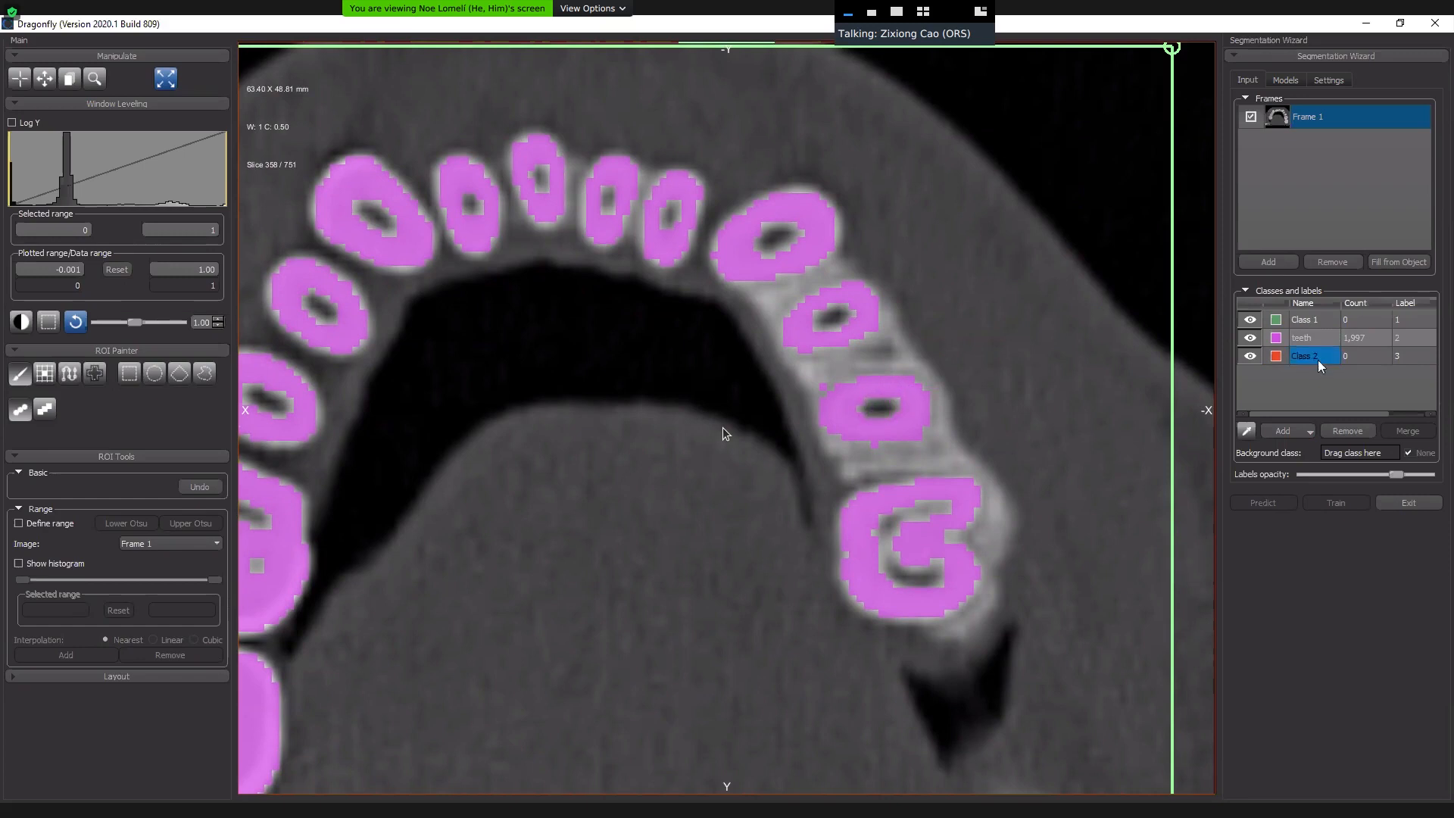
pyautogui.click(1366, 433)
pyautogui.click(1320, 341)
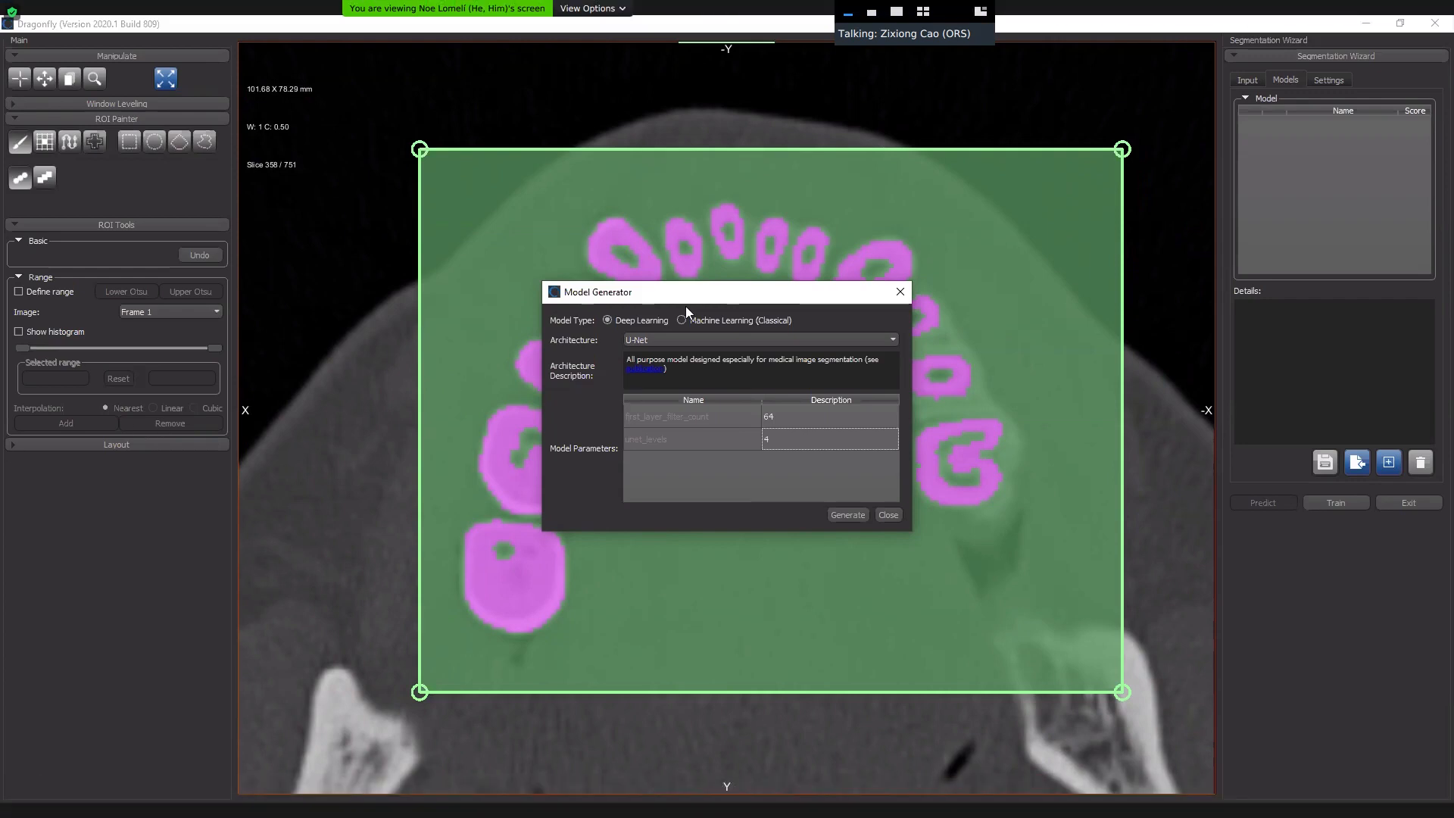
# Generate a deep learning U-Net model with a first-layer filter count of 64 and 4 levels.
pyautogui.moveTo(704, 303); pyautogui.dragTo(710, 290)
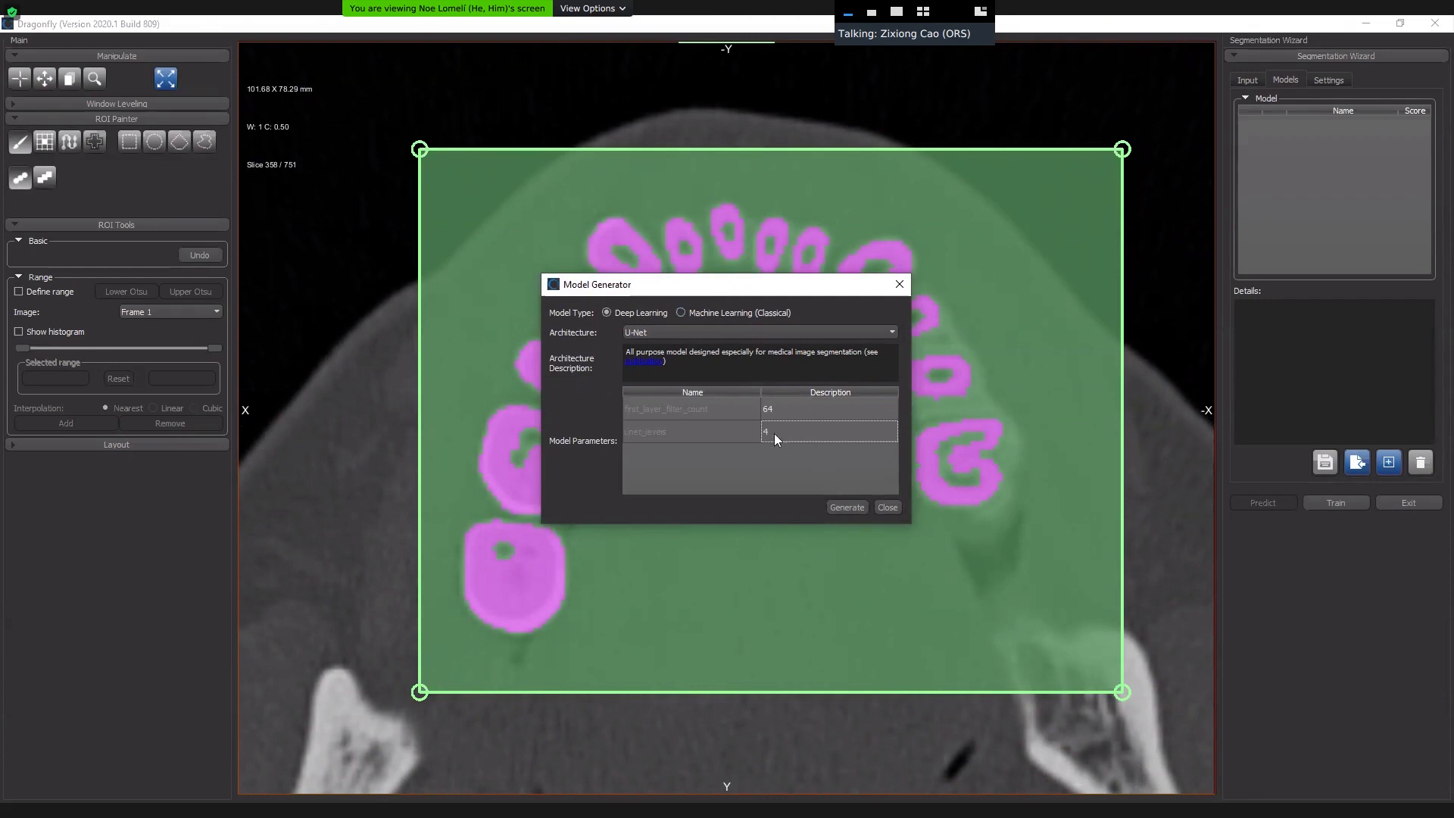
pyautogui.click(854, 507)
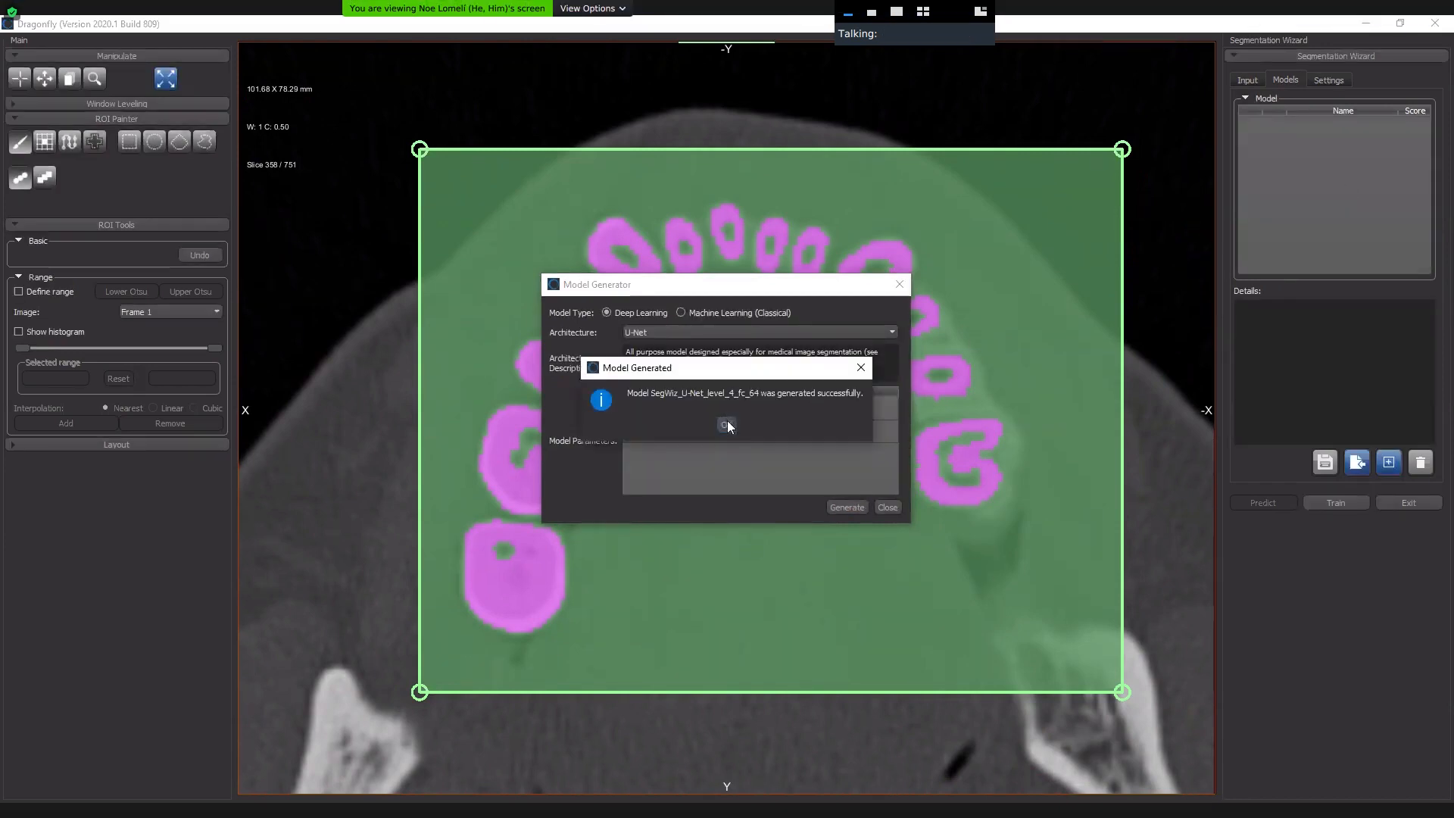
pyautogui.click(727, 424)
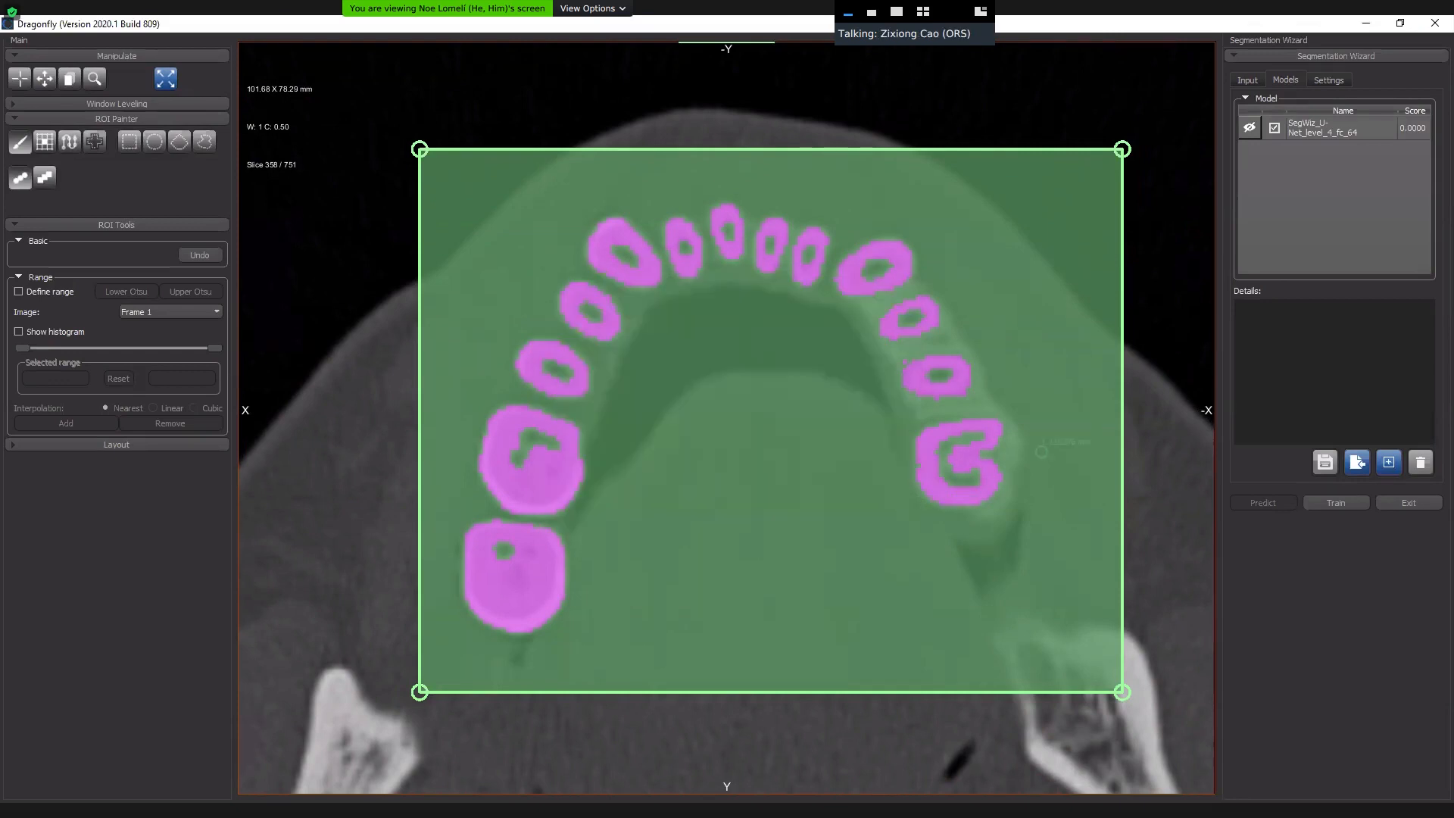
# Check the generated U-Net's details, start training, and stop the autoencoder model's training run early.
pyautogui.click(1333, 126)
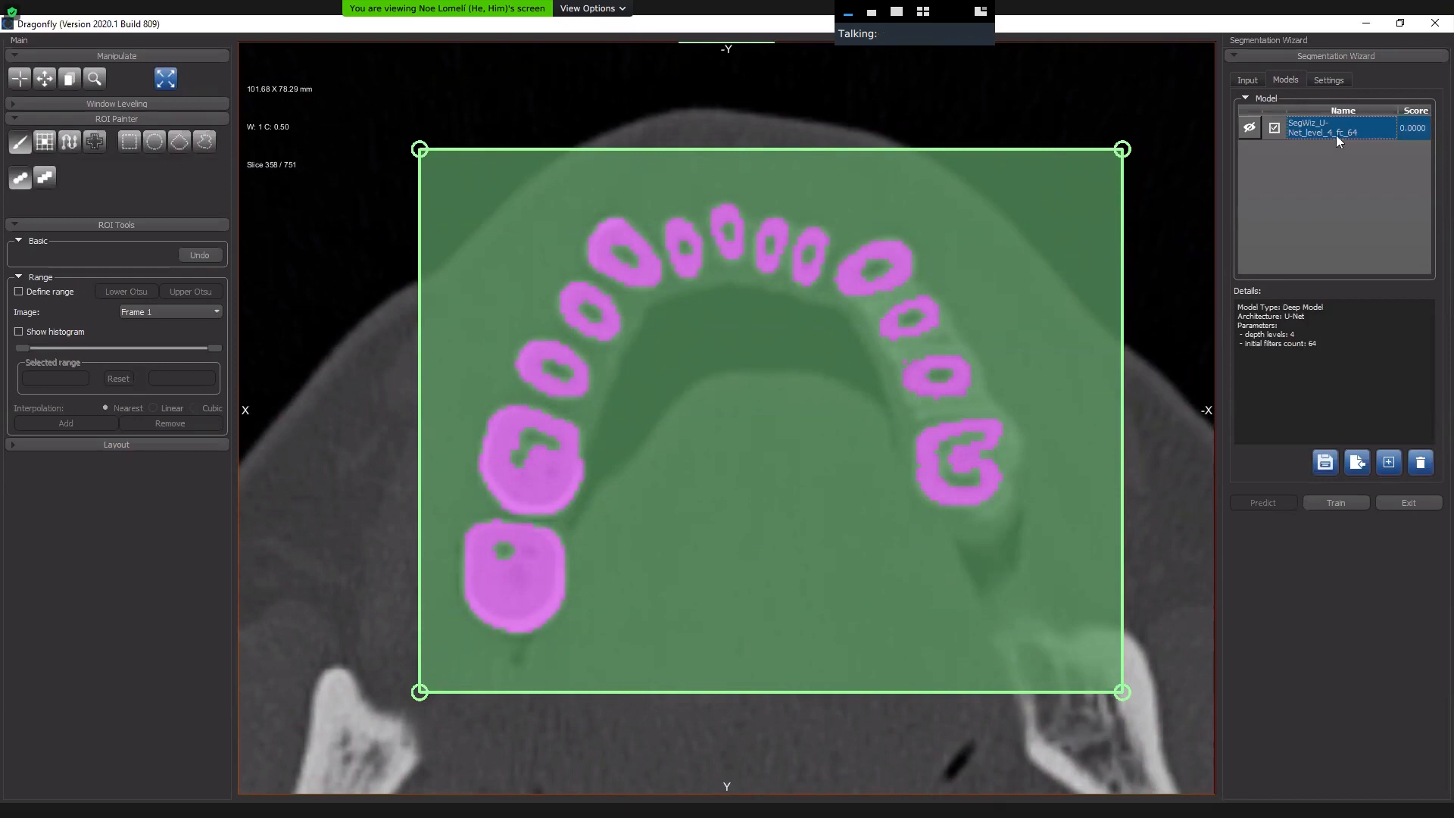
pyautogui.click(1325, 132)
pyautogui.click(1353, 503)
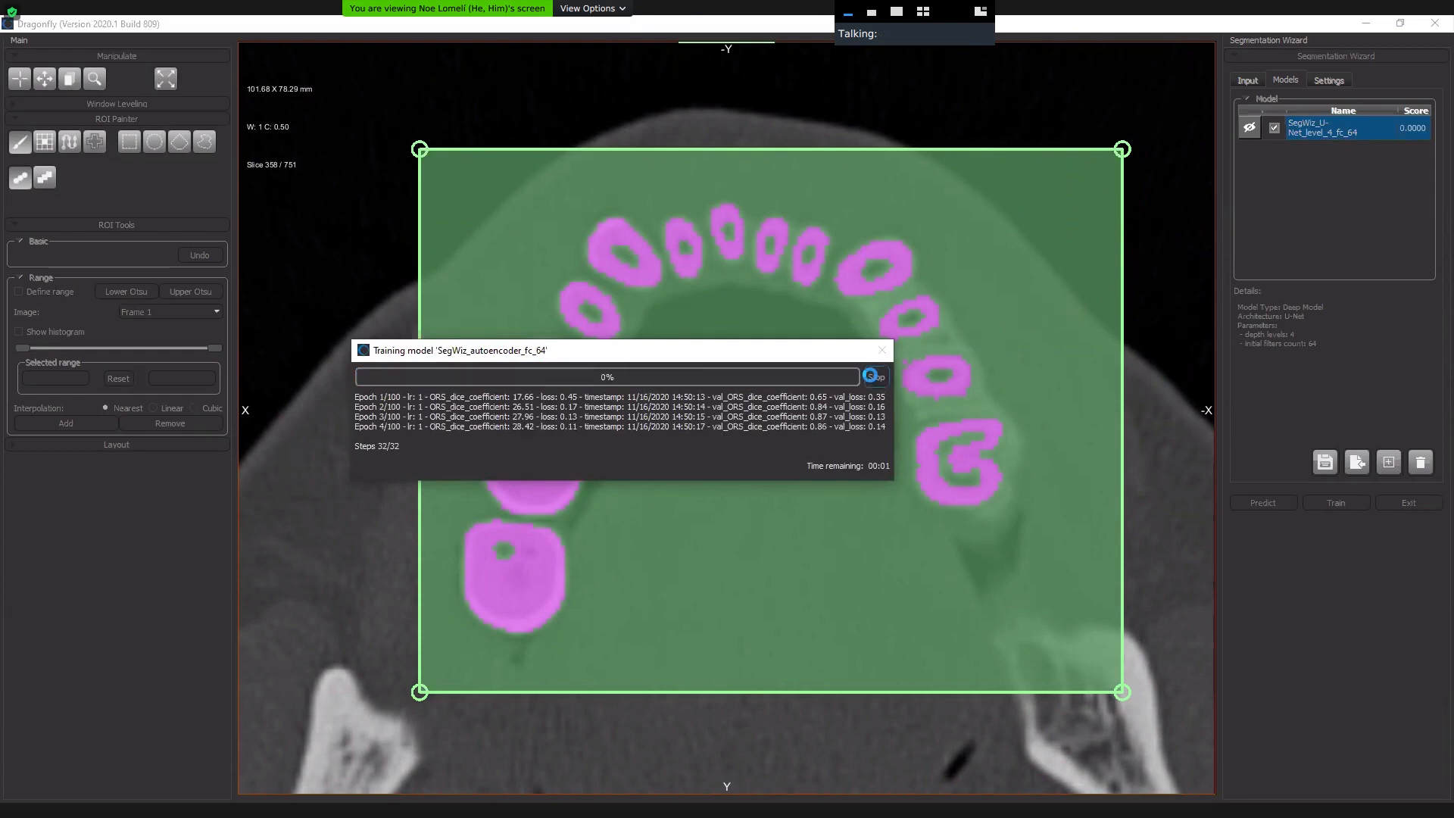
pyautogui.click(871, 377)
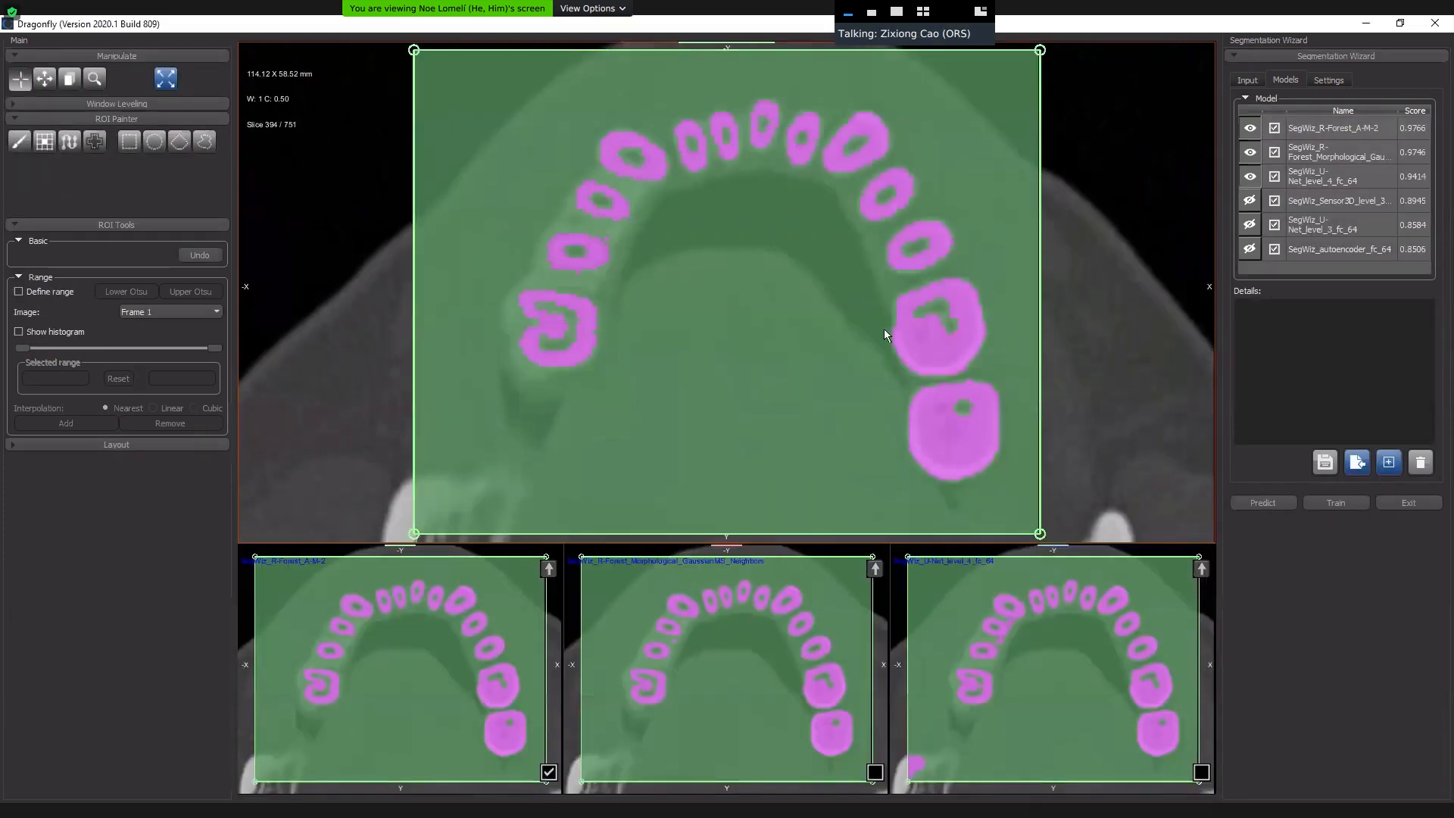
# Review the trained models' details and compare the random forest and U-Net predictions on the teeth frame.
pyautogui.click(1340, 225)
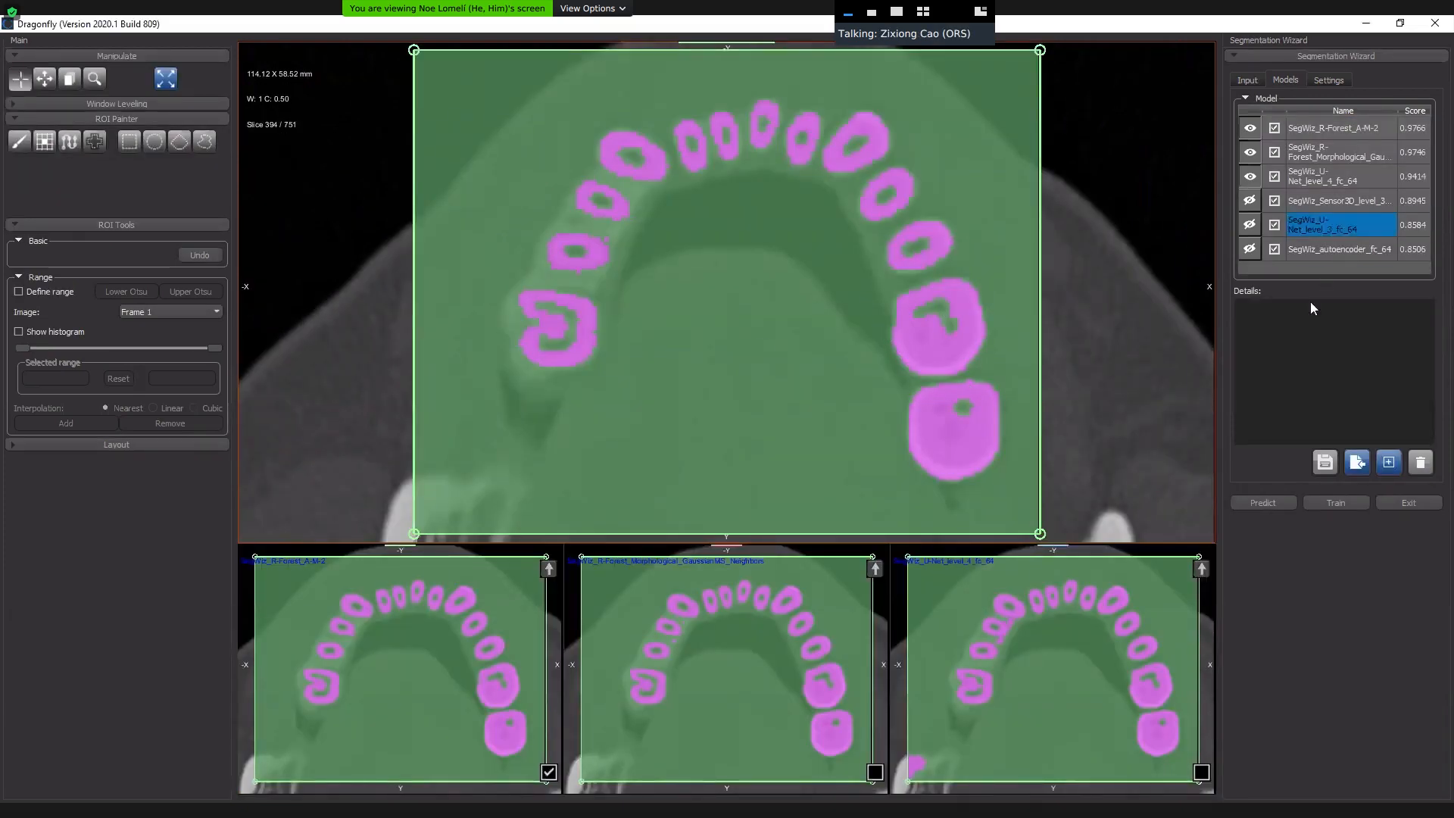
pyautogui.click(1363, 180)
pyautogui.click(1352, 129)
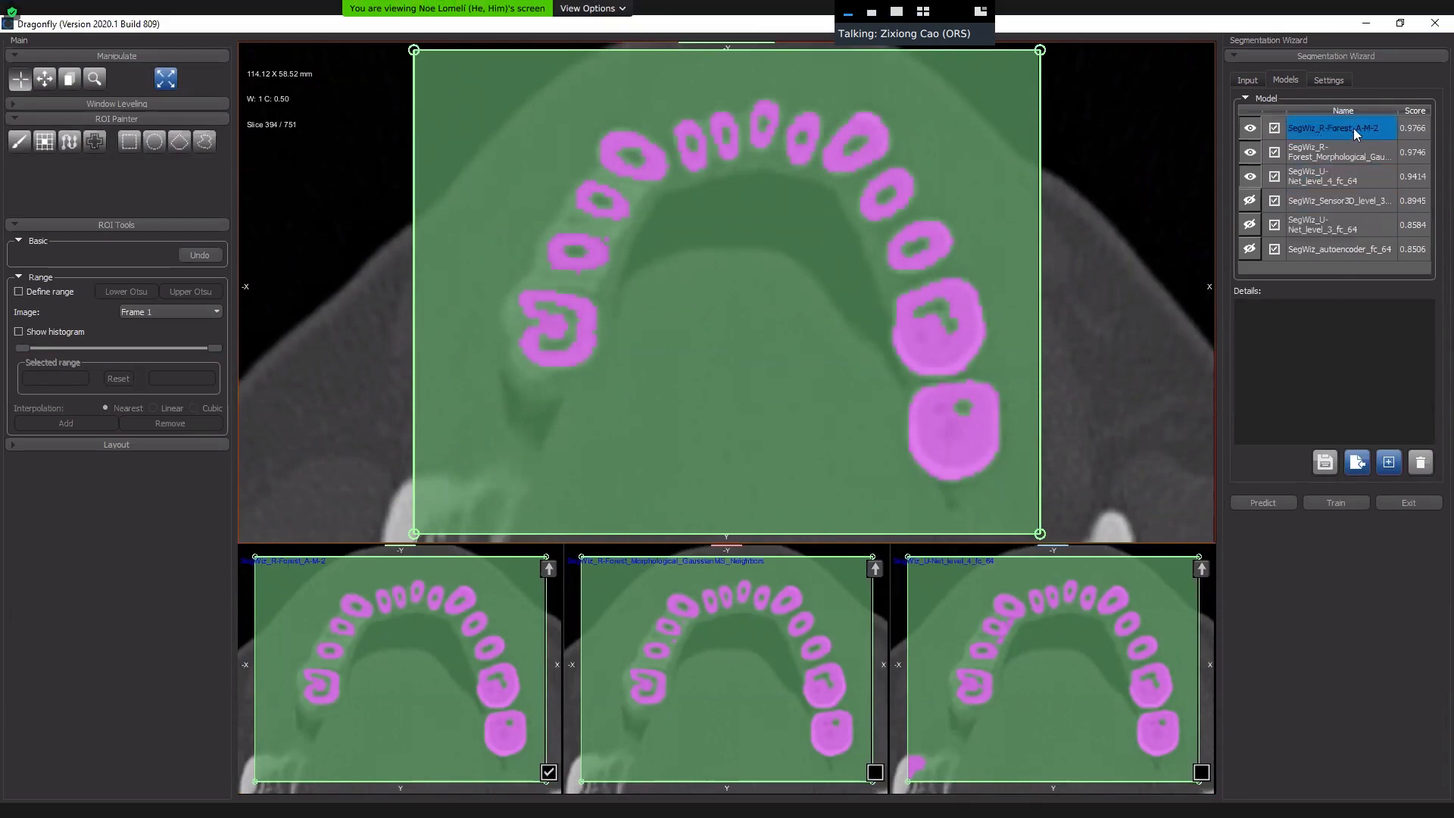
pyautogui.moveTo(1352, 128); pyautogui.dragTo(1359, 247)
pyautogui.click(359, 614)
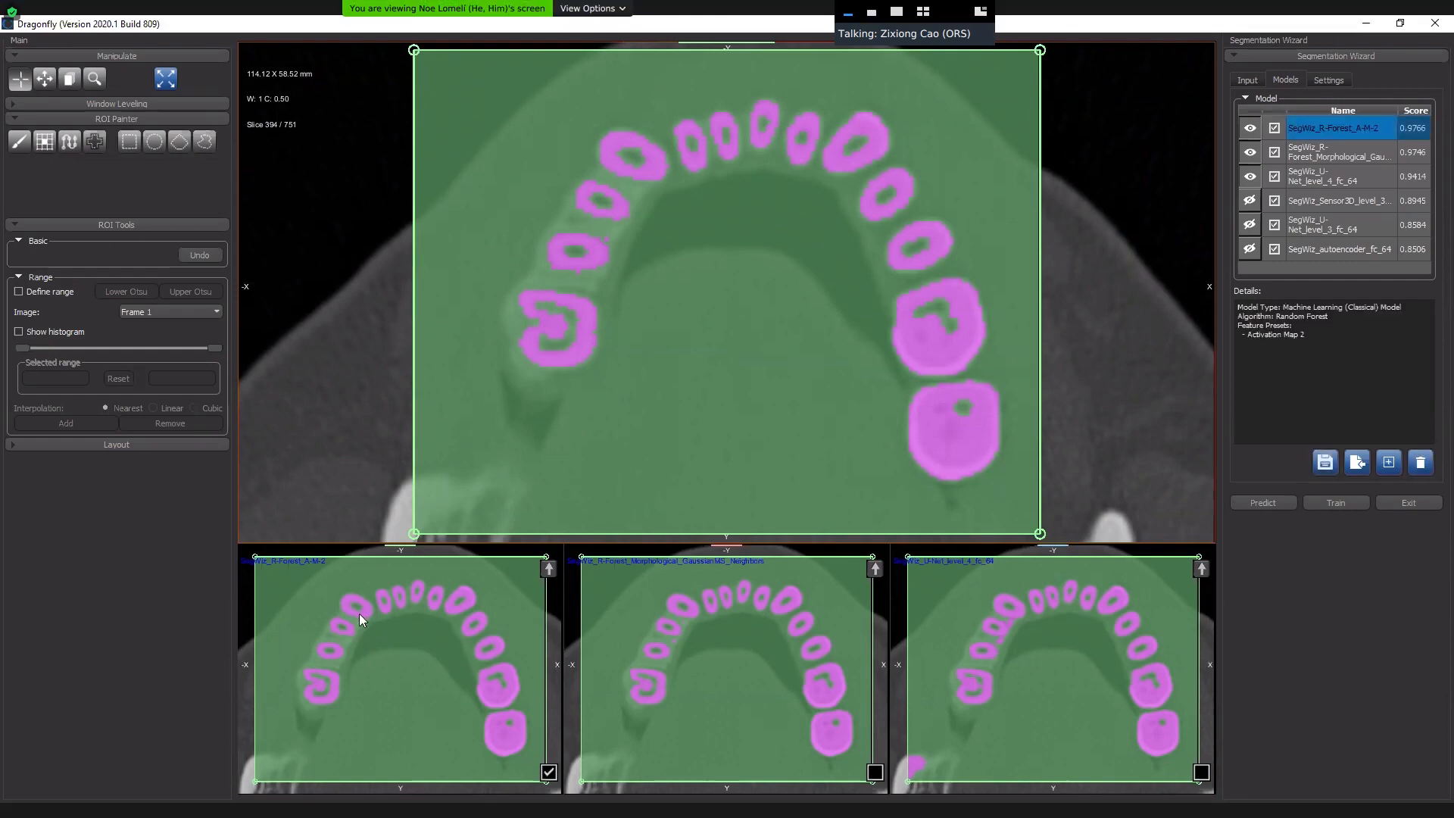
pyautogui.click(1366, 153)
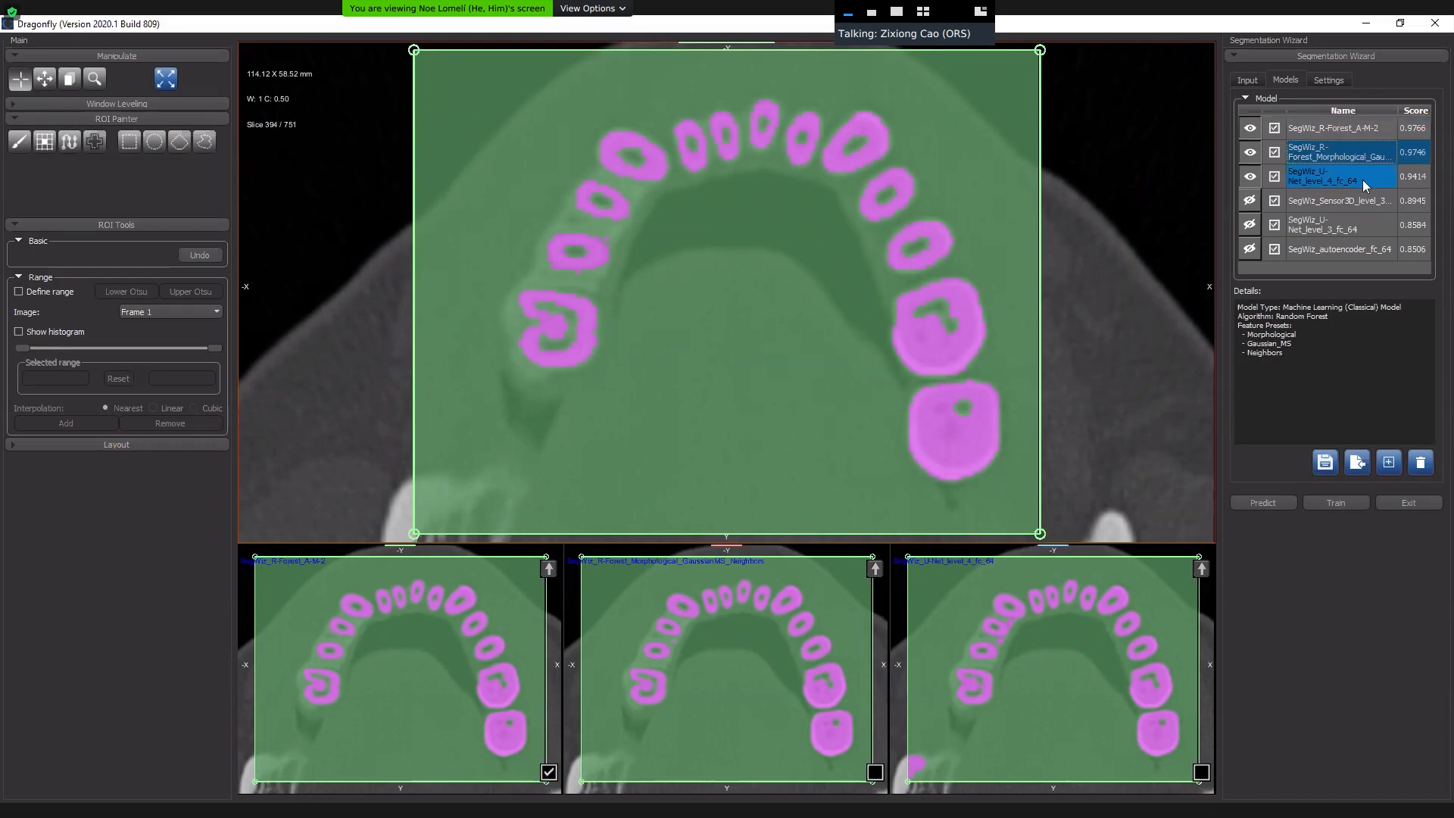
# Check the details of the 4-level U-Net and view its prediction beside both random forest predictions around the whole frame.
pyautogui.click(1362, 180)
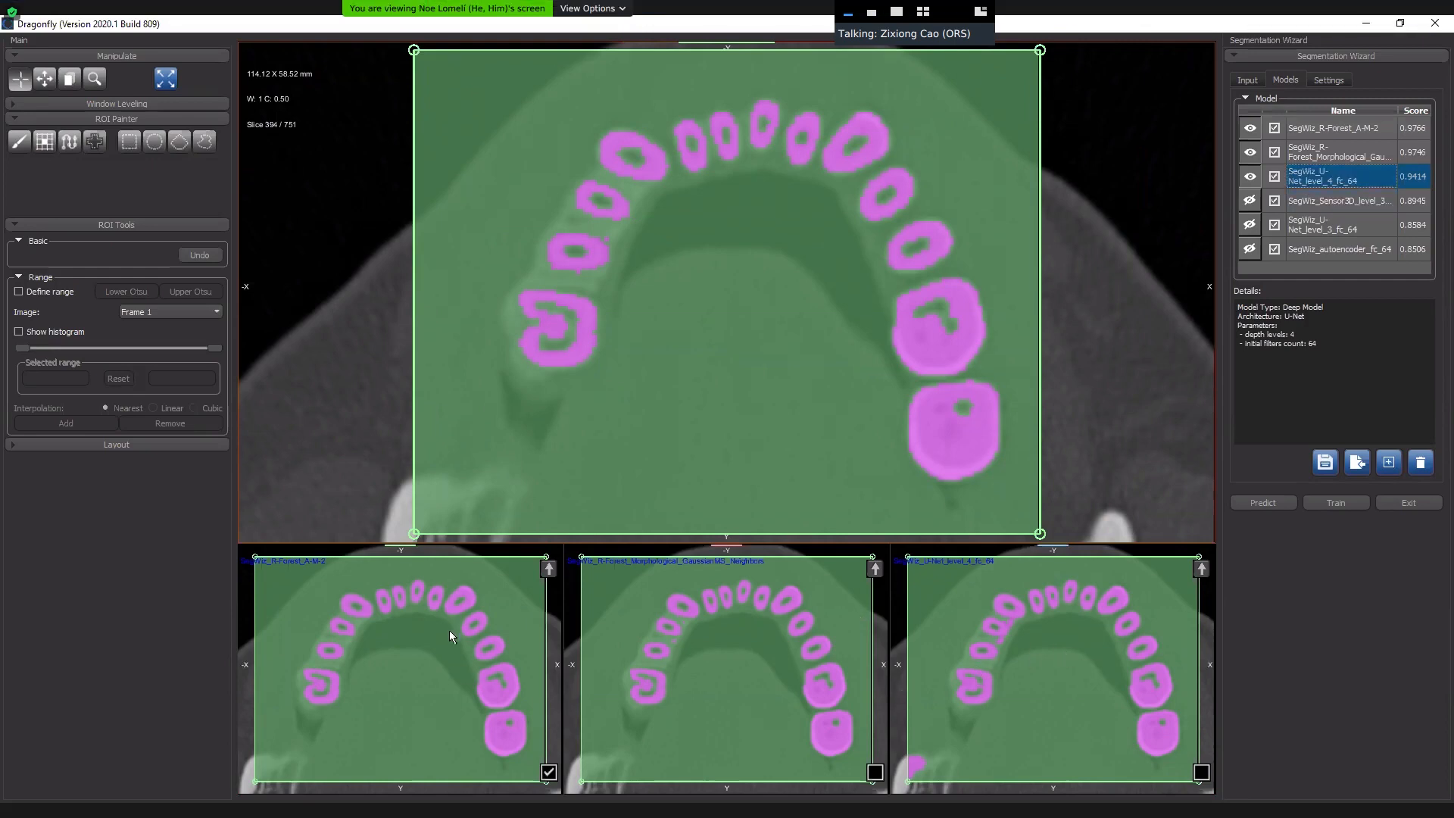
pyautogui.moveTo(735, 695); pyautogui.dragTo(590, 642, button='right')
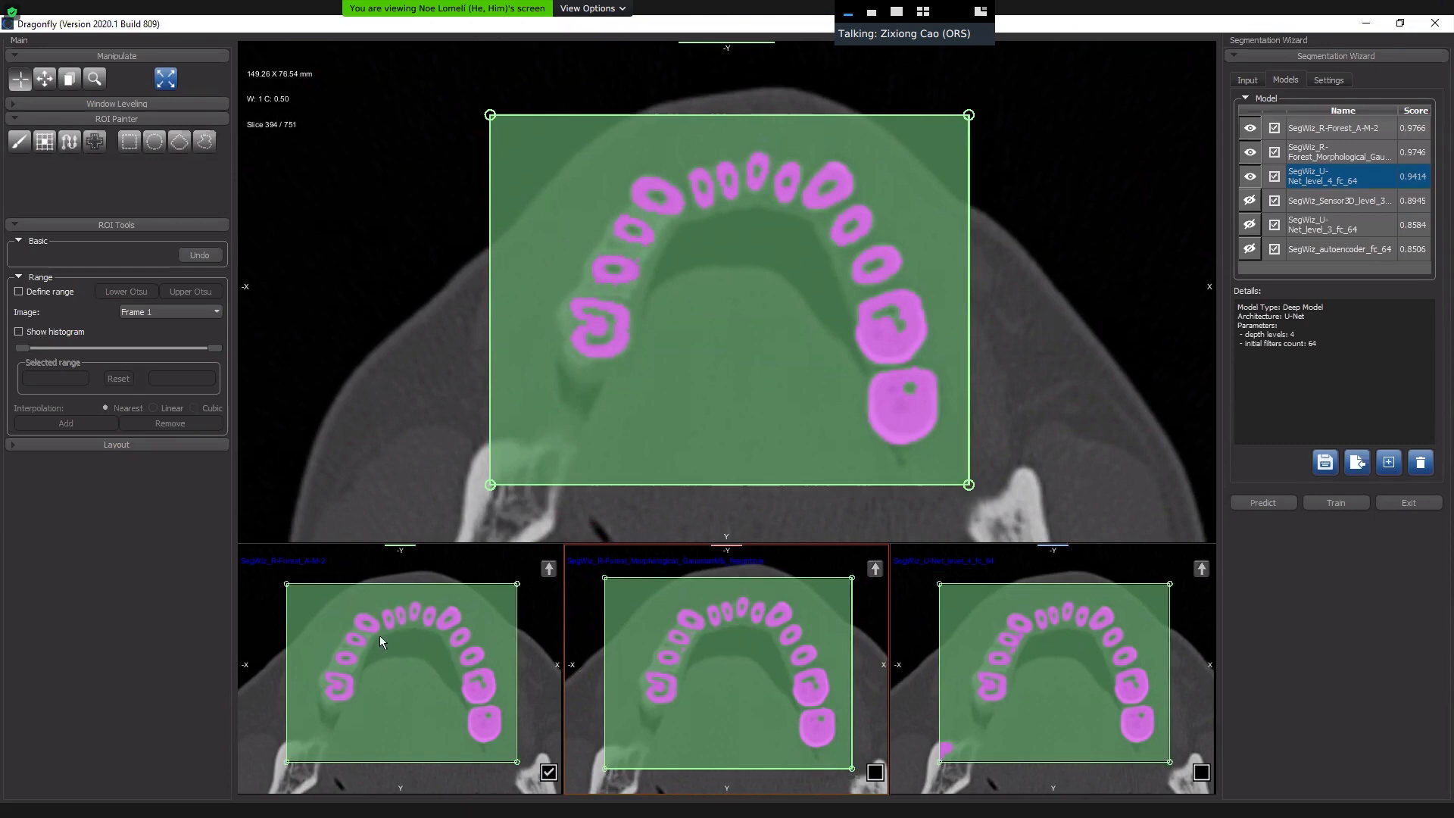
# Add a second training frame covering the dental arch on slice 390.
pyautogui.click(1247, 80)
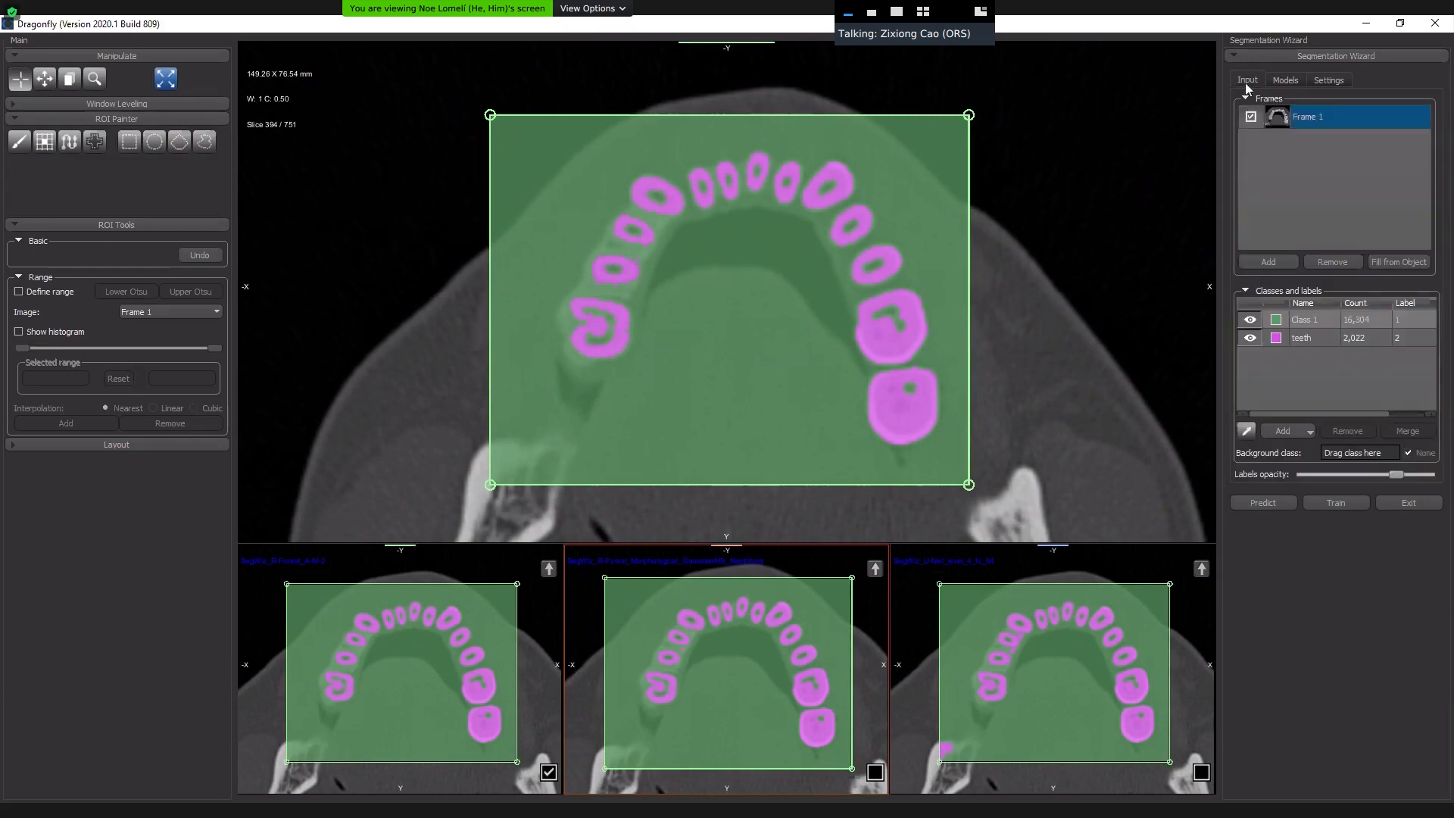
pyautogui.scroll(-5, 1072, 264)
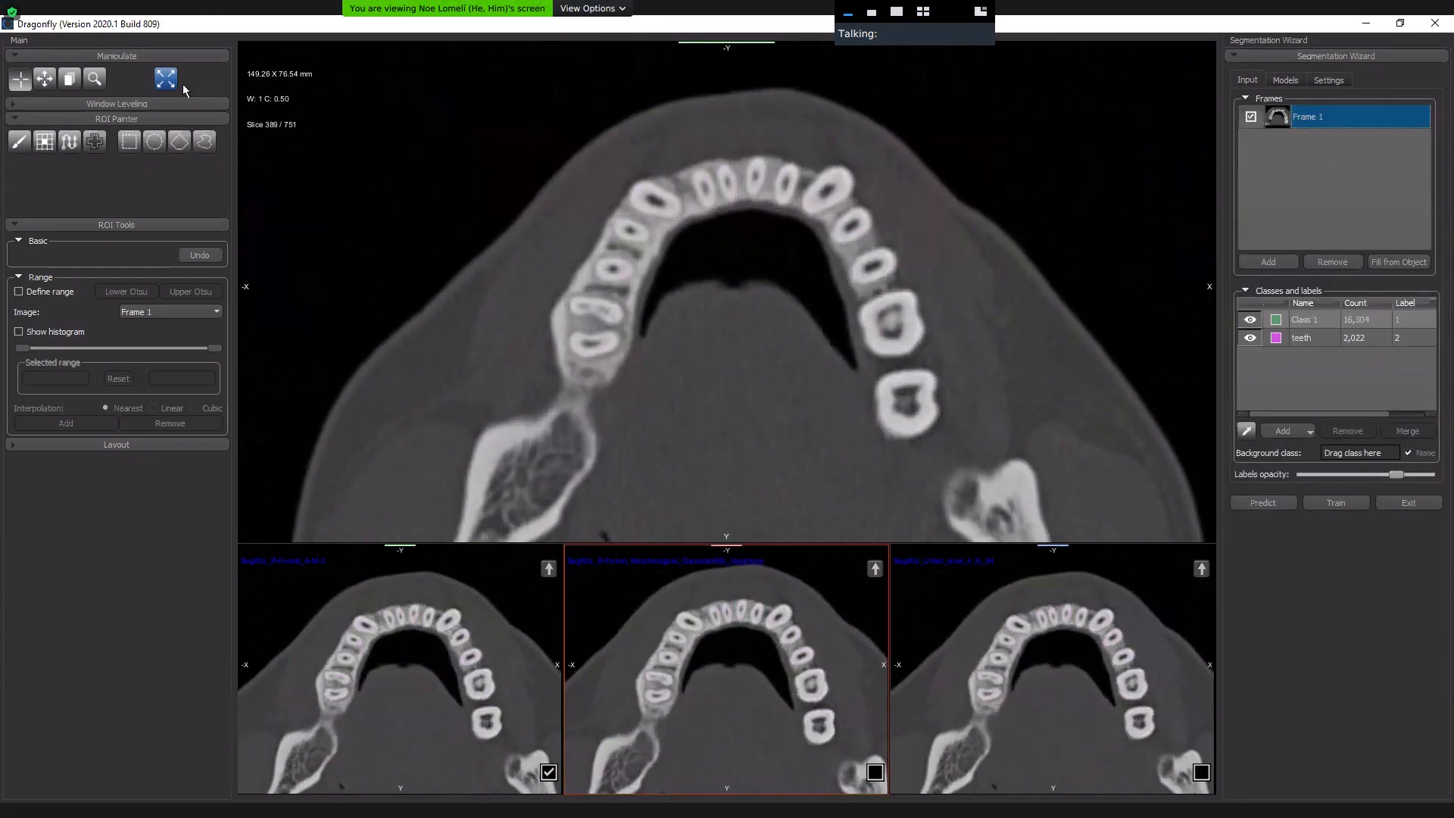
pyautogui.scroll(1, 743, 232)
pyautogui.keyDown('ctrl'); pyautogui.scroll(3, 742, 232); pyautogui.keyUp('ctrl')
pyautogui.moveTo(748, 294); pyautogui.dragTo(764, 238, button='middle')
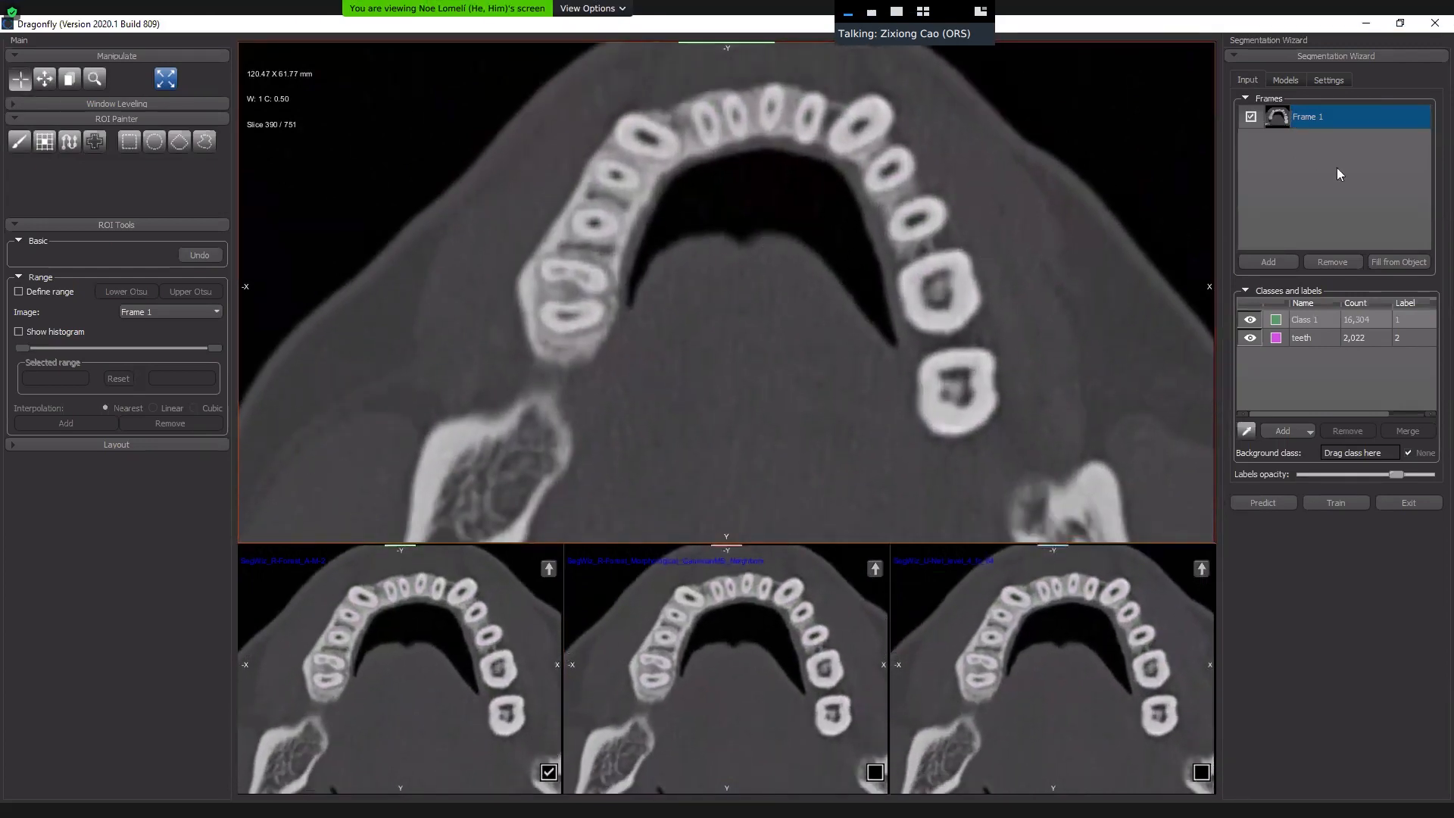
pyautogui.click(1283, 262)
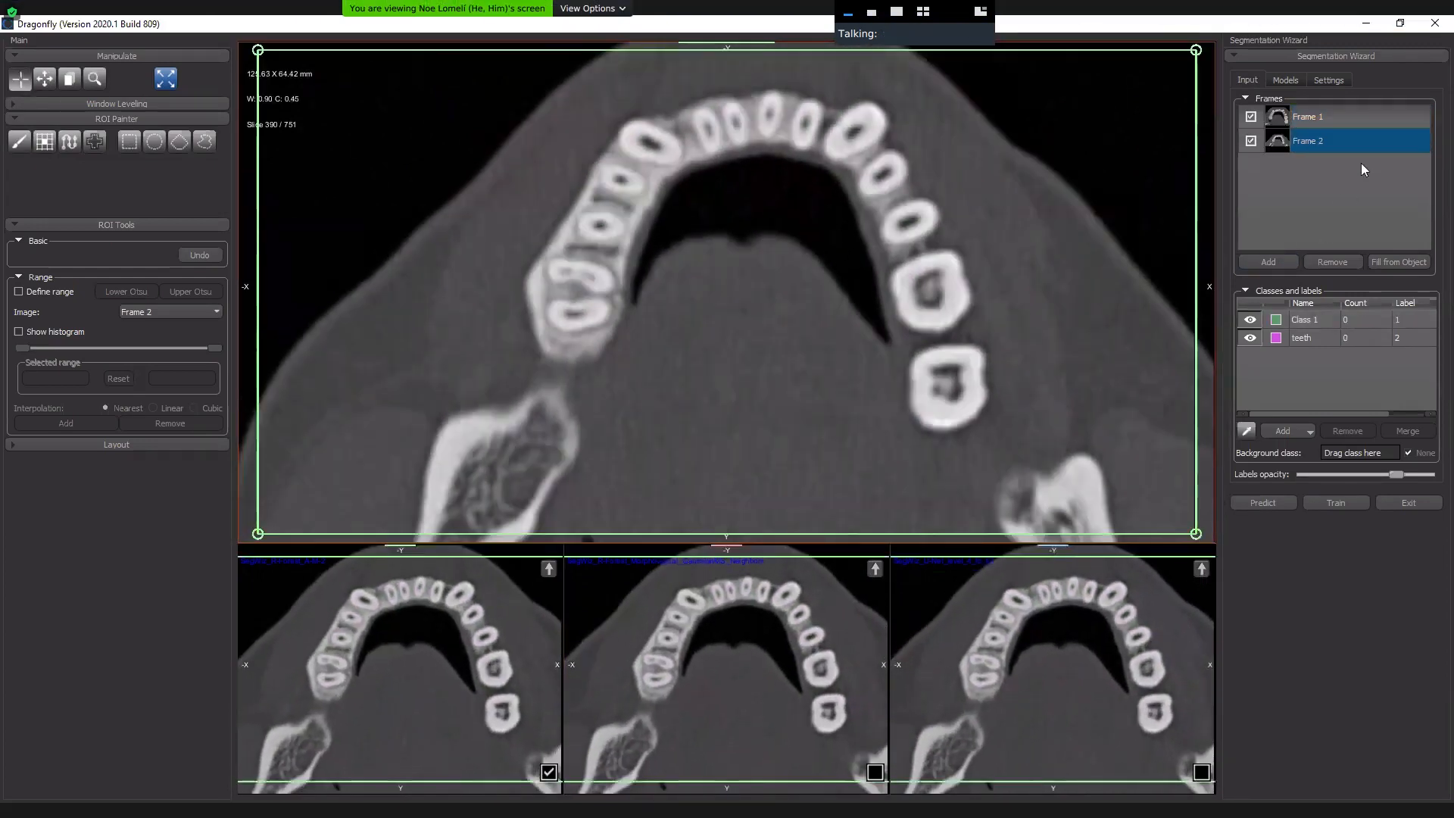
# Predict Frame 2 with the three visible models and compare their tooth segmentations along the dental arch.
pyautogui.click(1270, 502)
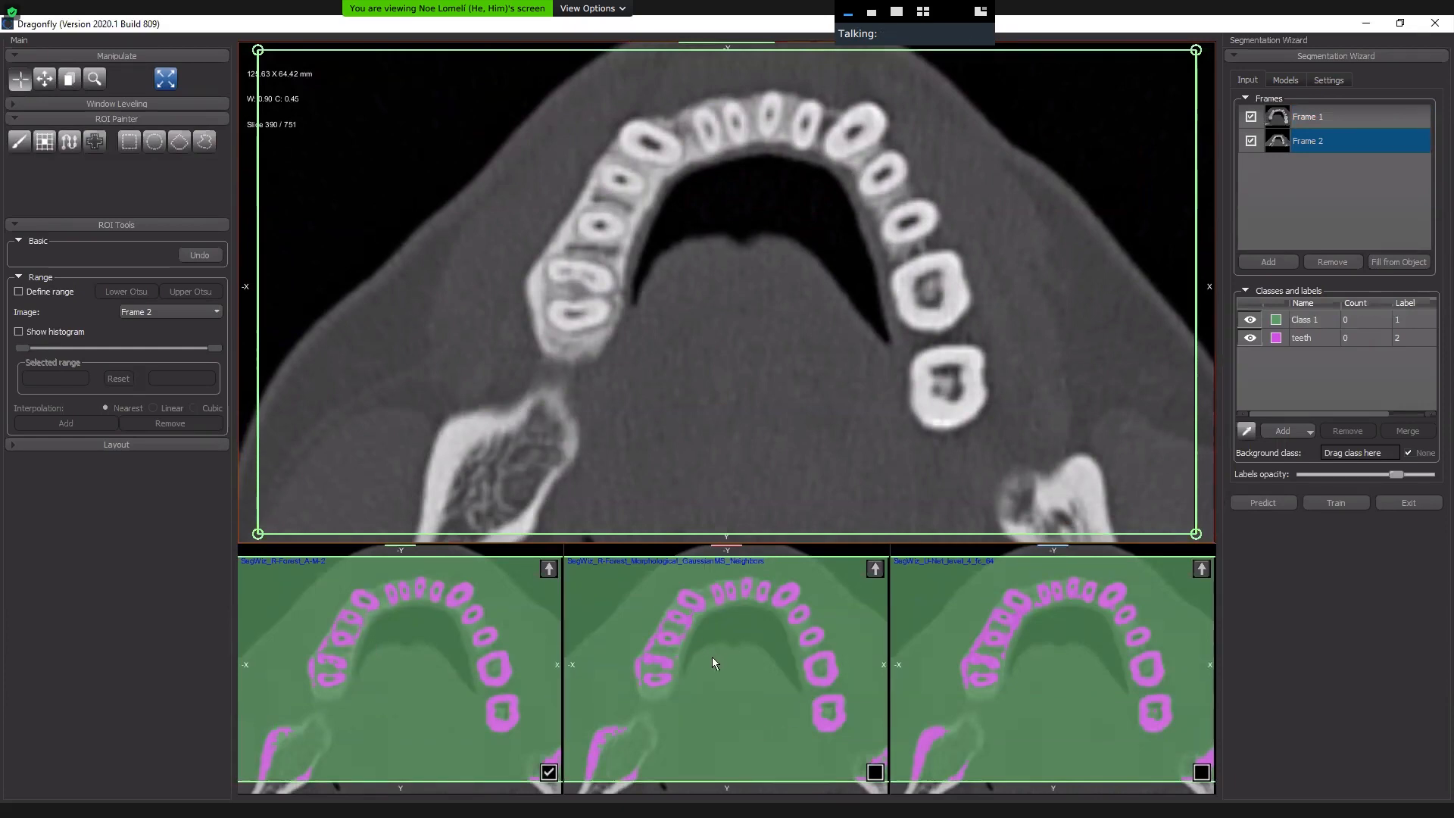
pyautogui.moveTo(717, 681); pyautogui.dragTo(768, 694, button='right')
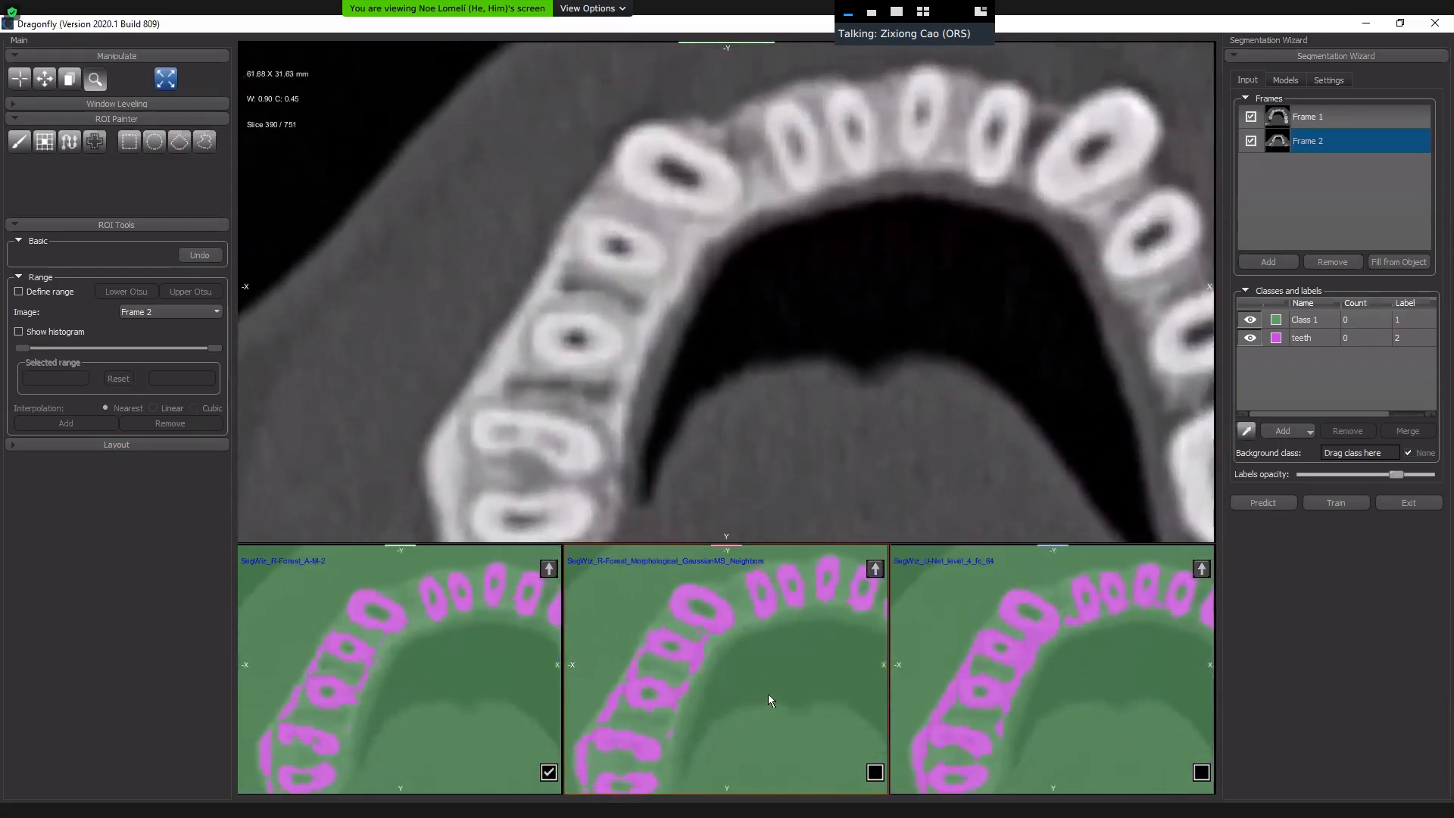
pyautogui.moveTo(742, 699); pyautogui.dragTo(757, 697, button='middle')
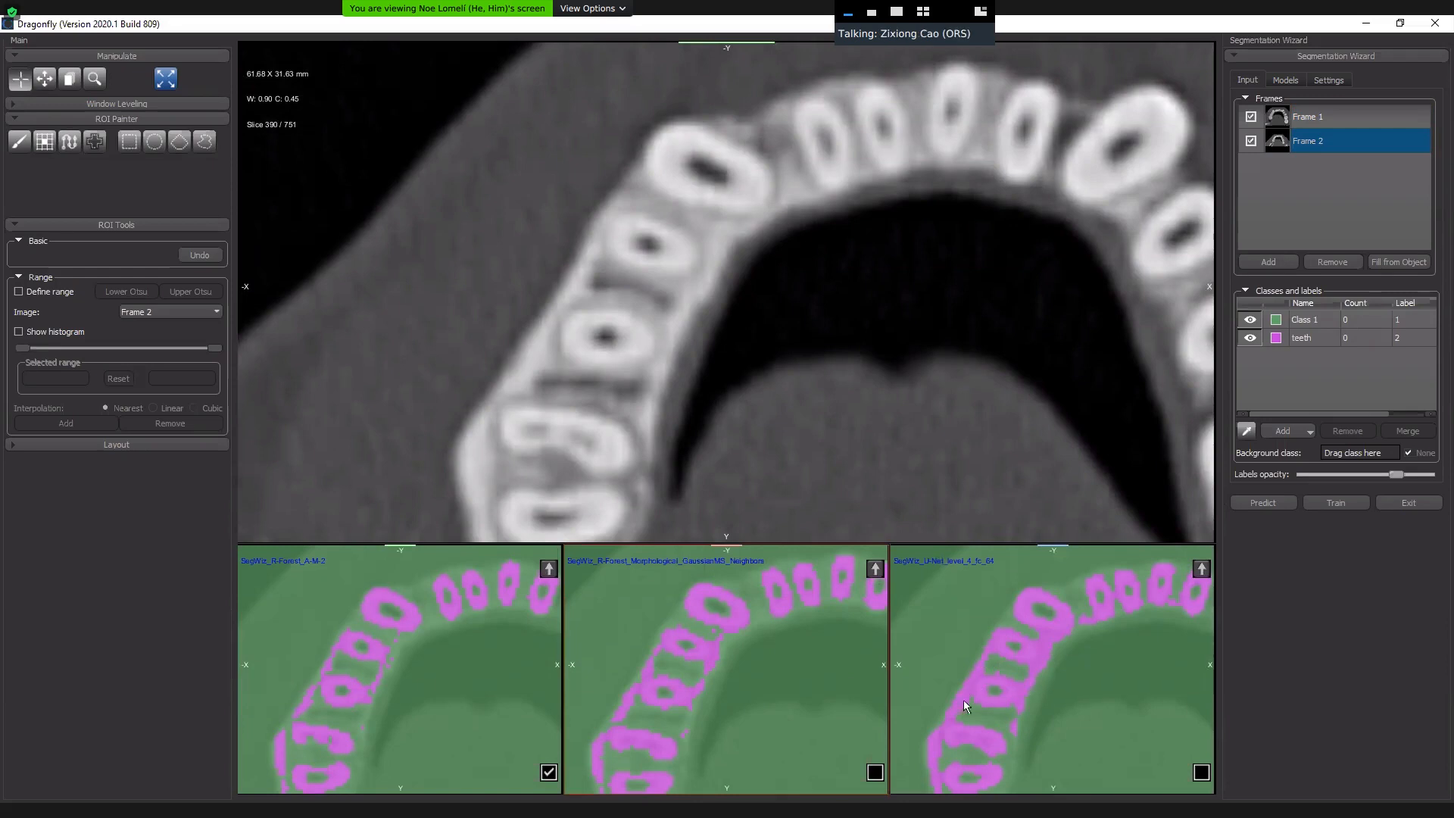
pyautogui.moveTo(750, 686)
pyautogui.mouseDown(button='right')
pyautogui.moveTo(756, 644)
pyautogui.moveTo(779, 686)
pyautogui.mouseUp(button='right')
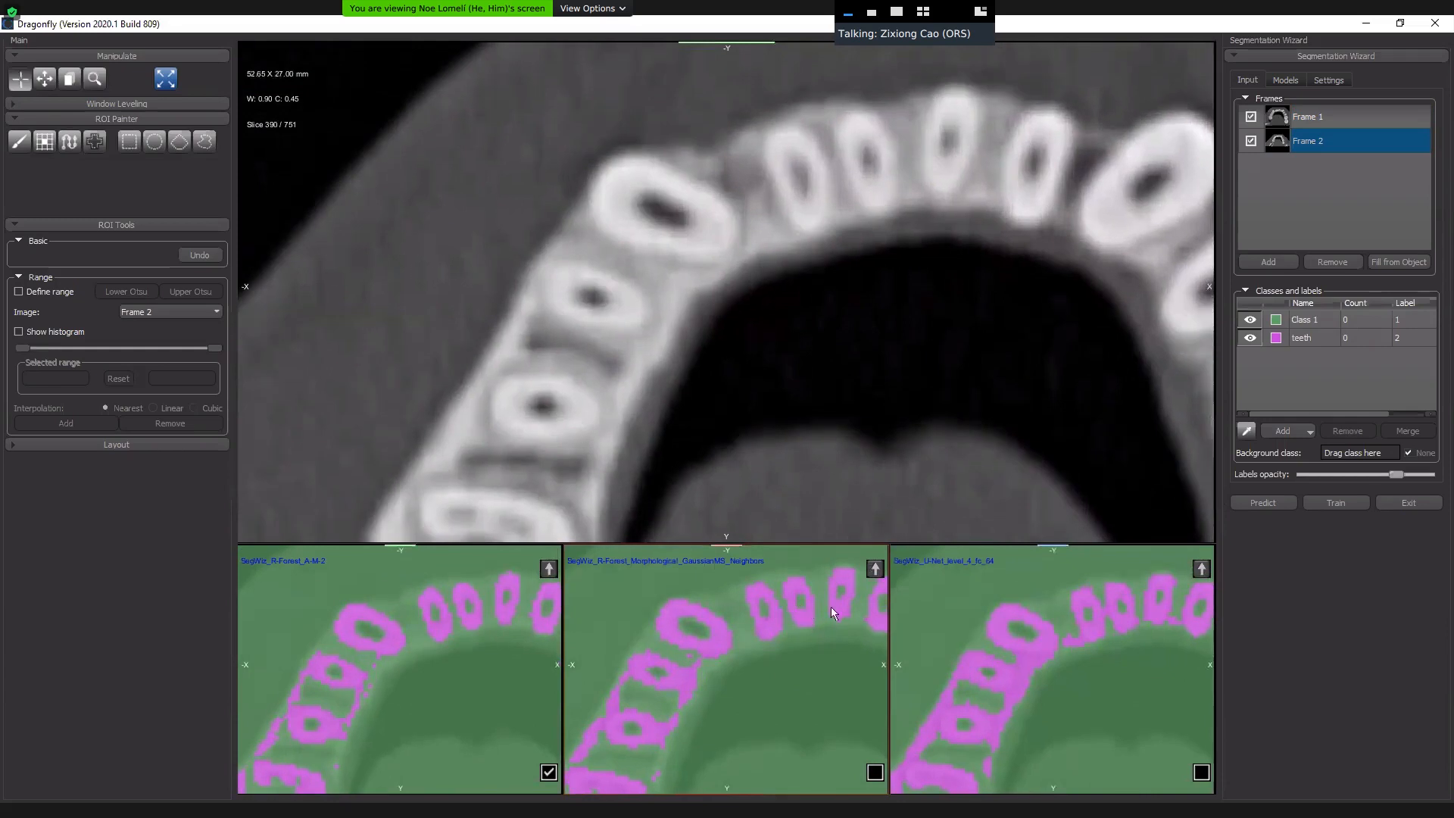
pyautogui.moveTo(801, 689); pyautogui.dragTo(751, 663, button='middle')
pyautogui.moveTo(789, 673); pyautogui.dragTo(784, 612, button='right')
pyautogui.moveTo(737, 671); pyautogui.dragTo(690, 660, button='middle')
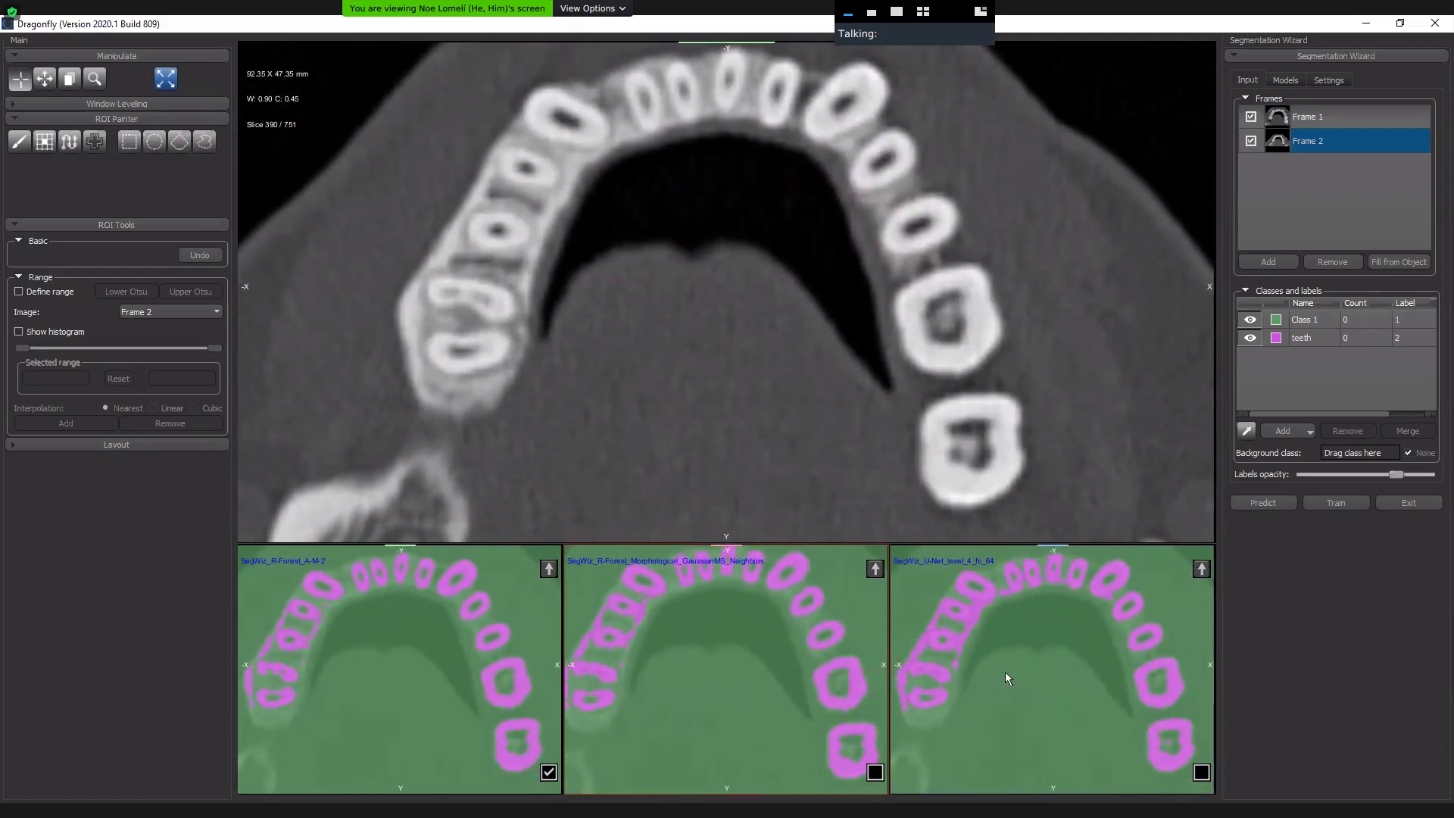
# Fill Frame 2 with the 4-level U-Net's prediction and enlarge the main view on the left teeth.
pyautogui.click(1197, 566)
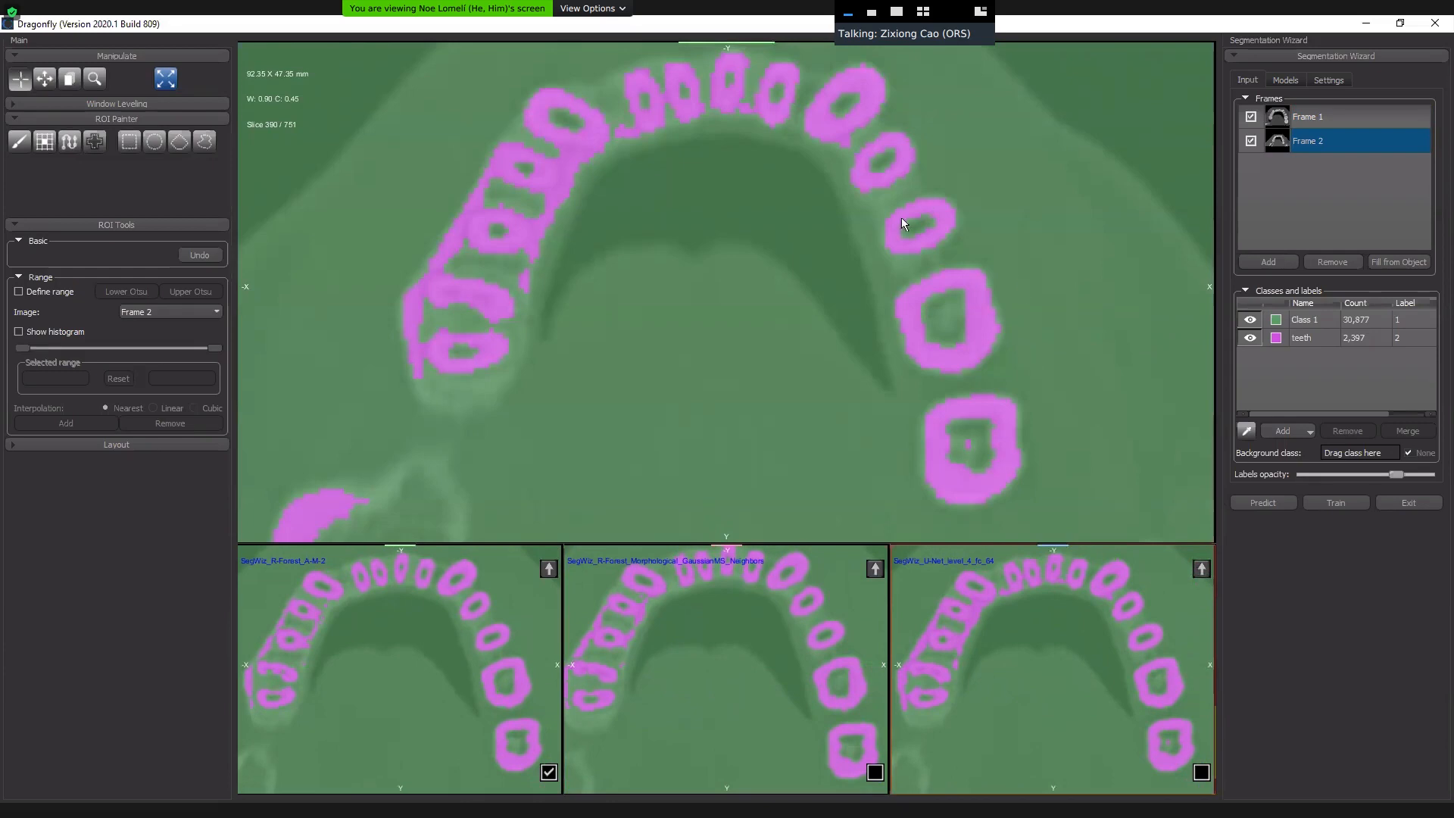
pyautogui.doubleClick(1047, 302)
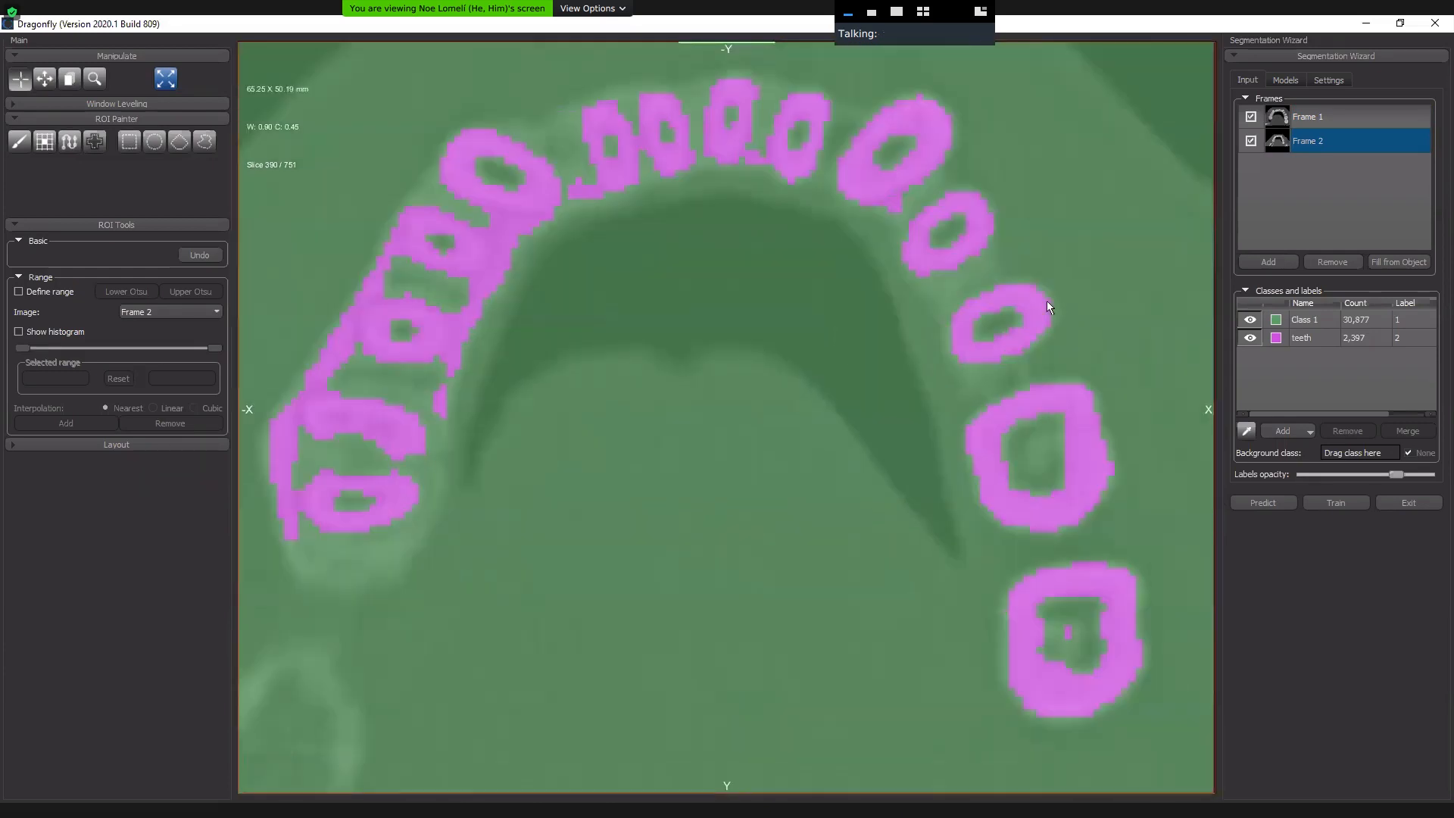
pyautogui.moveTo(995, 441); pyautogui.dragTo(998, 404, button='right')
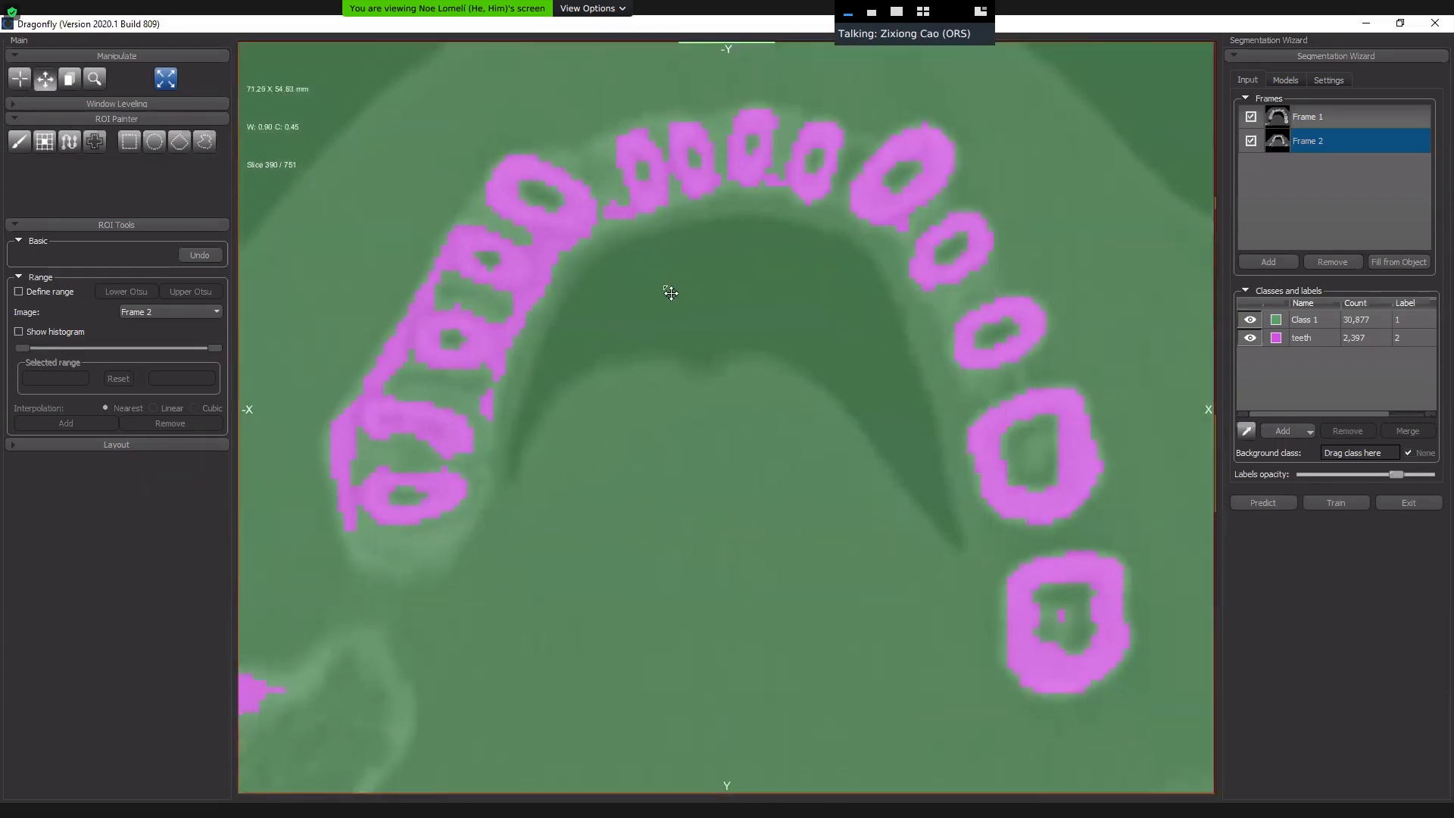
pyautogui.moveTo(669, 291); pyautogui.dragTo(776, 419, button='middle')
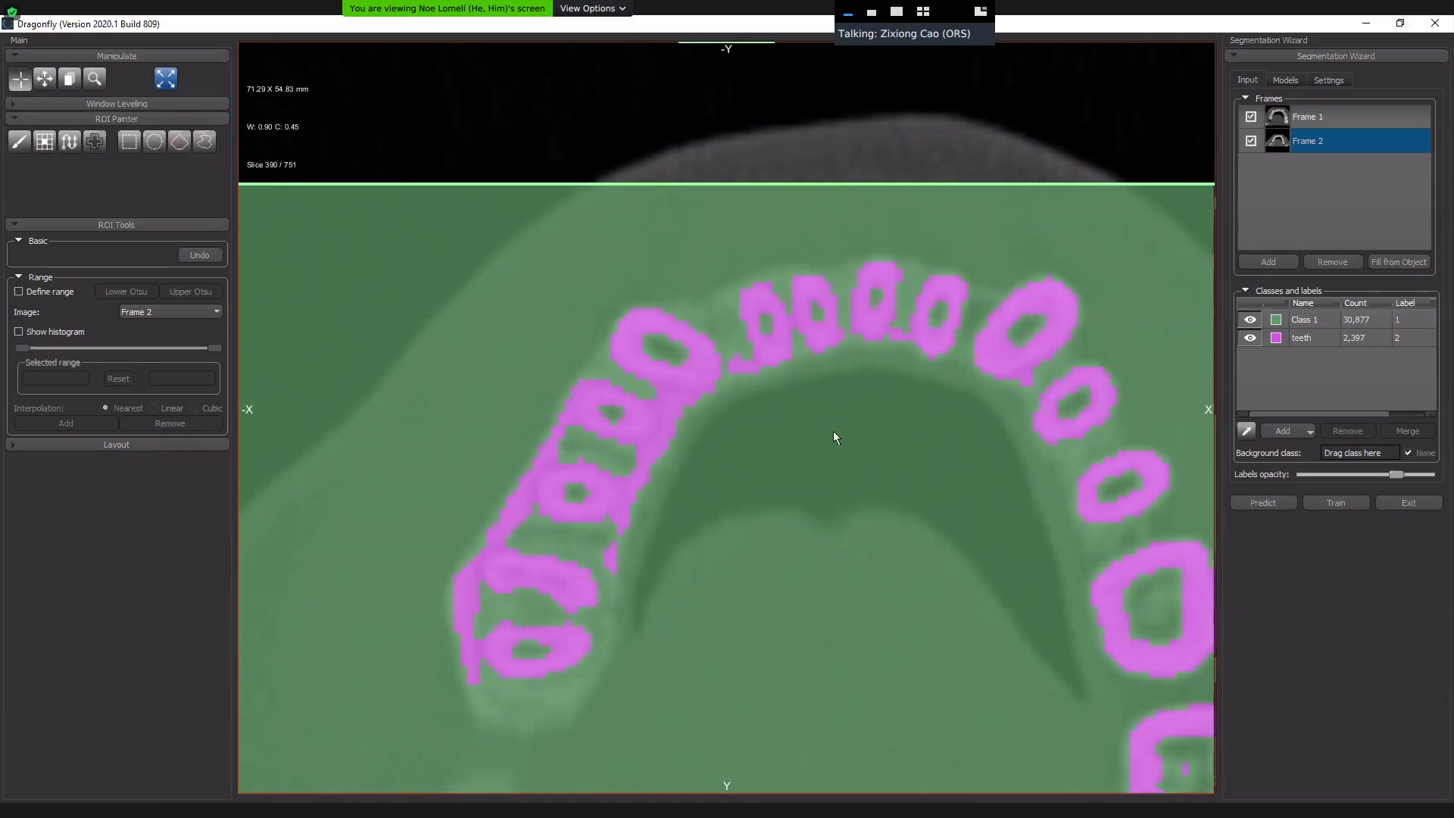
# Erase the false teeth labels along the inner bone edge beside the left molar and premolar with the round brush.
pyautogui.click(1314, 338)
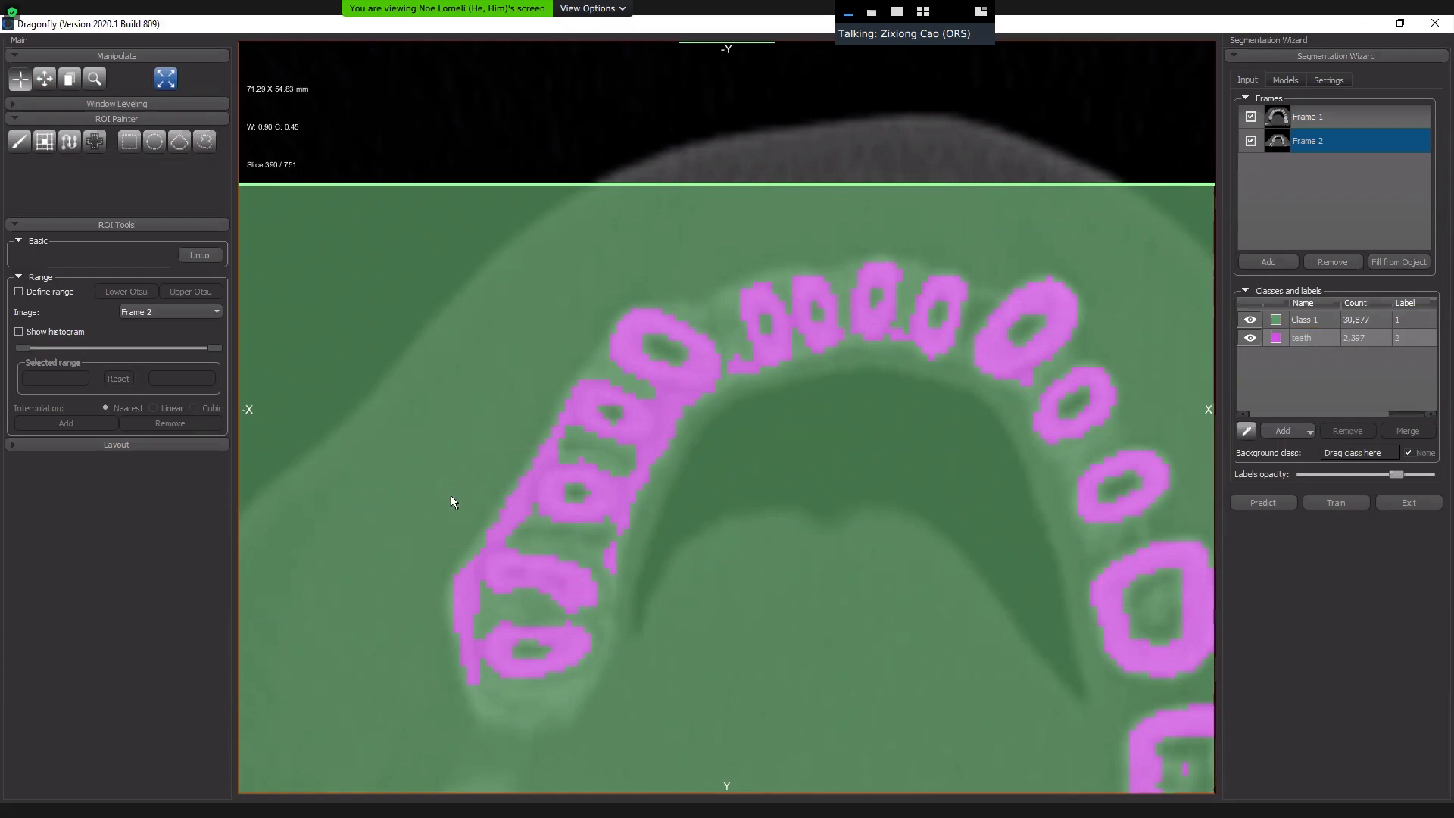
pyautogui.click(18, 143)
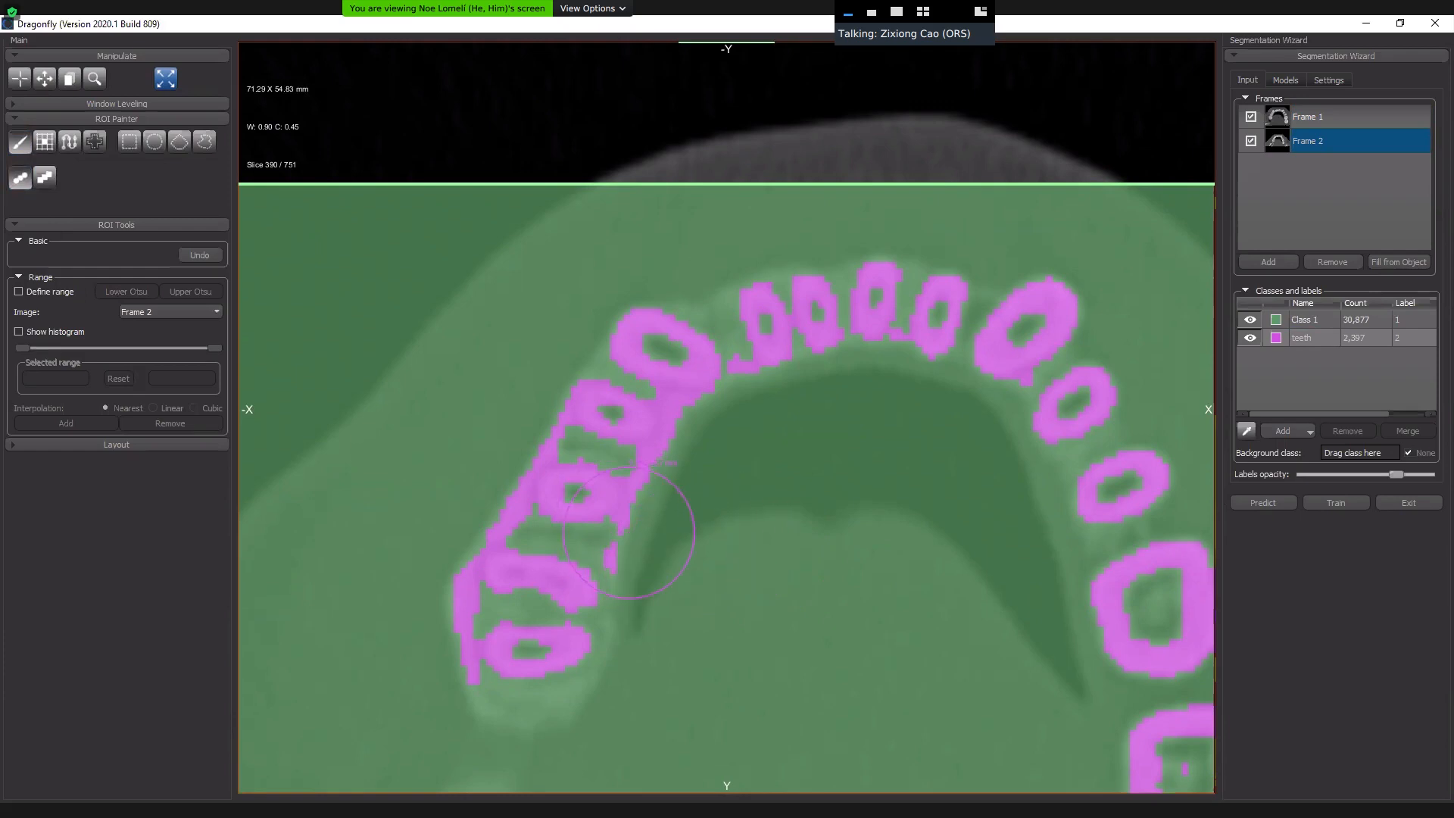
pyautogui.keyDown('shift'); pyautogui.moveTo(665, 564); pyautogui.dragTo(666, 549); pyautogui.keyUp('shift')
pyautogui.scroll(-2, 738, 504)
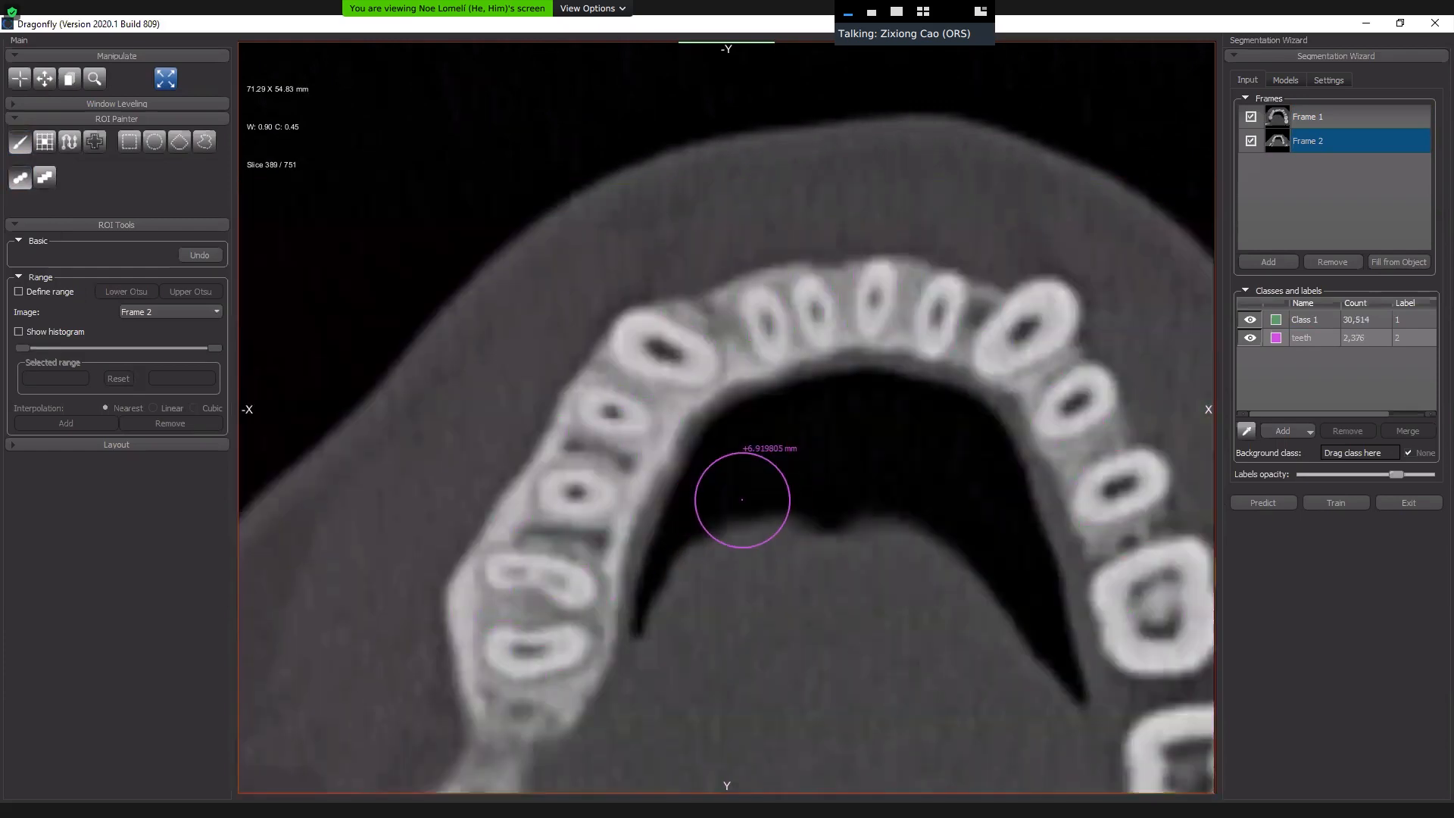
pyautogui.scroll(2, 742, 500)
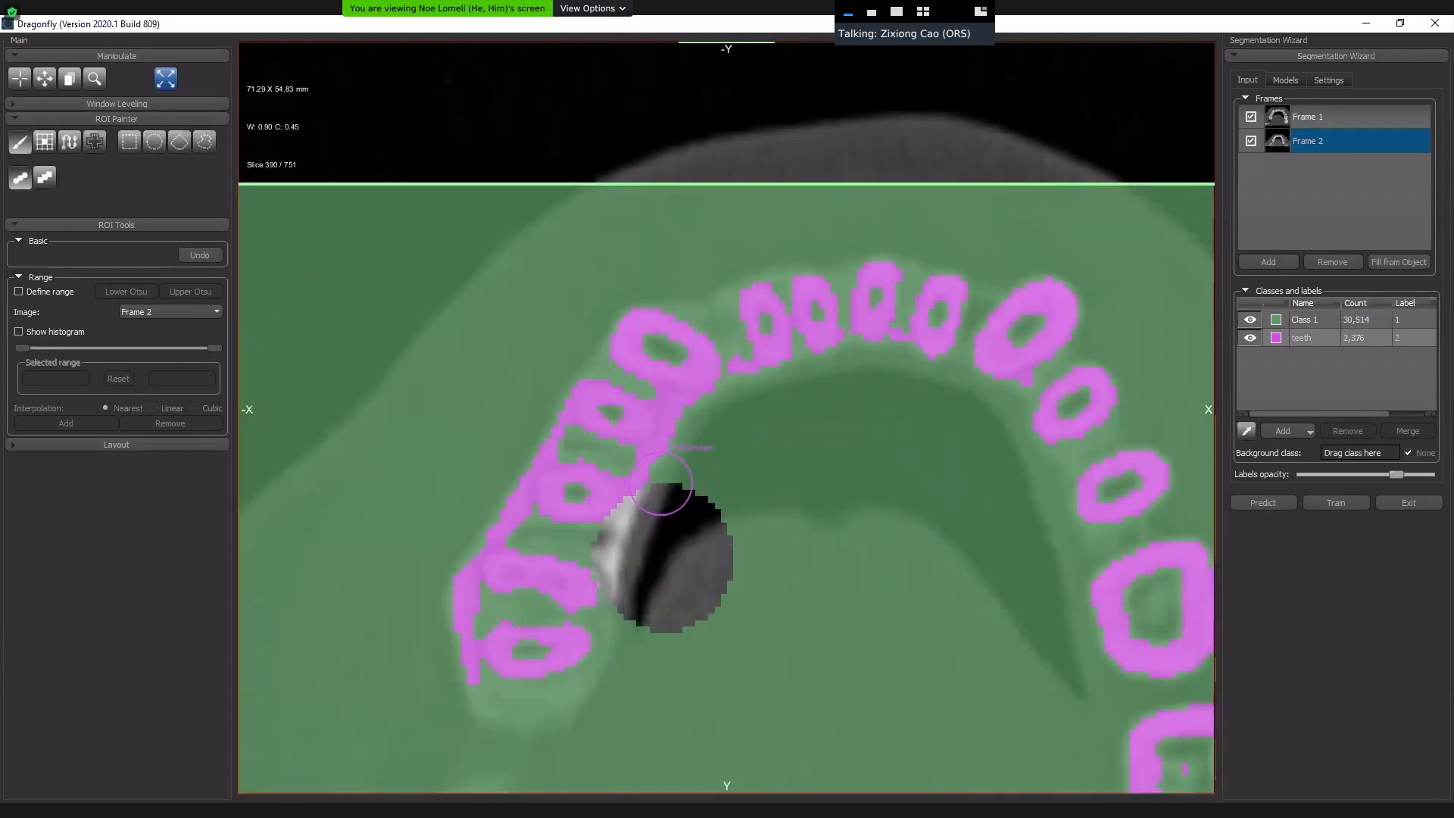
pyautogui.keyDown('shift'); pyautogui.moveTo(665, 491); pyautogui.dragTo(640, 464); pyautogui.keyUp('shift')
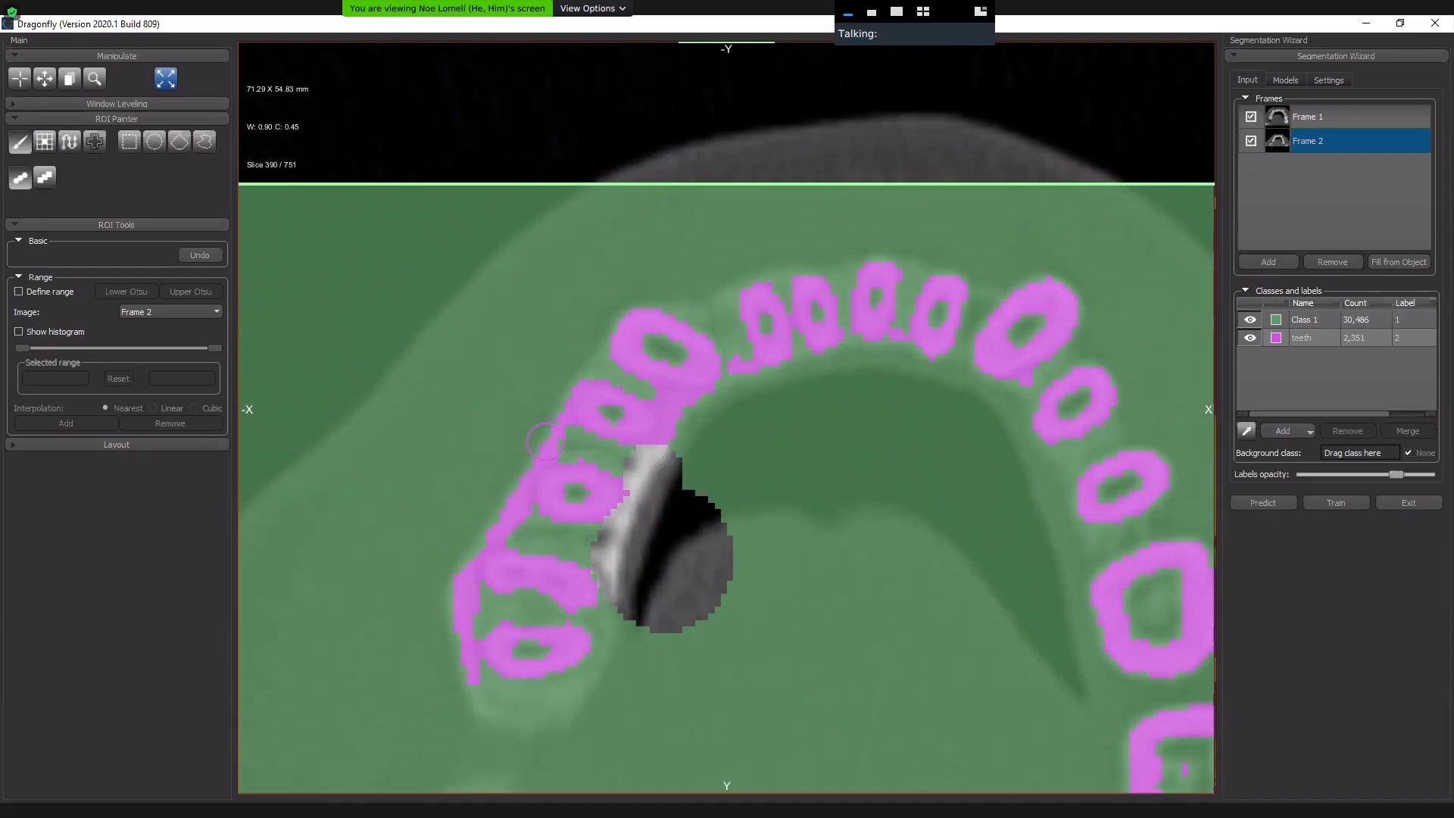
# Hide Class 1 and erase the teeth labels on the outer bone edge and between the left and front teeth.
pyautogui.click(1250, 320)
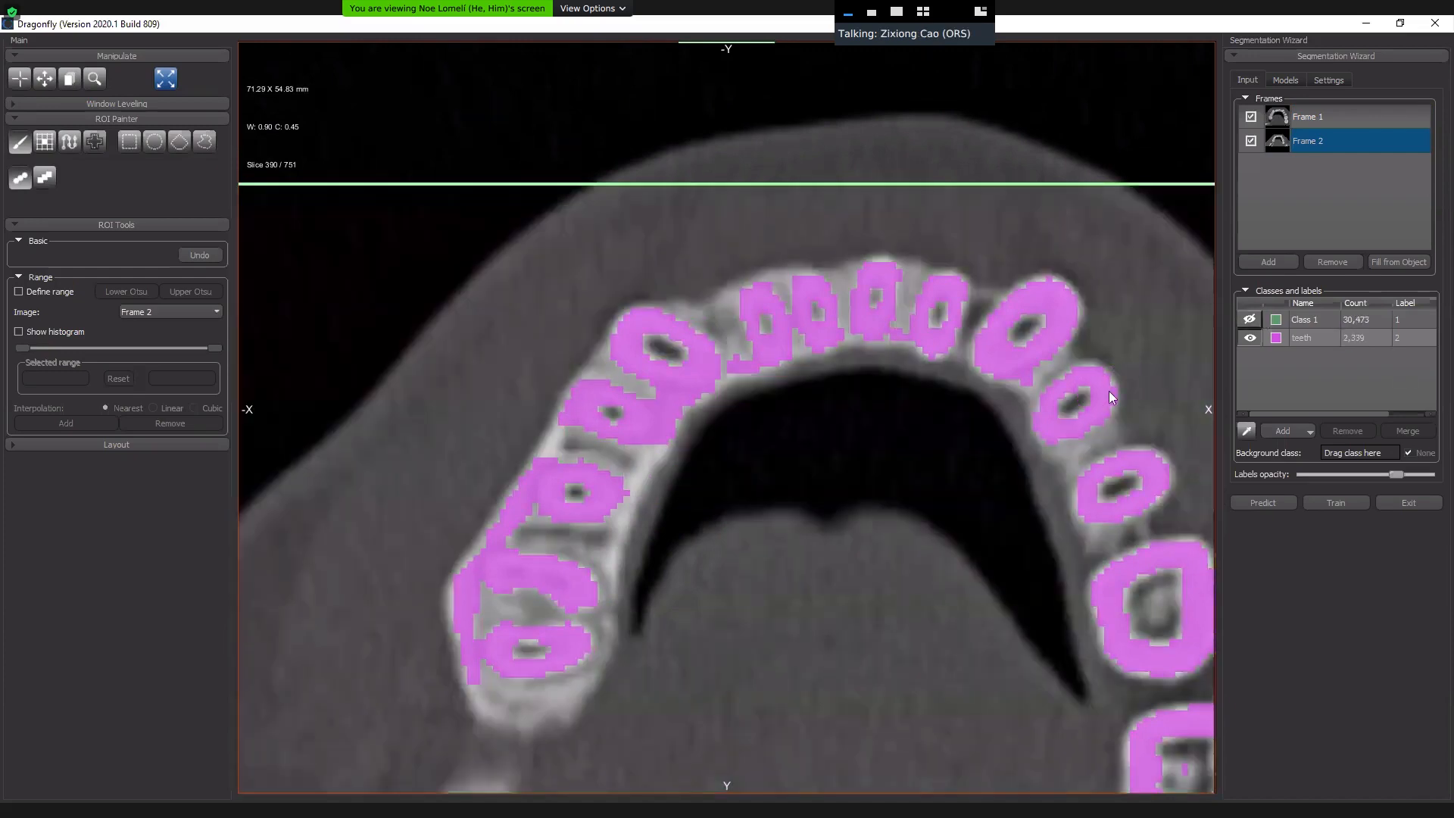
pyautogui.moveTo(492, 458)
pyautogui.keyDown('shift'); pyautogui.mouseDown()
pyautogui.moveTo(509, 515)
pyautogui.moveTo(427, 589)
pyautogui.mouseUp(); pyautogui.keyUp('shift')
pyautogui.keyDown('shift'); pyautogui.moveTo(446, 675); pyautogui.dragTo(476, 674); pyautogui.keyUp('shift')
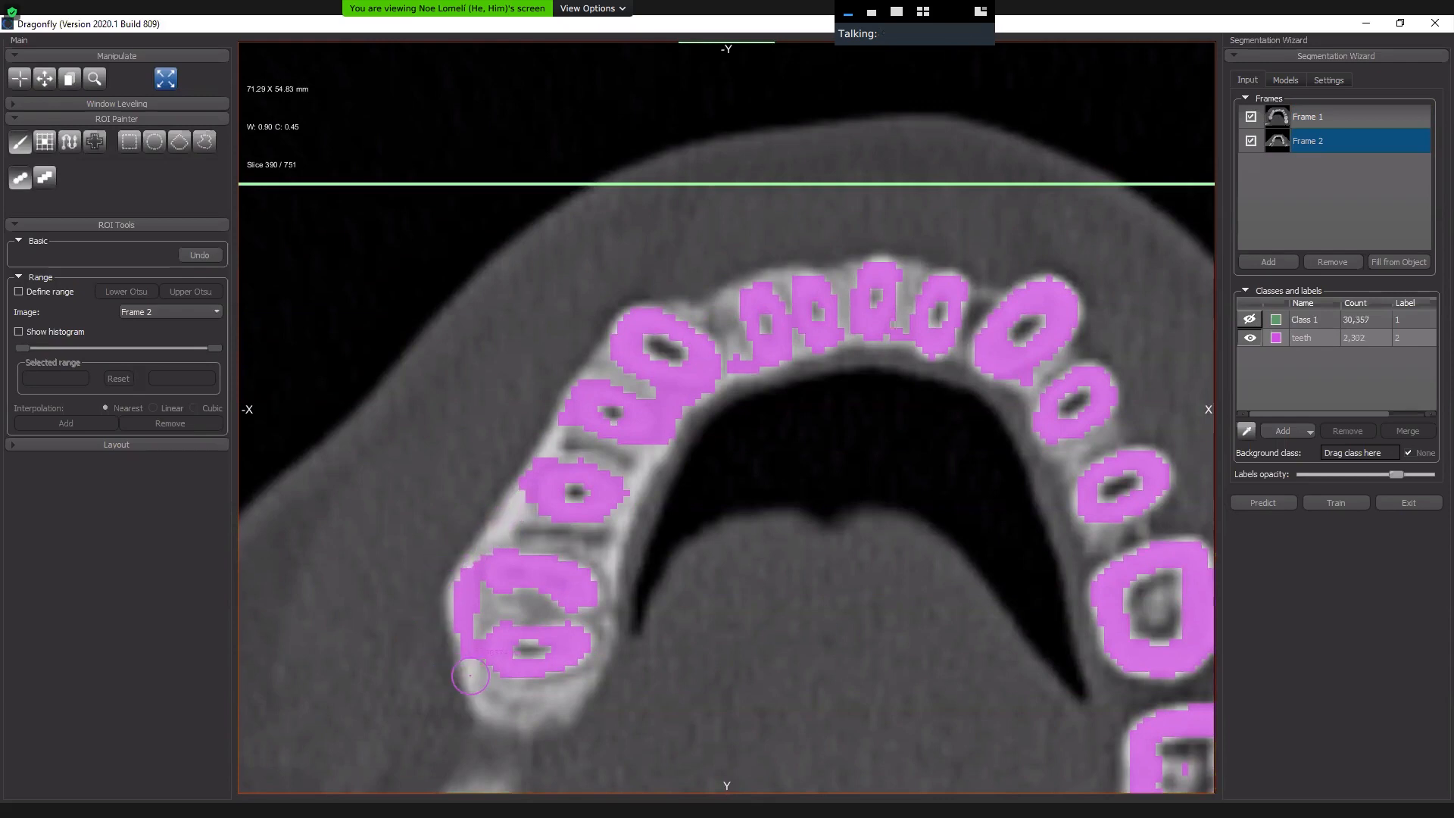
pyautogui.moveTo(666, 406)
pyautogui.keyDown('shift'); pyautogui.mouseDown()
pyautogui.moveTo(686, 424)
pyautogui.moveTo(759, 377)
pyautogui.mouseUp(); pyautogui.keyUp('shift')
pyautogui.keyDown('shift'); pyautogui.moveTo(899, 355); pyautogui.dragTo(906, 340); pyautogui.keyUp('shift')
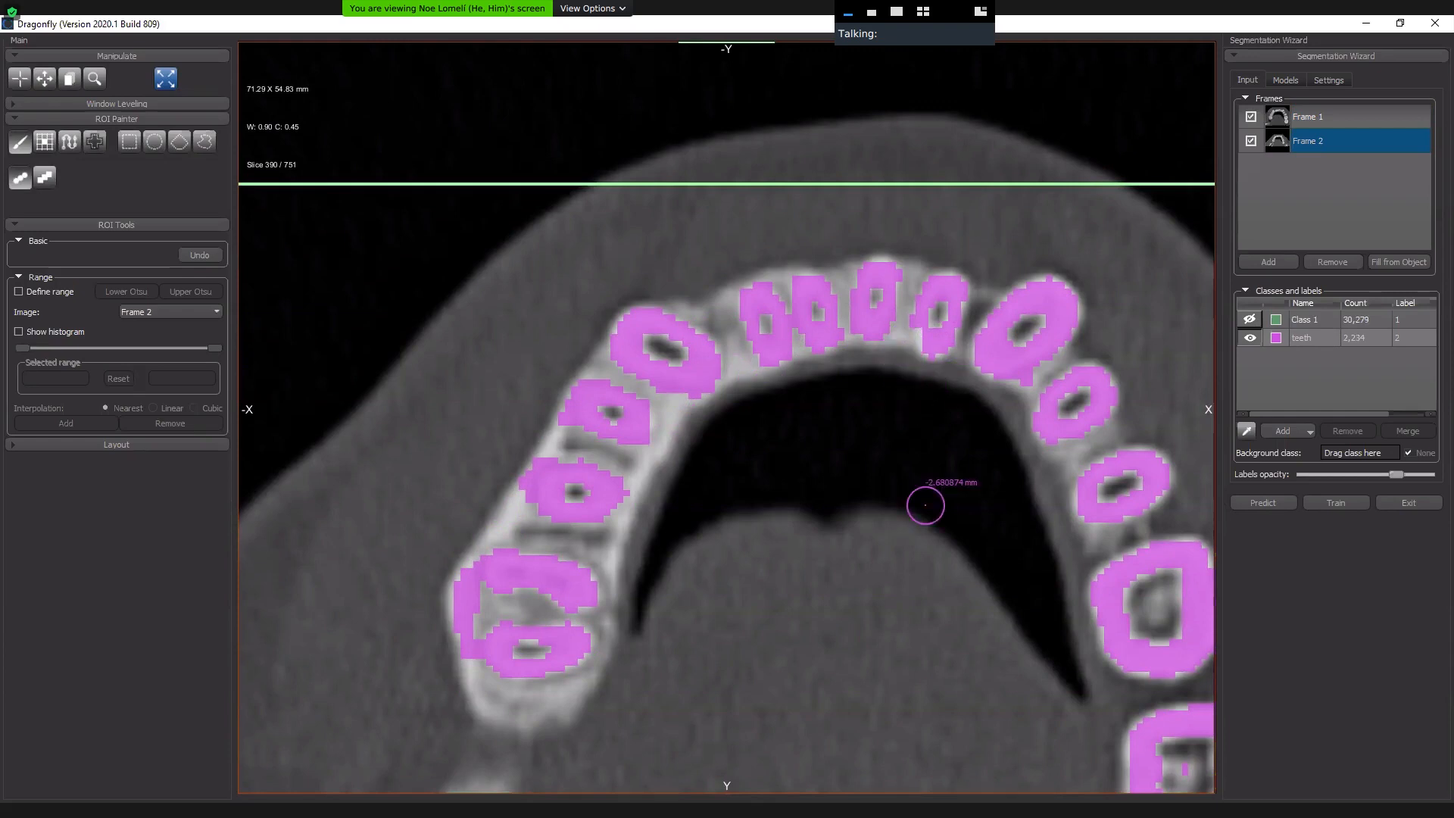
# Trim stray teeth voxels around the left premolars, front teeth and left molar using a smaller brush.
pyautogui.moveTo(934, 541); pyautogui.dragTo(707, 400, button='middle')
pyautogui.moveTo(748, 510); pyautogui.dragTo(938, 553, button='middle')
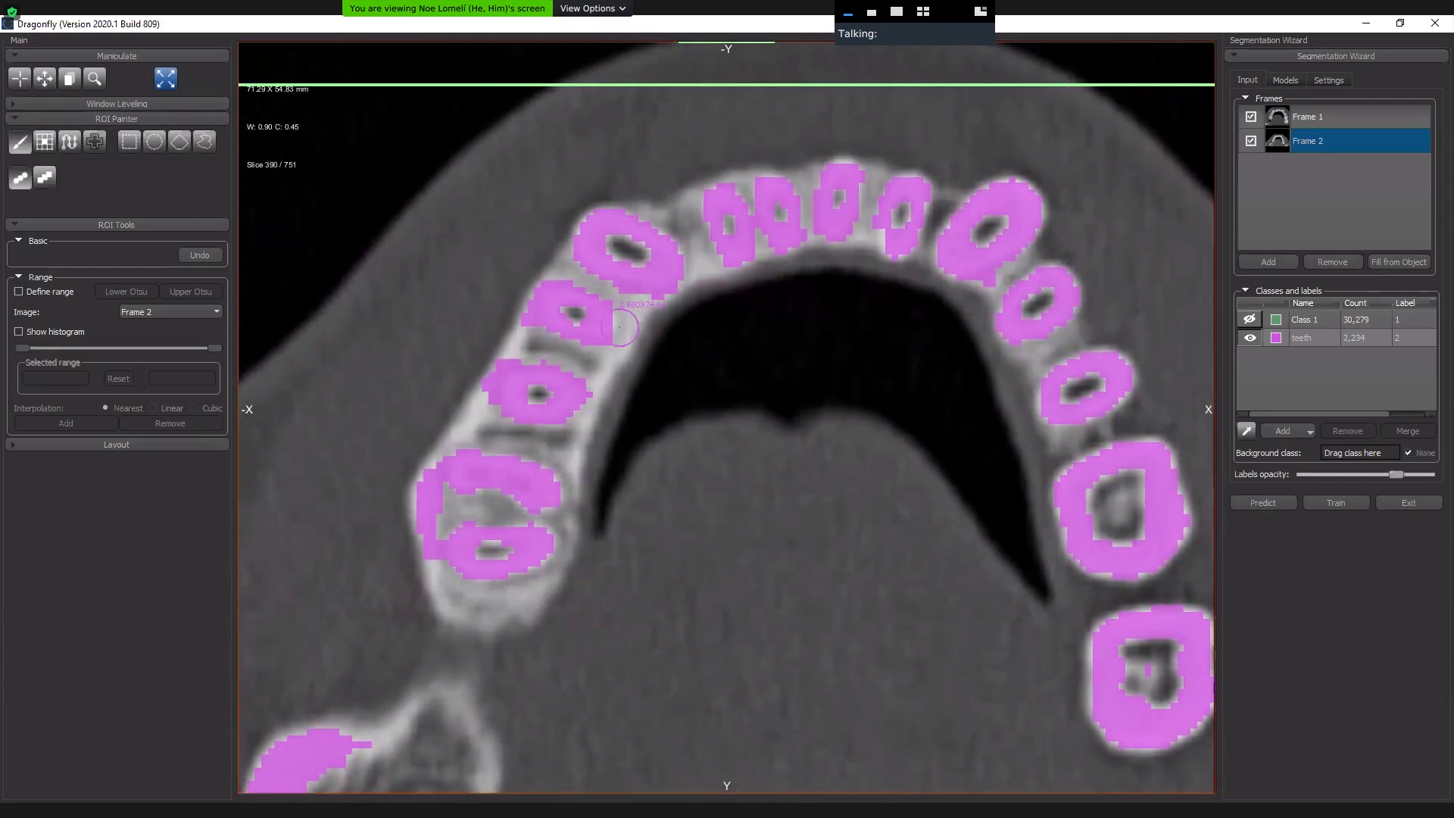
pyautogui.keyDown('shift'); pyautogui.click(614, 358); pyautogui.keyUp('shift')
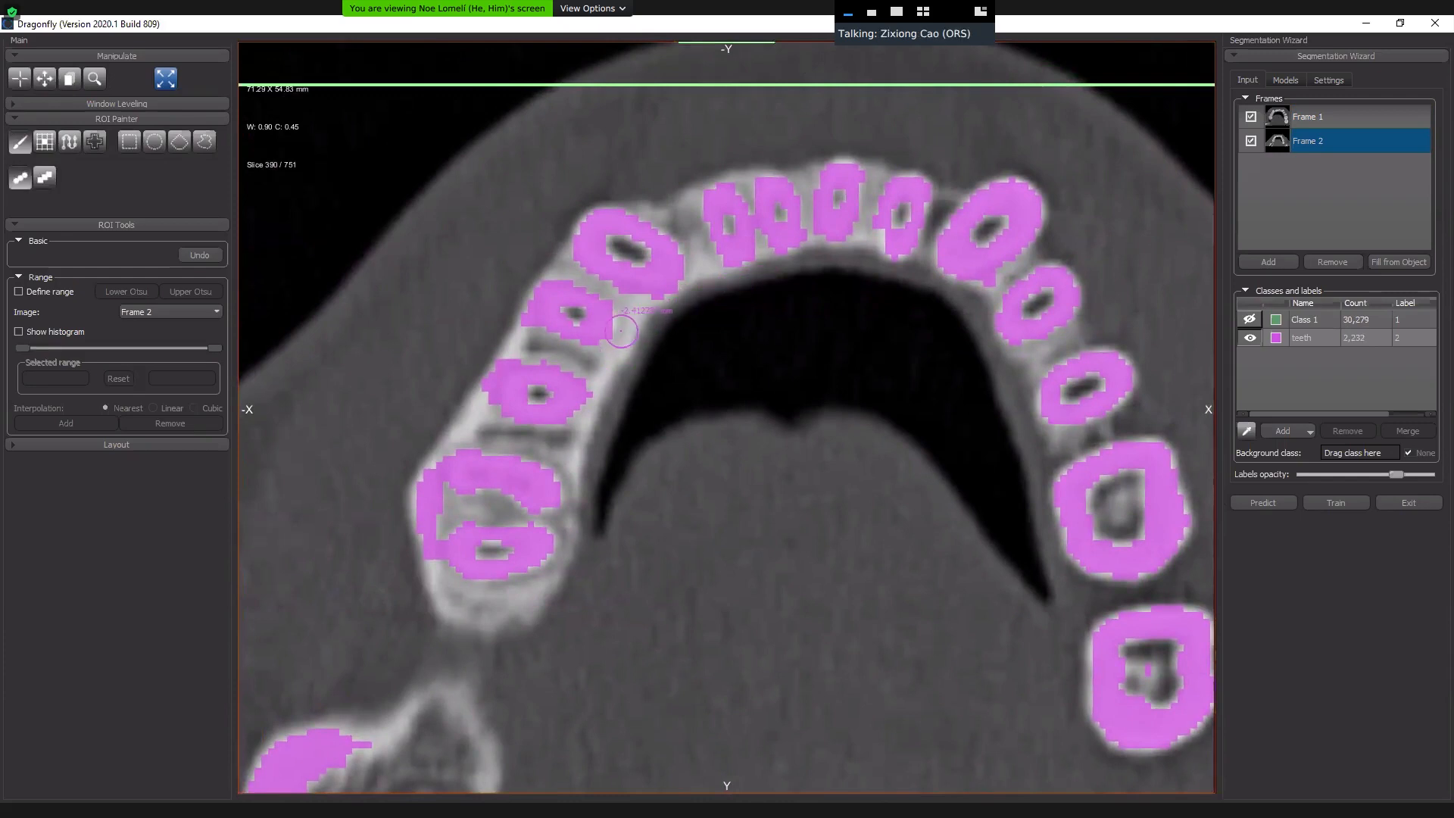
pyautogui.keyDown('ctrl'); pyautogui.scroll(-3, 619, 327); pyautogui.keyUp('ctrl')
pyautogui.keyDown('shift'); pyautogui.click(616, 302); pyautogui.keyUp('shift')
pyautogui.keyDown('shift'); pyautogui.click(526, 324); pyautogui.keyUp('shift')
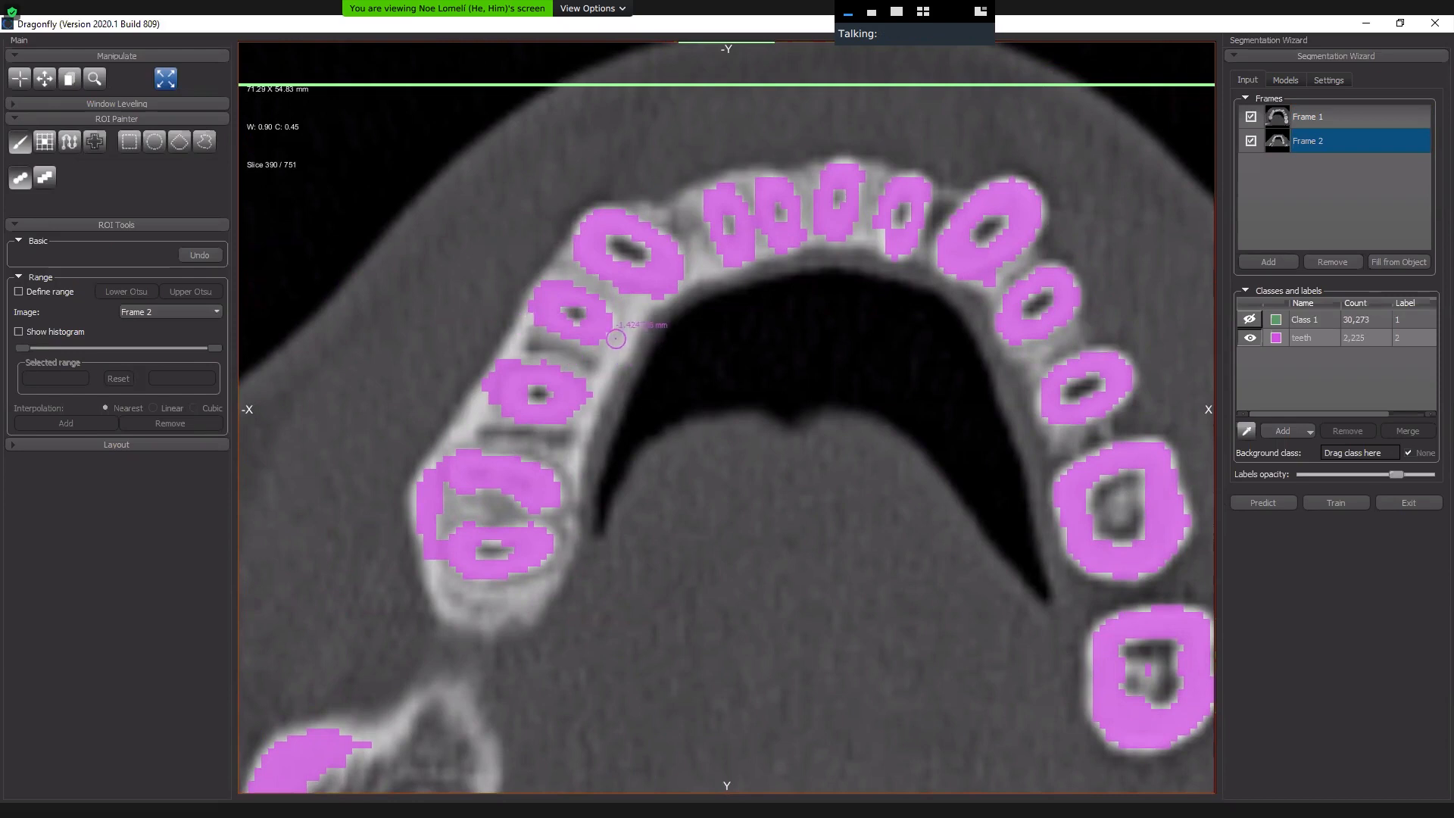
pyautogui.keyDown('shift'); pyautogui.click(725, 269); pyautogui.keyUp('shift')
pyautogui.keyDown('shift'); pyautogui.click(779, 257); pyautogui.keyUp('shift')
pyautogui.keyDown('shift'); pyautogui.click(764, 233); pyautogui.keyUp('shift')
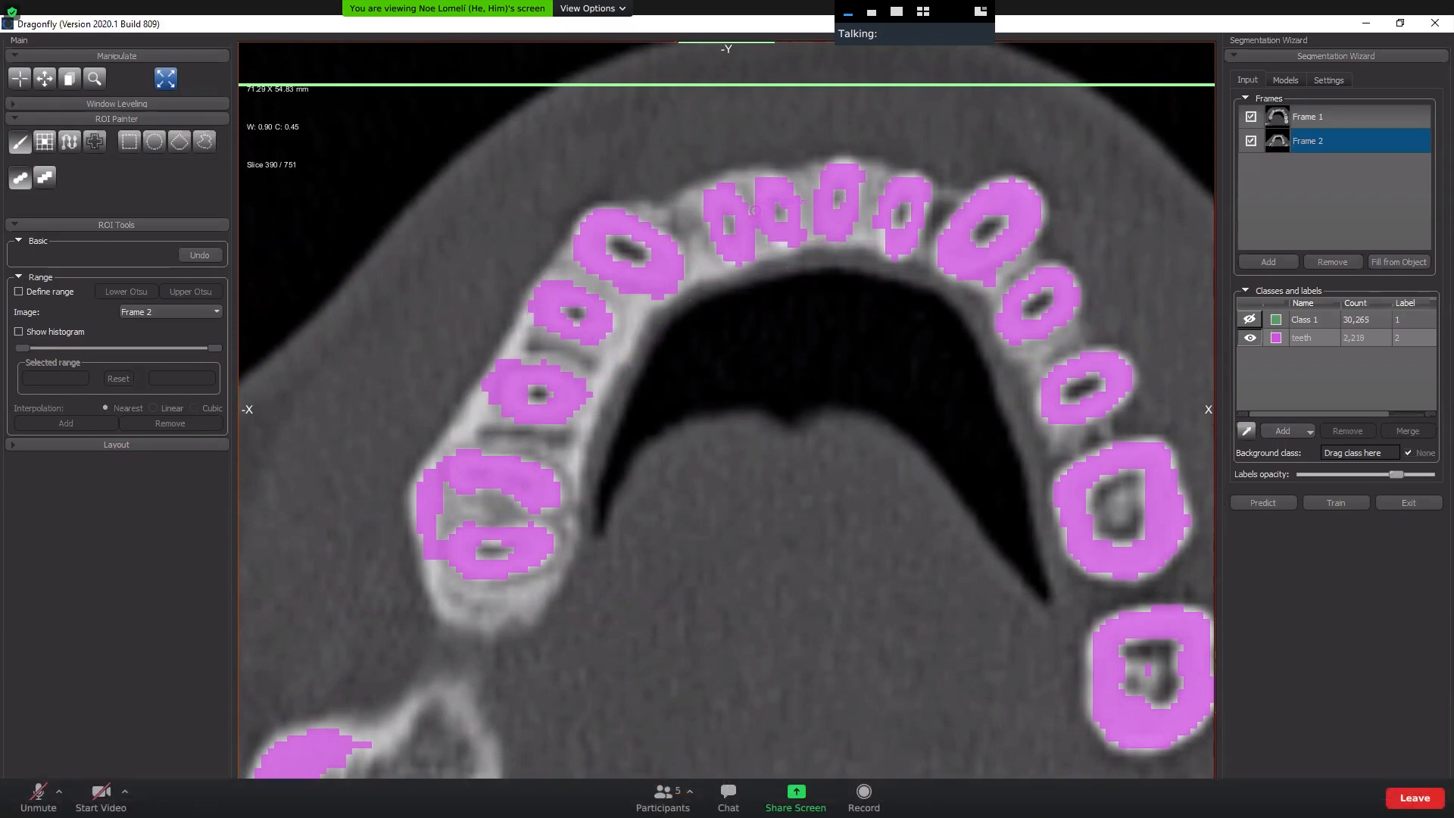
pyautogui.keyDown('shift'); pyautogui.click(756, 210); pyautogui.keyUp('shift')
pyautogui.keyDown('shift'); pyautogui.click(759, 222); pyautogui.keyUp('shift')
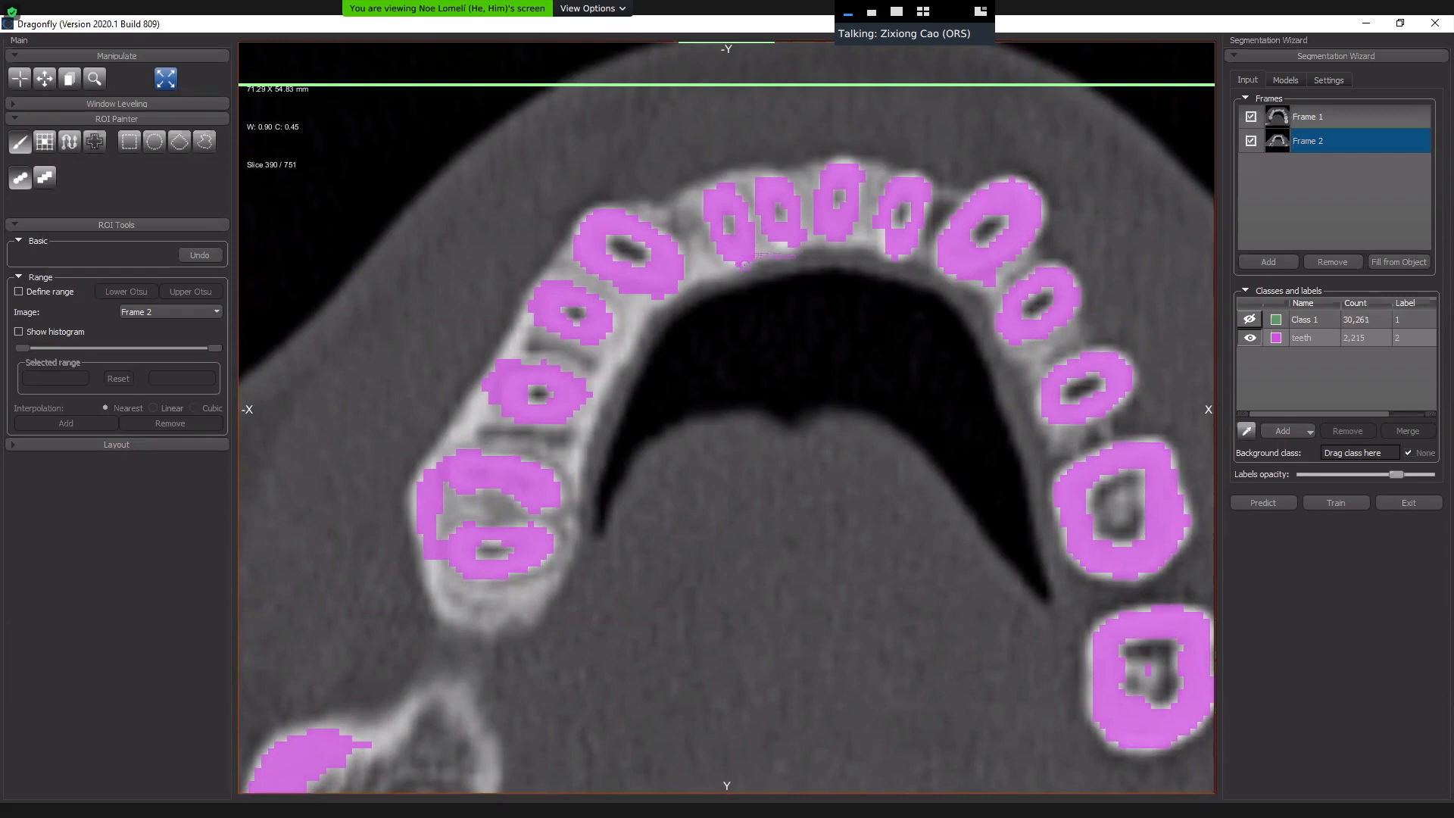
pyautogui.keyDown('shift'); pyautogui.moveTo(741, 264); pyautogui.dragTo(751, 261); pyautogui.keyUp('shift')
pyautogui.click(533, 529)
pyautogui.keyDown('shift'); pyautogui.click(423, 555); pyautogui.keyUp('shift')
# Erase the false teeth labels from the left jawbone at the frame's lower edge with a larger brush.
pyautogui.moveTo(973, 626)
pyautogui.mouseDown(button='middle')
pyautogui.moveTo(957, 451)
pyautogui.moveTo(1042, 387)
pyautogui.mouseUp(button='middle')
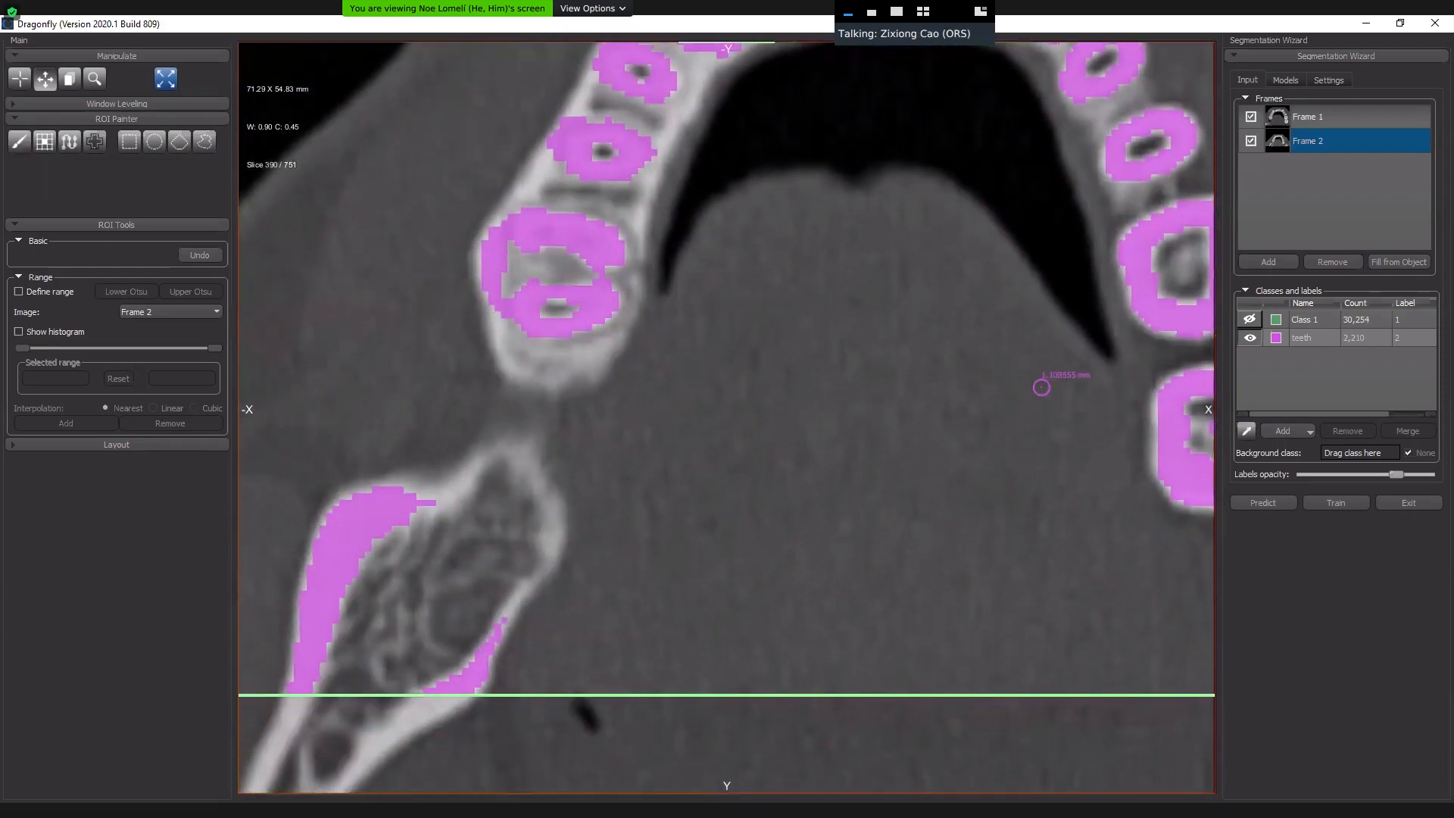
pyautogui.moveTo(659, 564); pyautogui.dragTo(821, 497, button='middle')
pyautogui.keyDown('shift'); pyautogui.scroll(8, 572, 411); pyautogui.keyUp('shift')
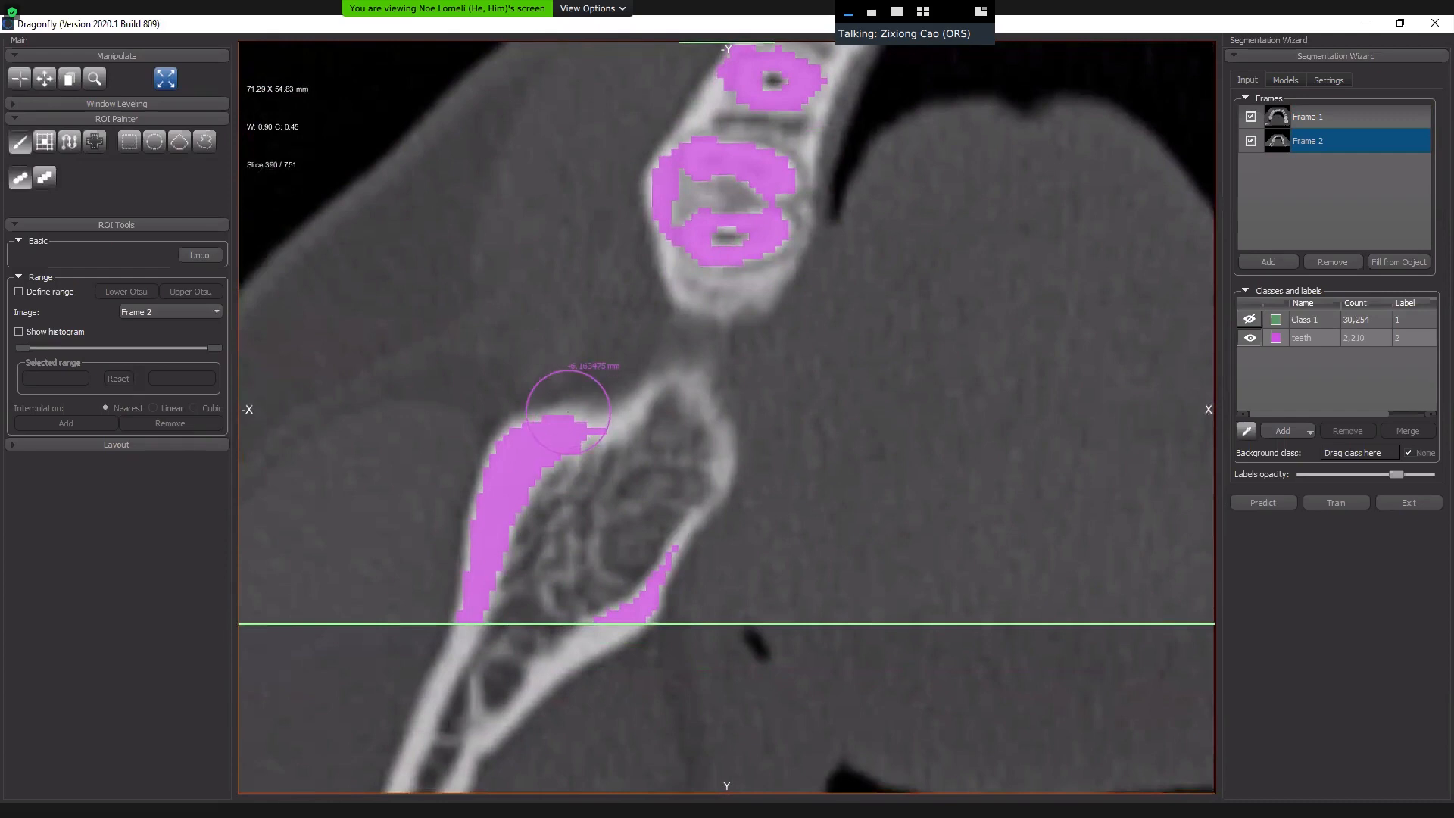
pyautogui.moveTo(565, 422)
pyautogui.keyDown('shift'); pyautogui.mouseDown()
pyautogui.moveTo(481, 551)
pyautogui.moveTo(663, 628)
pyautogui.moveTo(701, 543)
pyautogui.mouseUp(); pyautogui.keyUp('shift')
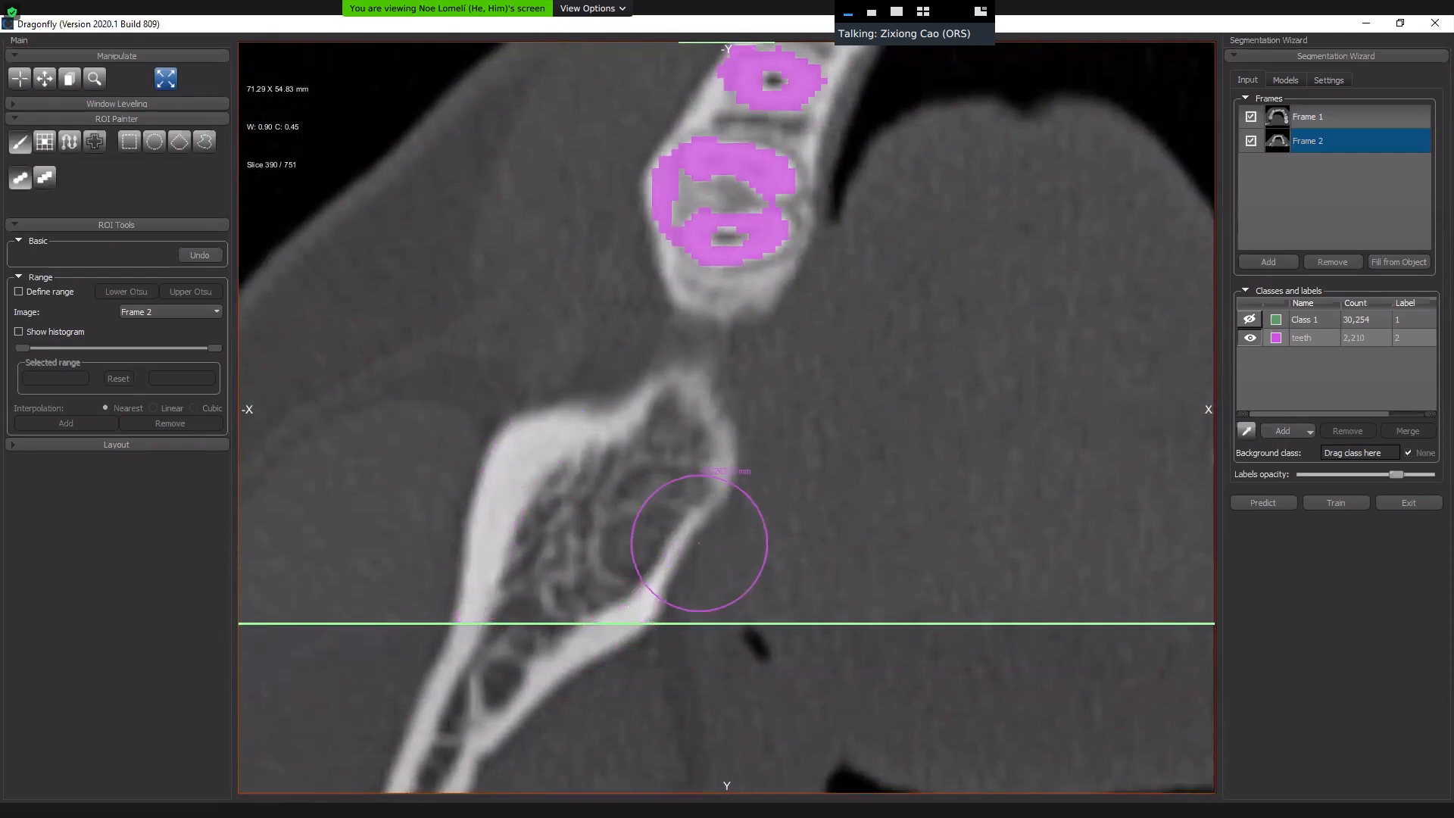
# Show Class 1 again and add all unlabeled voxels of Frame 2 to it.
pyautogui.moveTo(889, 503); pyautogui.dragTo(997, 176, button='right')
pyautogui.moveTo(997, 176); pyautogui.dragTo(764, 305, button='middle')
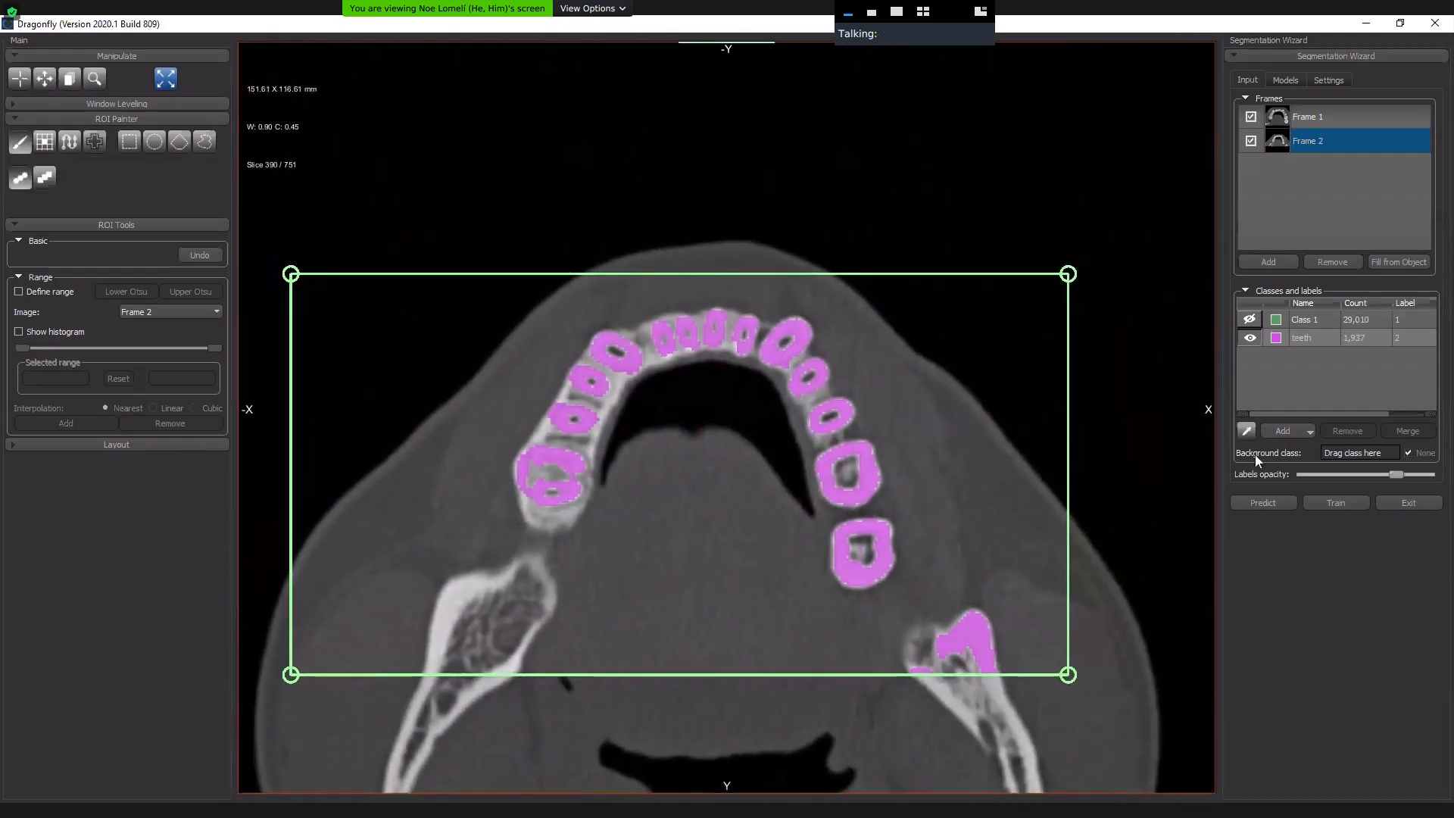
pyautogui.click(1250, 320)
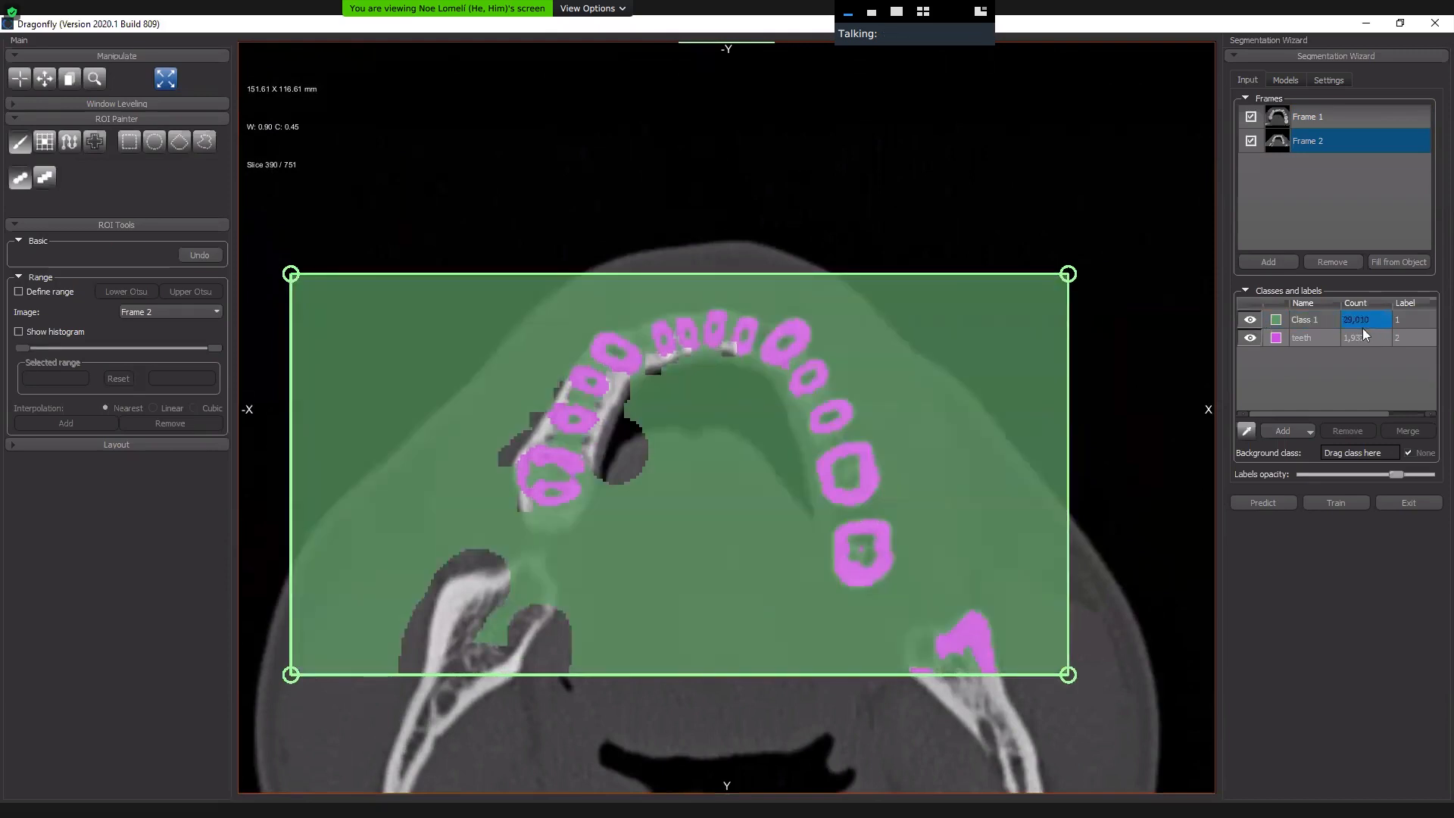
pyautogui.rightClick(1322, 321)
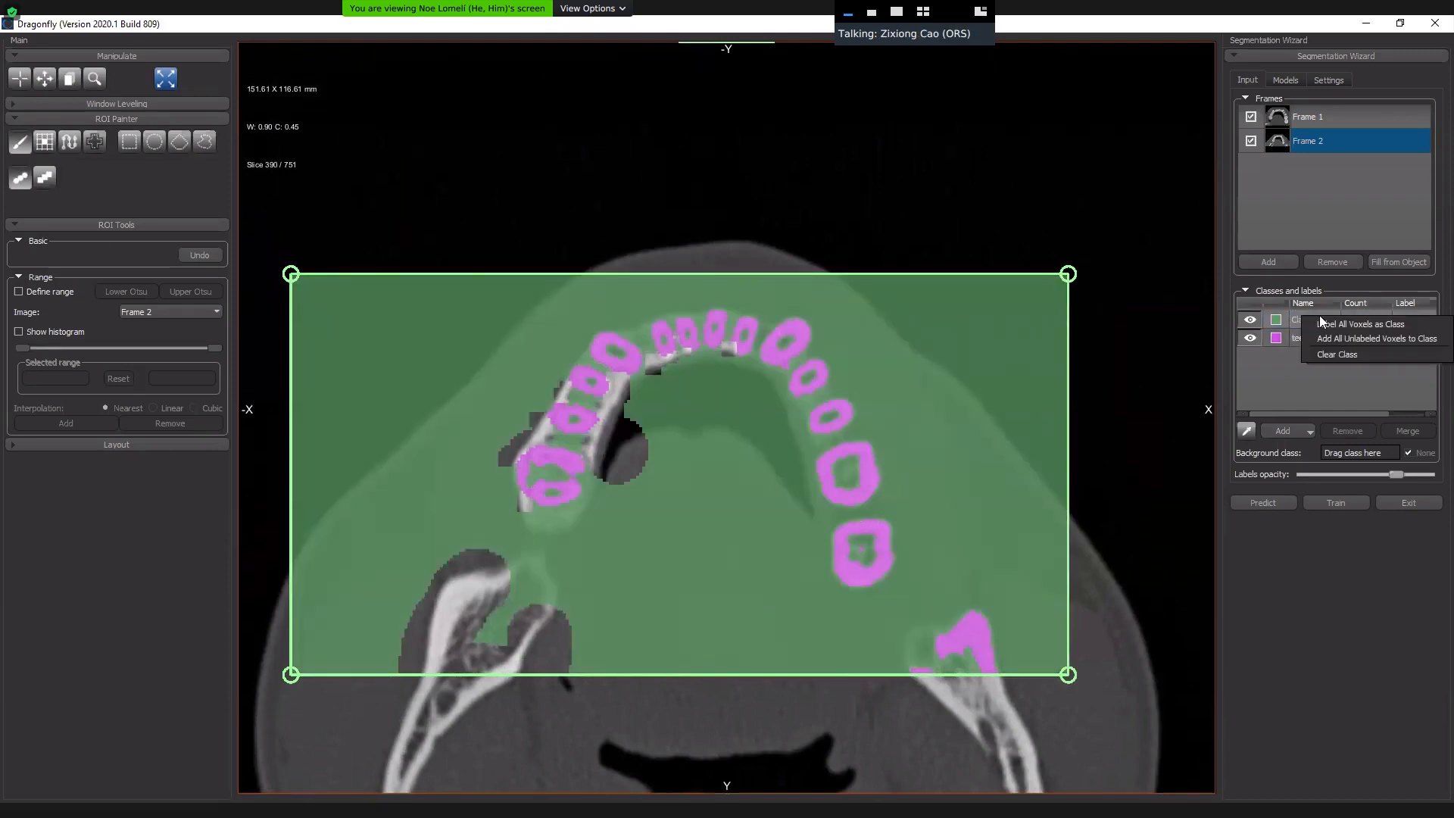
pyautogui.click(1370, 339)
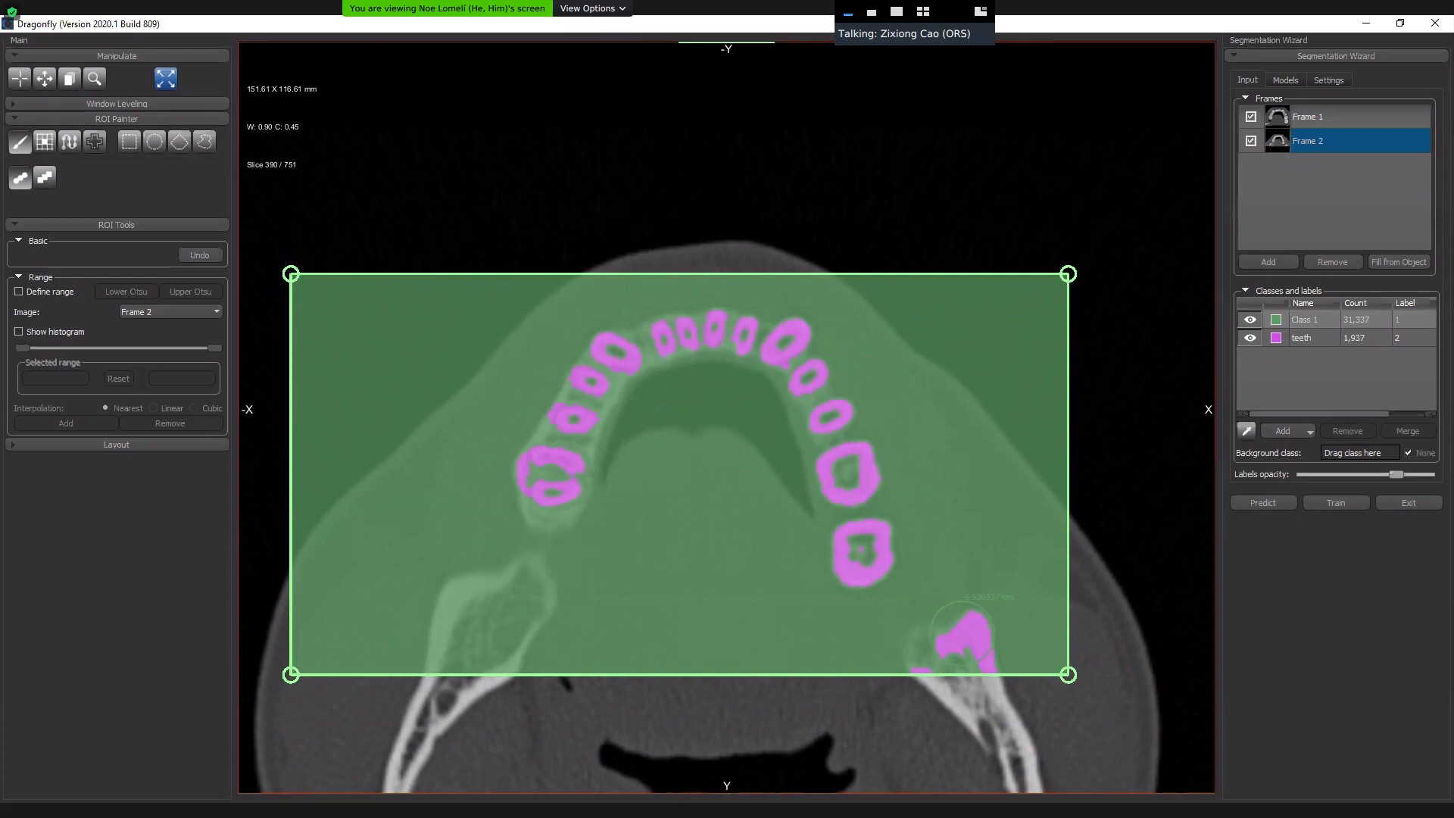
# Erase the false teeth labels from the right jawbone at Frame 2's lower edge and add the unlabeled voxels to Class 1.
pyautogui.moveTo(947, 629)
pyautogui.mouseDown()
pyautogui.moveTo(977, 652)
pyautogui.moveTo(939, 650)
pyautogui.mouseUp()
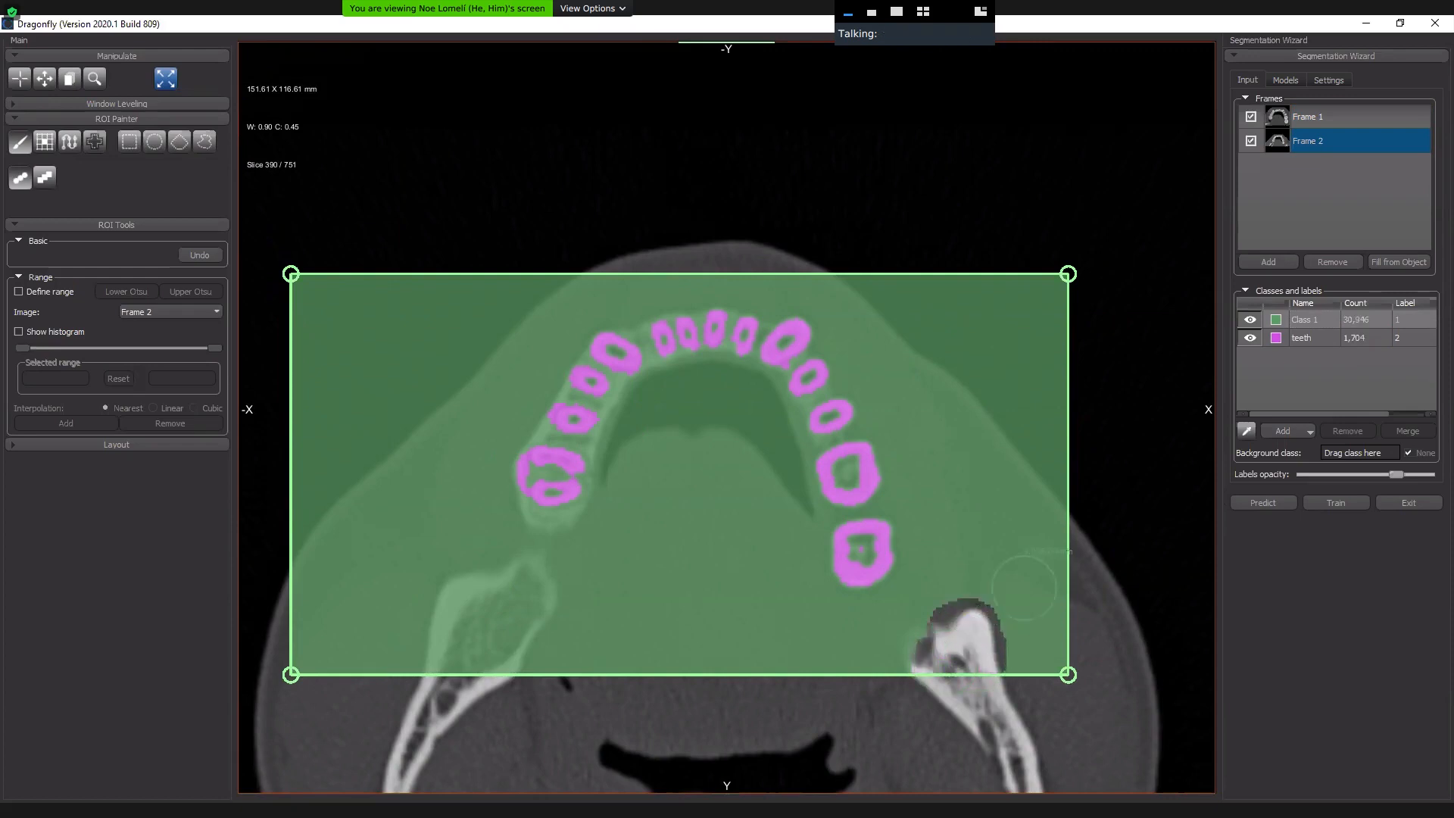
pyautogui.rightClick(1324, 318)
pyautogui.click(1347, 342)
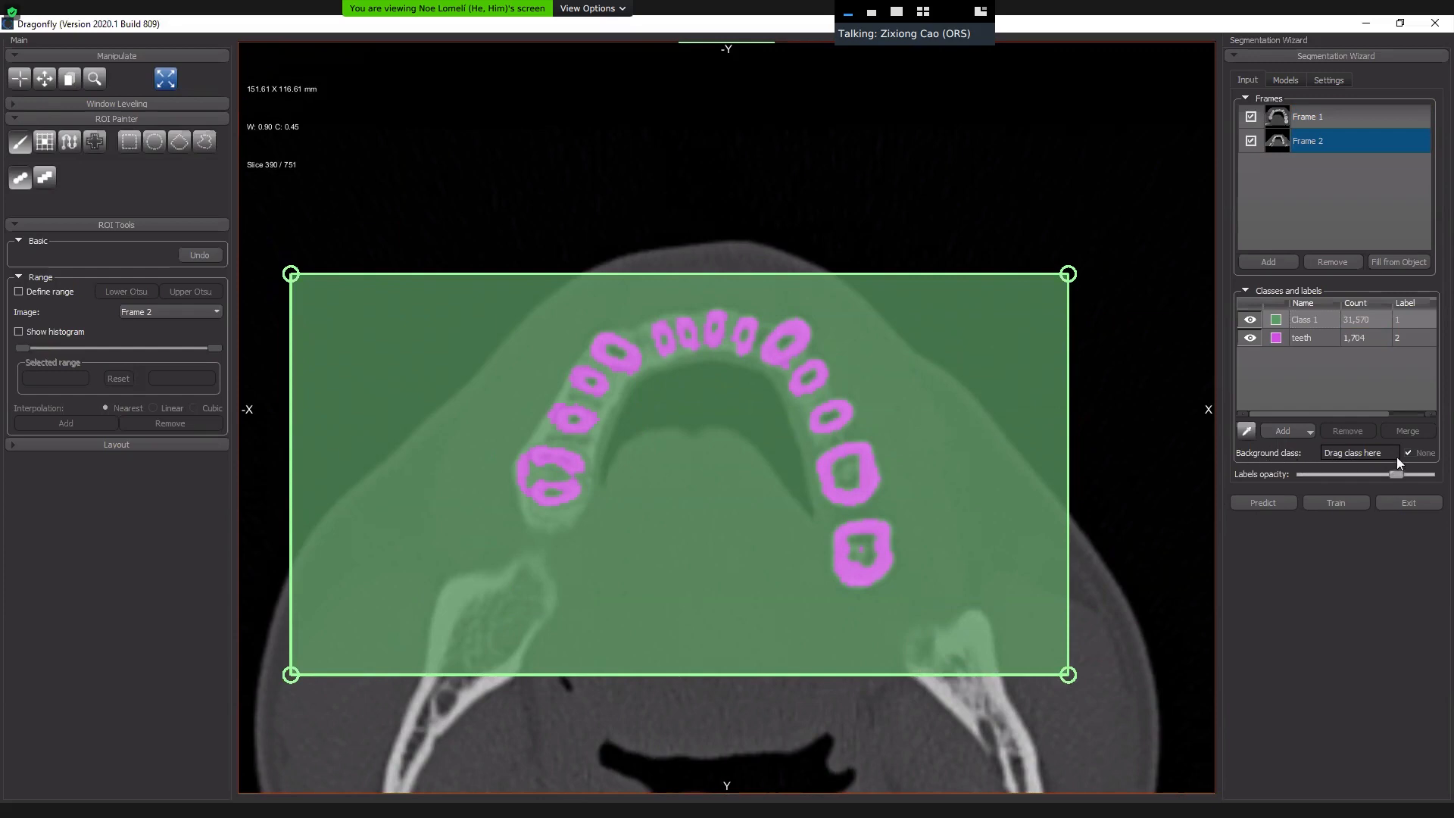
# Set Class 1 as the background class and erase the stray teeth voxels inside the rearmost right molar on Frame 2.
pyautogui.click(1315, 320)
pyautogui.moveTo(1360, 456); pyautogui.dragTo(1361, 456)
pyautogui.click(1308, 335)
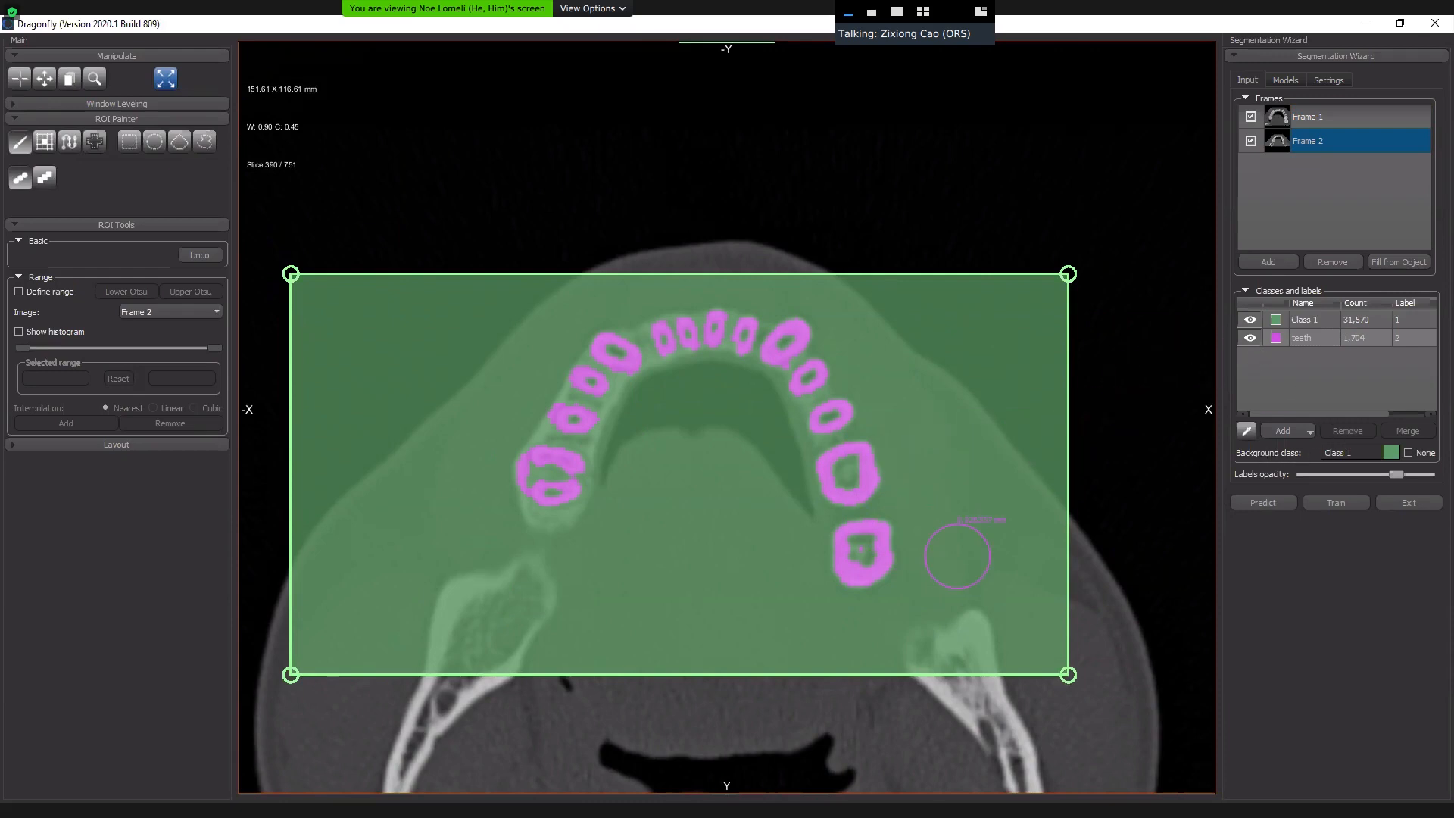
pyautogui.scroll(4, 940, 469)
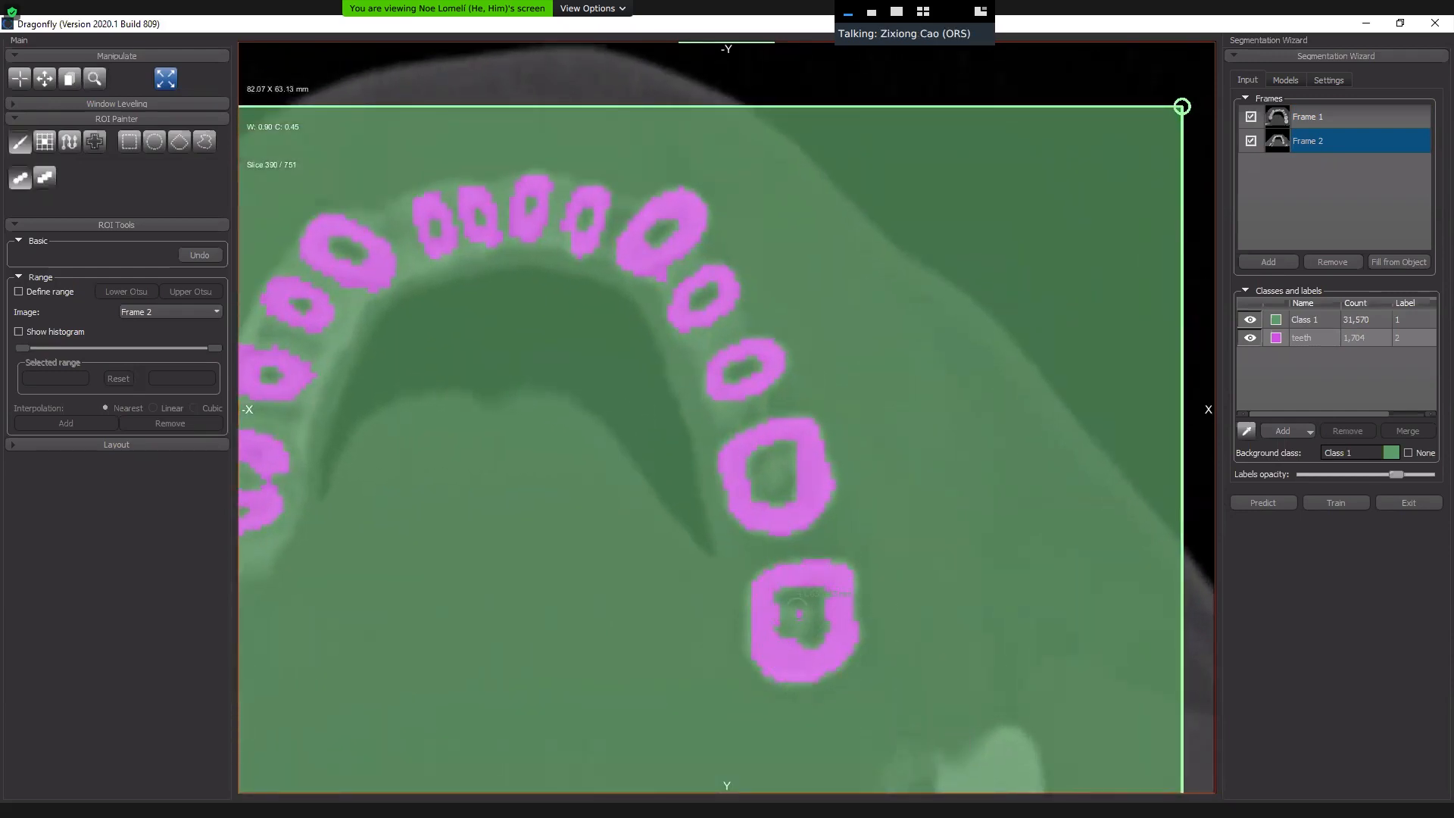
pyautogui.moveTo(799, 606); pyautogui.dragTo(837, 636)
pyautogui.moveTo(817, 610); pyautogui.dragTo(841, 703, button='right')
pyautogui.scroll(1, 813, 612)
pyautogui.scroll(2, 821, 659)
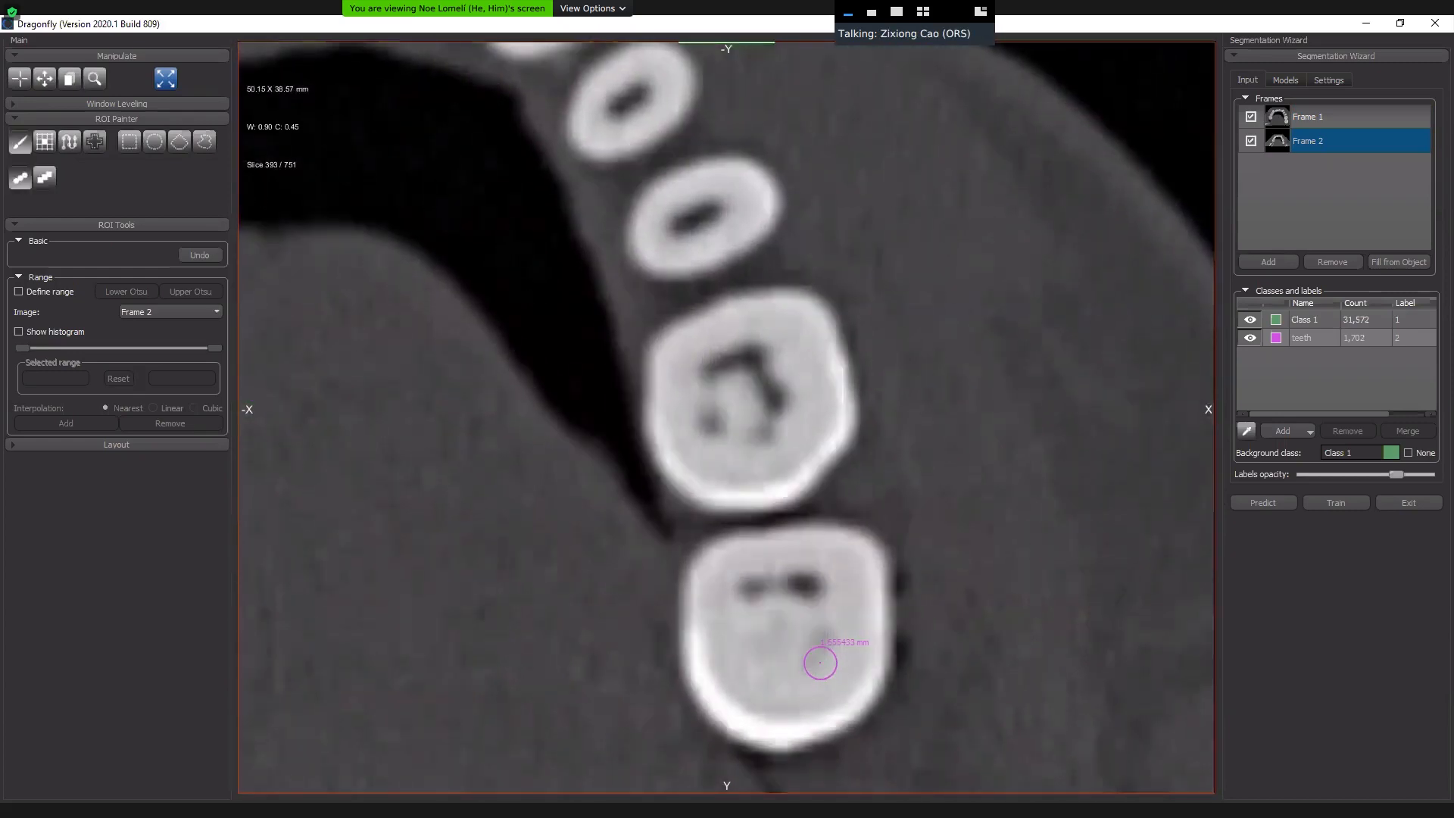
pyautogui.scroll(-1, 821, 661)
pyautogui.scroll(-2, 821, 661)
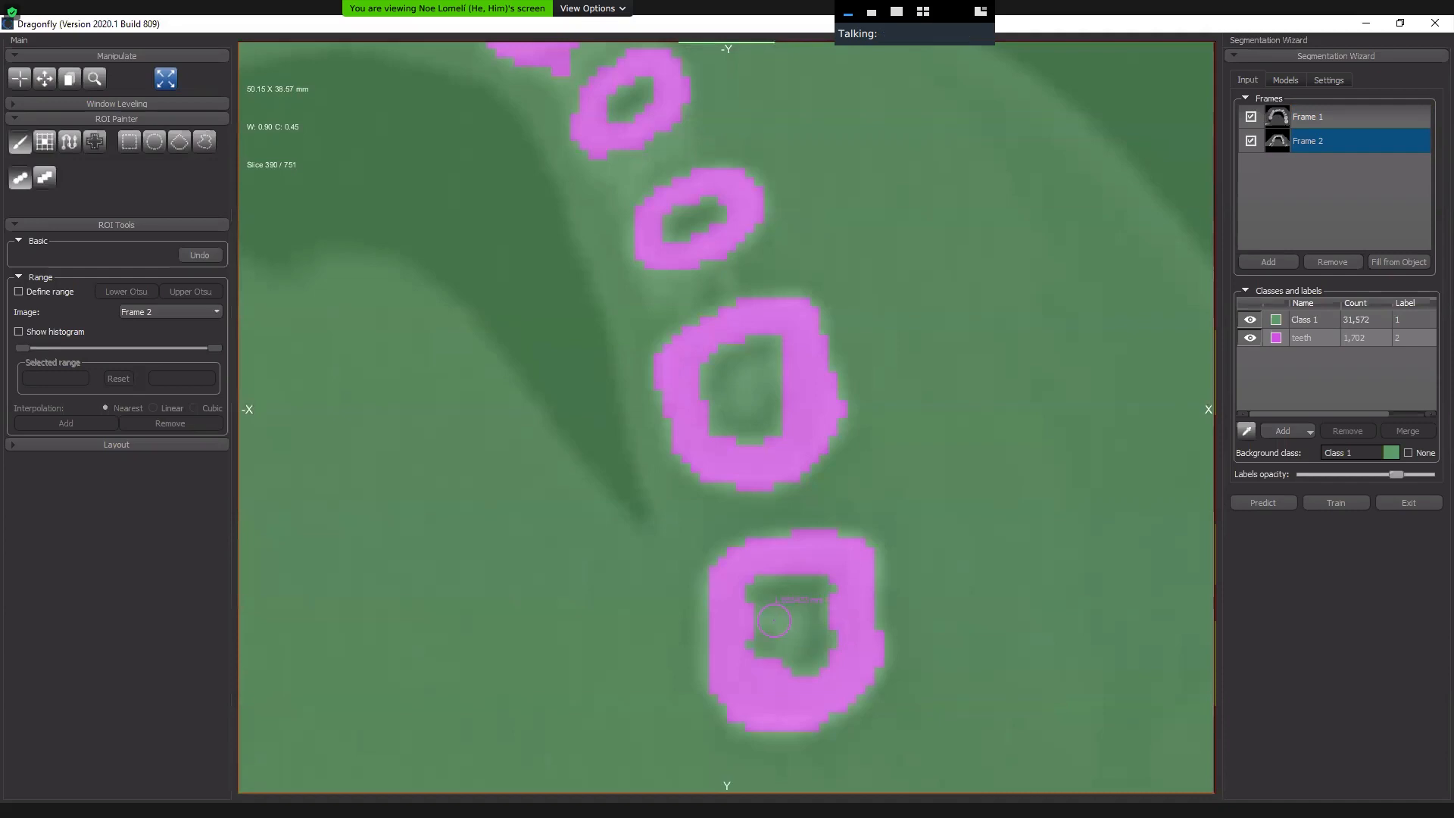
pyautogui.moveTo(1031, 526); pyautogui.dragTo(1080, 200, button='right')
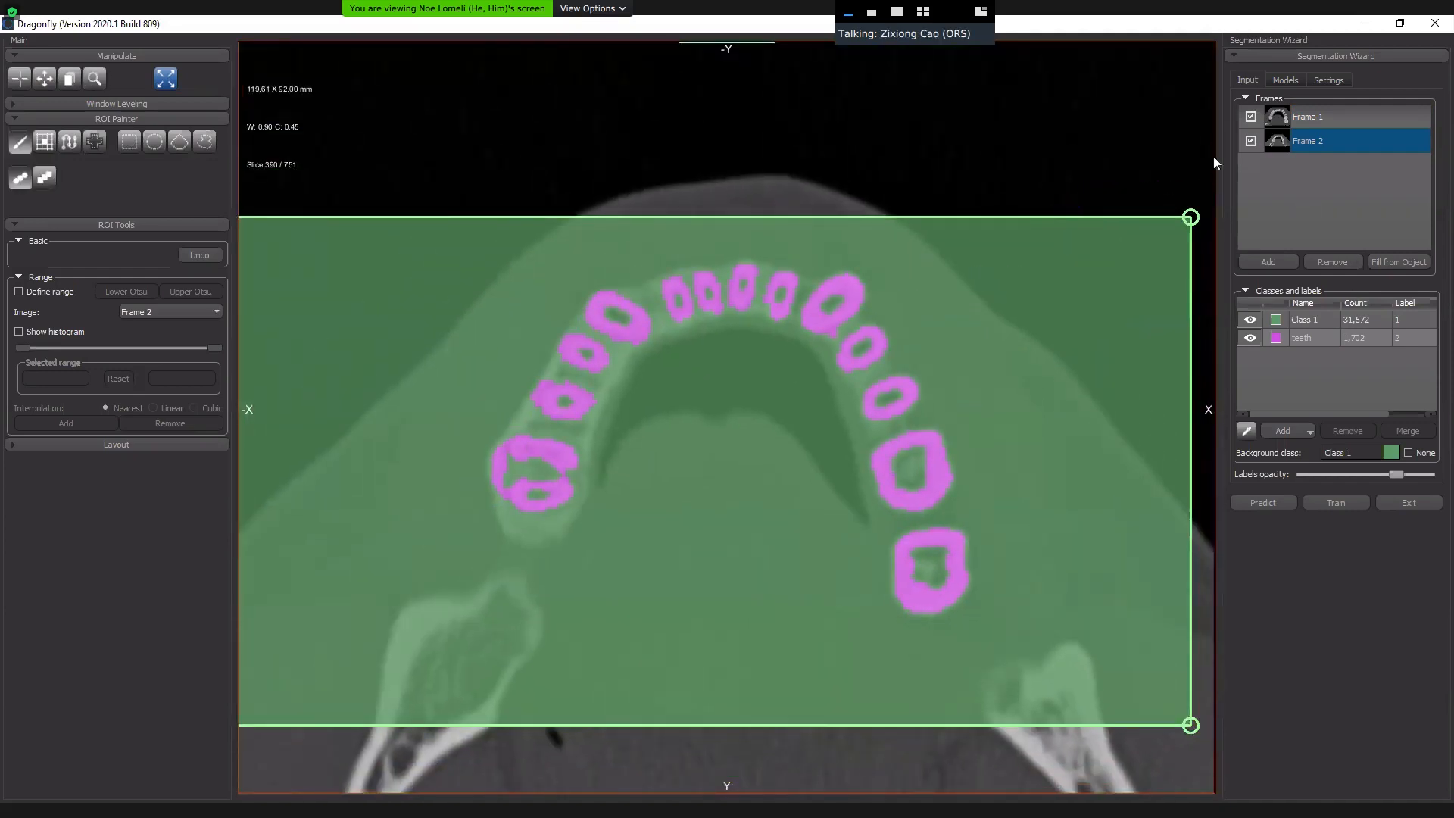
# Review Frame 1's labels and the details of the trained Sensor3D and autoencoder models.
pyautogui.click(1325, 117)
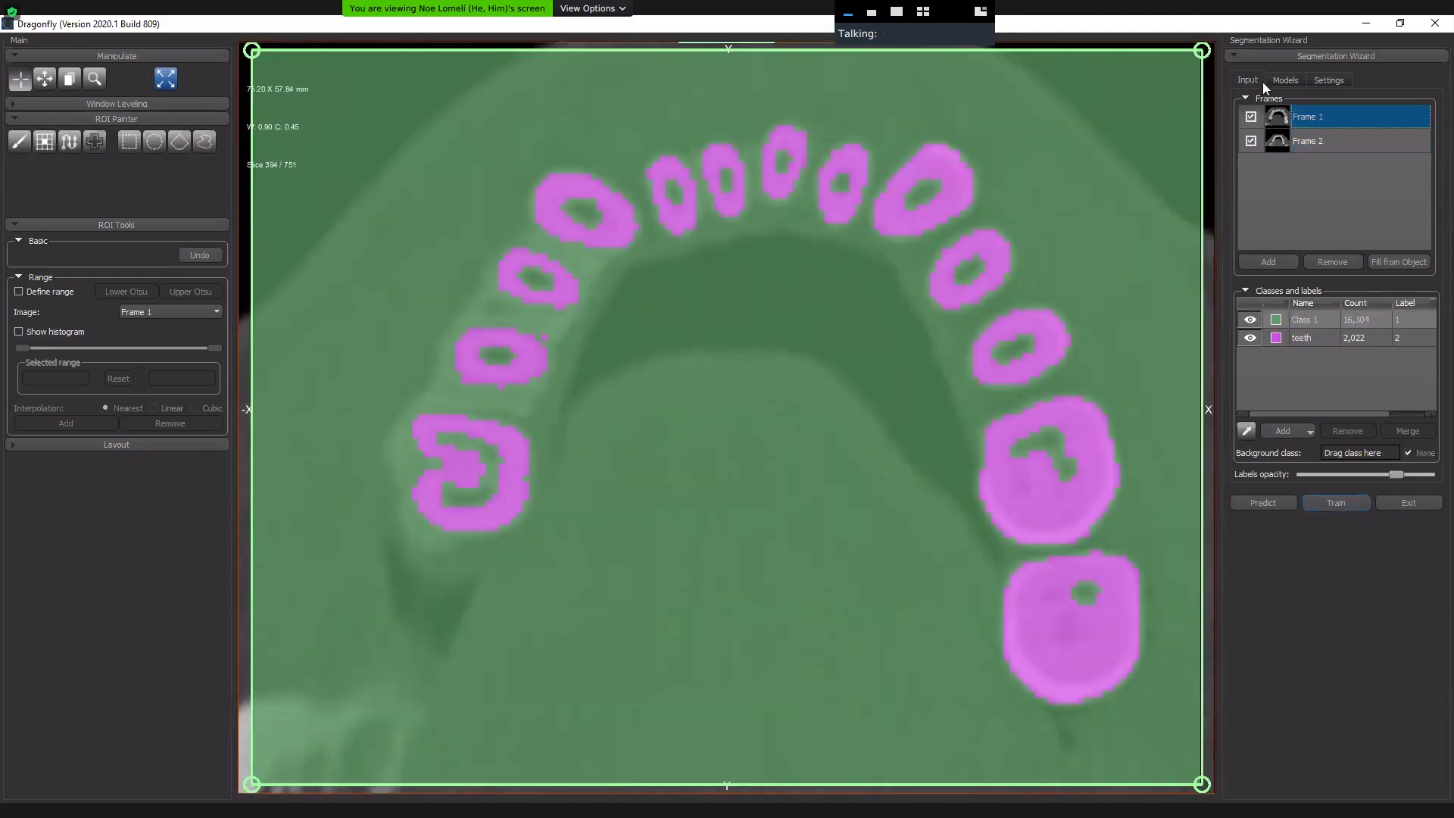
pyautogui.click(1286, 80)
pyautogui.click(1363, 200)
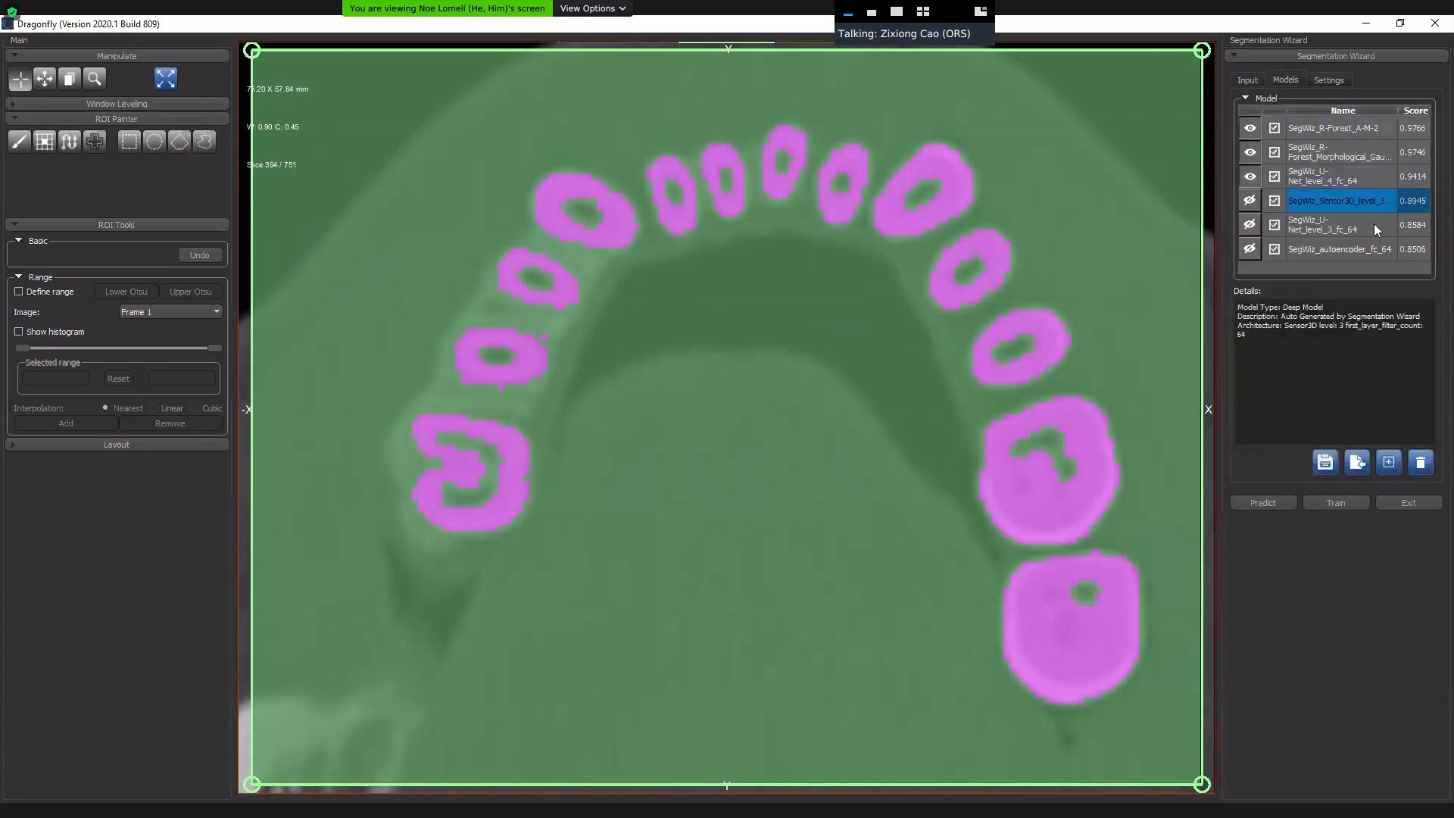
pyautogui.click(1362, 248)
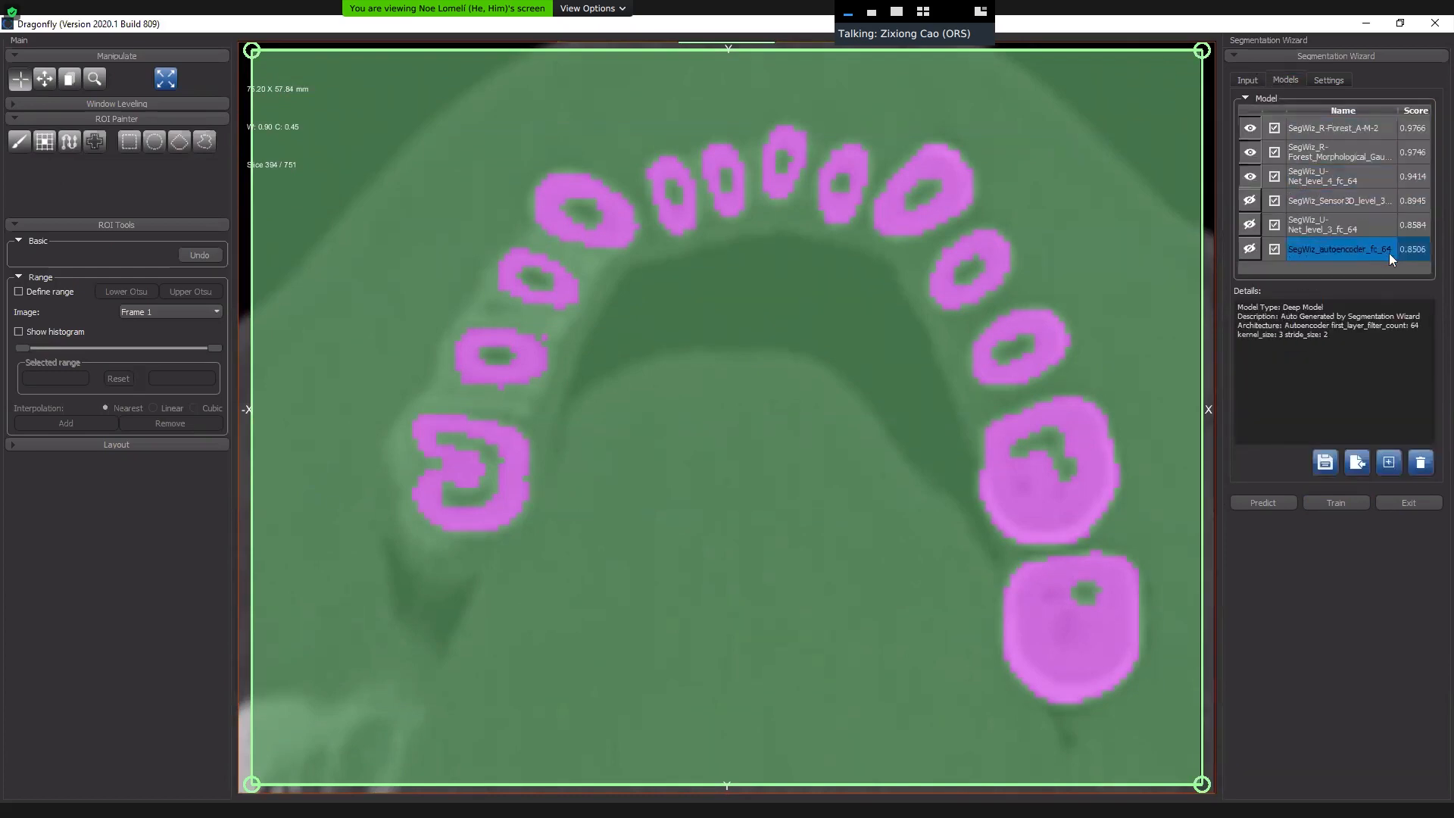
# Delete the autoencoder, level 3 U-Net and Sensor3D models from the segmentation session.
pyautogui.click(1428, 467)
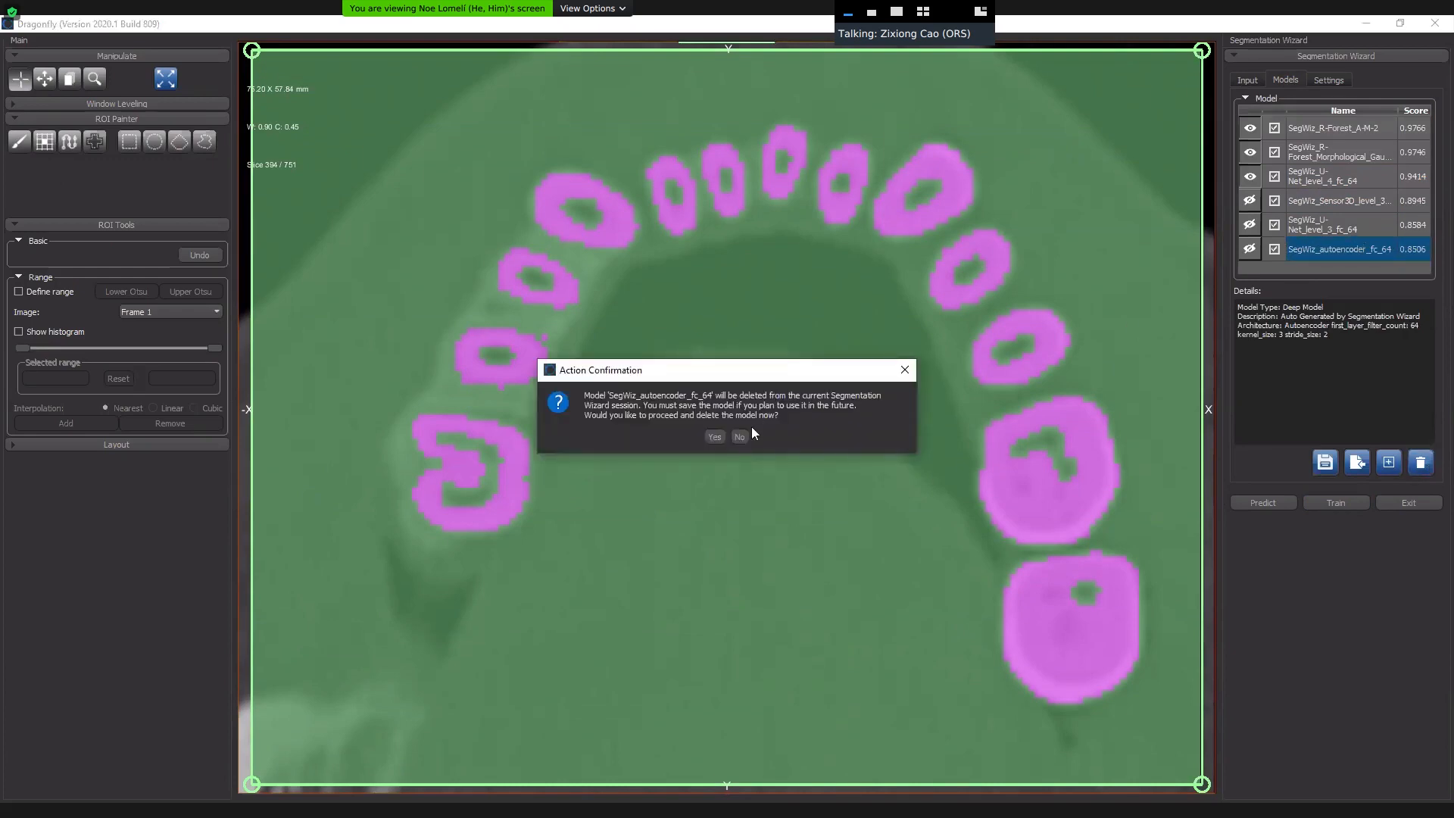
pyautogui.click(715, 437)
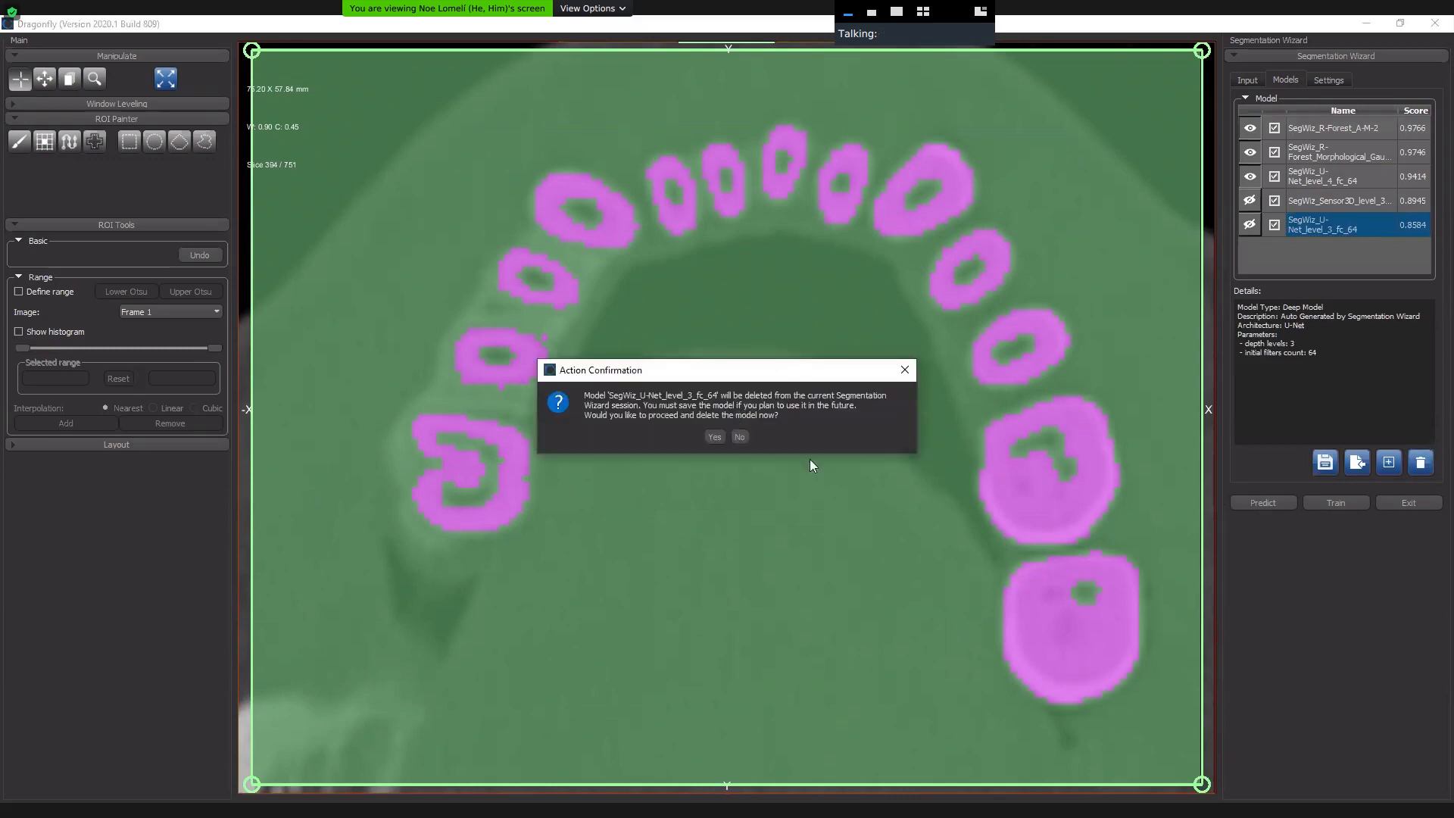
pyautogui.click(715, 435)
pyautogui.click(1364, 203)
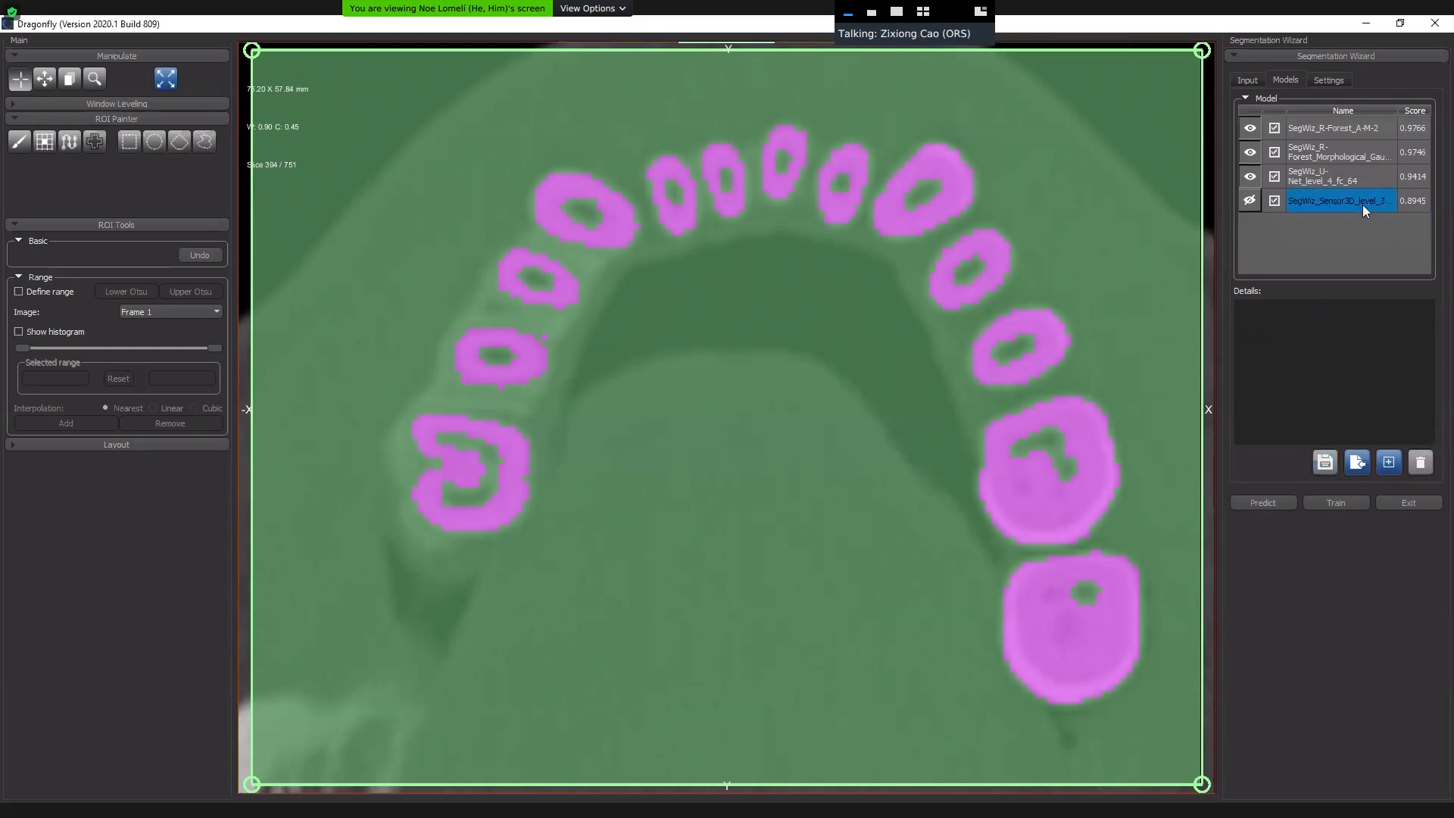
pyautogui.click(1422, 464)
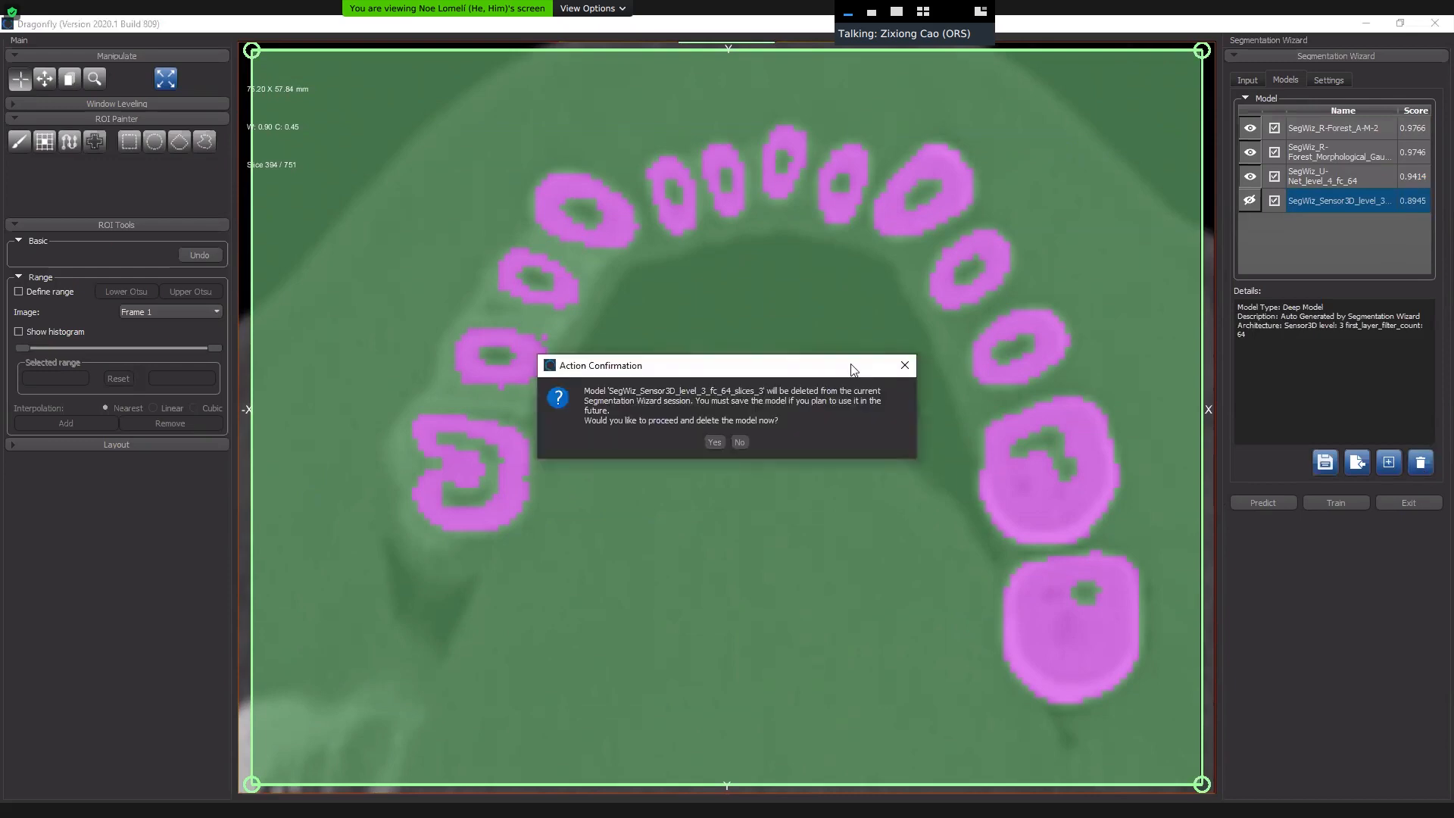
pyautogui.click(714, 443)
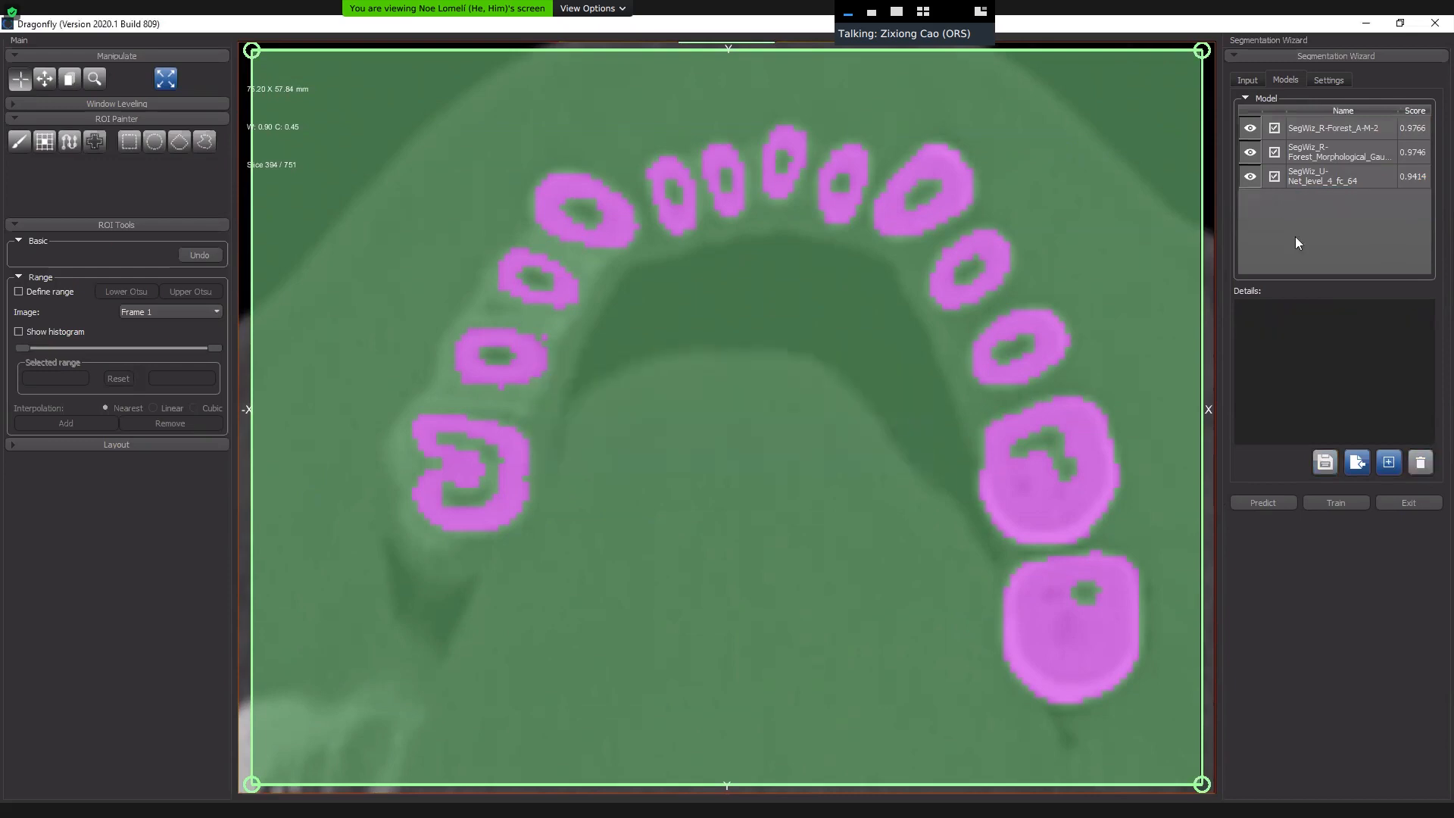
# Delete both Random Forest models, A-M-2 and Morphological GaussianMS Neighbors, from the session.
pyautogui.click(1369, 134)
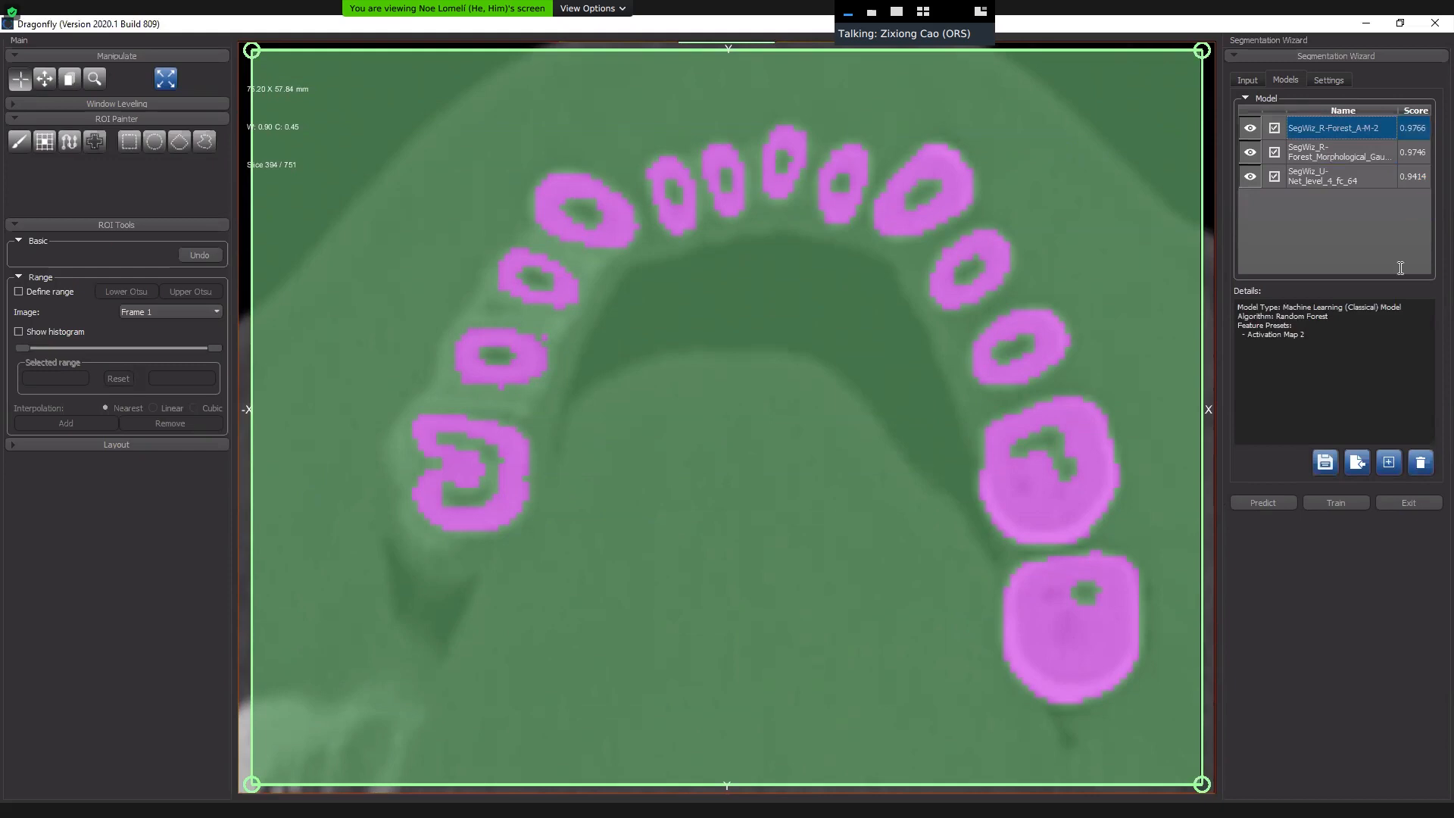
pyautogui.click(1421, 465)
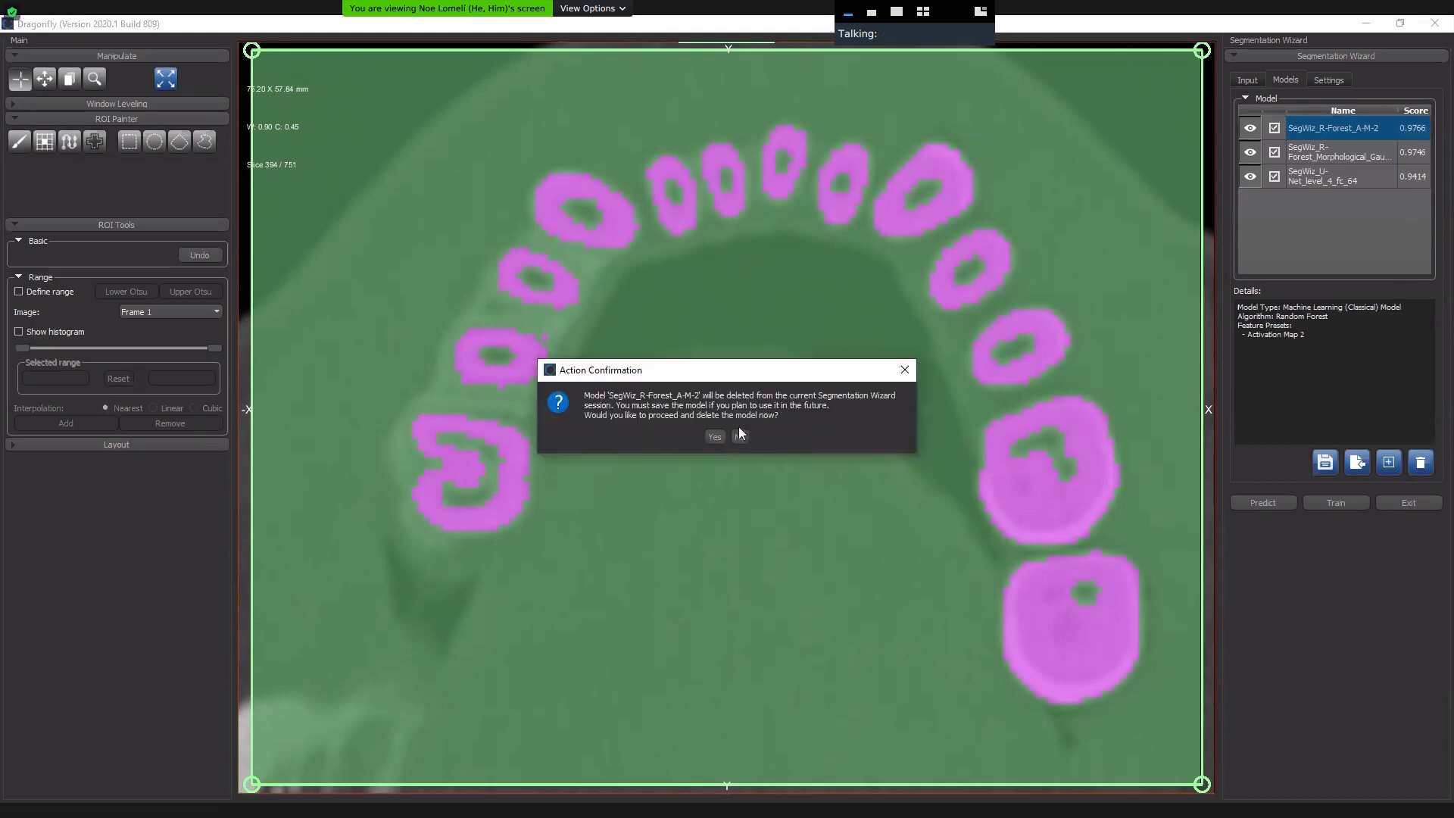
pyautogui.click(715, 437)
pyautogui.click(1340, 127)
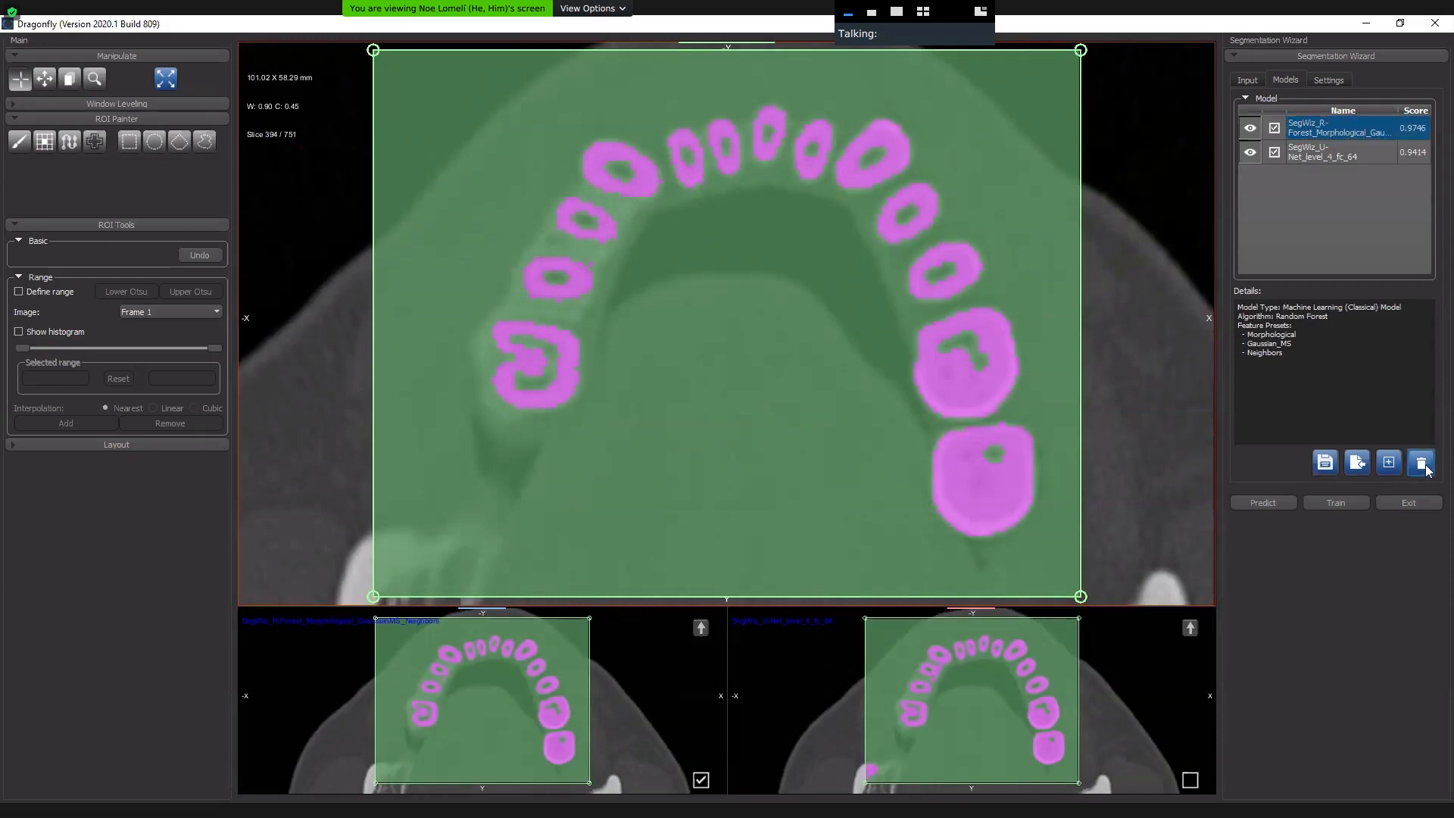
pyautogui.click(1422, 463)
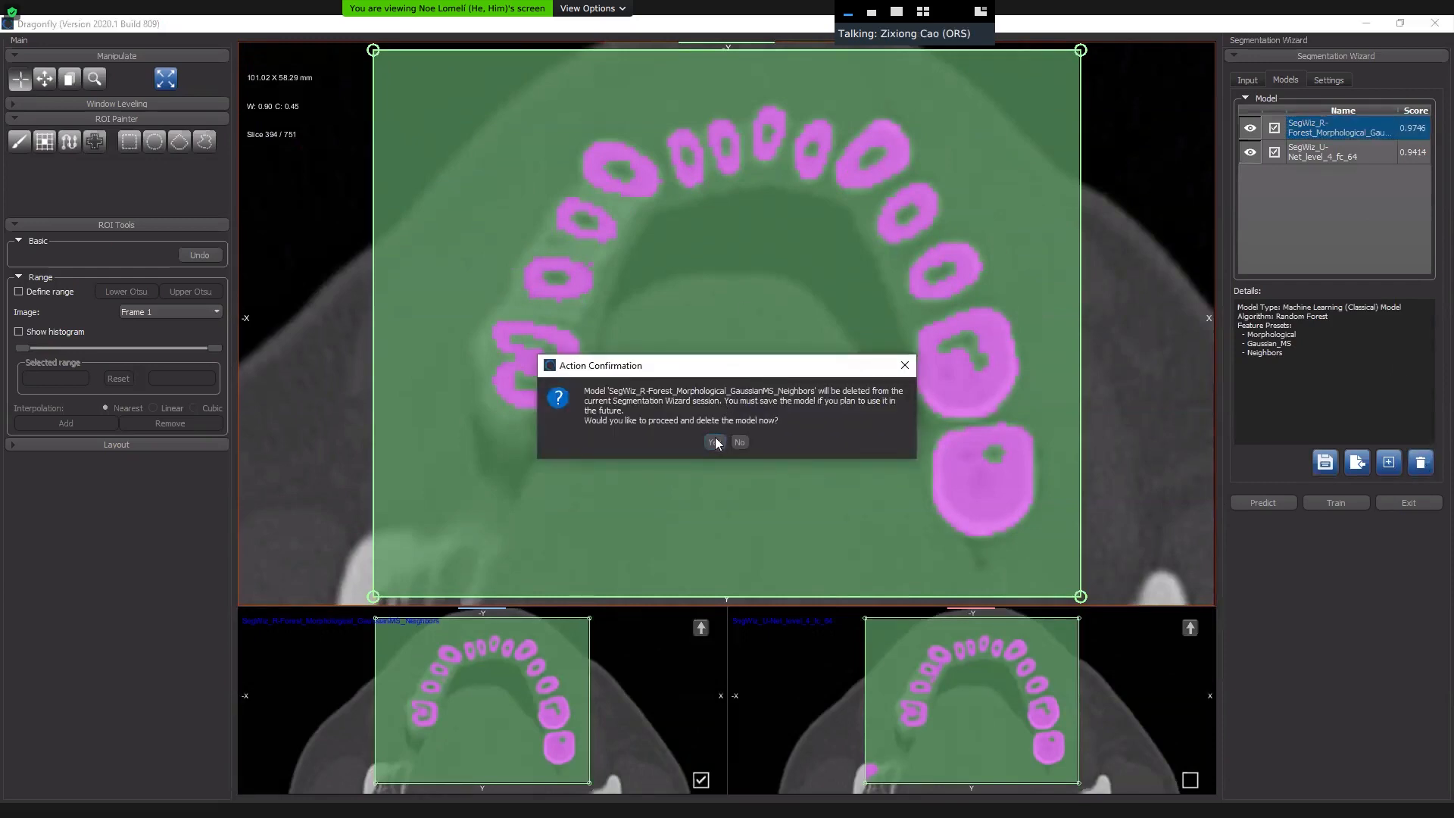
pyautogui.click(715, 440)
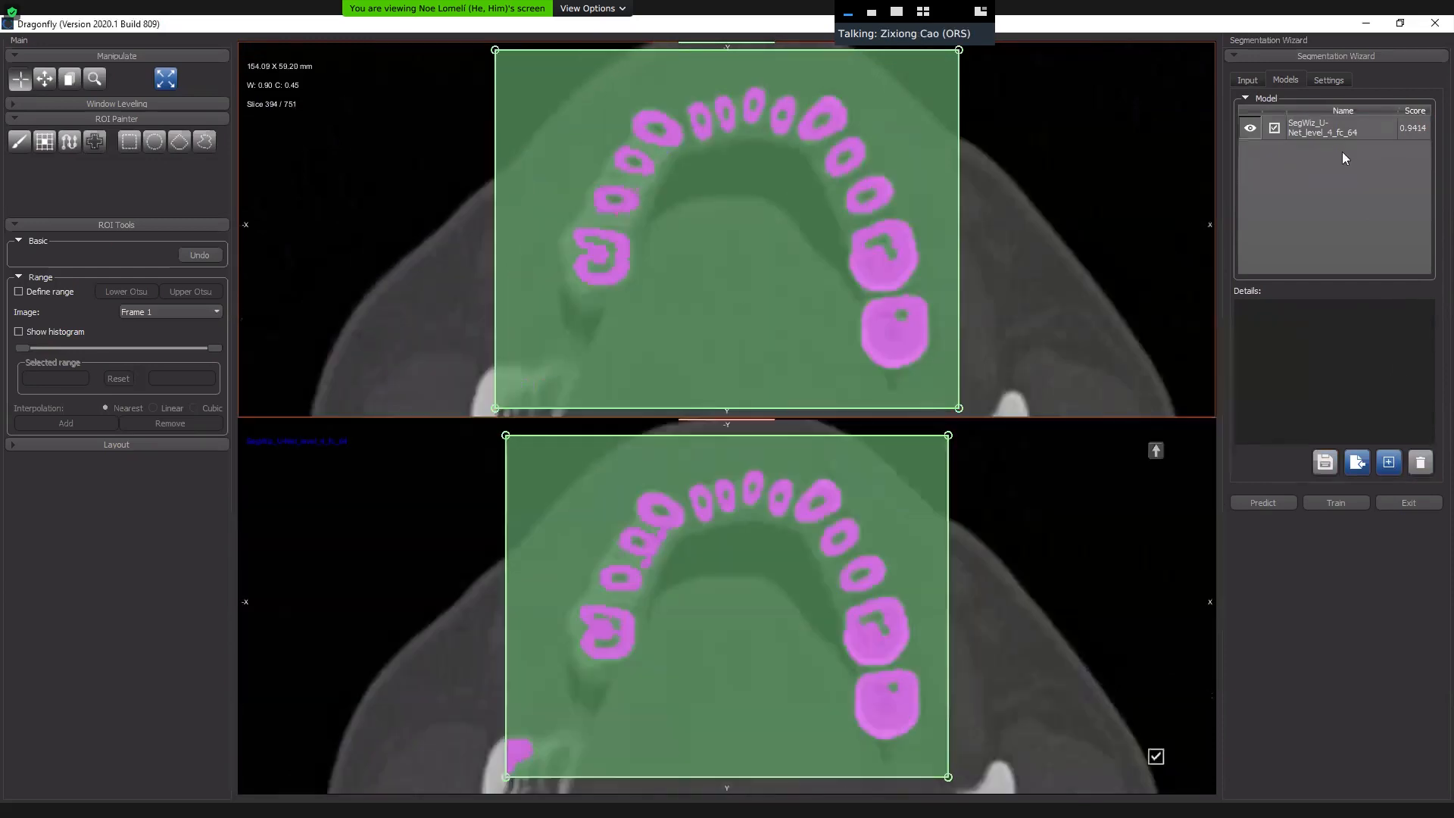
# Start training the level 4 U-Net model with 64 initial filters.
pyautogui.click(1325, 133)
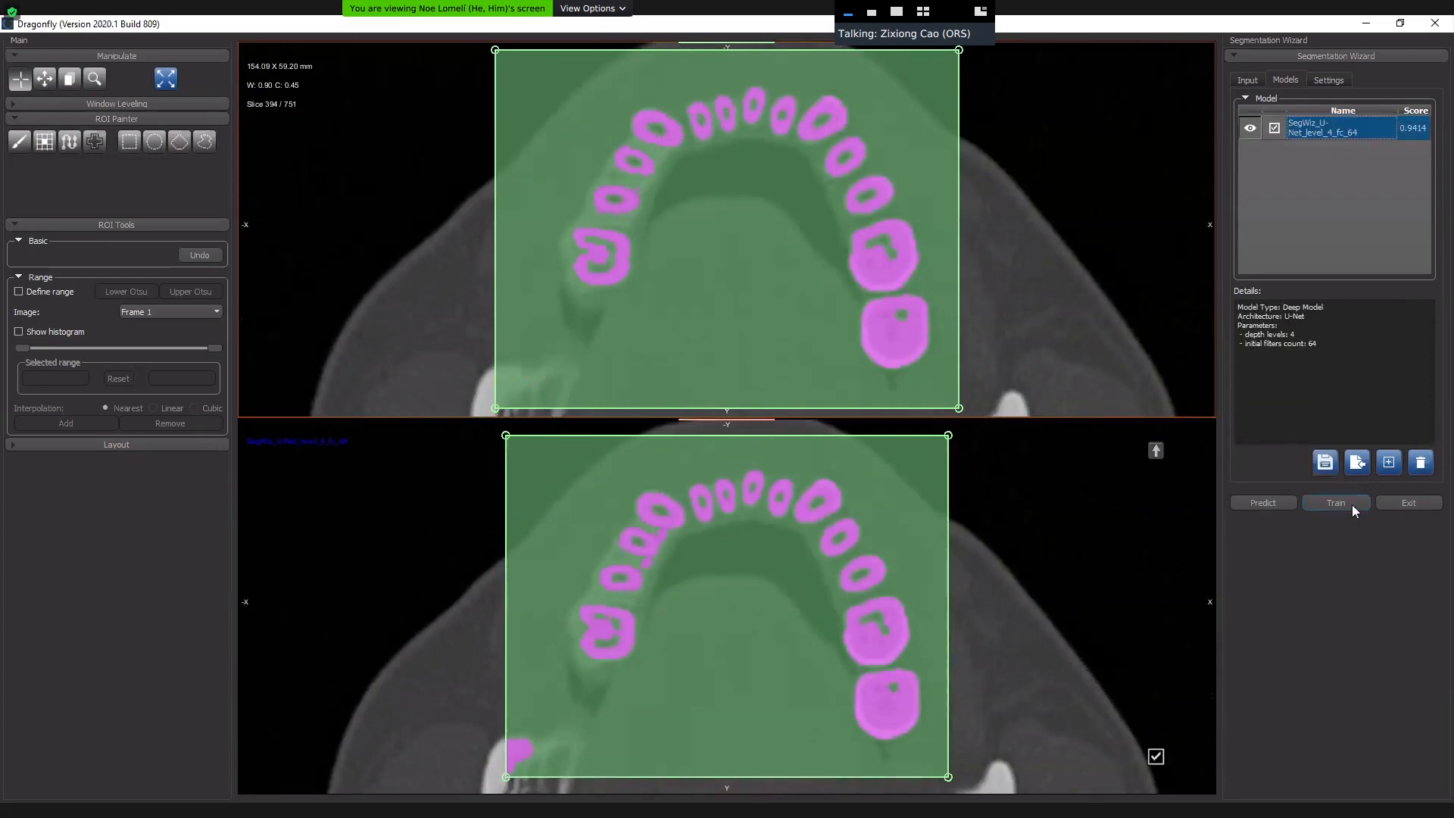
pyautogui.click(1329, 502)
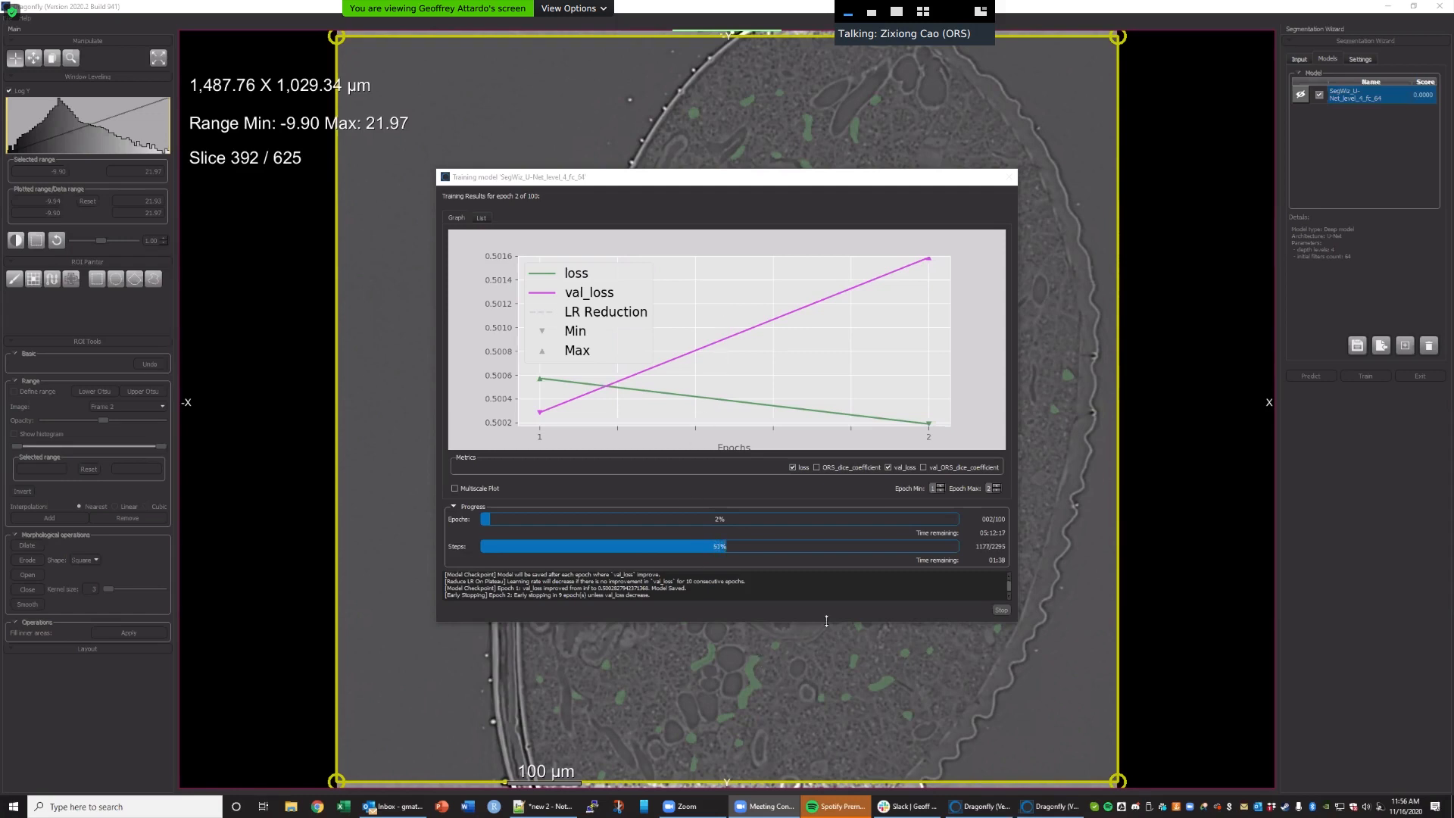
# Stop the running U-Net training and cancel training for all models.
pyautogui.click(998, 608)
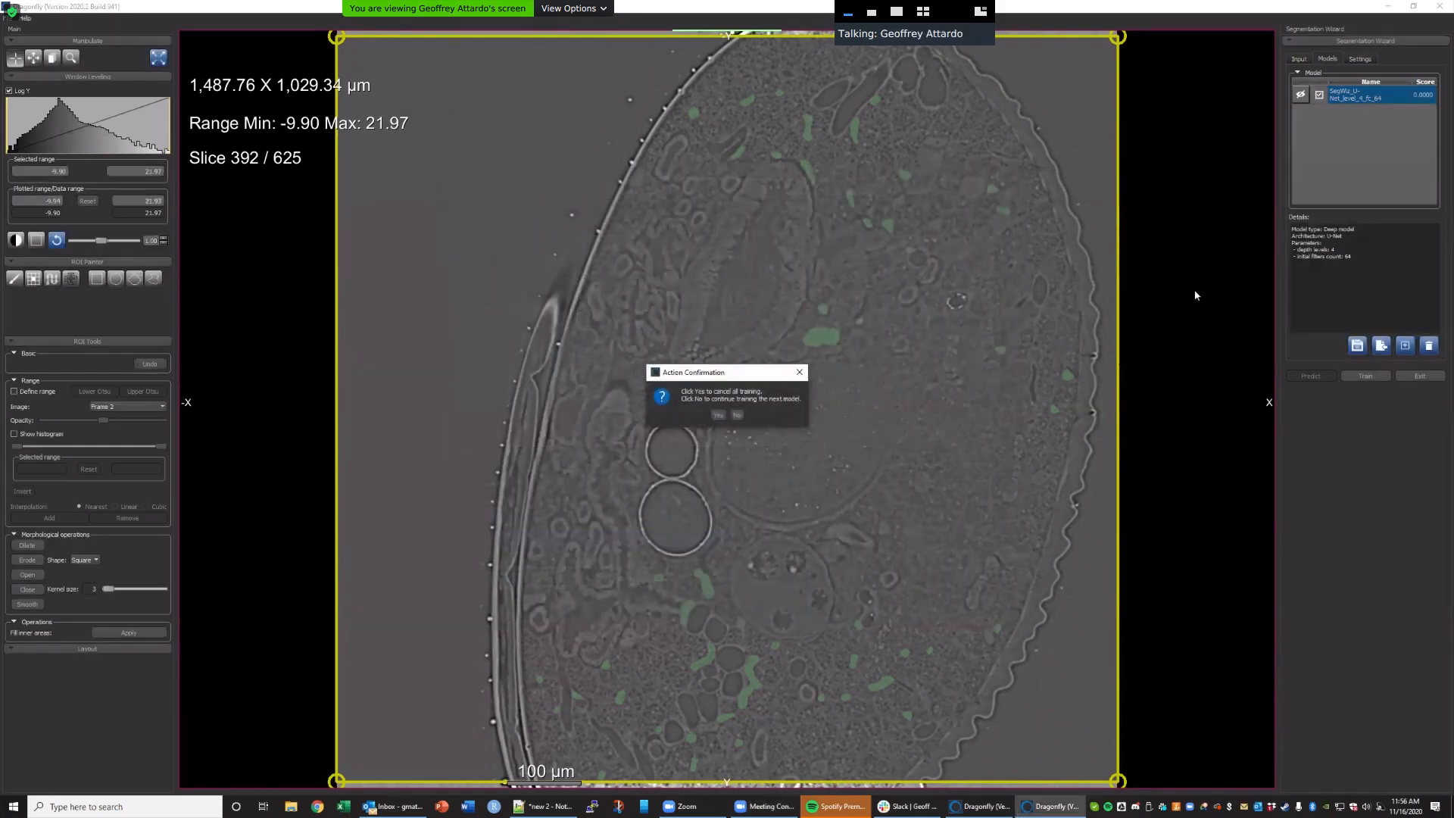
pyautogui.click(719, 419)
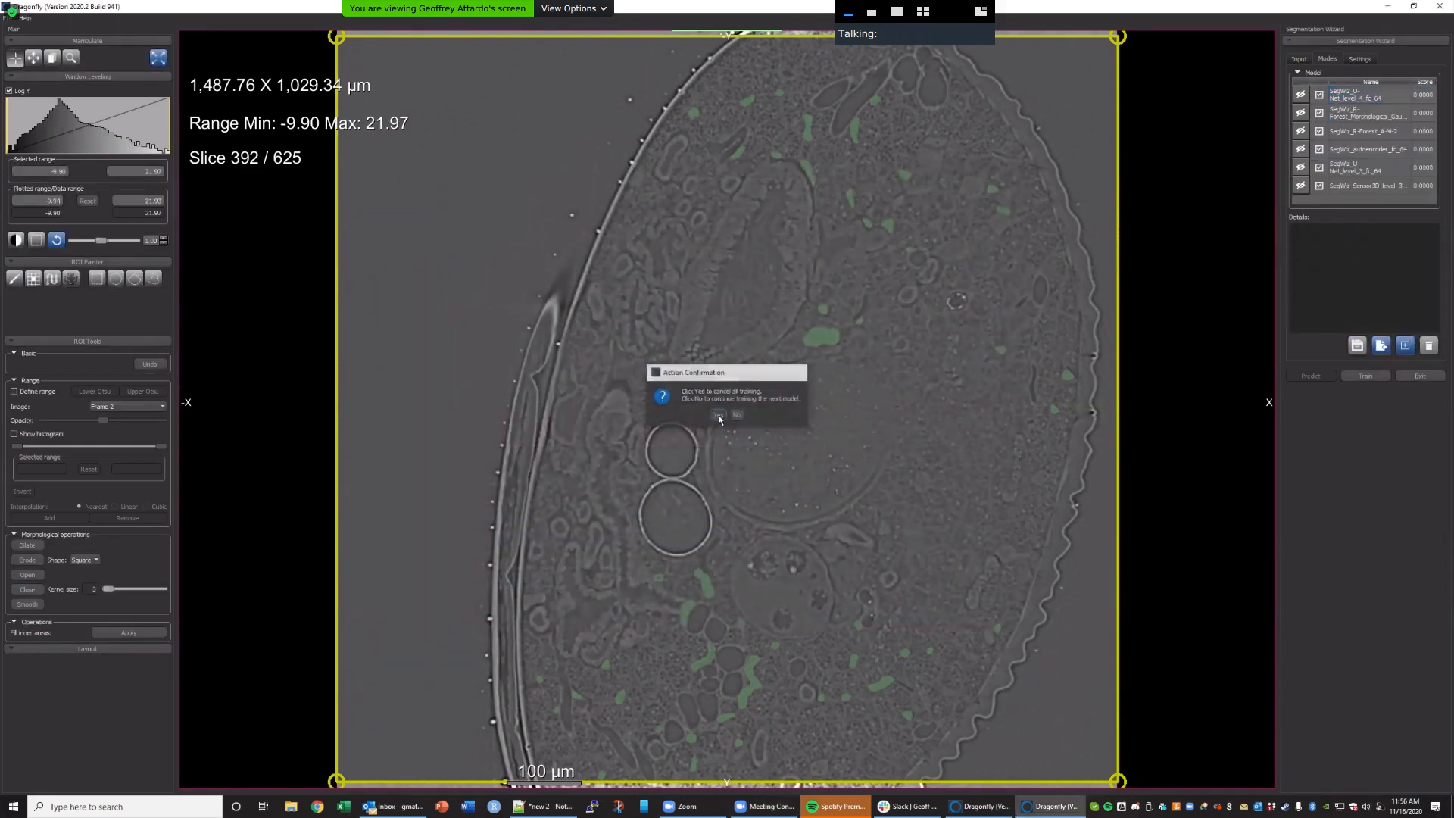
# Remove all three existing training frames from the segmentation inputs.
pyautogui.click(1300, 59)
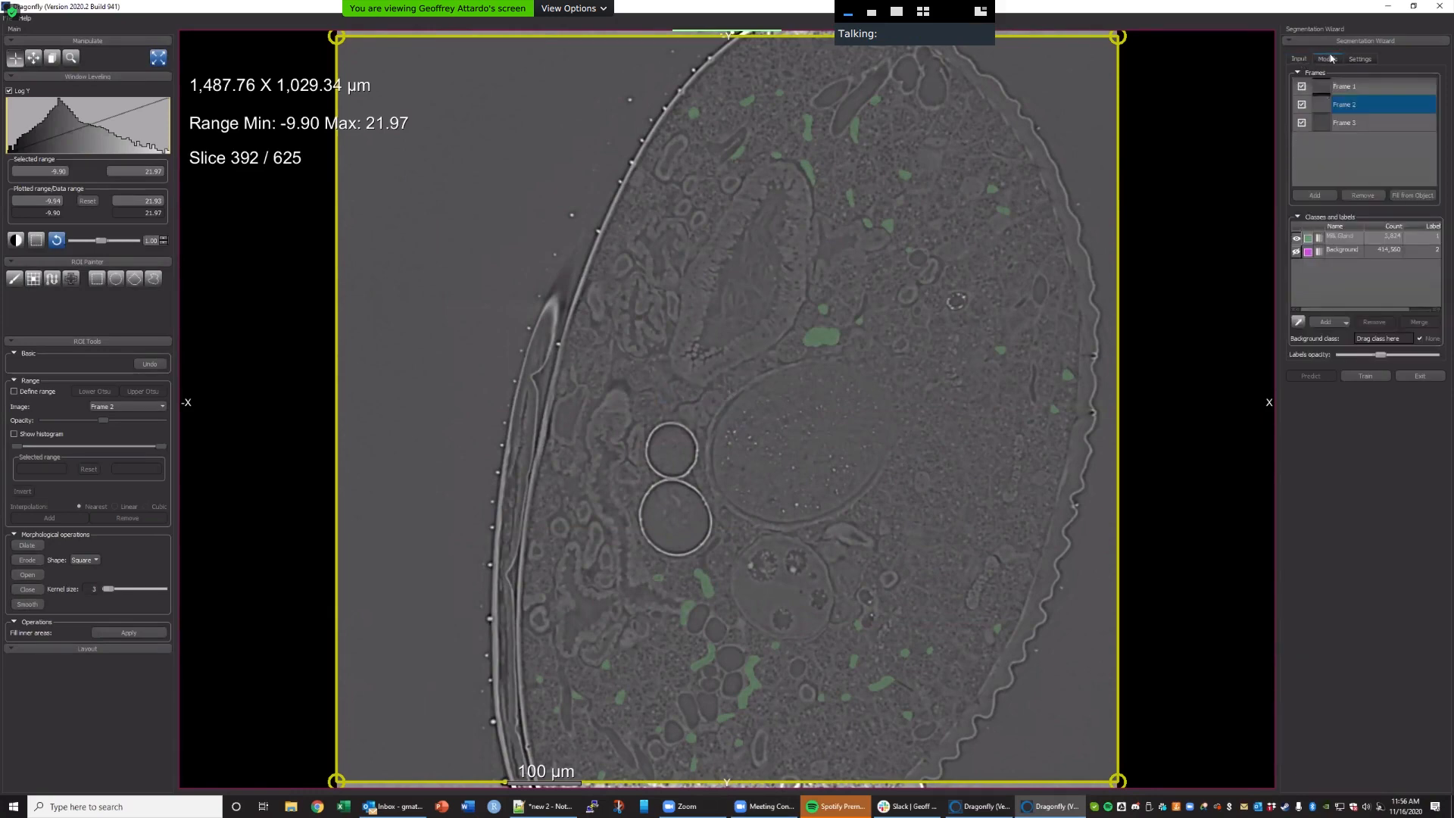
pyautogui.keyDown('ctrl'); pyautogui.click(1355, 89); pyautogui.keyUp('ctrl')
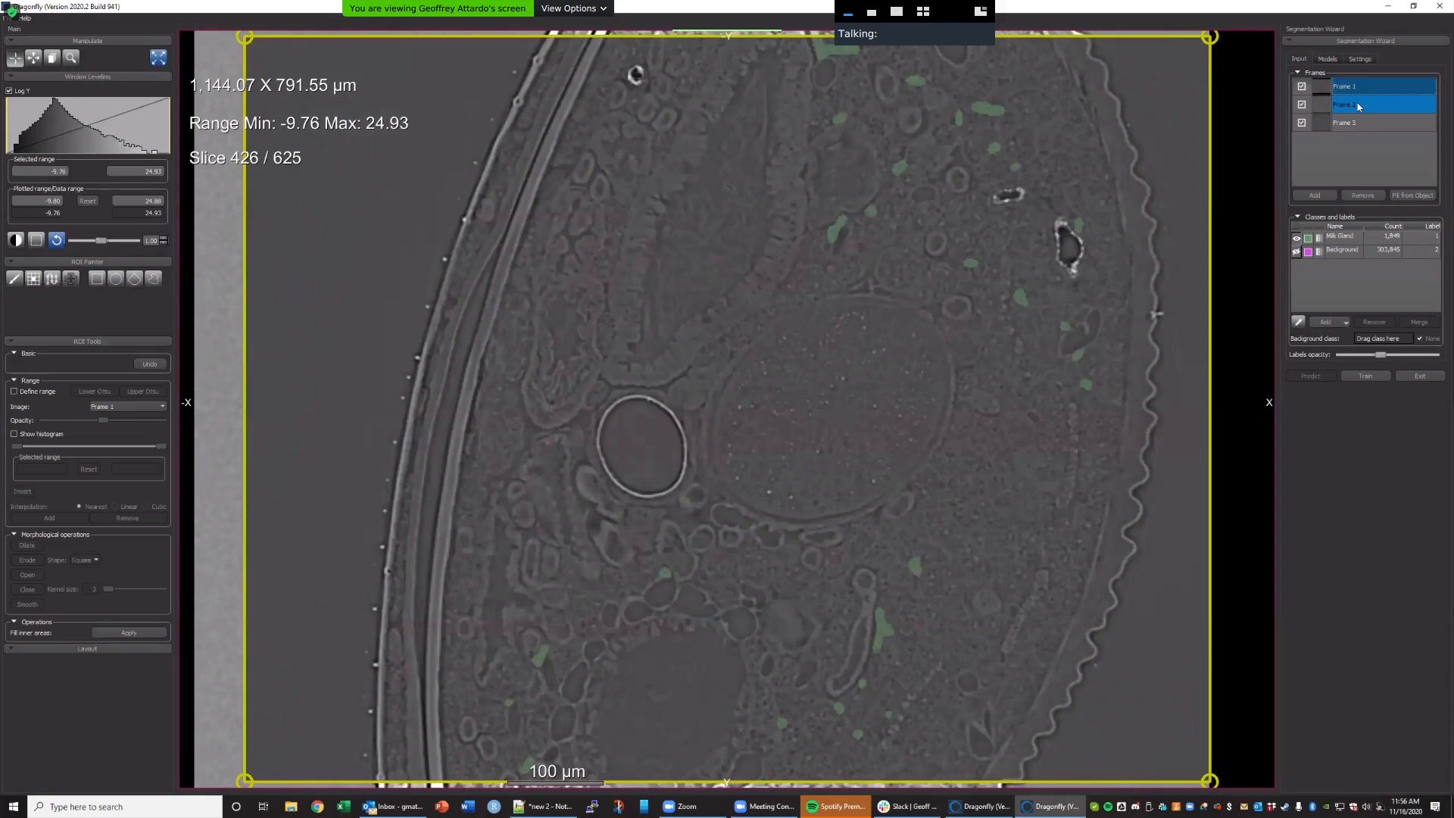
pyautogui.keyDown('ctrl'); pyautogui.click(1360, 107); pyautogui.keyUp('ctrl')
pyautogui.click(1362, 196)
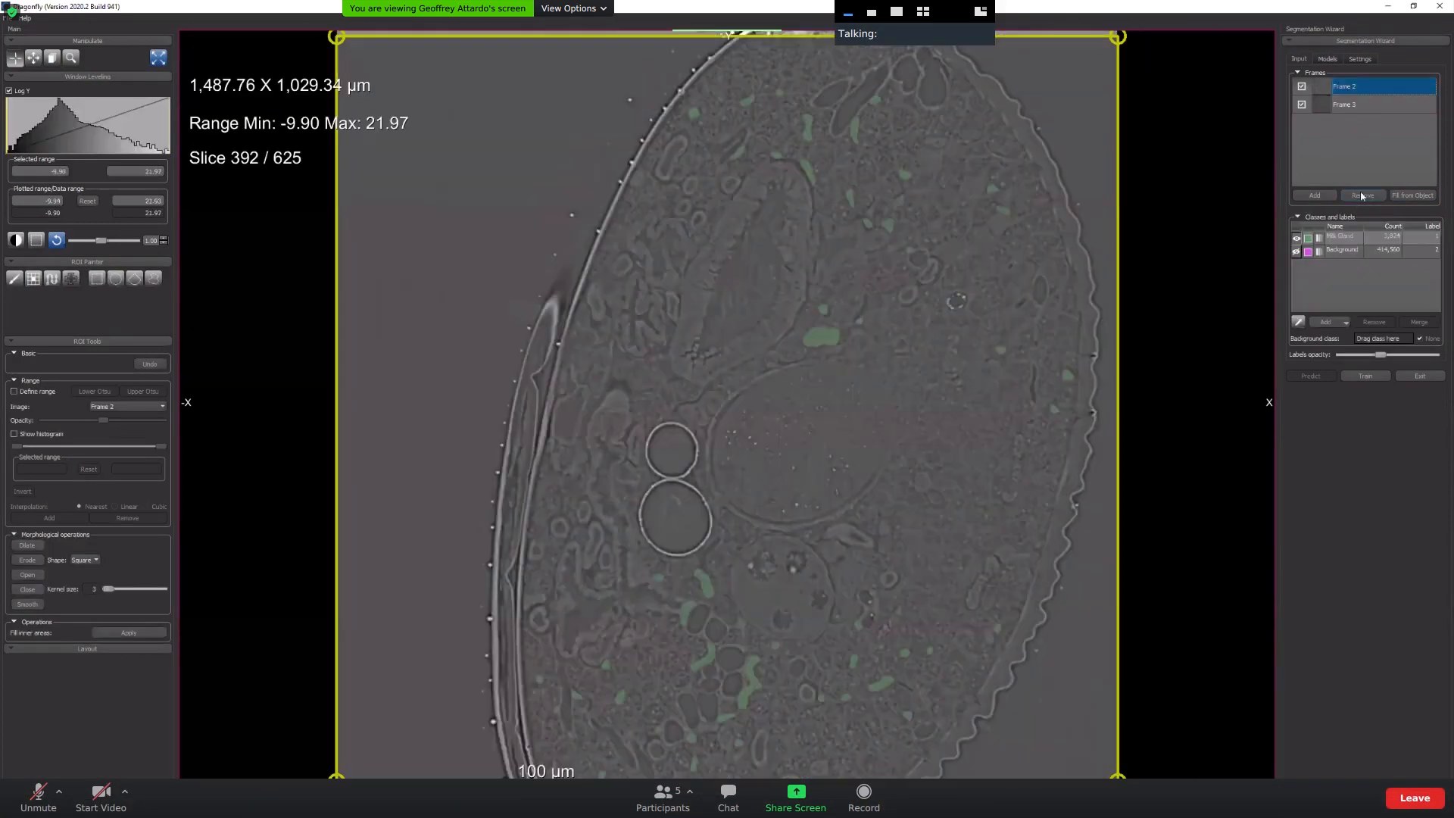
pyautogui.click(1367, 84)
pyautogui.click(1344, 194)
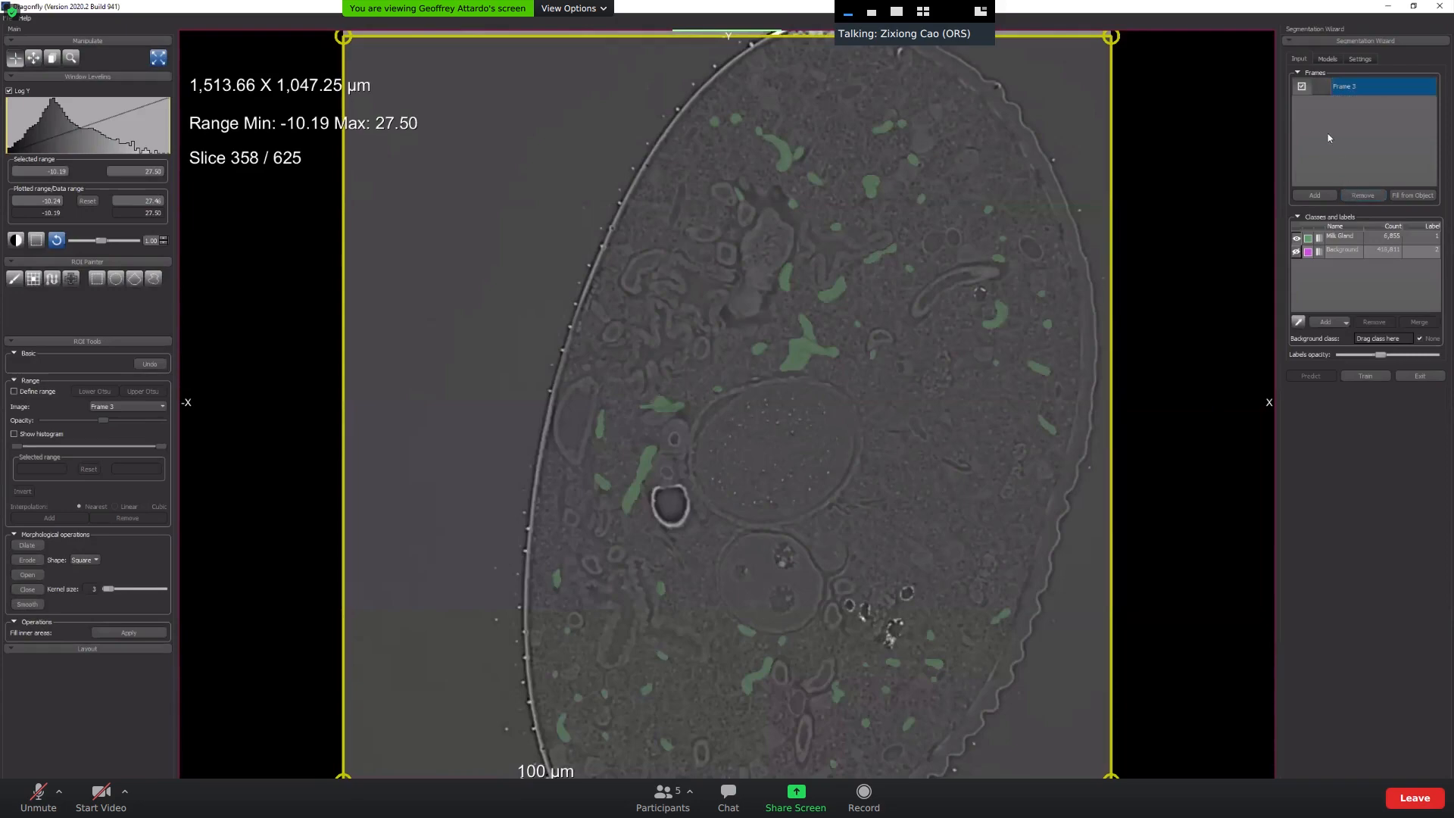
pyautogui.click(1350, 195)
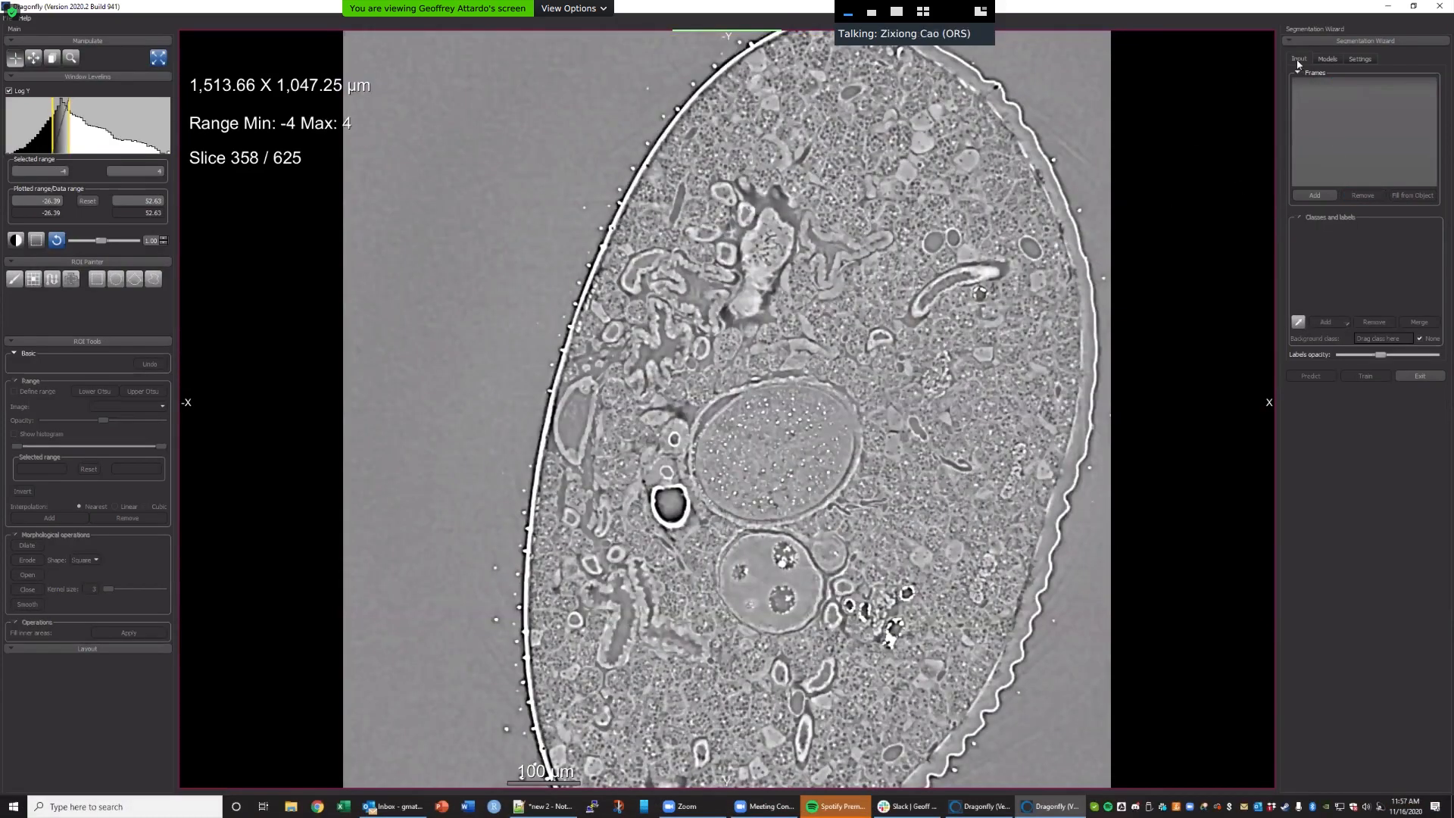
# Add a training frame about 634 × 439 µm on slice 358, covering the tissue around and above the large oval structure.
pyautogui.moveTo(871, 323); pyautogui.dragTo(868, 623, button='right')
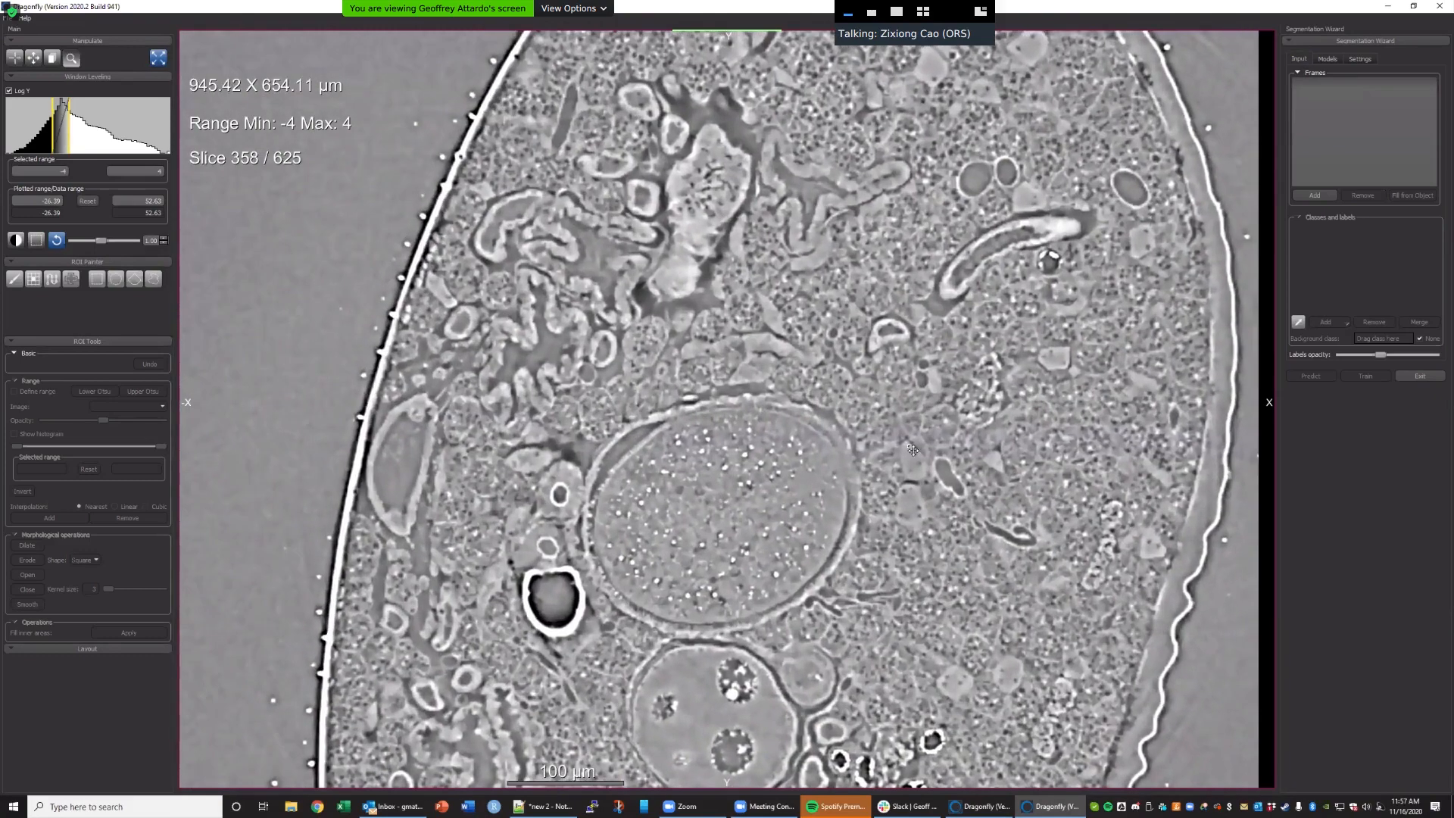
pyautogui.moveTo(889, 300); pyautogui.dragTo(889, 426, button='right')
pyautogui.moveTo(889, 425); pyautogui.dragTo(765, 402, button='middle')
pyautogui.moveTo(742, 367); pyautogui.dragTo(741, 493, button='right')
pyautogui.moveTo(797, 387); pyautogui.dragTo(825, 496, button='middle')
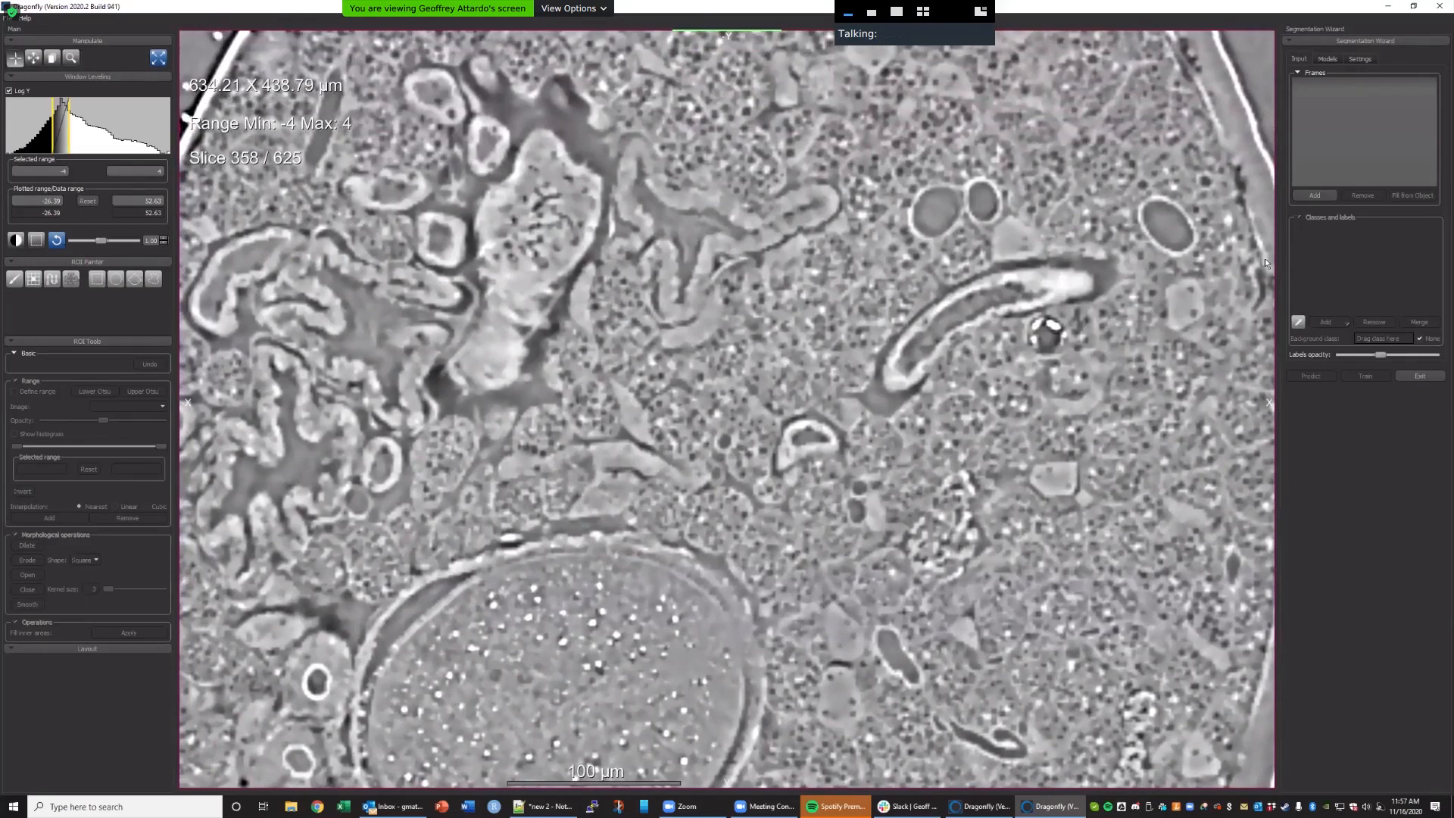
pyautogui.click(1299, 195)
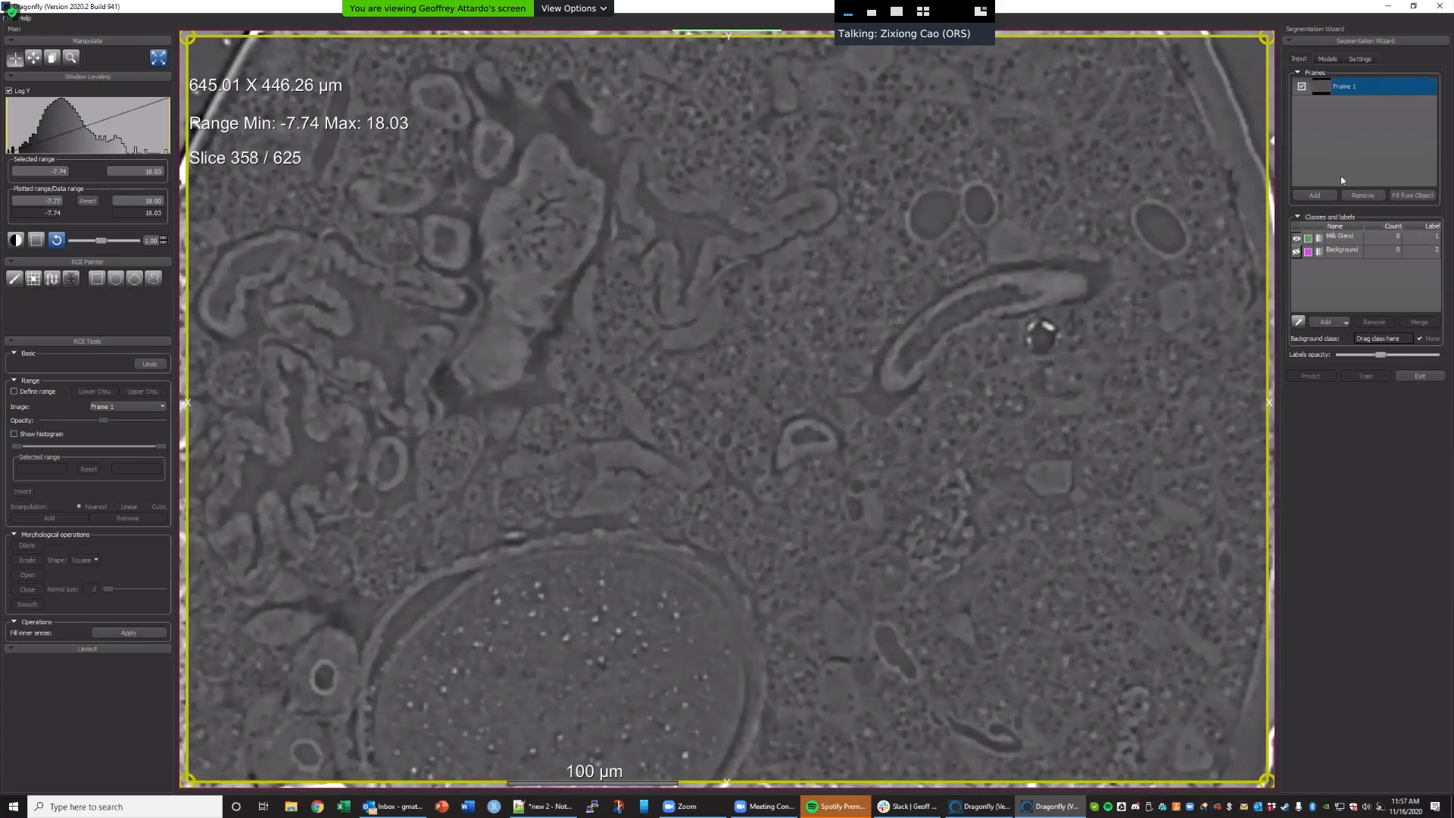
# Fill the new frame with labels from the object "Multi-ROI from 2 ROIs".
pyautogui.click(1395, 199)
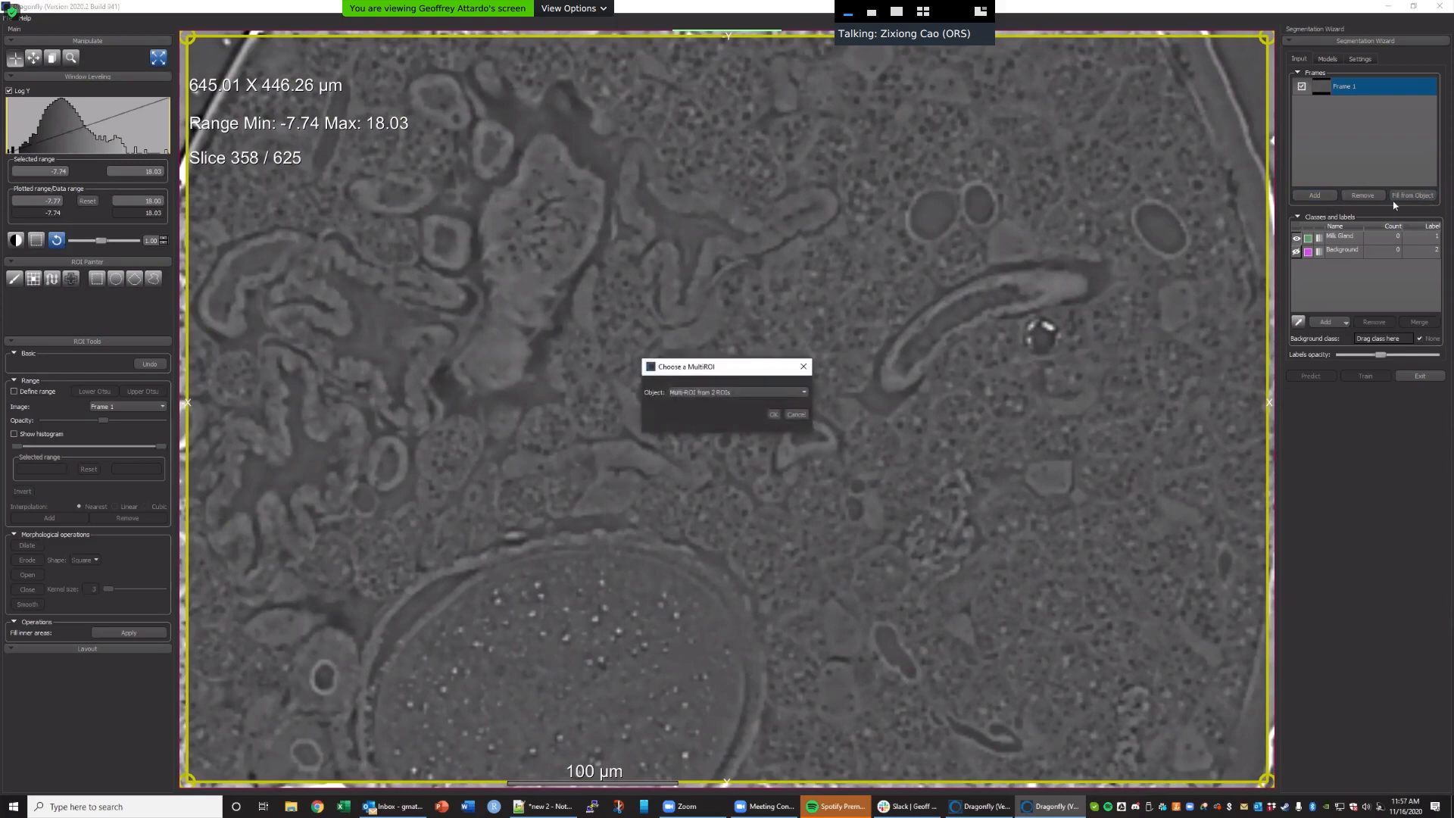
pyautogui.click(729, 393)
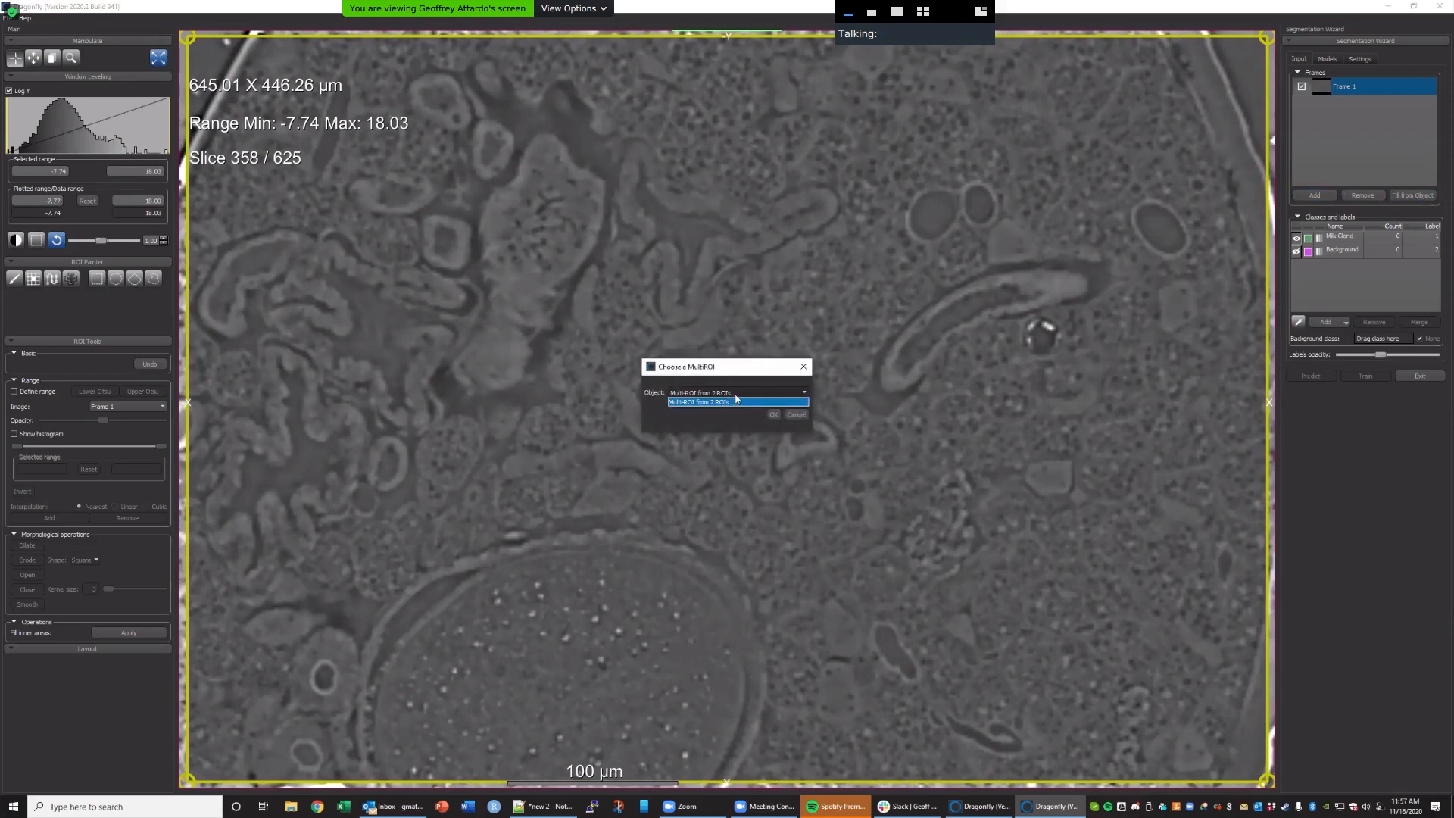
pyautogui.click(740, 404)
pyautogui.click(769, 414)
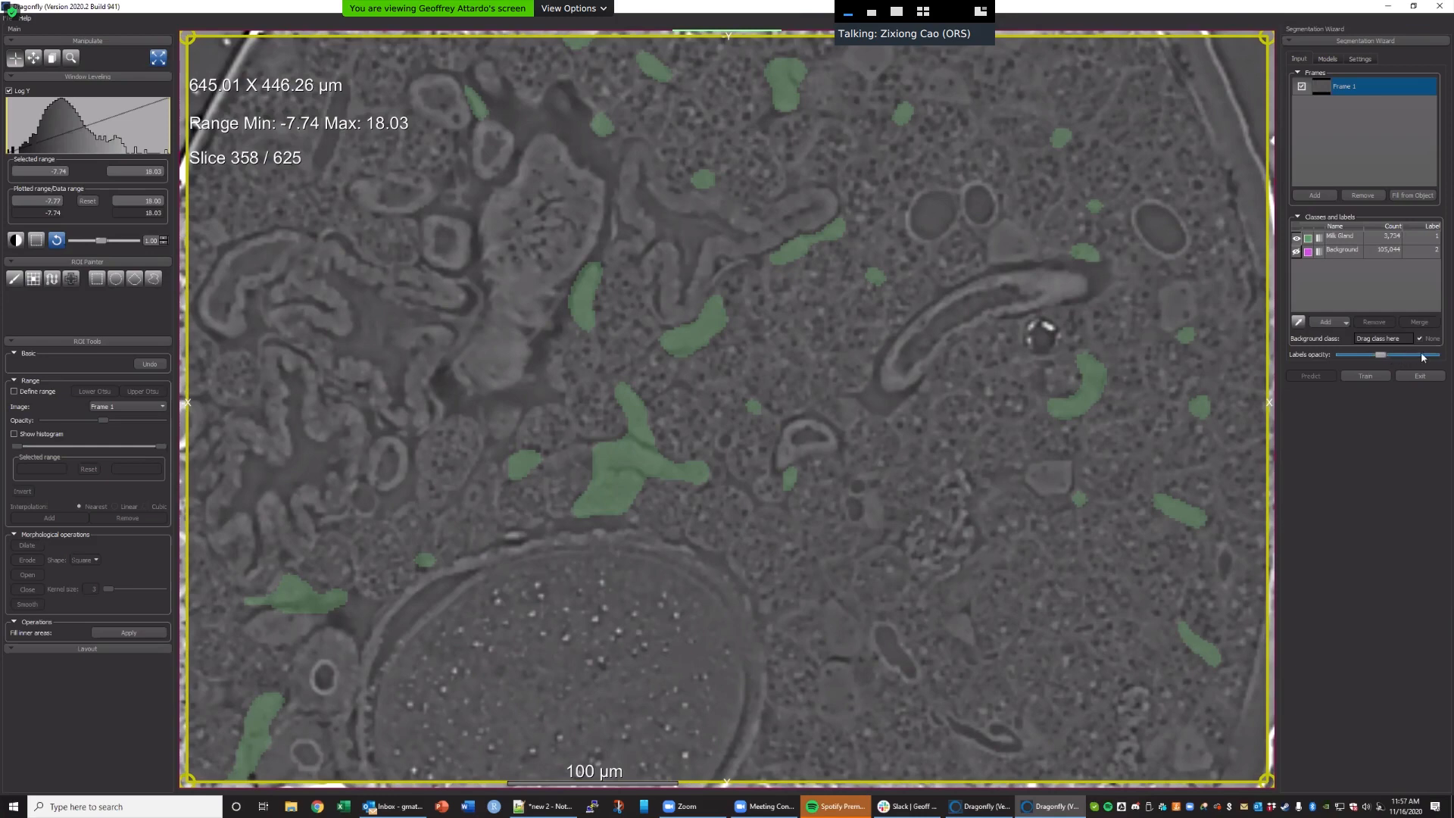
# Compare the Milk Gland labels with the underlying tissue near the frame's centre, varying the label opacity from fully transparent to strong.
pyautogui.moveTo(1380, 354)
pyautogui.mouseDown()
pyautogui.moveTo(1439, 360)
pyautogui.moveTo(1353, 355)
pyautogui.mouseUp()
pyautogui.moveTo(676, 445); pyautogui.dragTo(588, 467, button='right')
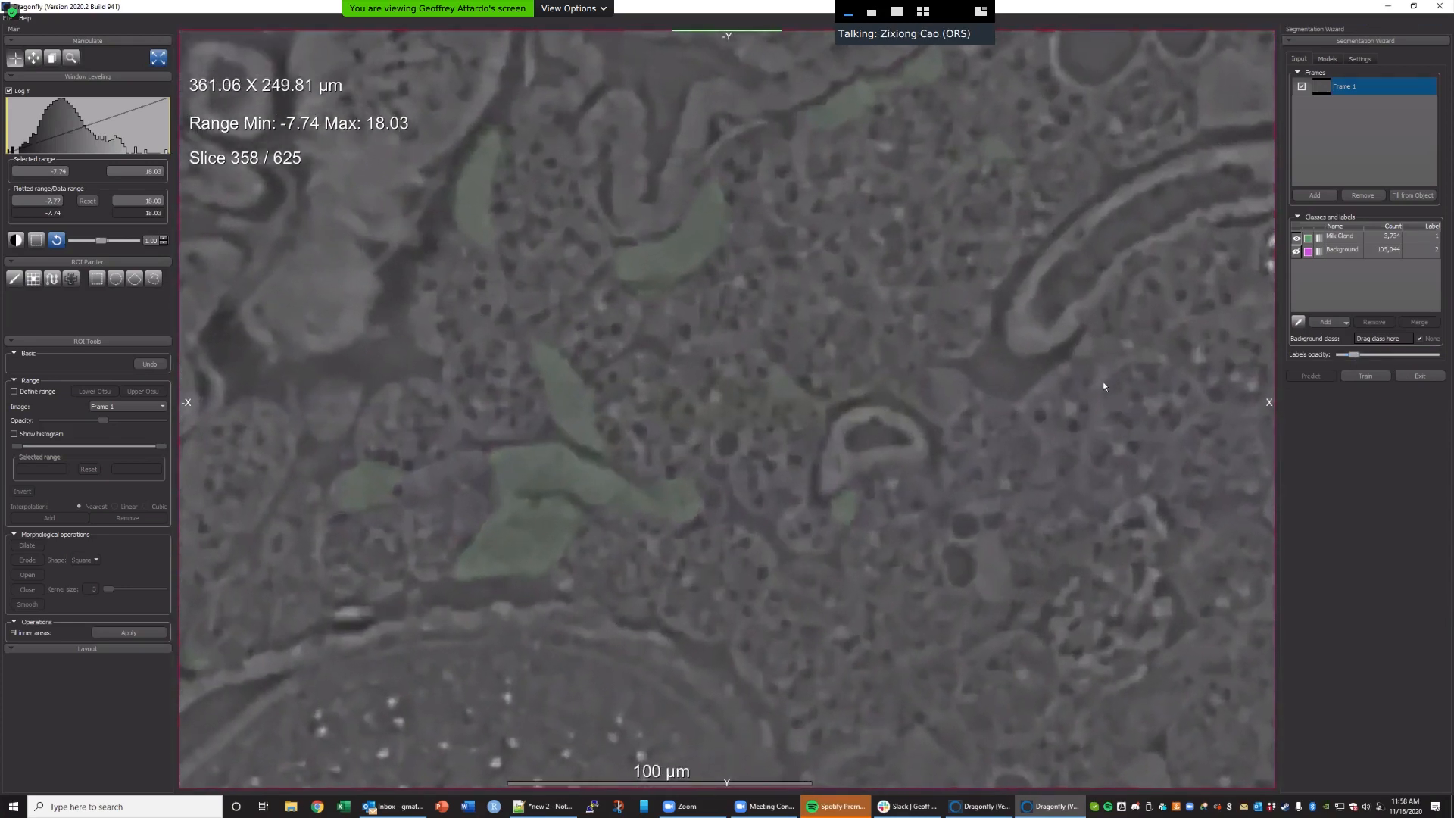
pyautogui.moveTo(1353, 354)
pyautogui.mouseDown()
pyautogui.moveTo(1424, 354)
pyautogui.moveTo(1362, 356)
pyautogui.mouseUp()
pyautogui.moveTo(1358, 355); pyautogui.dragTo(1339, 353)
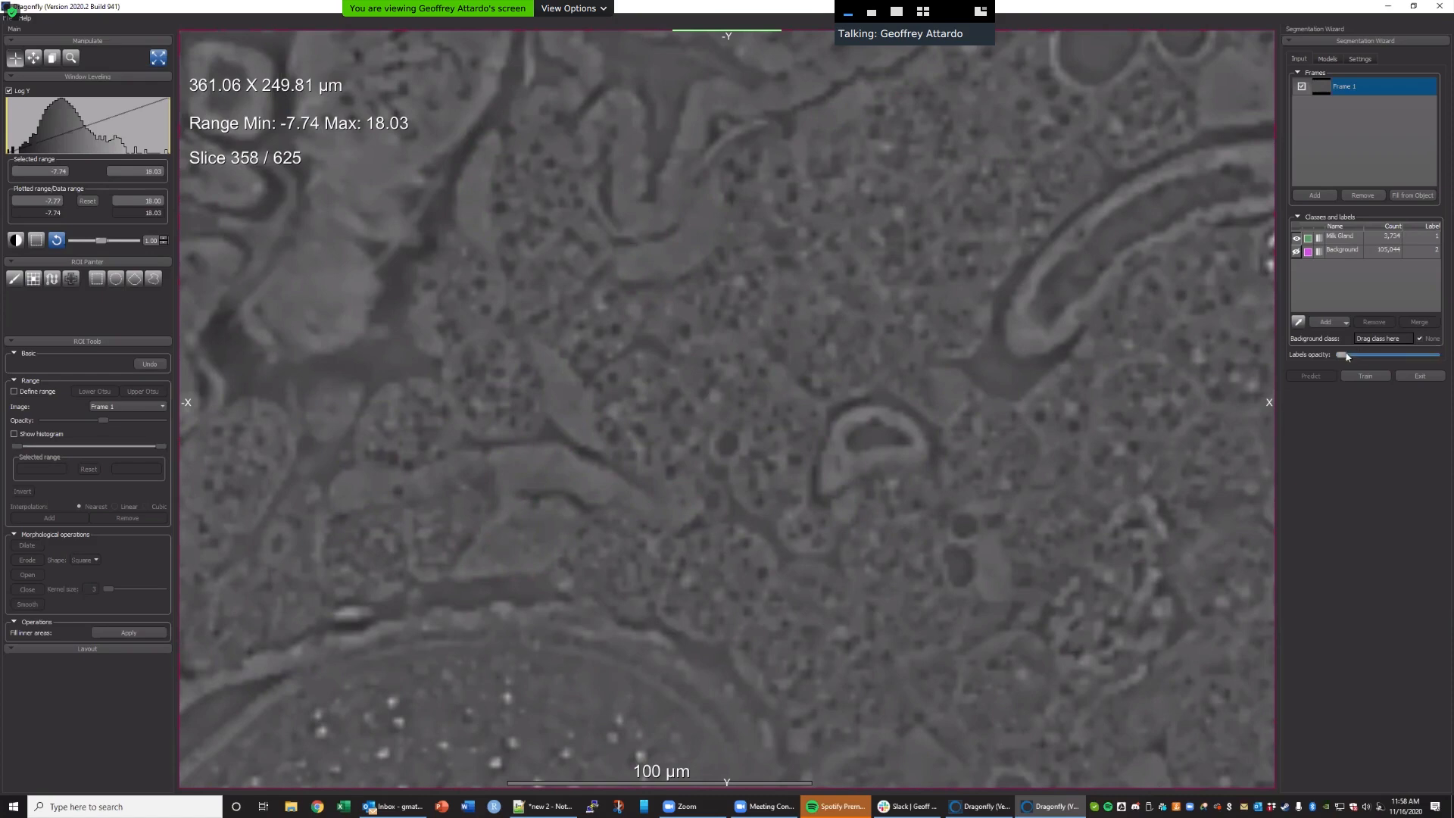
pyautogui.moveTo(1341, 354)
pyautogui.mouseDown()
pyautogui.moveTo(1435, 351)
pyautogui.moveTo(1328, 357)
pyautogui.moveTo(1446, 363)
pyautogui.moveTo(1320, 353)
pyautogui.mouseUp()
pyautogui.moveTo(1342, 354); pyautogui.dragTo(1412, 344)
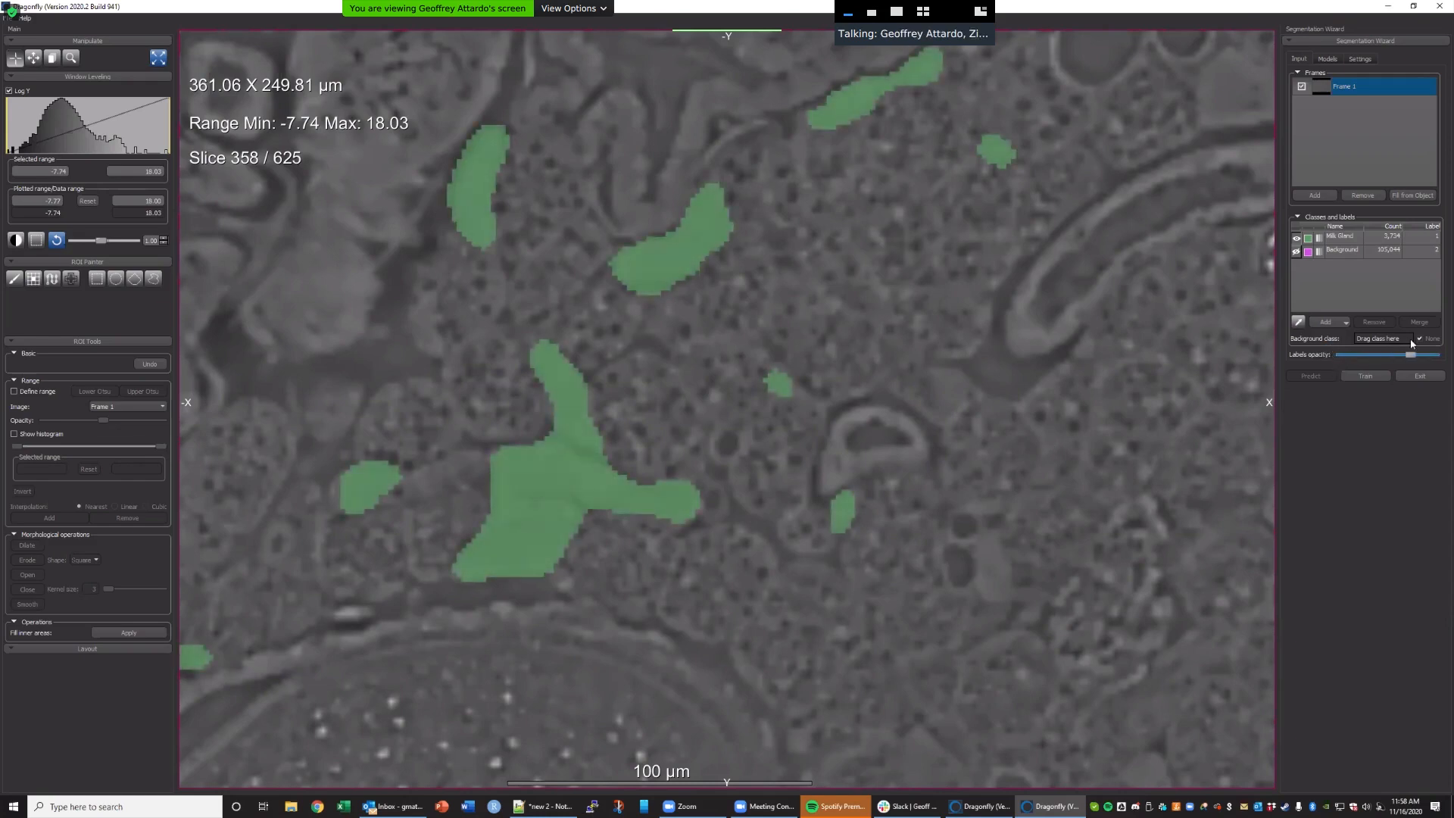
# Examine the Milk Gland labels near the frame's lower-left corner with the label opacity reduced.
pyautogui.moveTo(1101, 492); pyautogui.dragTo(933, 503, button='right')
pyautogui.moveTo(932, 502); pyautogui.dragTo(1185, 248, button='middle')
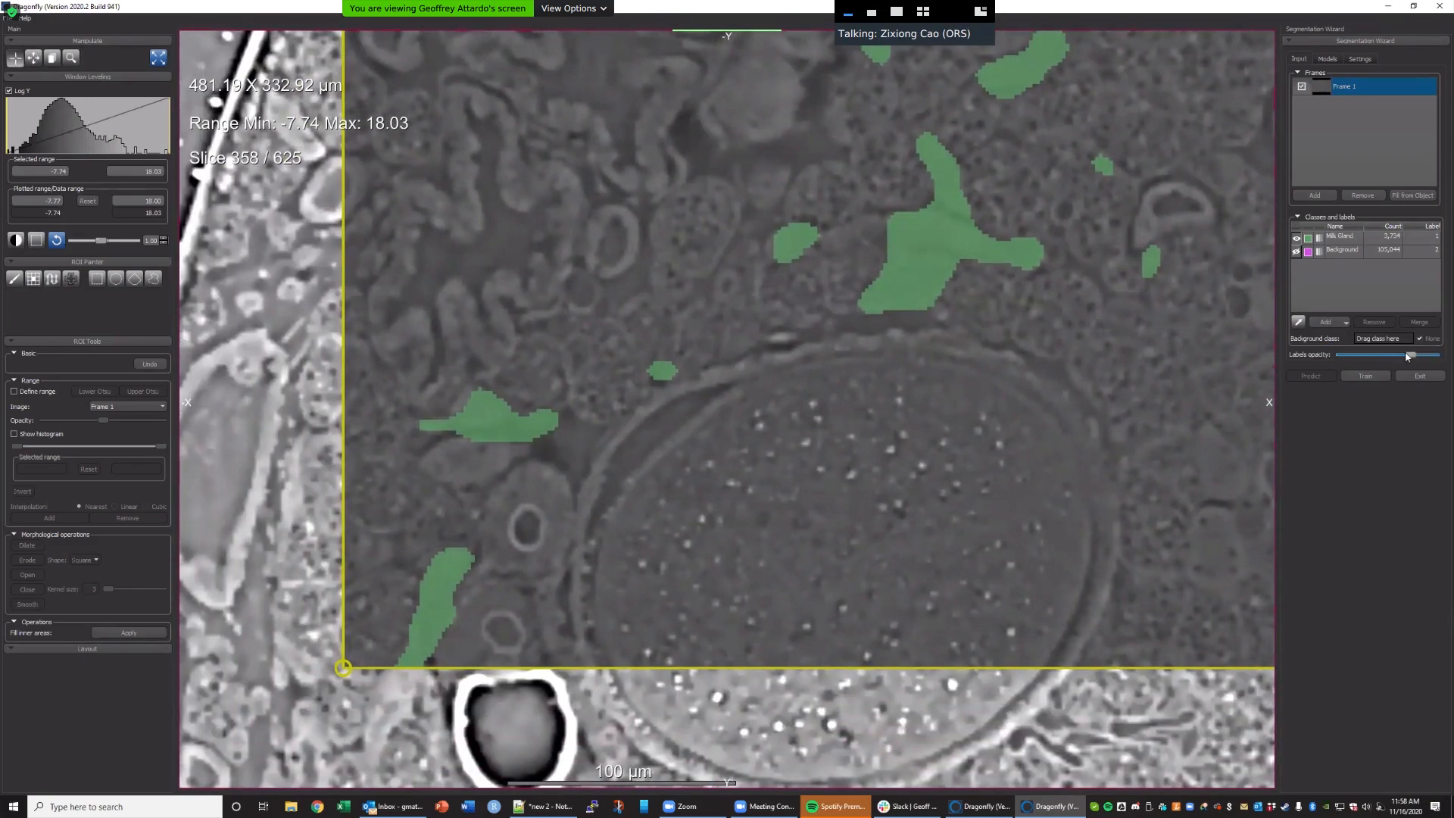
pyautogui.moveTo(1411, 354); pyautogui.dragTo(1350, 356)
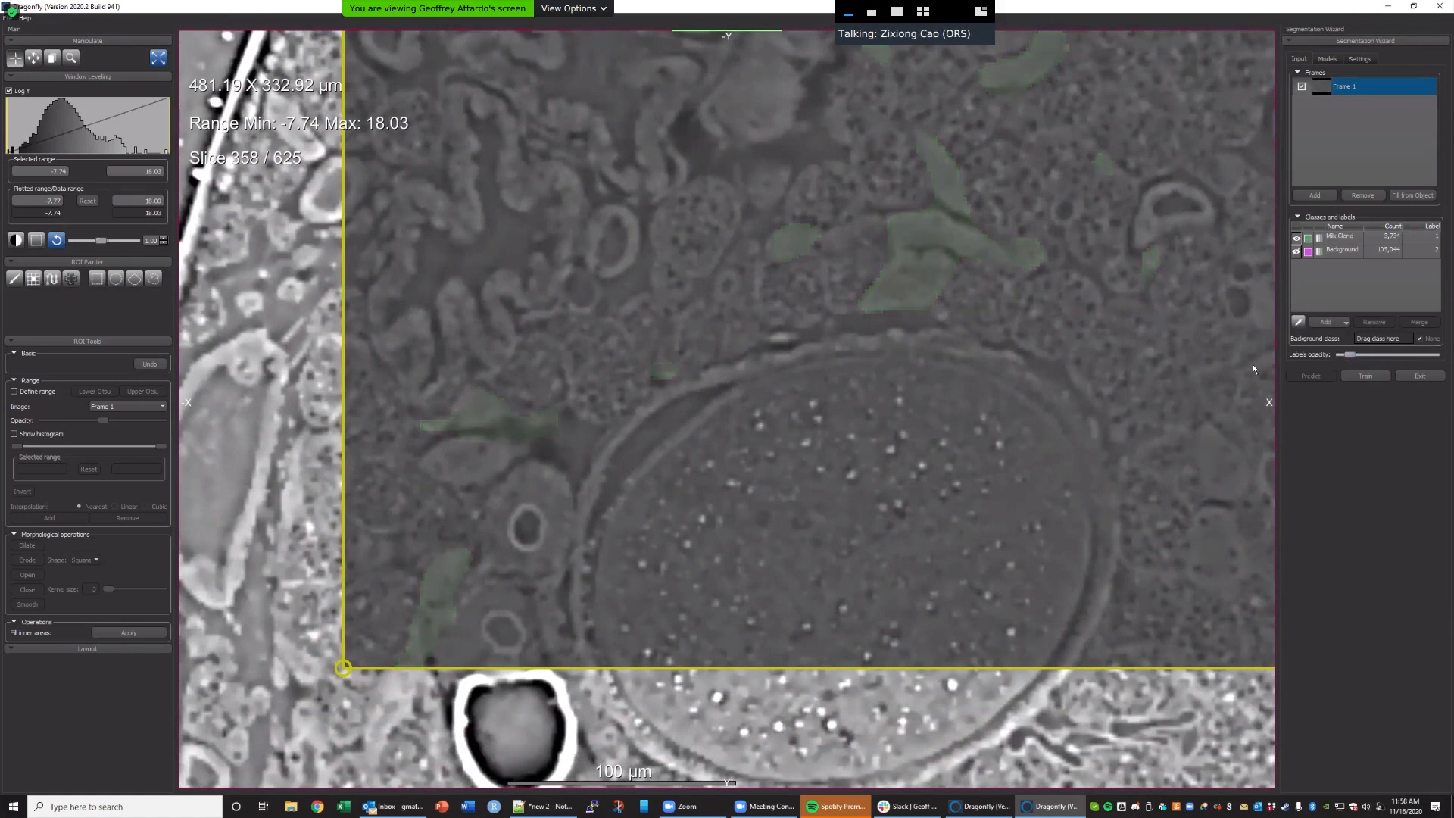
pyautogui.moveTo(1350, 355)
pyautogui.mouseDown()
pyautogui.moveTo(1386, 356)
pyautogui.moveTo(1331, 356)
pyautogui.moveTo(1363, 356)
pyautogui.mouseUp()
# Inspect the labels in the frame's upper-right area at different opacities and review the whole labelled frame.
pyautogui.moveTo(1070, 374); pyautogui.dragTo(659, 728)
pyautogui.moveTo(1032, 383); pyautogui.dragTo(794, 494)
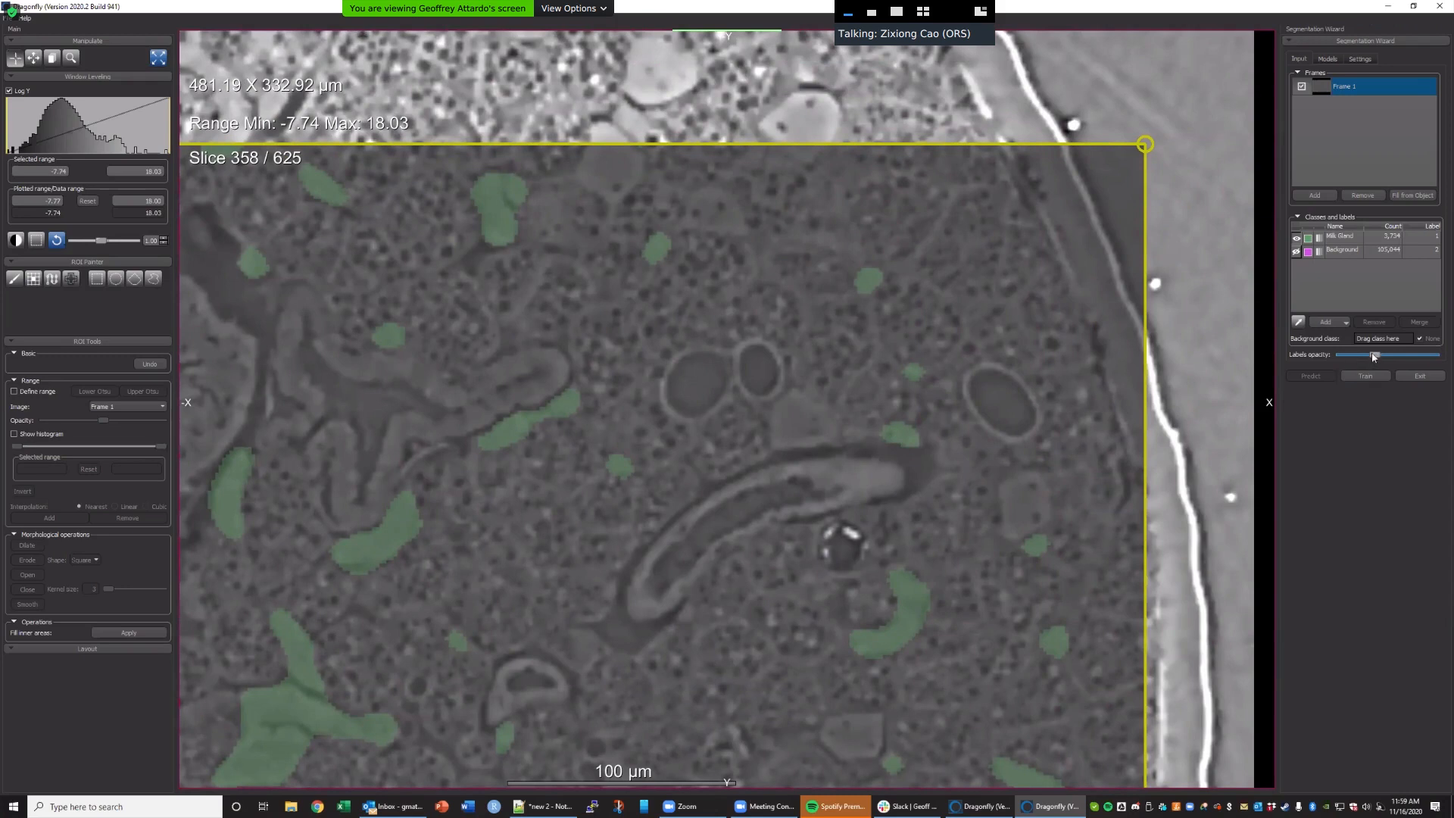
pyautogui.moveTo(1374, 358); pyautogui.dragTo(1356, 357)
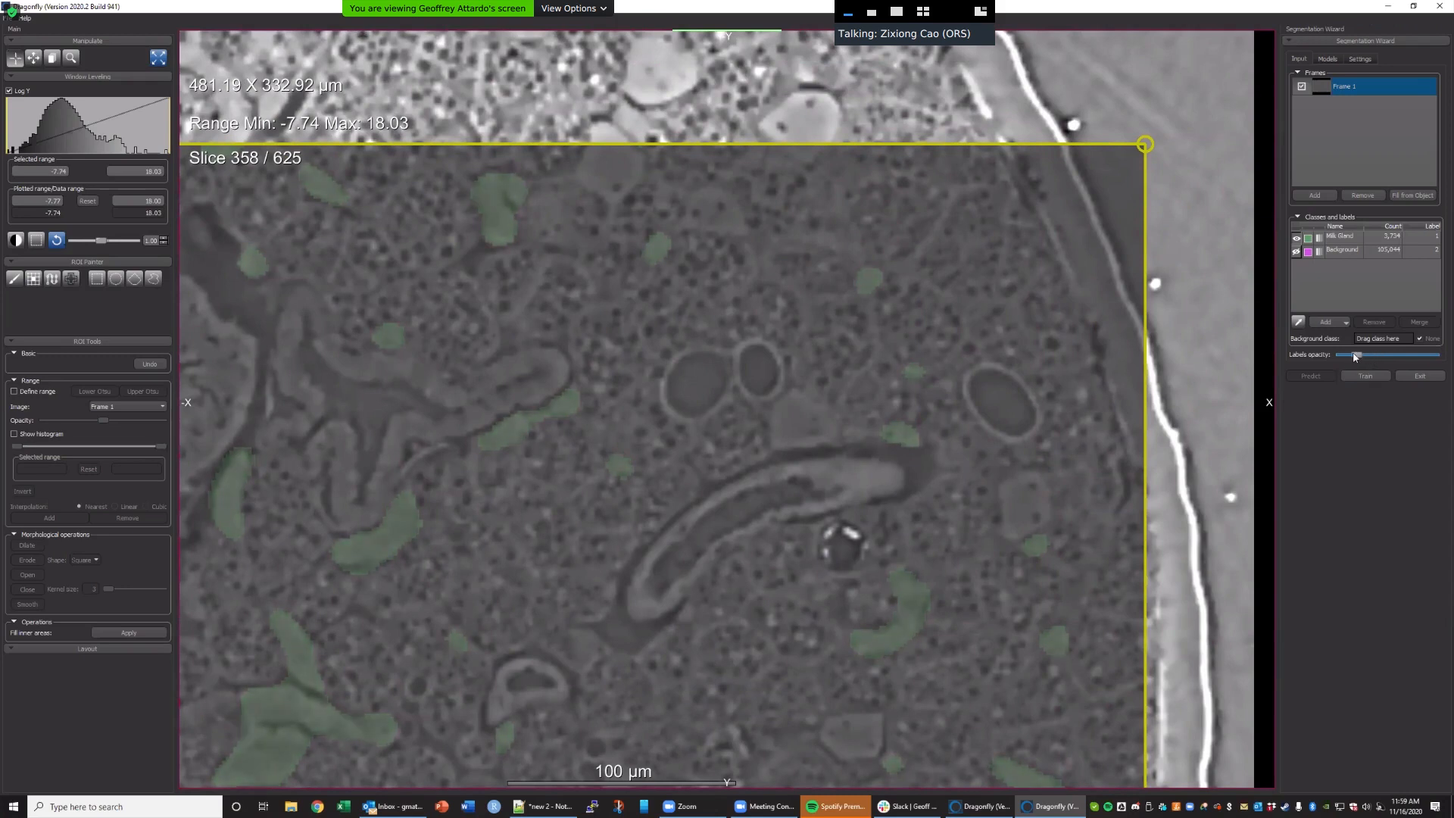
pyautogui.moveTo(1354, 358); pyautogui.dragTo(1393, 346)
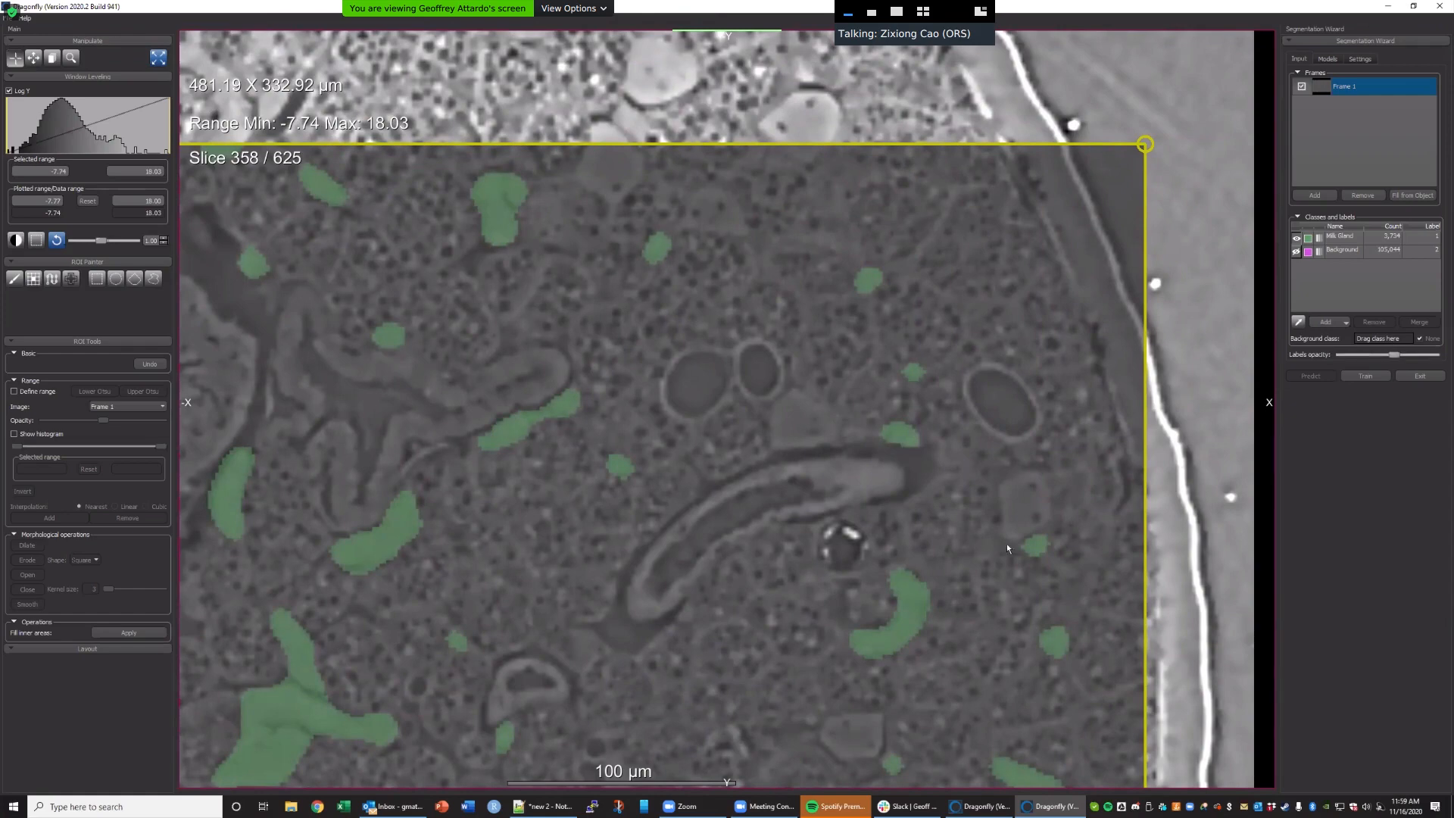
pyautogui.moveTo(1034, 544); pyautogui.dragTo(999, 459, button='right')
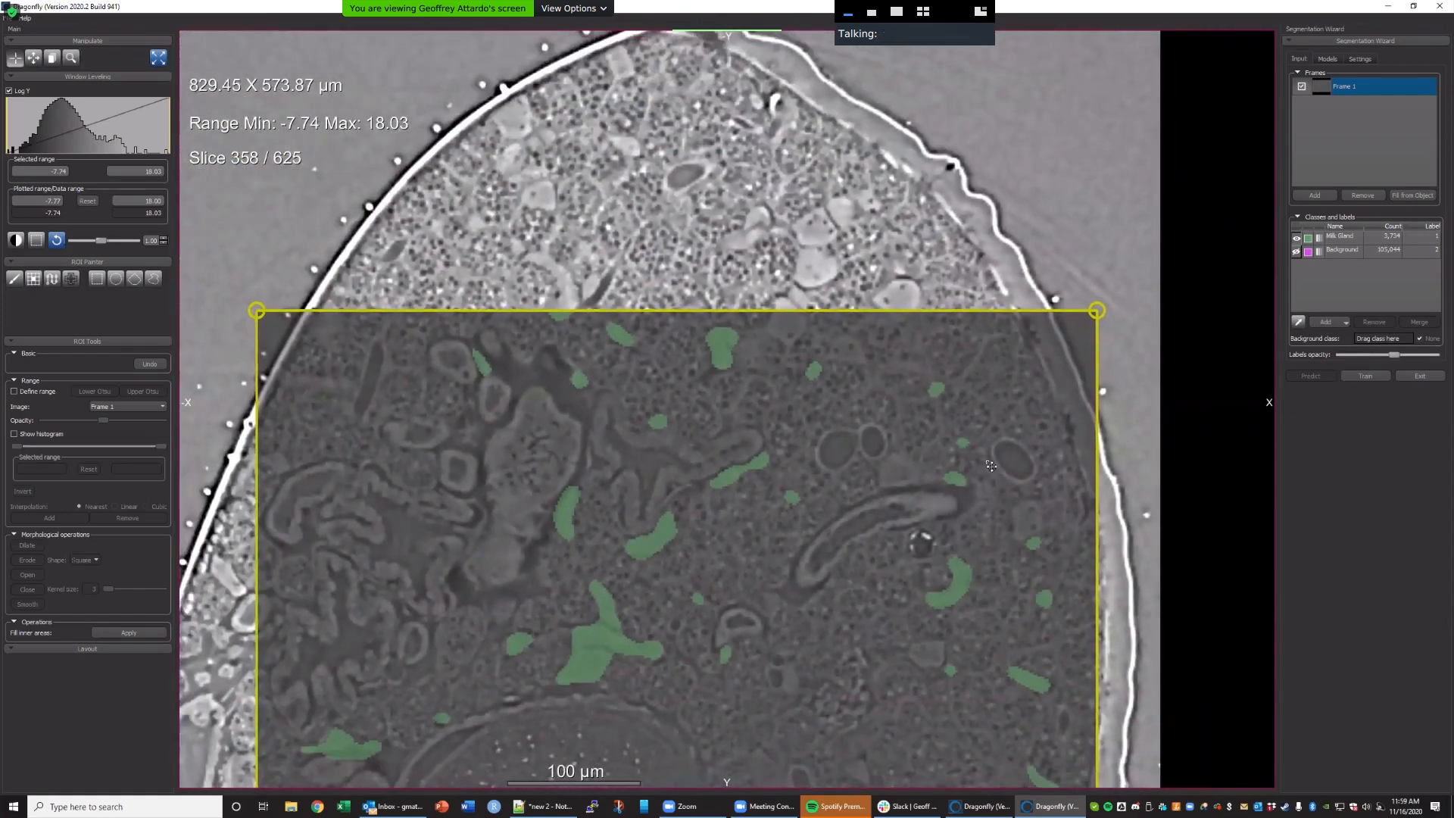
pyautogui.moveTo(998, 459); pyautogui.dragTo(1058, 398, button='middle')
pyautogui.moveTo(1054, 531); pyautogui.dragTo(1023, 425, button='middle')
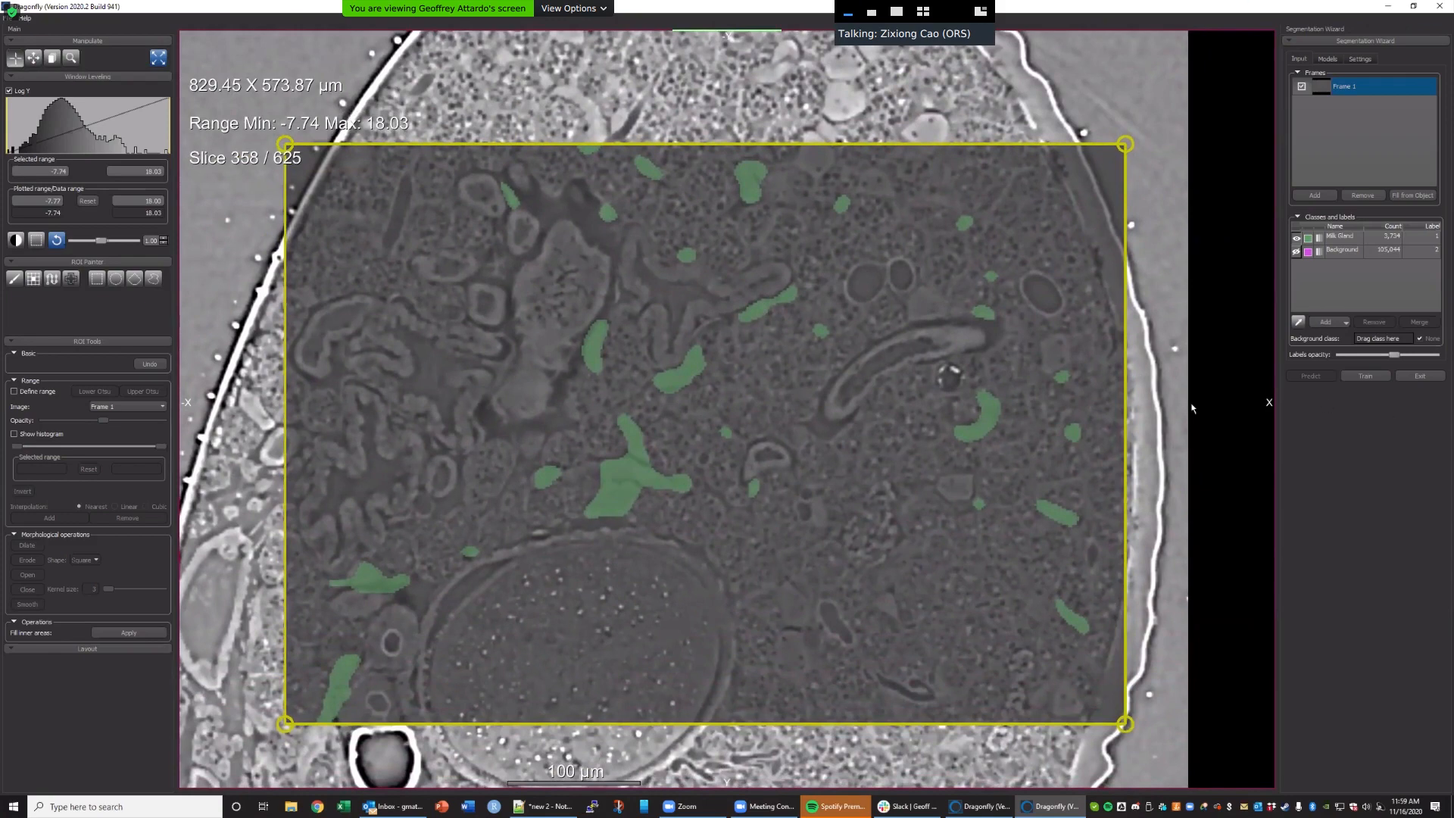
# Add a second training frame on slice 338 and fill it with labels from the object "Multi-ROI from 2 ROIs".
pyautogui.scroll(-10, 1162, 438)
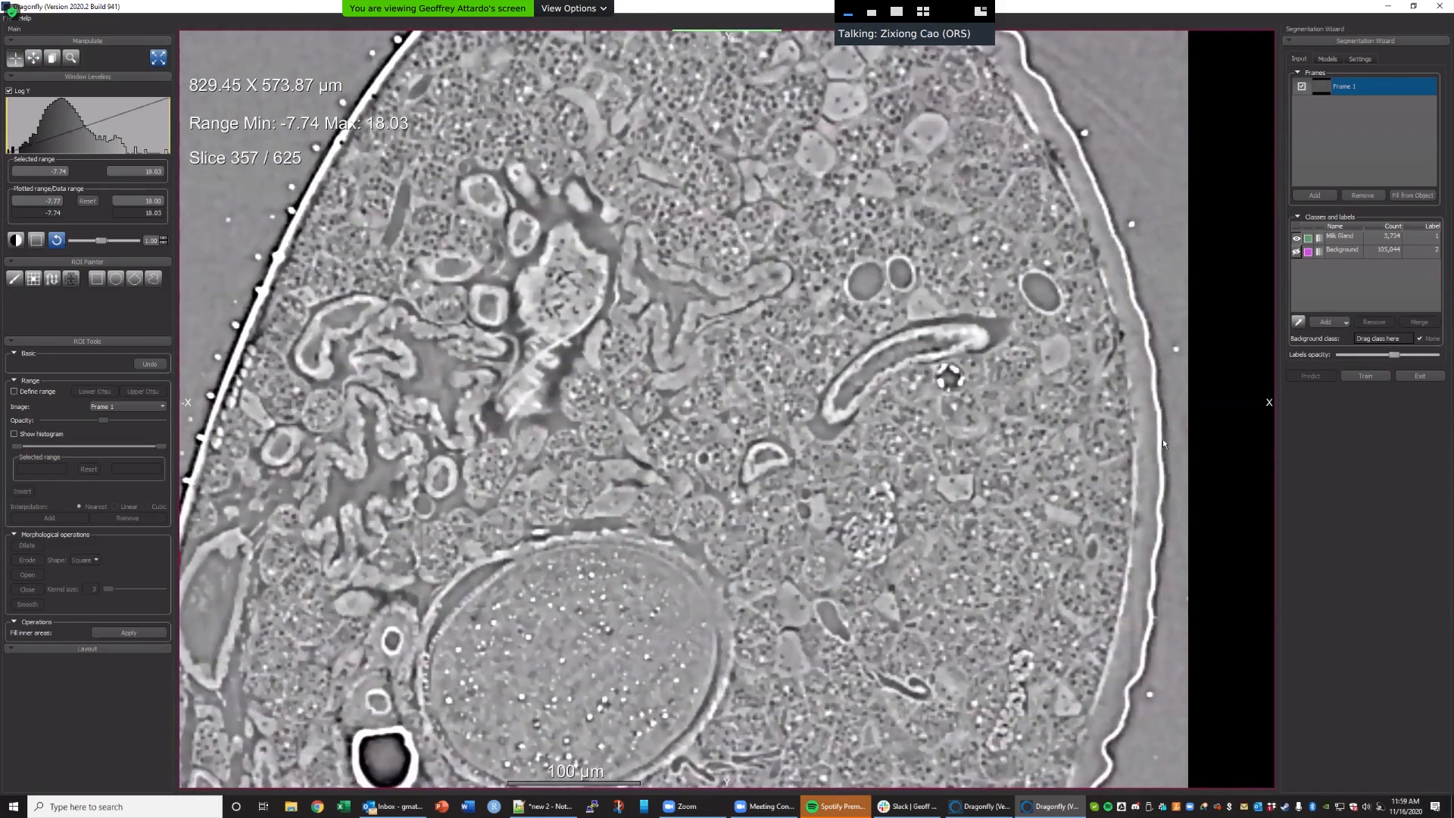
pyautogui.scroll(-5, 966, 542)
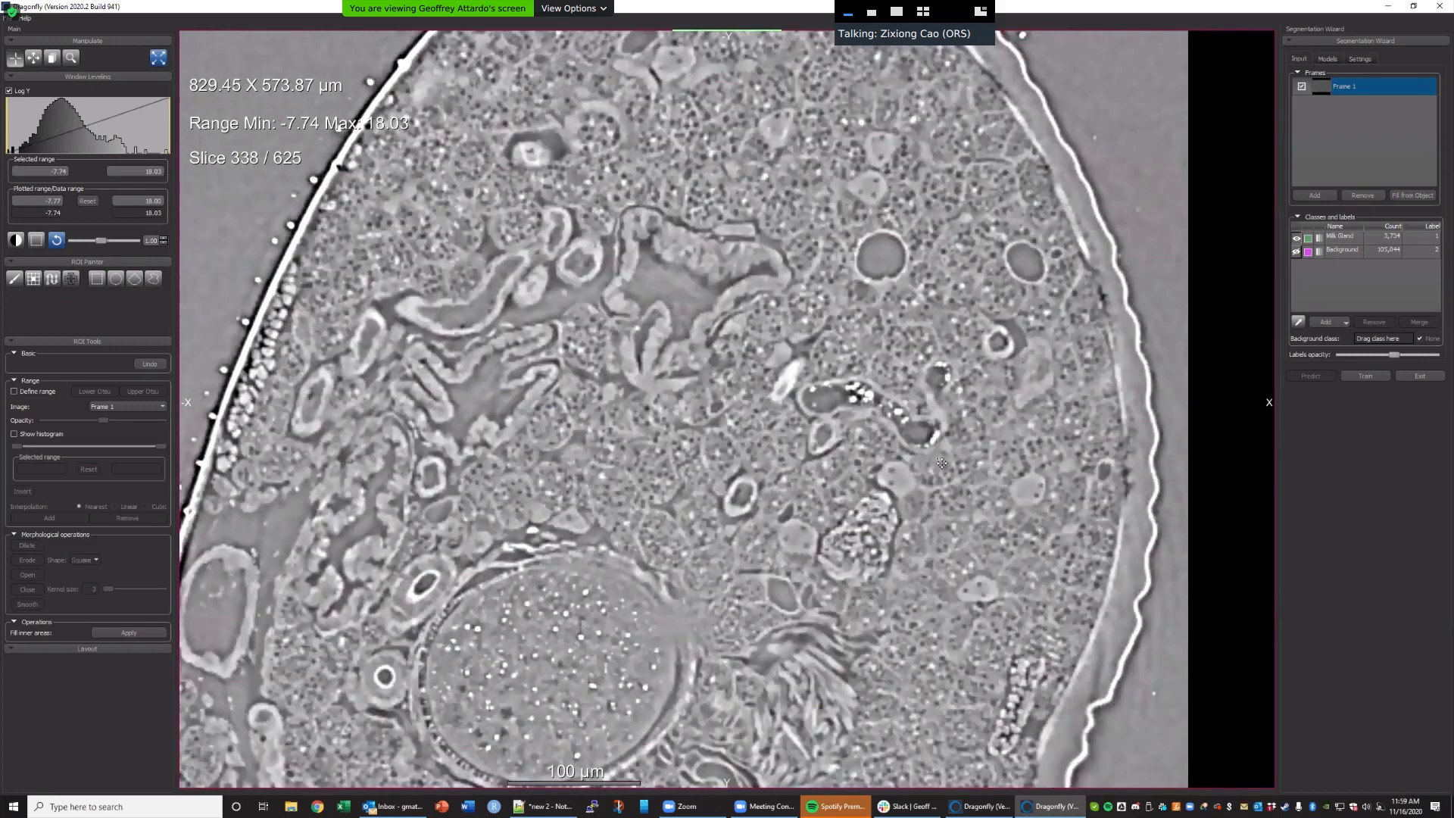
pyautogui.scroll(-5, 966, 542)
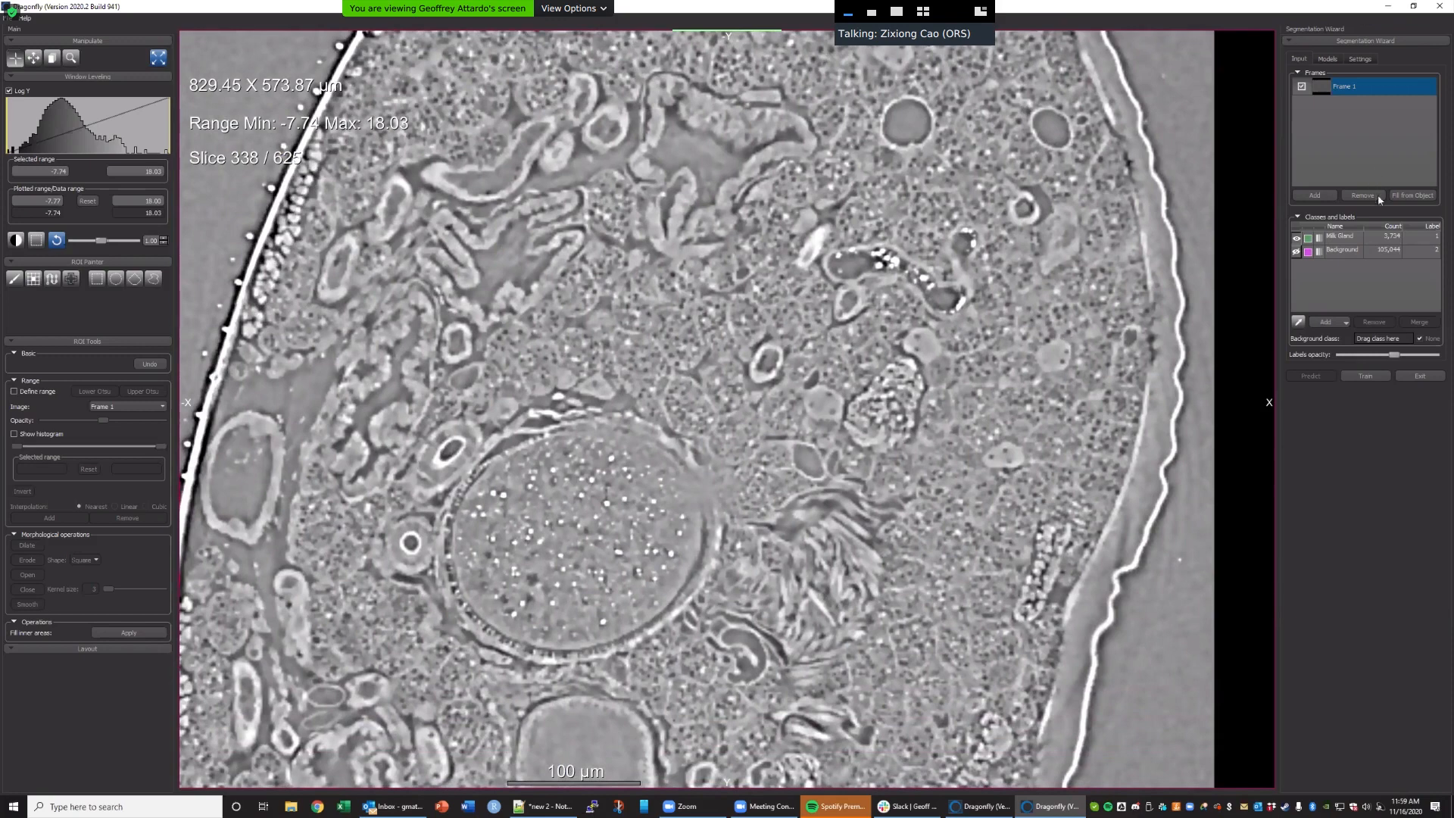
pyautogui.click(1326, 198)
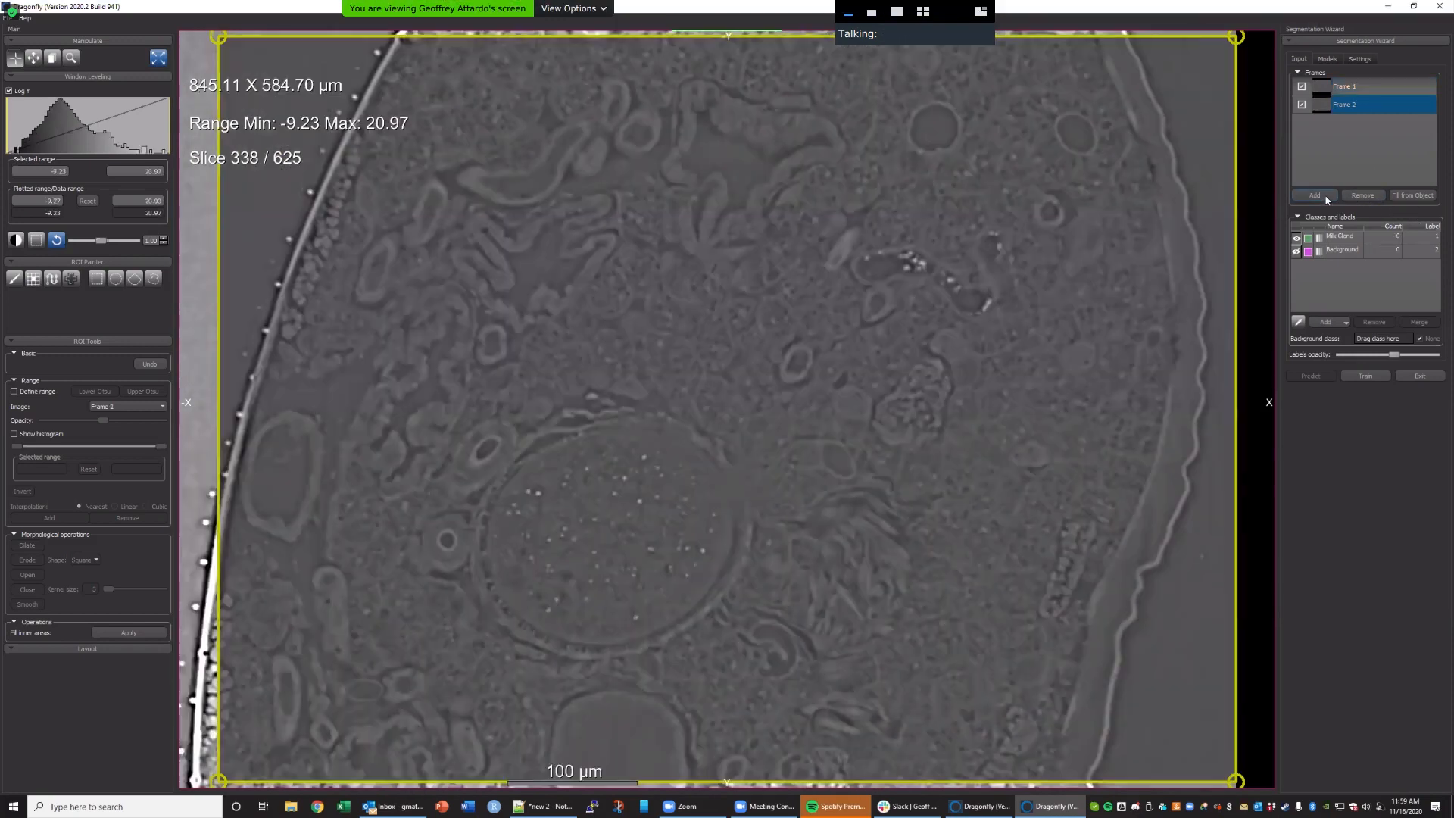
pyautogui.click(1413, 195)
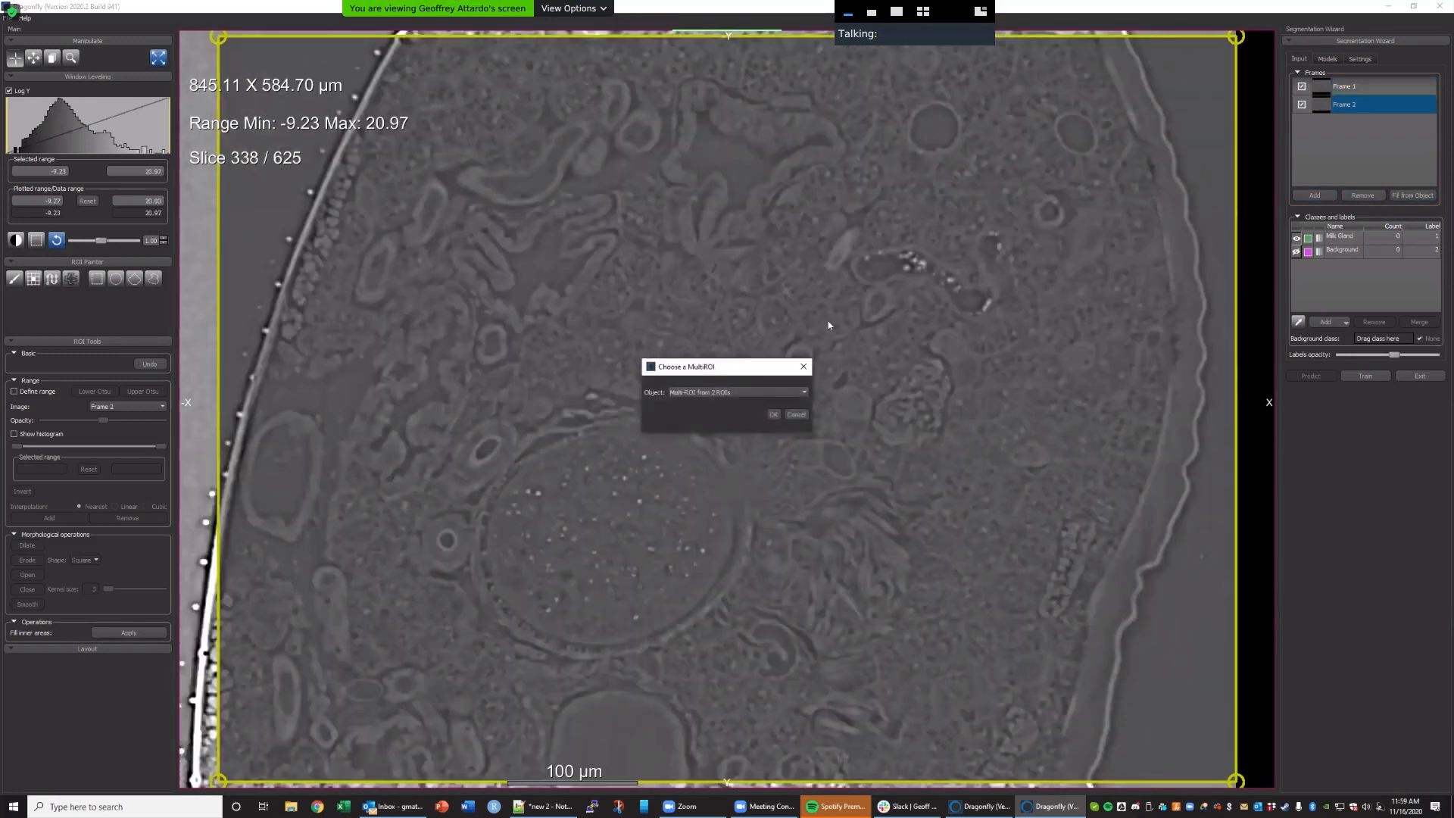
pyautogui.click(774, 415)
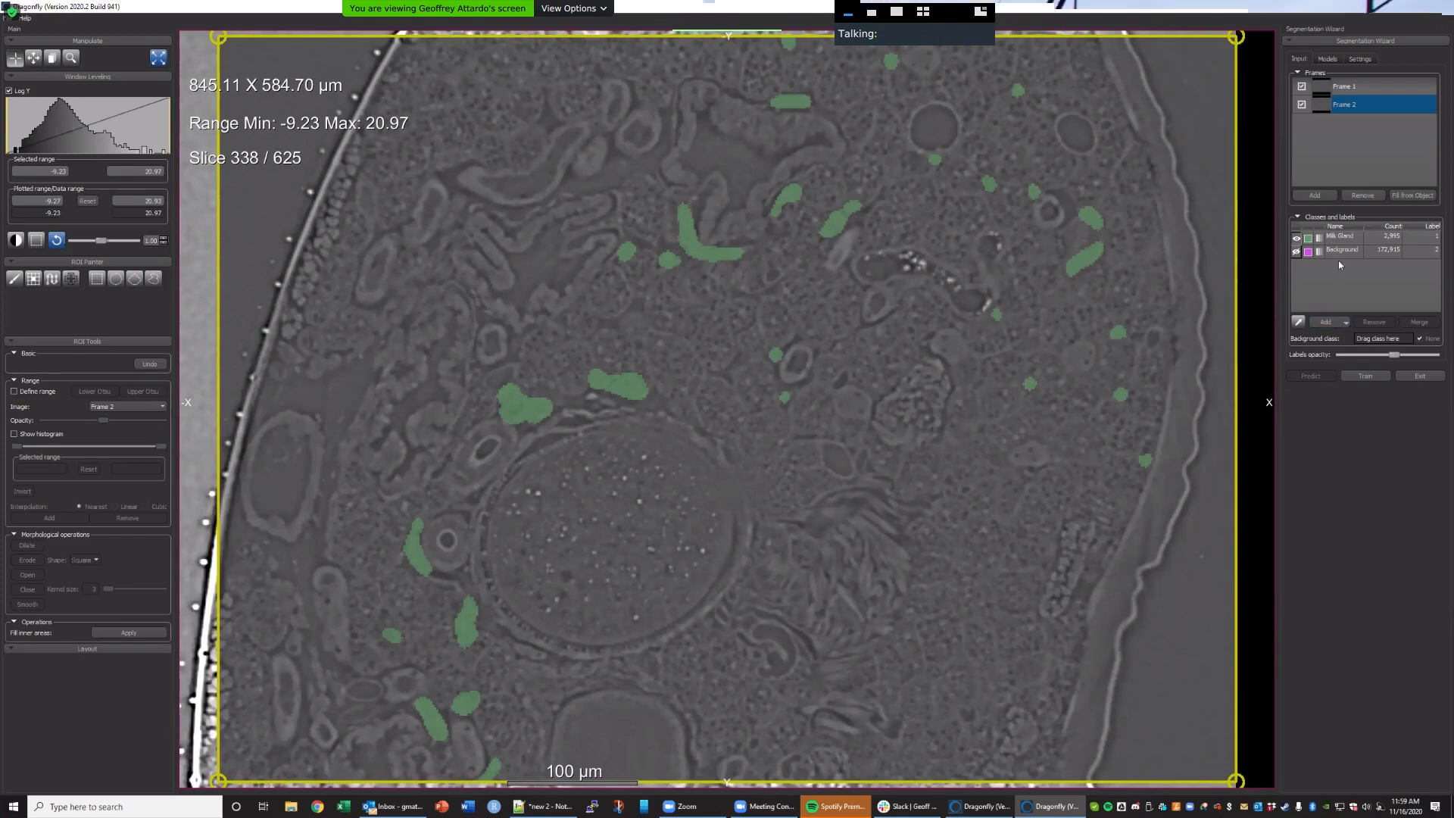
# Delete the two Random Forest models, the Morphological/Gaussian/Neighbors one and A-M-2, from the wizard's model list.
pyautogui.click(1331, 58)
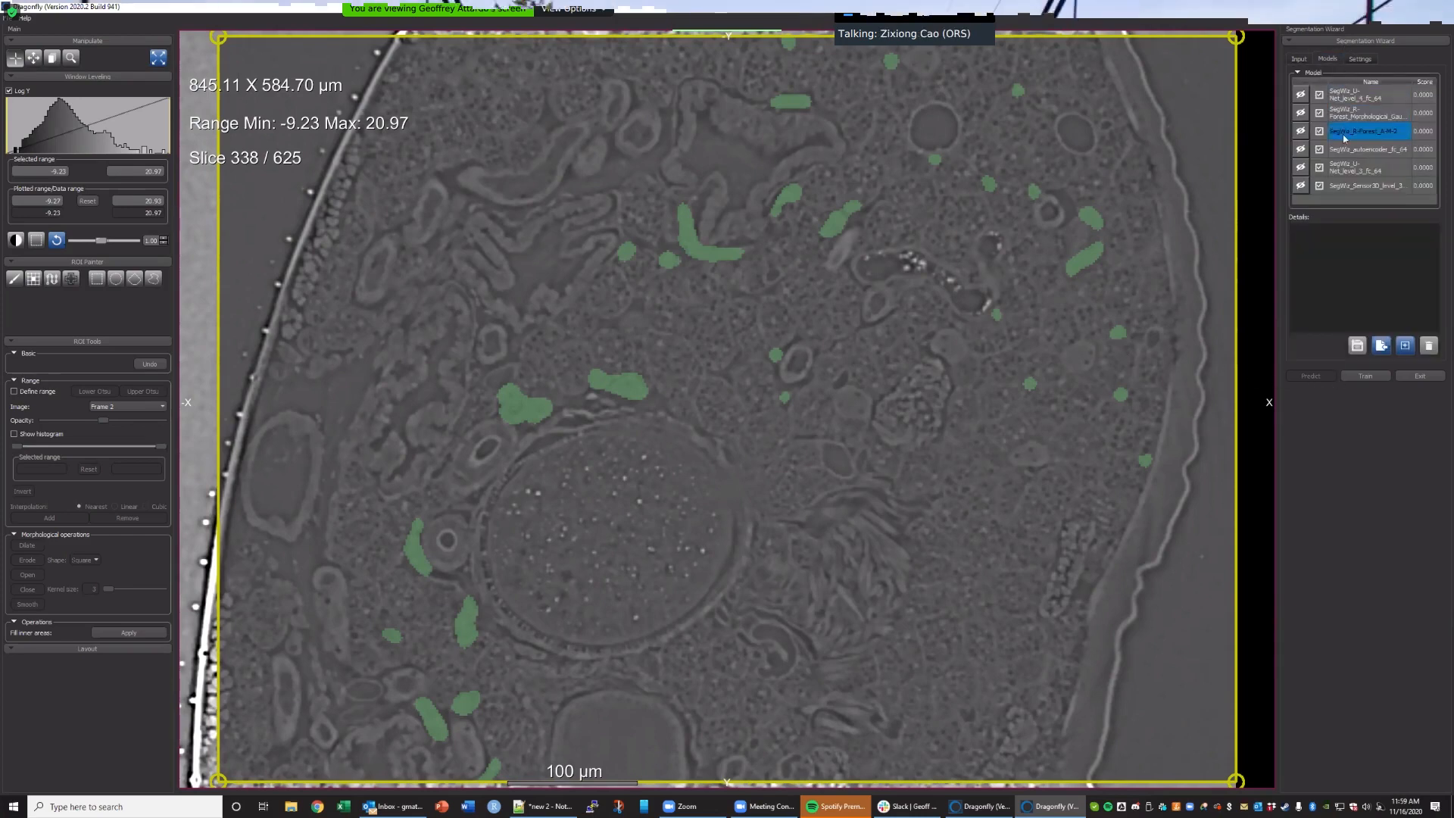
pyautogui.click(1356, 168)
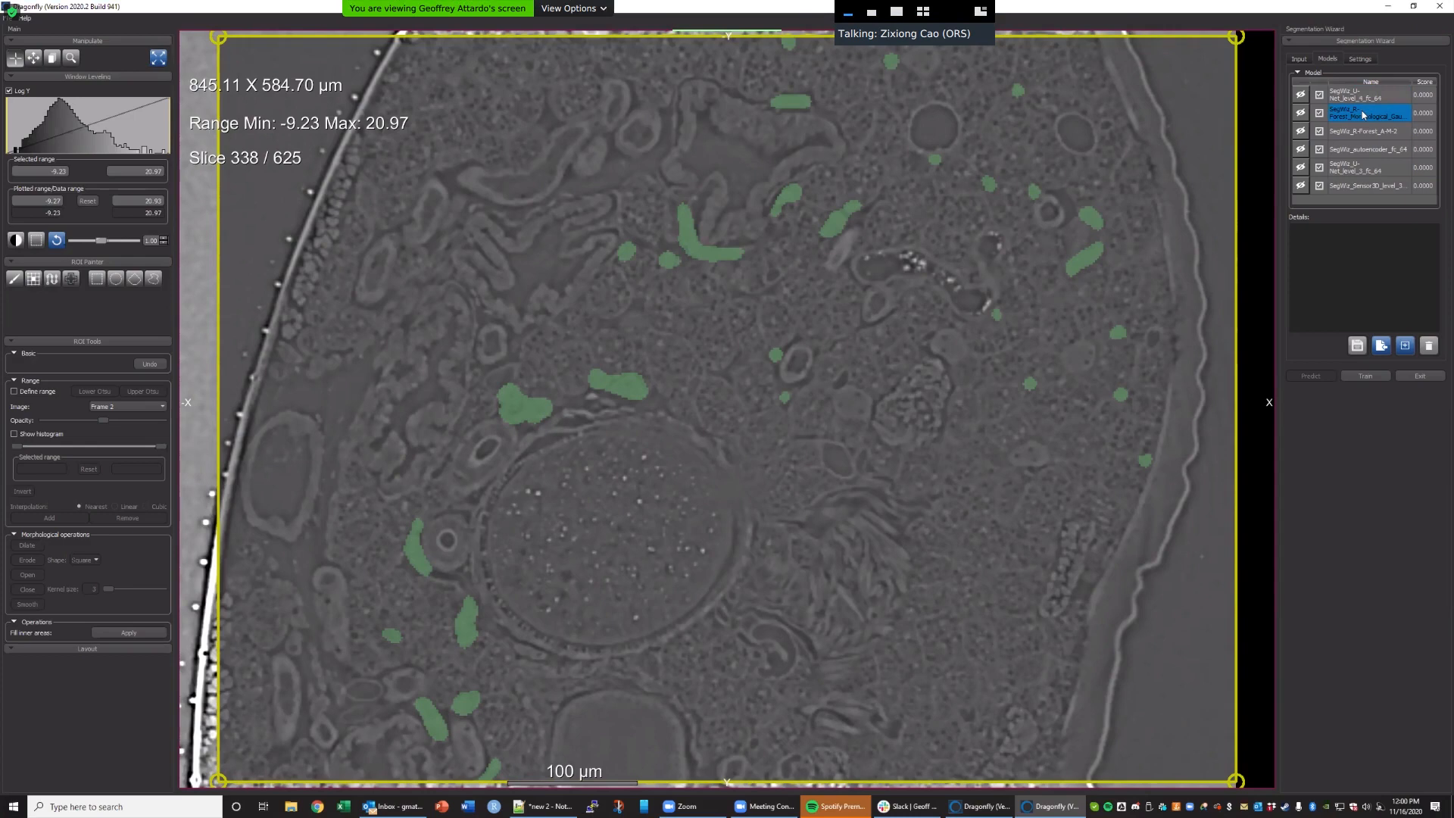
pyautogui.click(1363, 115)
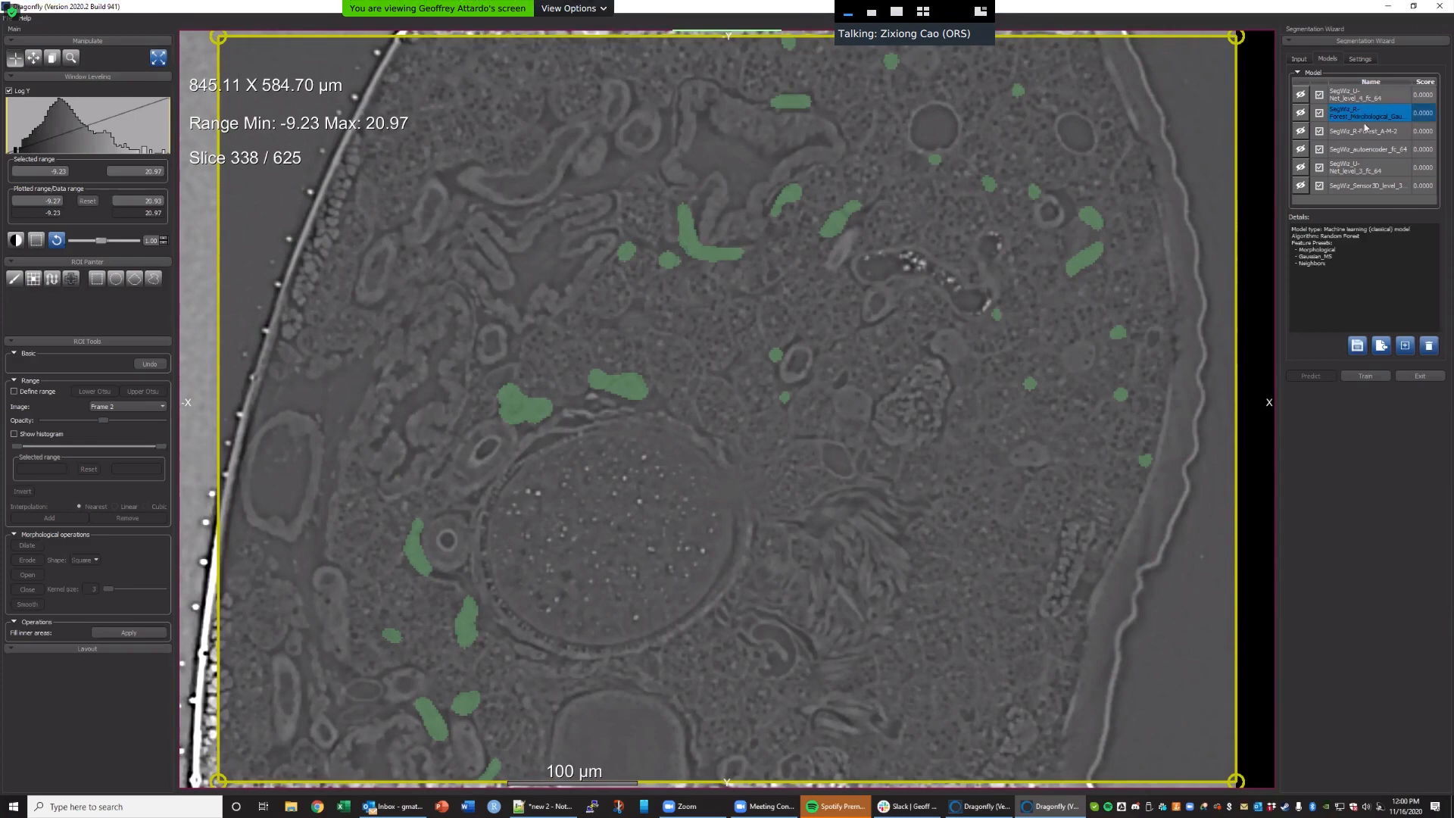
pyautogui.click(1429, 345)
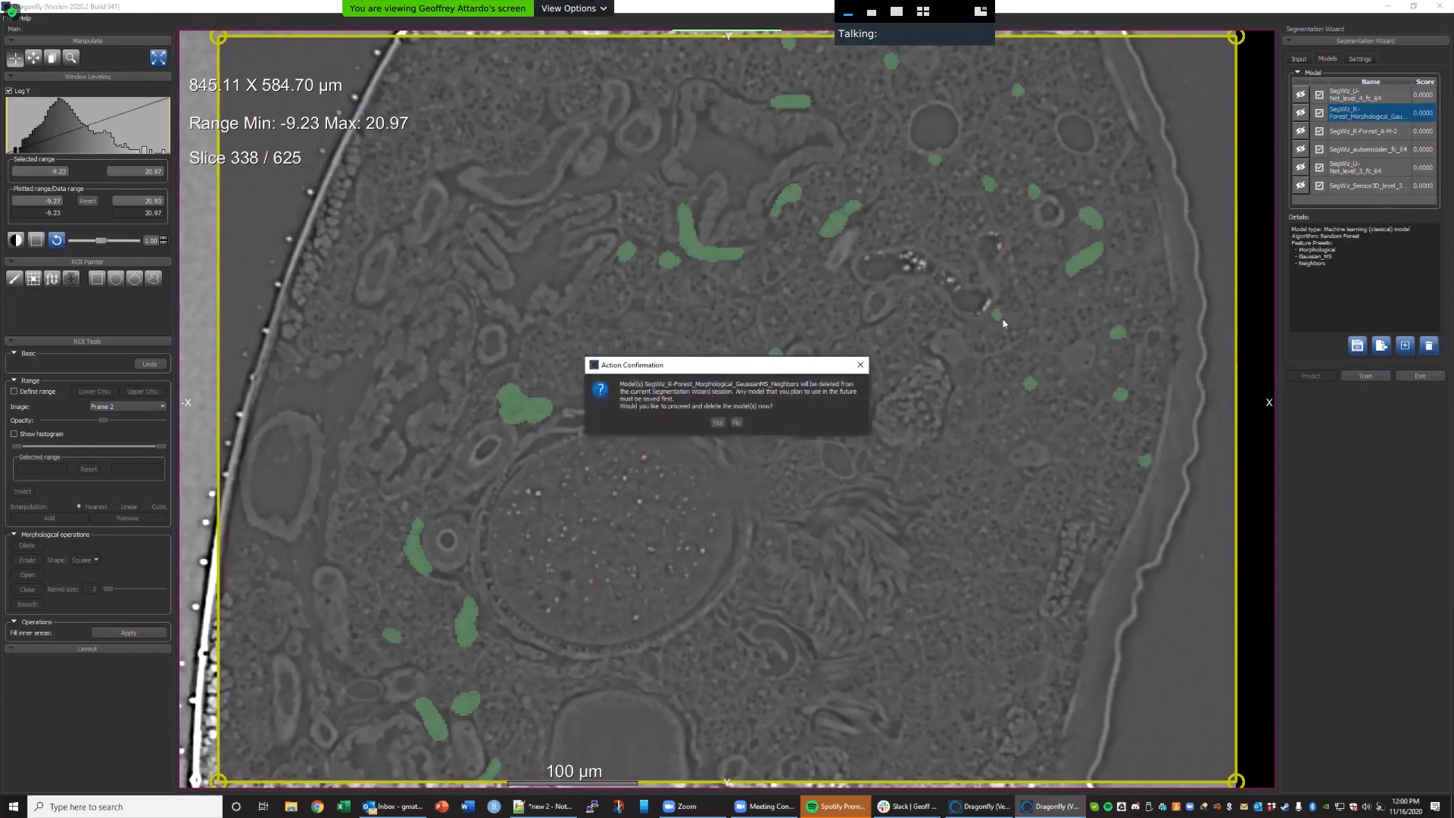
pyautogui.click(717, 422)
pyautogui.click(1362, 130)
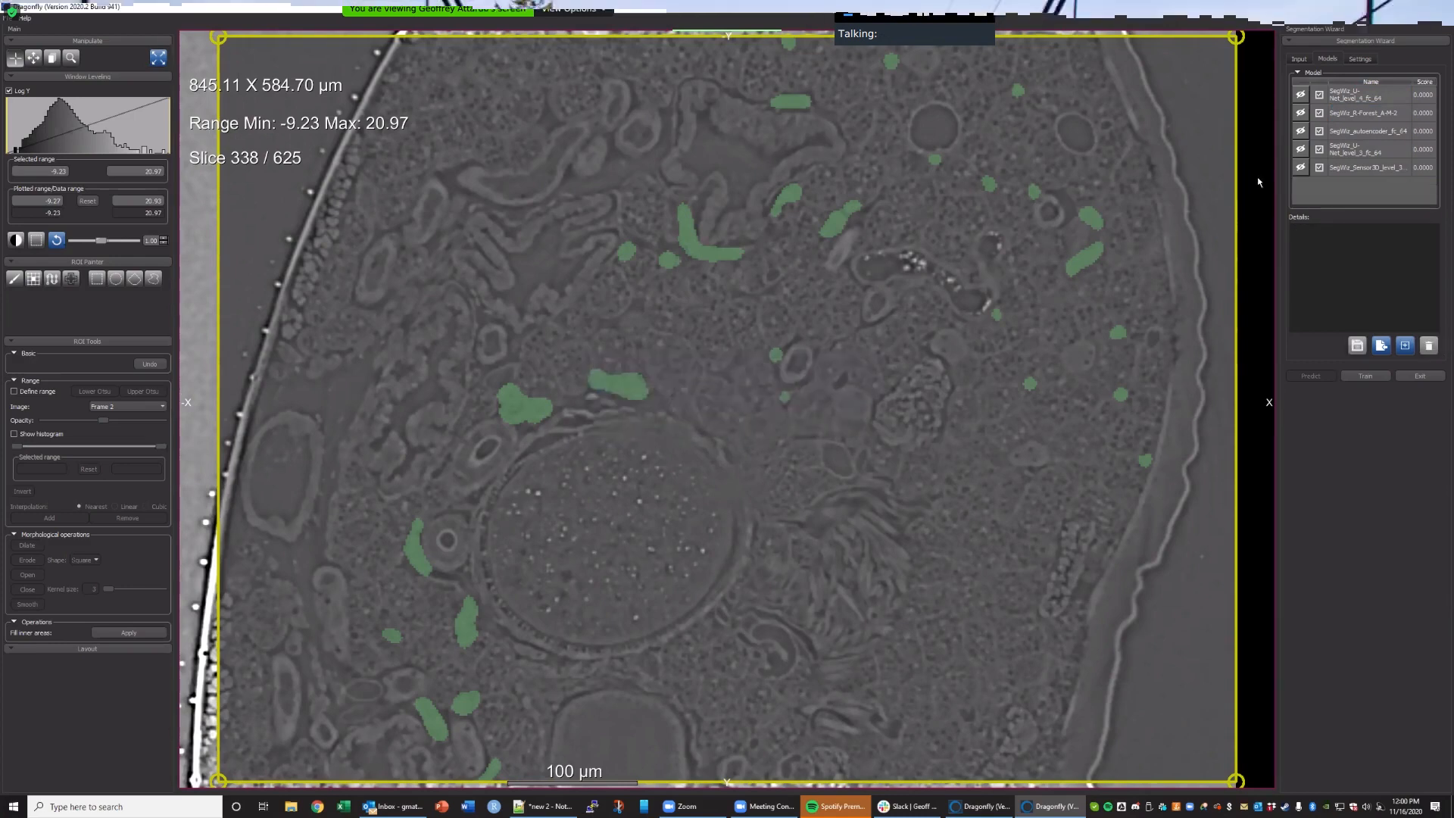
pyautogui.click(1363, 113)
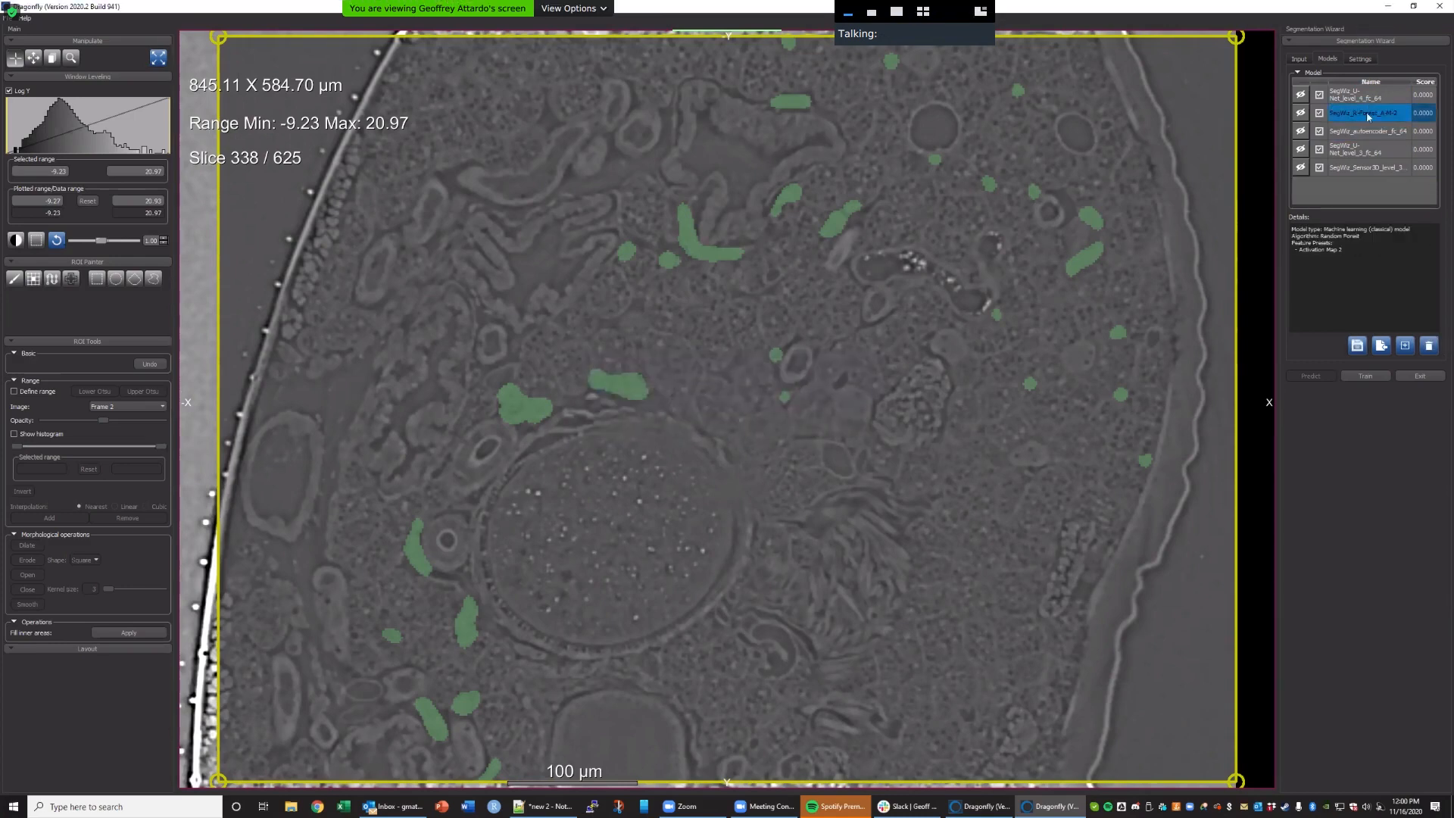
pyautogui.click(1429, 346)
pyautogui.click(717, 418)
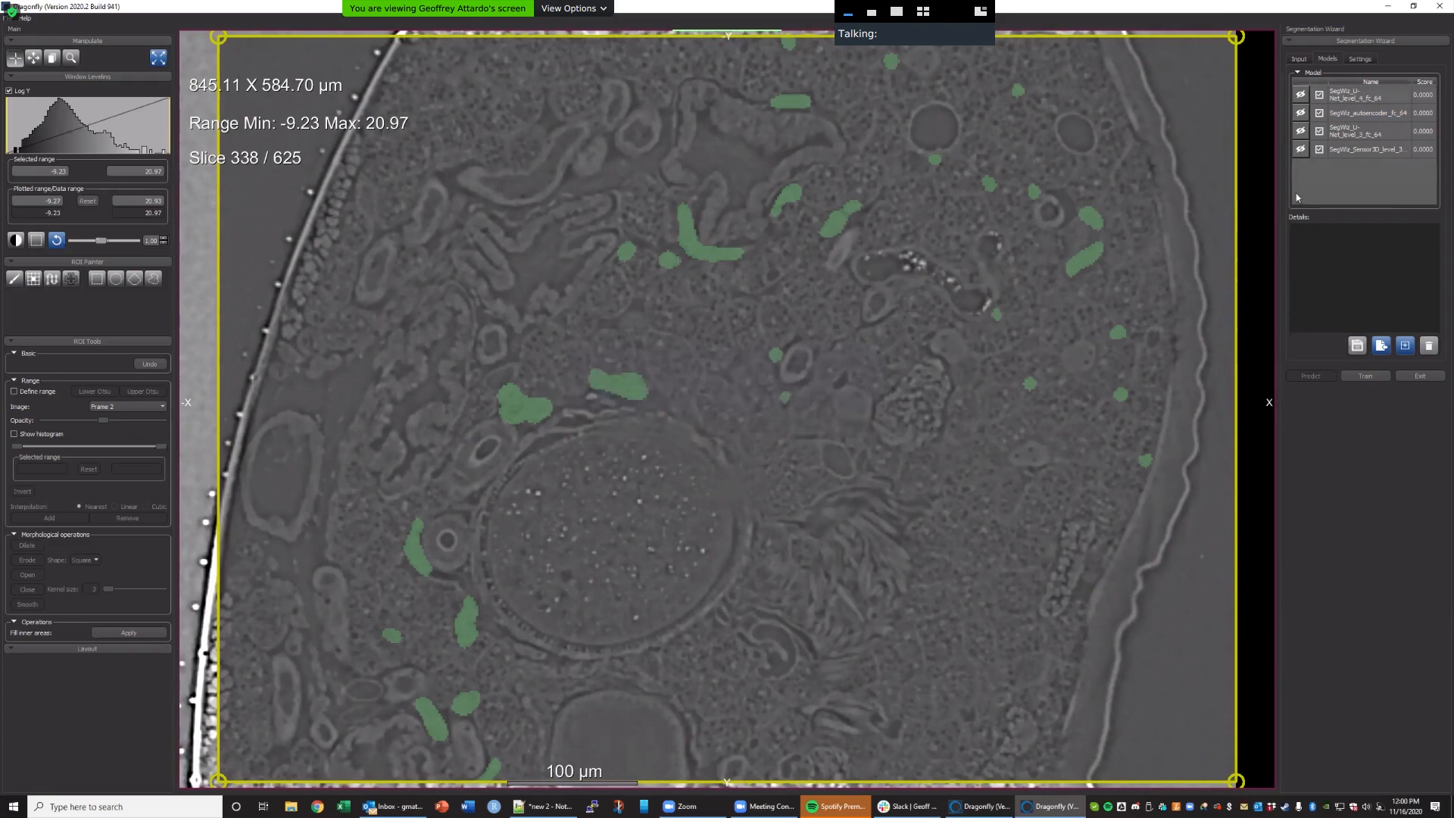
# Delete the autoencoder model and the U-Net model that is not level 4 from the wizard session.
pyautogui.click(1371, 112)
pyautogui.click(1429, 346)
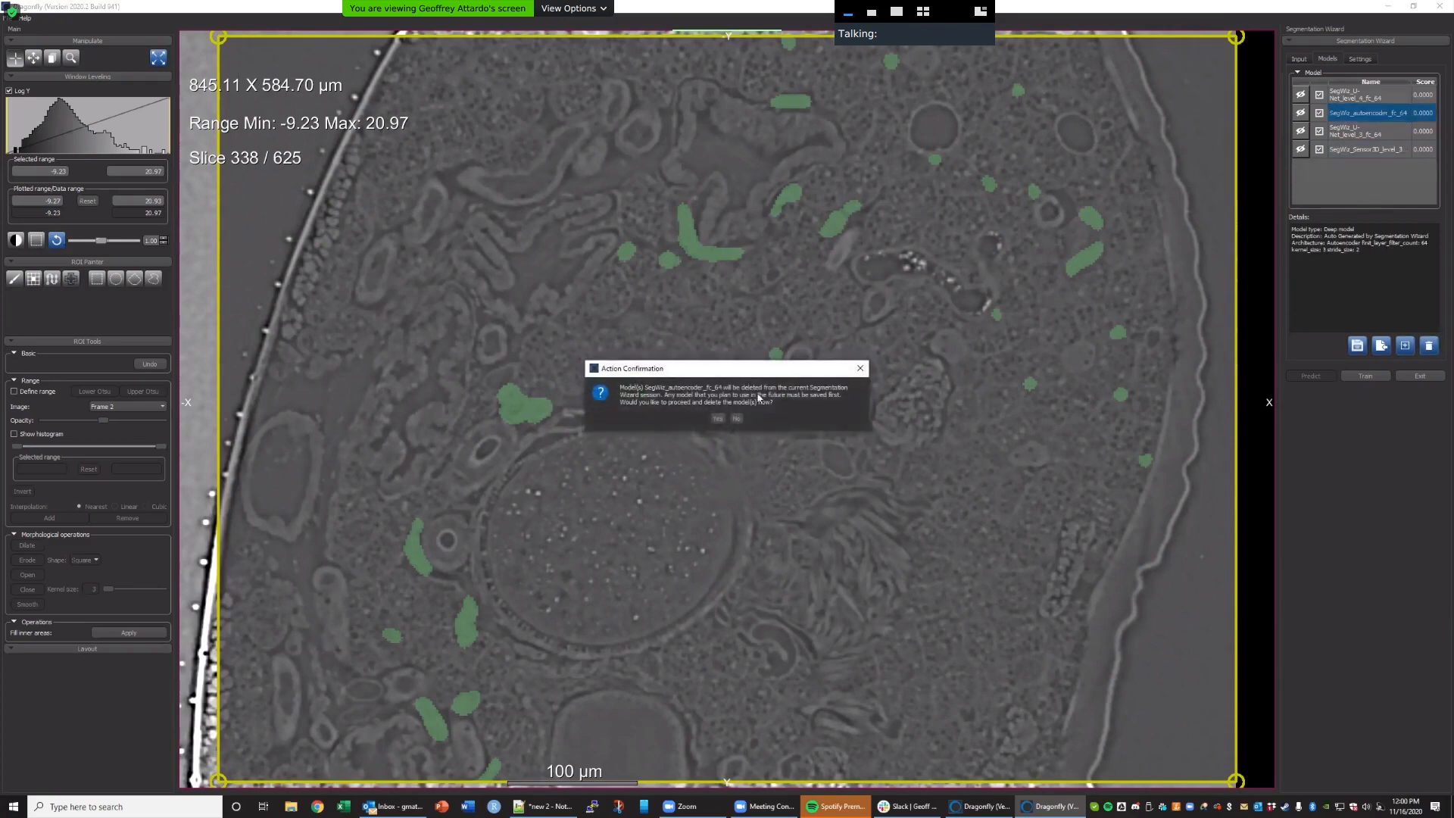
pyautogui.click(718, 417)
pyautogui.click(1367, 113)
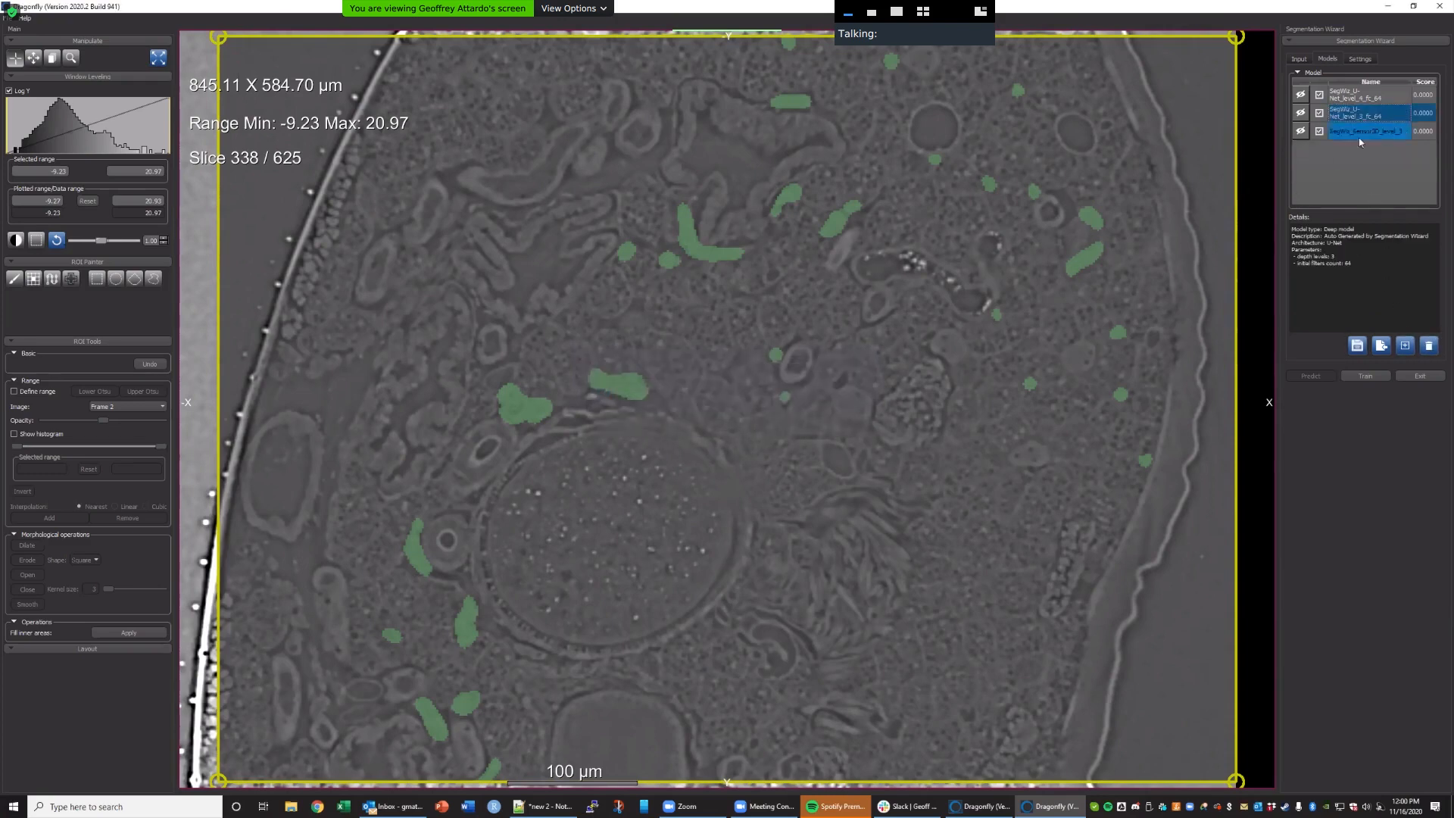
pyautogui.click(1428, 346)
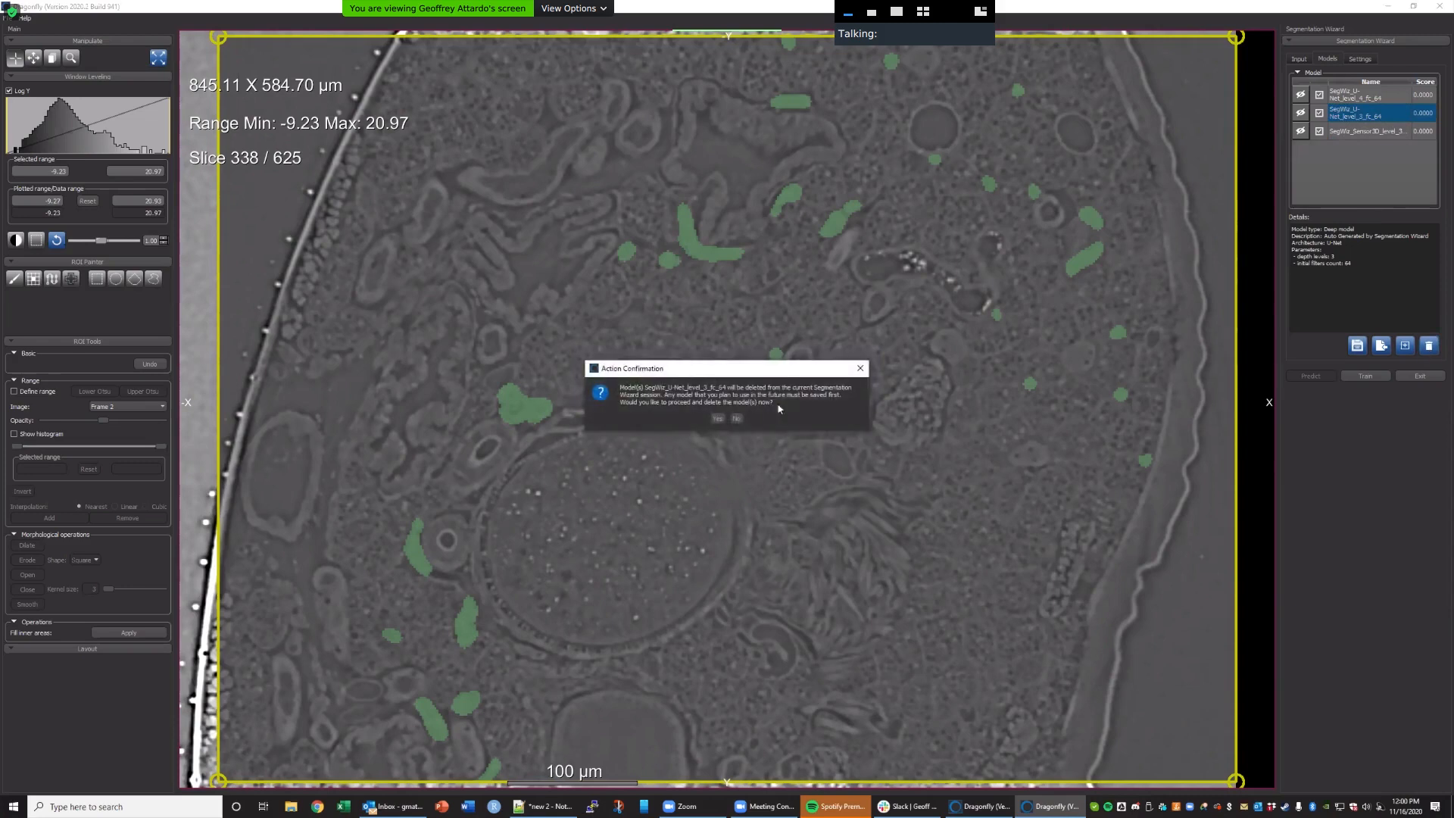
pyautogui.click(720, 421)
# Delete the Sensor3D model, keeping only SegWiz_U-Net_level_4_fc_64 in the model list.
pyautogui.click(1367, 112)
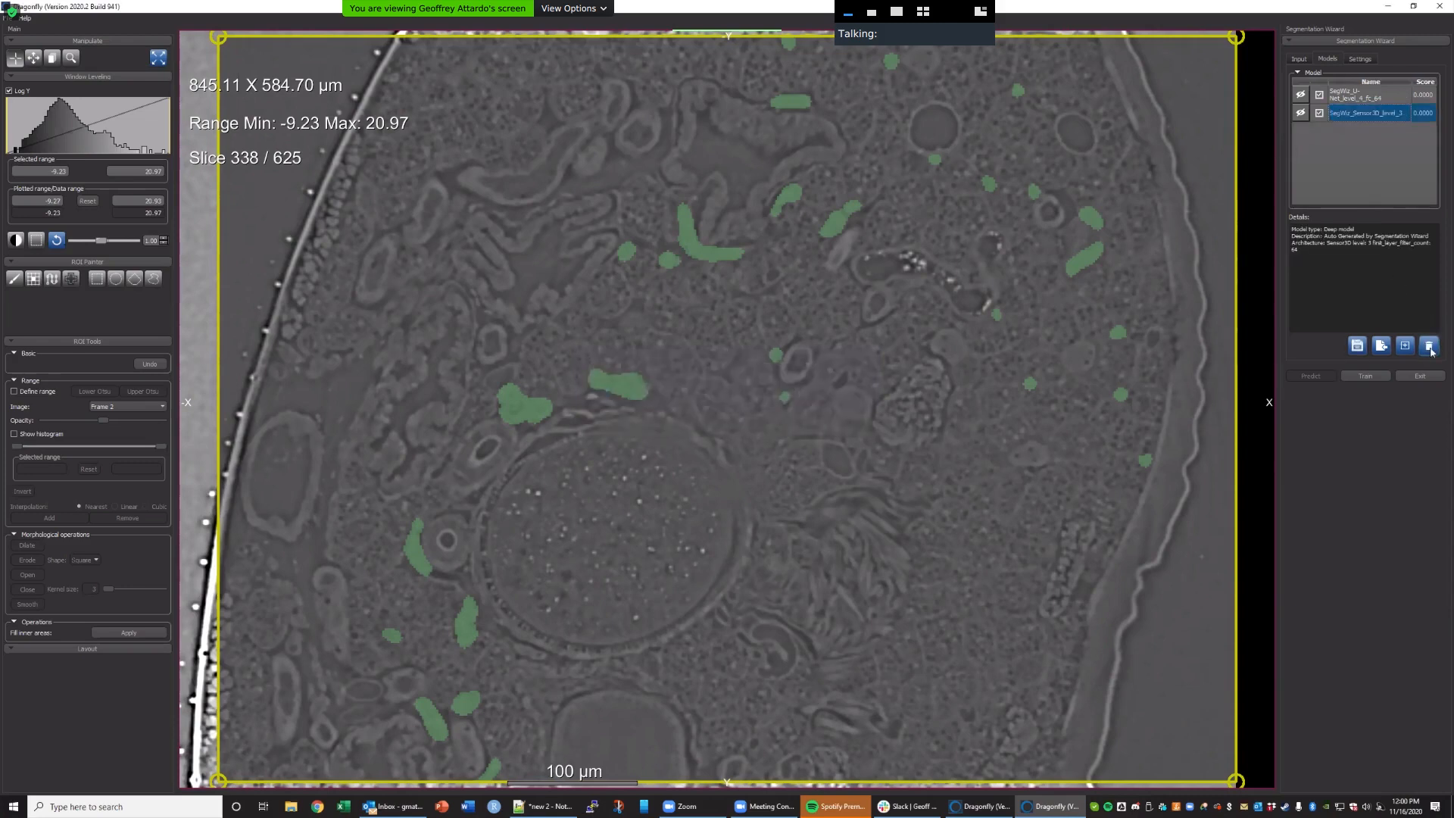
pyautogui.click(1430, 345)
pyautogui.click(718, 422)
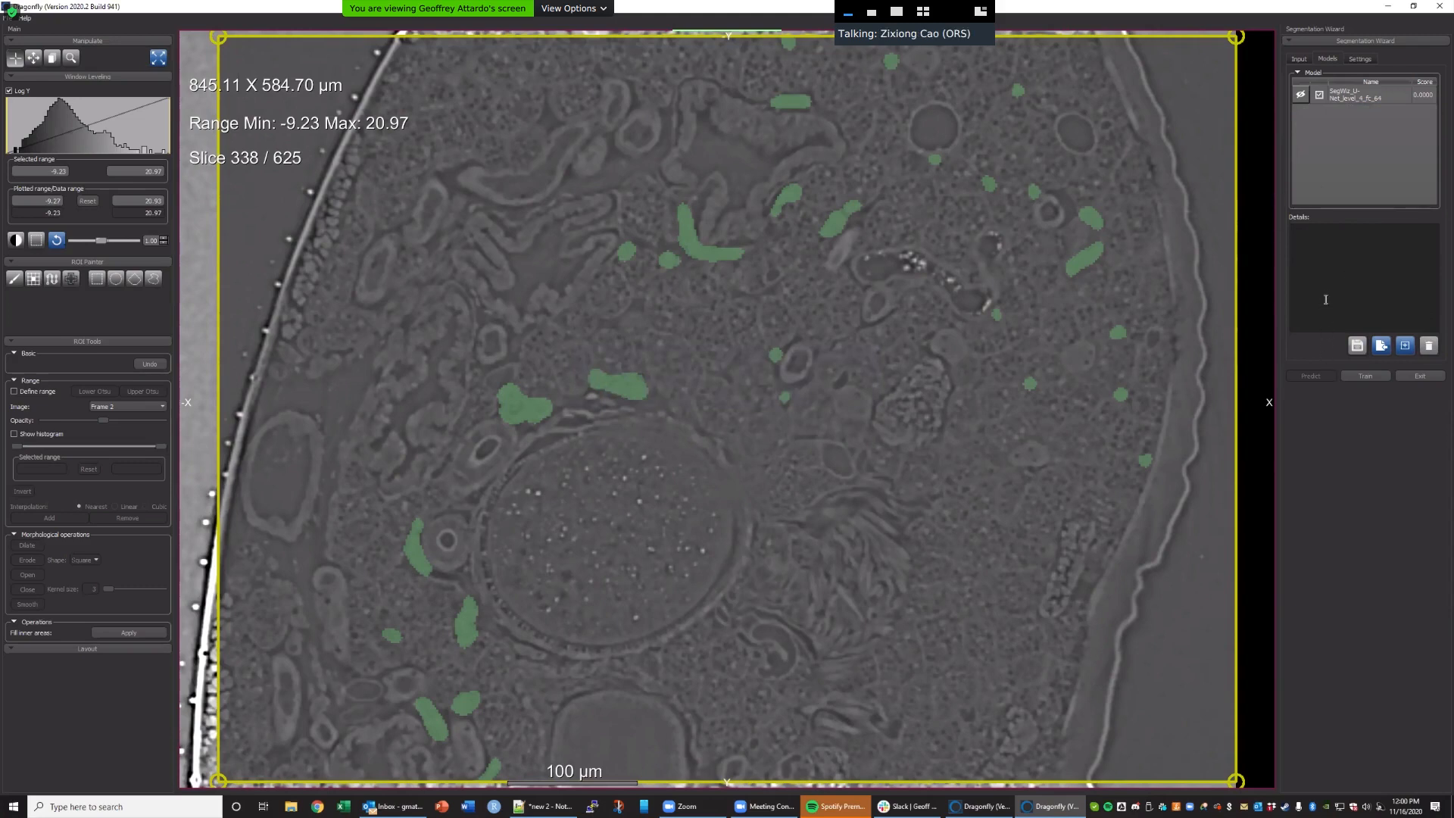
# Start training the SegWiz_U-Net_level_4_fc_64 model on the labelled frames.
pyautogui.click(1362, 103)
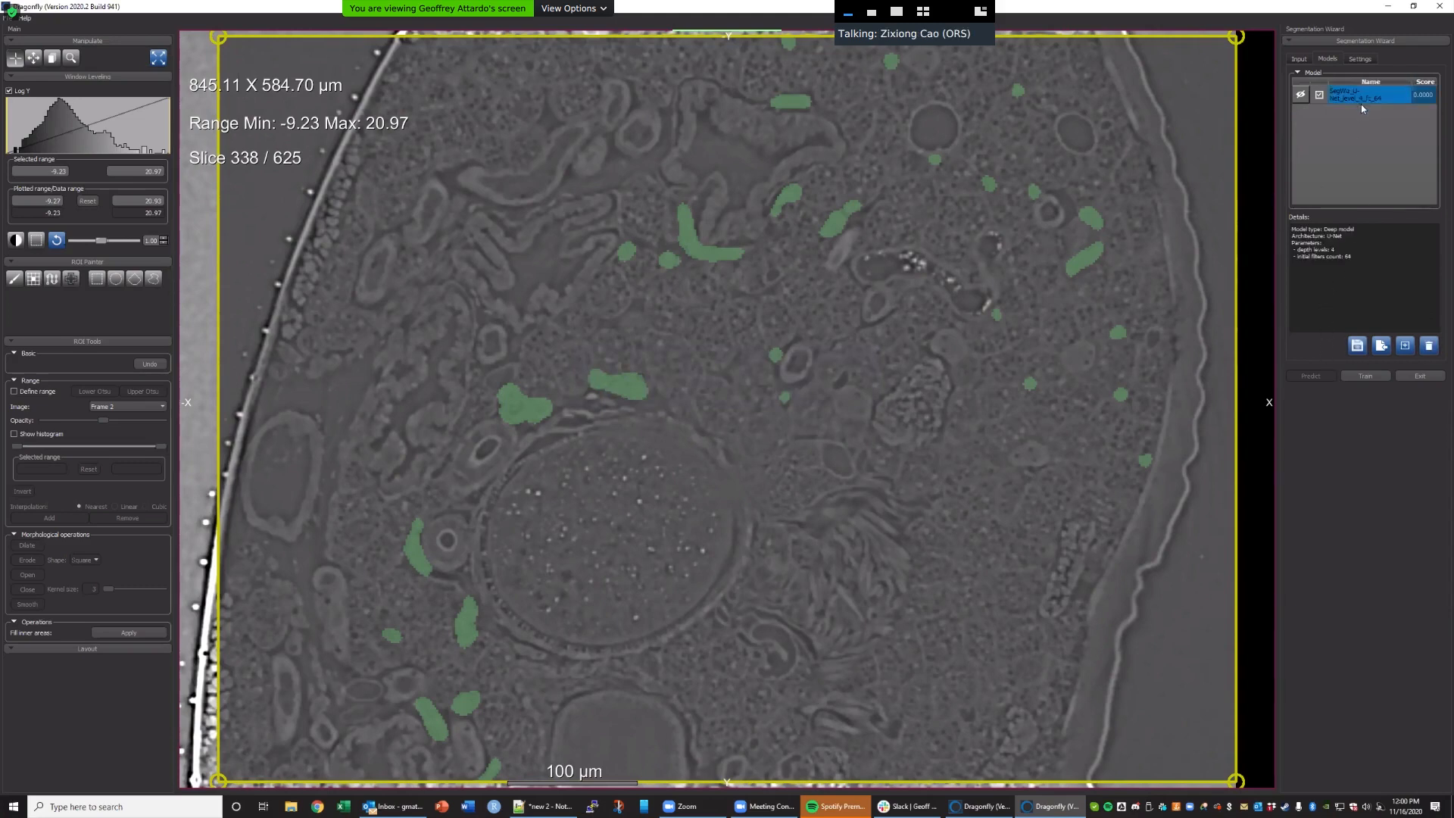
pyautogui.click(1357, 378)
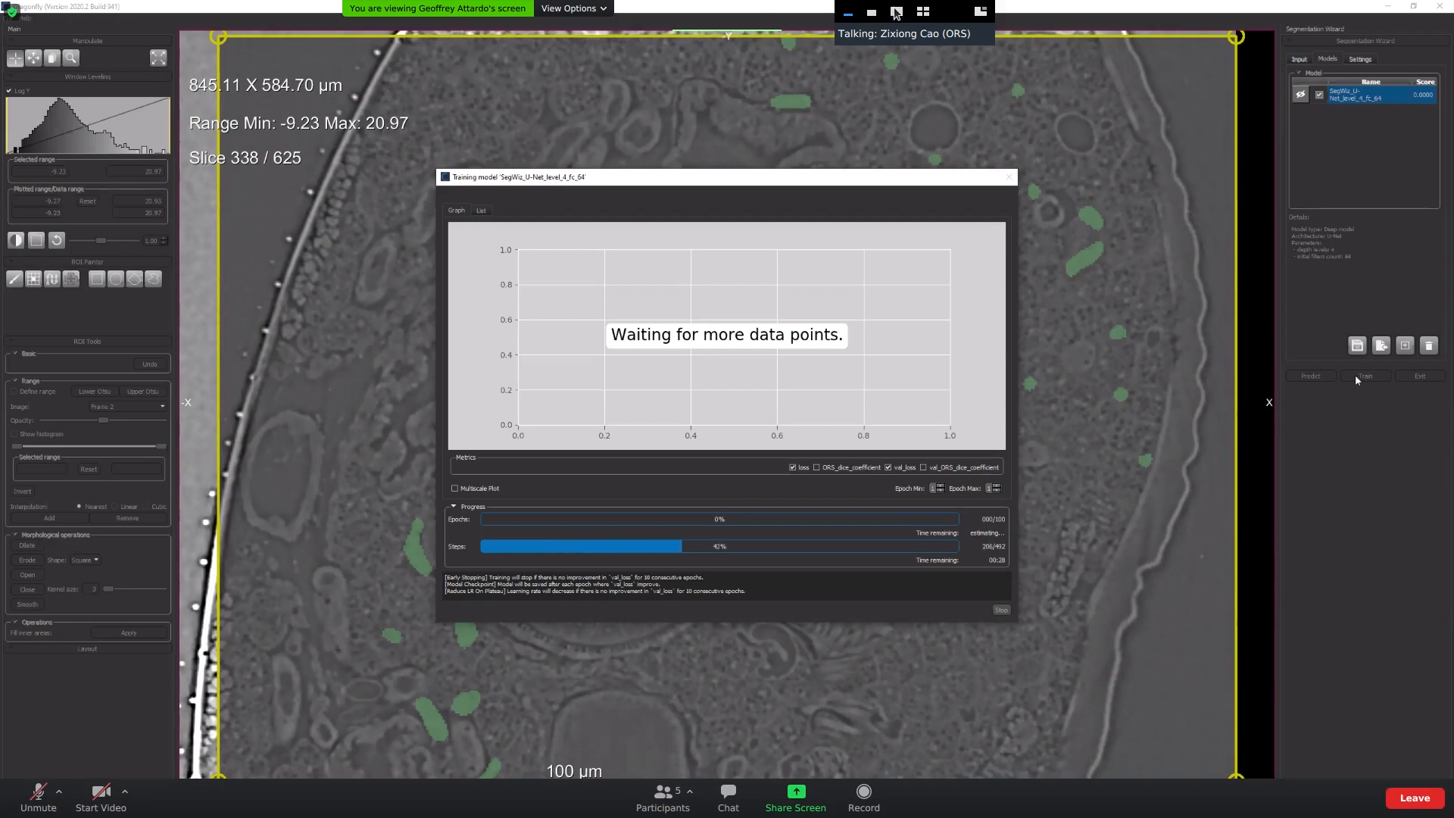
pyautogui.click(896, 13)
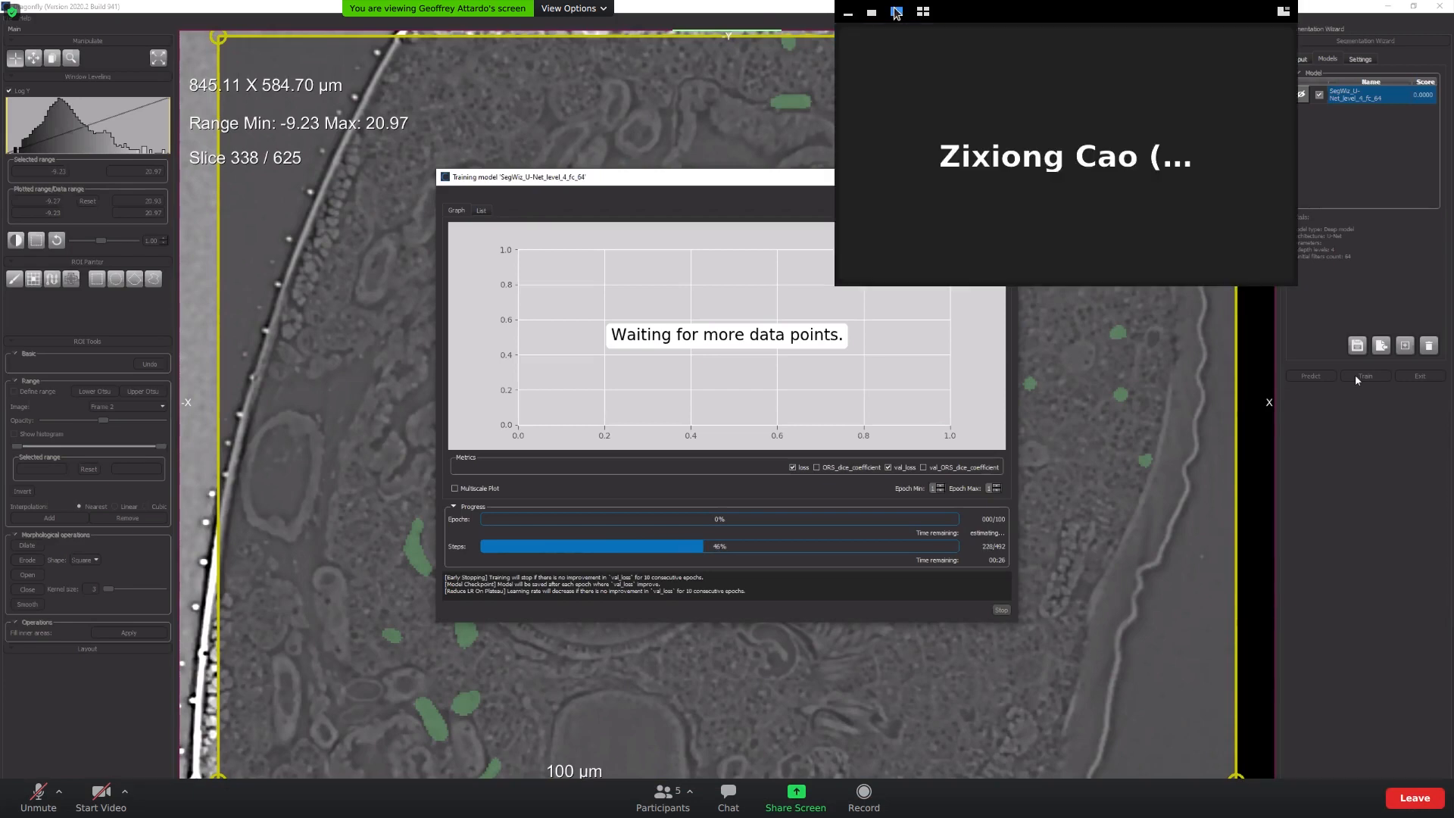
pyautogui.click(875, 13)
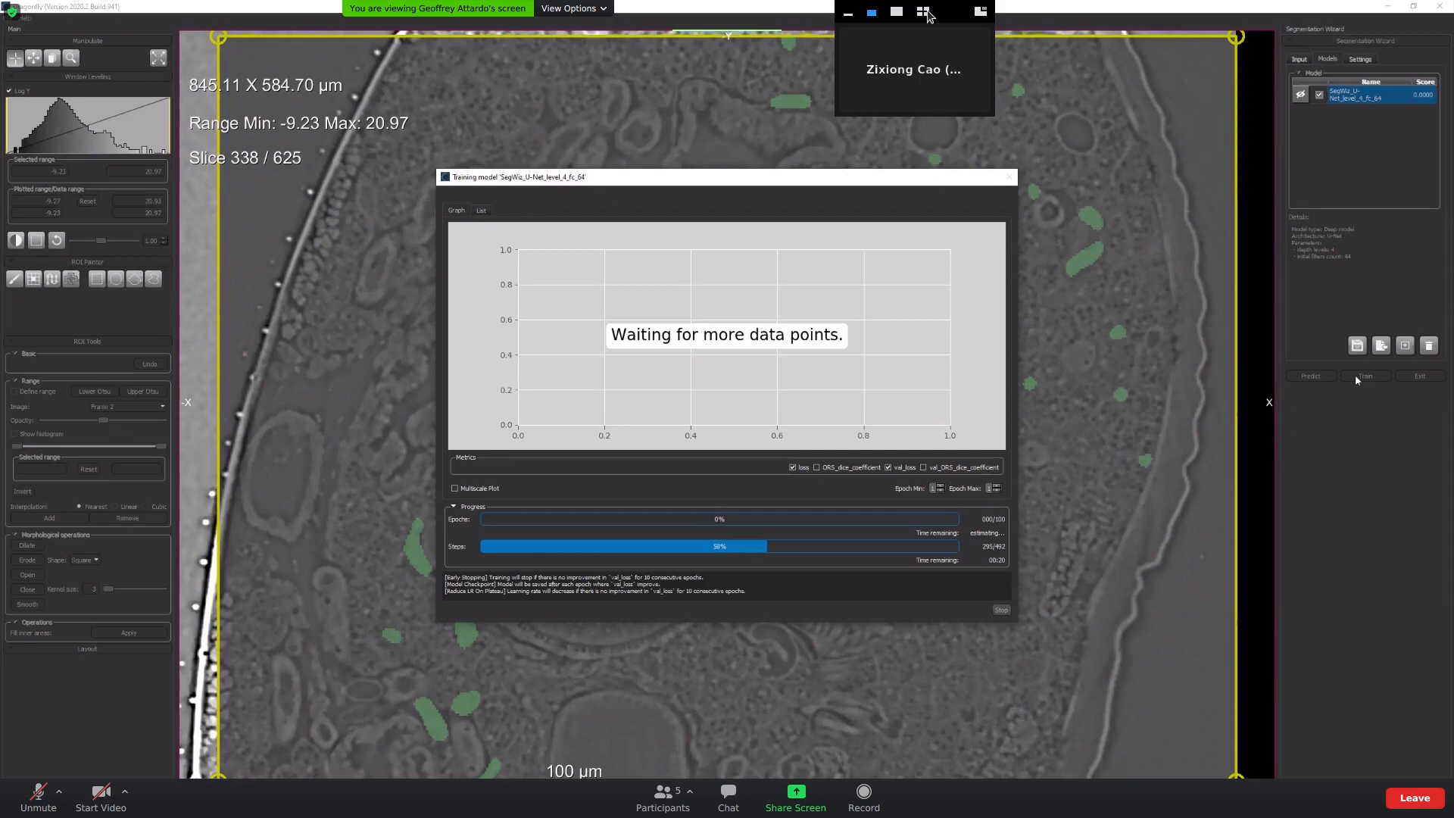
pyautogui.click(848, 13)
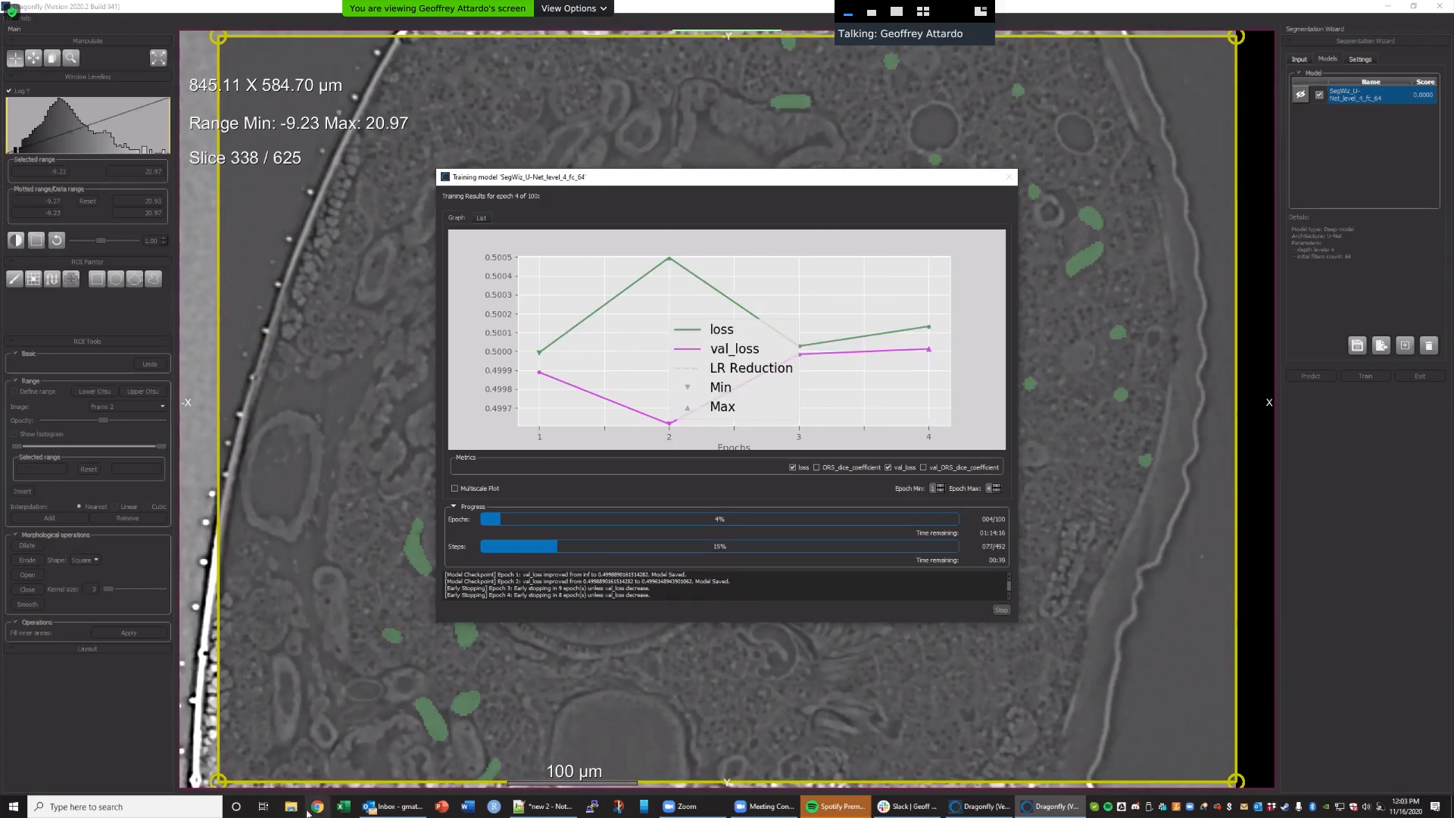
# Switch to File Explorer and open the image "Oenocyte Training.png" from the 72HPM_1-z160 folder.
pyautogui.click(292, 808)
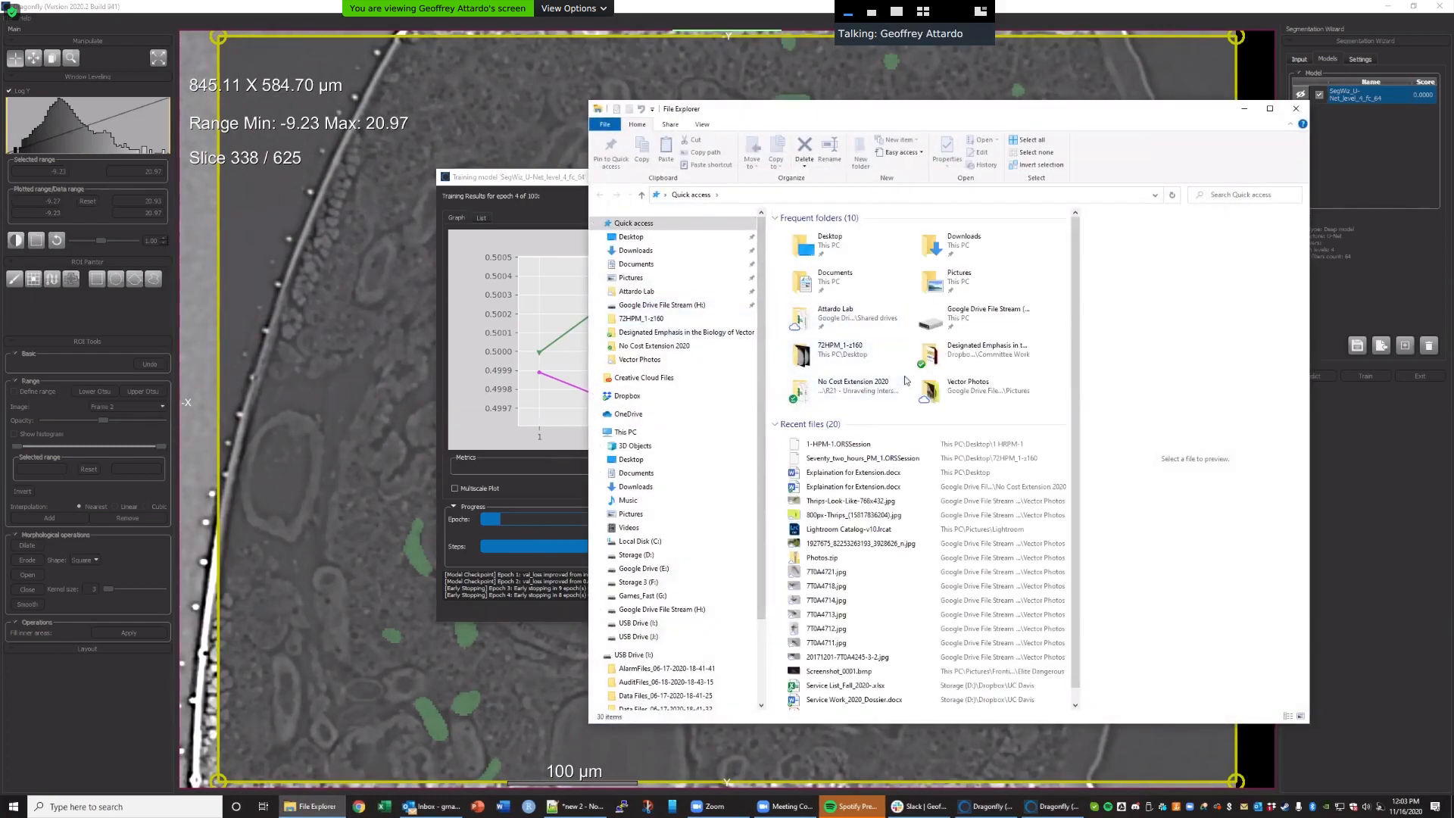
pyautogui.doubleClick(839, 350)
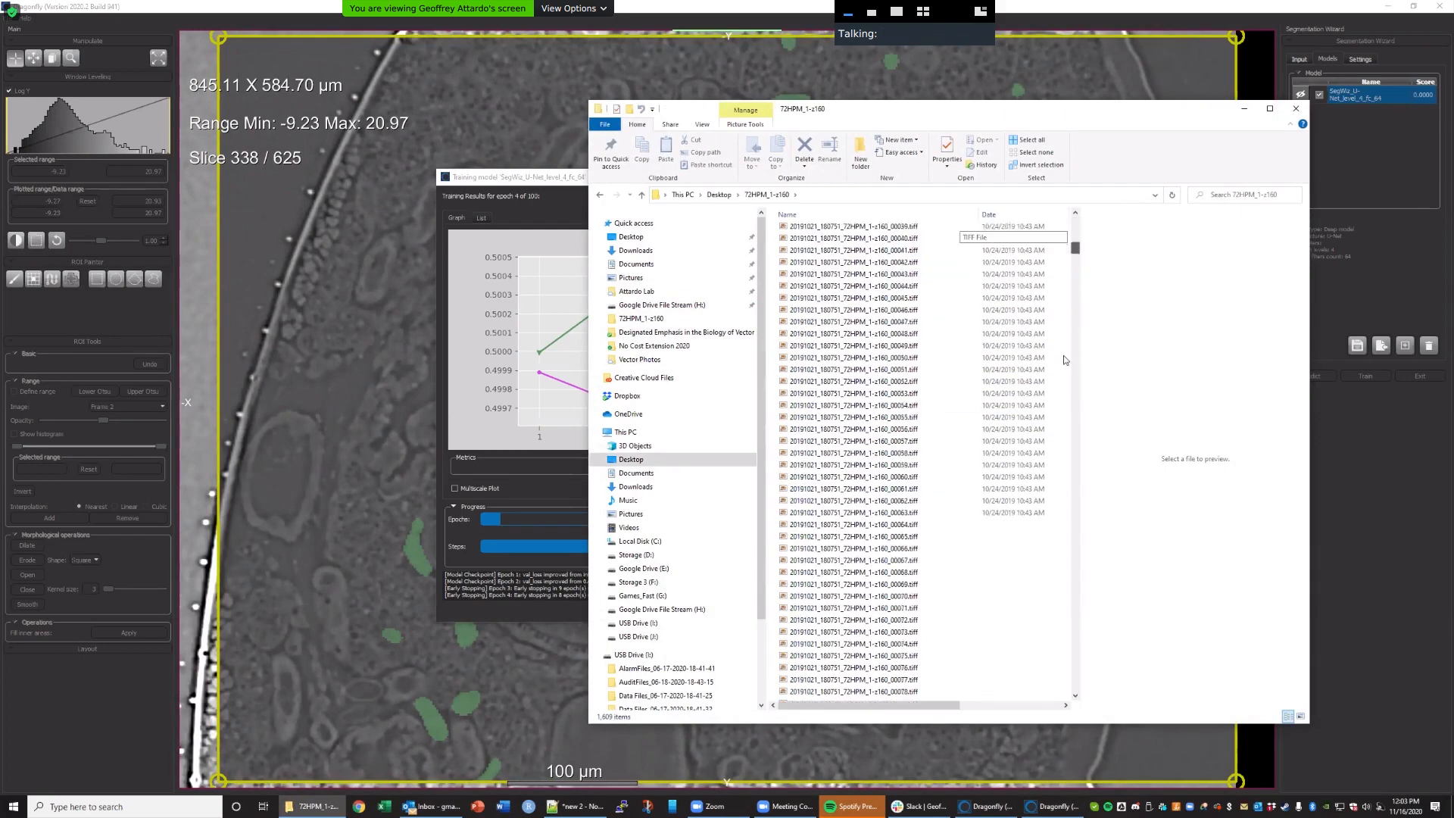
pyautogui.moveTo(1076, 233); pyautogui.dragTo(1096, 731)
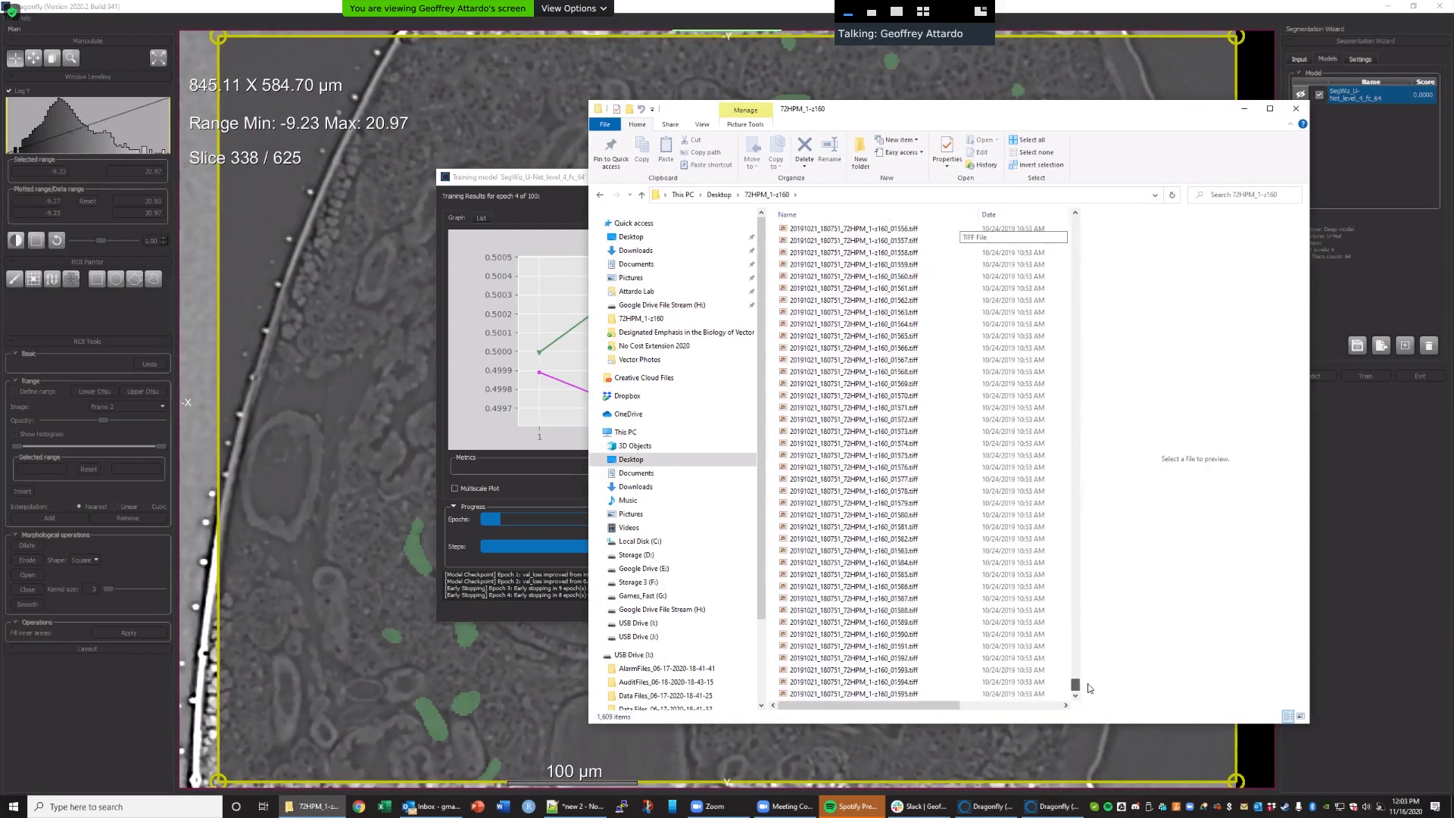
pyautogui.moveTo(1062, 559); pyautogui.dragTo(1072, 215)
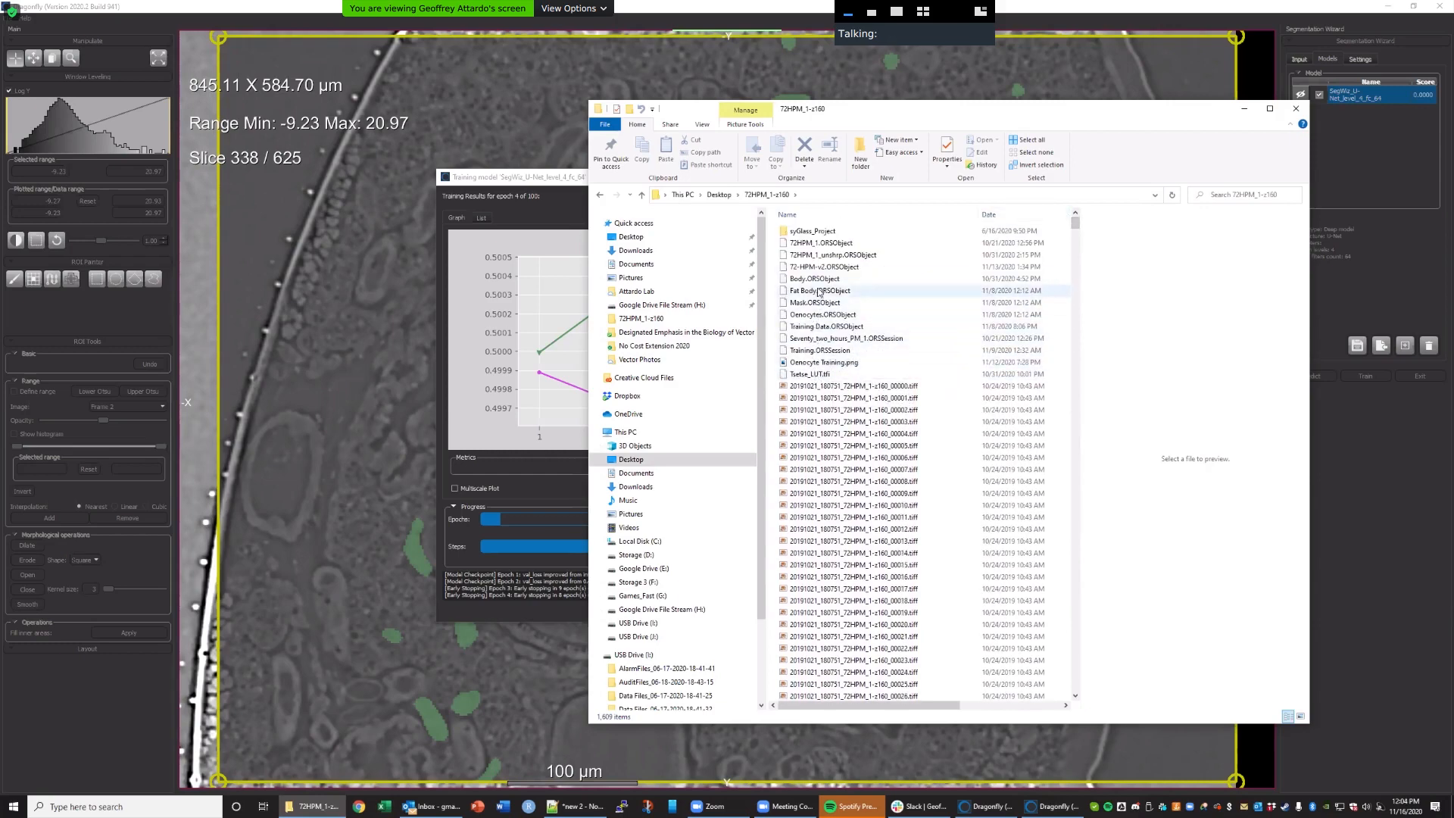
pyautogui.click(808, 362)
pyautogui.doubleClick(807, 362)
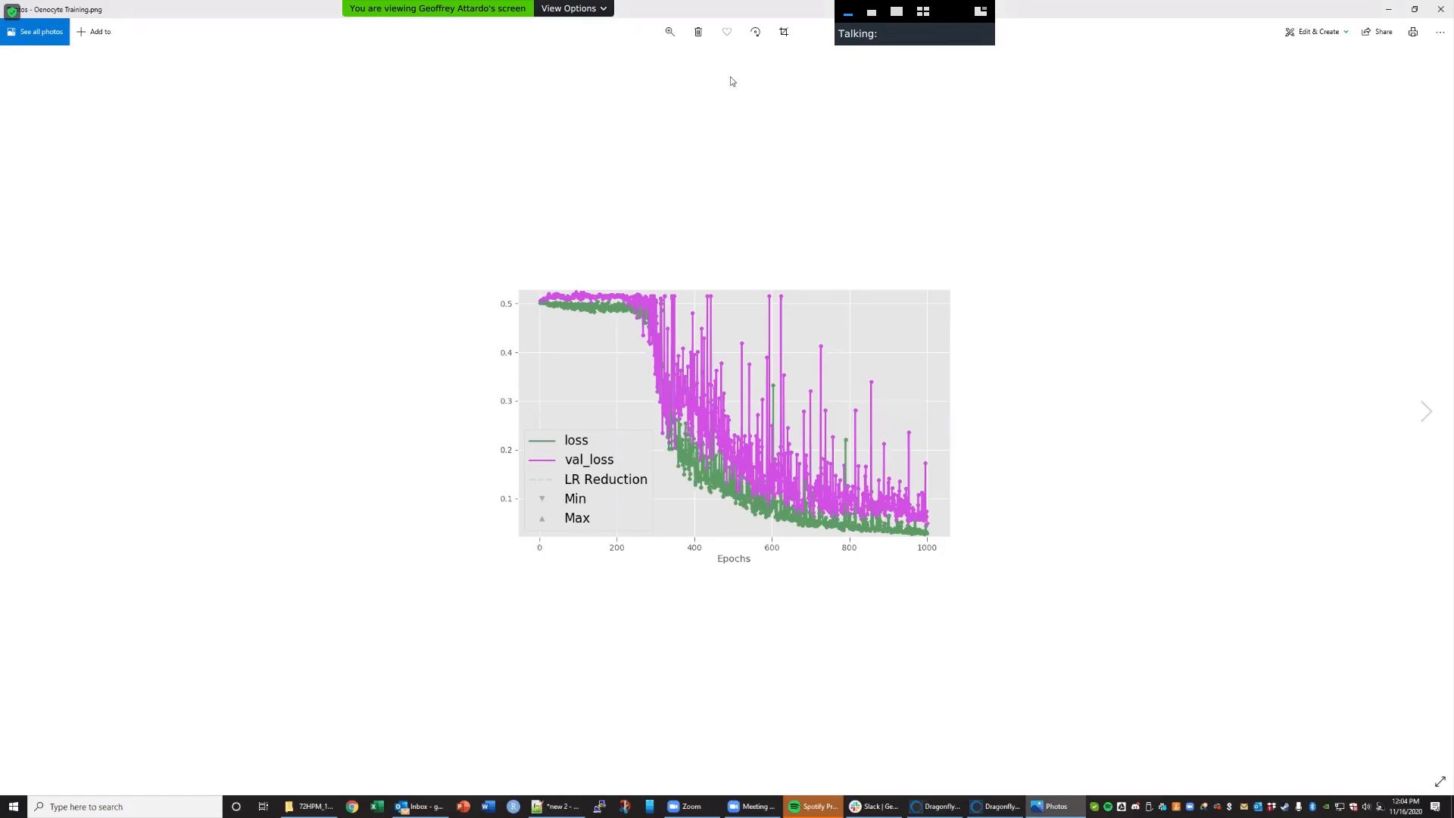
# Enlarge the oenocyte training plot in a smaller window and examine its loss and val_loss curves across all 1000 epochs.
pyautogui.moveTo(1160, 12); pyautogui.dragTo(1088, 177)
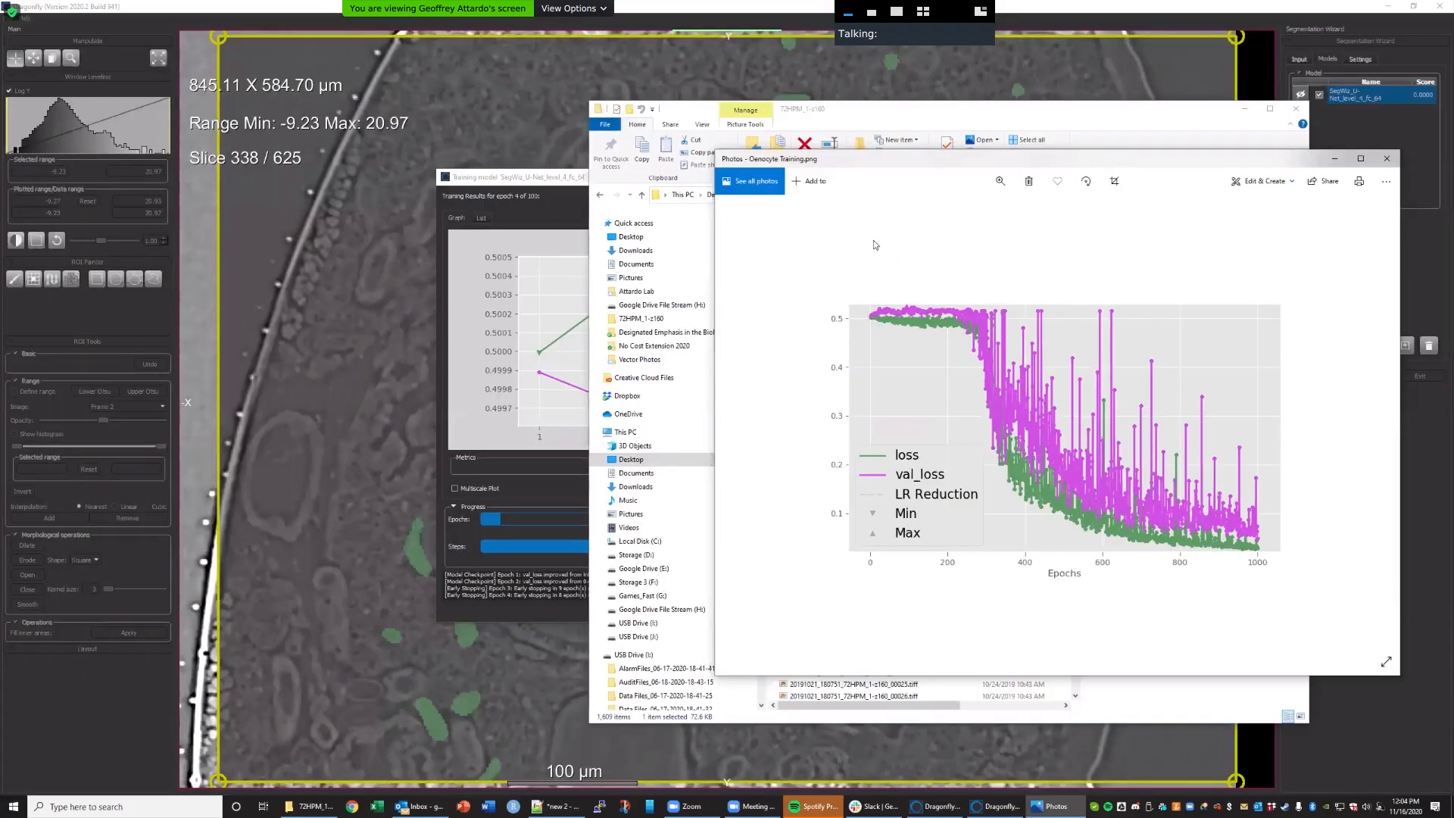
pyautogui.click(1000, 181)
pyautogui.moveTo(948, 211); pyautogui.dragTo(975, 210)
pyautogui.moveTo(1008, 330); pyautogui.dragTo(1078, 306)
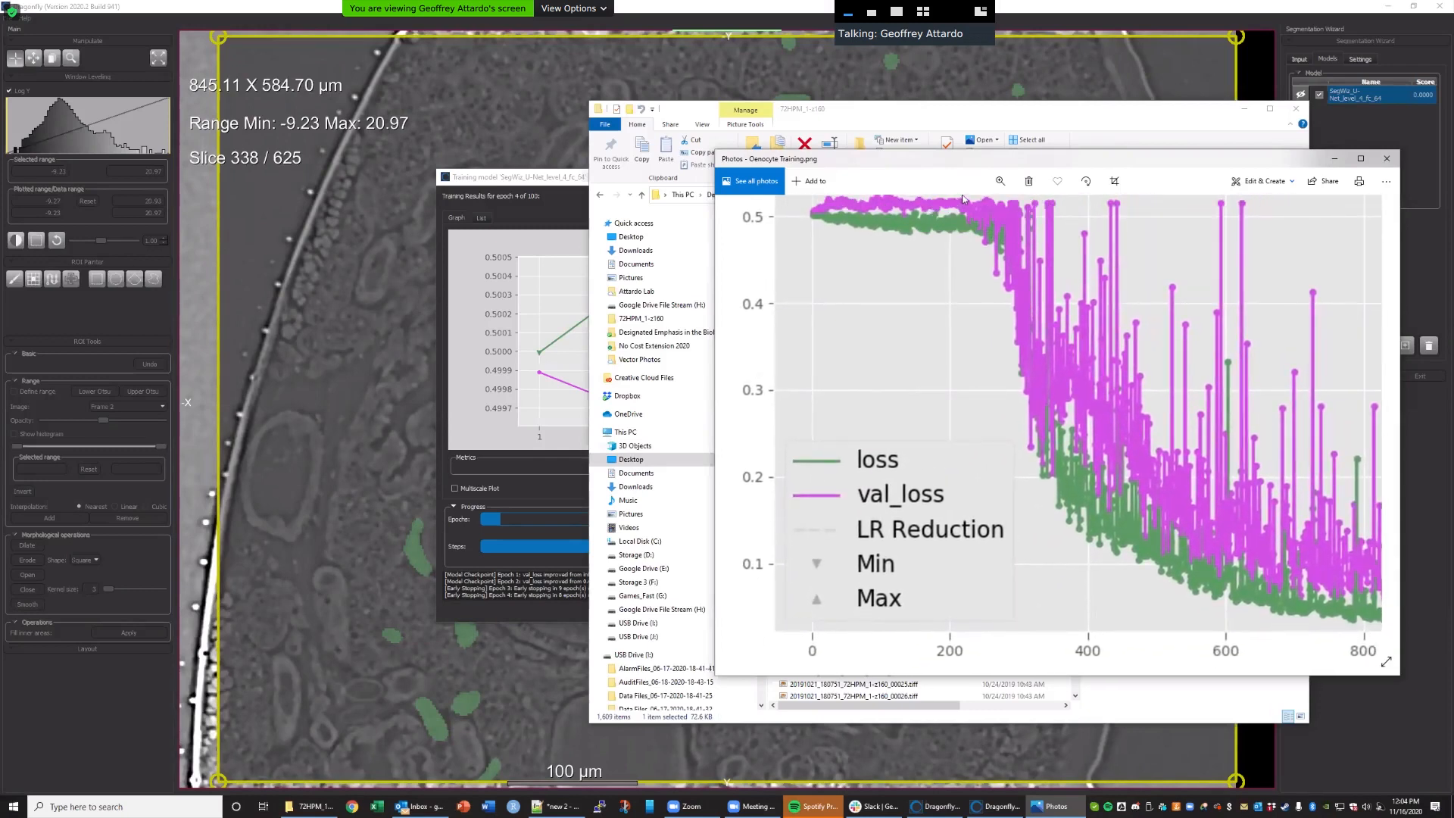
pyautogui.click(1000, 181)
pyautogui.moveTo(975, 212); pyautogui.dragTo(963, 212)
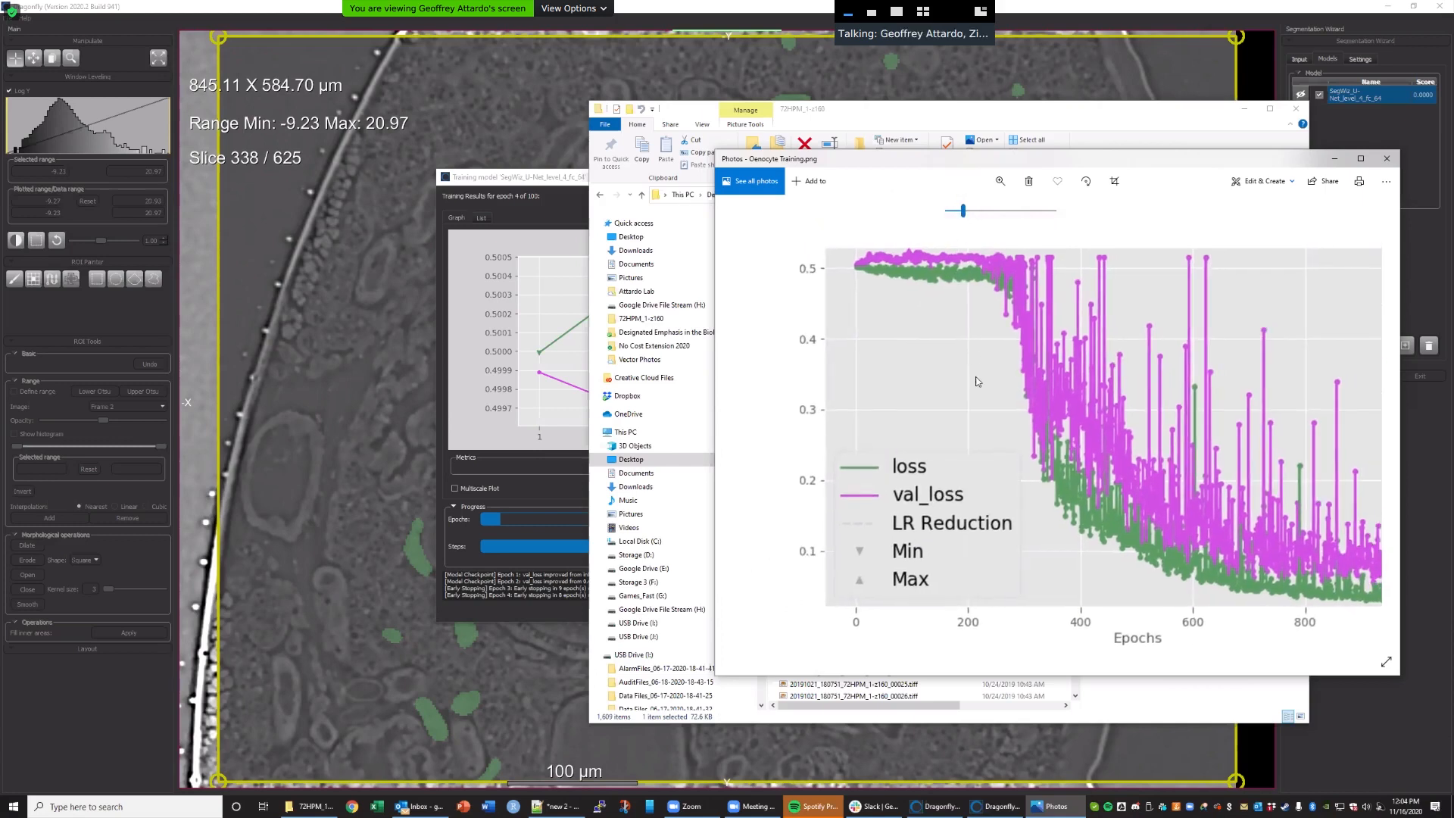
pyautogui.moveTo(1044, 394); pyautogui.dragTo(967, 399)
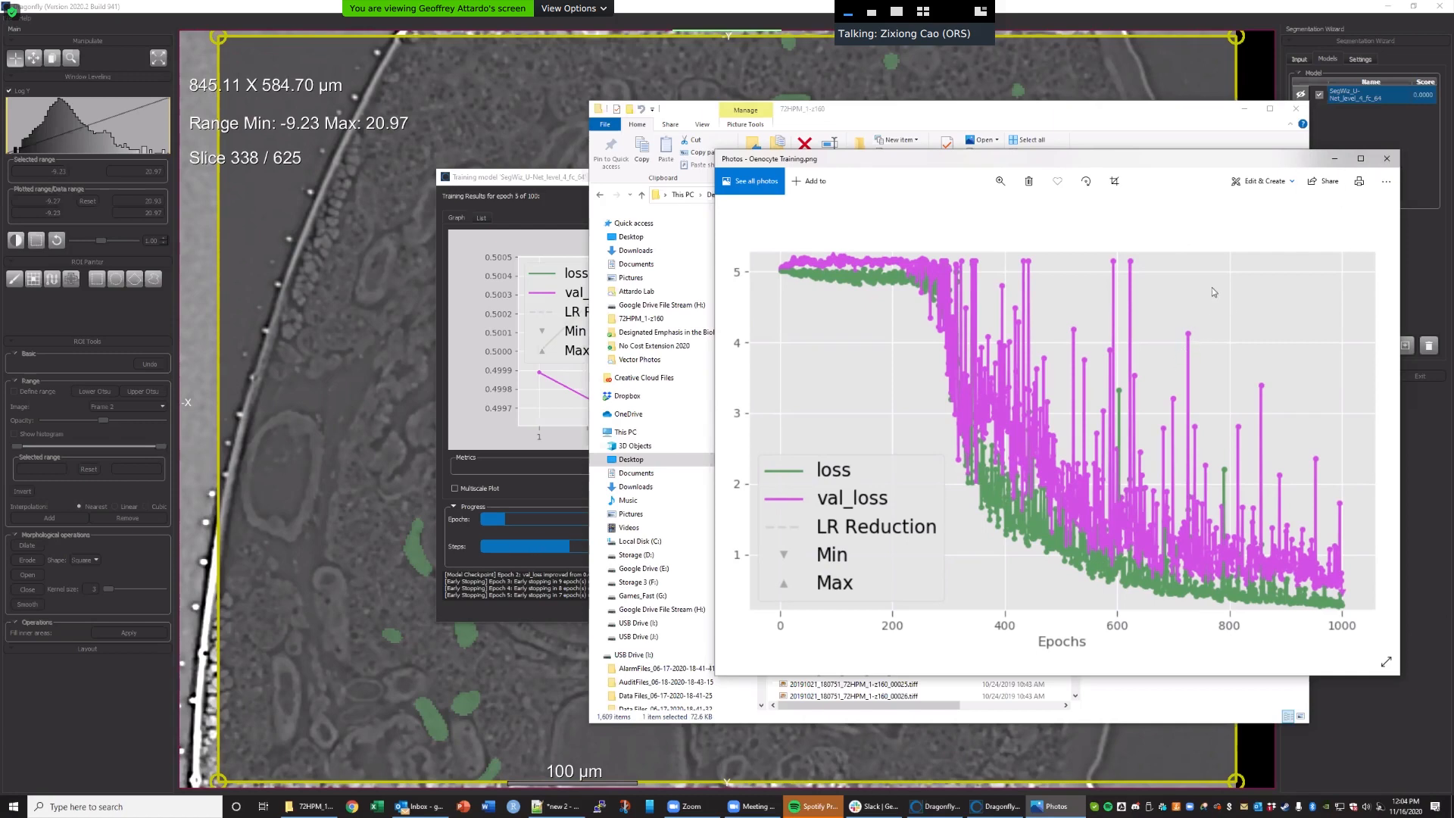
# Close the training plot image and minimize the folder window to return to Dragonfly's model training progress.
pyautogui.moveTo(1175, 165); pyautogui.dragTo(1086, 203)
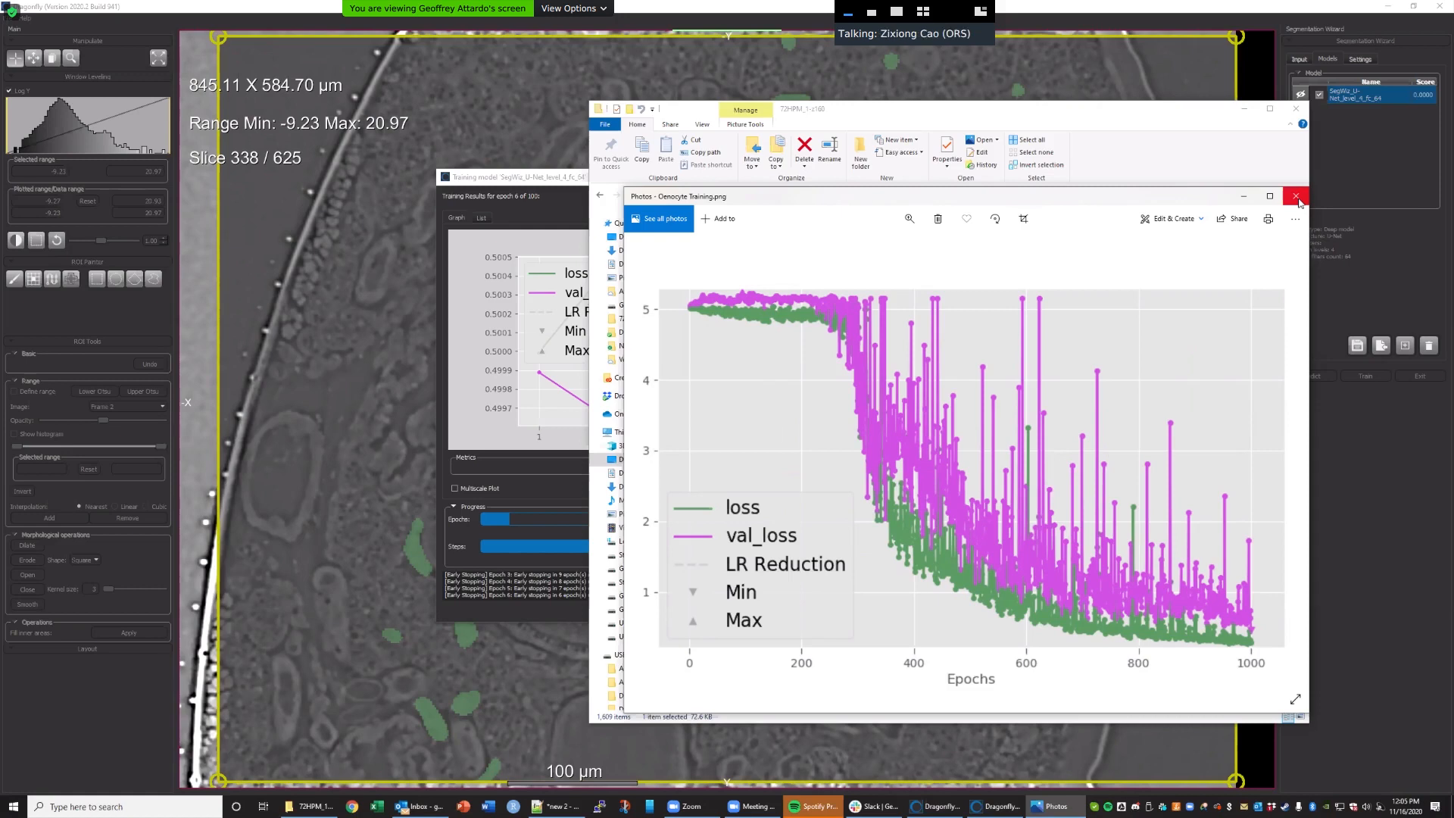
pyautogui.click(1298, 200)
pyautogui.click(1246, 110)
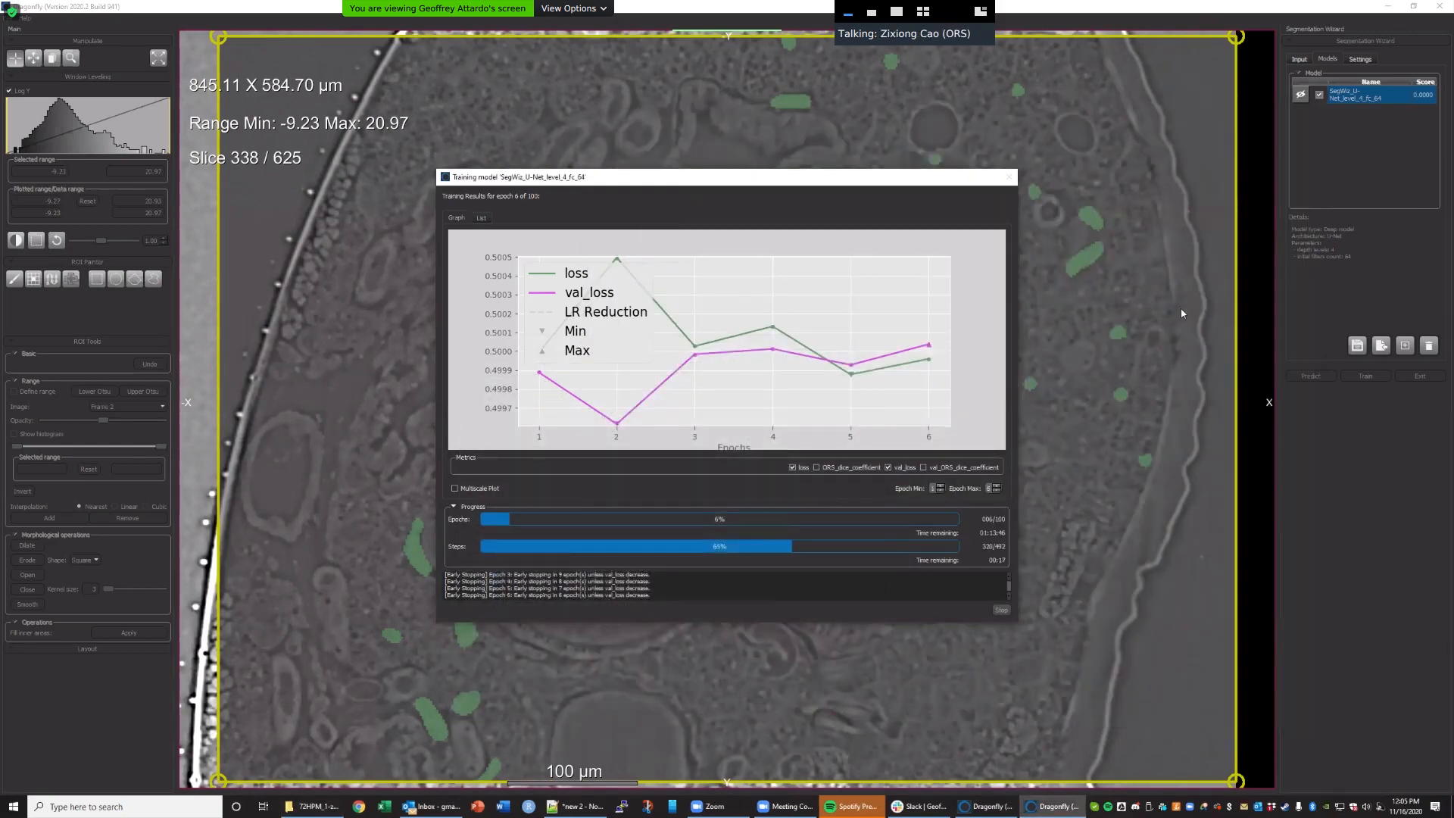
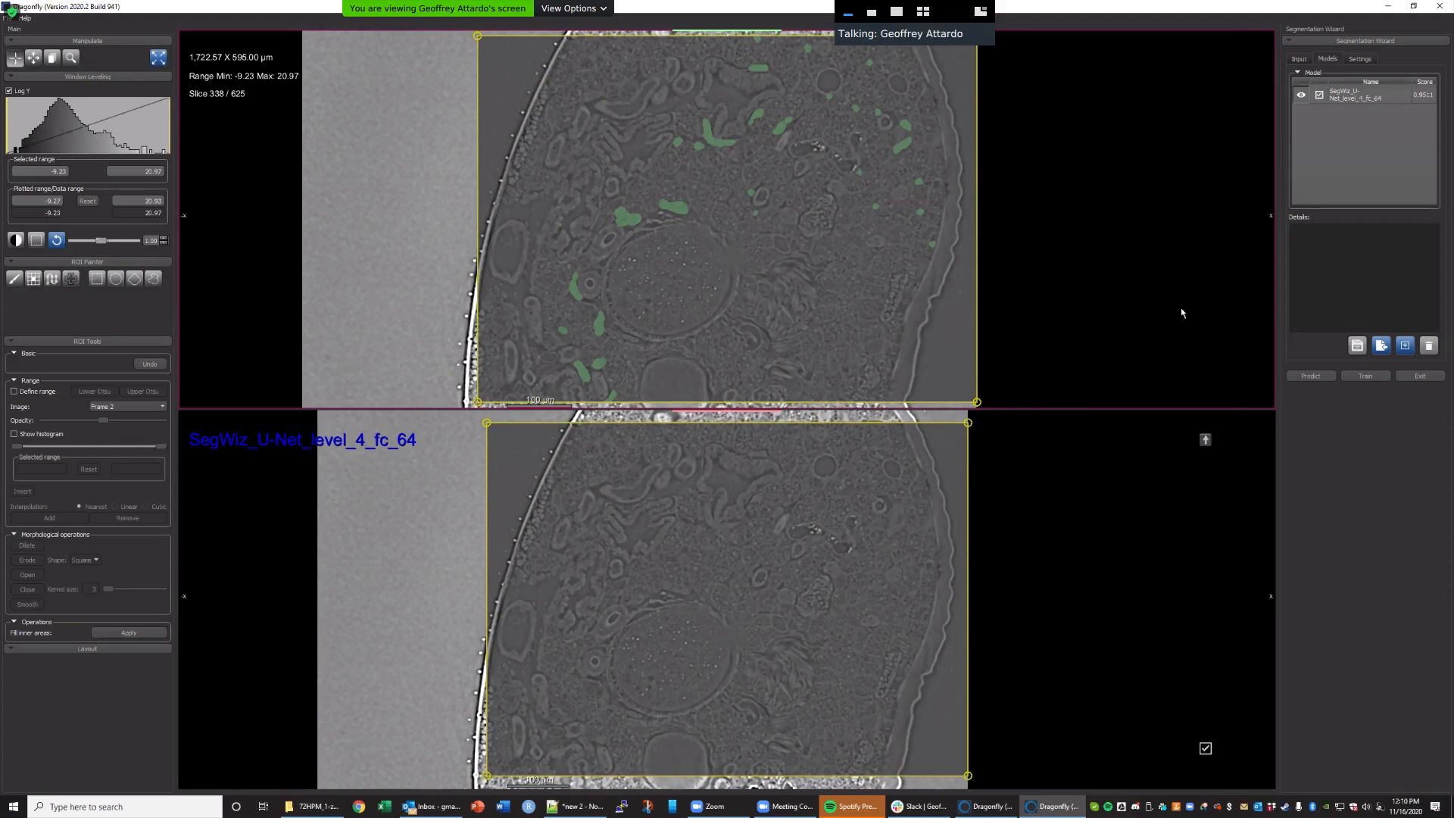
# Review the U-Net model's details and remove both Frame 1 and Frame 2 from the Segmentation Wizard's training inputs.
pyautogui.click(1368, 98)
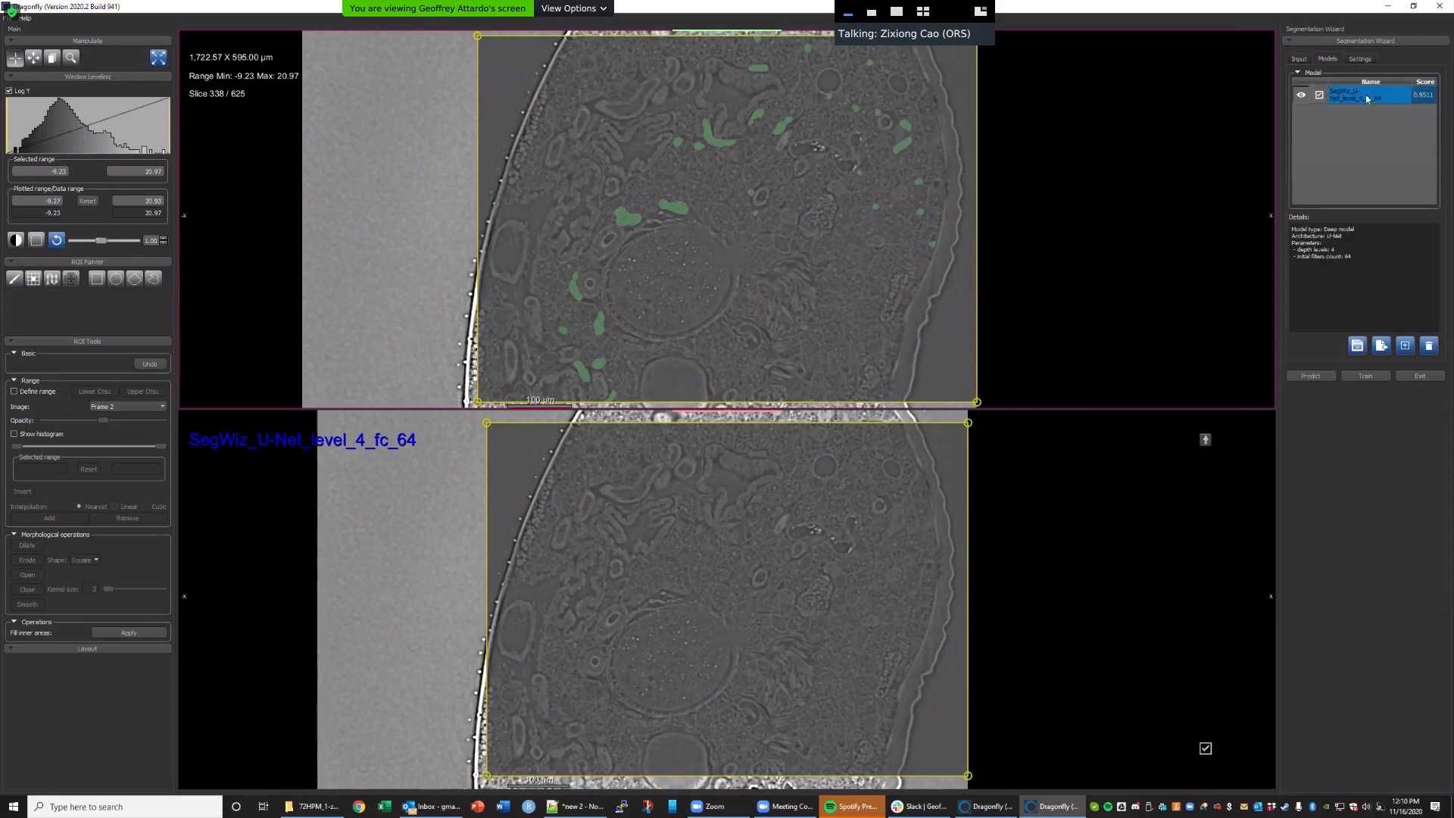
pyautogui.click(1304, 61)
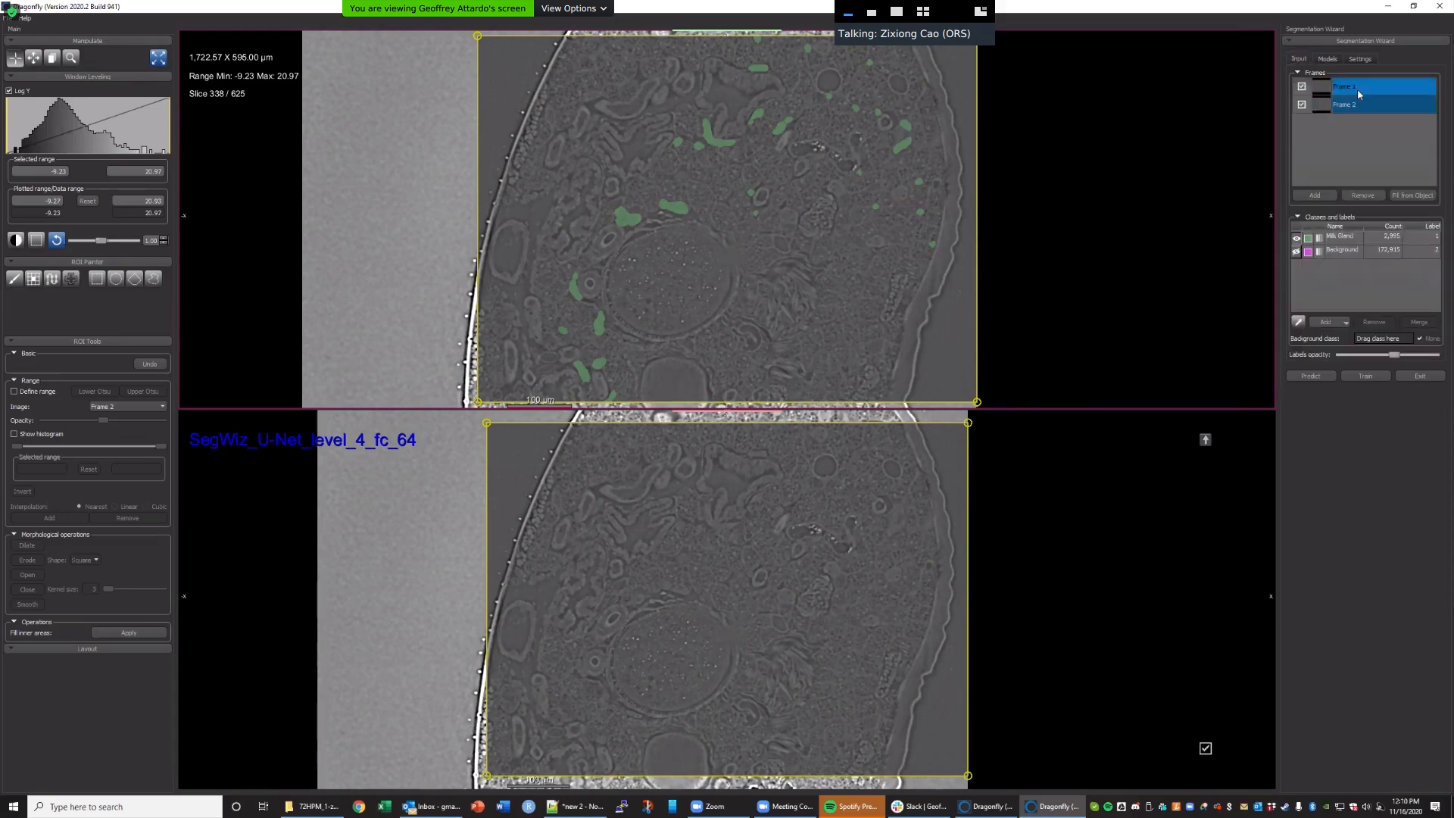
pyautogui.click(1357, 89)
pyautogui.click(1364, 196)
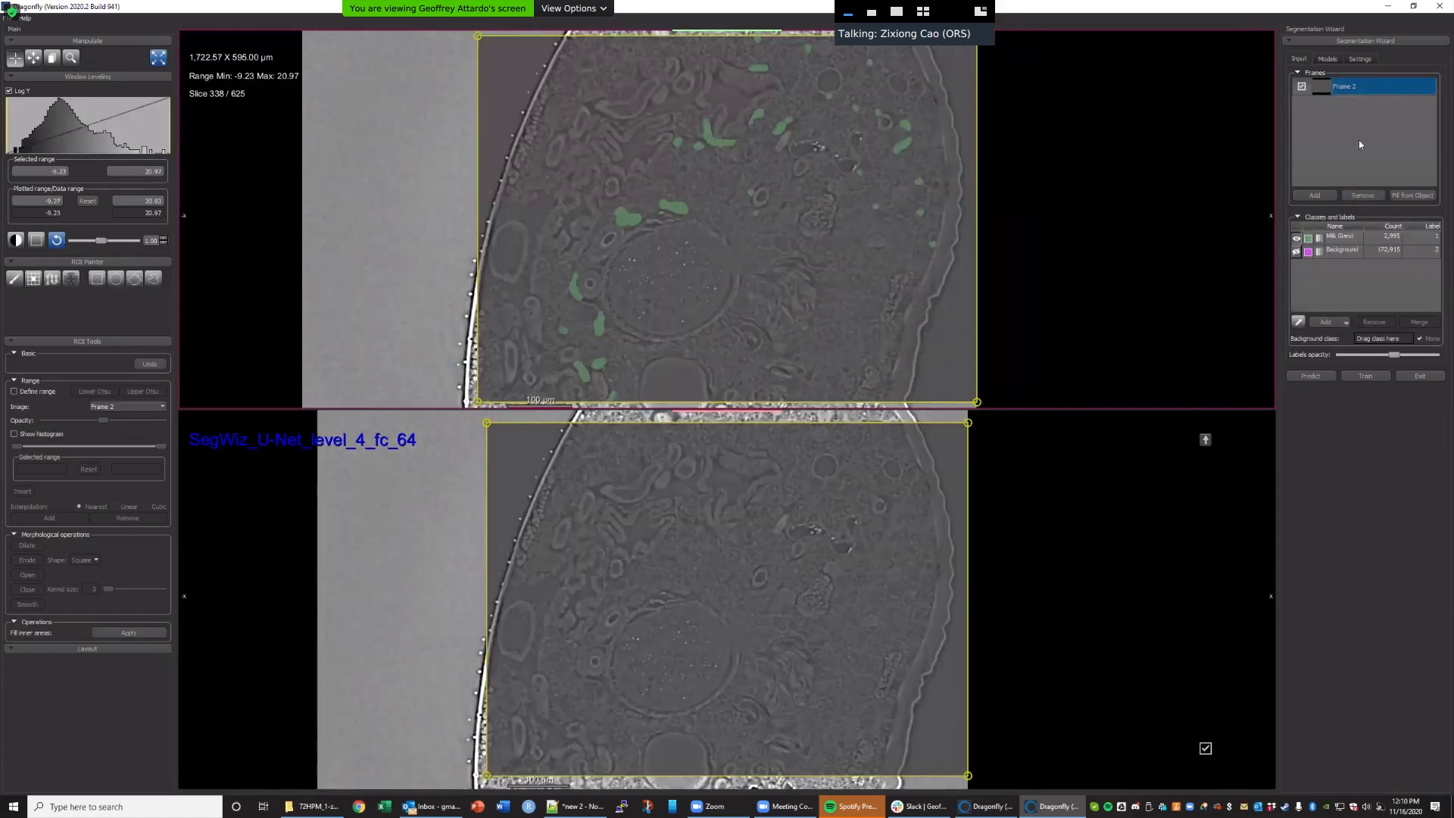
pyautogui.click(1364, 196)
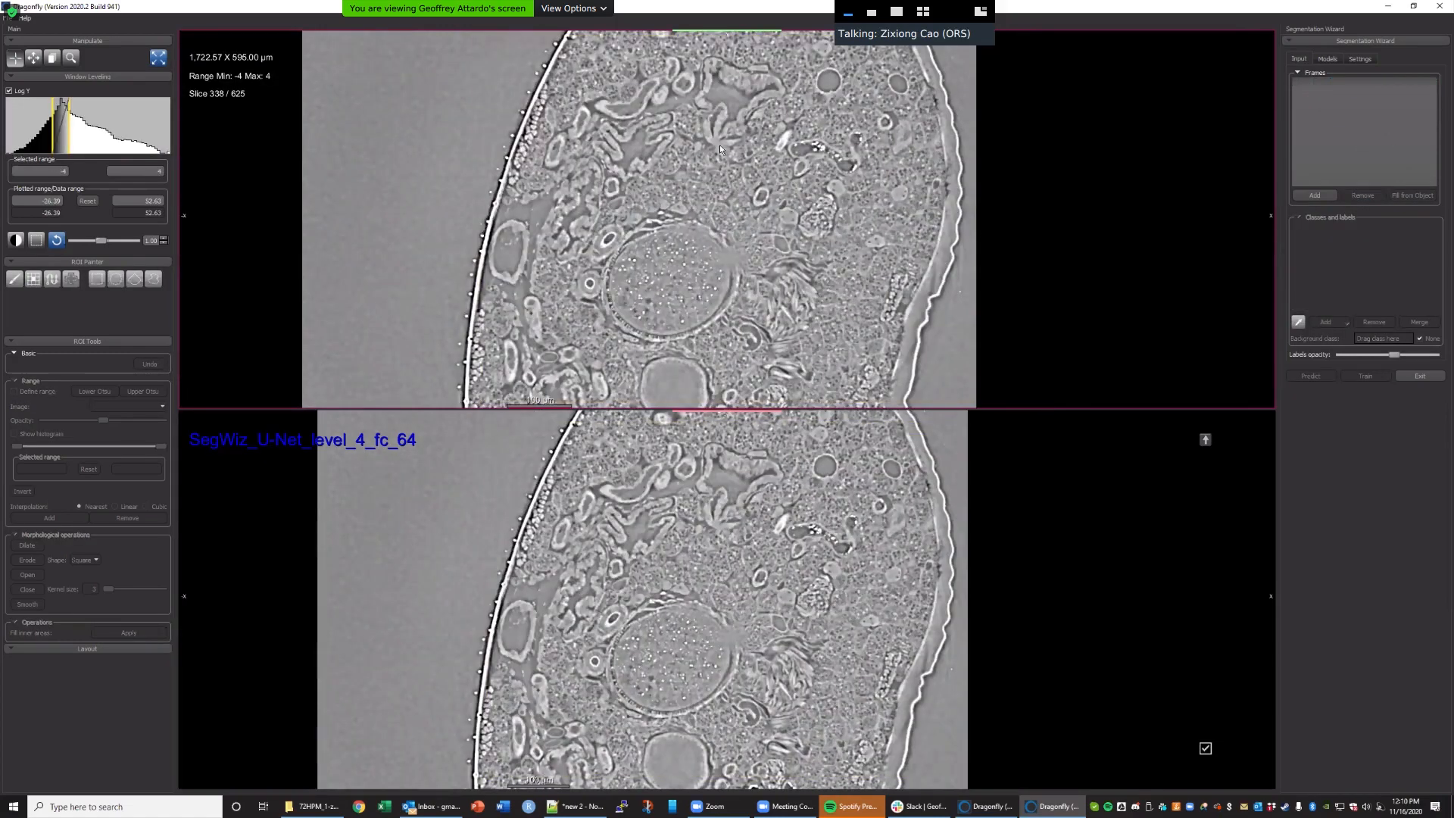
# Add a new training frame covering a closer view of slice 338 and fill it from the Multi-ROI from 2 ROIs object.
pyautogui.moveTo(667, 160); pyautogui.dragTo(724, 413, button='right')
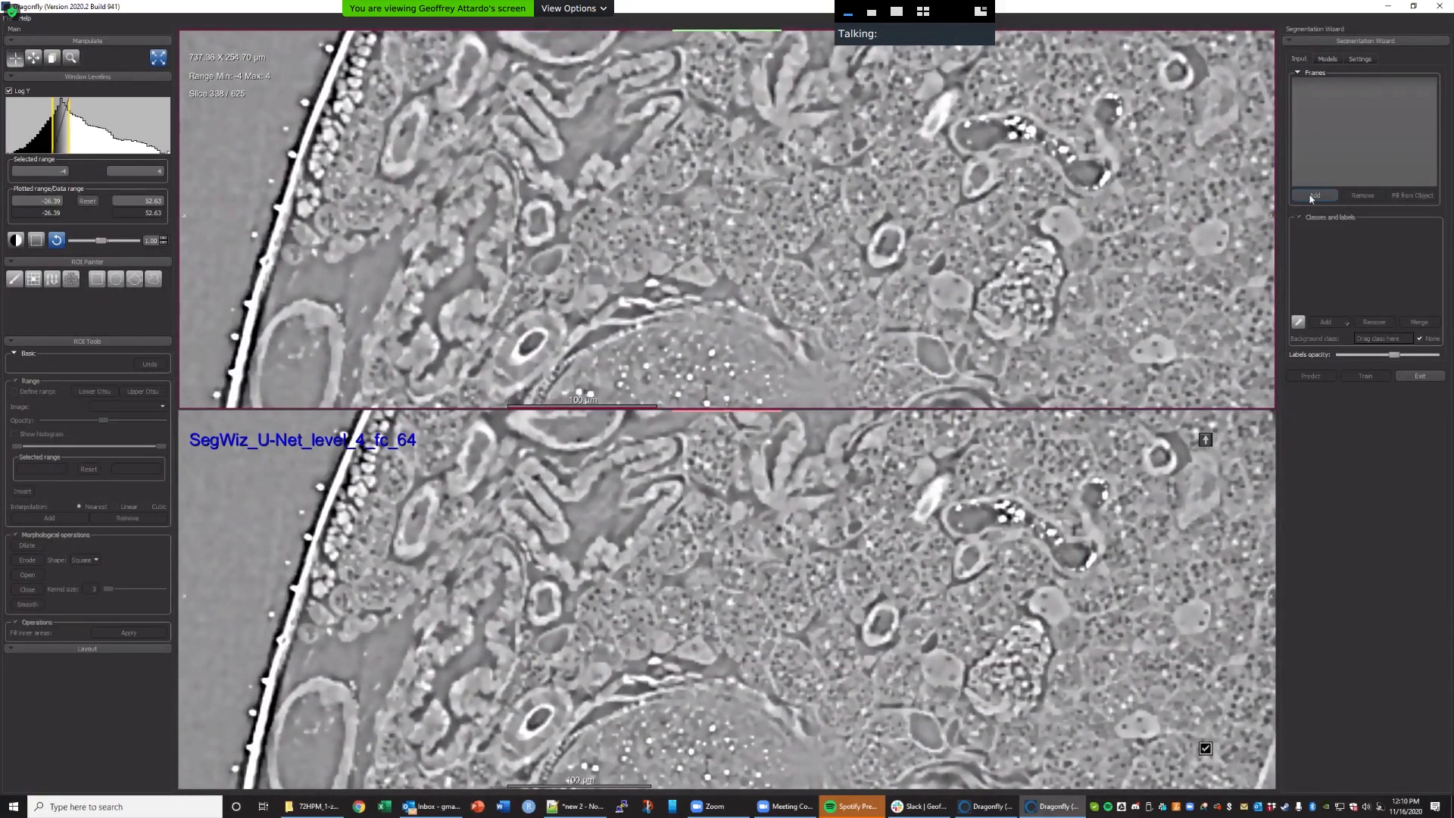
pyautogui.moveTo(708, 156); pyautogui.dragTo(714, 160, button='middle')
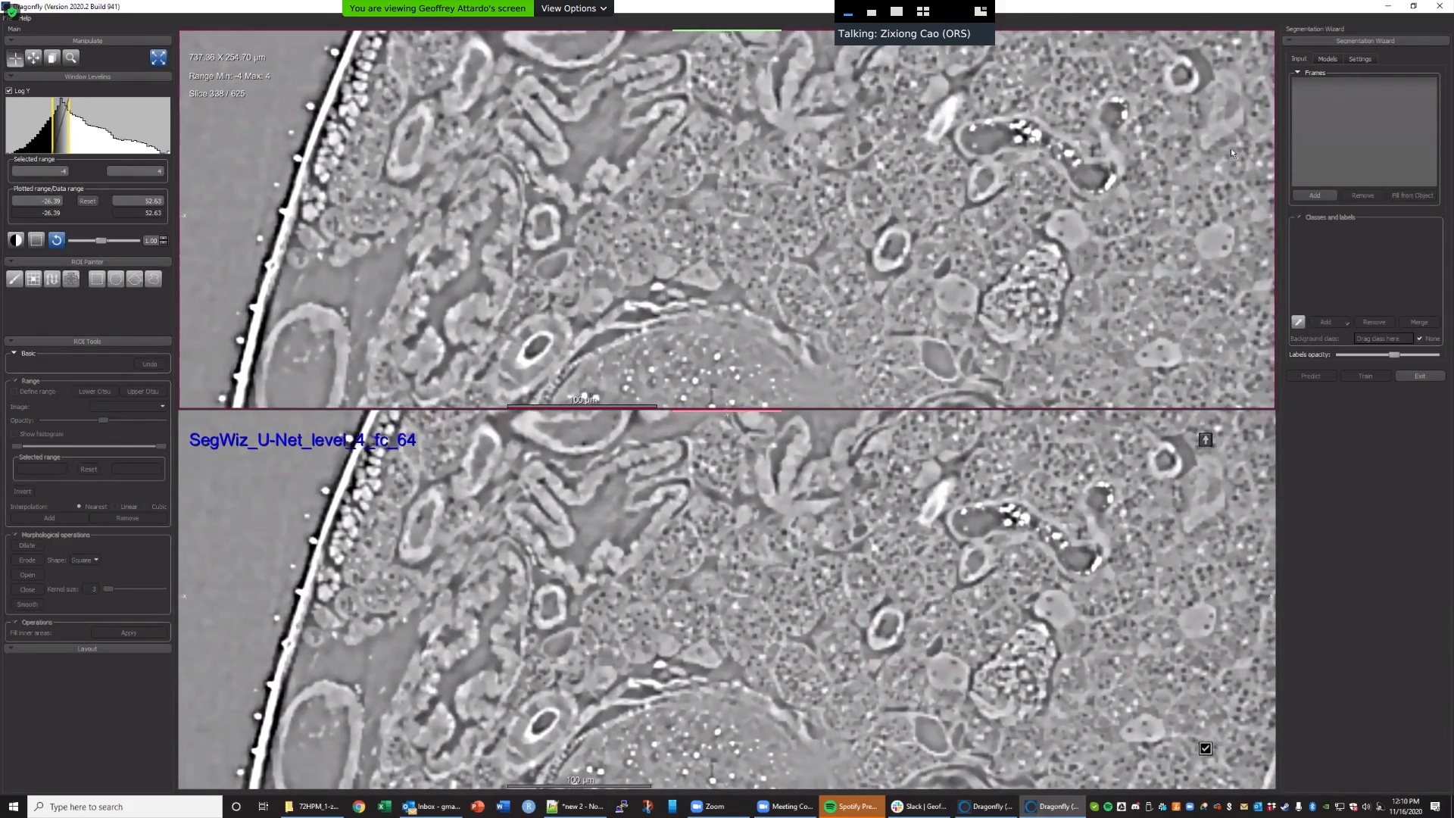
pyautogui.click(1311, 198)
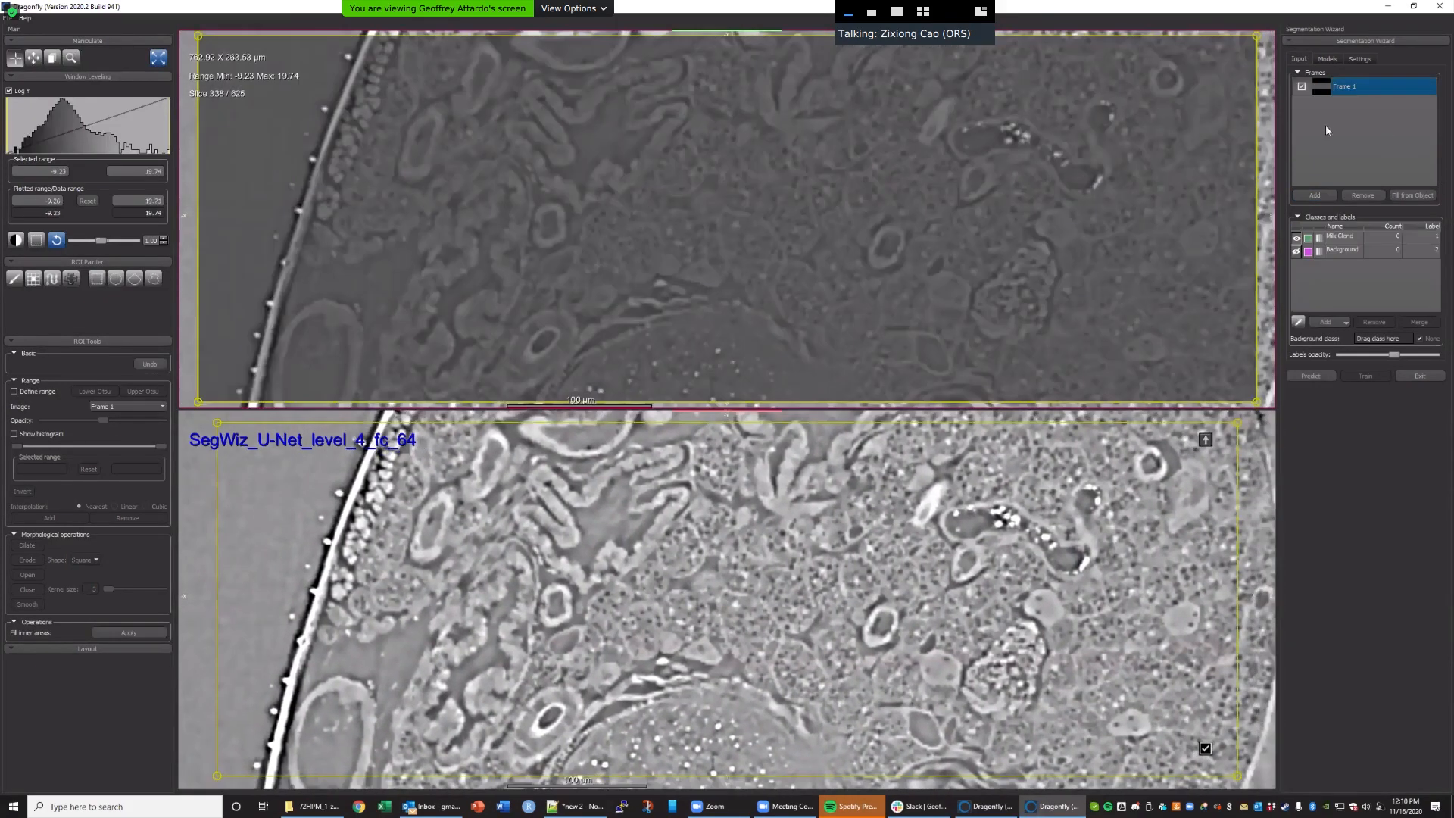
pyautogui.click(1427, 196)
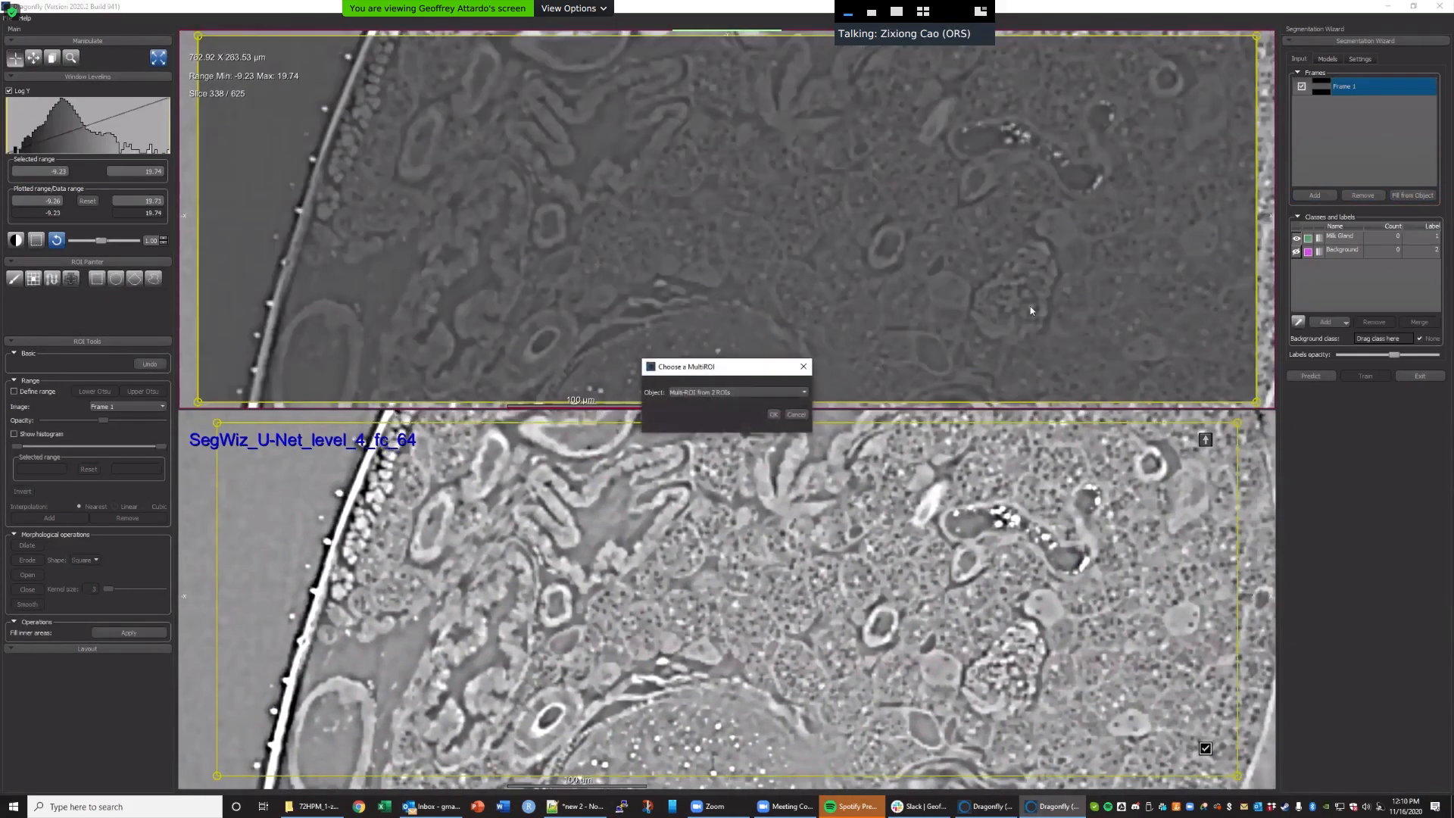
pyautogui.click(774, 415)
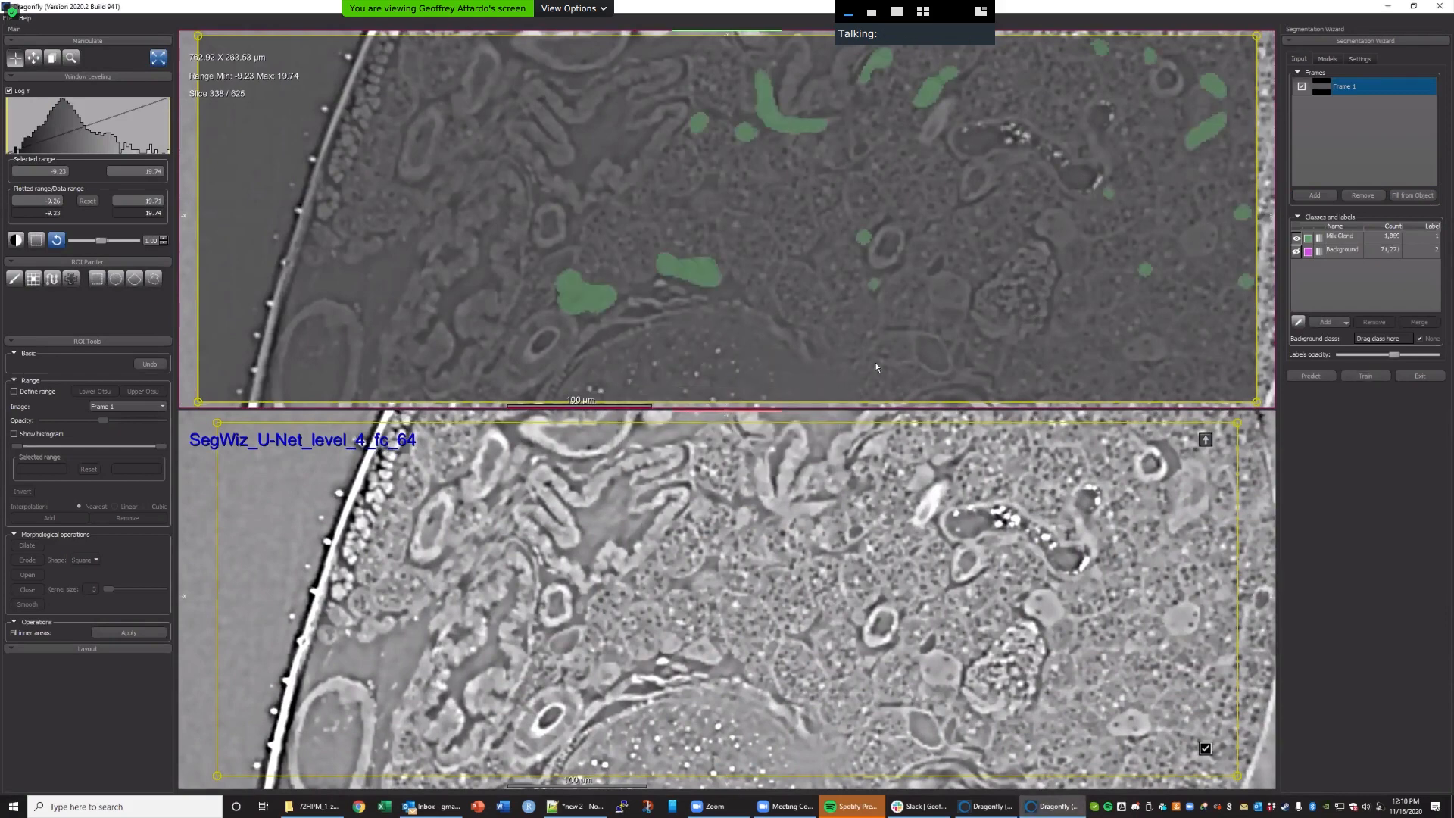
# Reduce the labels opacity and maximize the view showing the milk gland labels in Frame 1.
pyautogui.moveTo(1393, 354)
pyautogui.mouseDown()
pyautogui.moveTo(1283, 356)
pyautogui.moveTo(1399, 356)
pyautogui.moveTo(1290, 356)
pyautogui.moveTo(1398, 356)
pyautogui.moveTo(1289, 351)
pyautogui.moveTo(1378, 351)
pyautogui.moveTo(1317, 343)
pyautogui.moveTo(1430, 353)
pyautogui.moveTo(1325, 353)
pyautogui.moveTo(1373, 341)
pyautogui.mouseUp()
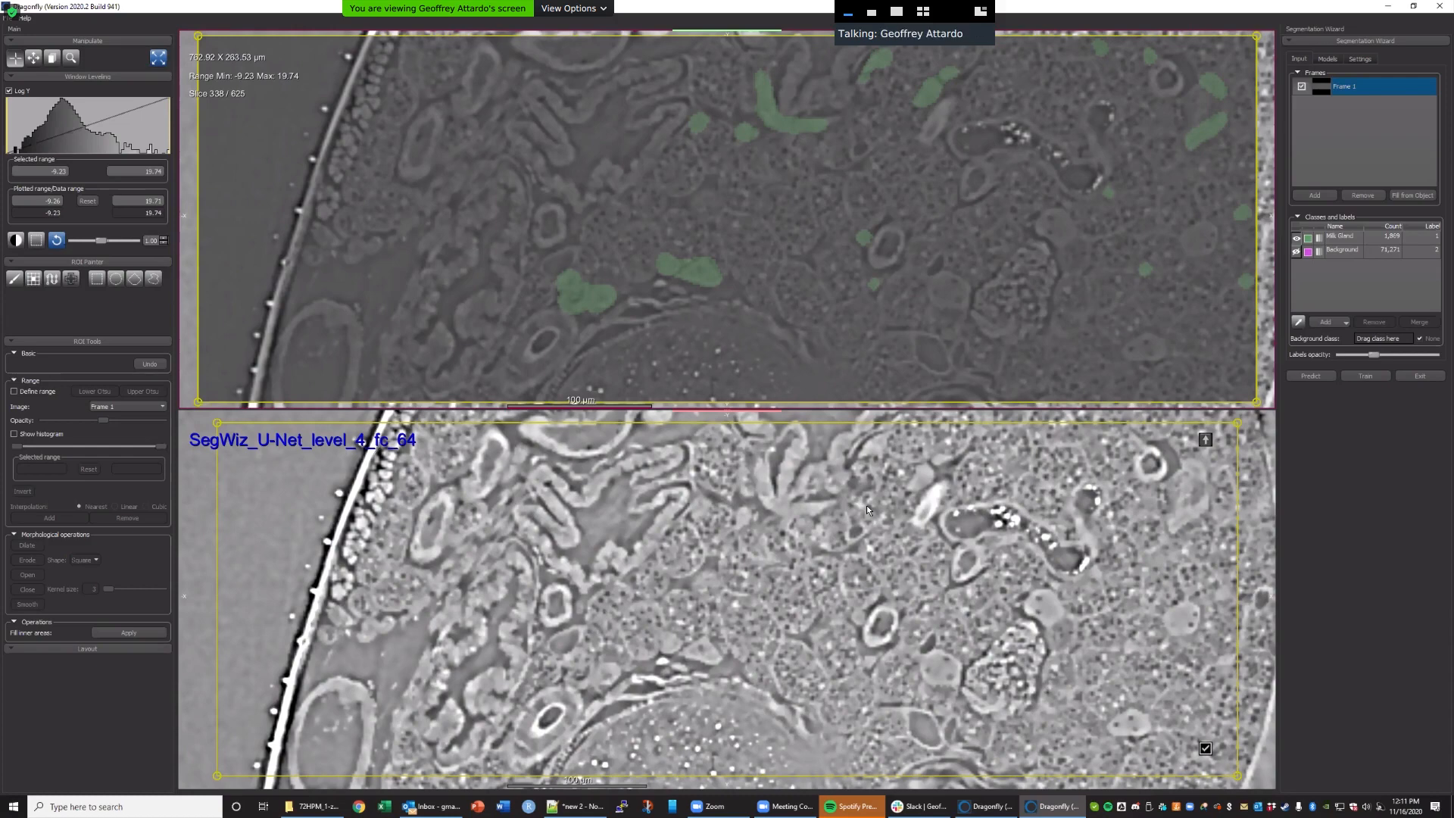
pyautogui.doubleClick(1112, 222)
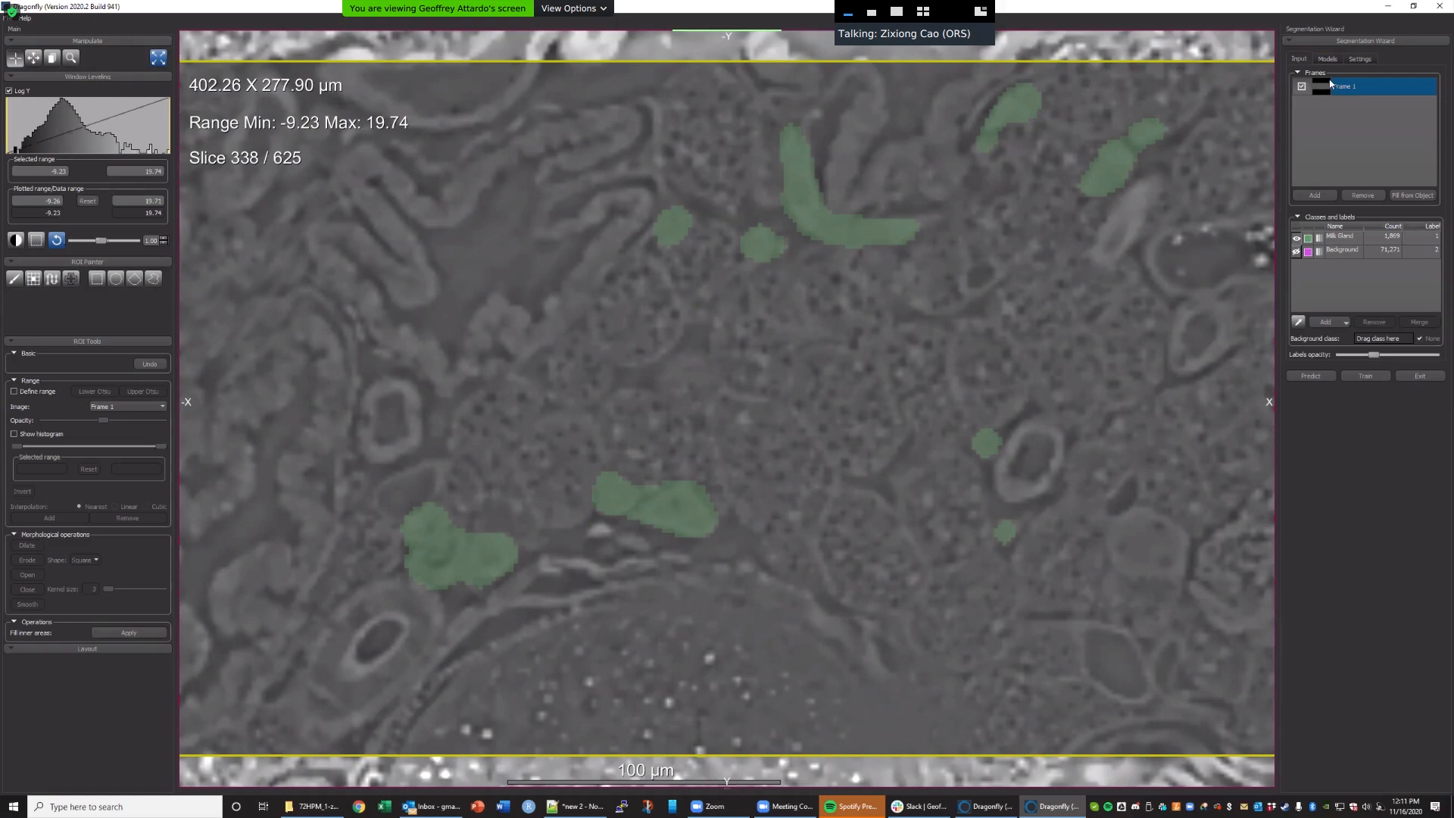
# Exit the Segmentation Wizard and select its session entry below the multi-ROI in the object list.
pyautogui.click(1421, 376)
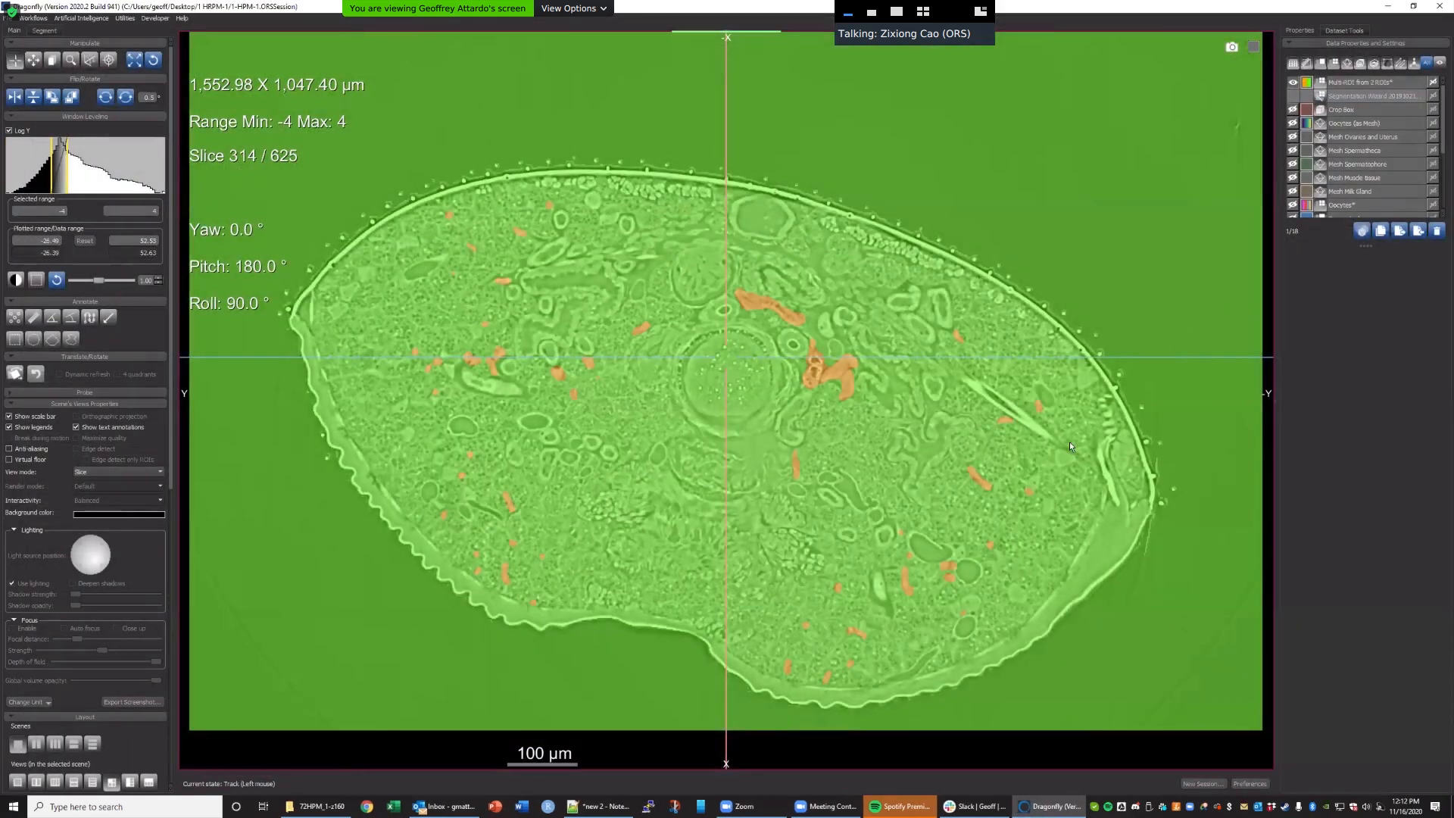
pyautogui.click(1416, 83)
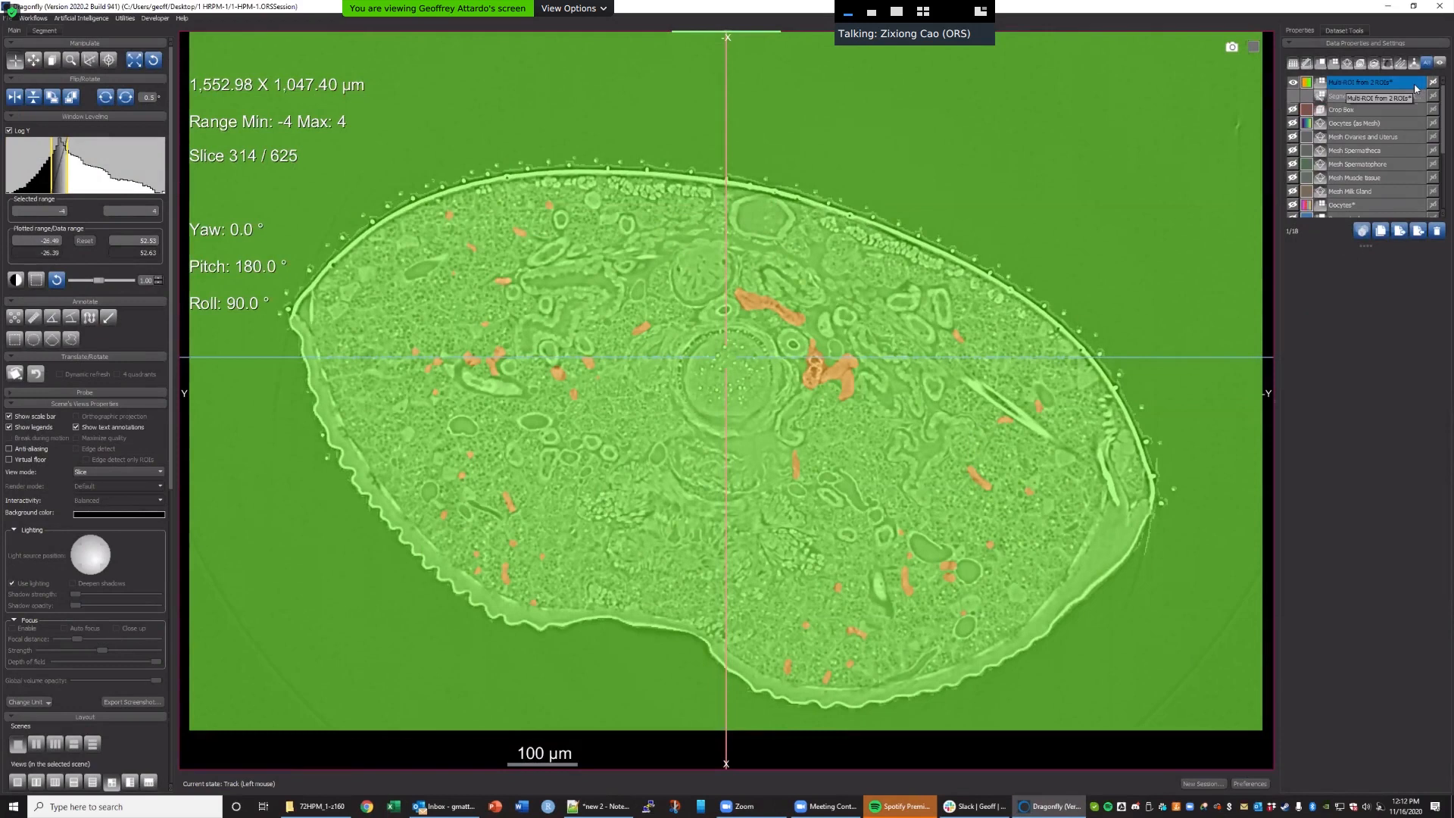
pyautogui.click(1383, 97)
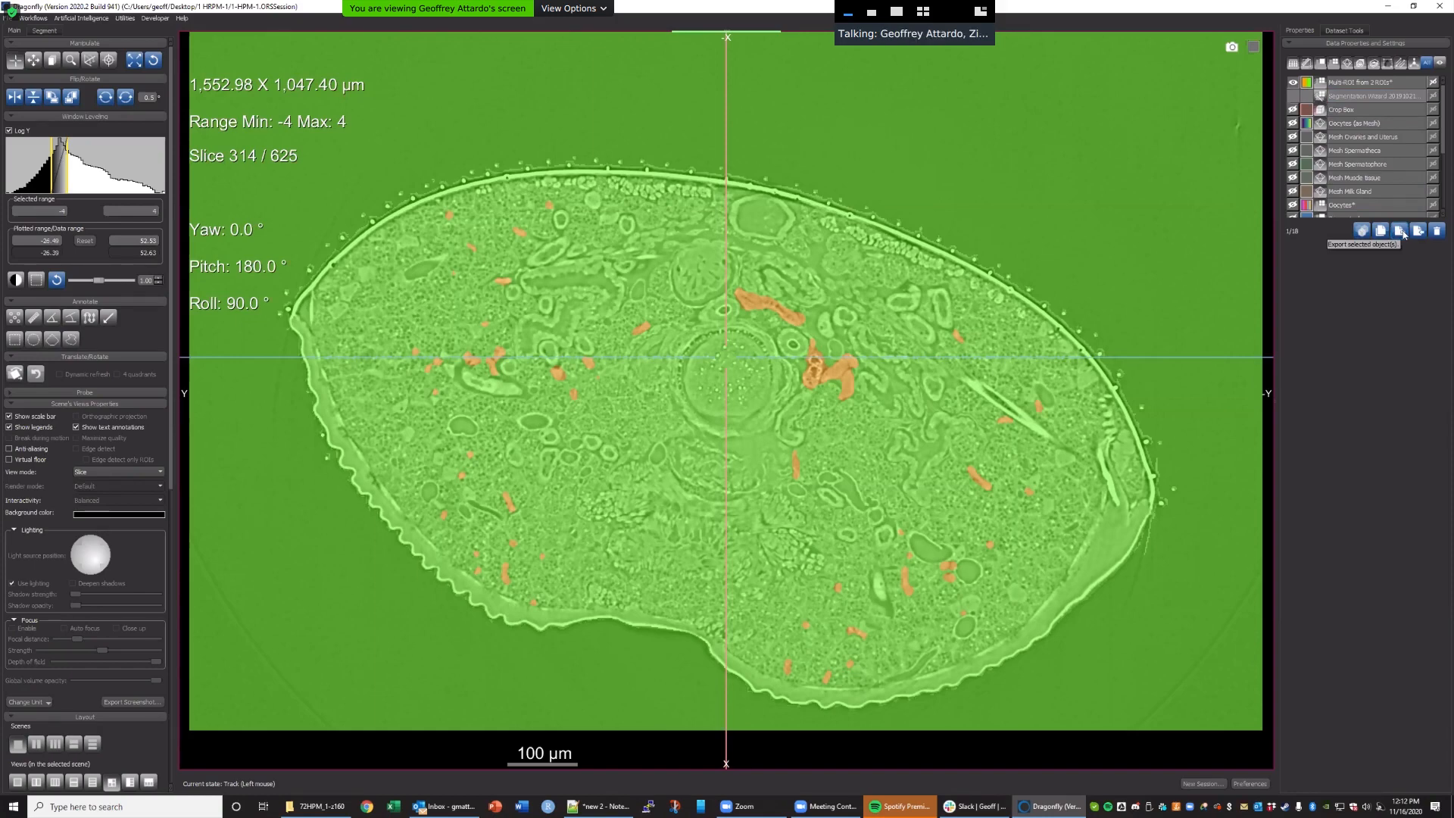
# Show the Spermatheca ROI around the central structures and hide the Multi-ROI from 2 ROIs overlay.
pyautogui.scroll(-3, 1356, 167)
pyautogui.click(1356, 168)
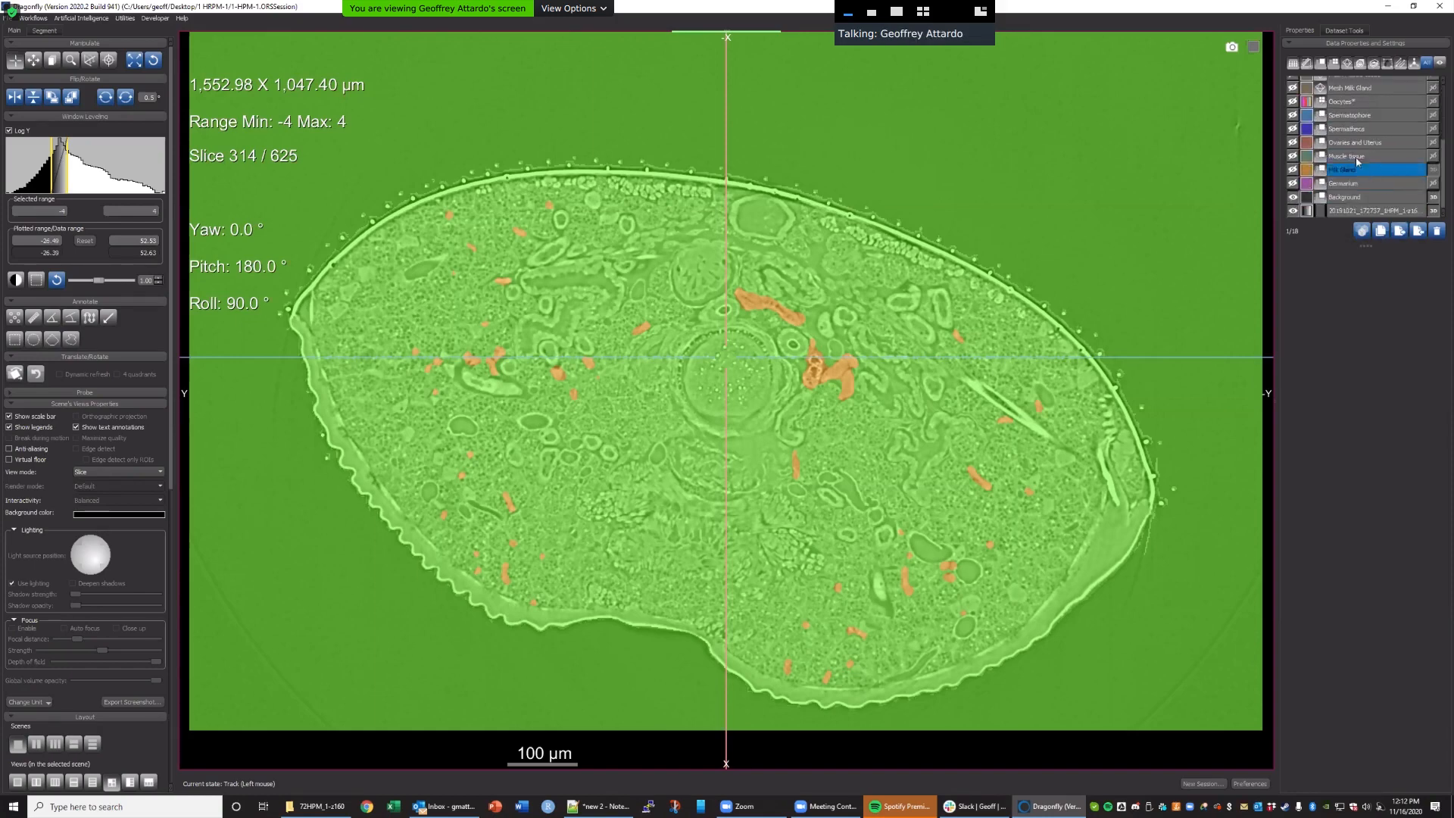
pyautogui.click(1292, 130)
pyautogui.click(1292, 130)
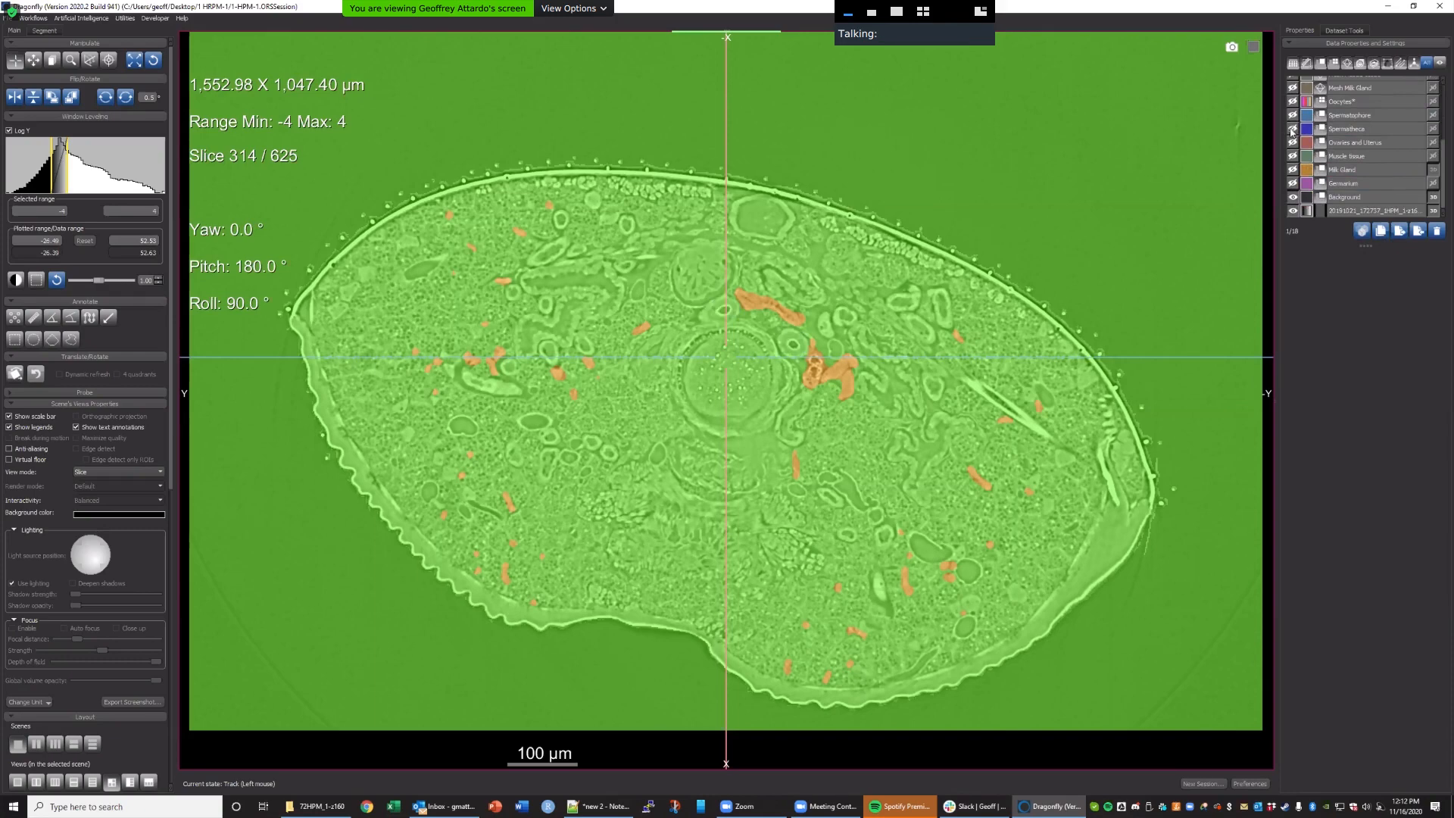
pyautogui.click(1292, 130)
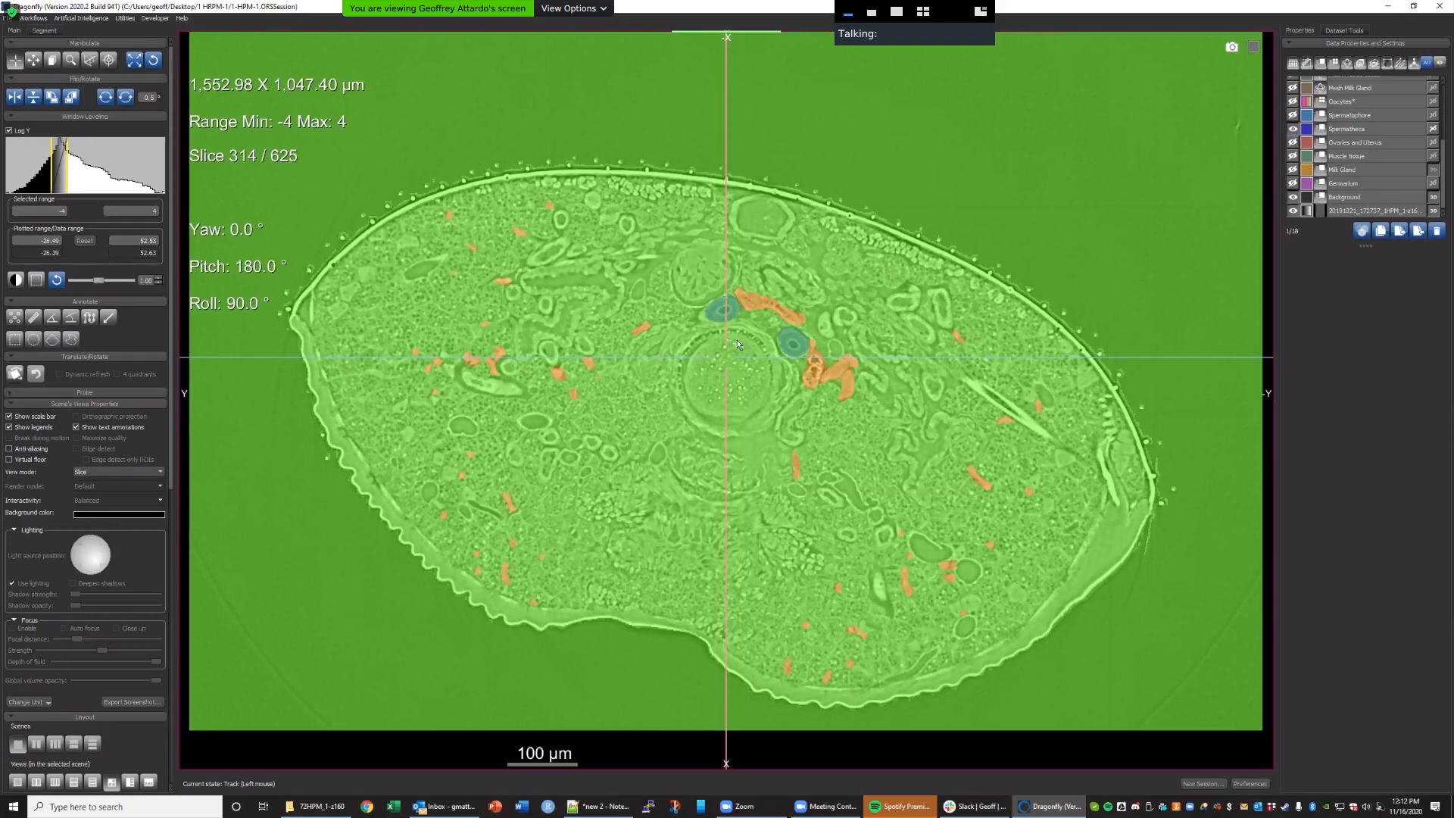
pyautogui.moveTo(736, 340); pyautogui.dragTo(814, 816, button='right')
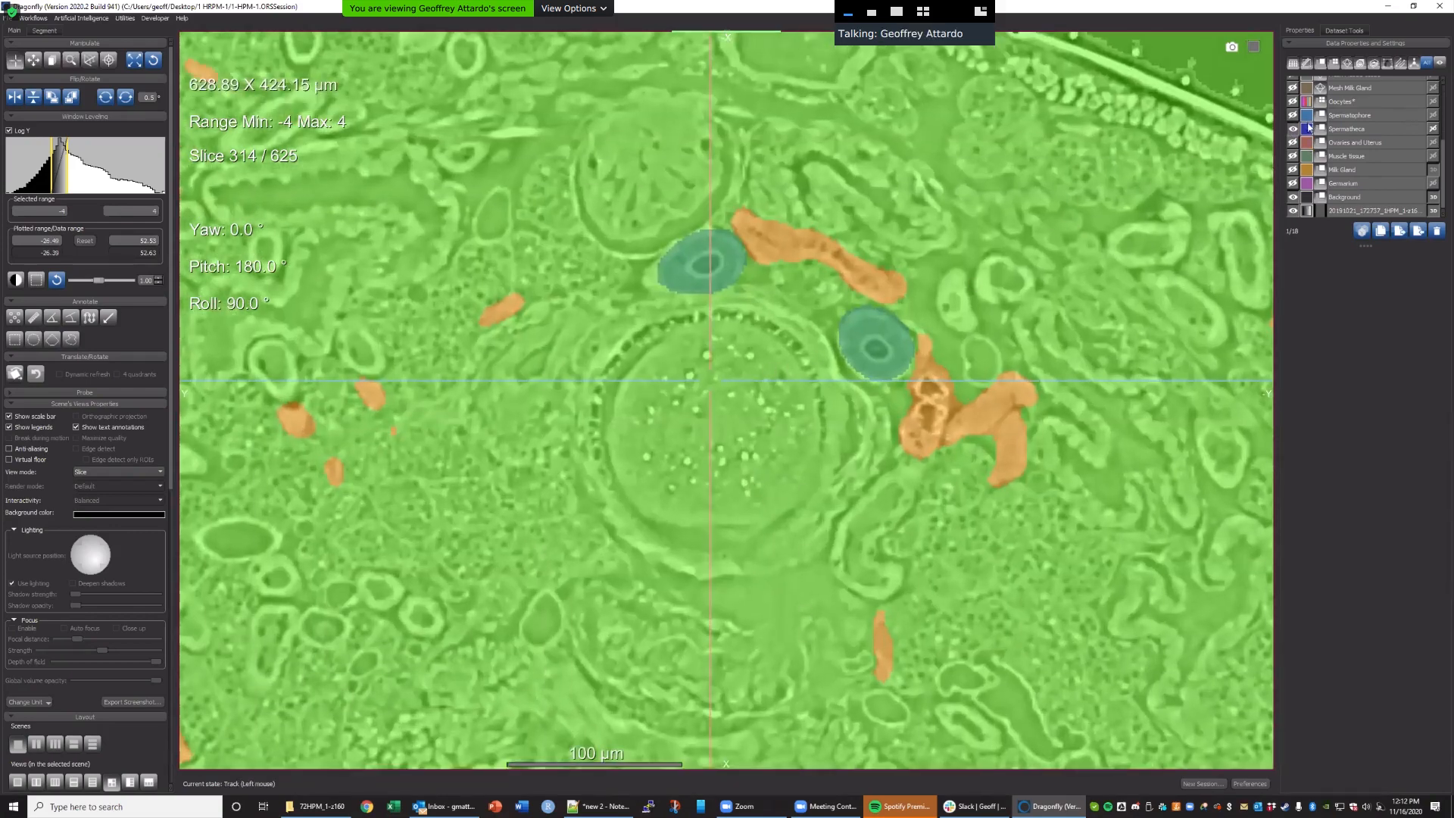
pyautogui.scroll(3, 1307, 123)
pyautogui.click(1293, 96)
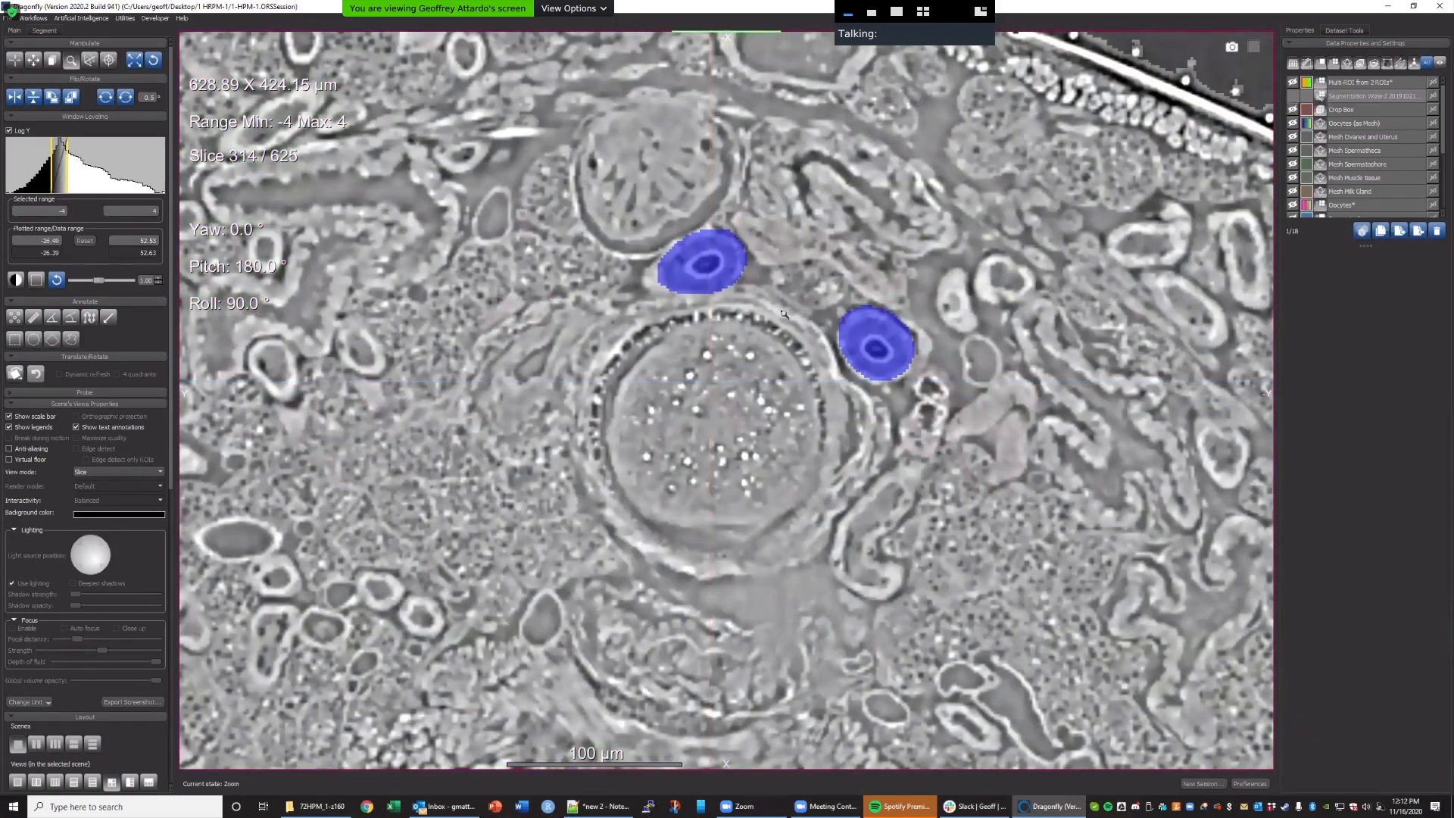
# Examine the Spermatheca labels slice by slice through the volume, checking how the labelled ducts and chambers are marked.
pyautogui.moveTo(784, 315); pyautogui.dragTo(804, 407, button='right')
pyautogui.scroll(-9, 824, 356)
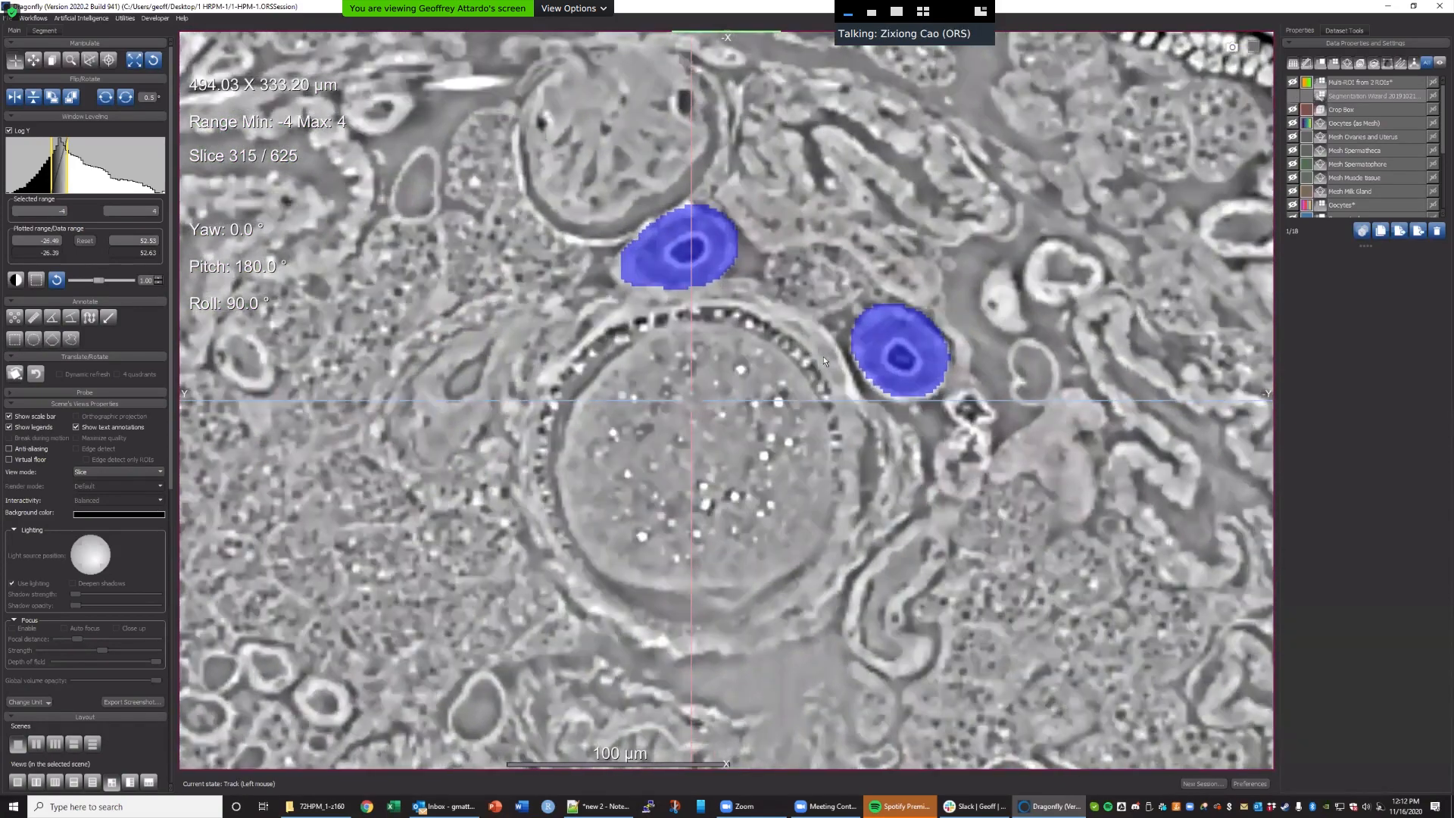
pyautogui.scroll(-20, 824, 361)
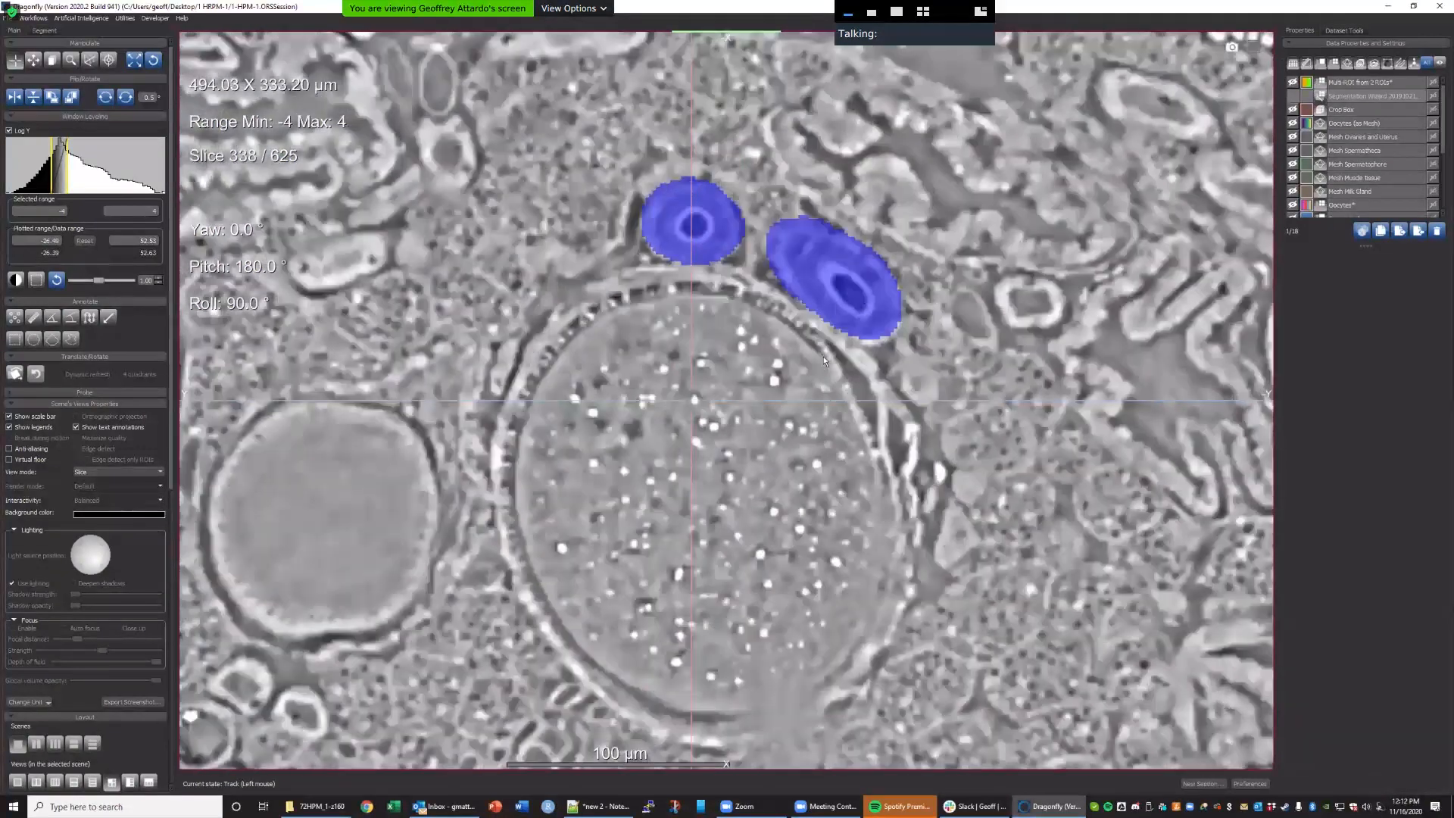
pyautogui.scroll(-19, 824, 361)
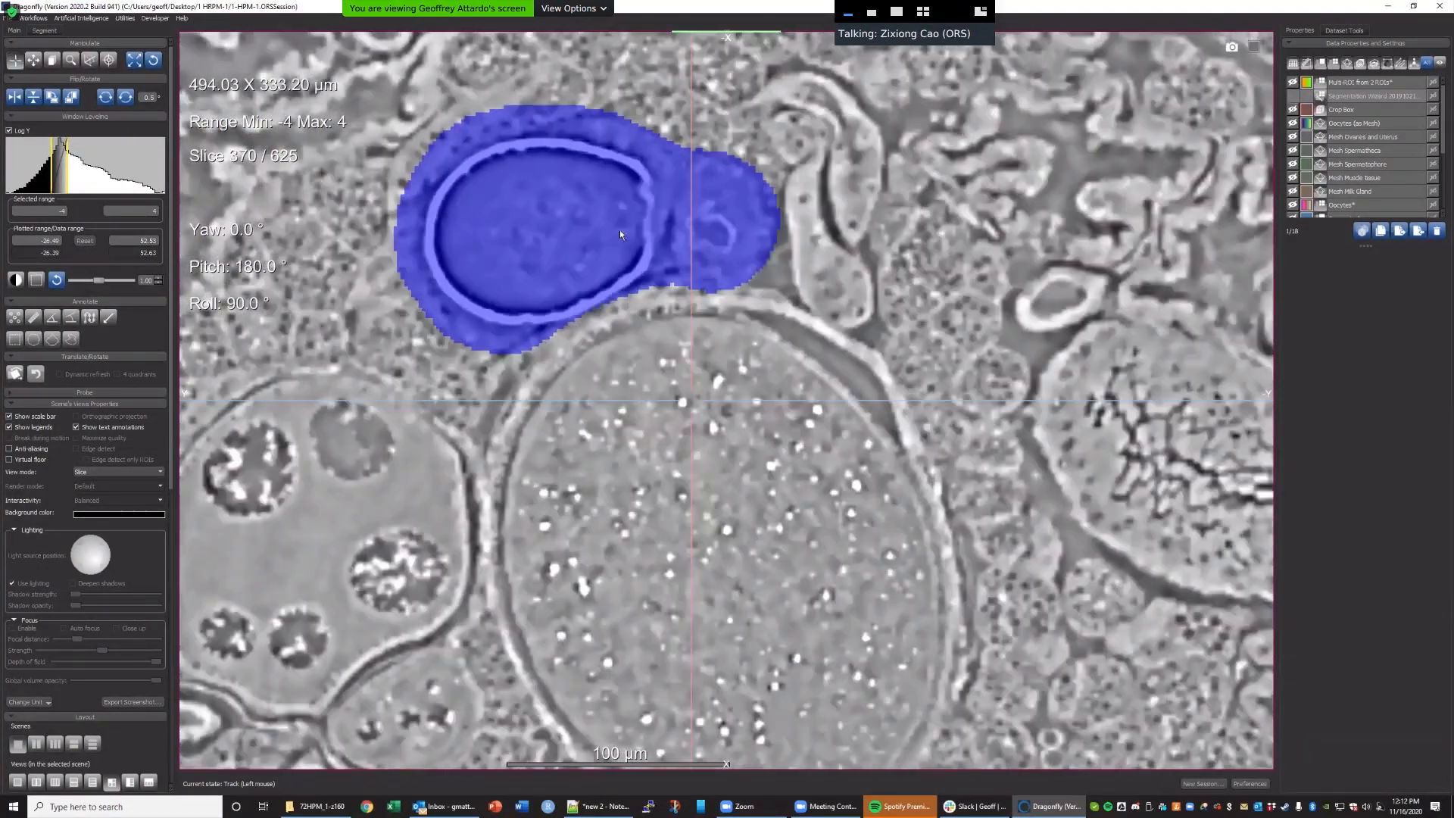
pyautogui.scroll(7, 467, 199)
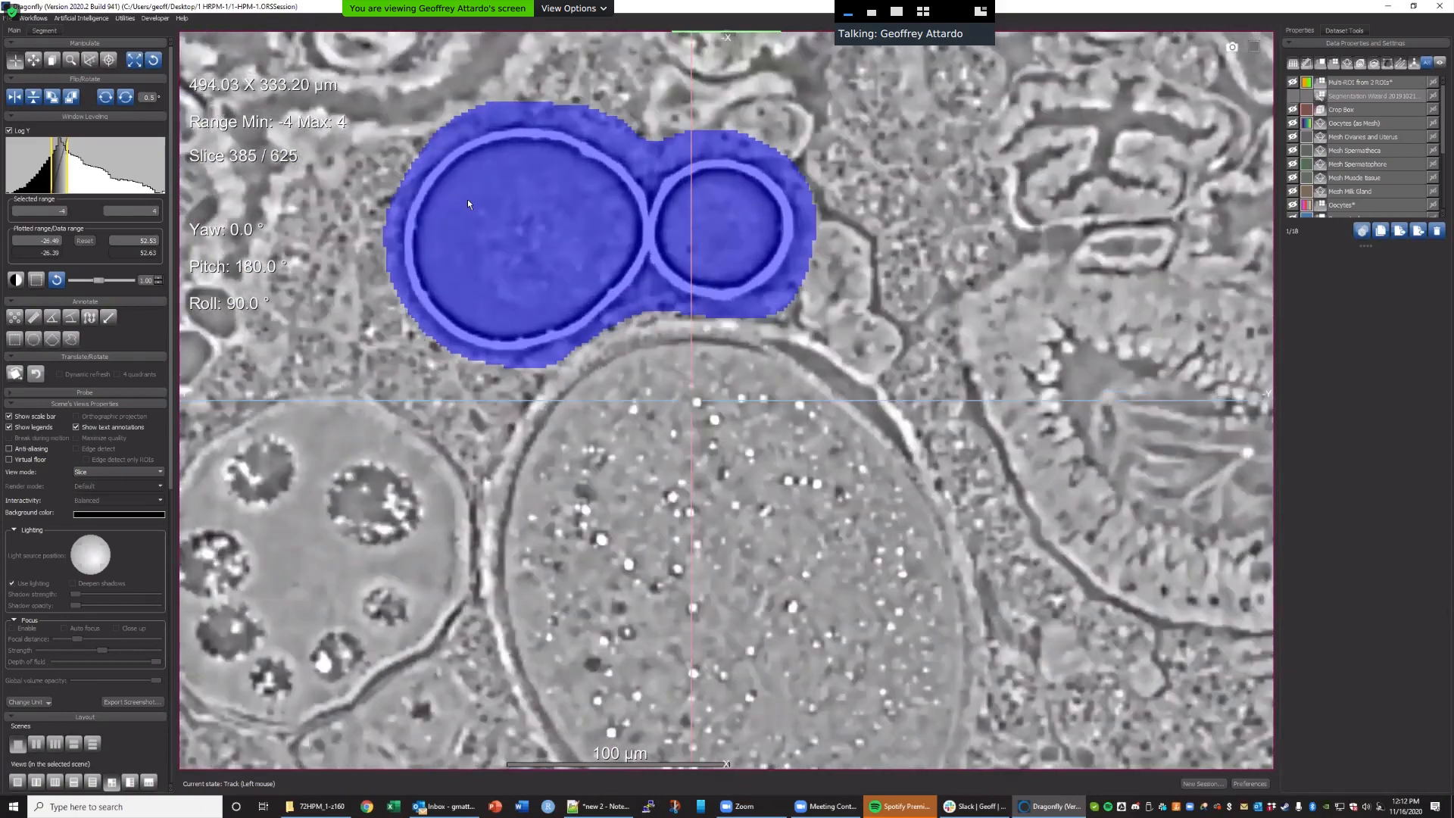
pyautogui.scroll(15, 480, 202)
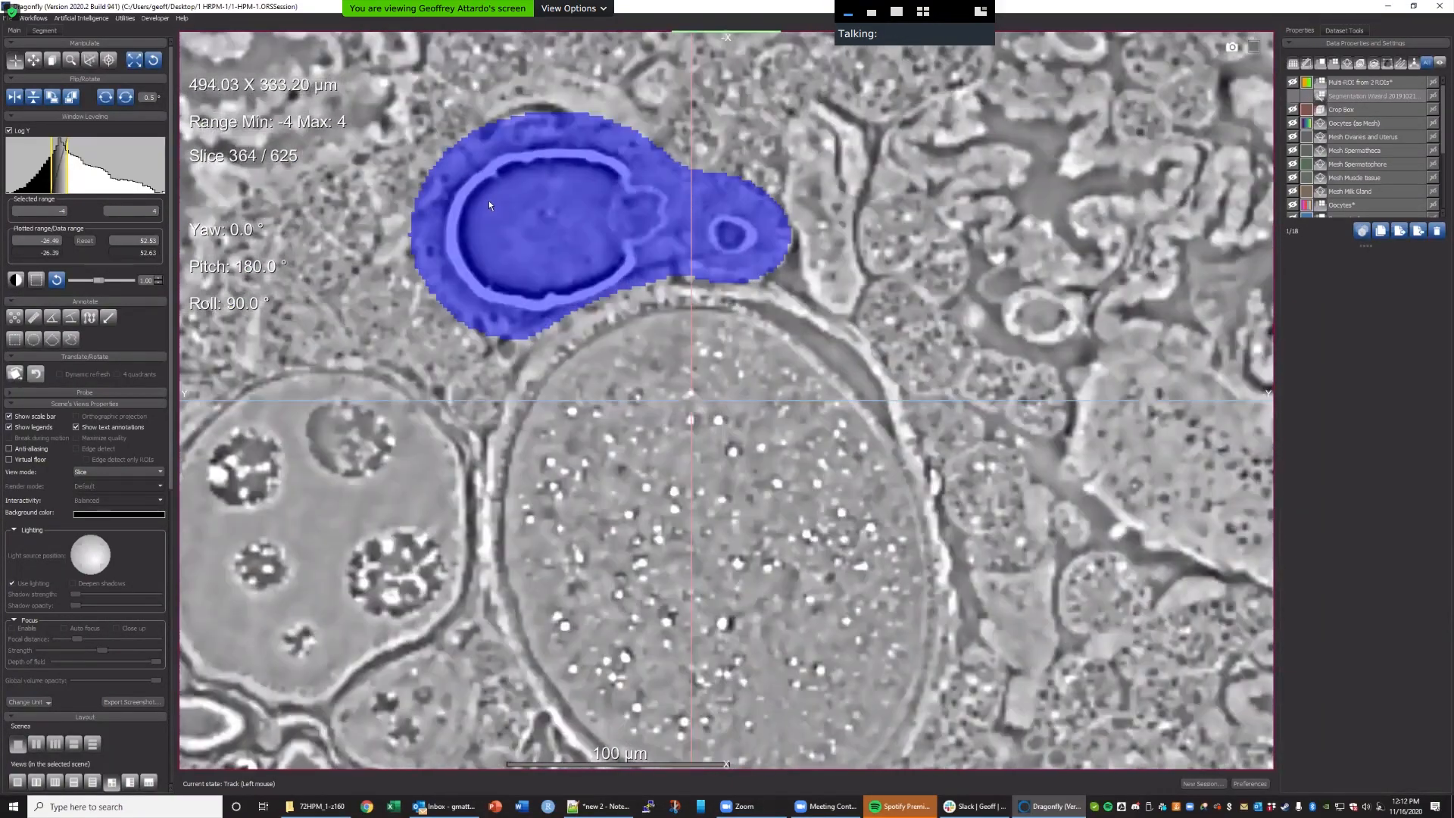
pyautogui.scroll(20, 500, 201)
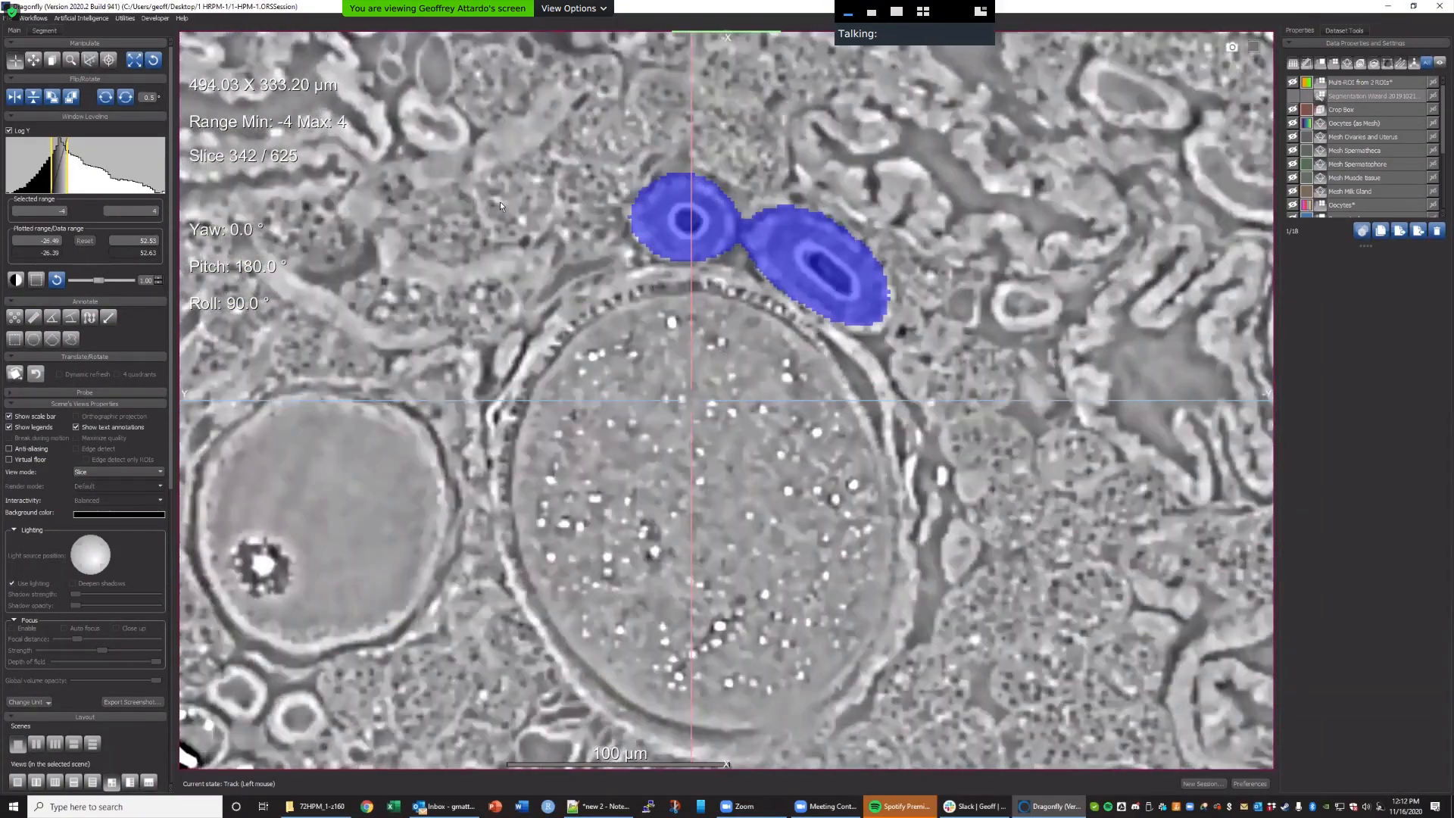
pyautogui.scroll(20, 500, 201)
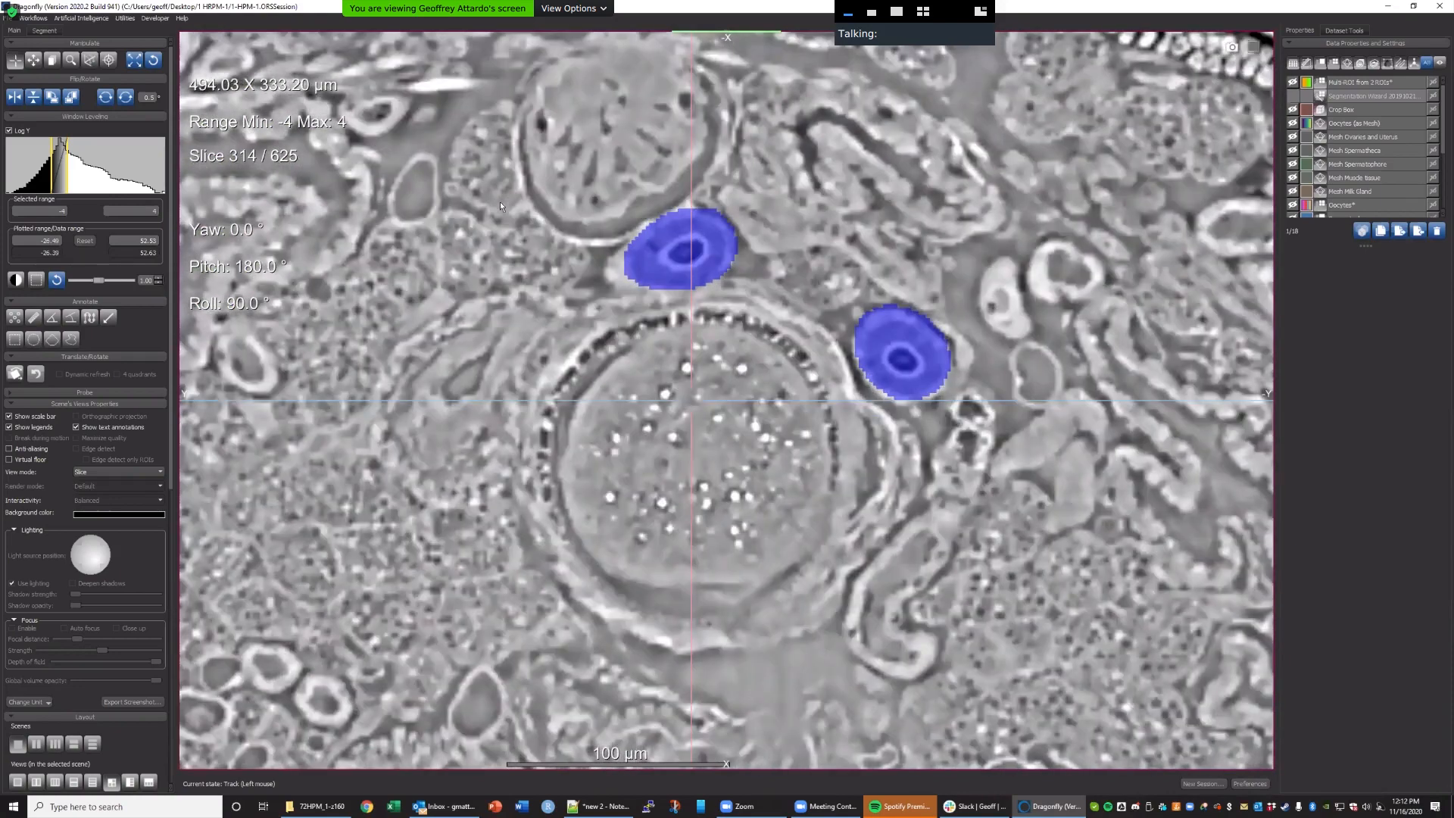
pyautogui.scroll(20, 500, 202)
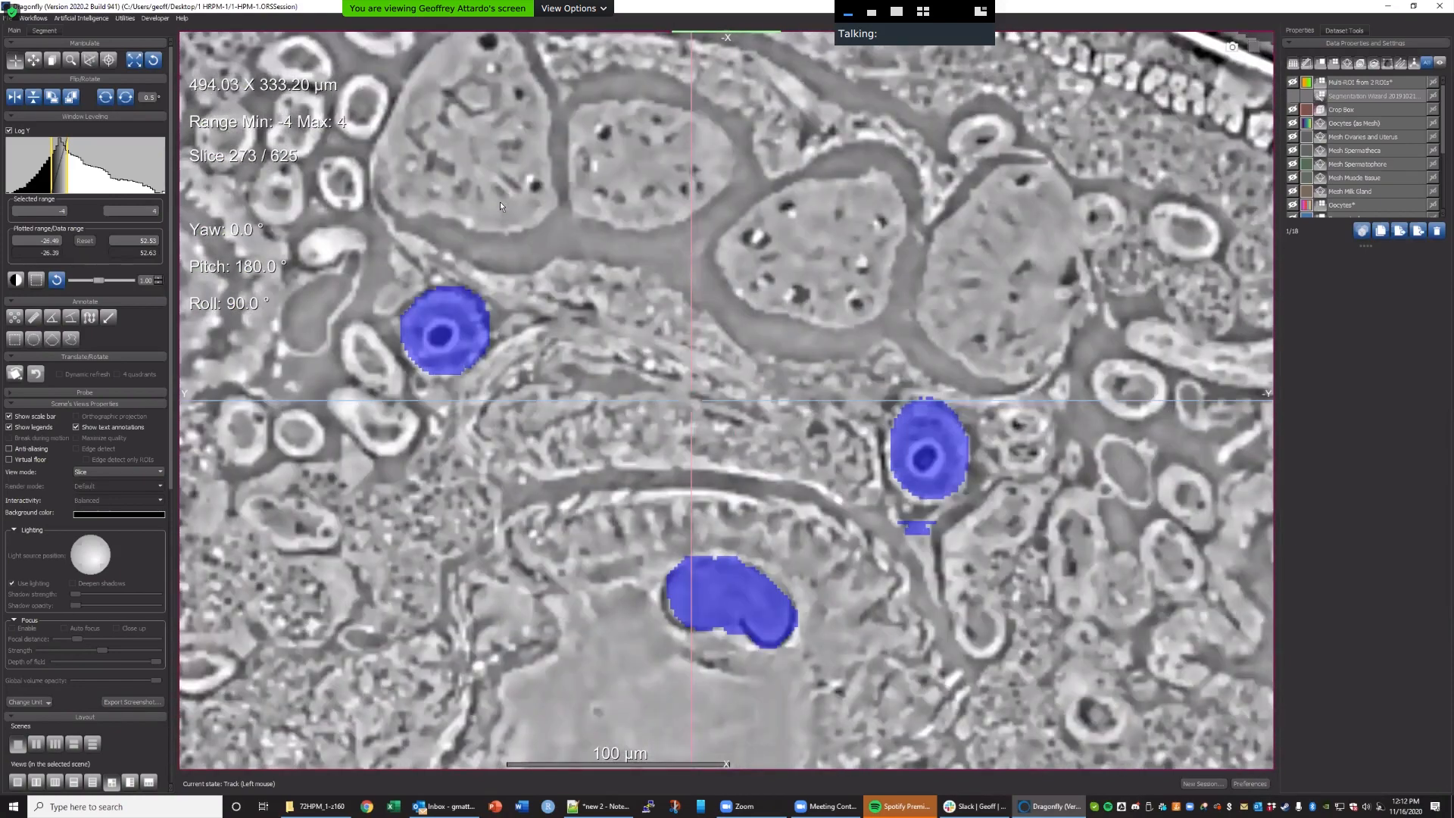
pyautogui.scroll(20, 500, 205)
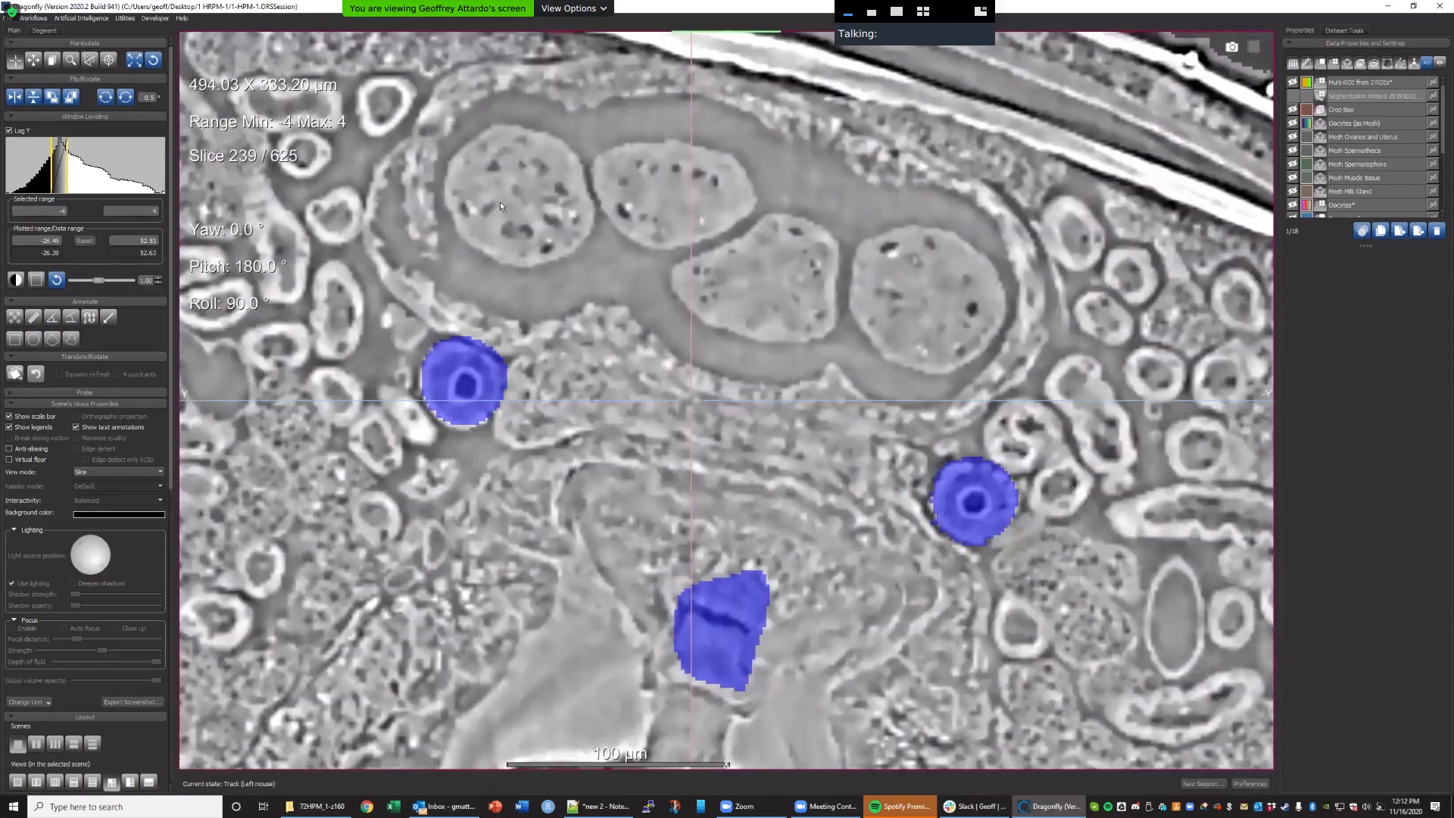
pyautogui.scroll(20, 500, 205)
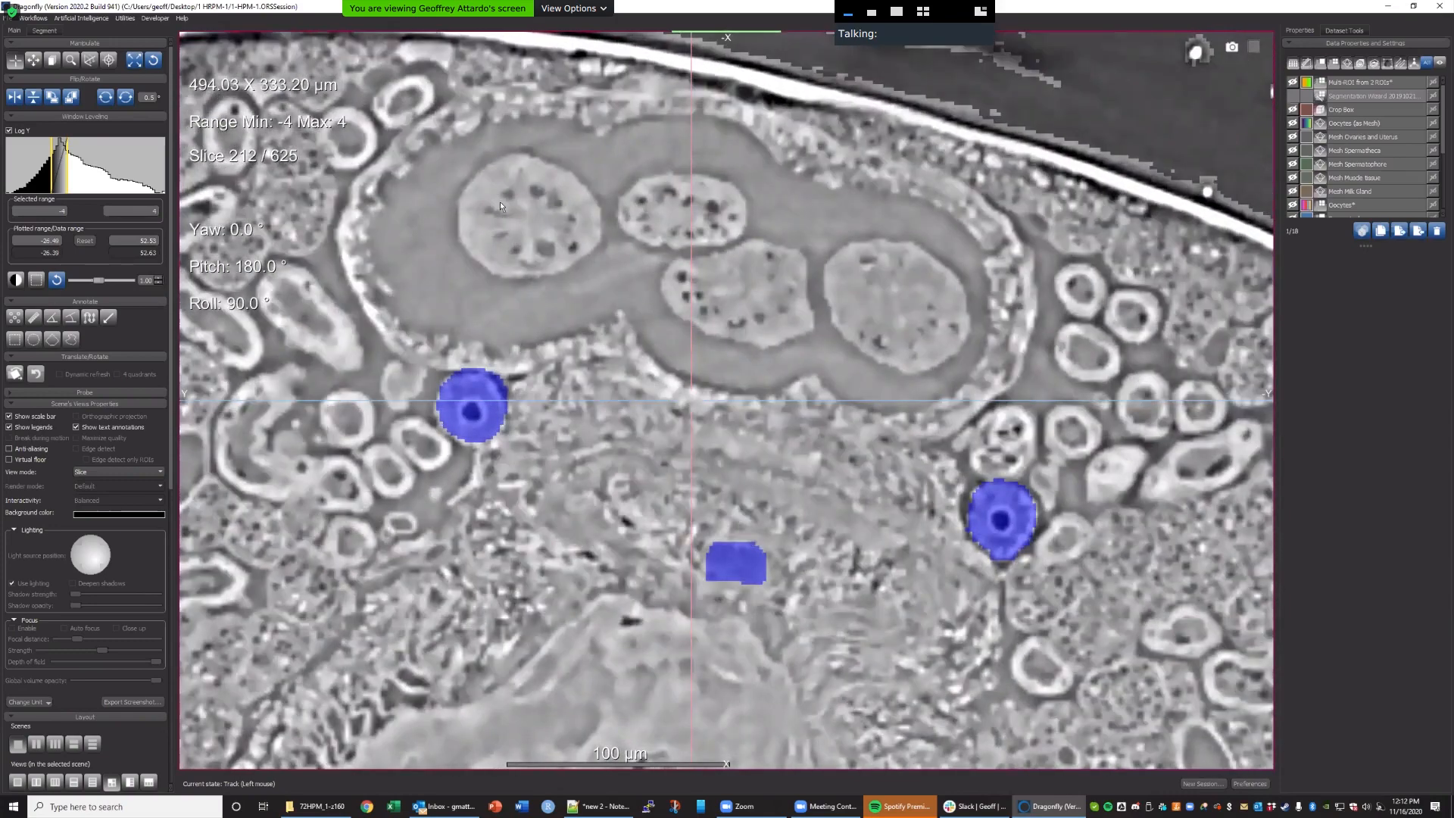
pyautogui.scroll(20, 500, 206)
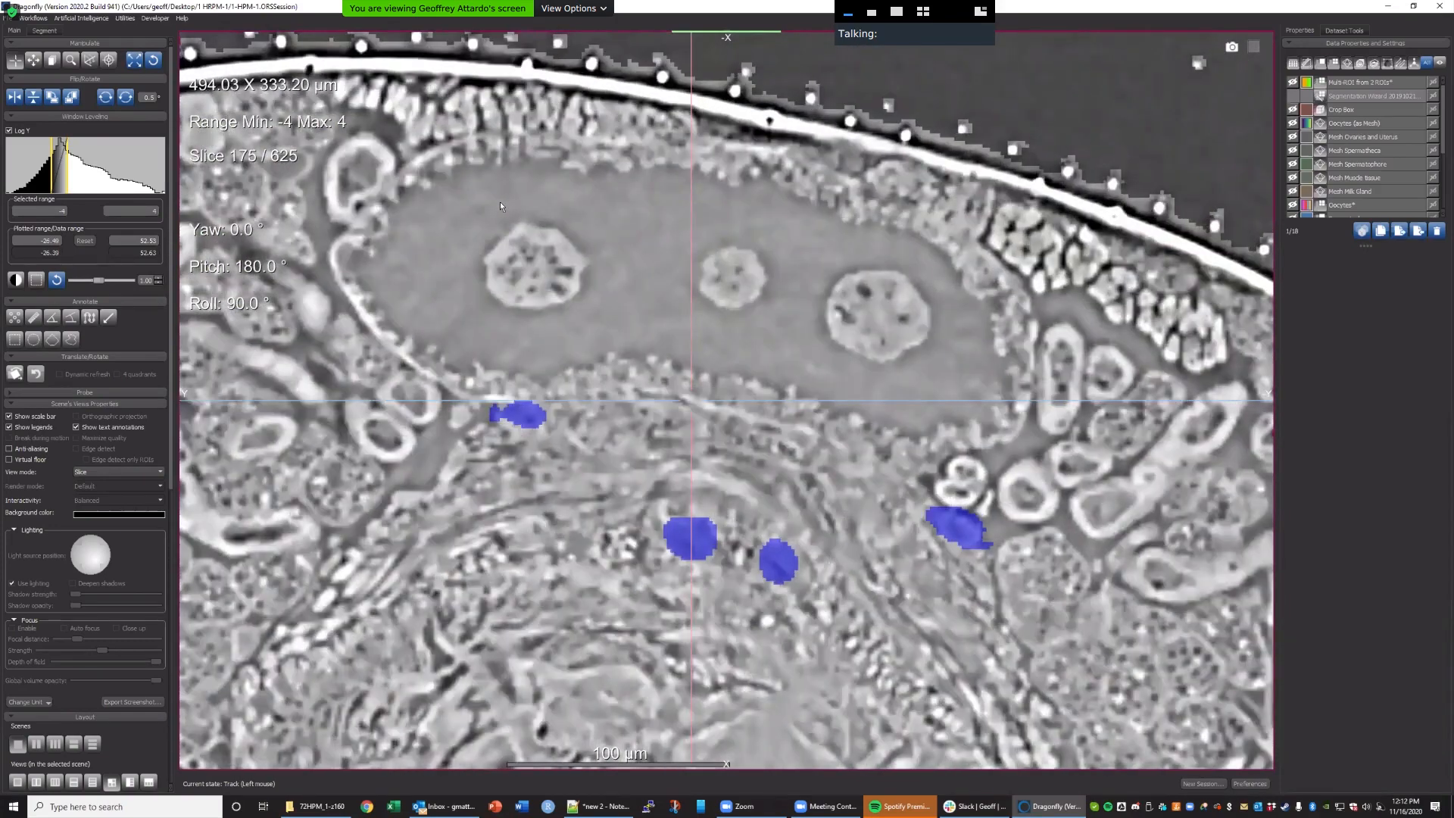
pyautogui.scroll(-20, 500, 205)
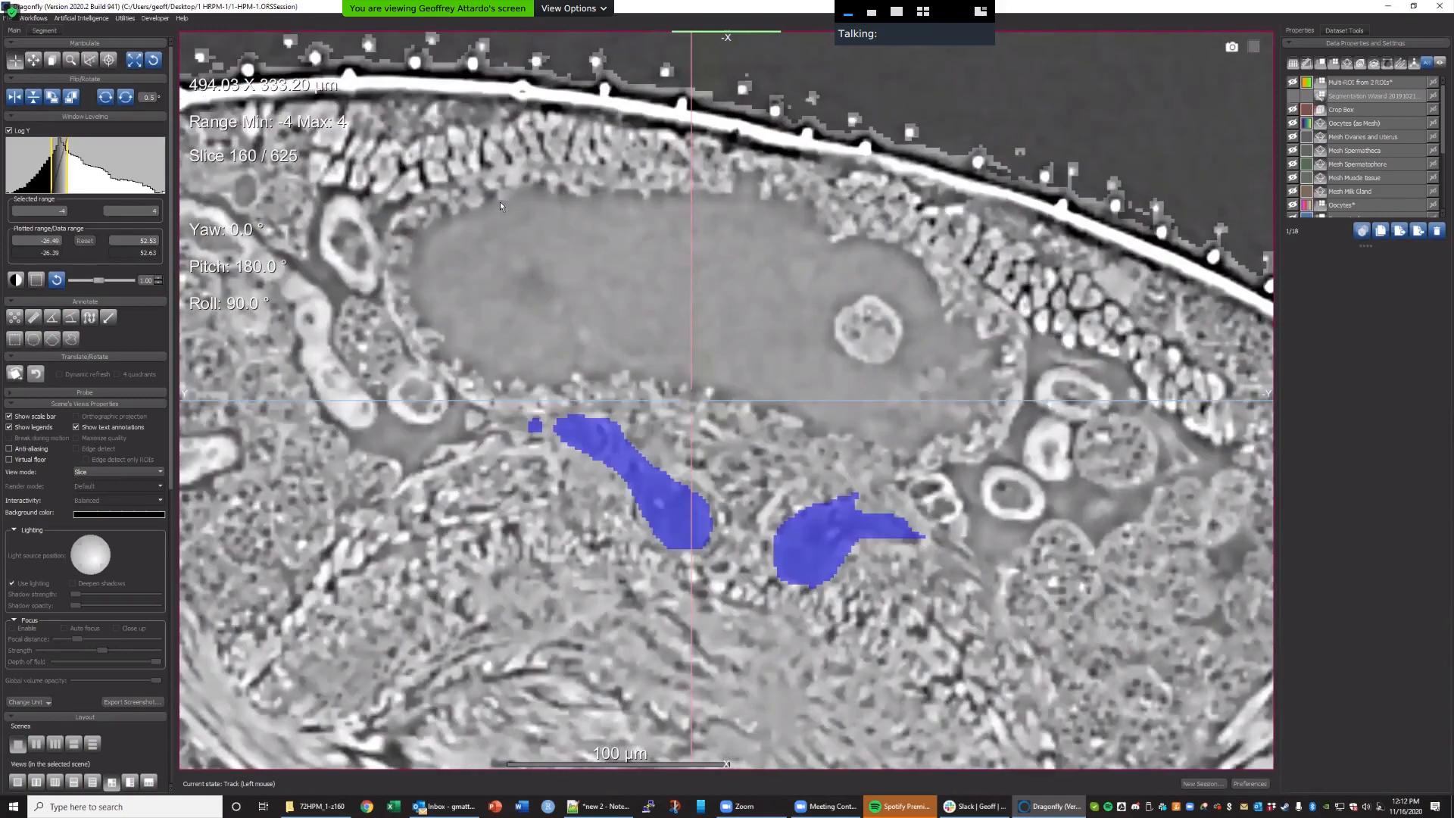
pyautogui.scroll(-20, 500, 201)
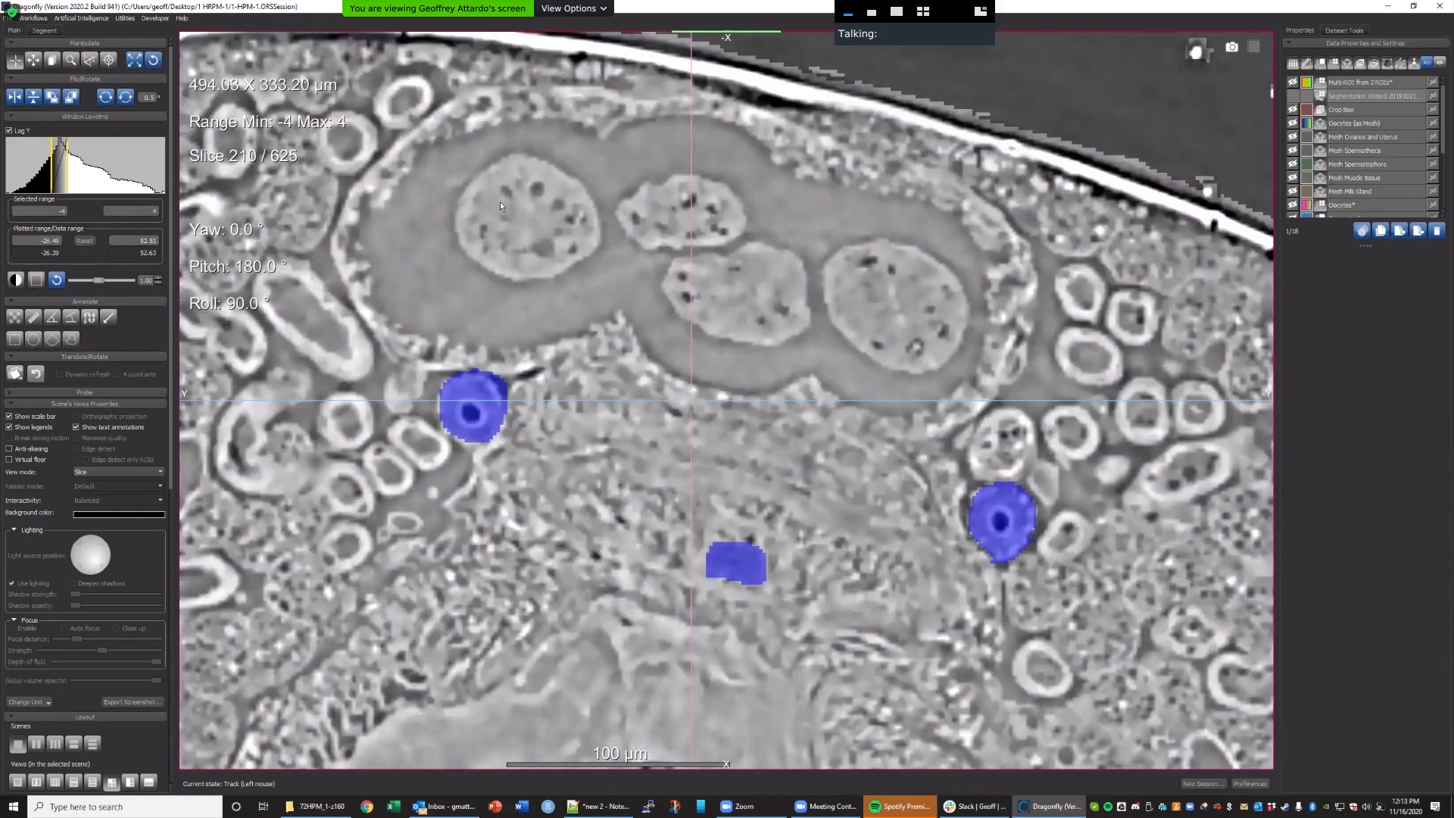
pyautogui.scroll(-20, 500, 201)
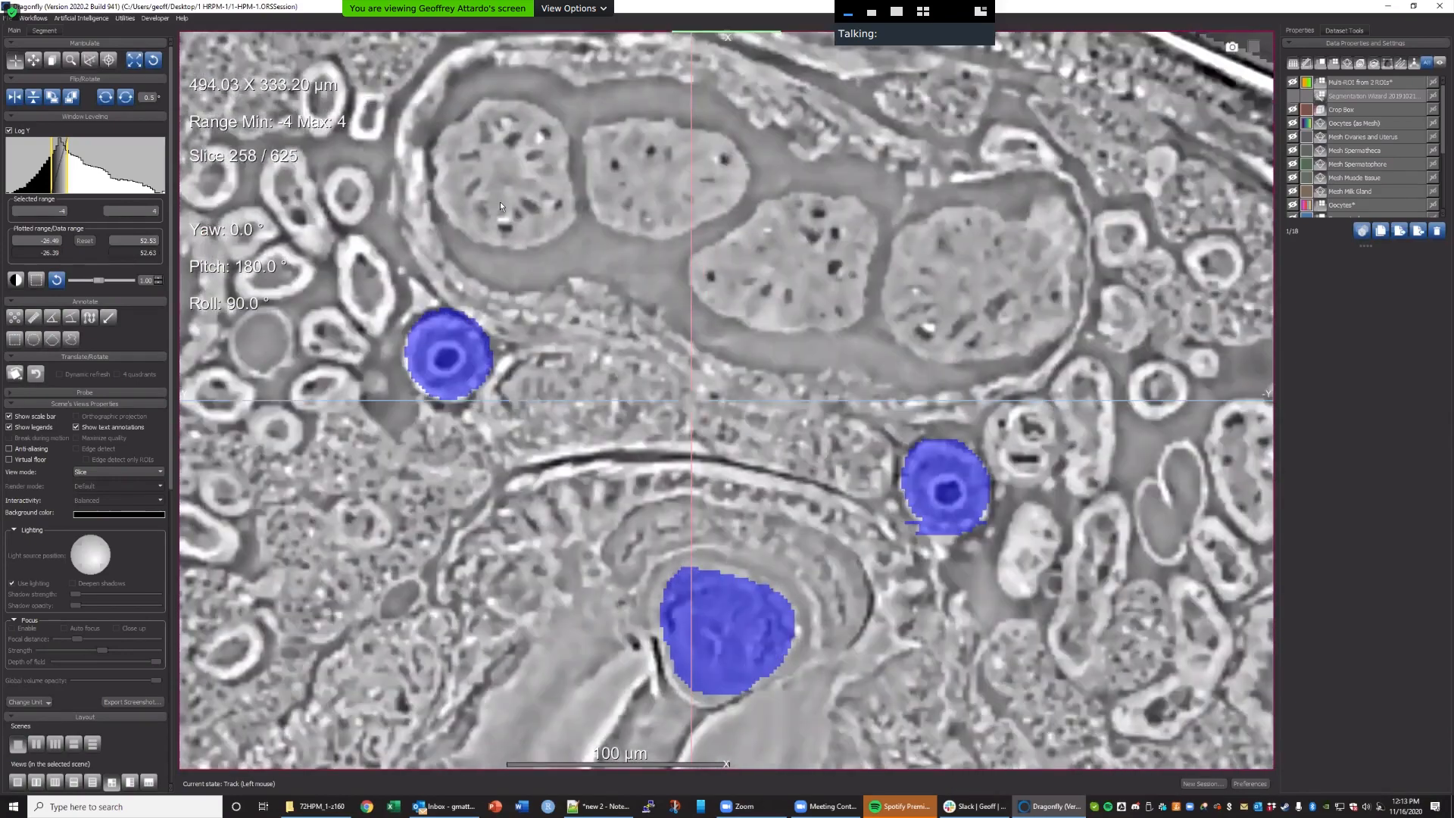
pyautogui.scroll(-20, 500, 202)
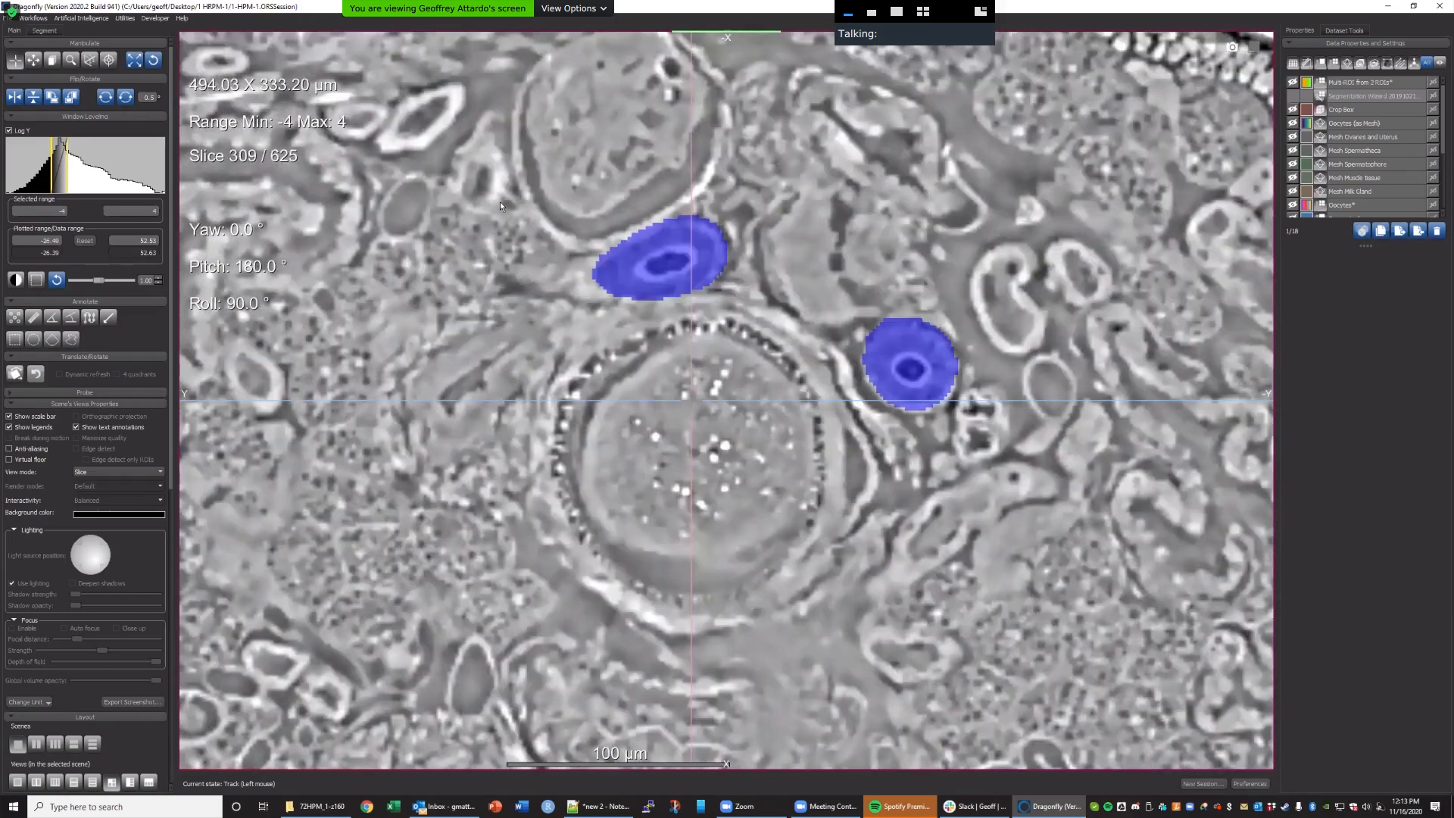
pyautogui.scroll(-3, 1290, 111)
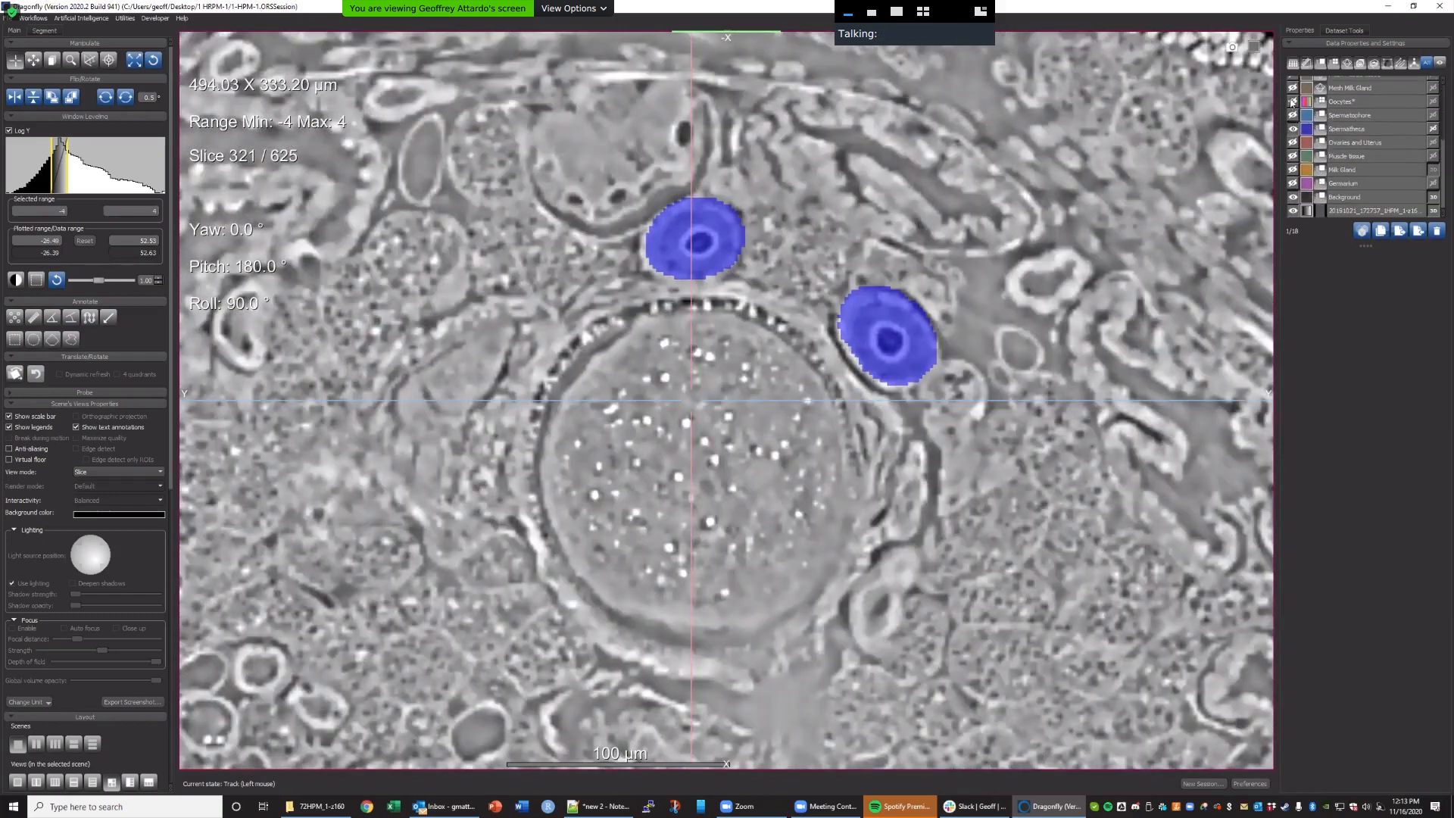
# Show the Oocytes ROI and examine its differently coloured labels slice by slice alongside the Spermatheca.
pyautogui.click(1293, 102)
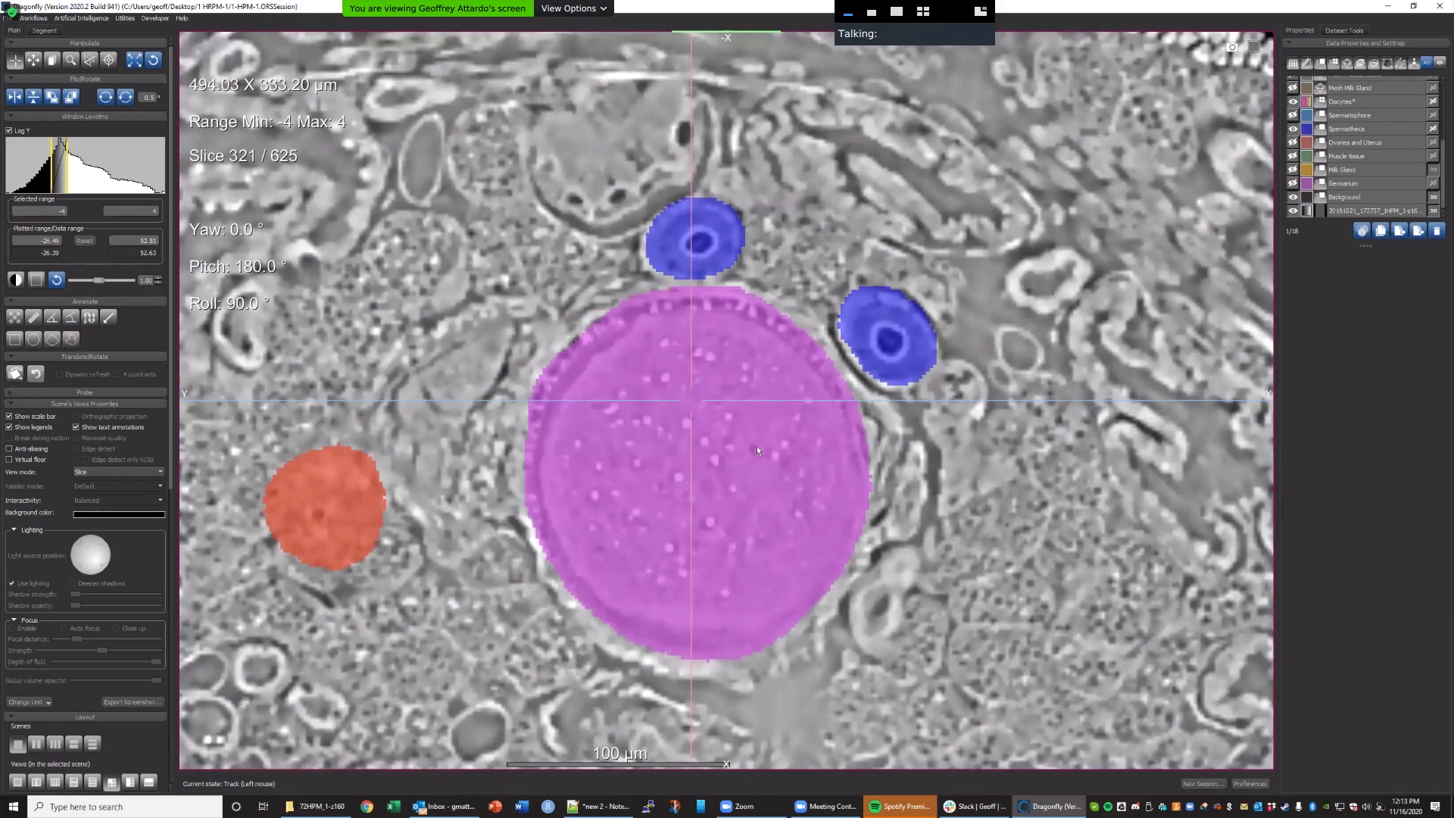
pyautogui.scroll(7, 756, 445)
pyautogui.scroll(2, 757, 451)
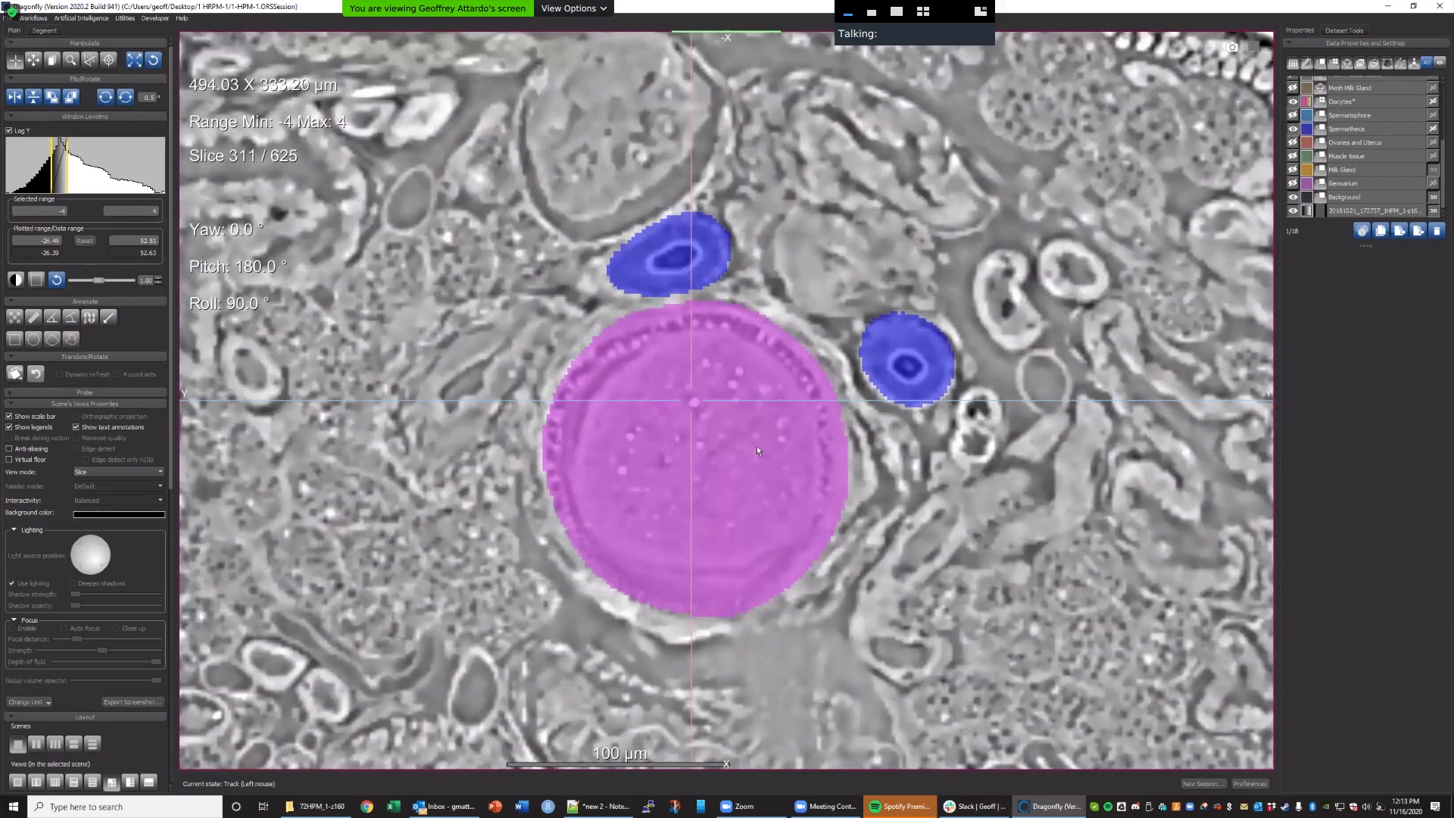
pyautogui.scroll(-20, 756, 451)
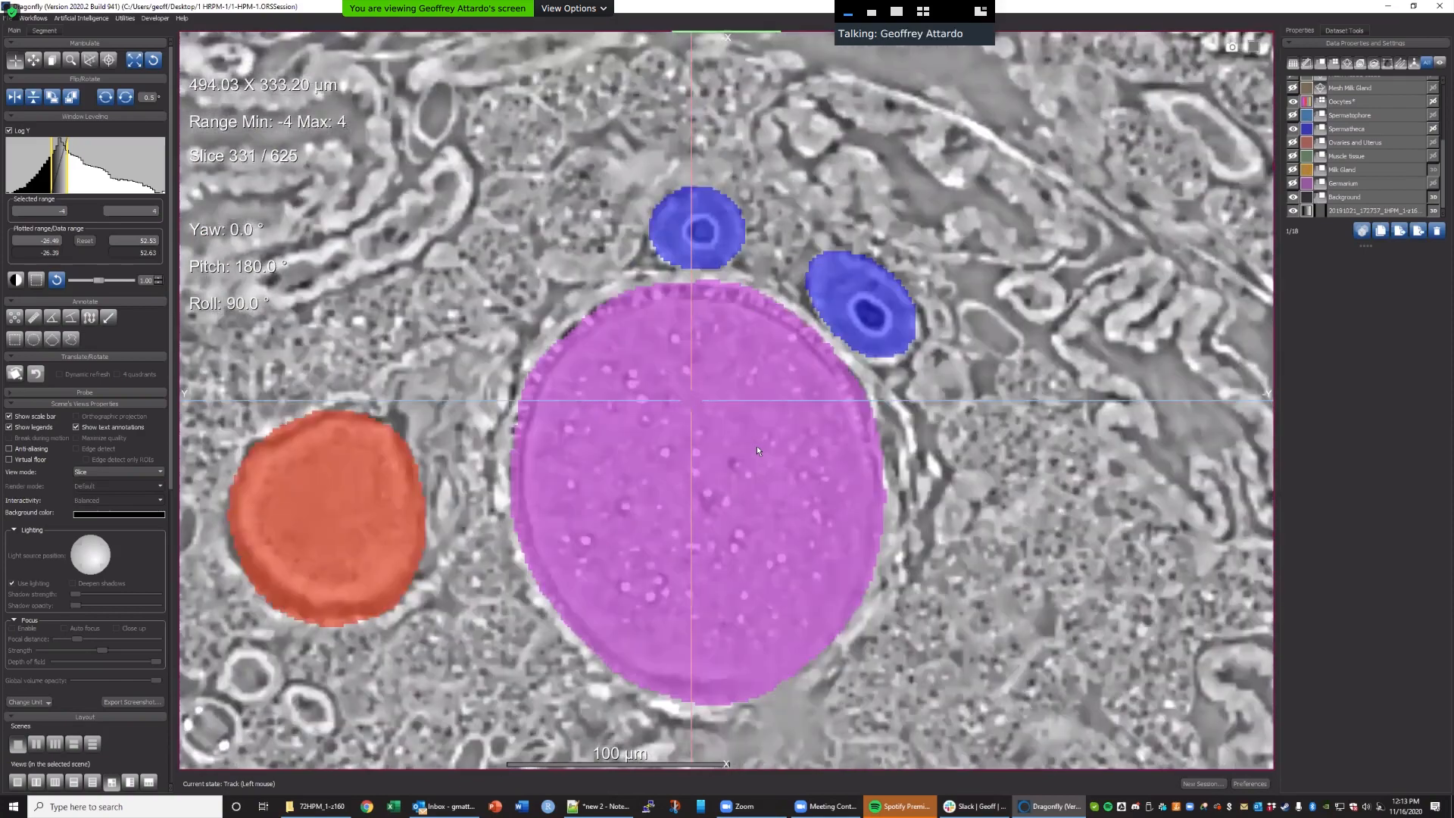
pyautogui.scroll(-20, 757, 450)
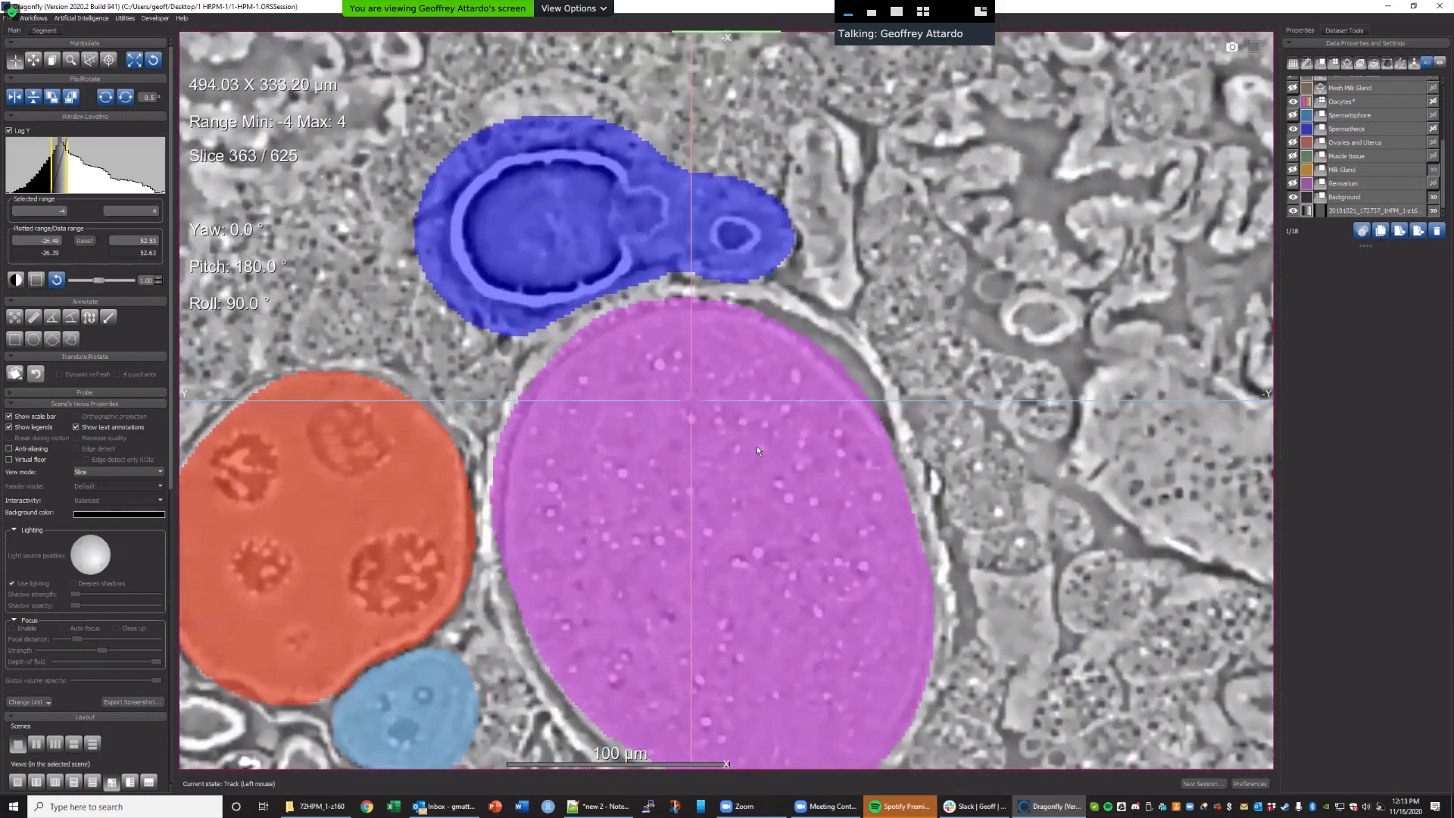
pyautogui.scroll(-18, 757, 451)
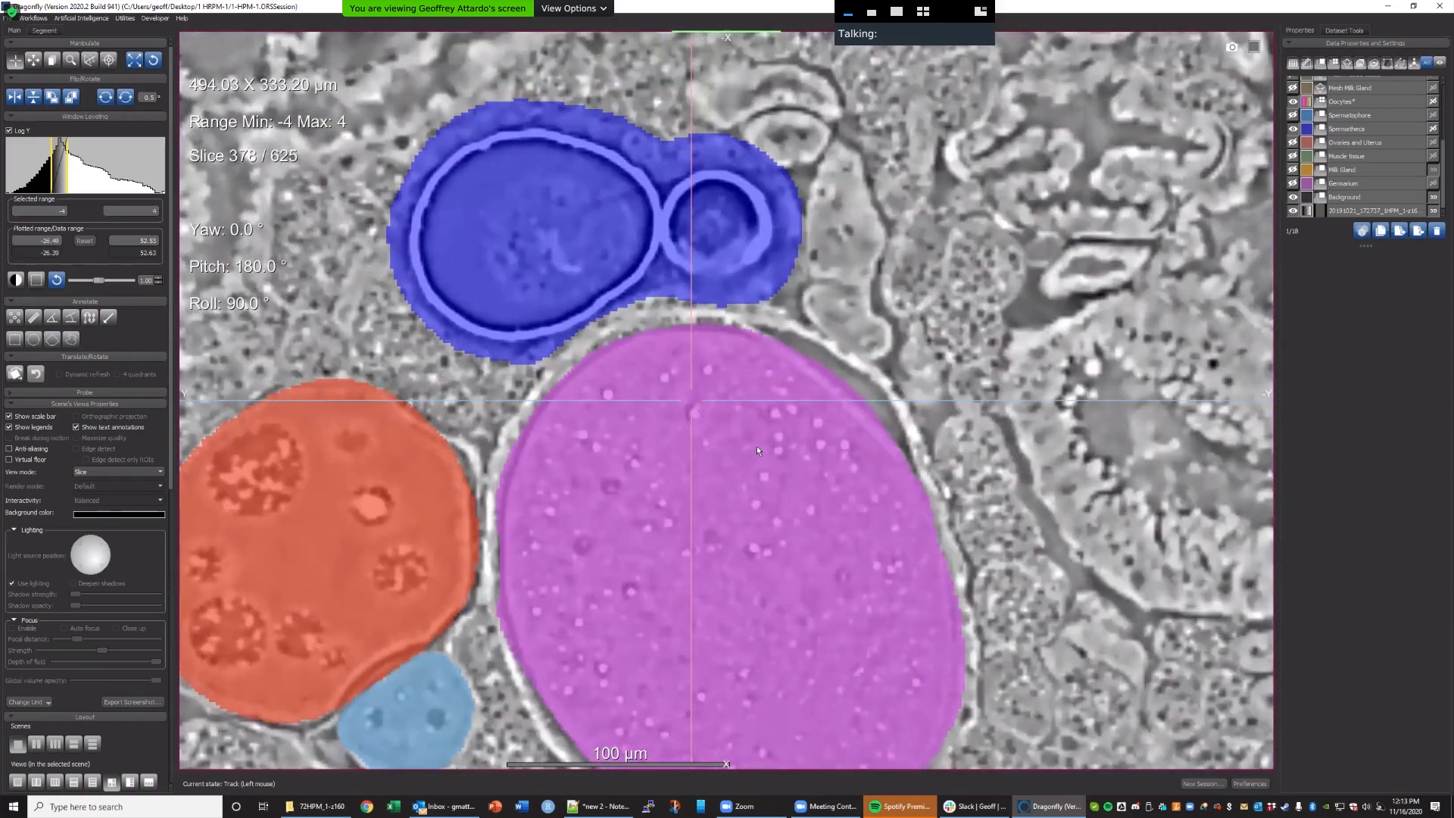
pyautogui.scroll(19, 757, 451)
pyautogui.scroll(18, 757, 451)
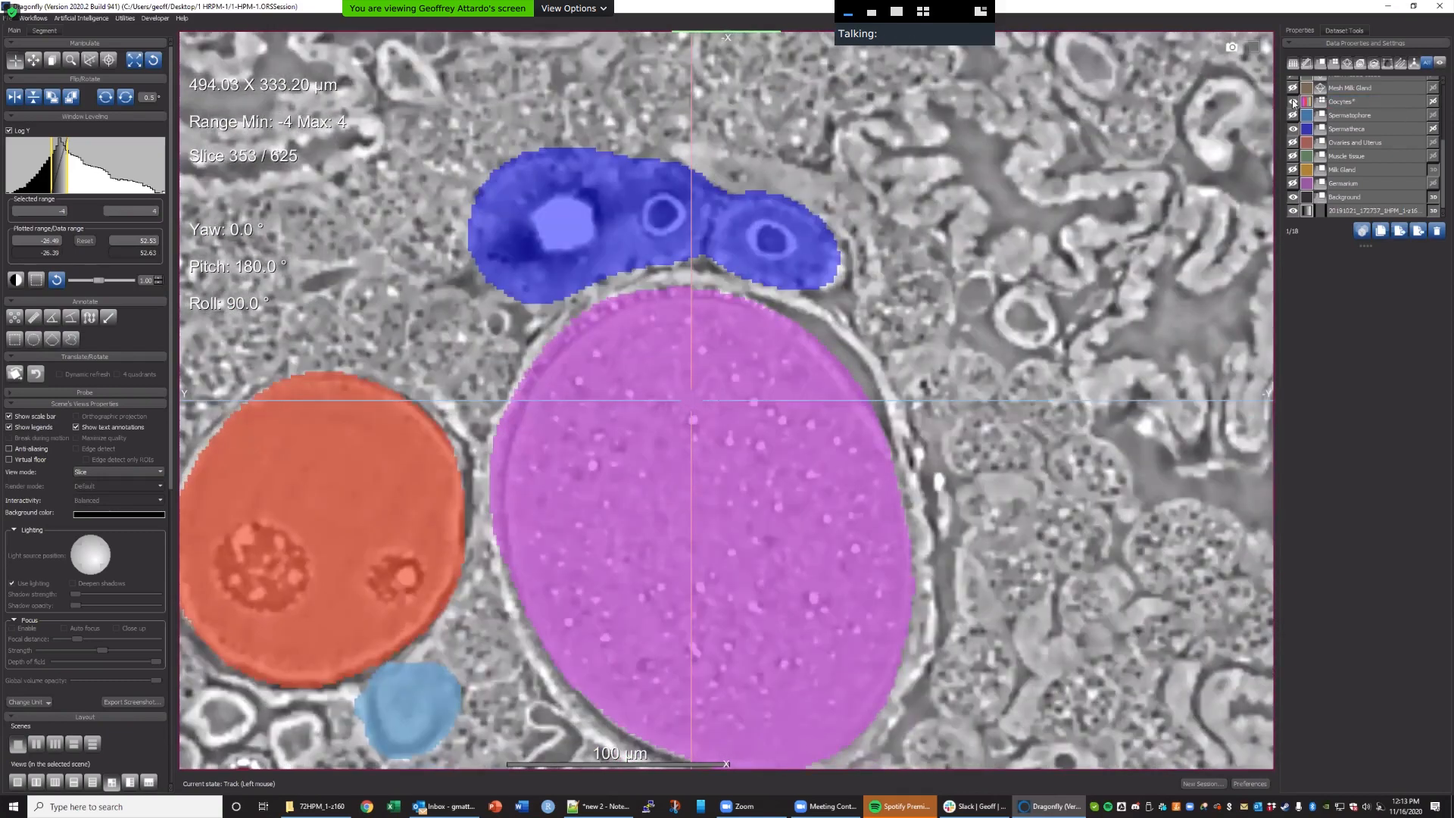
# Hide the Oocytes and Spermatheca overlays, show the Spermatophore ROI, and widen the view to the surrounding tissue.
pyautogui.click(1294, 101)
pyautogui.click(1335, 126)
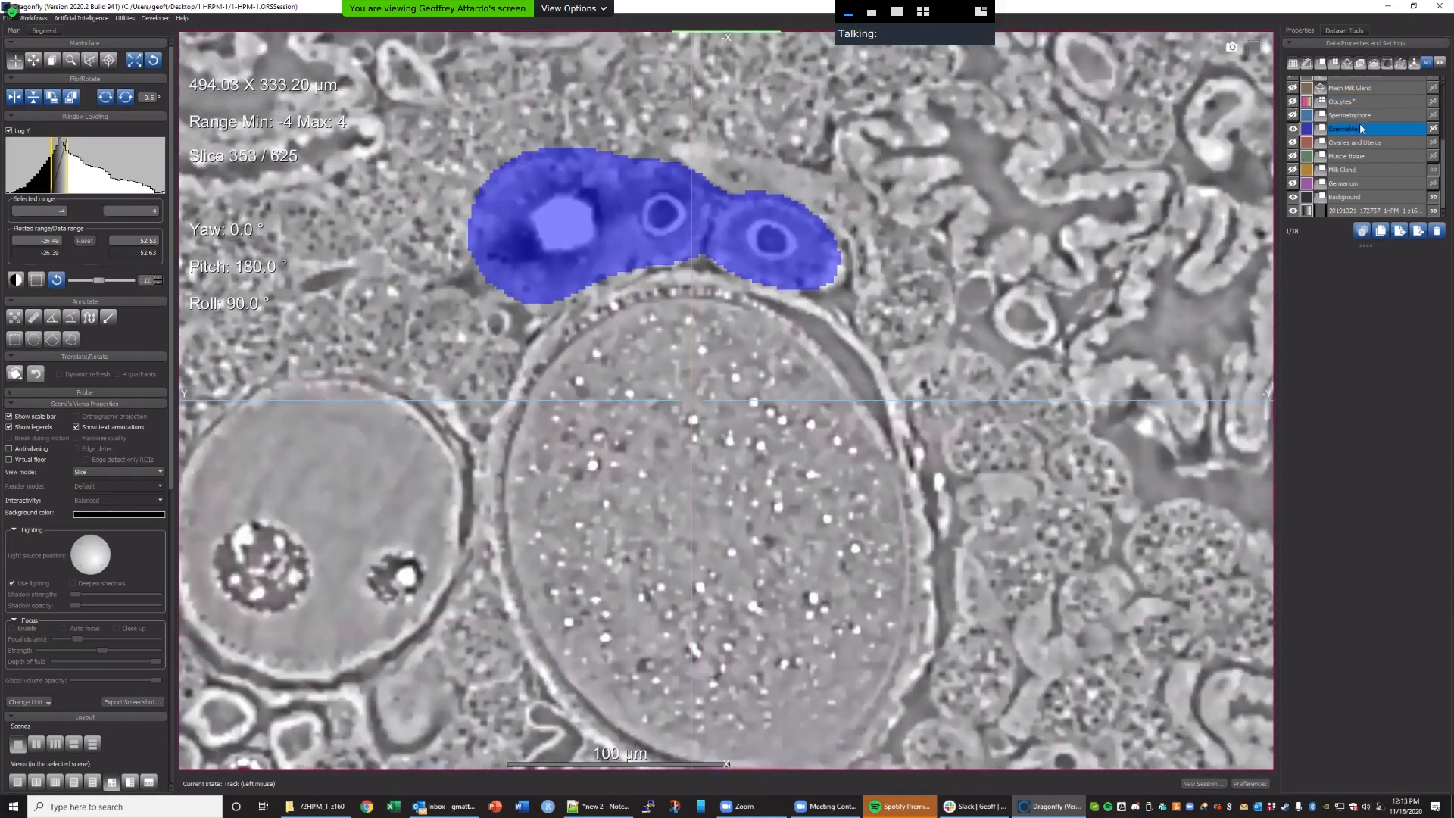
pyautogui.click(1334, 117)
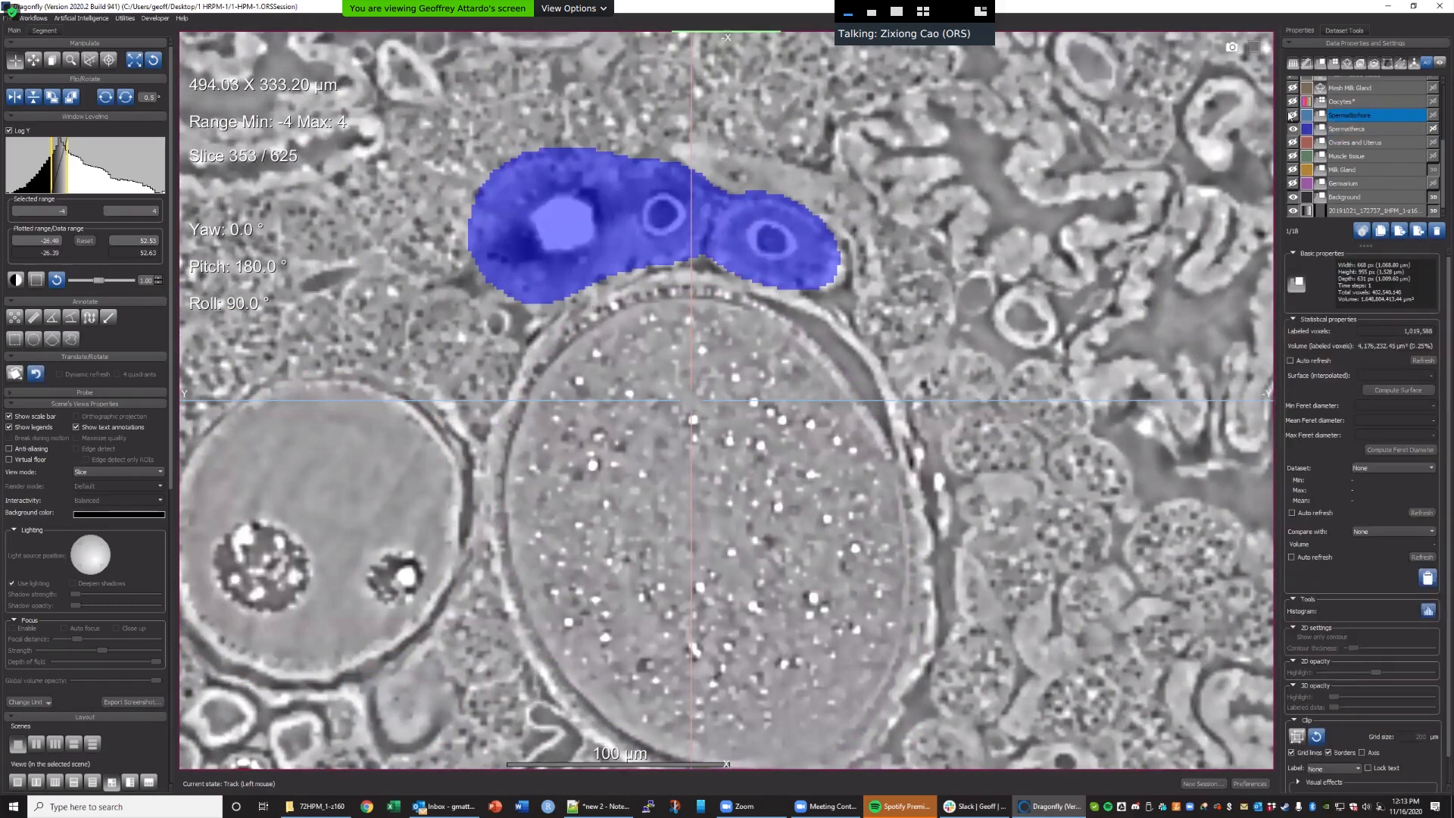
pyautogui.click(1292, 115)
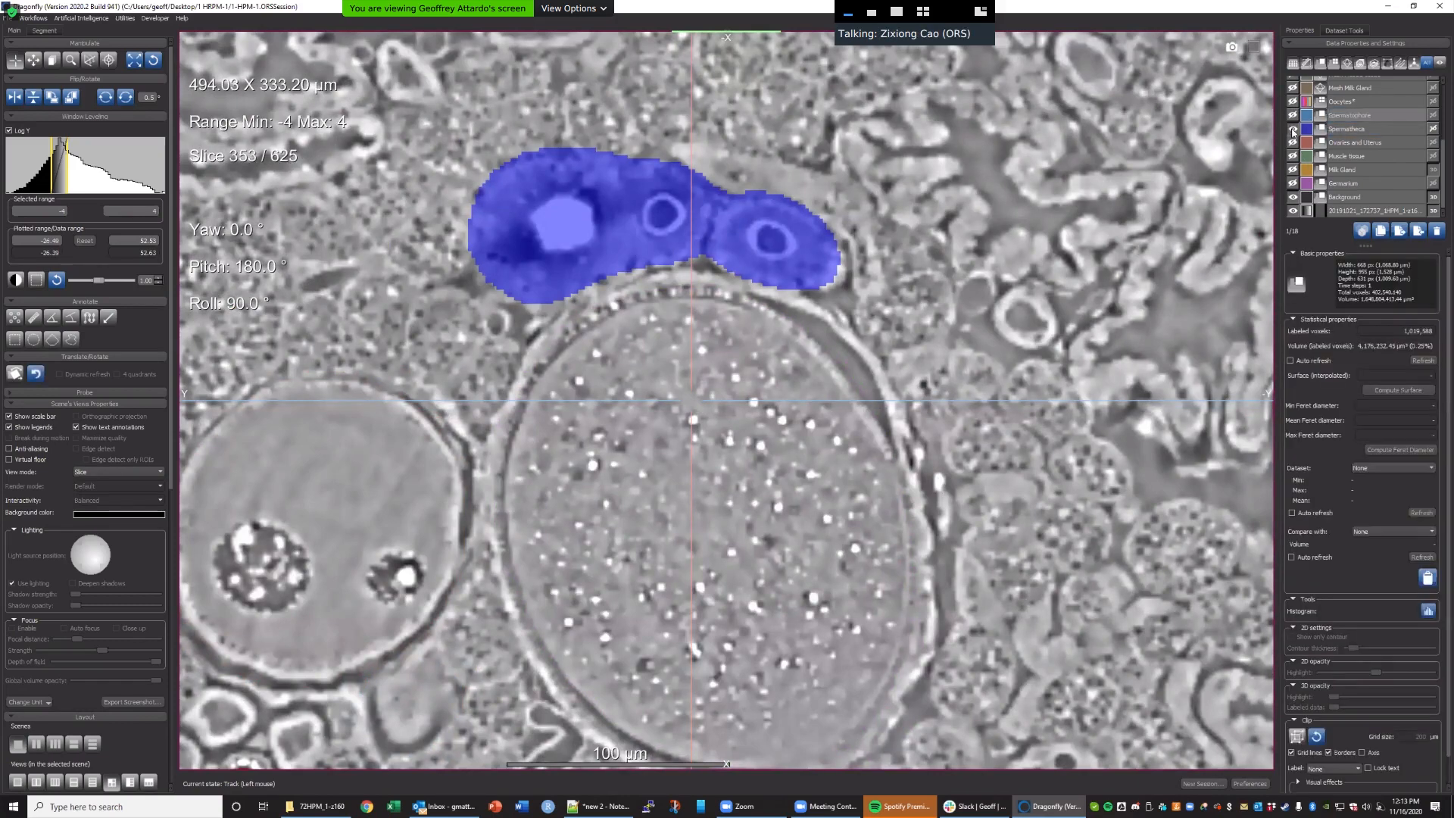
pyautogui.click(1293, 130)
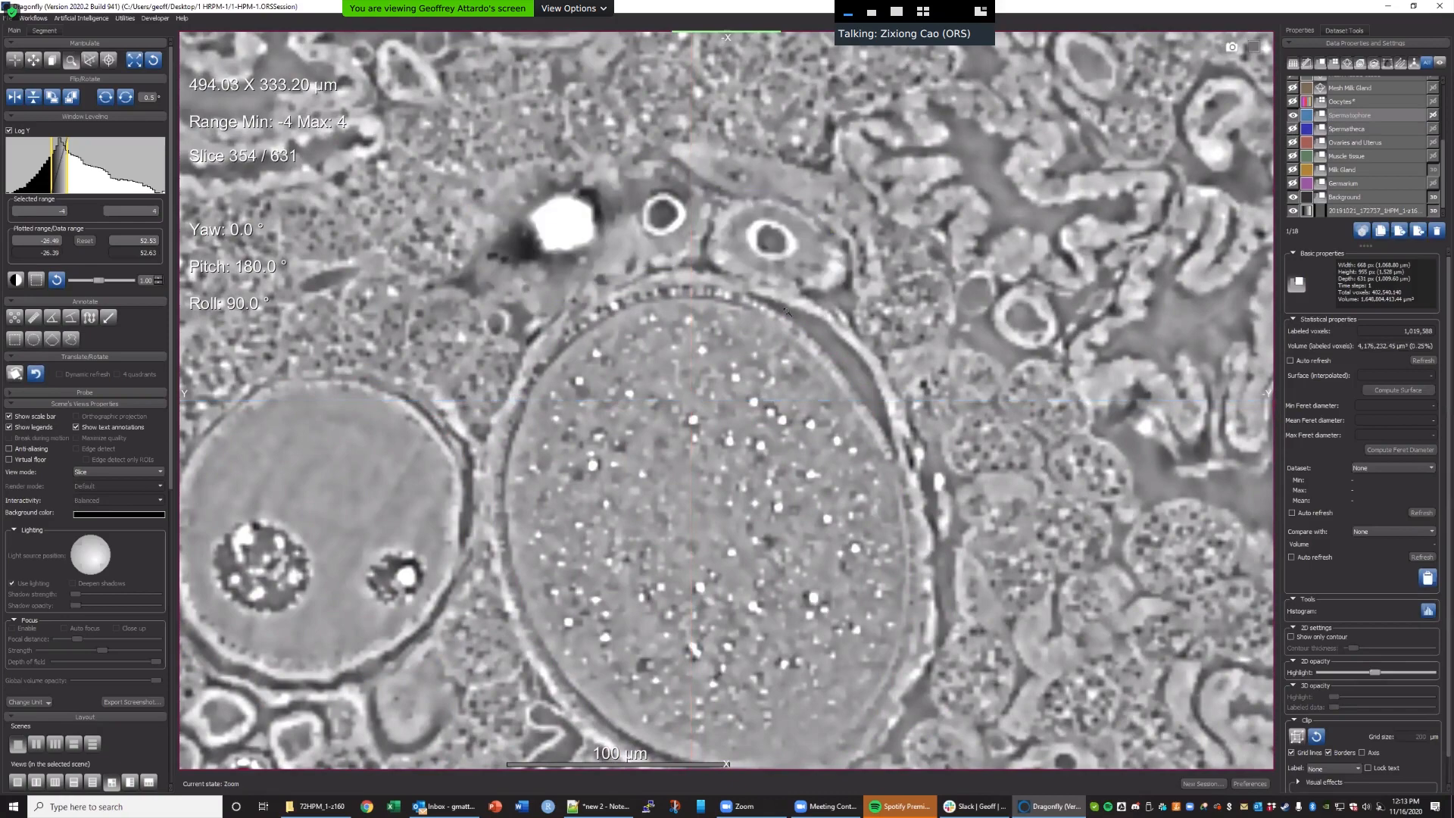
pyautogui.moveTo(787, 312); pyautogui.dragTo(832, 67, button='right')
pyautogui.moveTo(831, 67); pyautogui.dragTo(756, 311, button='middle')
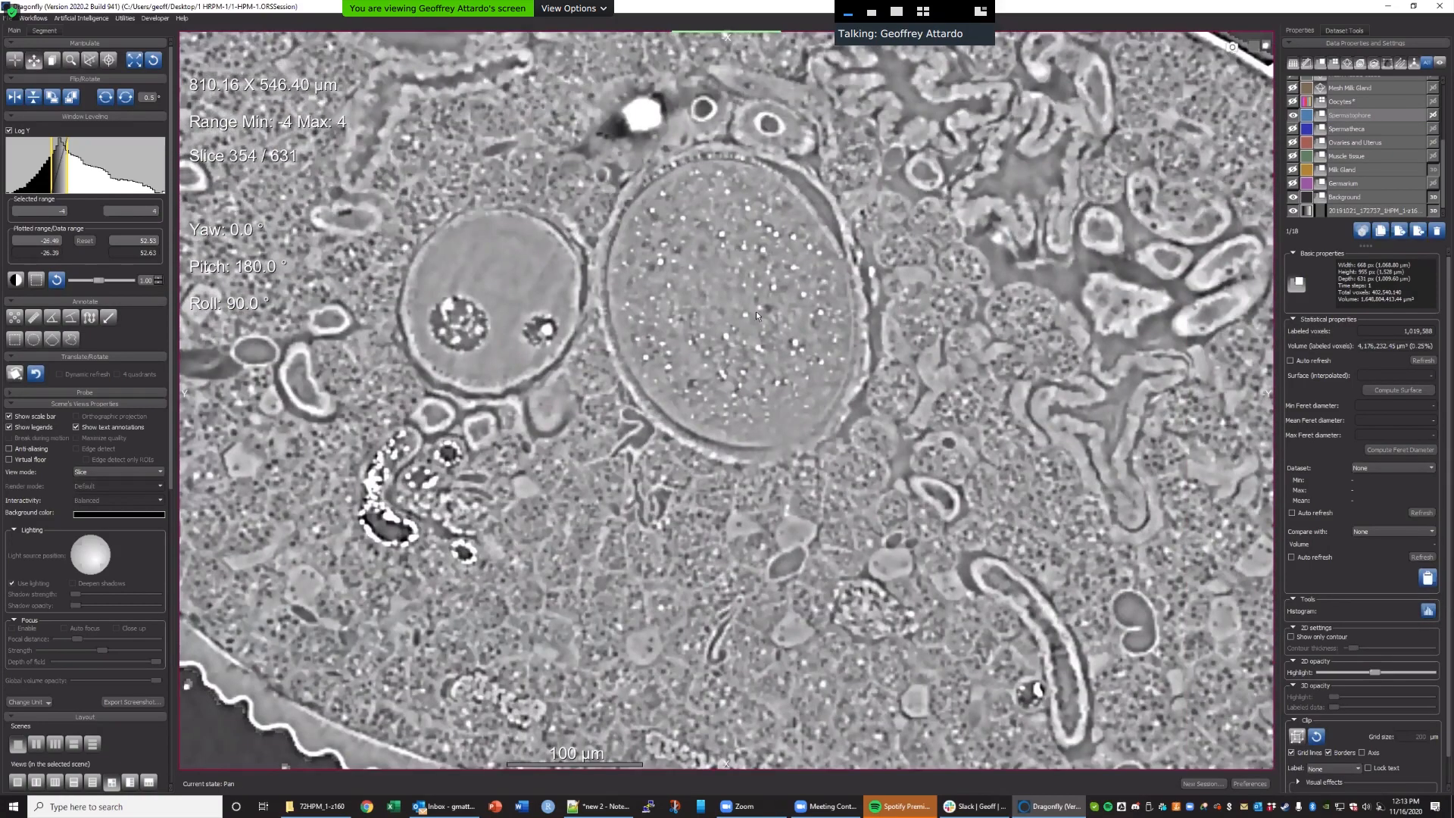
# Examine the Spermatophore labels slice by slice, checking how the structure and its inner cavity are marked.
pyautogui.scroll(-9, 749, 312)
pyautogui.scroll(-20, 750, 316)
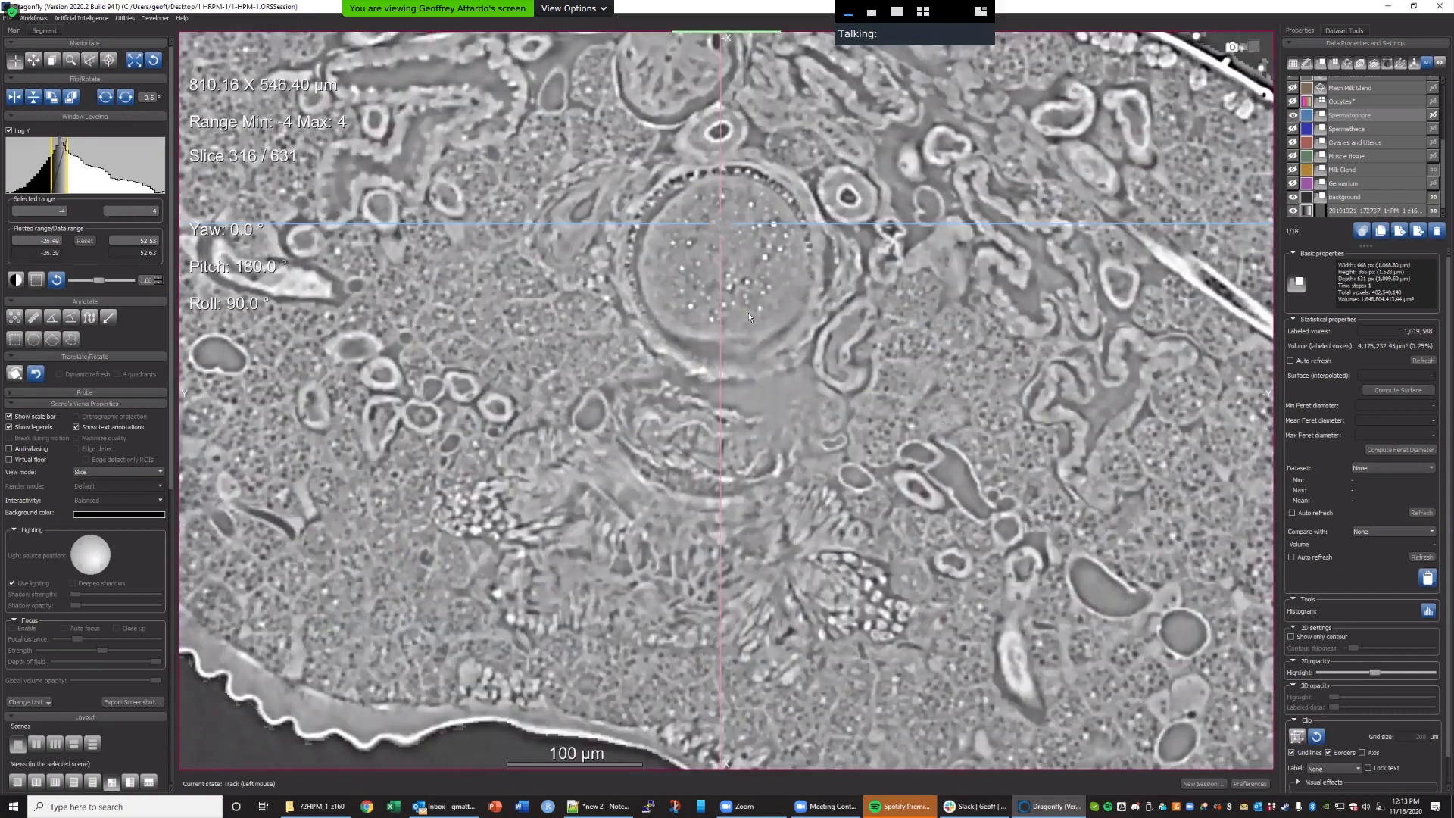
pyautogui.scroll(-20, 749, 317)
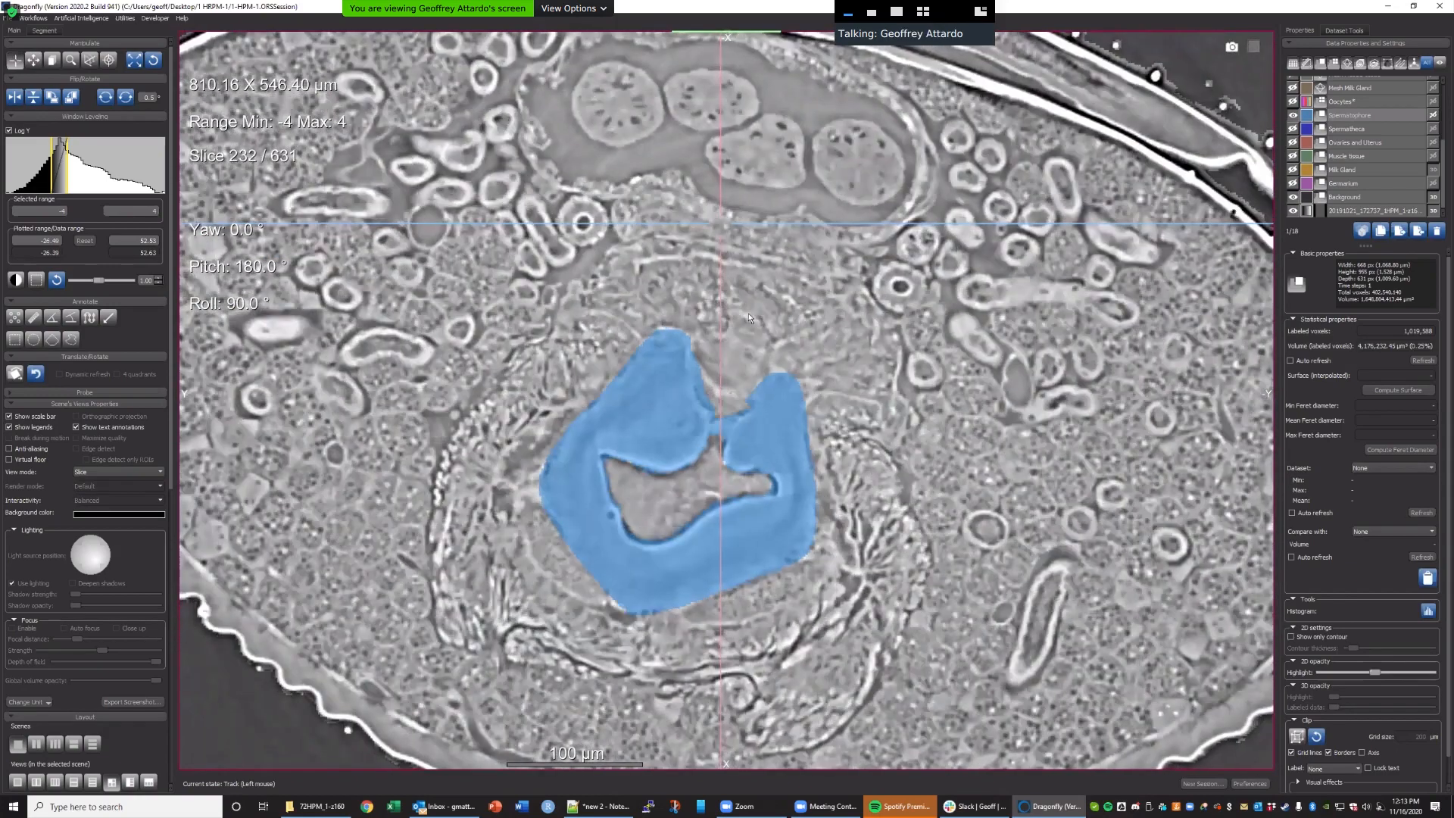
pyautogui.scroll(-20, 749, 318)
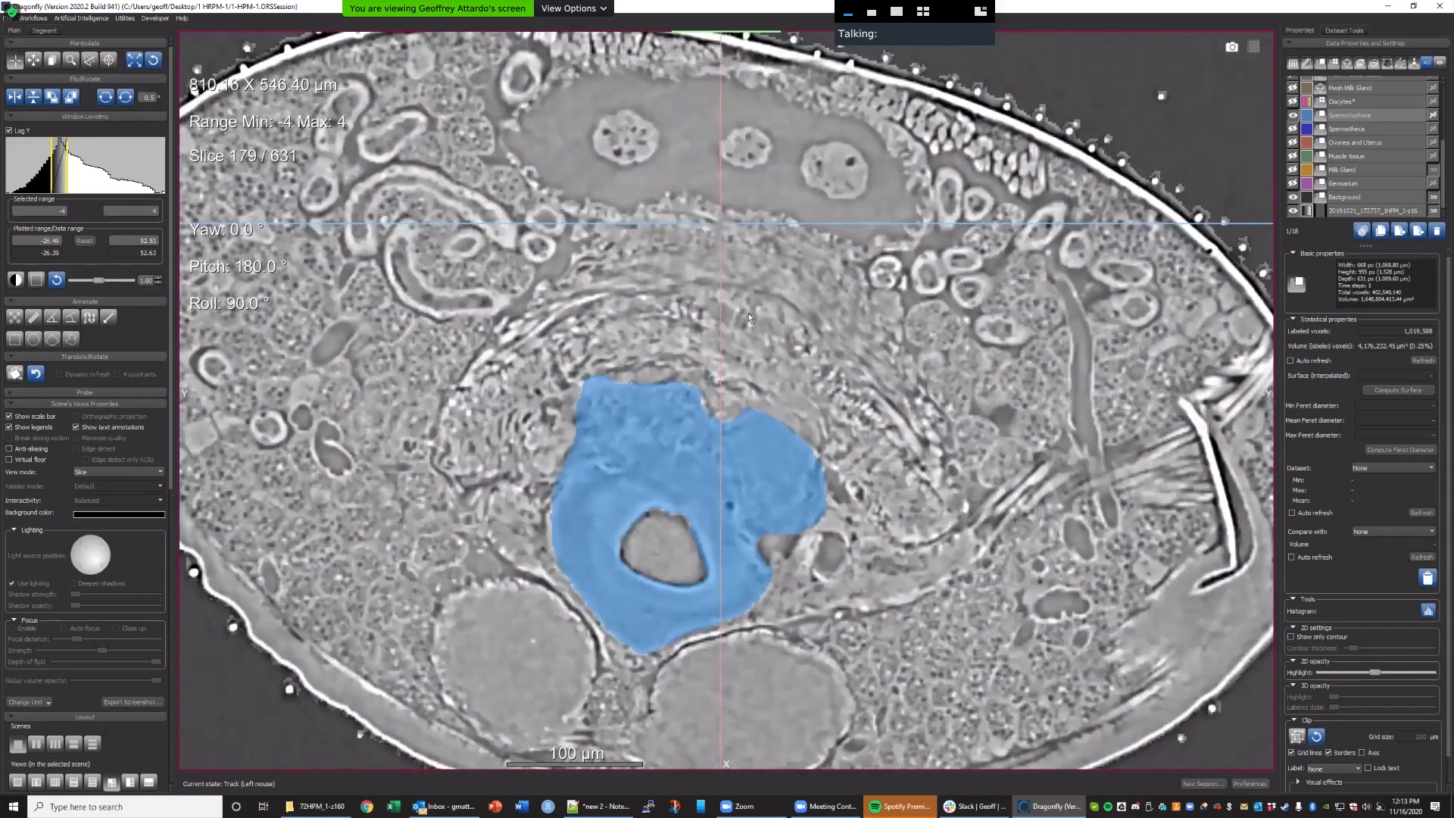
pyautogui.scroll(-15, 750, 318)
pyautogui.scroll(20, 749, 318)
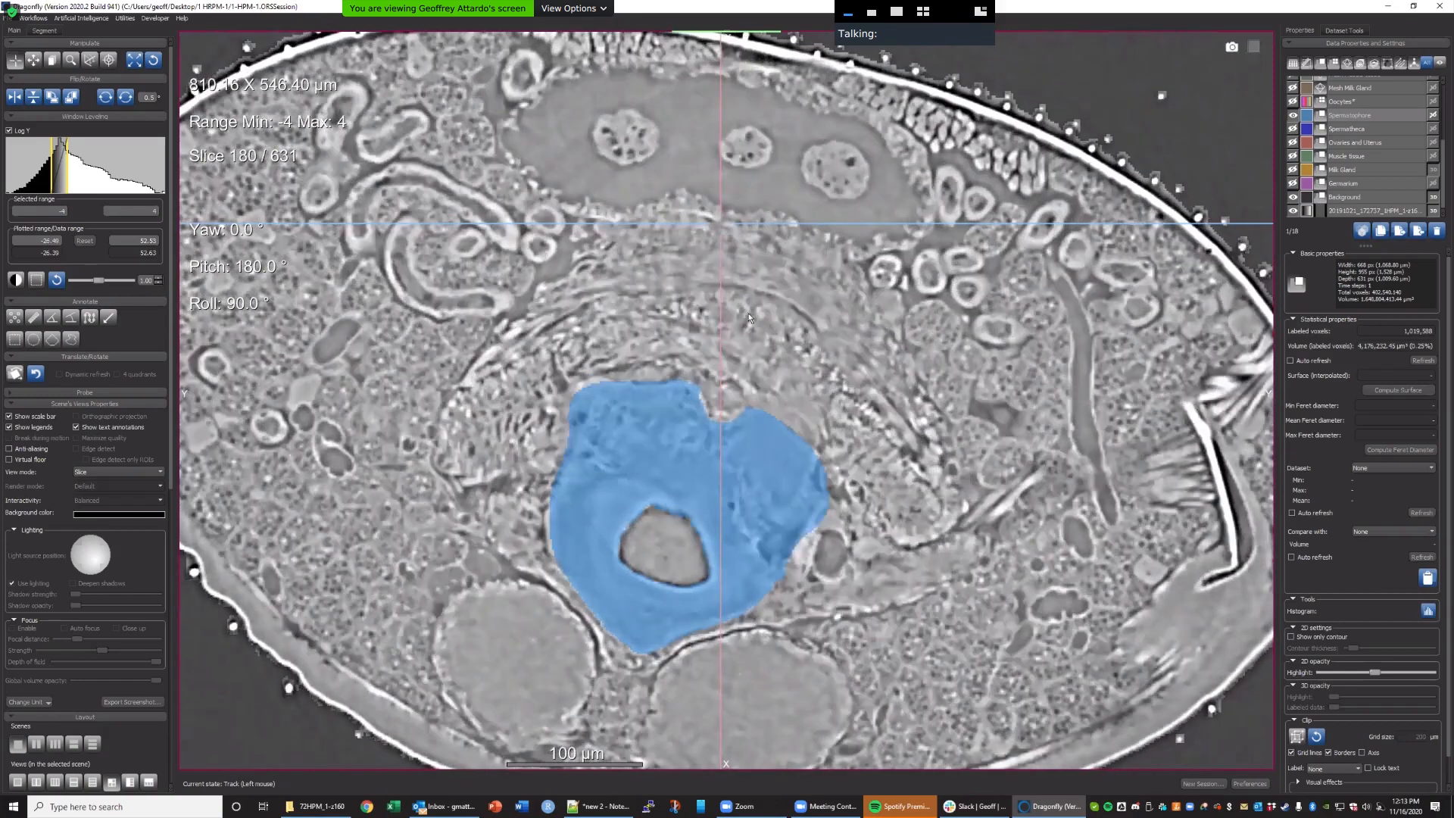
pyautogui.scroll(-9, 749, 312)
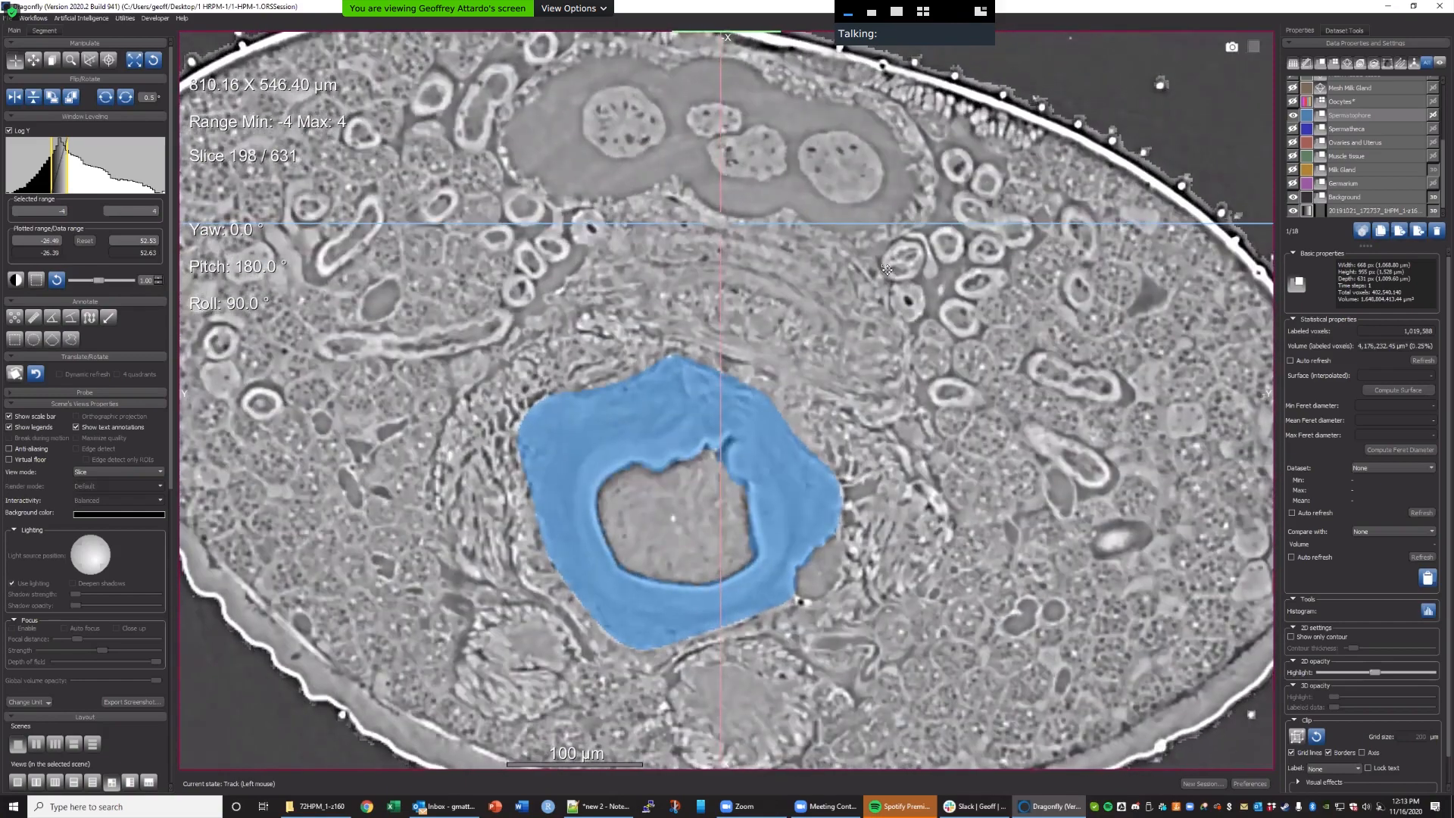
pyautogui.moveTo(845, 331); pyautogui.dragTo(893, 253, button='middle')
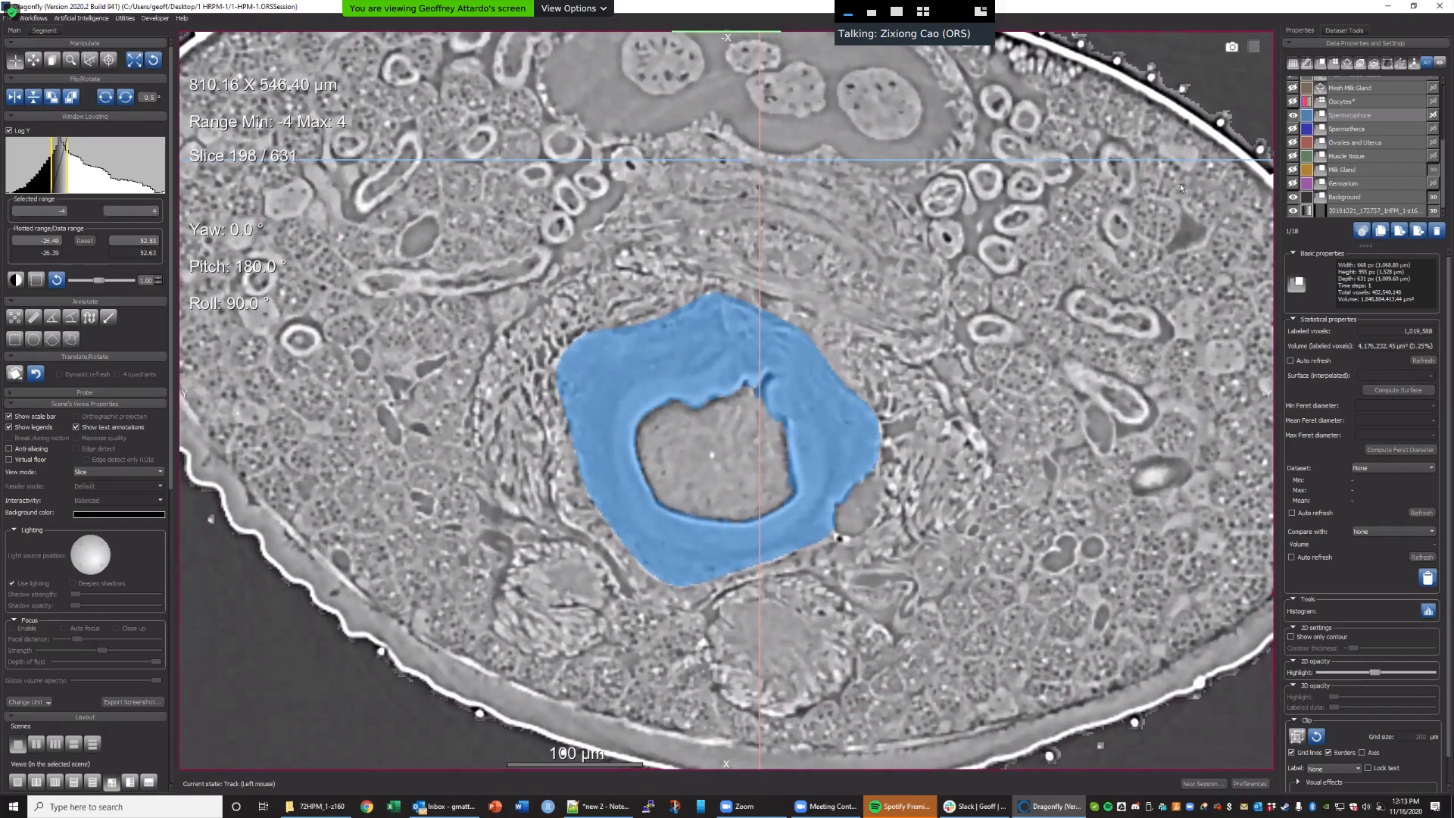
# Create a dense multi-ROI from the Spermatophore ROI, show it over the slice, and hide the original ROI.
pyautogui.rightClick(1360, 116)
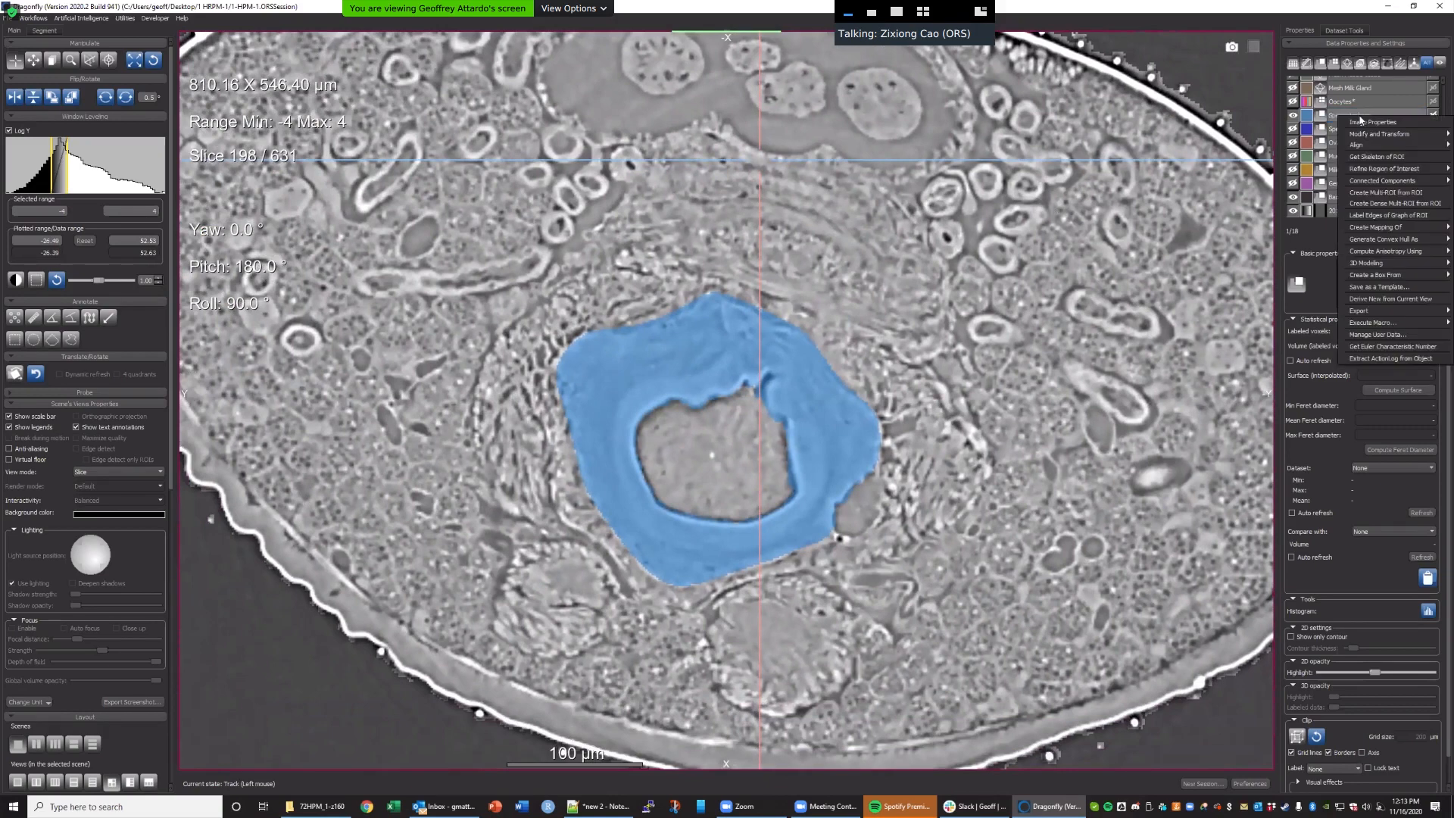
pyautogui.click(1393, 199)
pyautogui.click(1377, 162)
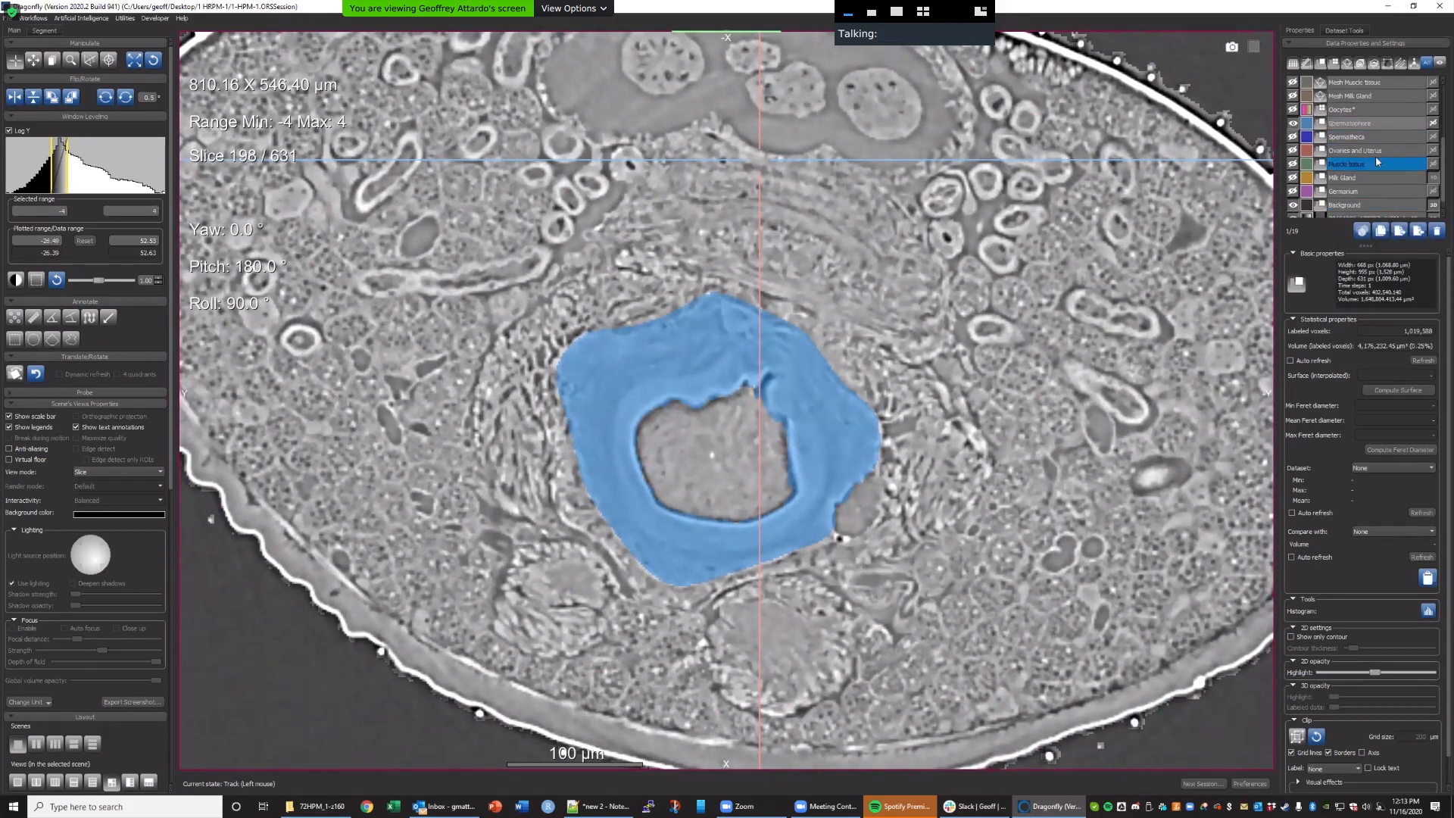
pyautogui.scroll(3, 1378, 162)
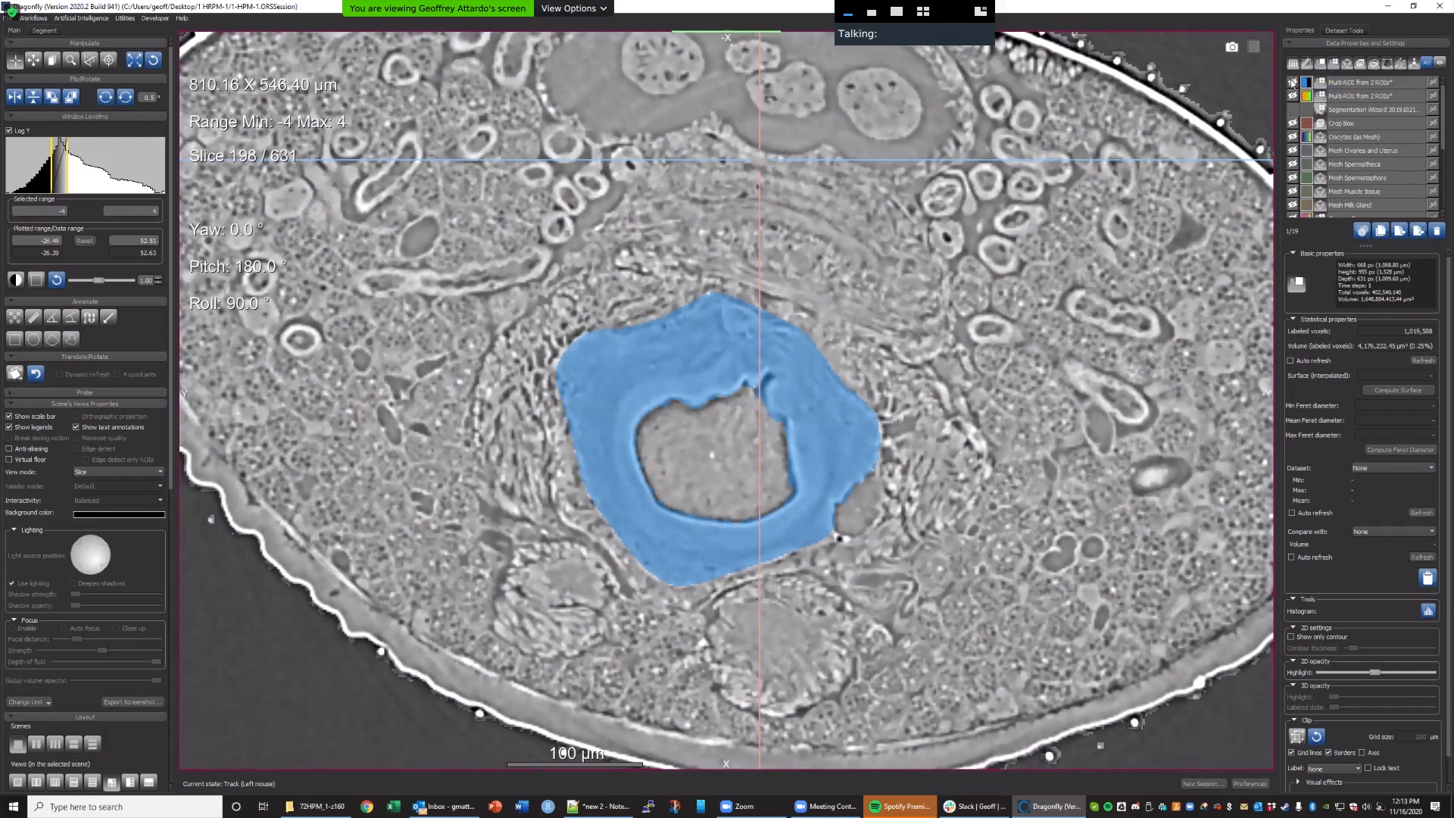
pyautogui.click(1292, 83)
pyautogui.scroll(-3, 1312, 168)
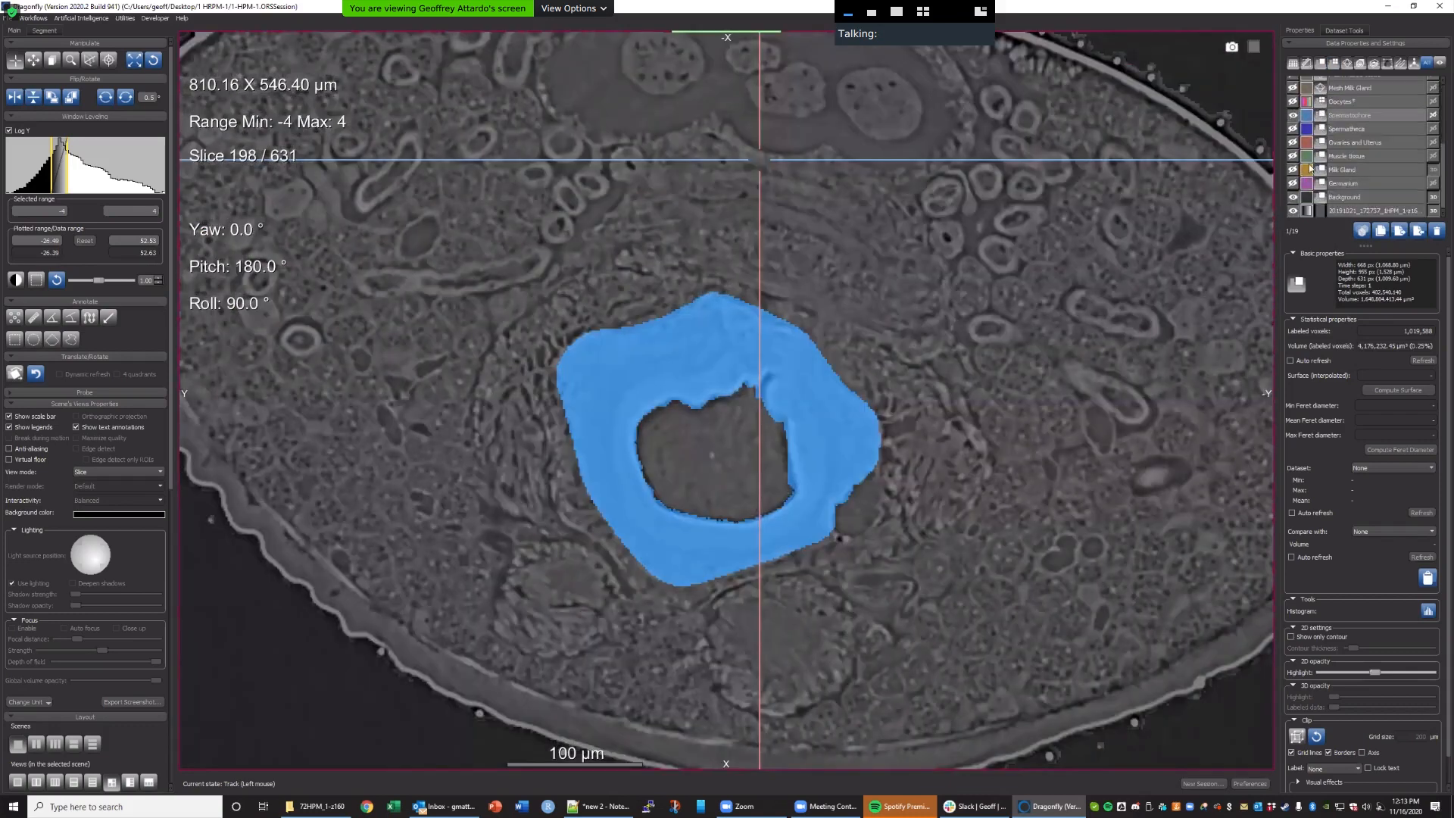
pyautogui.click(1293, 116)
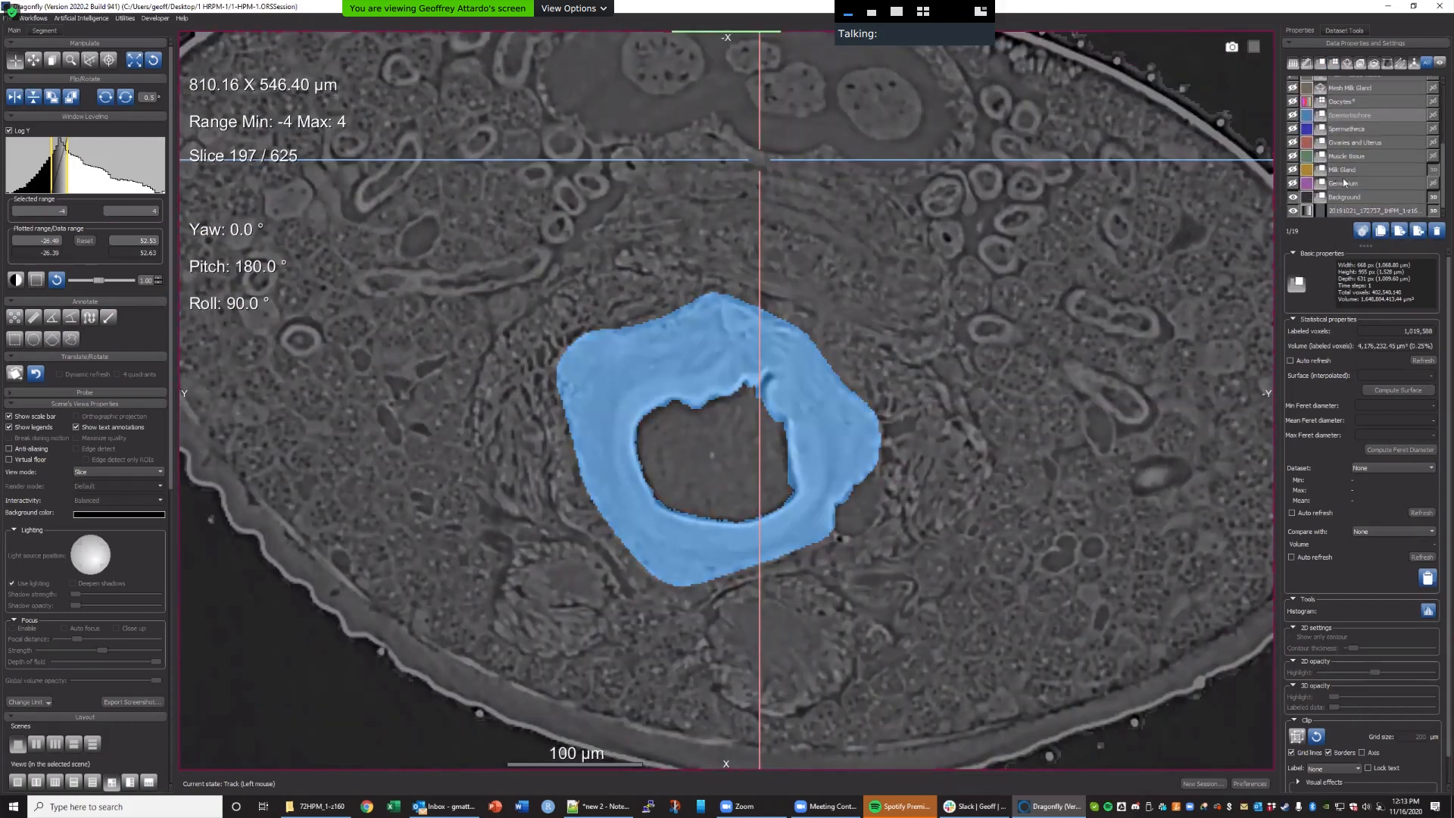
# Rename the new dense multi-ROI as Spermatophore.
pyautogui.scroll(3, 1345, 182)
pyautogui.click(1333, 123)
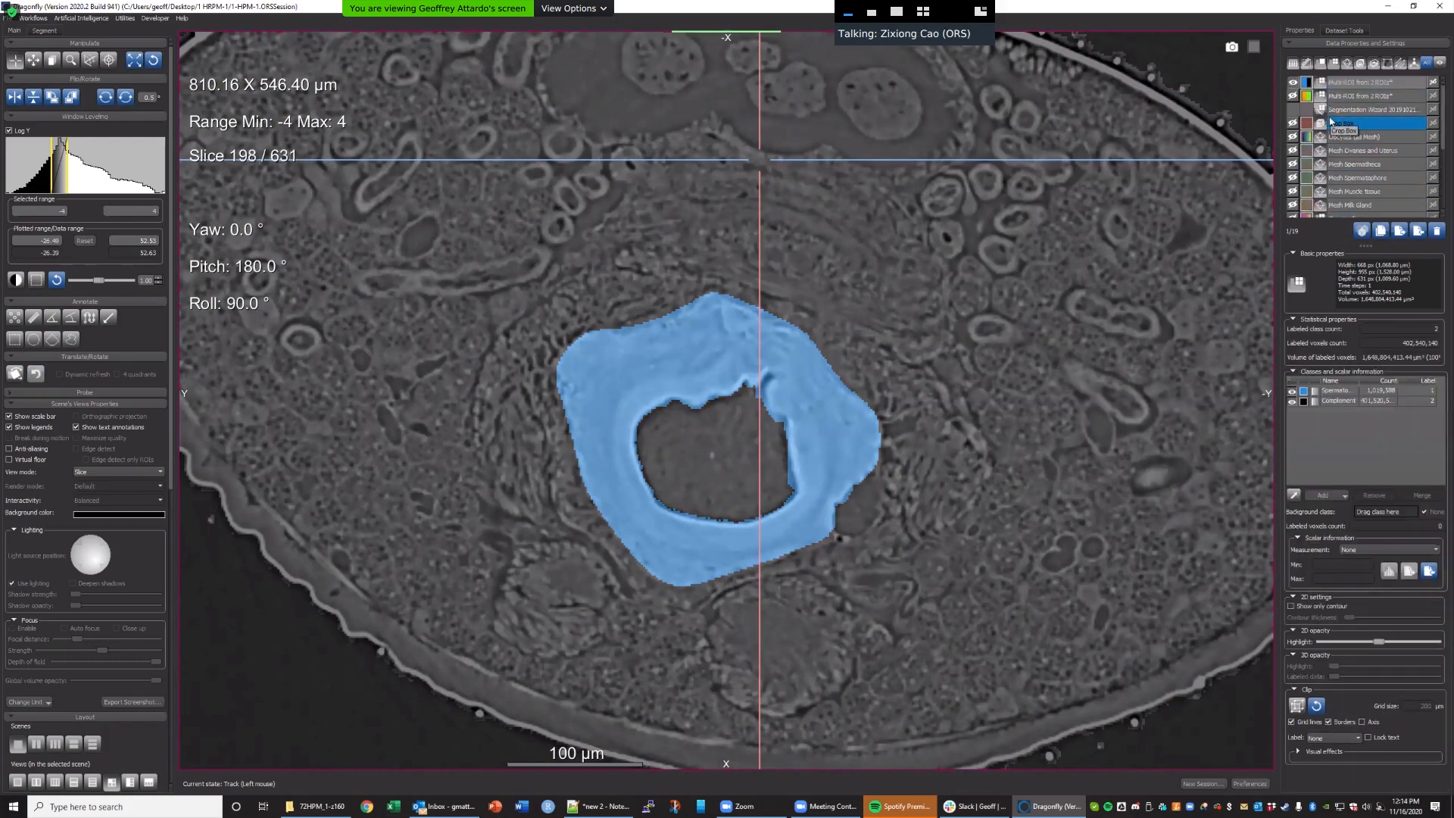
pyautogui.click(1342, 83)
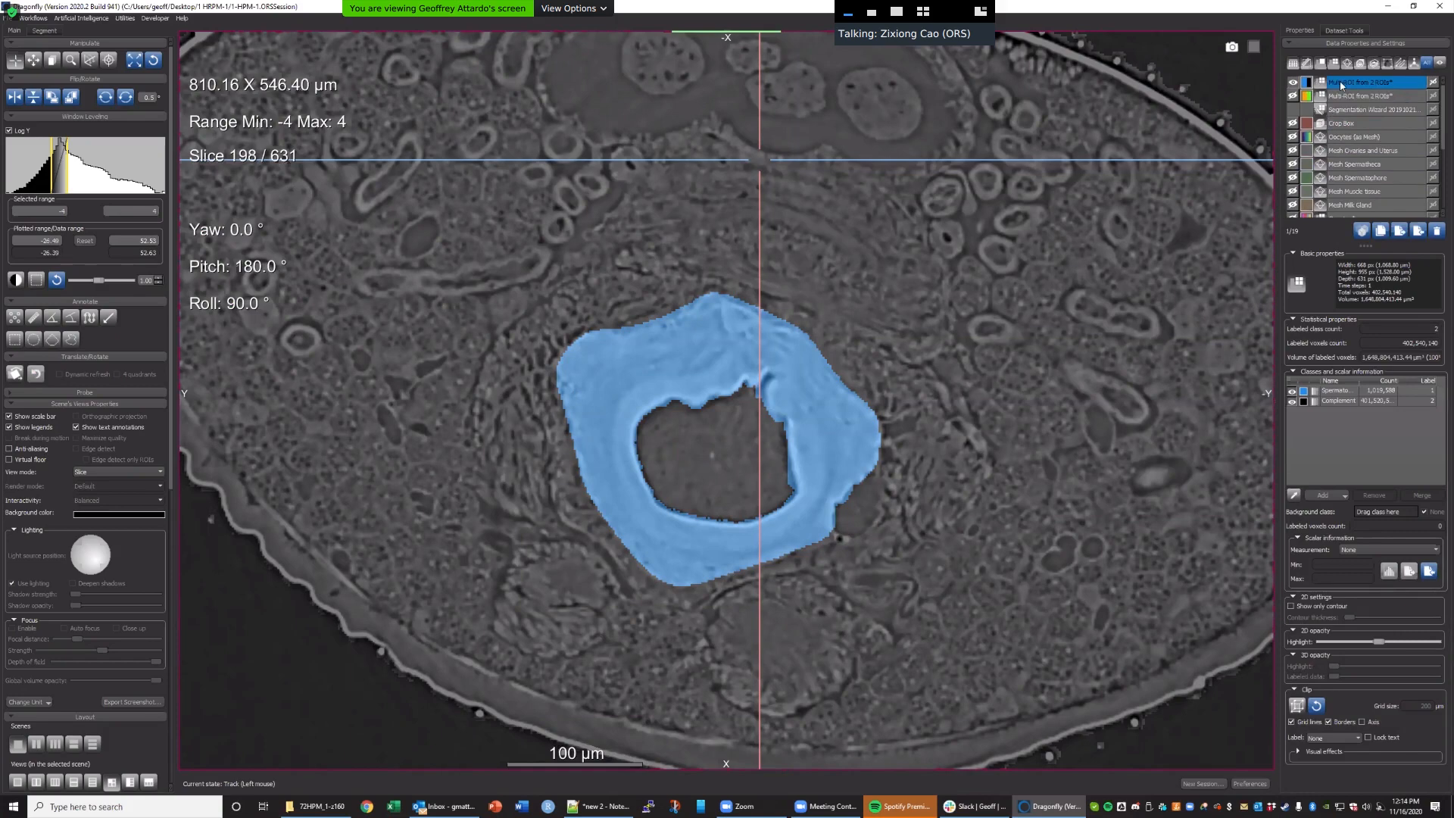
pyautogui.click(1347, 81)
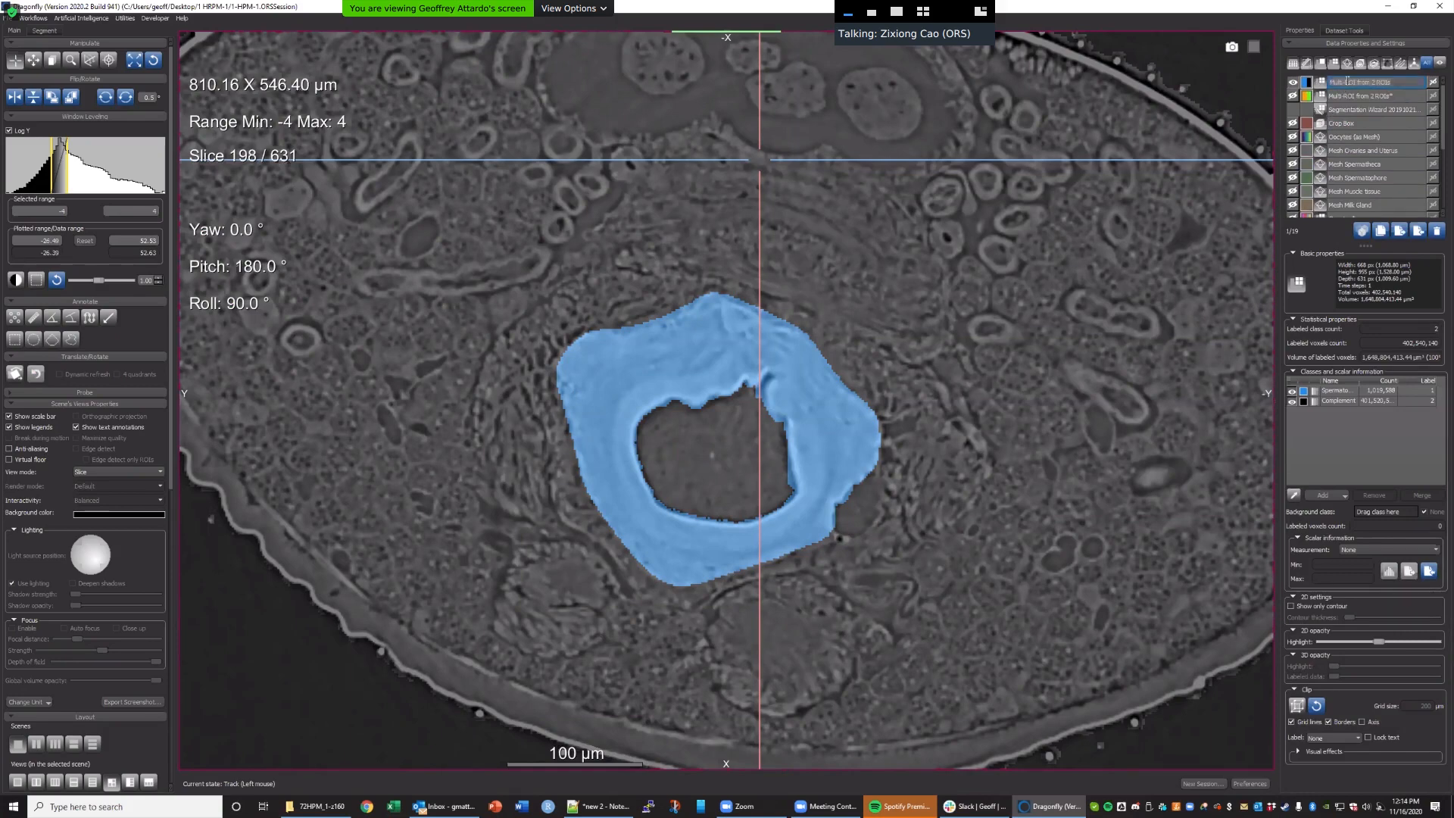
pyautogui.write('Spermatophore')
pyautogui.press('Return')
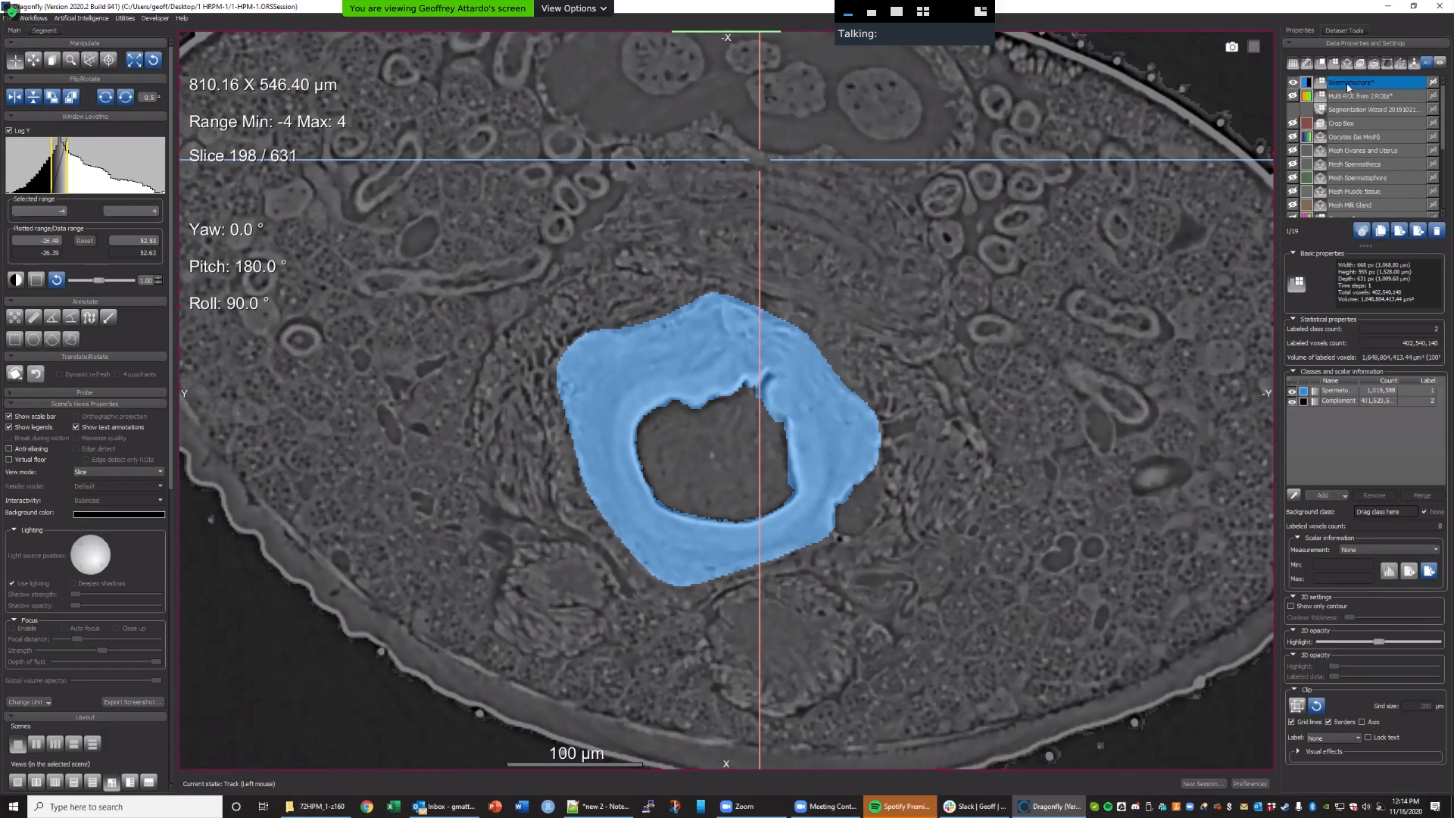
pyautogui.click(1349, 123)
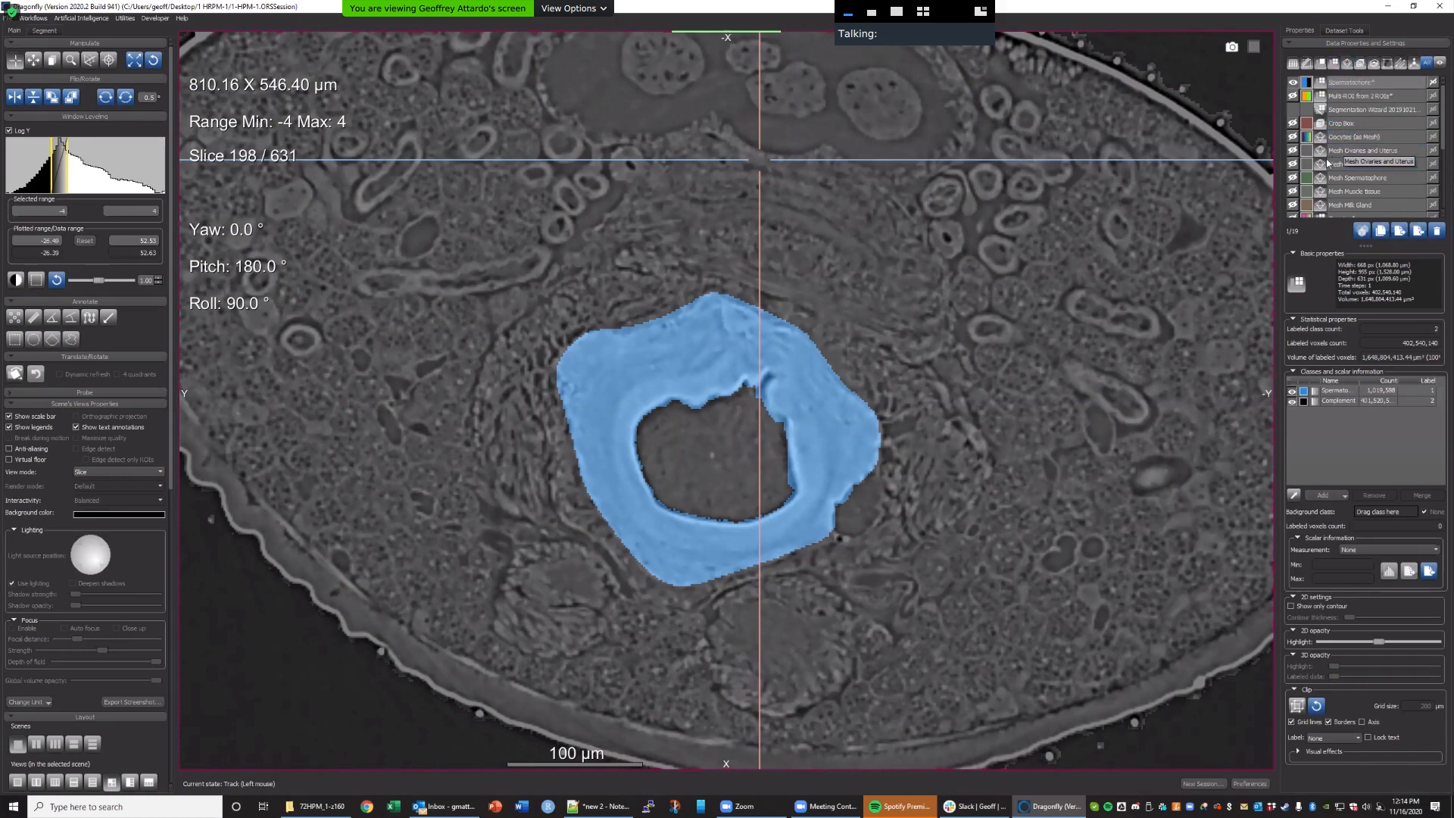
# Launch a new Segmentation Wizard session using the cropped unsharp-filtered scan as its input image.
pyautogui.click(80, 19)
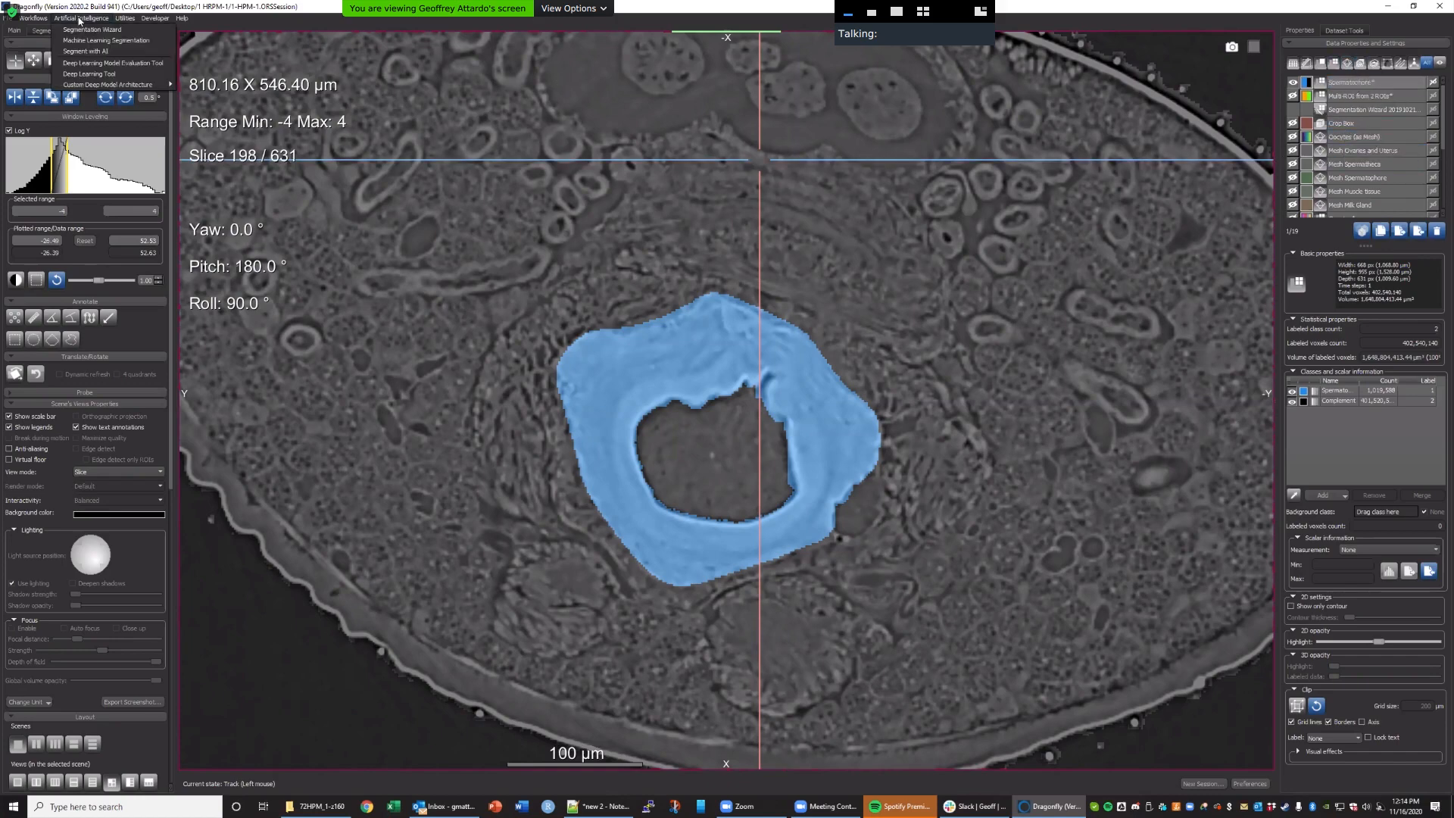
pyautogui.click(72, 32)
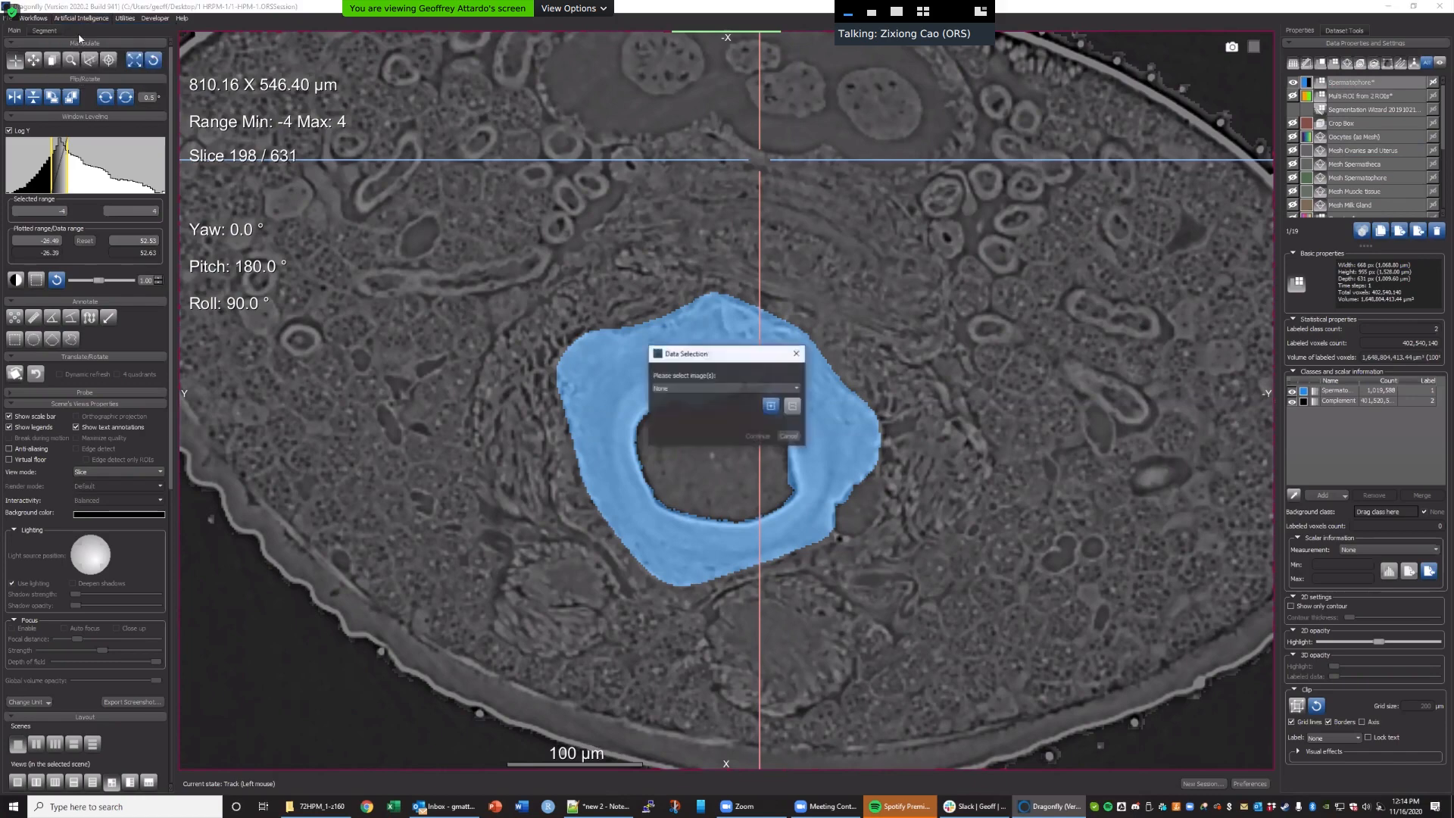
pyautogui.click(703, 388)
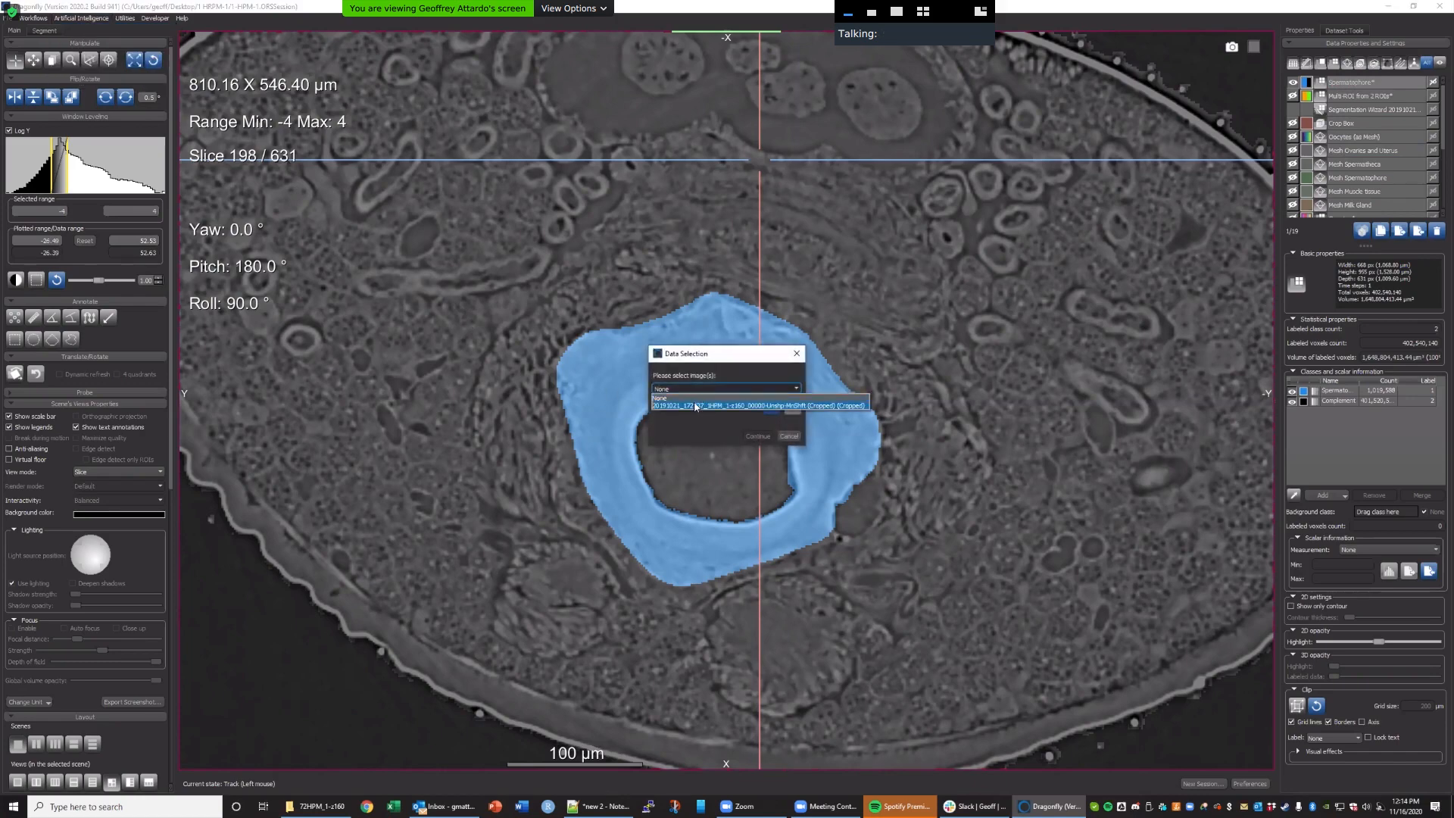
pyautogui.click(704, 407)
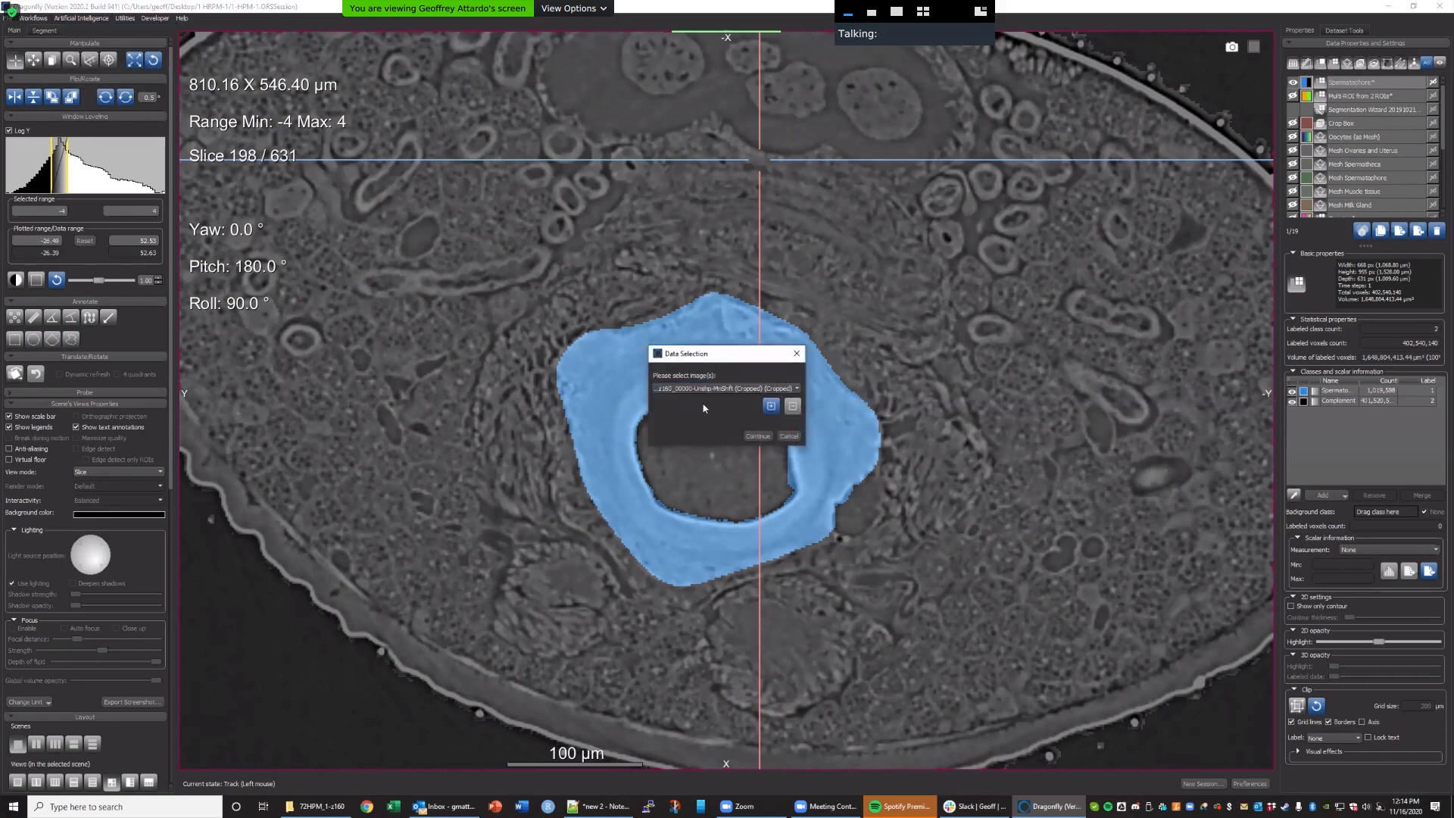
pyautogui.click(769, 435)
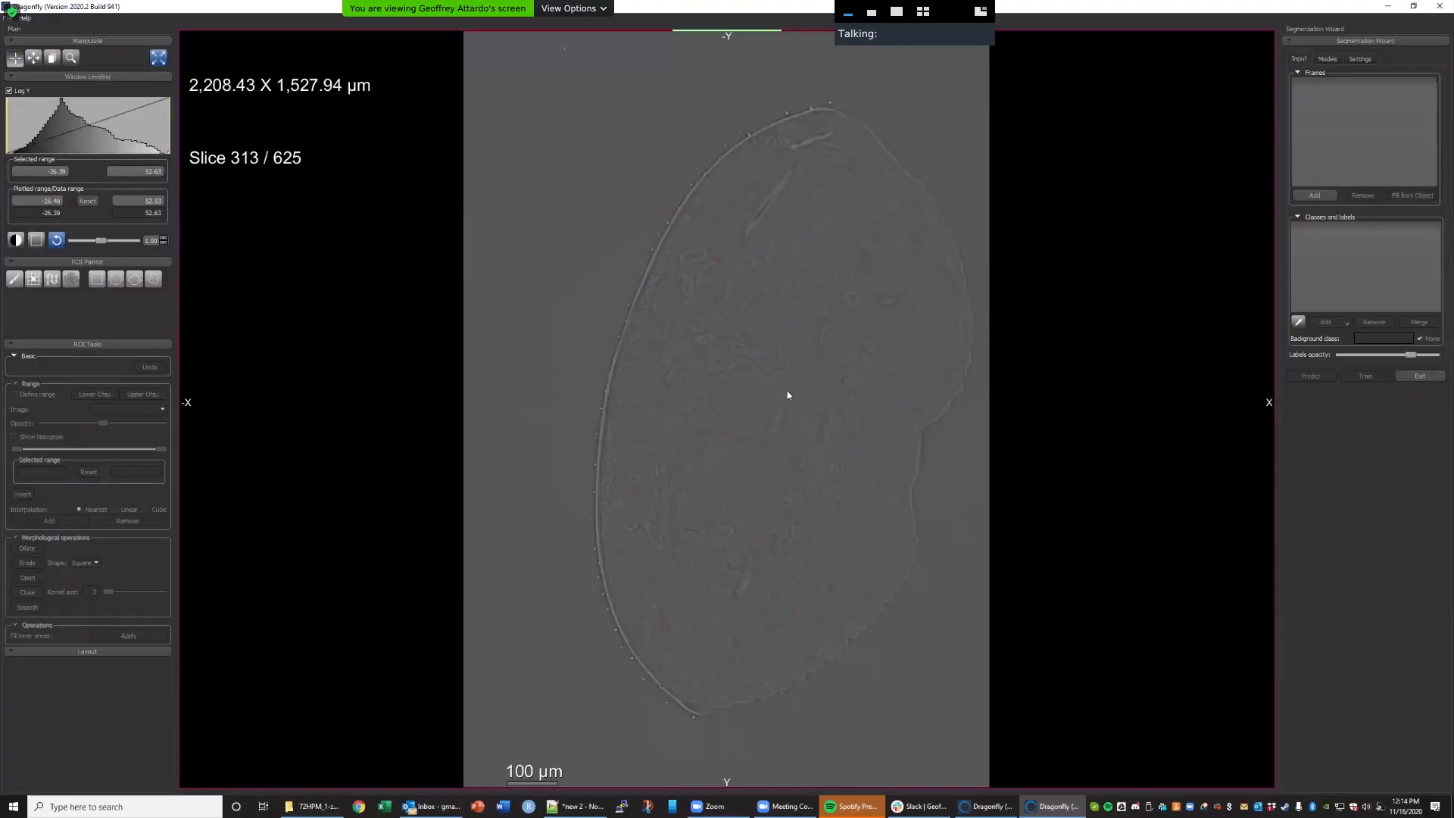
# Narrow the wizard's window levelling range with -4 as the lower limit and browse the slices around the central structures.
pyautogui.moveTo(38, 173); pyautogui.dragTo(101, 177)
pyautogui.write('-4')
pyautogui.press('Return')
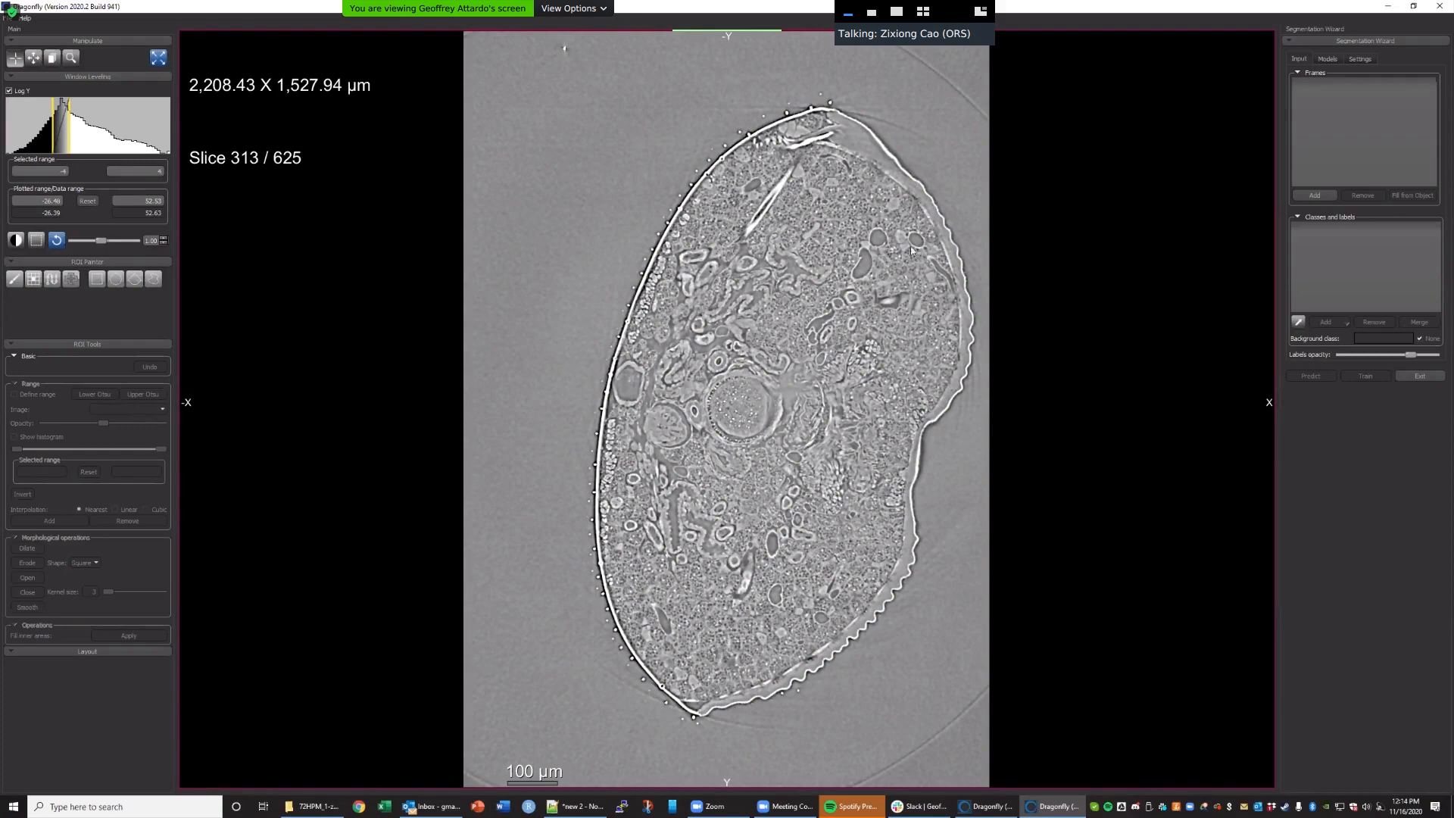
pyautogui.scroll(-6, 752, 346)
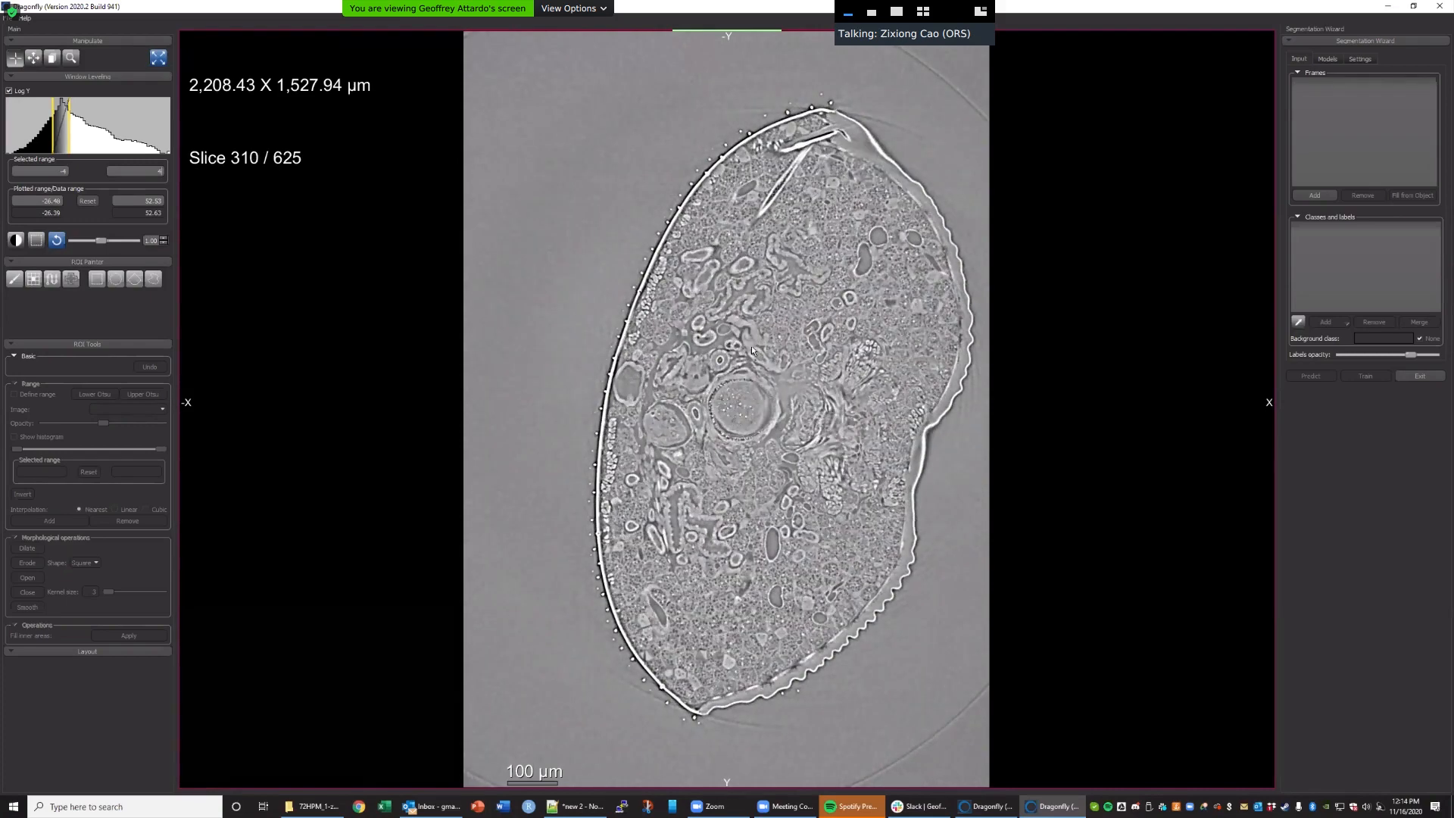
pyautogui.scroll(15, 751, 348)
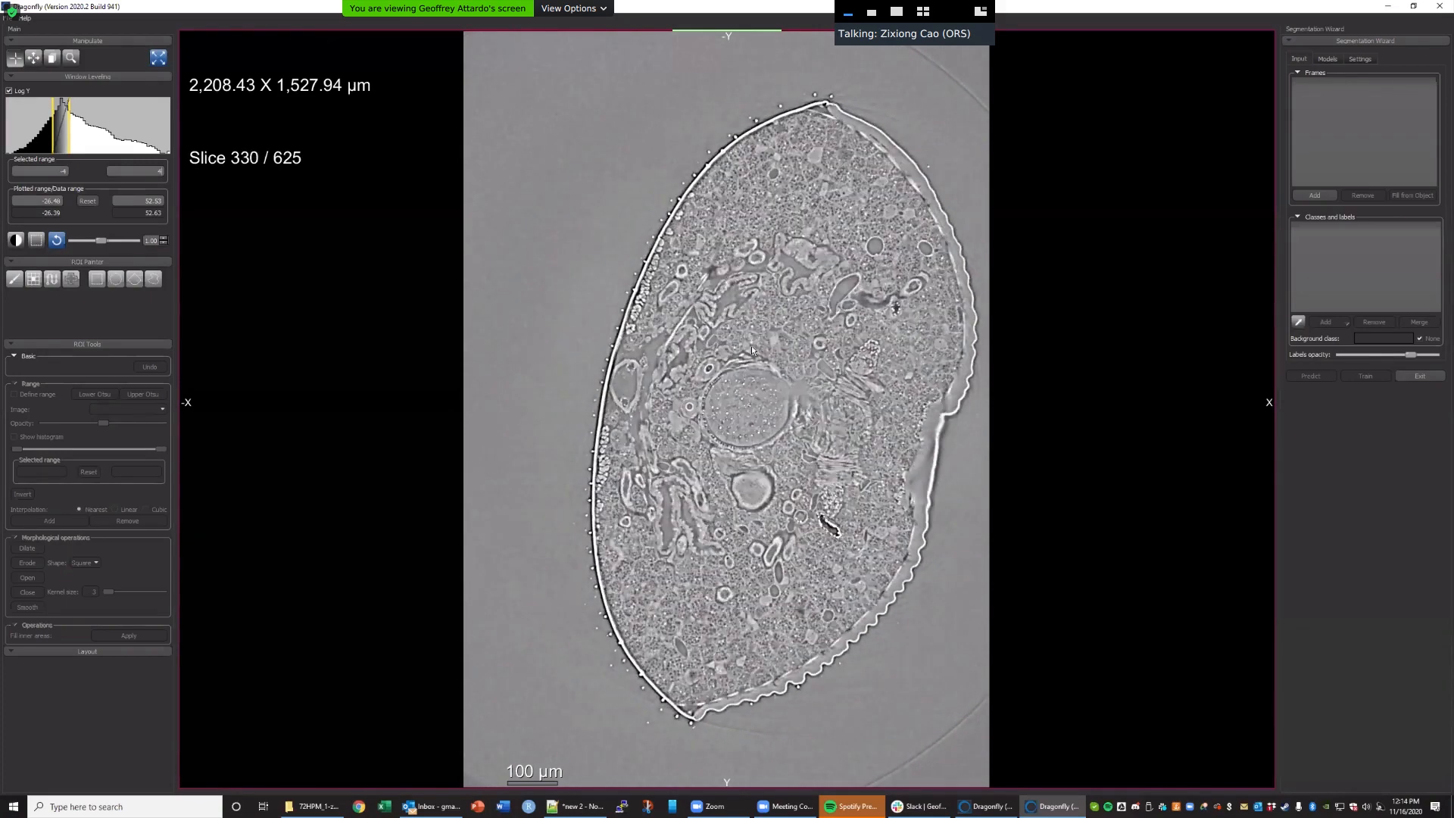
pyautogui.scroll(20, 752, 345)
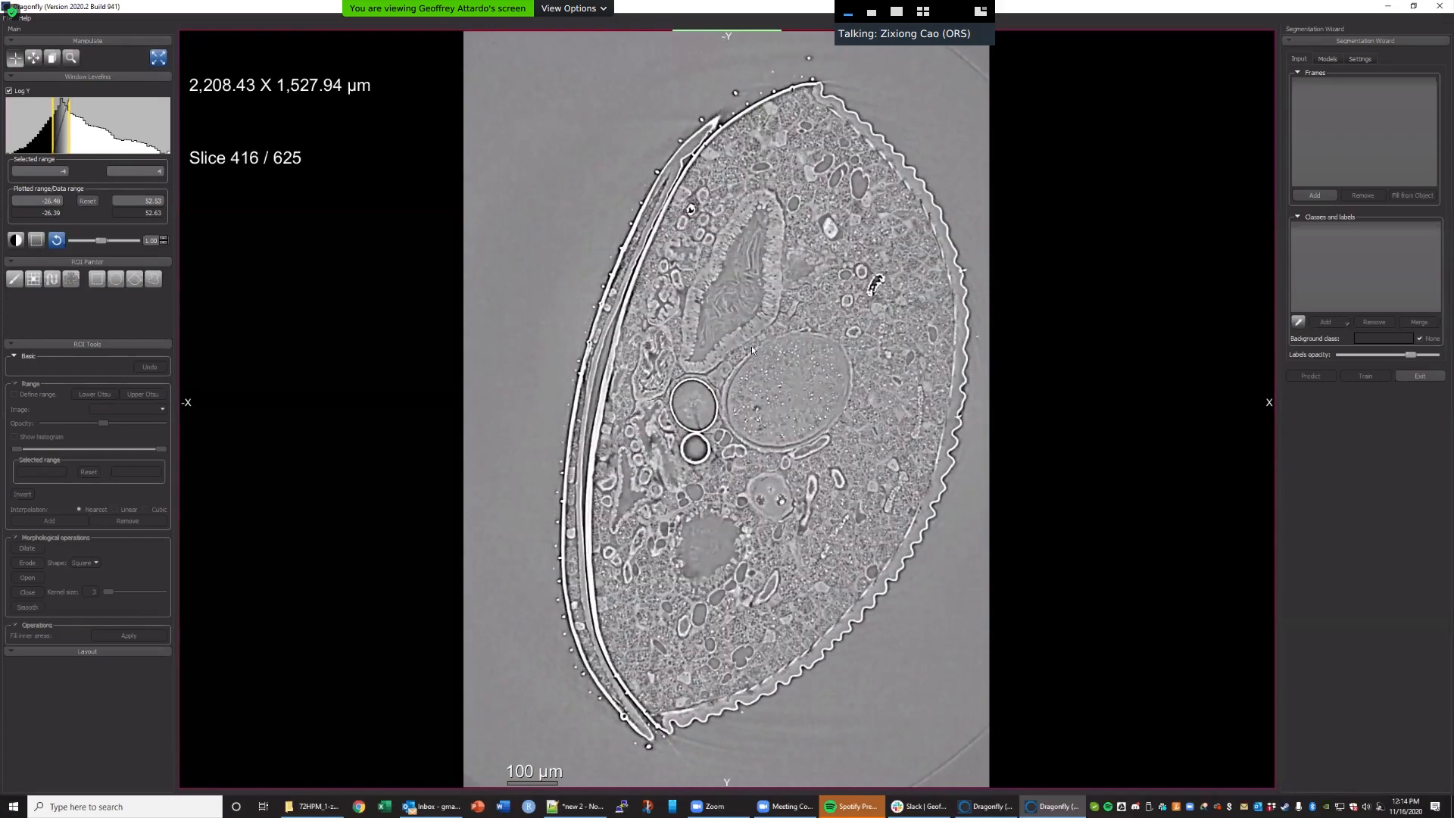
pyautogui.scroll(13, 751, 345)
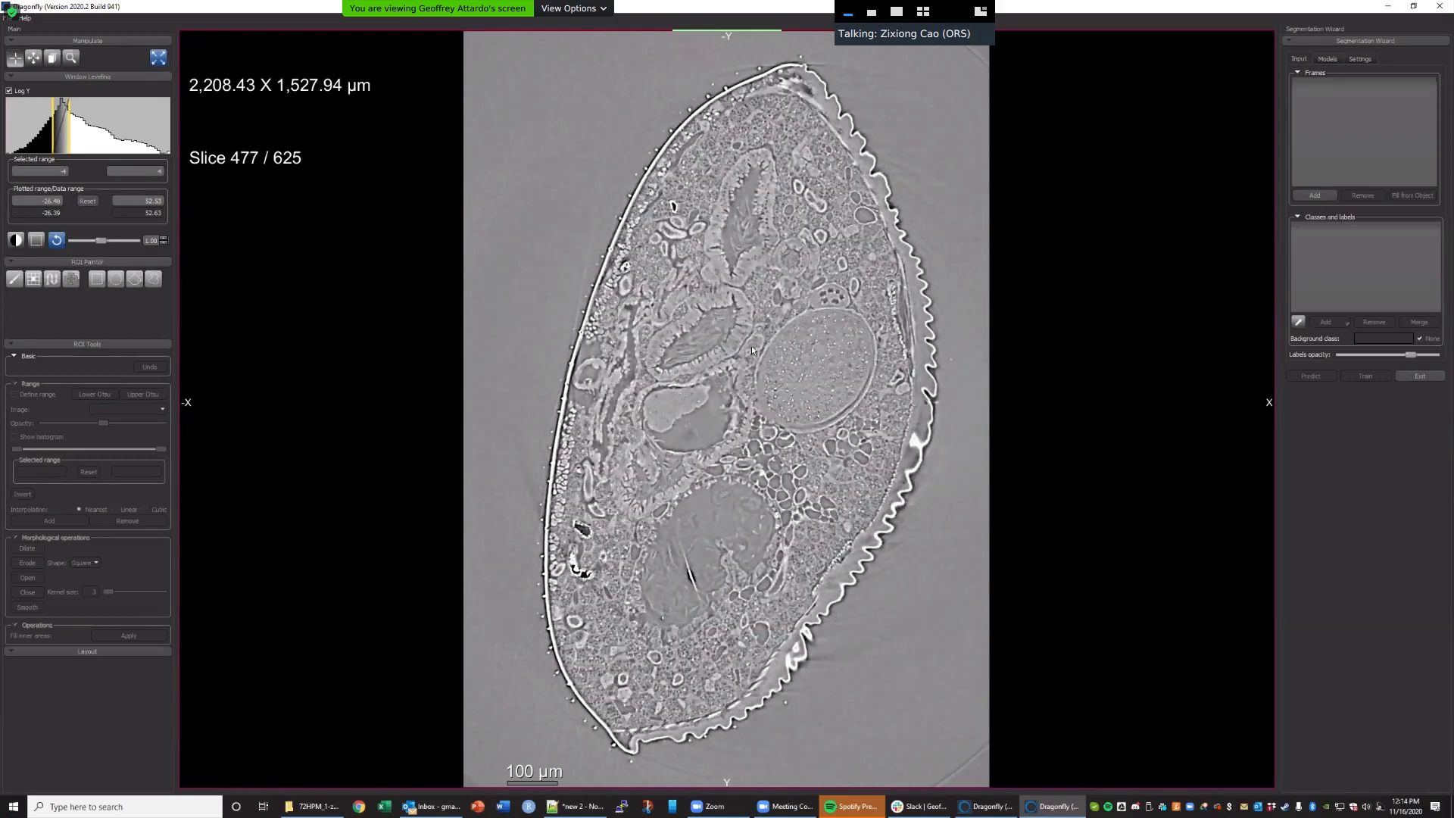
pyautogui.scroll(4, 751, 345)
pyautogui.scroll(-20, 751, 350)
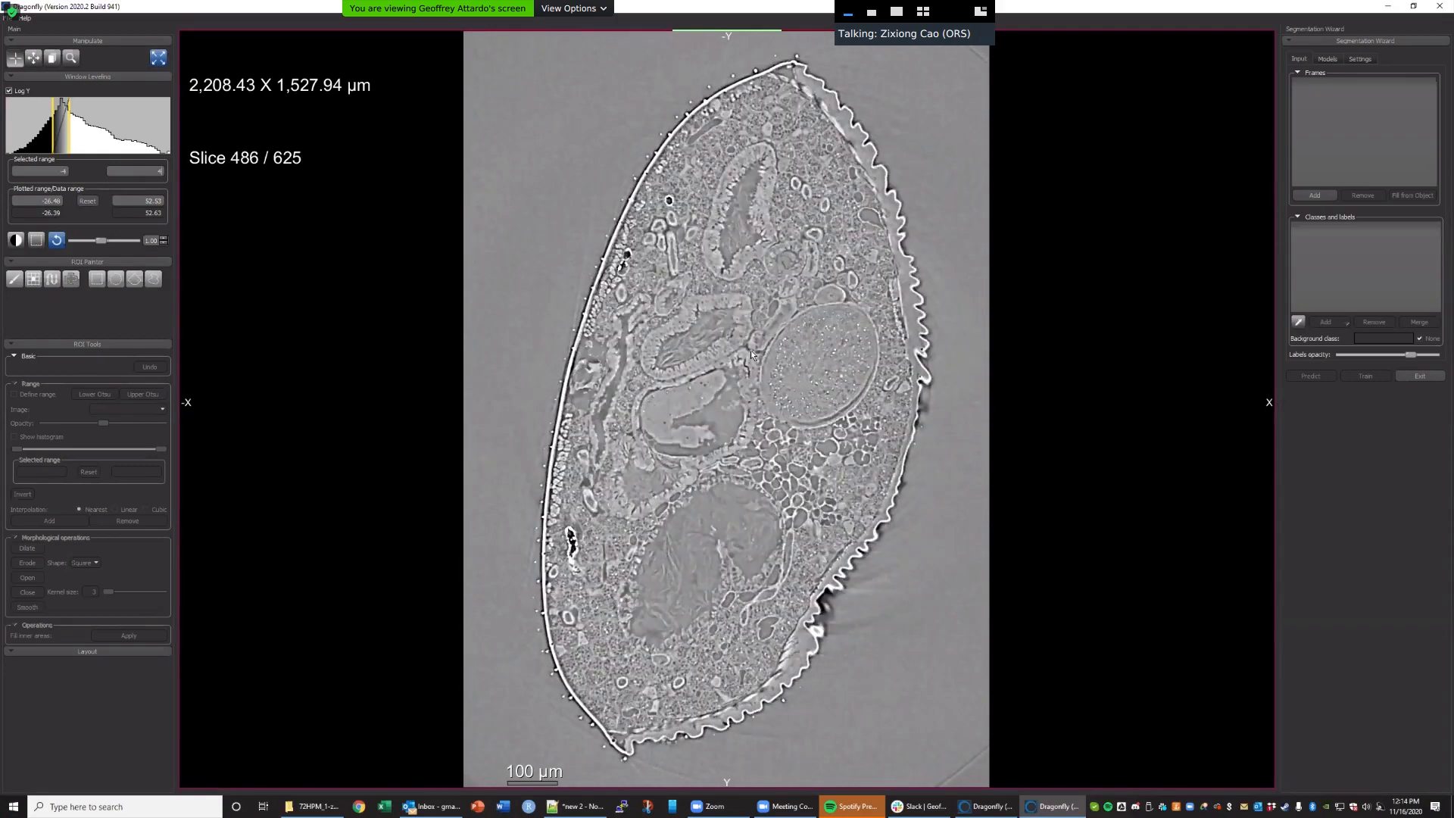
pyautogui.scroll(-20, 751, 350)
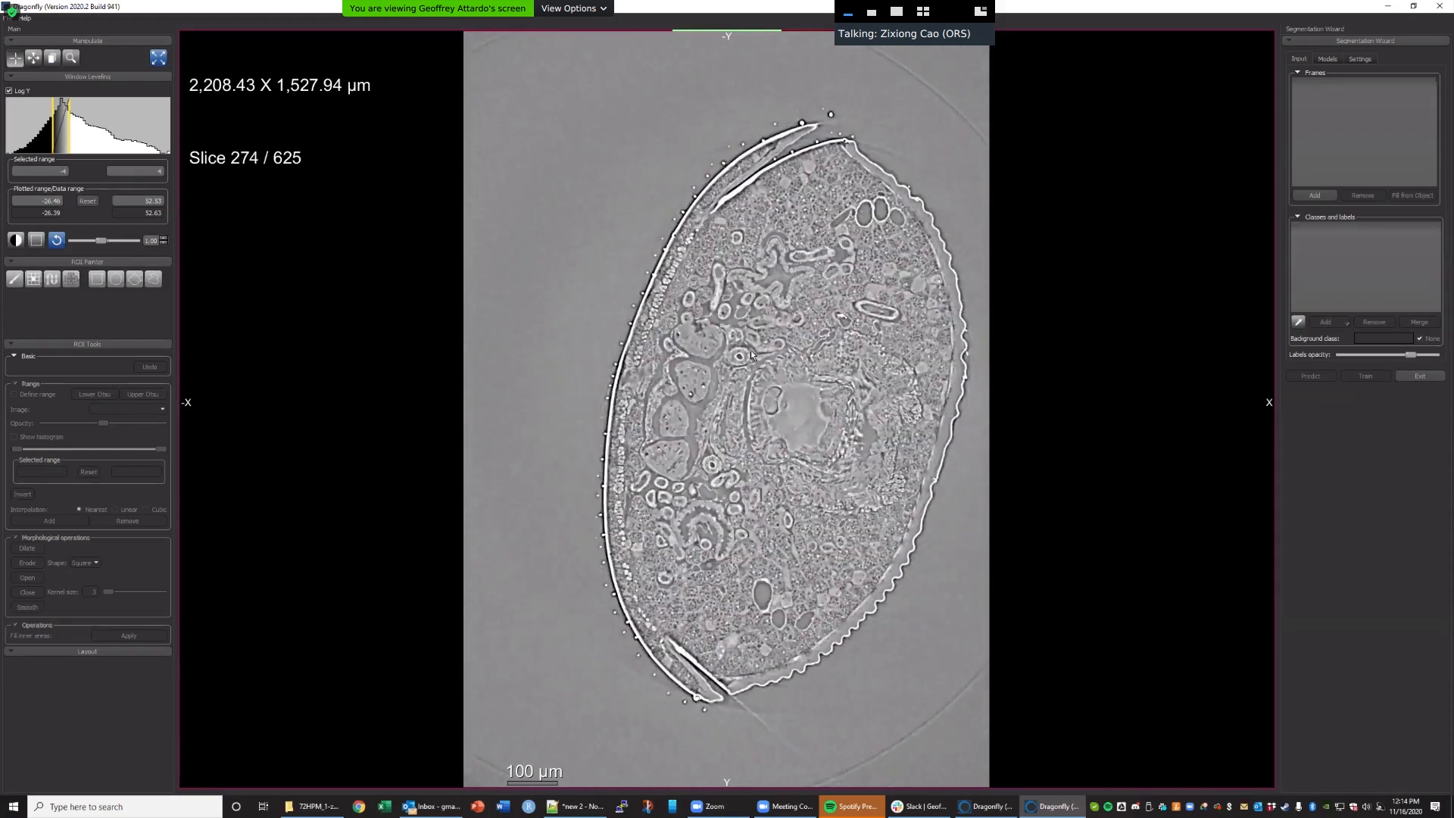
pyautogui.scroll(-13, 752, 355)
pyautogui.scroll(3, 841, 334)
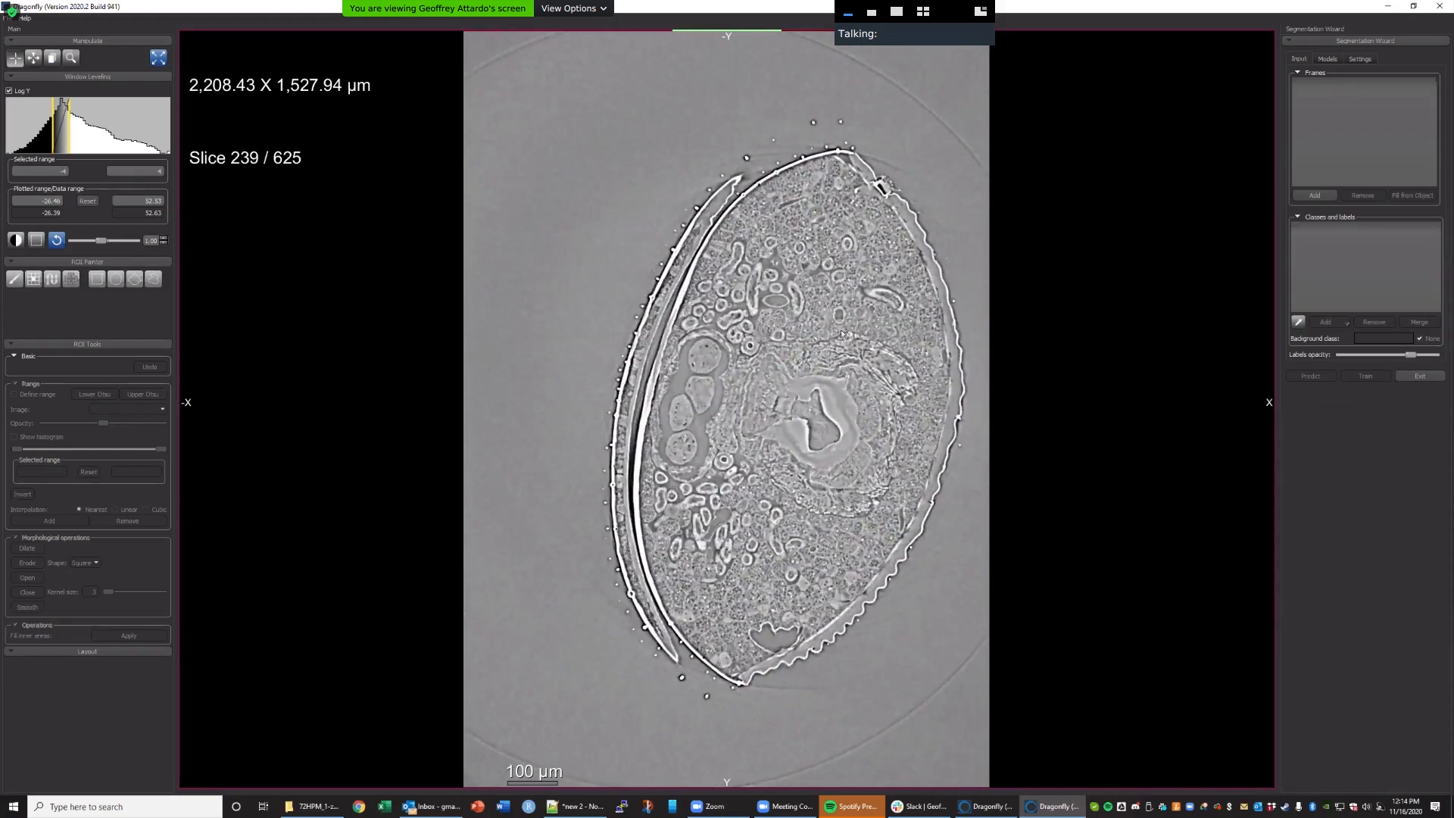
pyautogui.click(1314, 196)
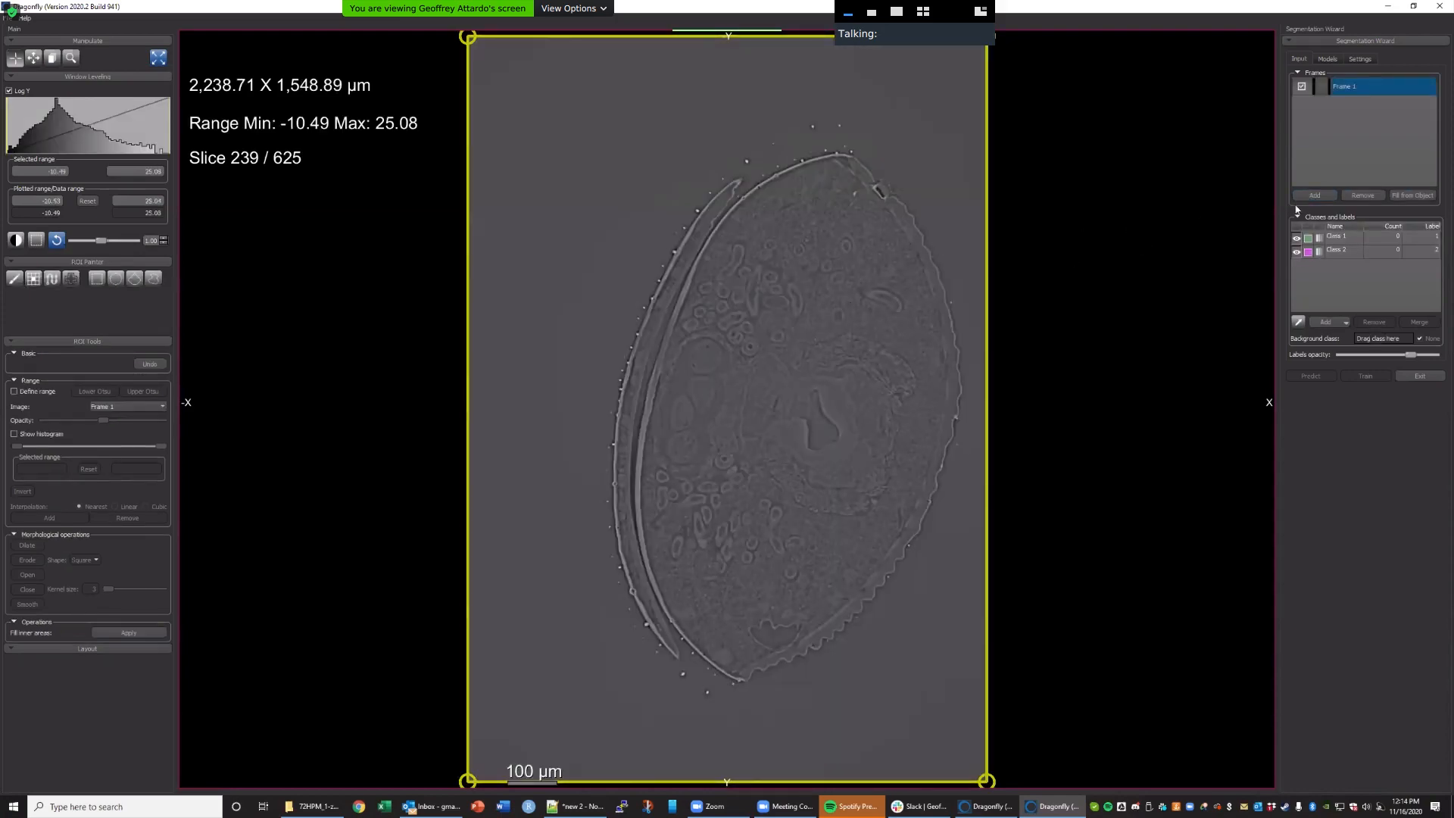
pyautogui.click(1364, 197)
# Add a training frame on slice 237 covering the close-up area around the central ring-shaped structure.
pyautogui.scroll(3, 903, 652)
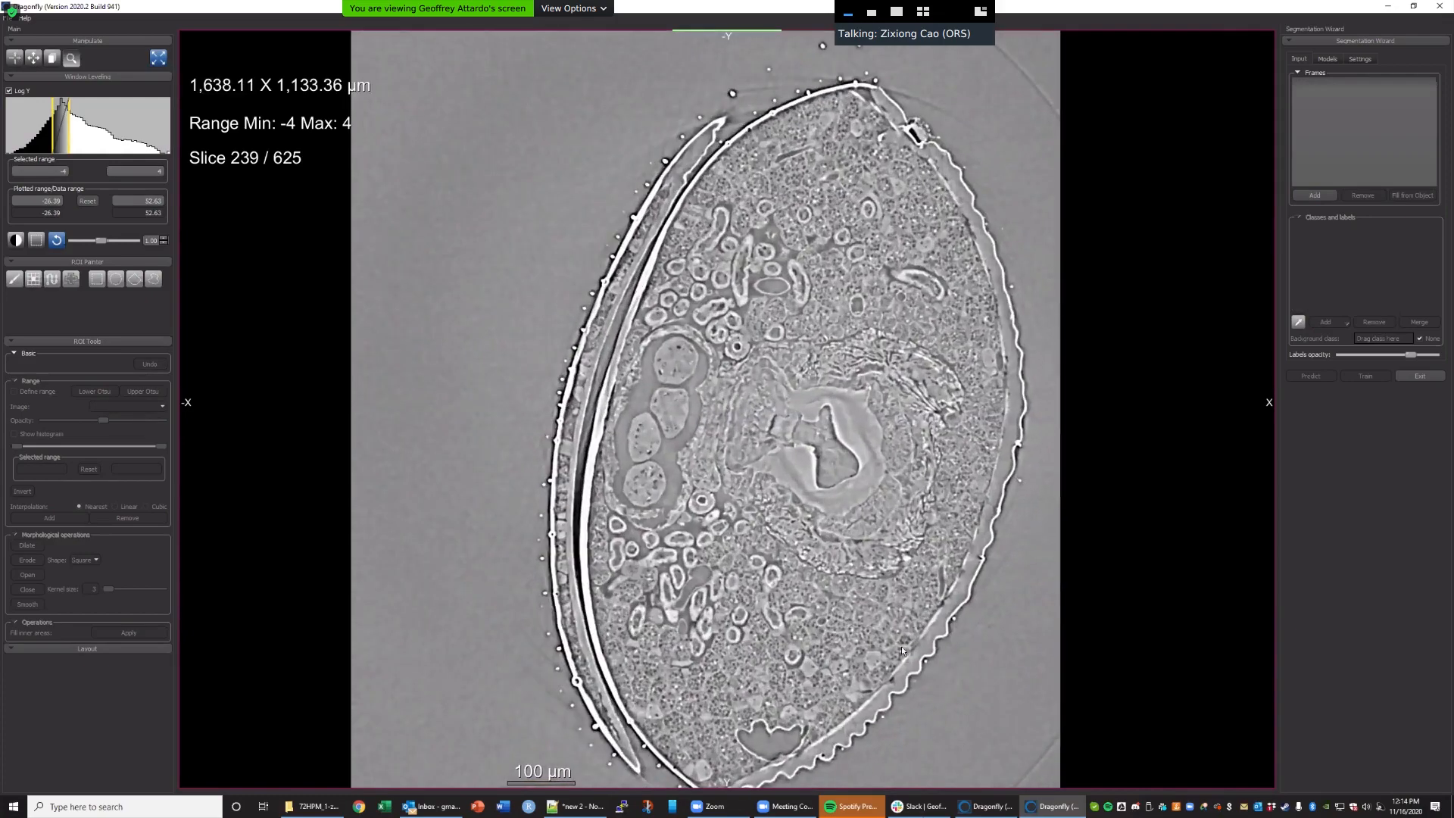
pyautogui.moveTo(903, 651); pyautogui.dragTo(863, 545, button='right')
pyautogui.scroll(2, 798, 405)
pyautogui.moveTo(818, 498); pyautogui.dragTo(688, 279, button='middle')
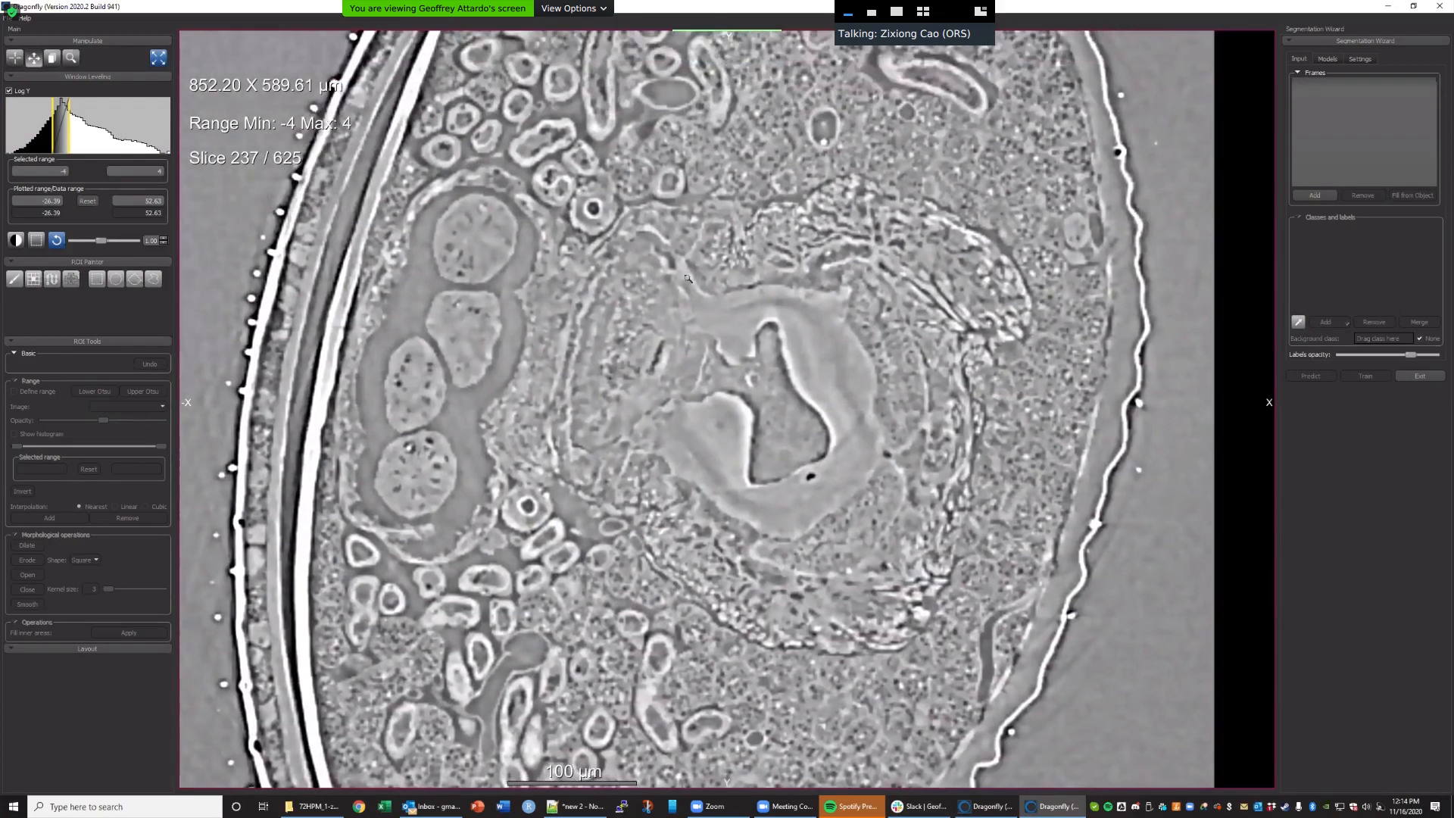
pyautogui.moveTo(687, 278); pyautogui.dragTo(808, 427, button='right')
pyautogui.moveTo(824, 450); pyautogui.dragTo(749, 419, button='middle')
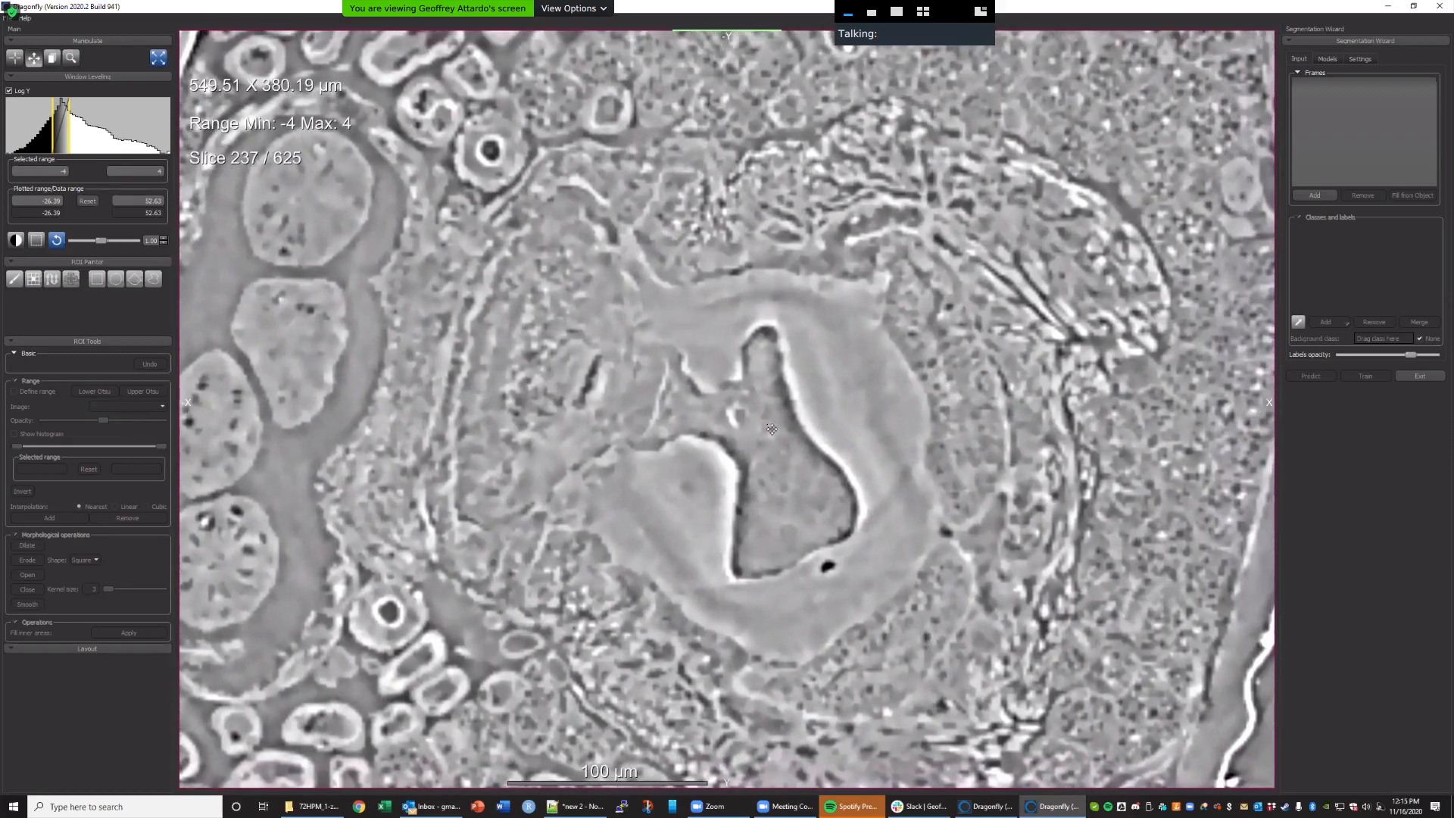
pyautogui.click(1316, 194)
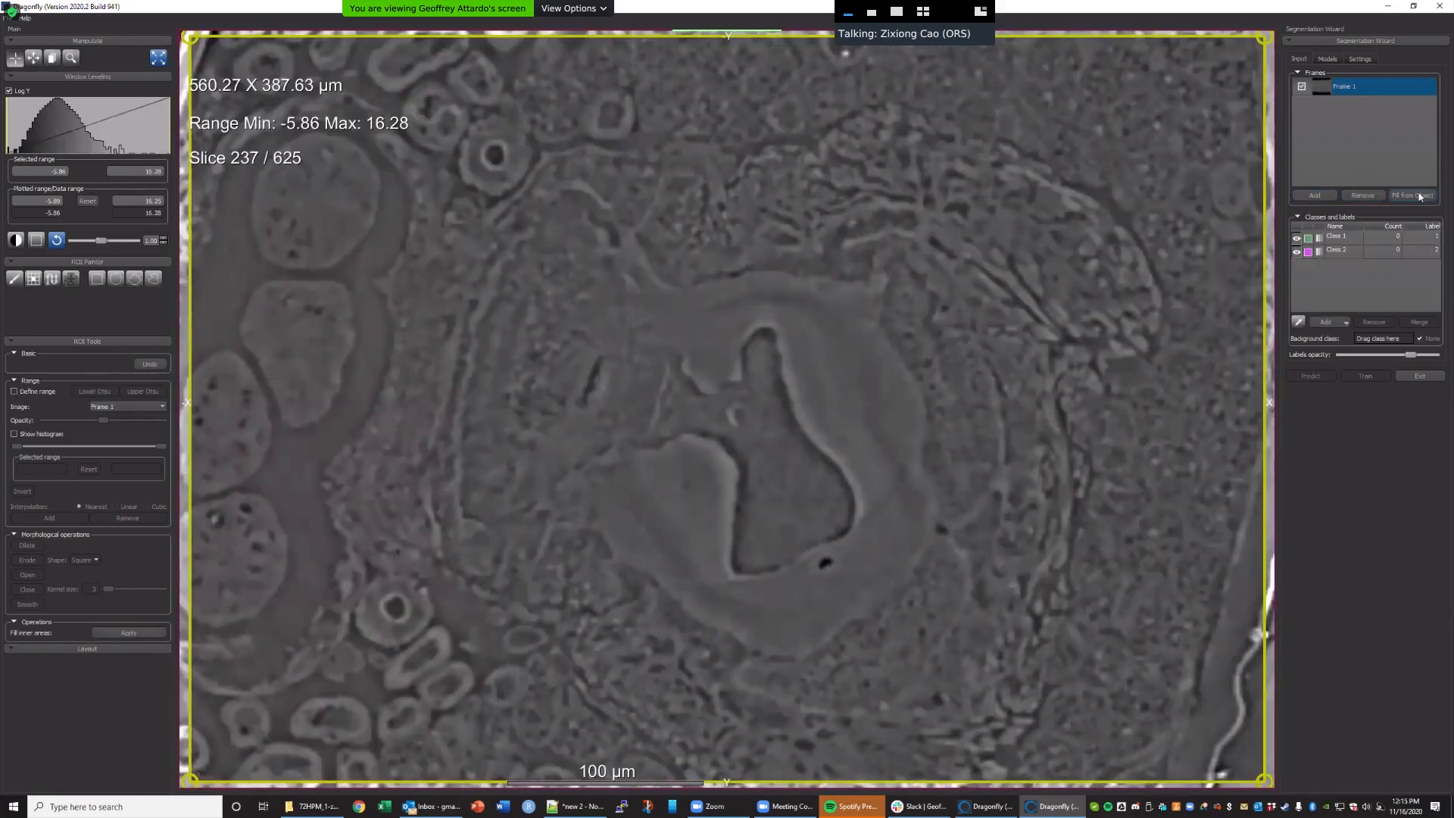
# Fill the frame's labels from the multi-ROI made from 2 ROIs, and exit the Segmentation Wizard.
pyautogui.click(1413, 195)
pyautogui.click(708, 393)
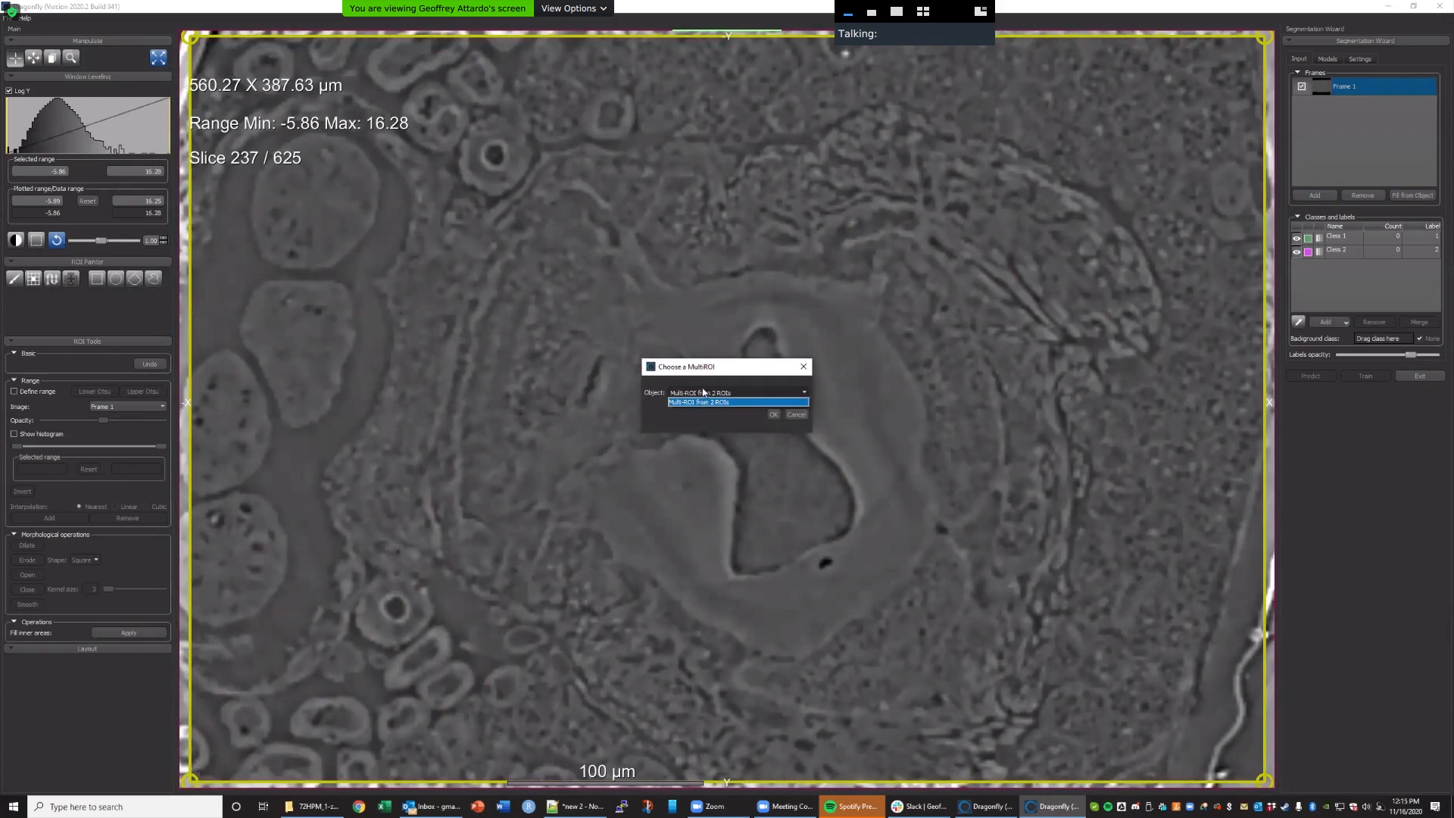
pyautogui.click(700, 403)
pyautogui.click(703, 393)
pyautogui.click(703, 392)
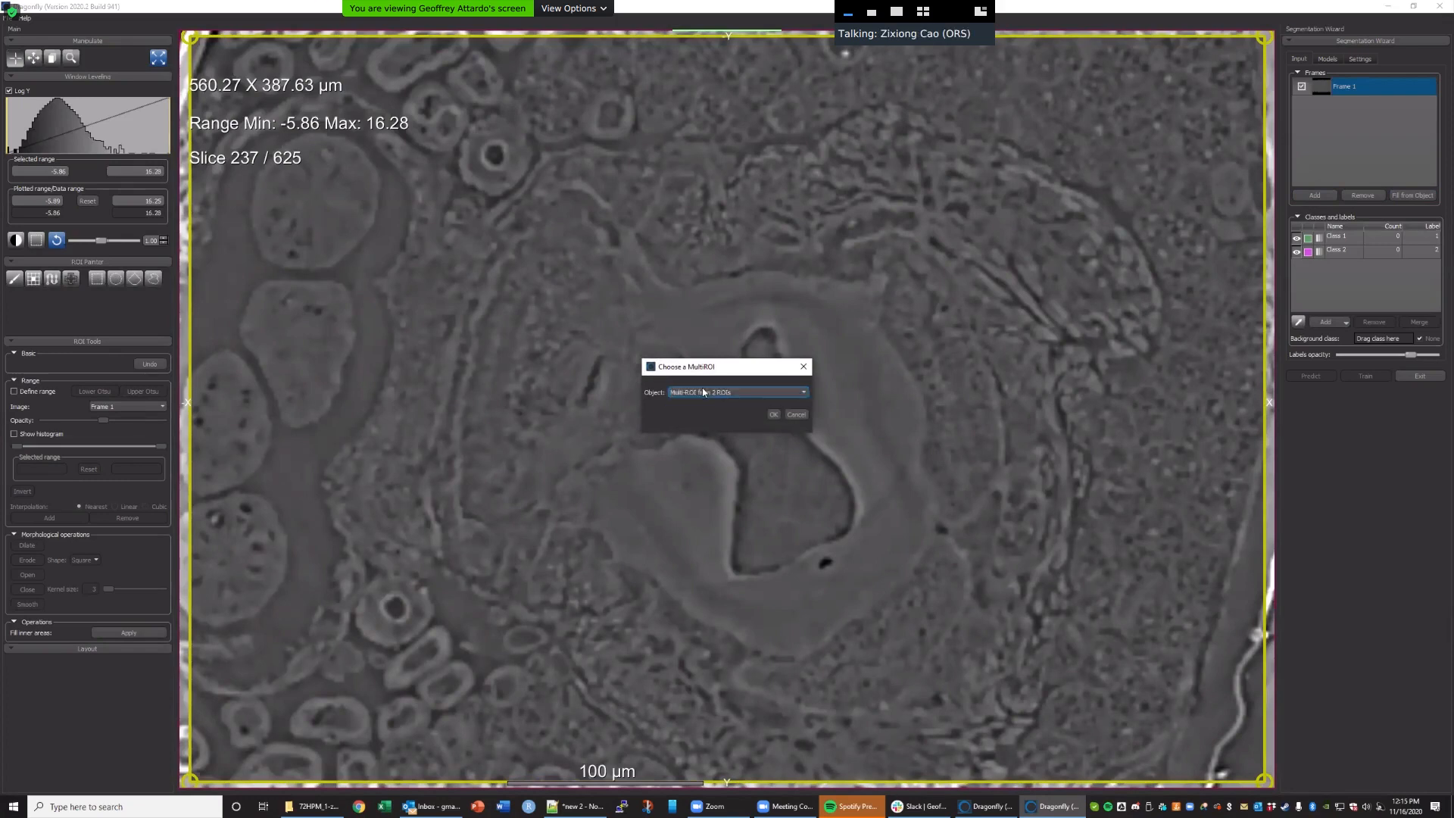
pyautogui.click(770, 416)
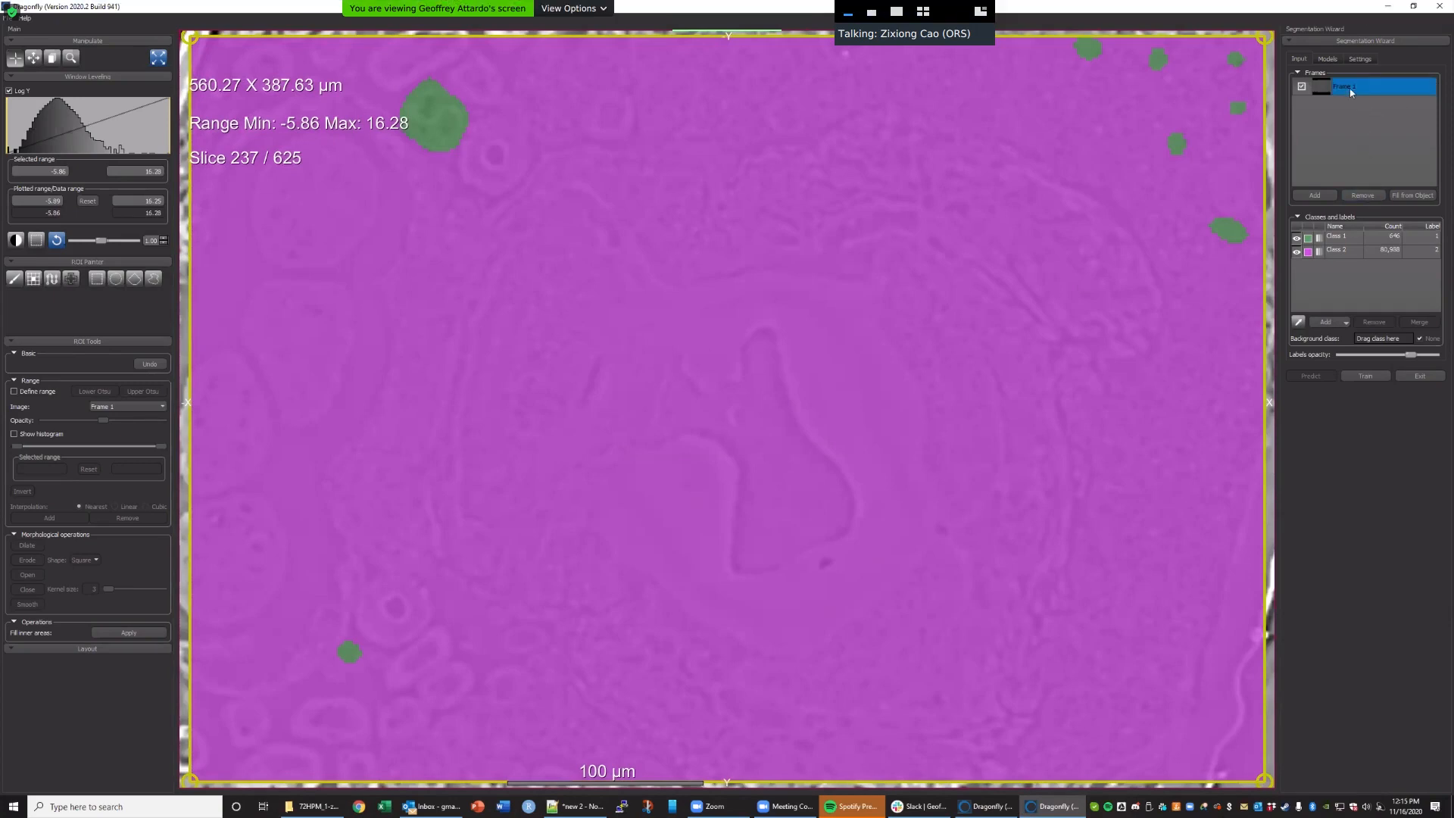
pyautogui.click(1421, 377)
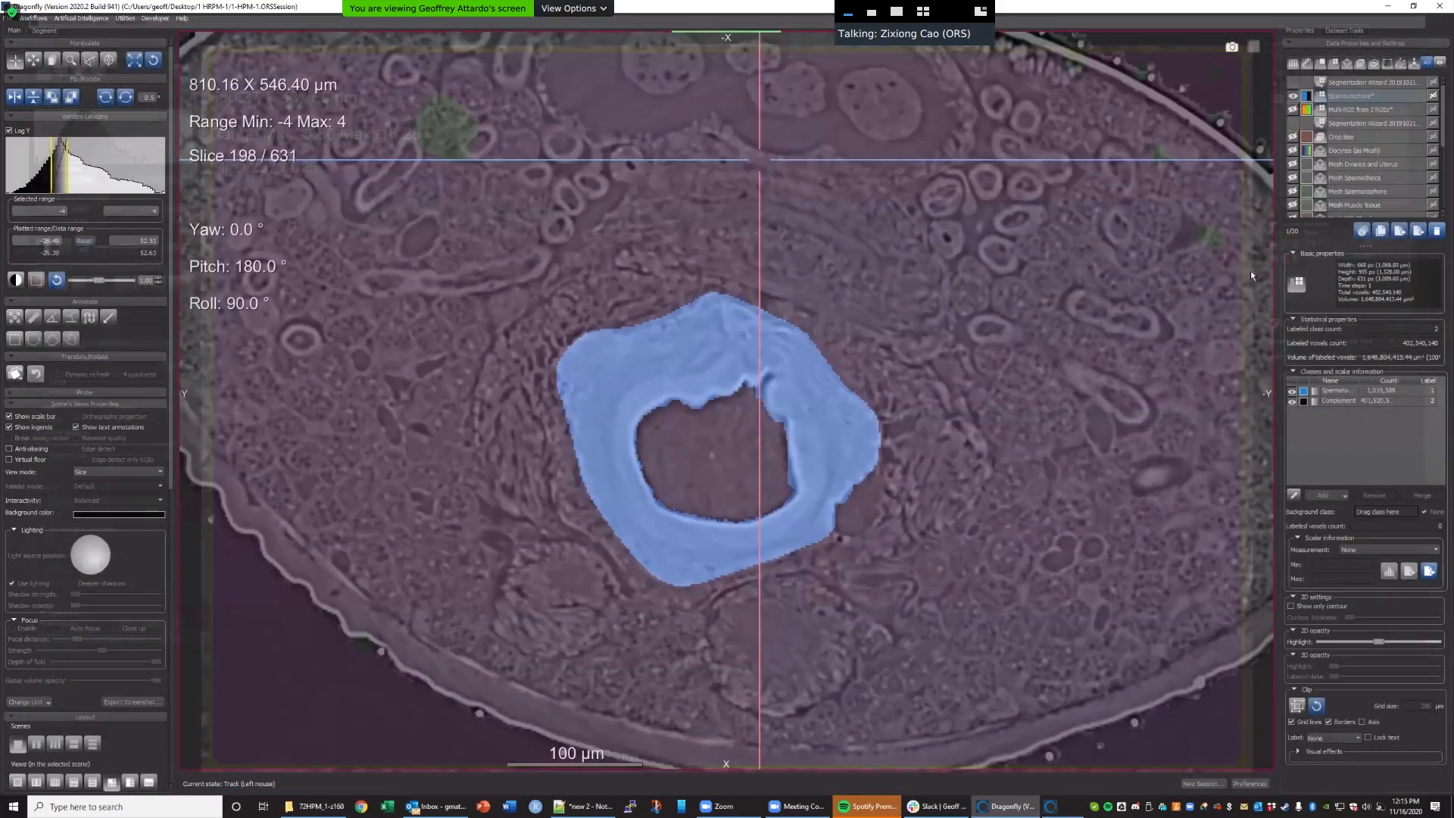
# Check the basic properties and dimensions of the cropped unsharp-filtered scan.
pyautogui.scroll(-5, 1370, 124)
pyautogui.click(1335, 213)
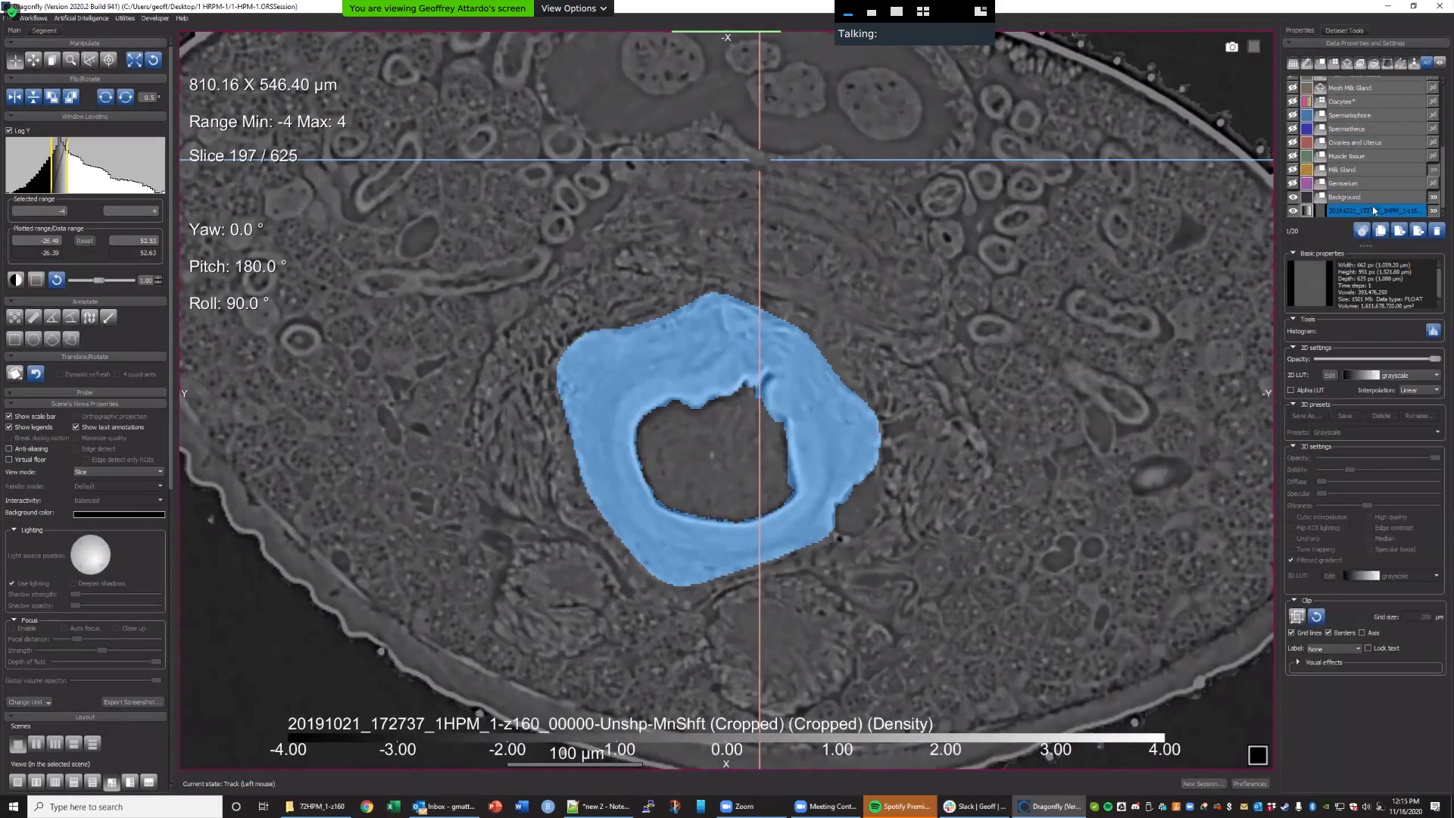
pyautogui.scroll(3, 1376, 206)
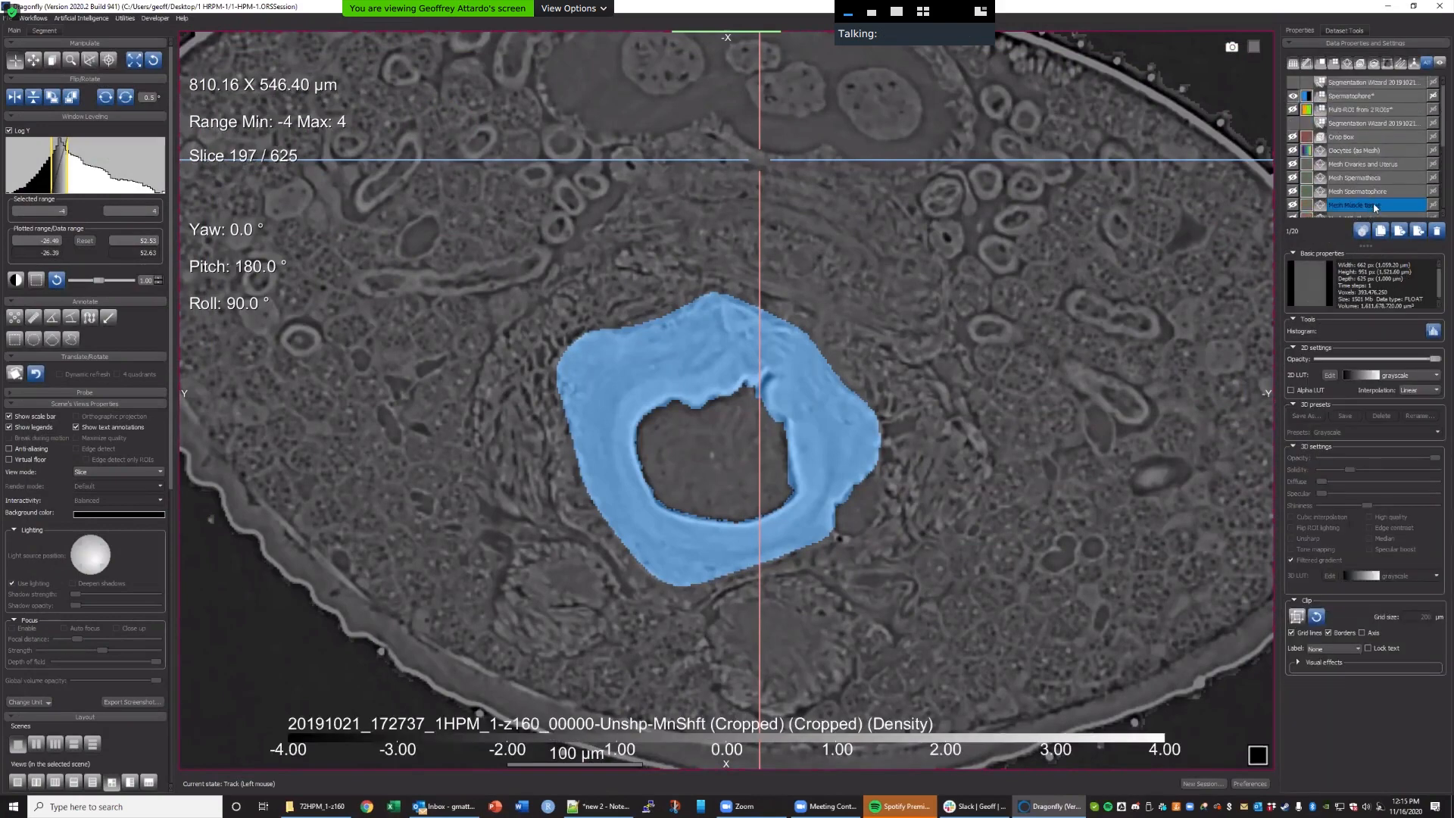
# Delete the crop box and all the organ meshes, from Oocytes (as Mesh) through Mesh Milk Gland.
pyautogui.click(1358, 125)
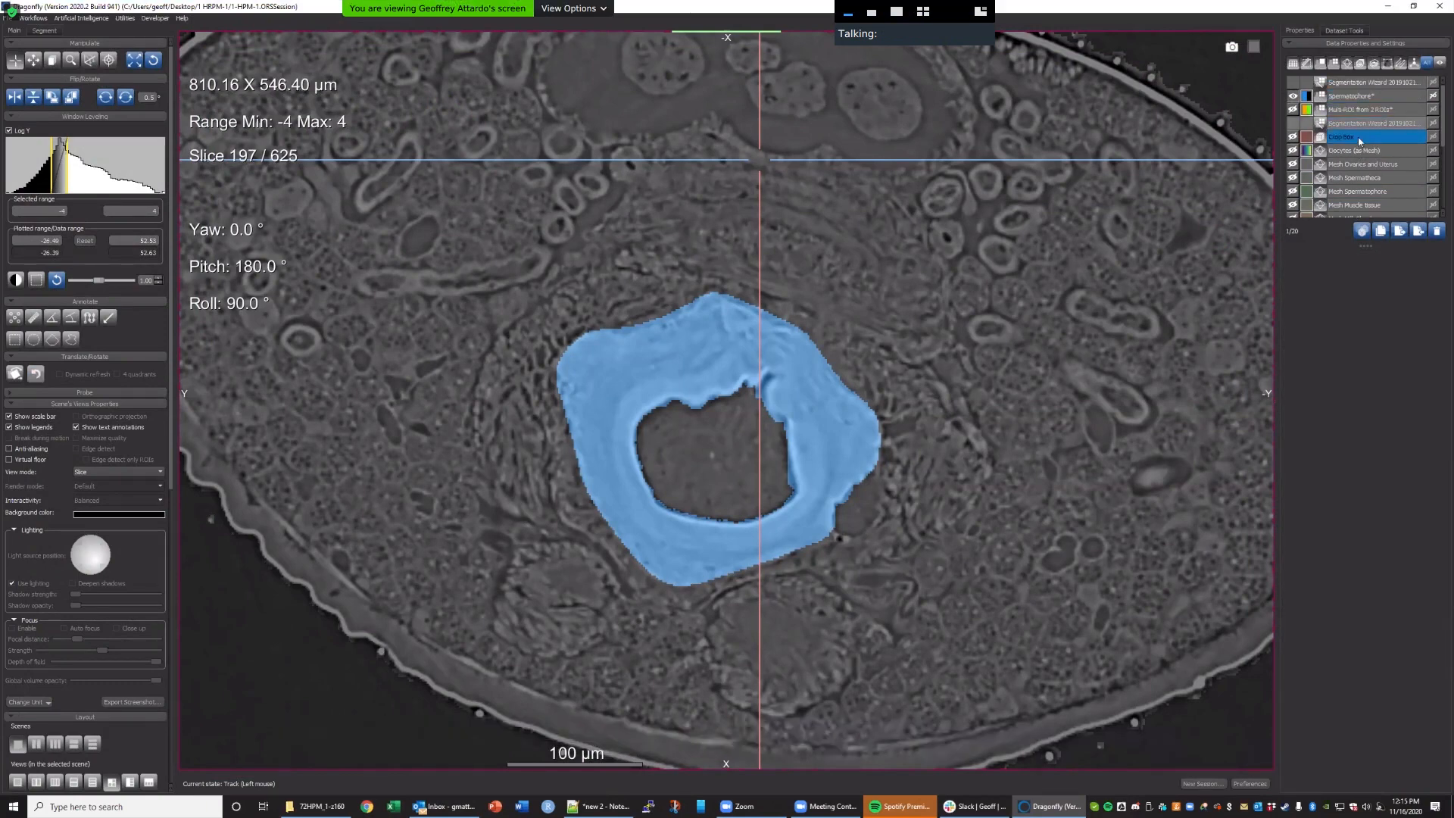
pyautogui.click(1364, 163)
pyautogui.click(1369, 176)
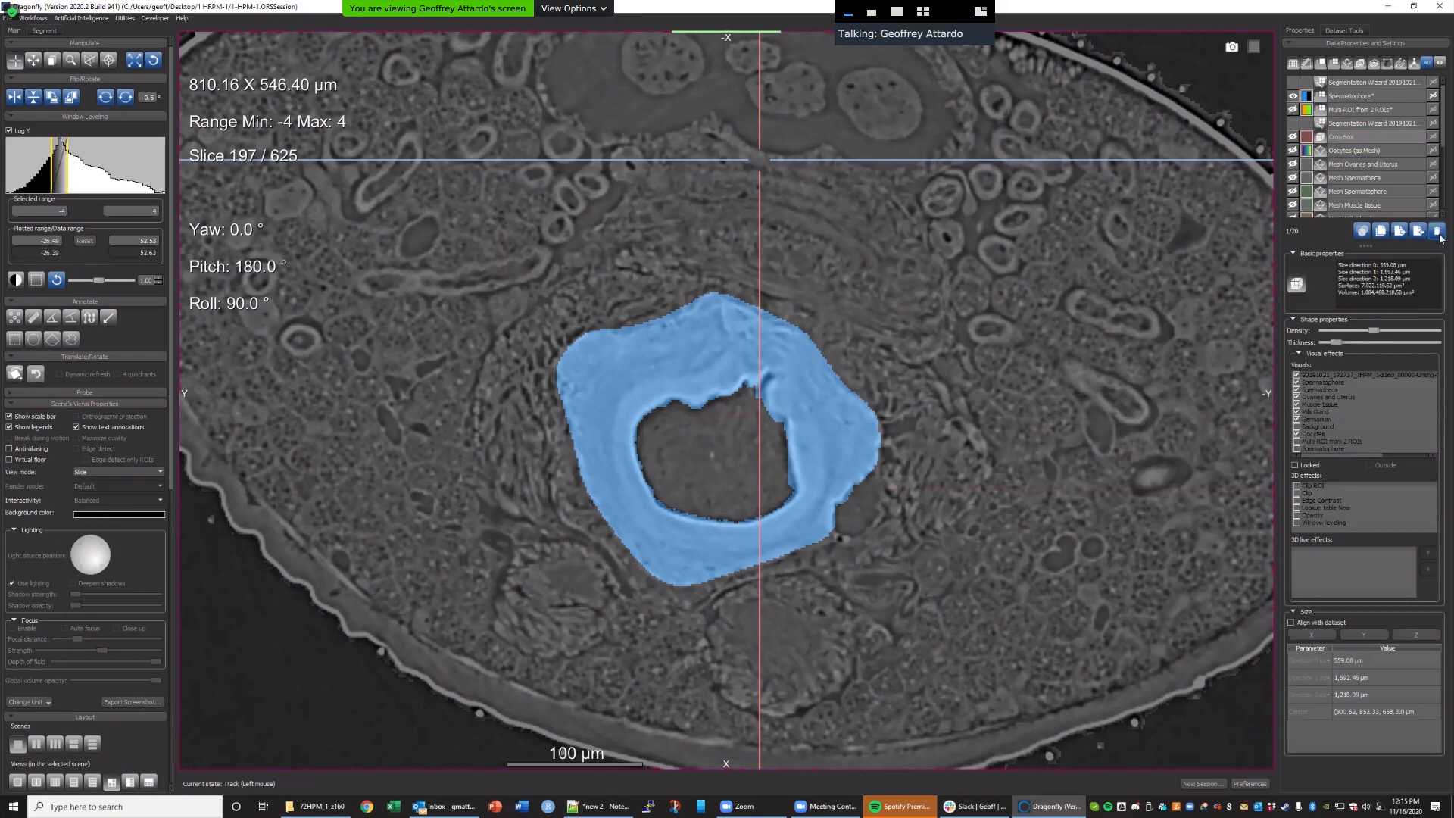
pyautogui.click(1392, 149)
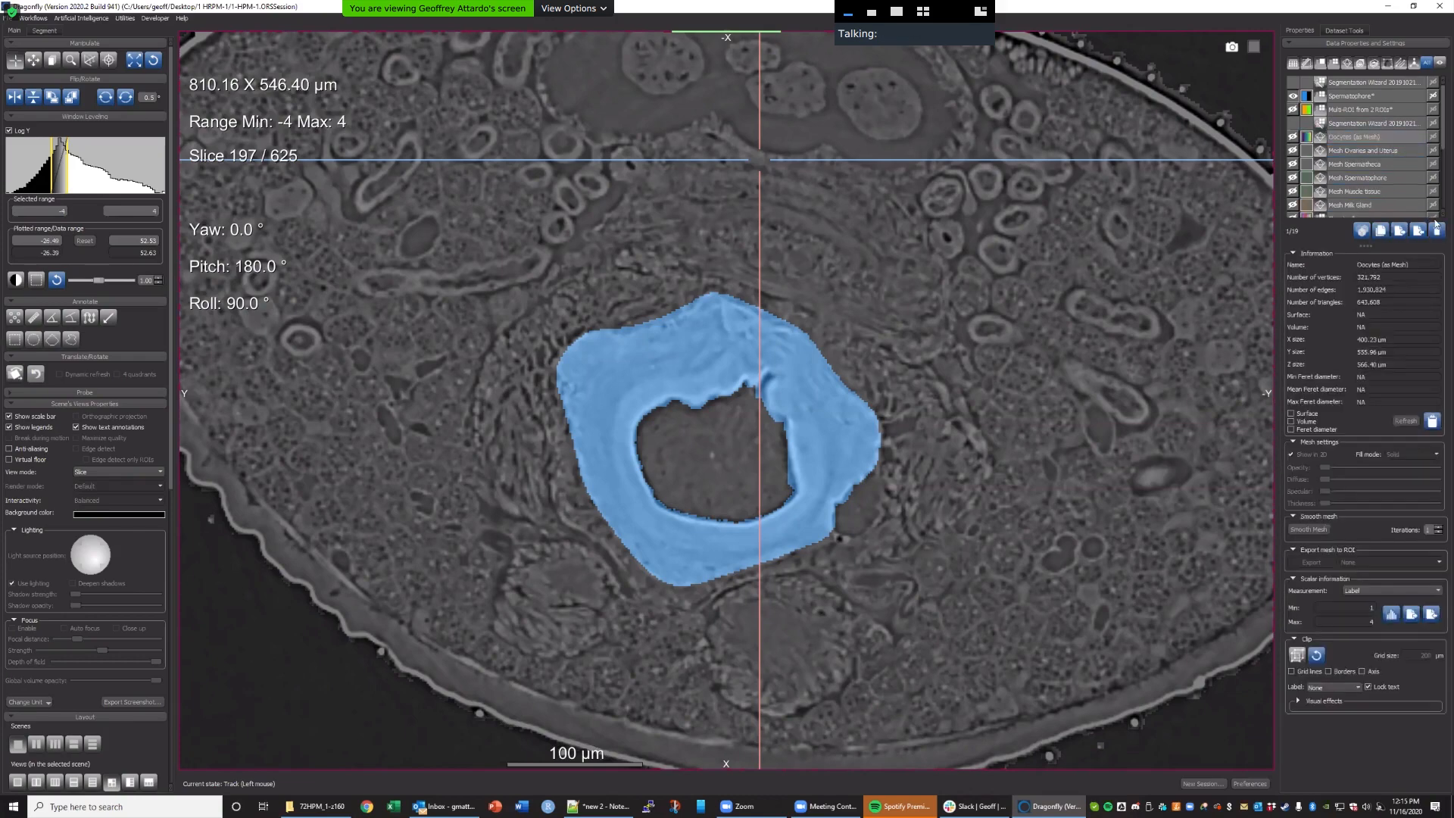
pyautogui.click(1390, 142)
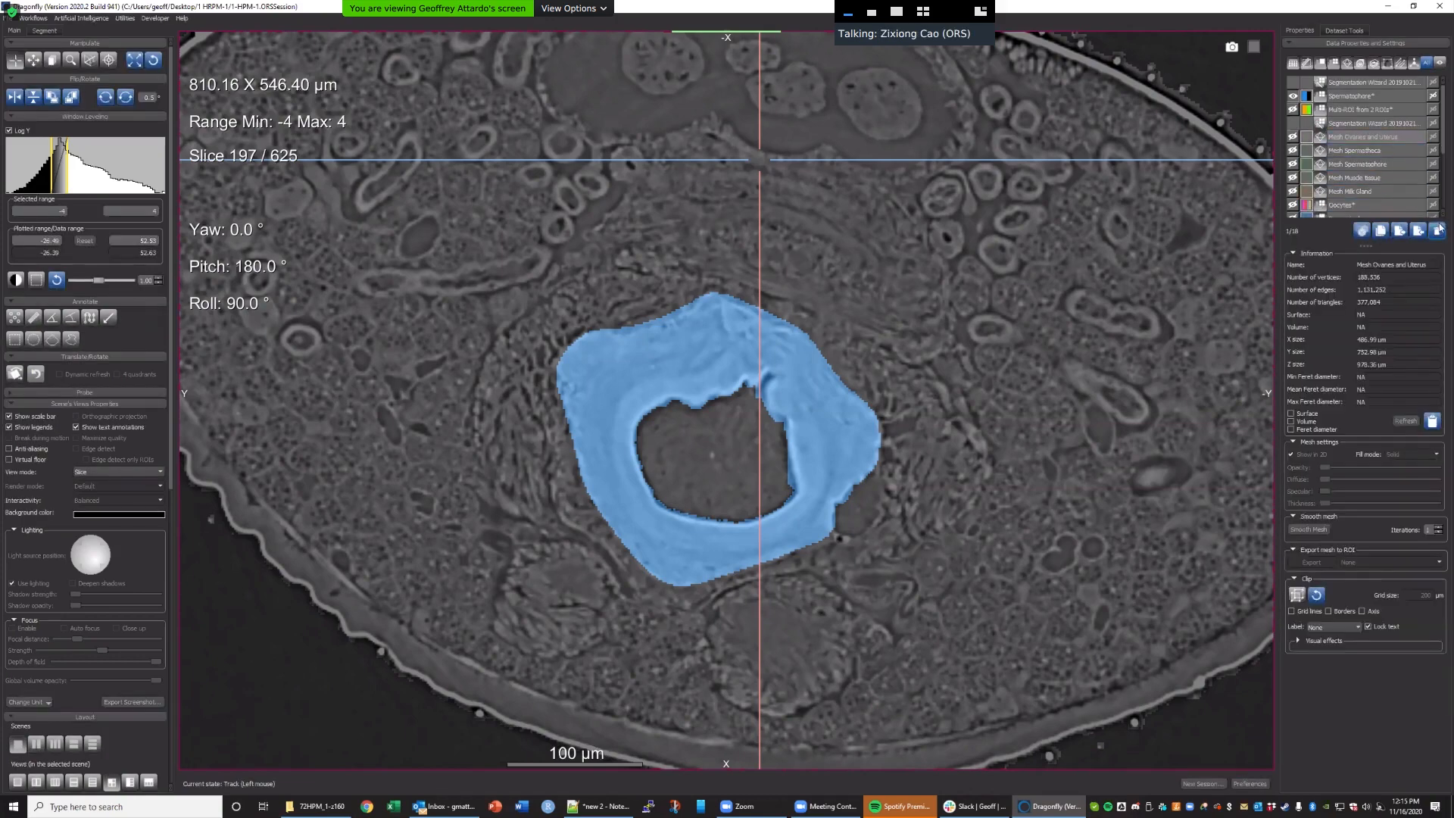
pyautogui.click(1438, 230)
pyautogui.click(1383, 145)
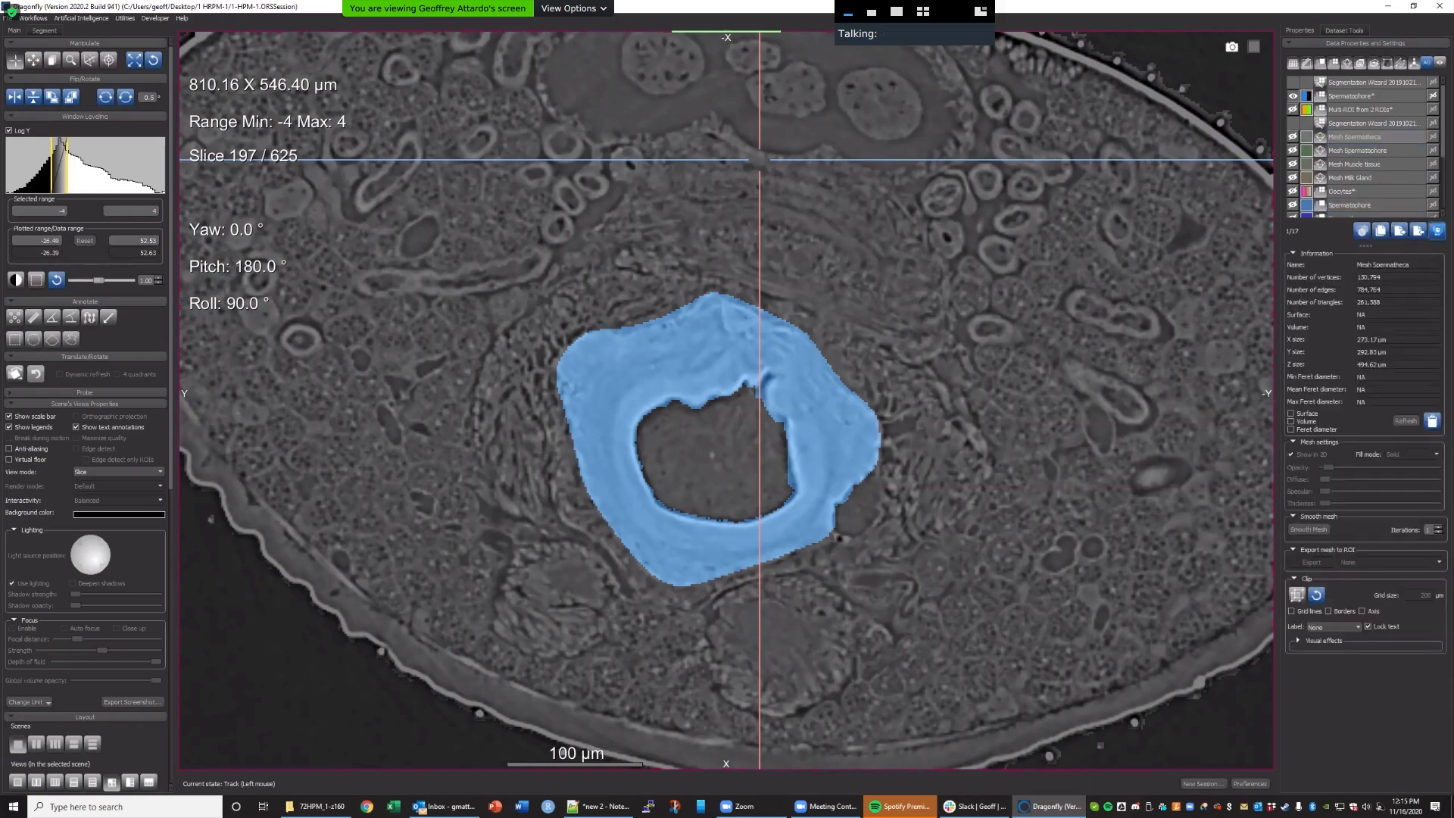
pyautogui.click(1438, 230)
pyautogui.click(1437, 230)
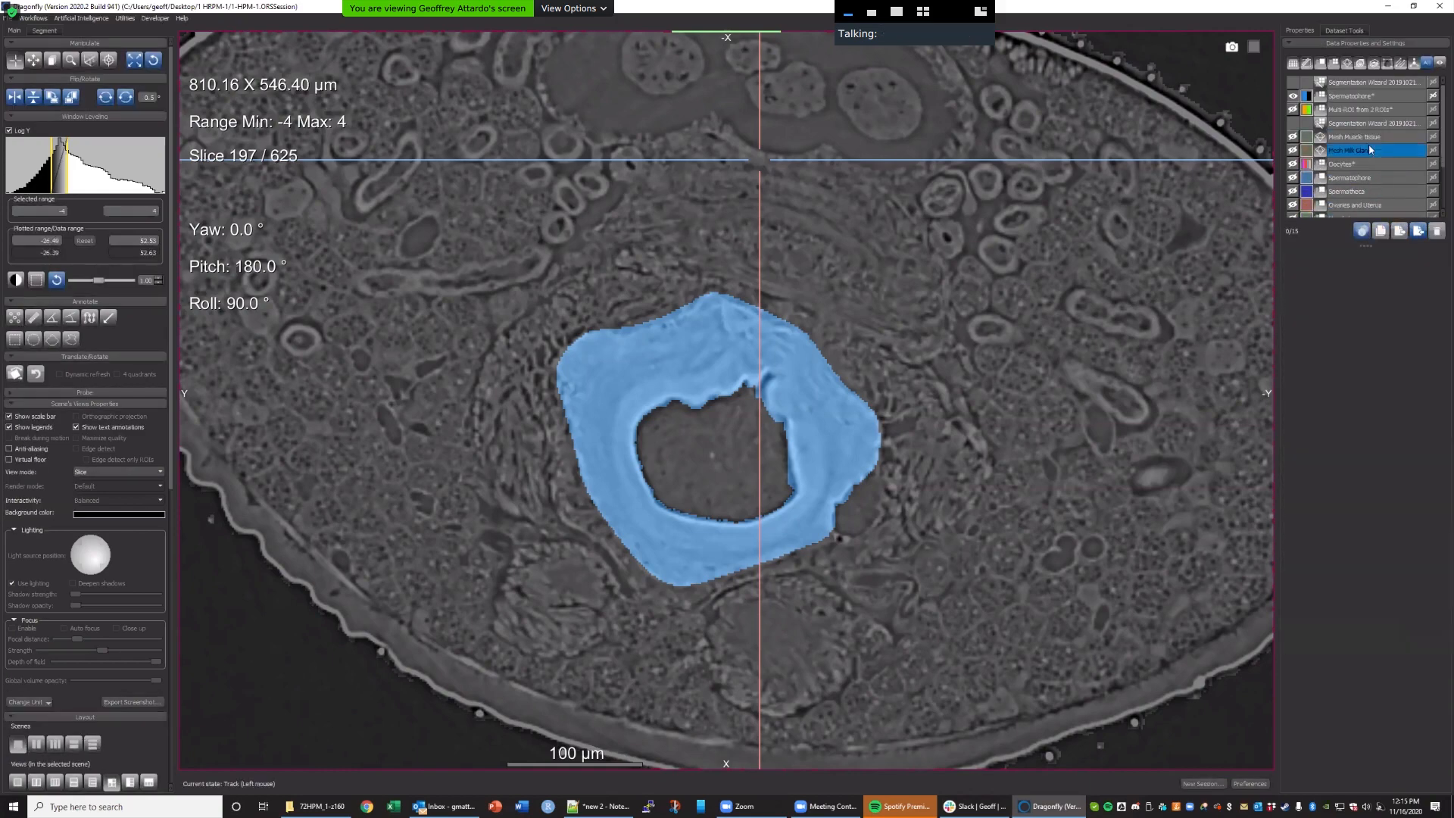
pyautogui.click(1438, 231)
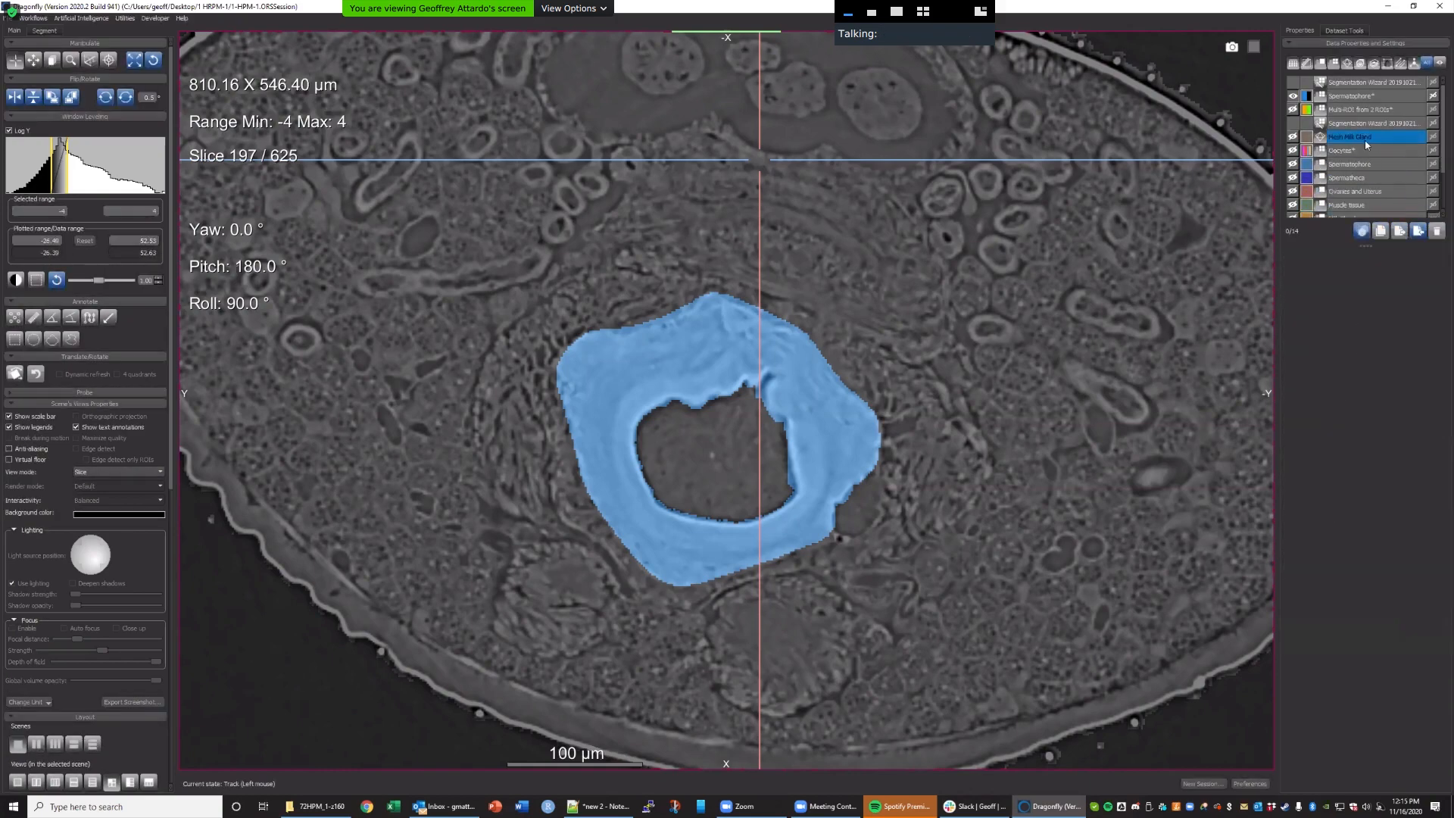
pyautogui.click(1438, 231)
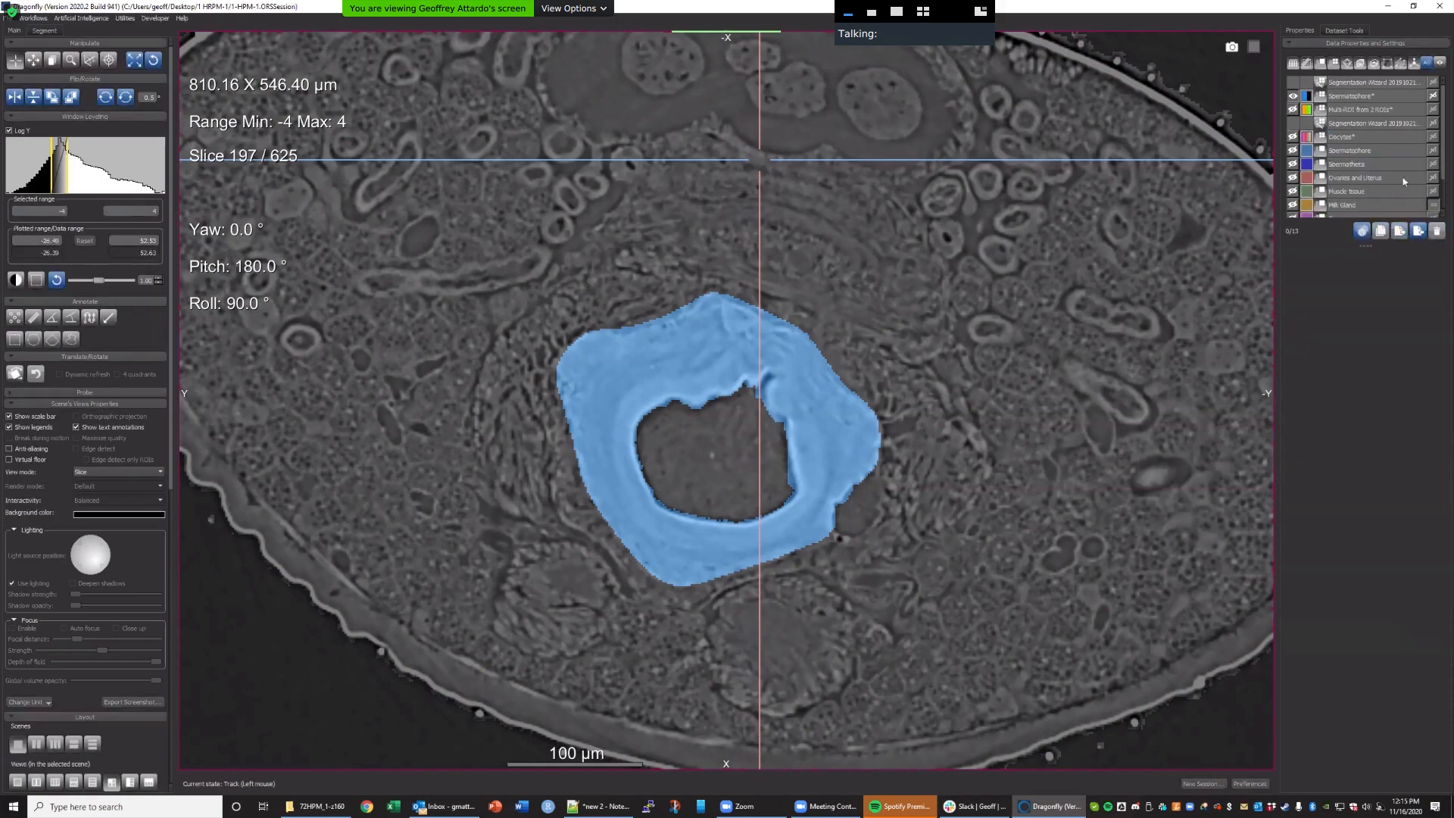
# Delete the multi-ROI made from 2 ROIs and the older Segmentation Wizard session below the Spermatophore multi-ROI.
pyautogui.click(1380, 110)
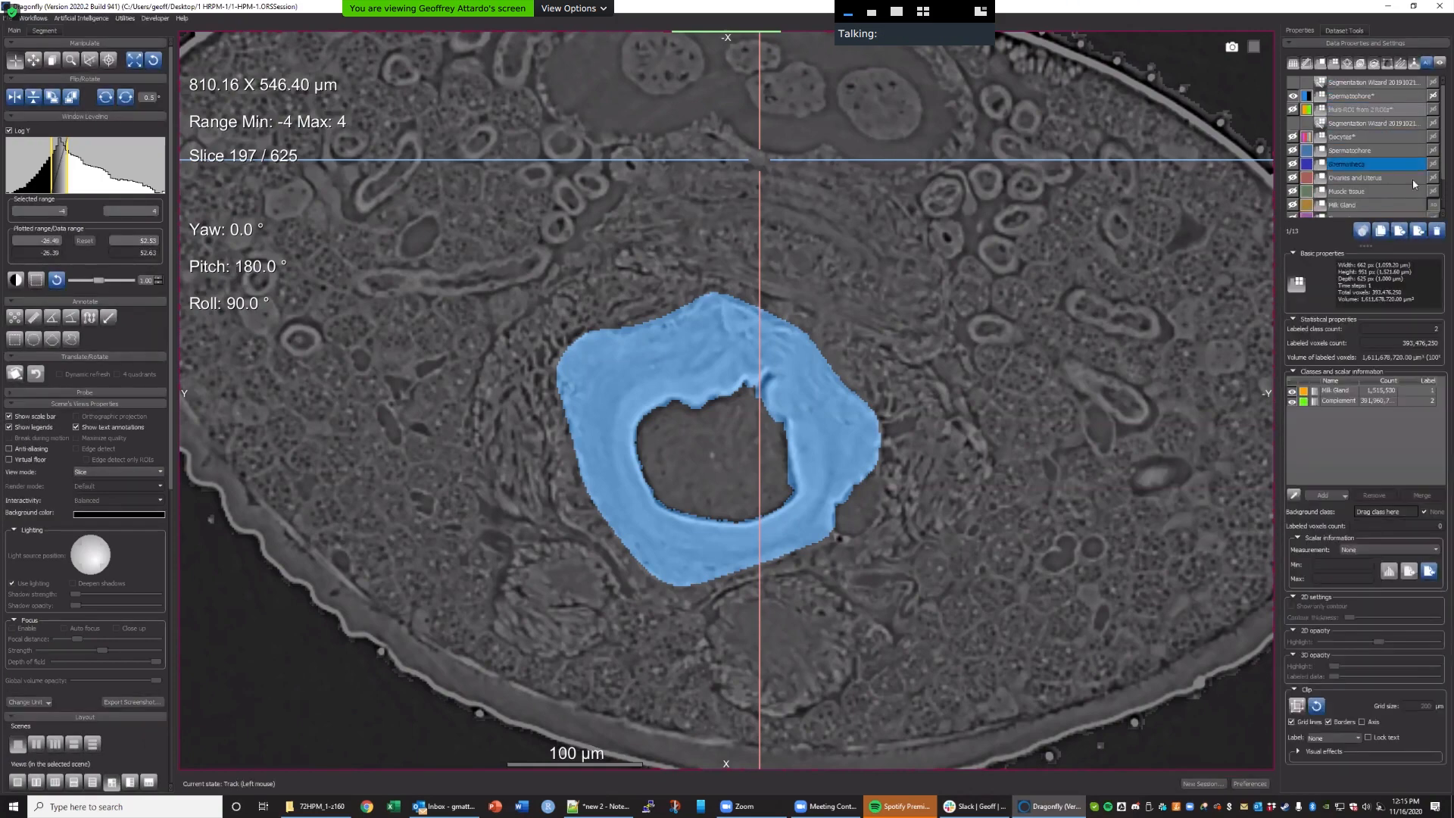
pyautogui.press('Delete')
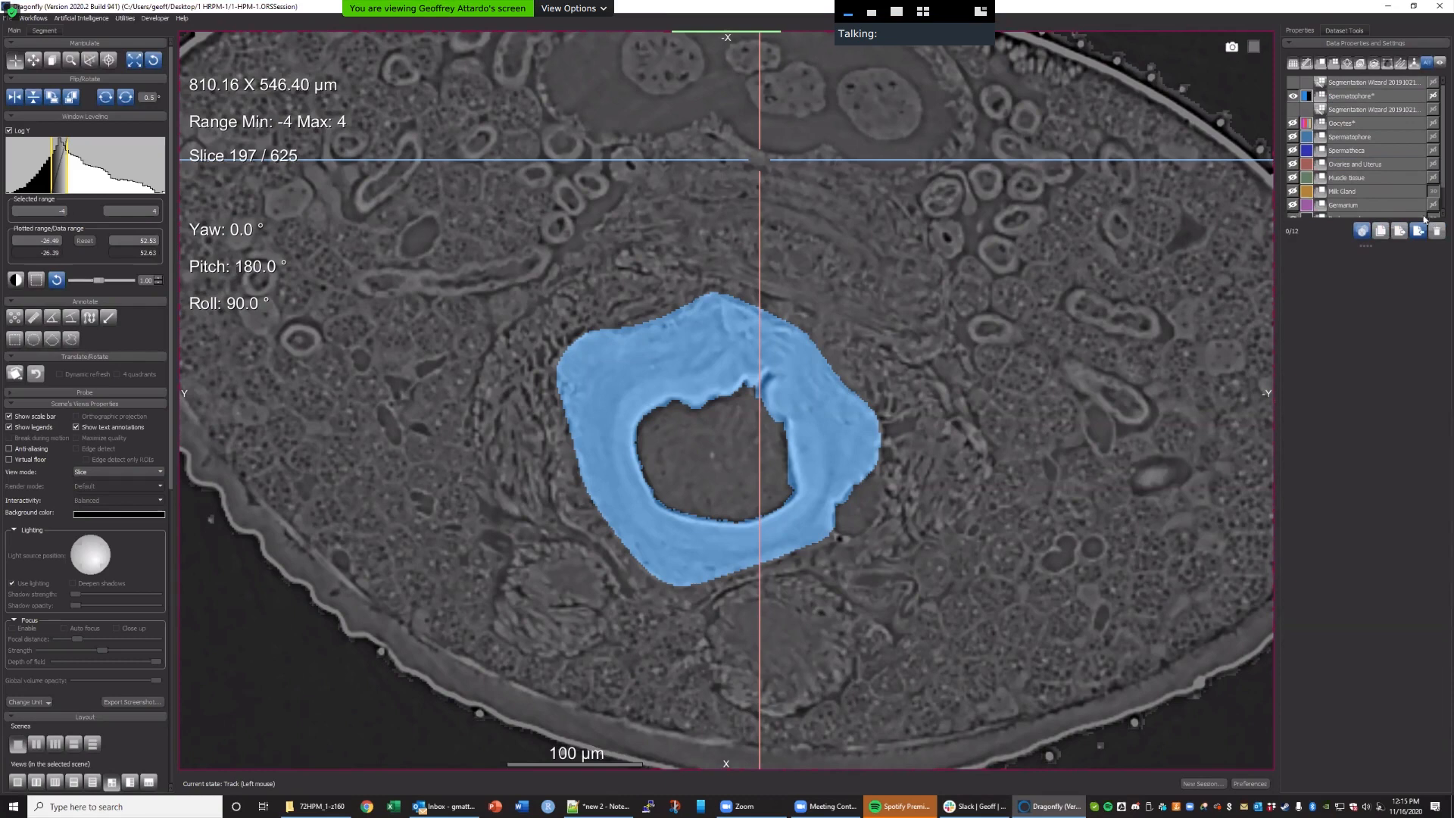
pyautogui.click(1361, 110)
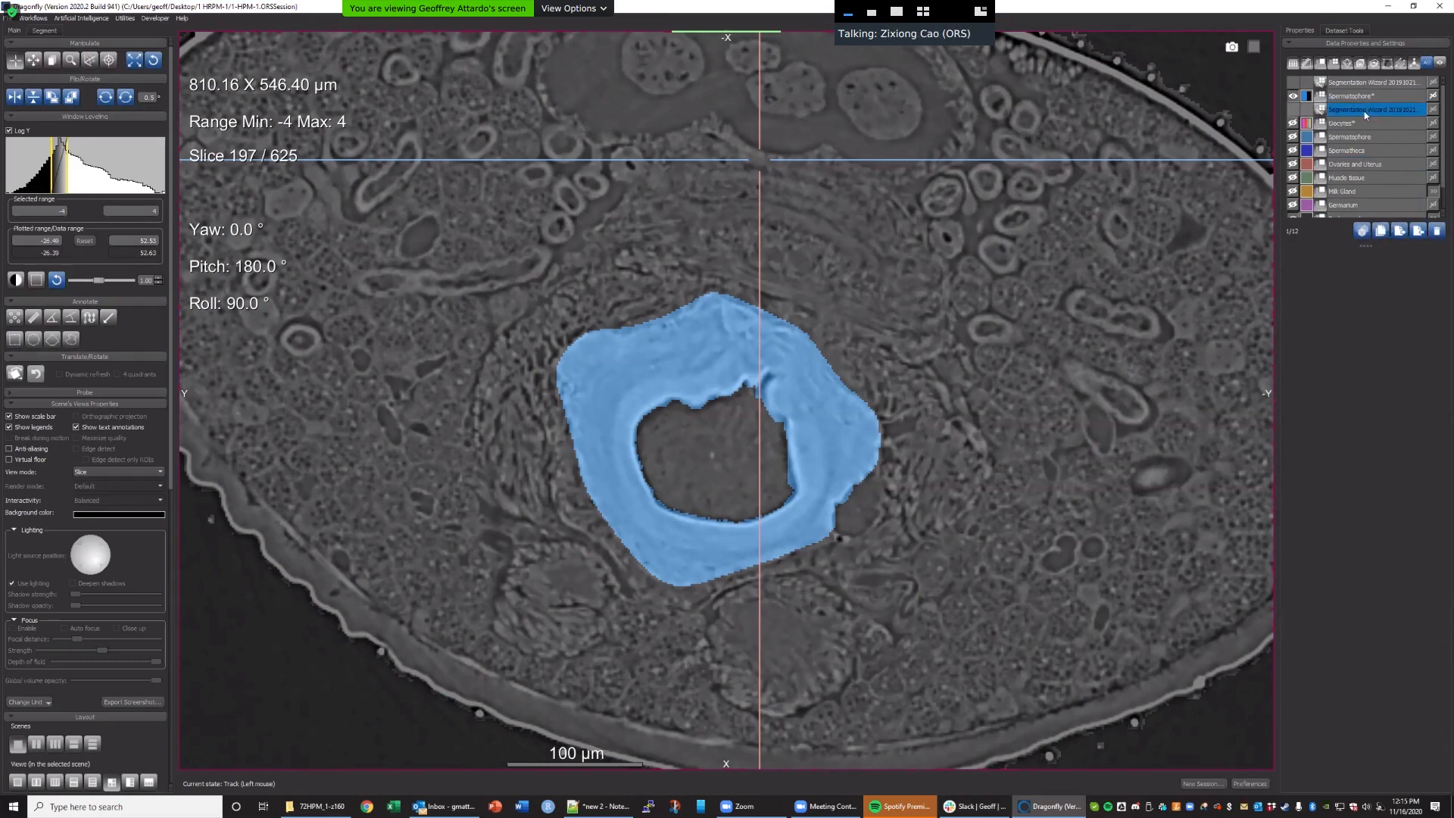
pyautogui.click(1437, 232)
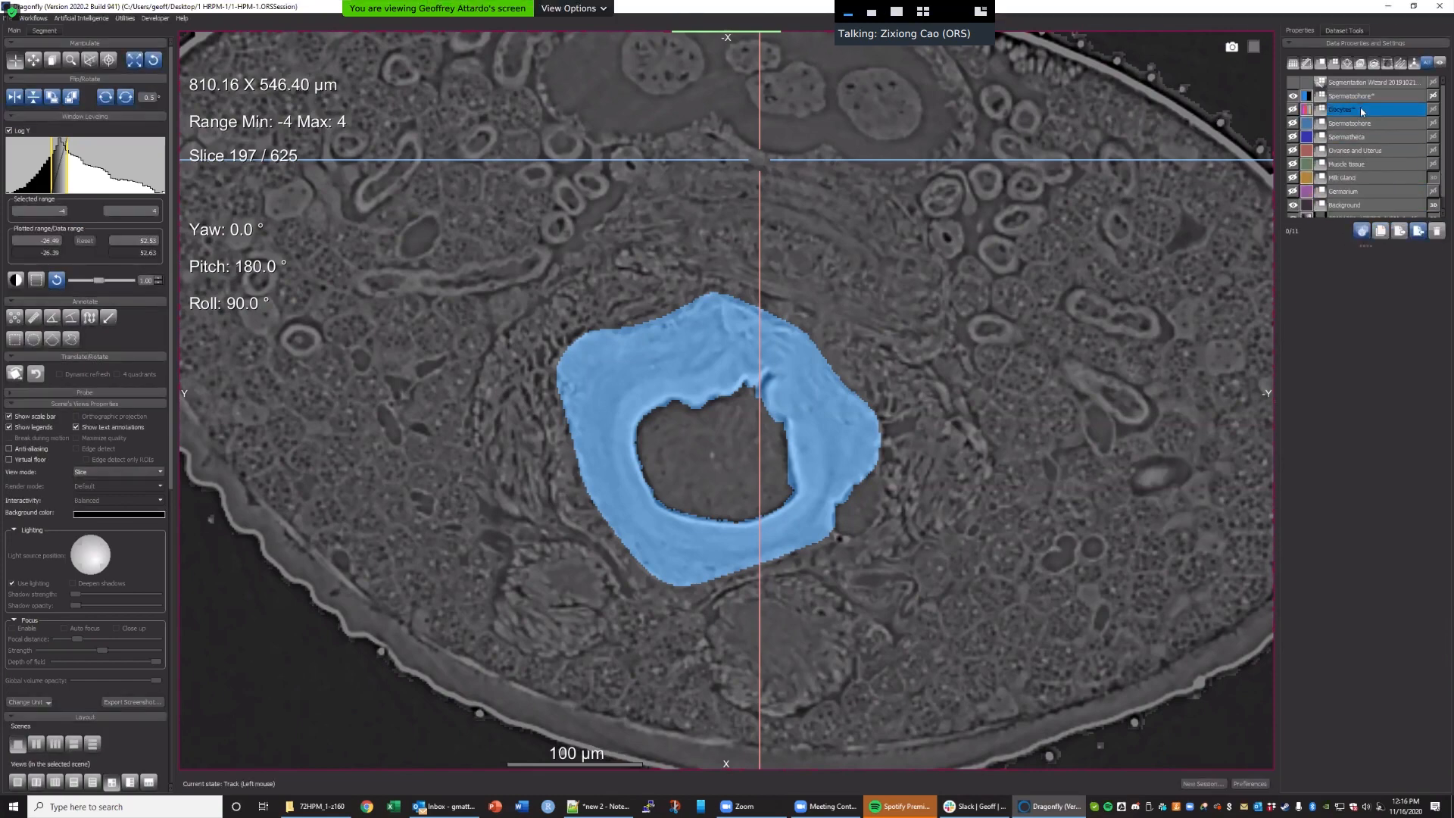
# Delete the Oocytes multi-ROI and all single ROIs from Spermatophore through Background, keeping the Spermatophore multi-ROI and the cropped scan.
pyautogui.click(1362, 111)
pyautogui.click(1437, 232)
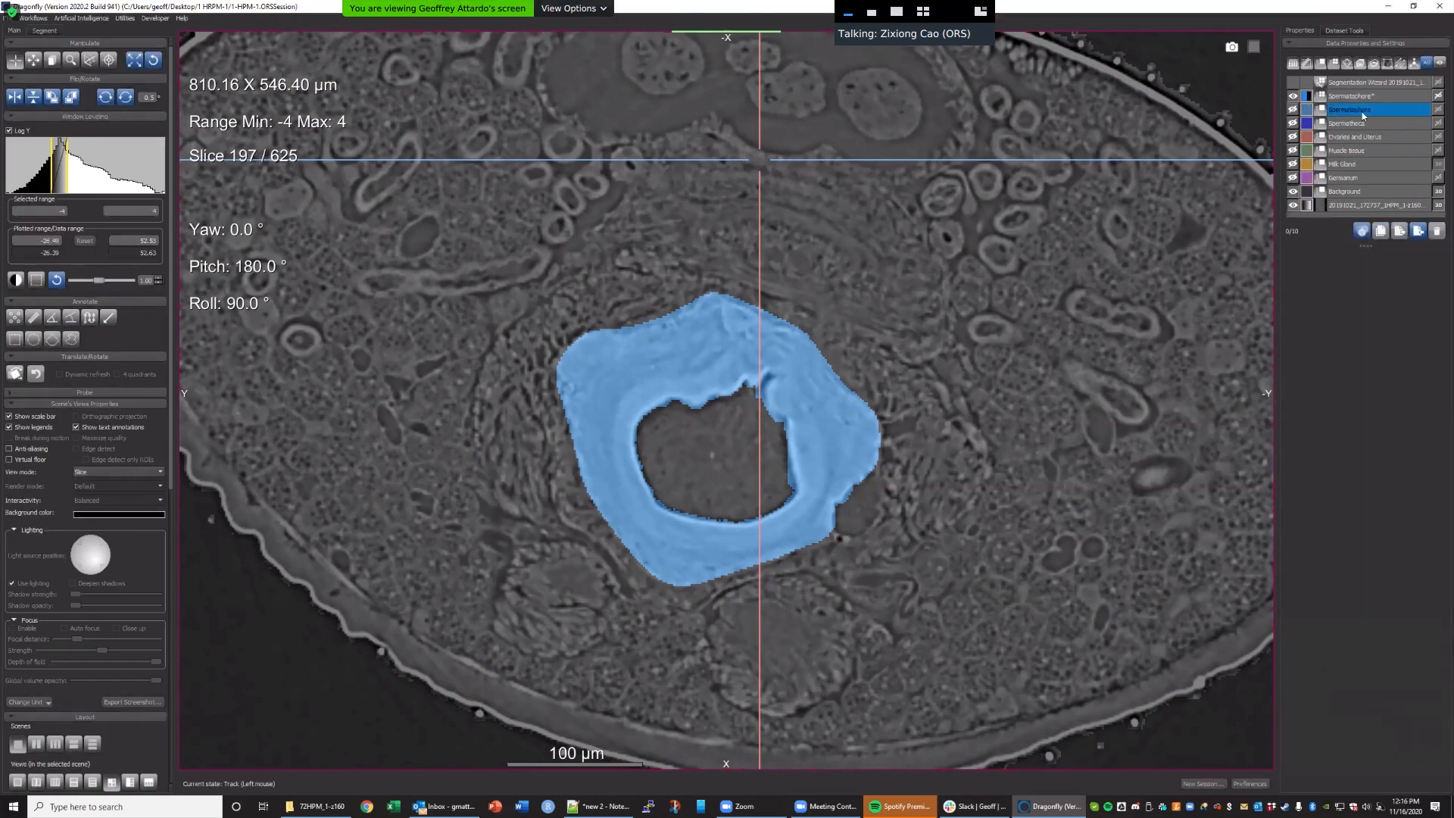
pyautogui.click(1362, 113)
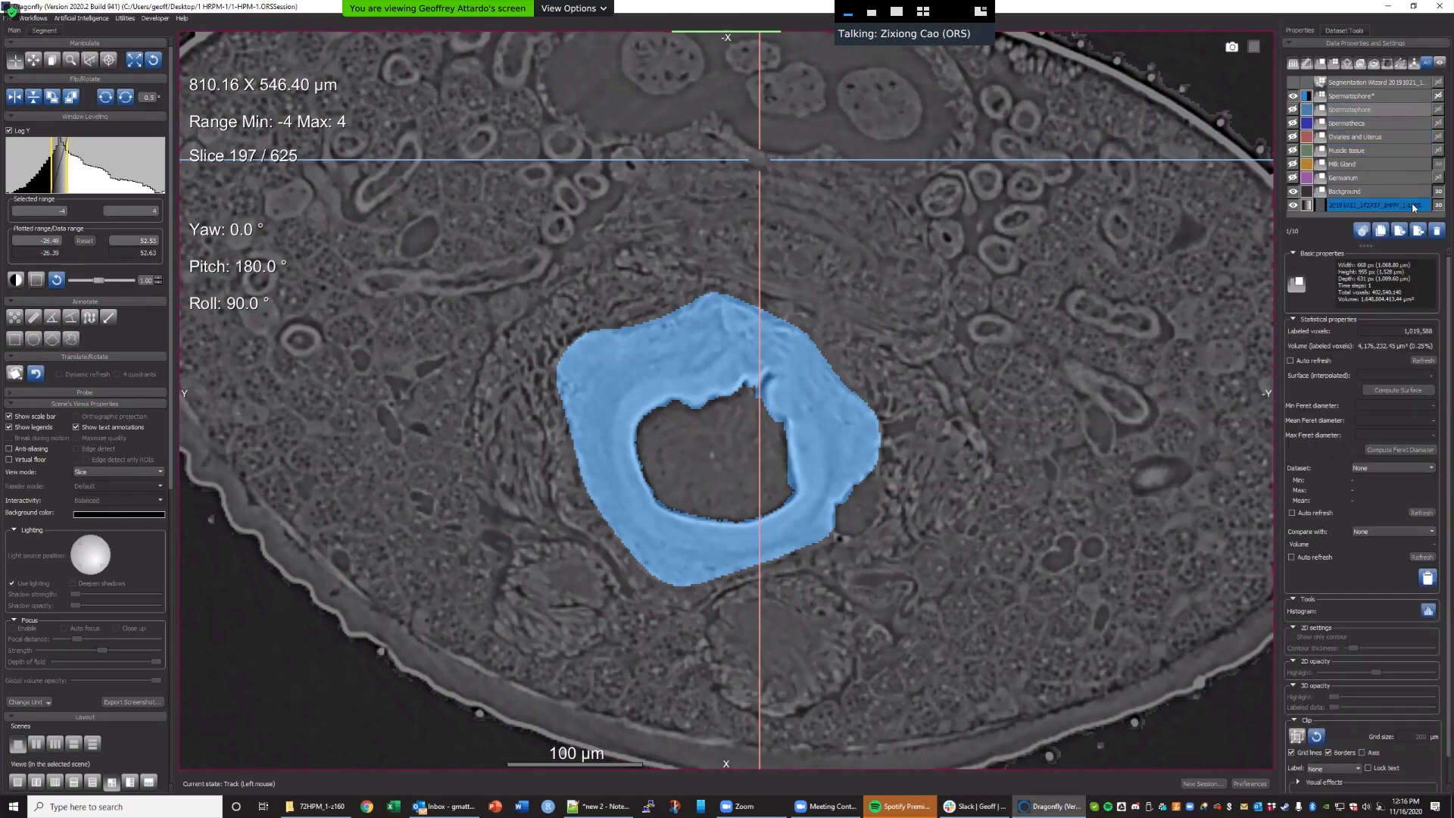
pyautogui.click(1437, 231)
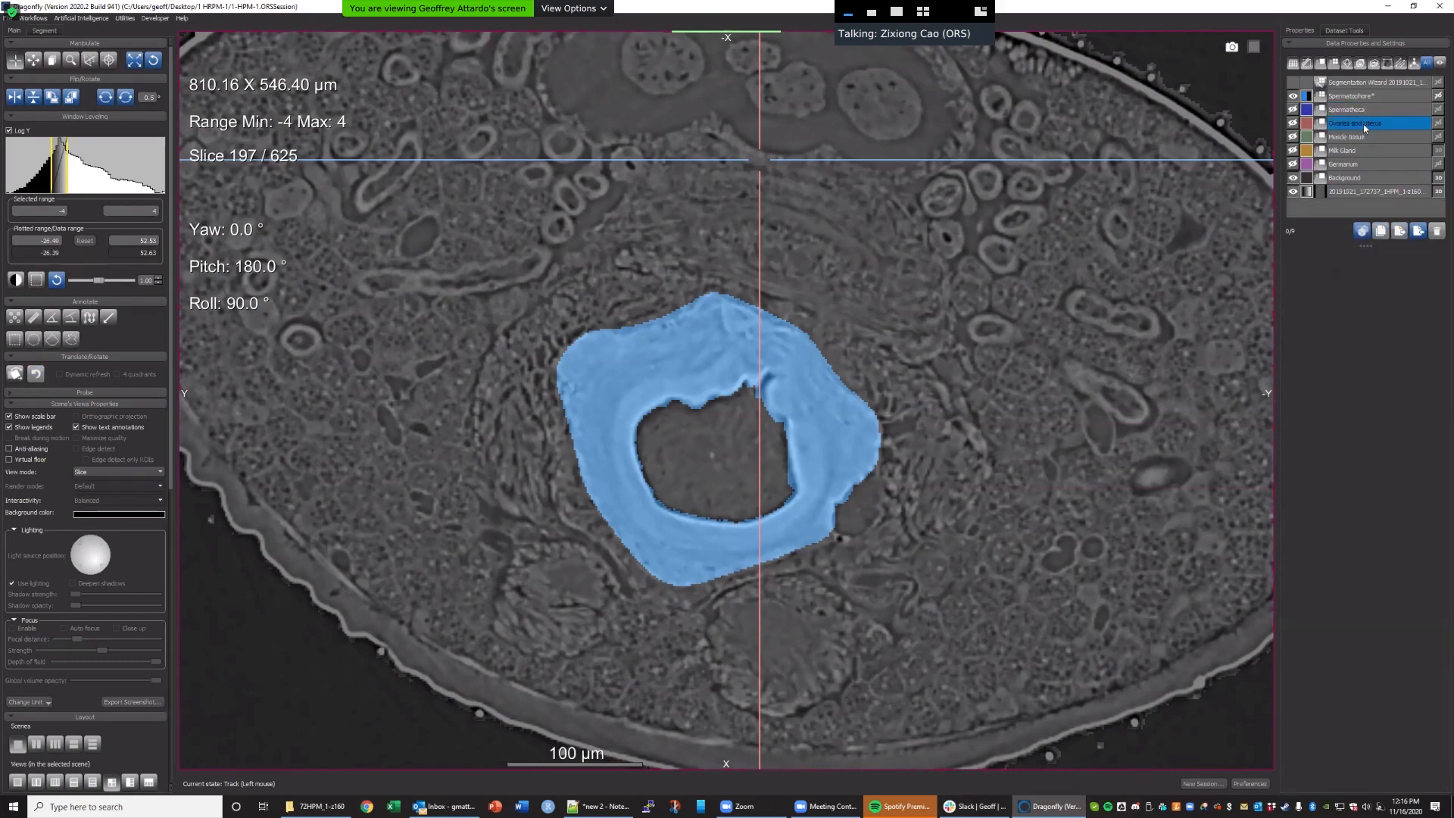
pyautogui.click(1363, 124)
pyautogui.keyDown('shift'); pyautogui.click(1361, 179); pyautogui.keyUp('shift')
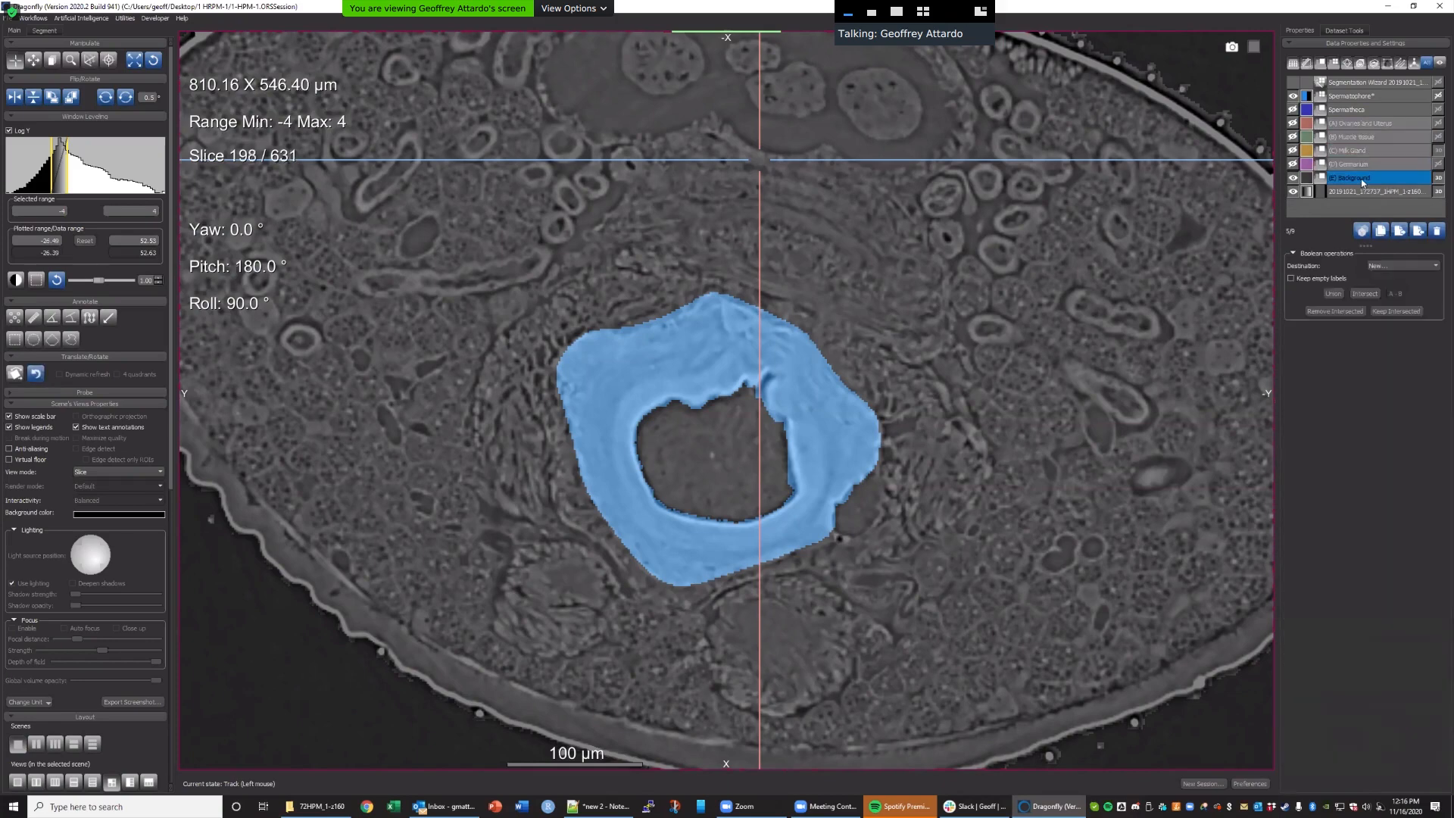
pyautogui.click(1439, 231)
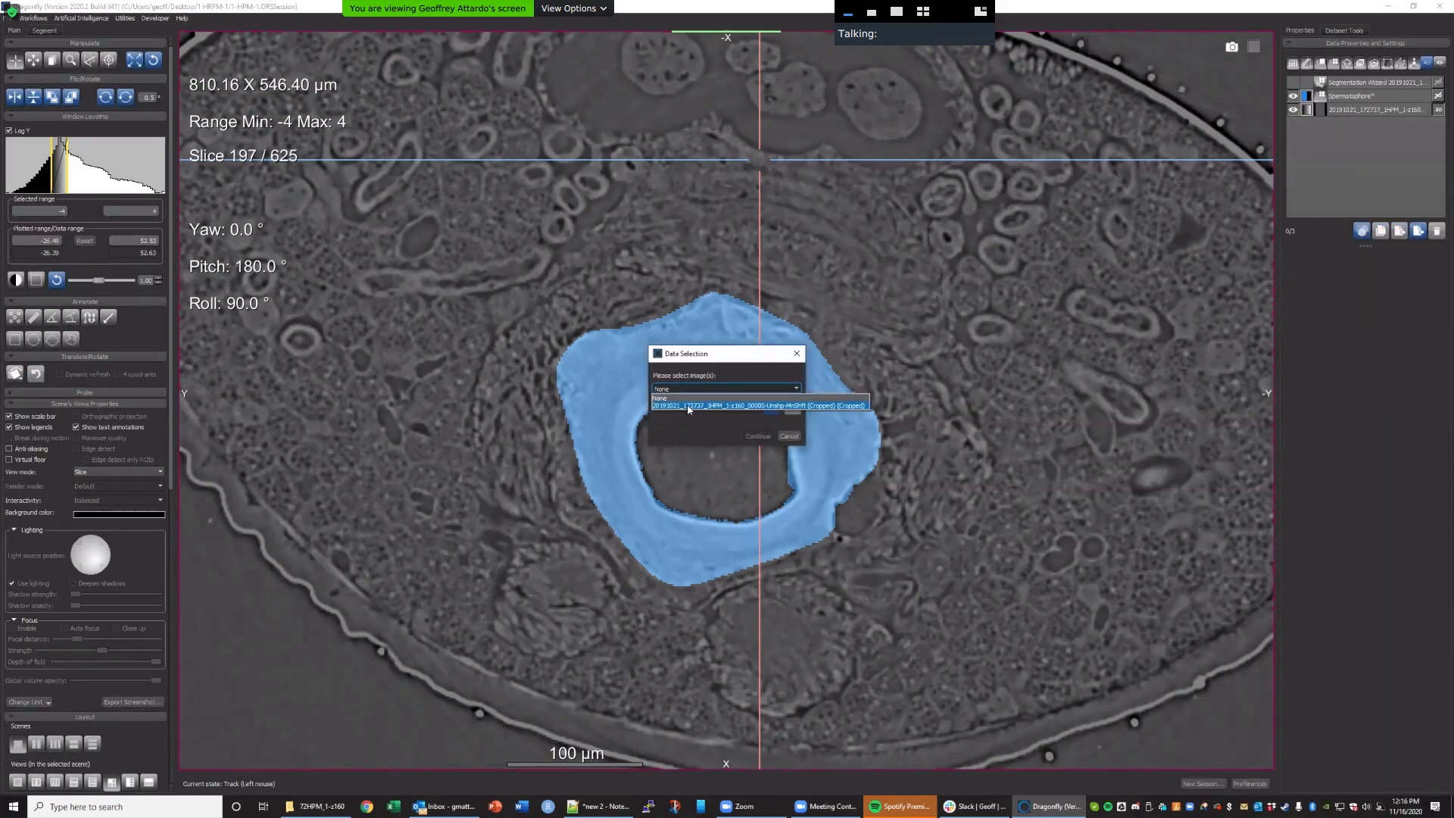
# Cancel the wizard's image selection and inspect the basic properties of the cropped scan.
pyautogui.click(685, 354)
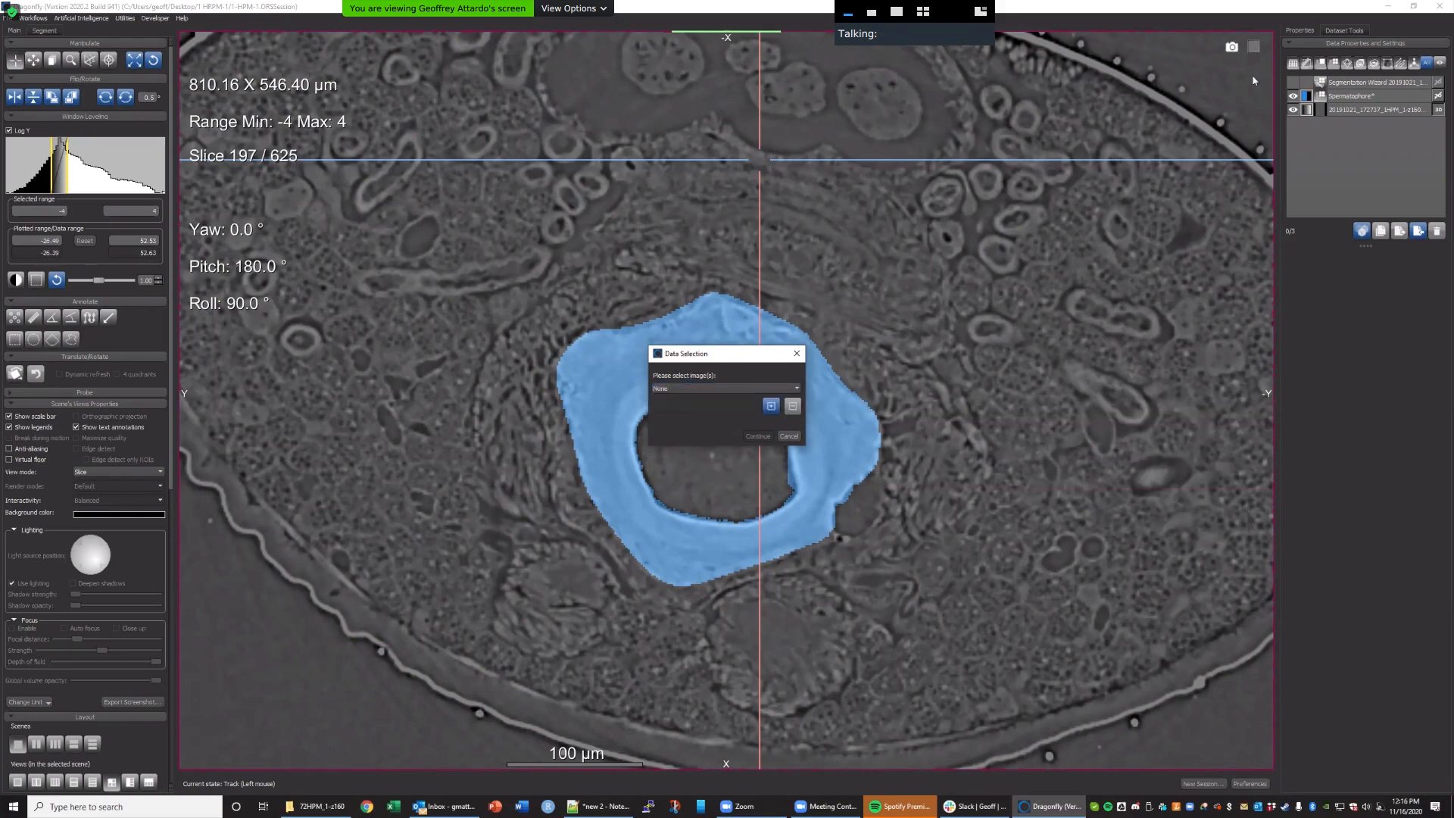
pyautogui.click(787, 436)
pyautogui.click(1382, 110)
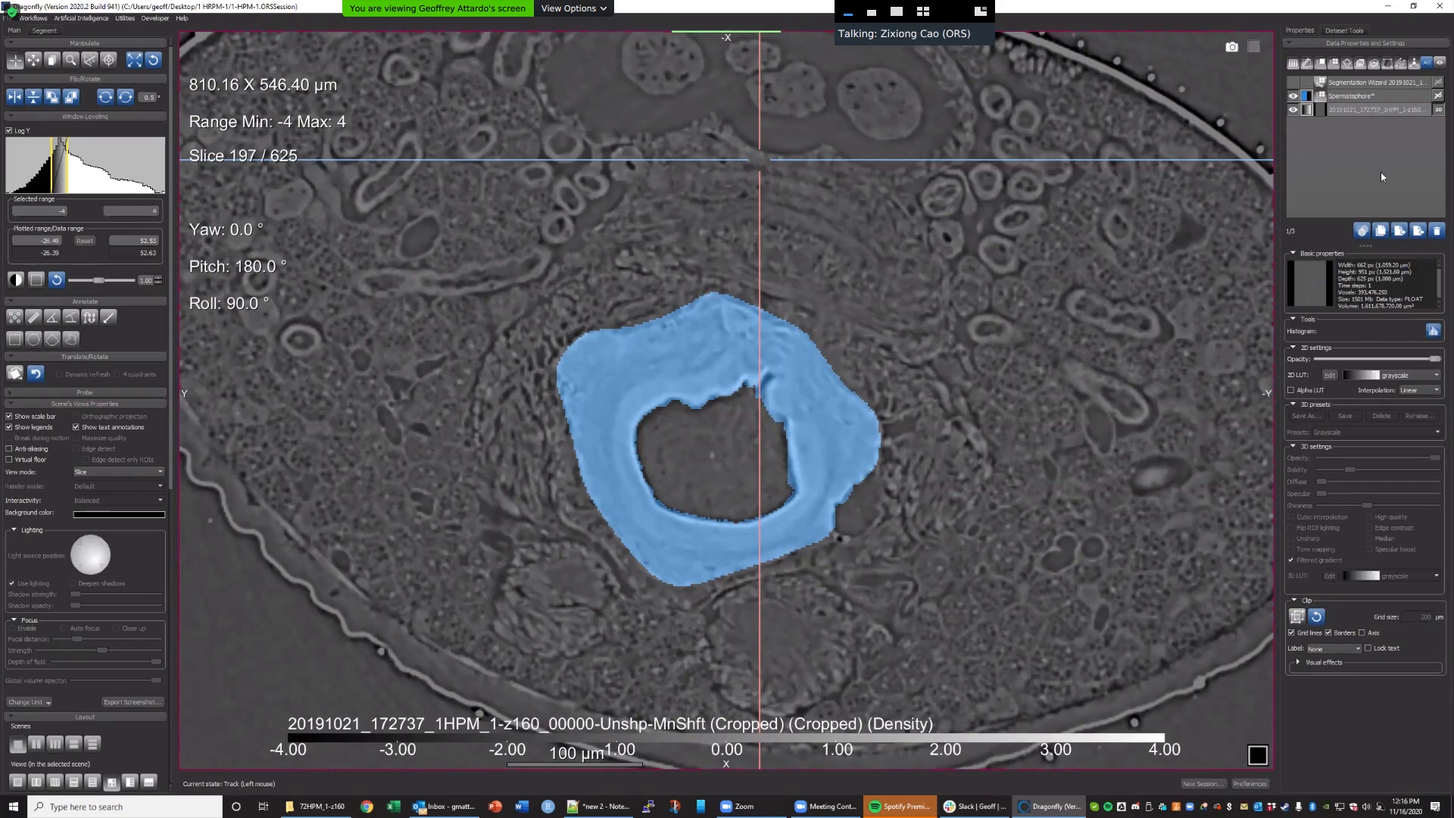
# Compare the basic properties, especially width, height and depth, of the Spermatophore multi-ROI with those of the cropped scan.
pyautogui.click(1377, 99)
pyautogui.click(1375, 108)
pyautogui.click(1375, 98)
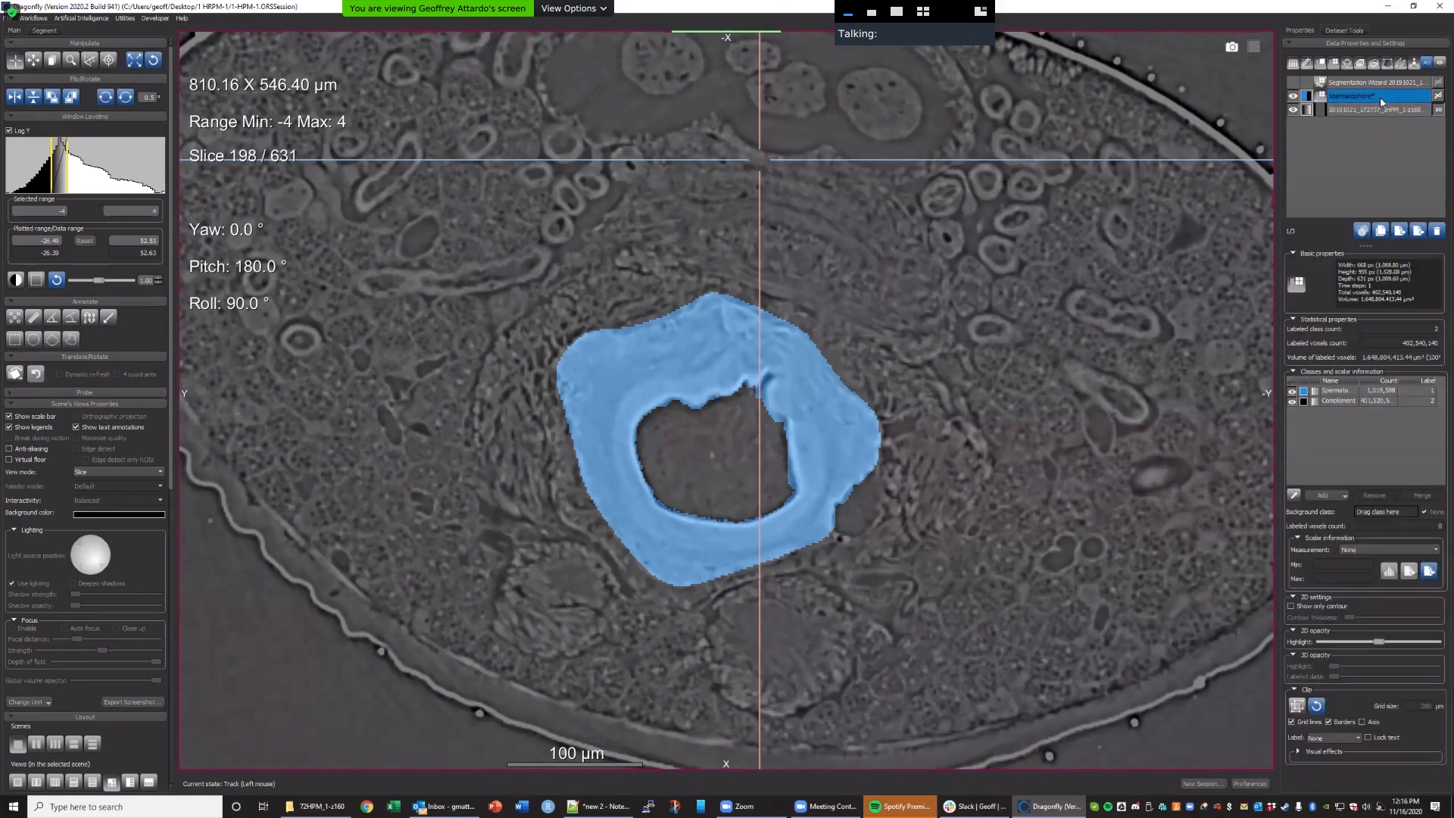
pyautogui.click(1379, 108)
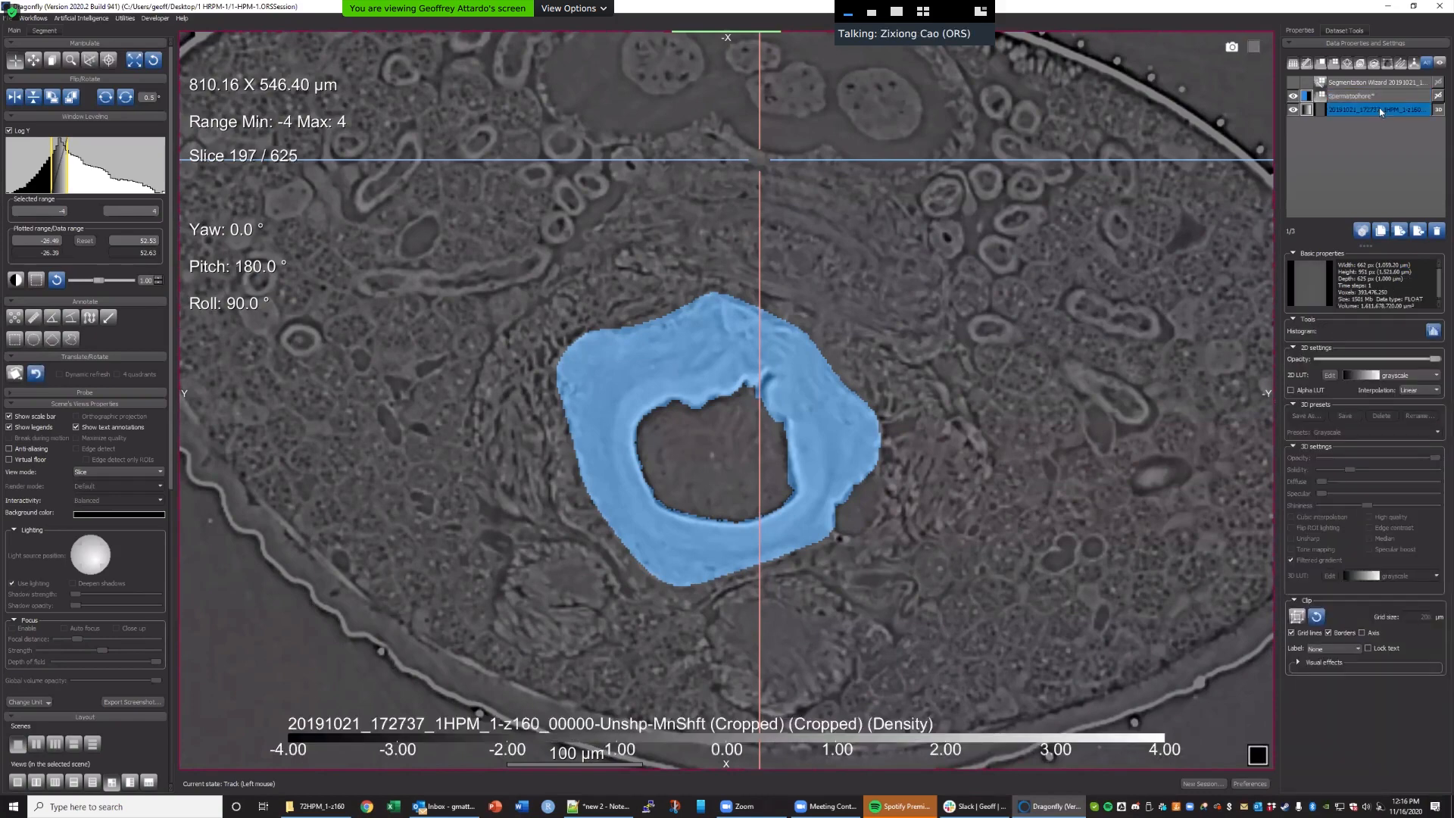
pyautogui.doubleClick(1362, 271)
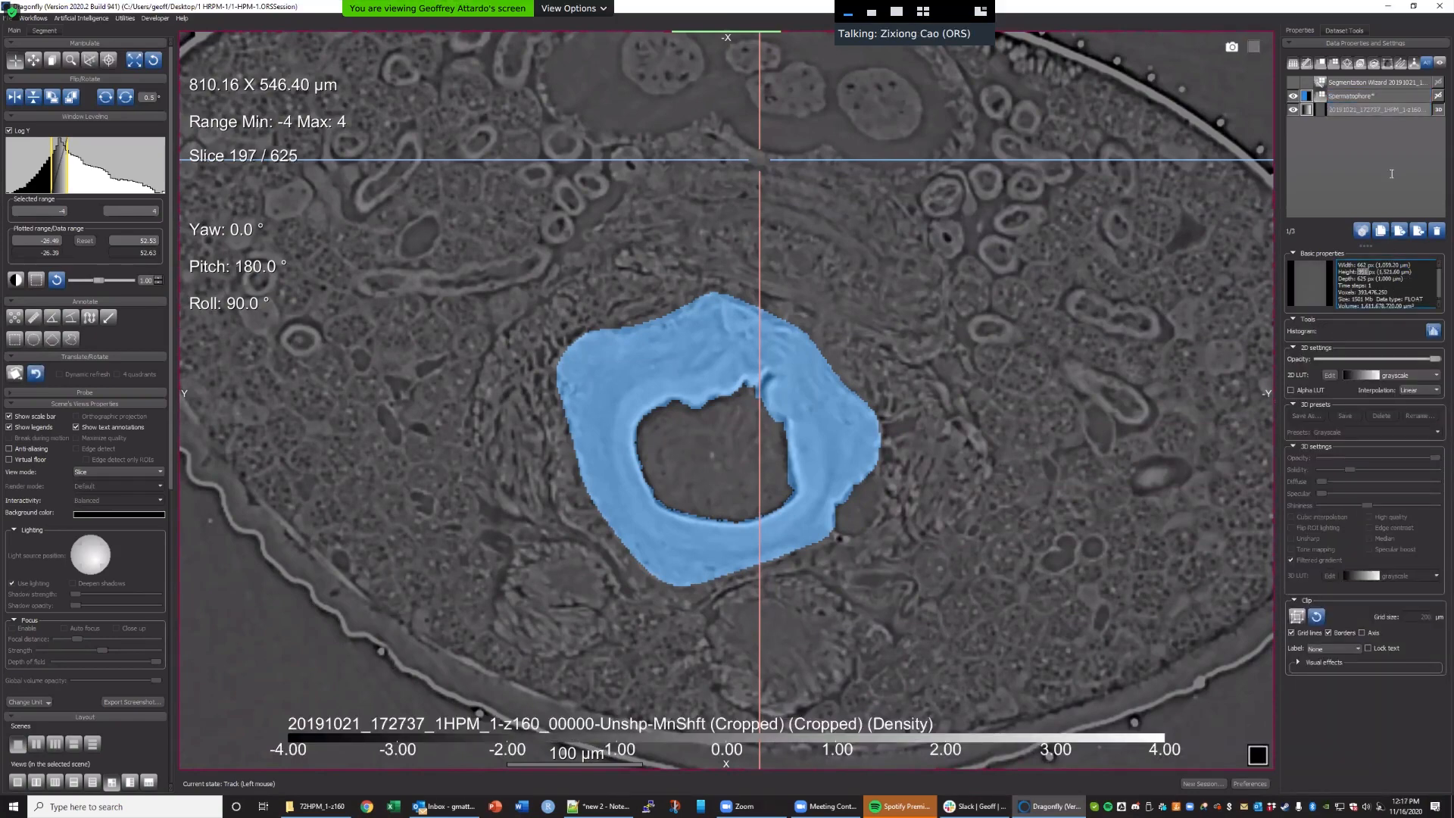
pyautogui.click(1352, 96)
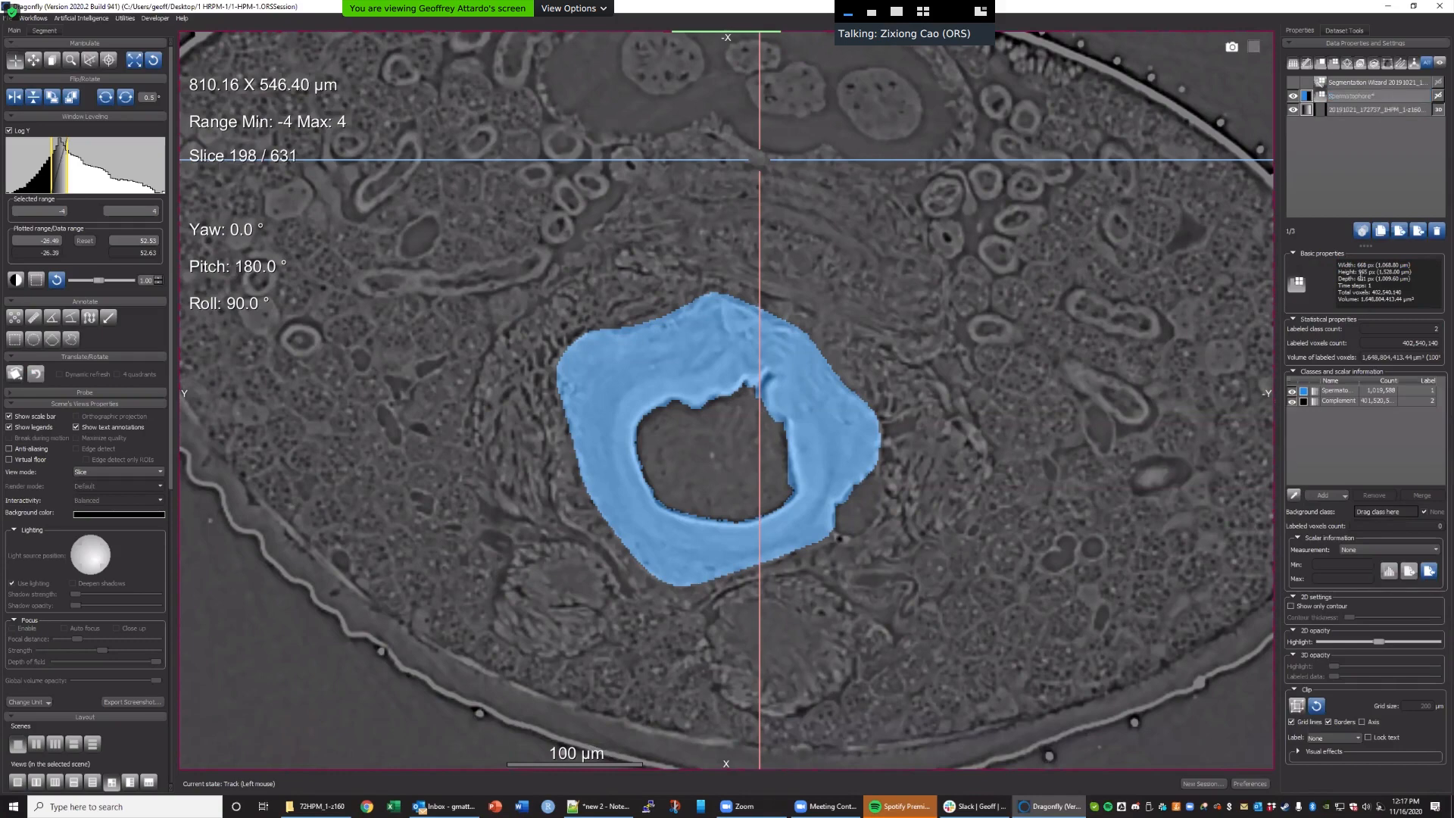
pyautogui.doubleClick(1361, 271)
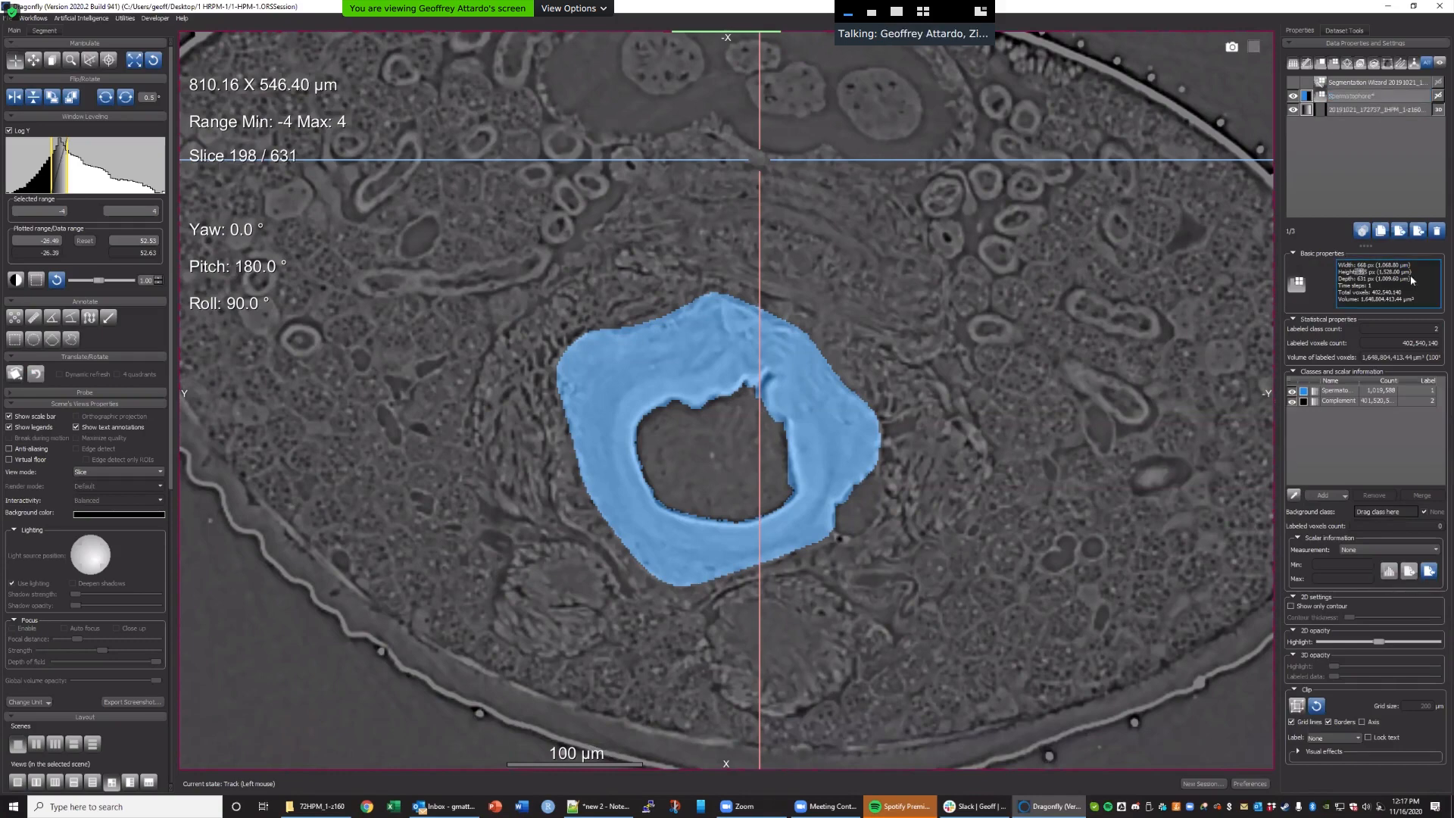
pyautogui.click(1402, 110)
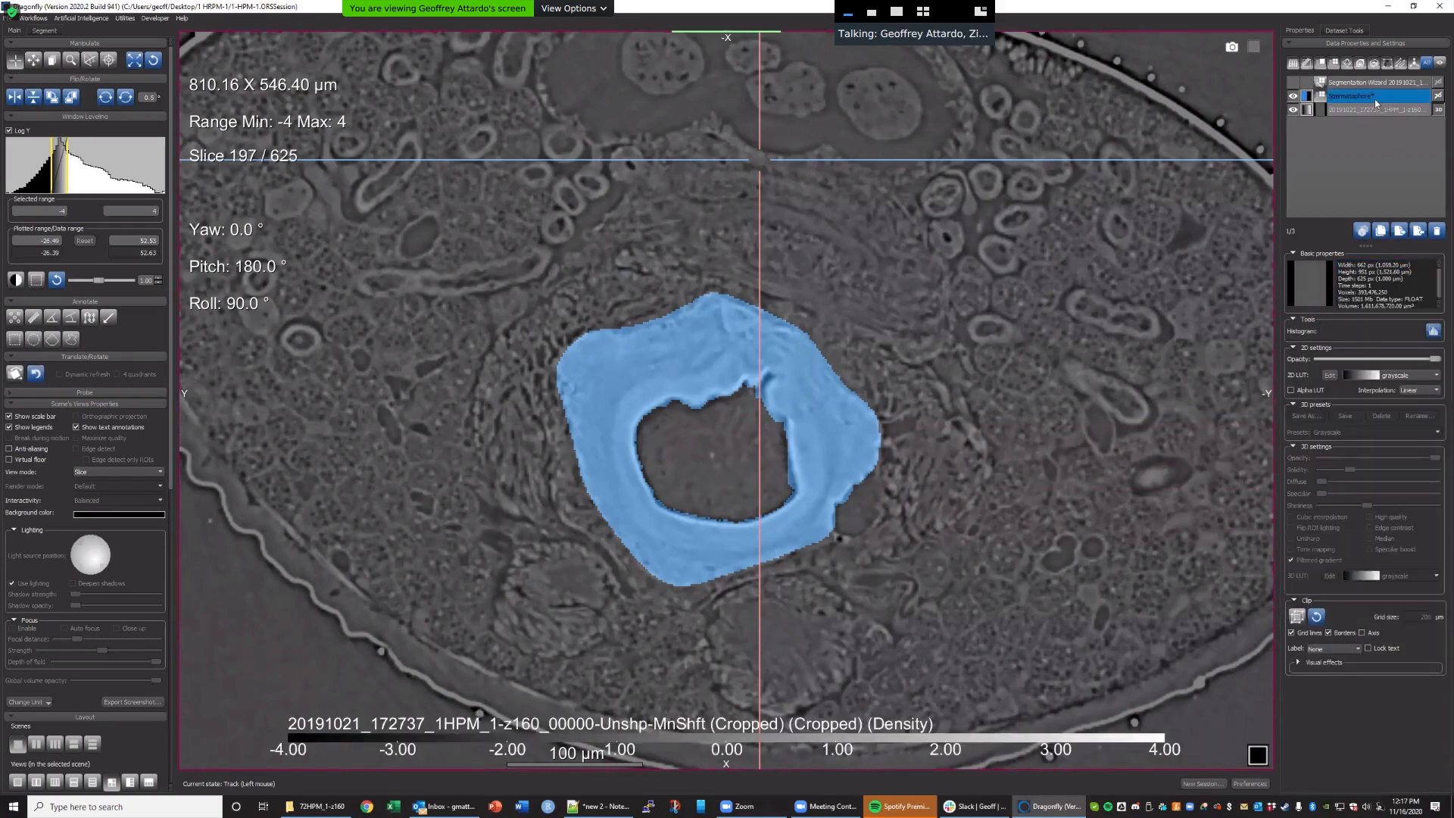
pyautogui.click(1370, 111)
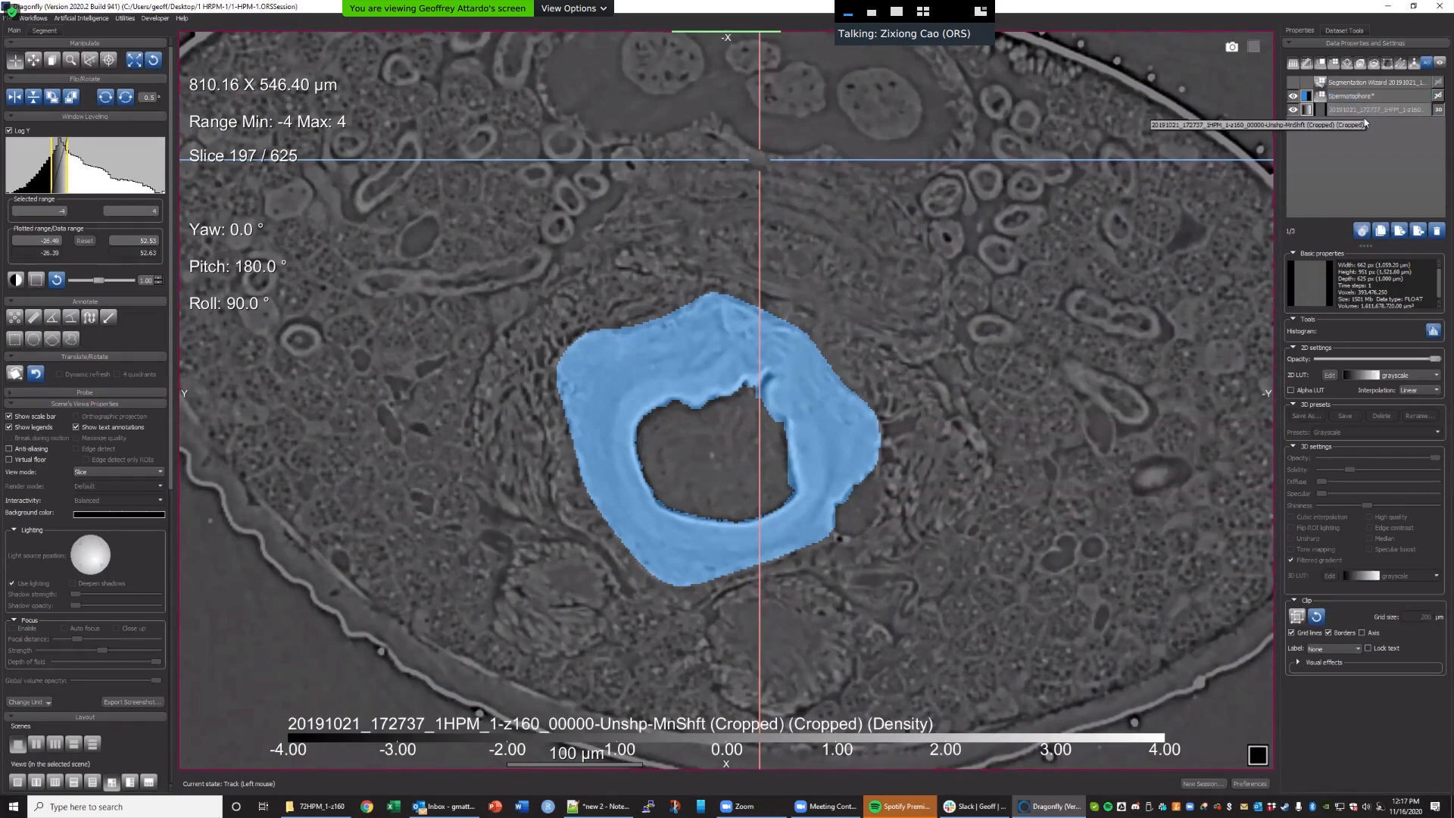
pyautogui.click(1367, 111)
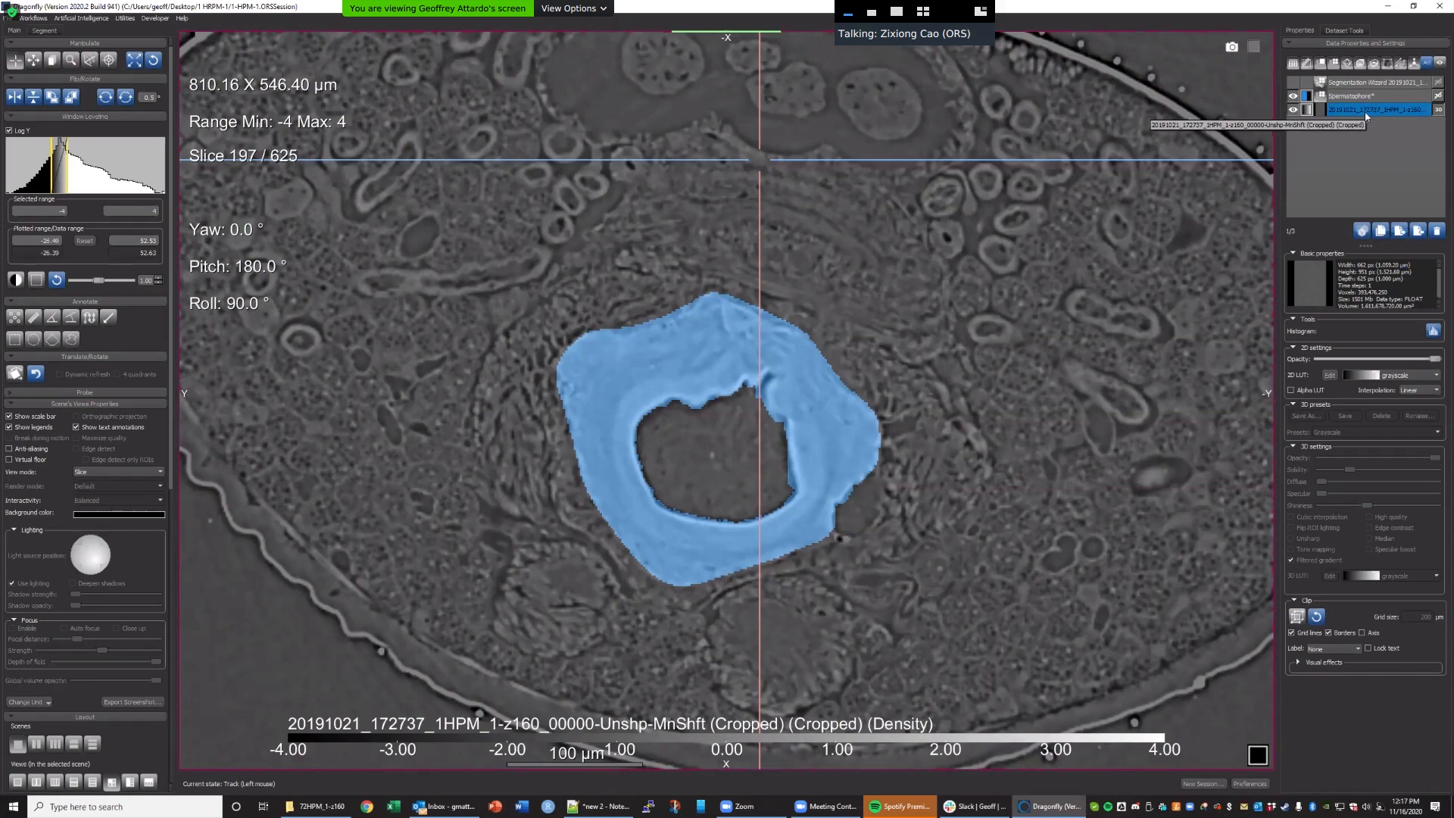
# Resample the Spermatophore multi-ROI to the geometry of the cropped scan, using the name Spermatophore (Resampled).
pyautogui.click(1384, 96)
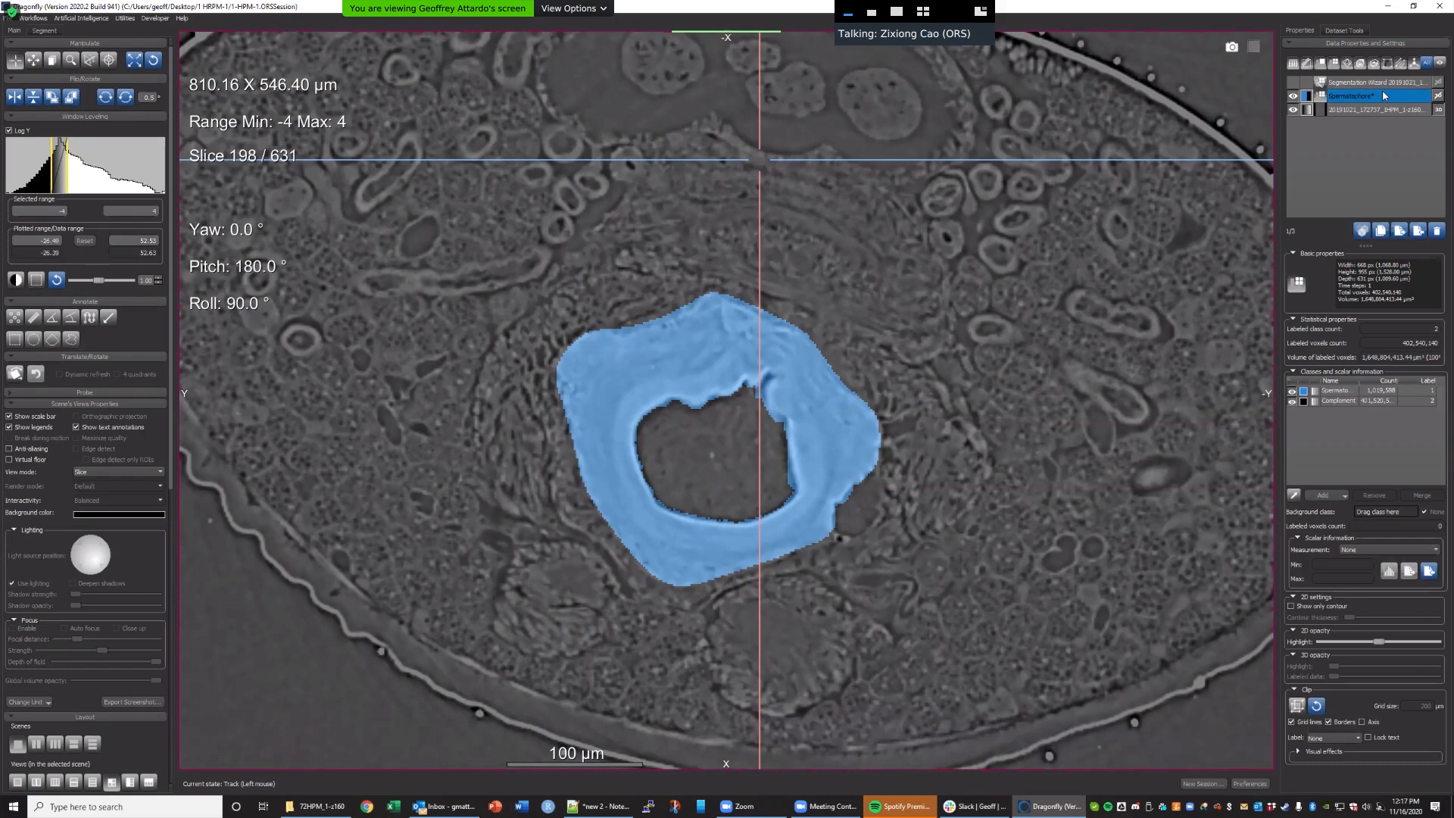
pyautogui.click(1380, 99)
pyautogui.rightClick(1380, 99)
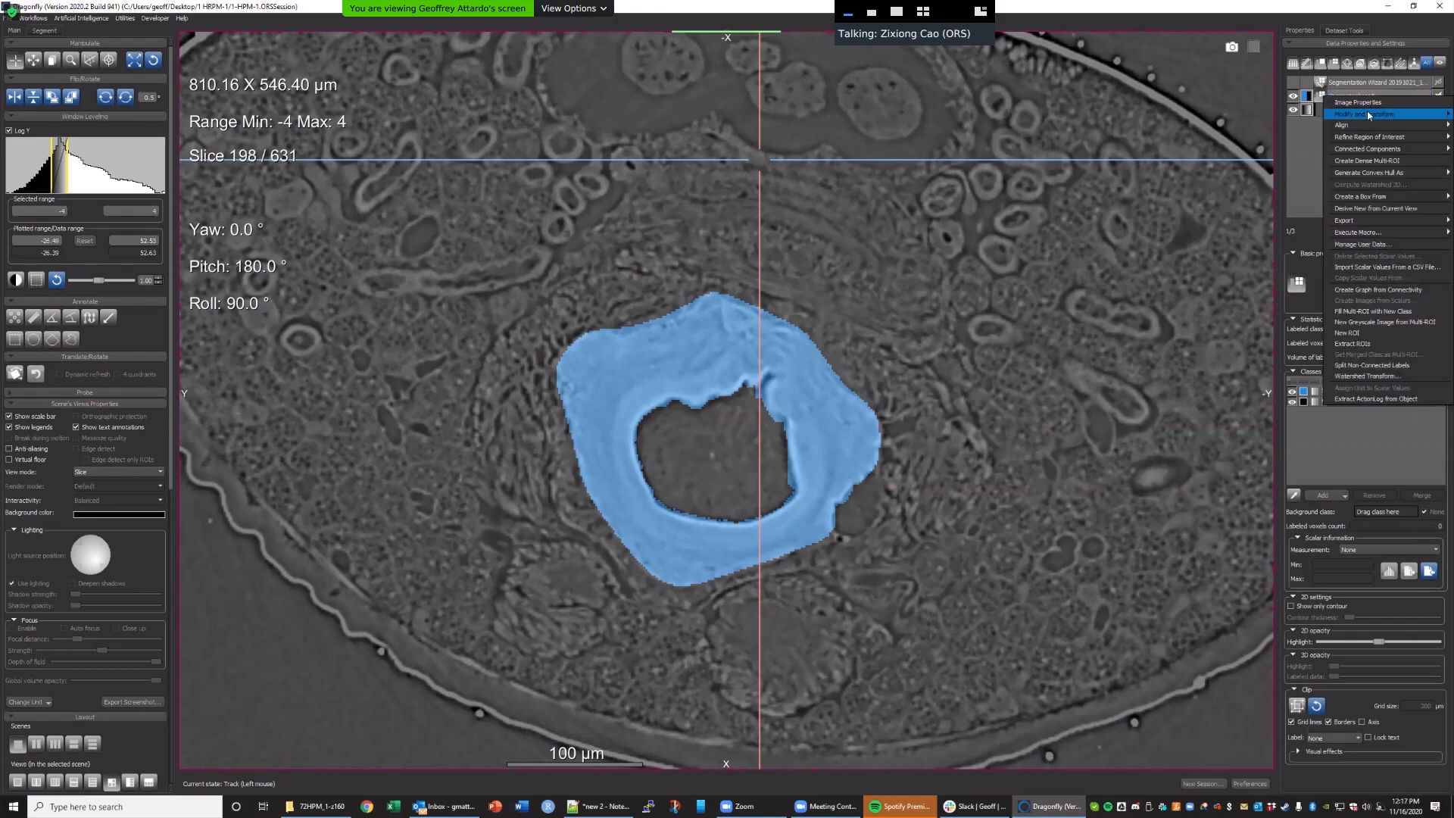
pyautogui.moveTo(1369, 115)
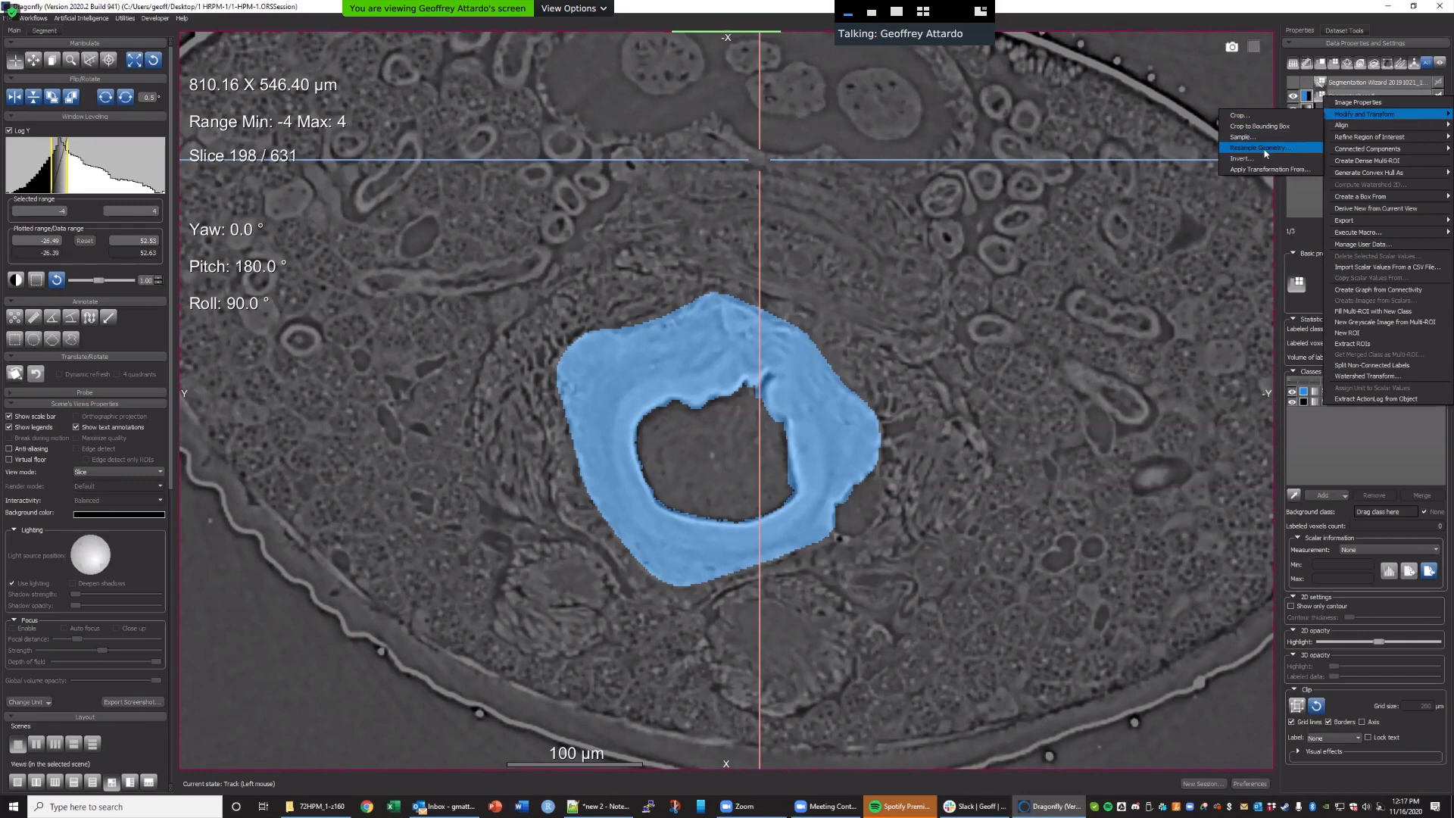
pyautogui.click(1291, 87)
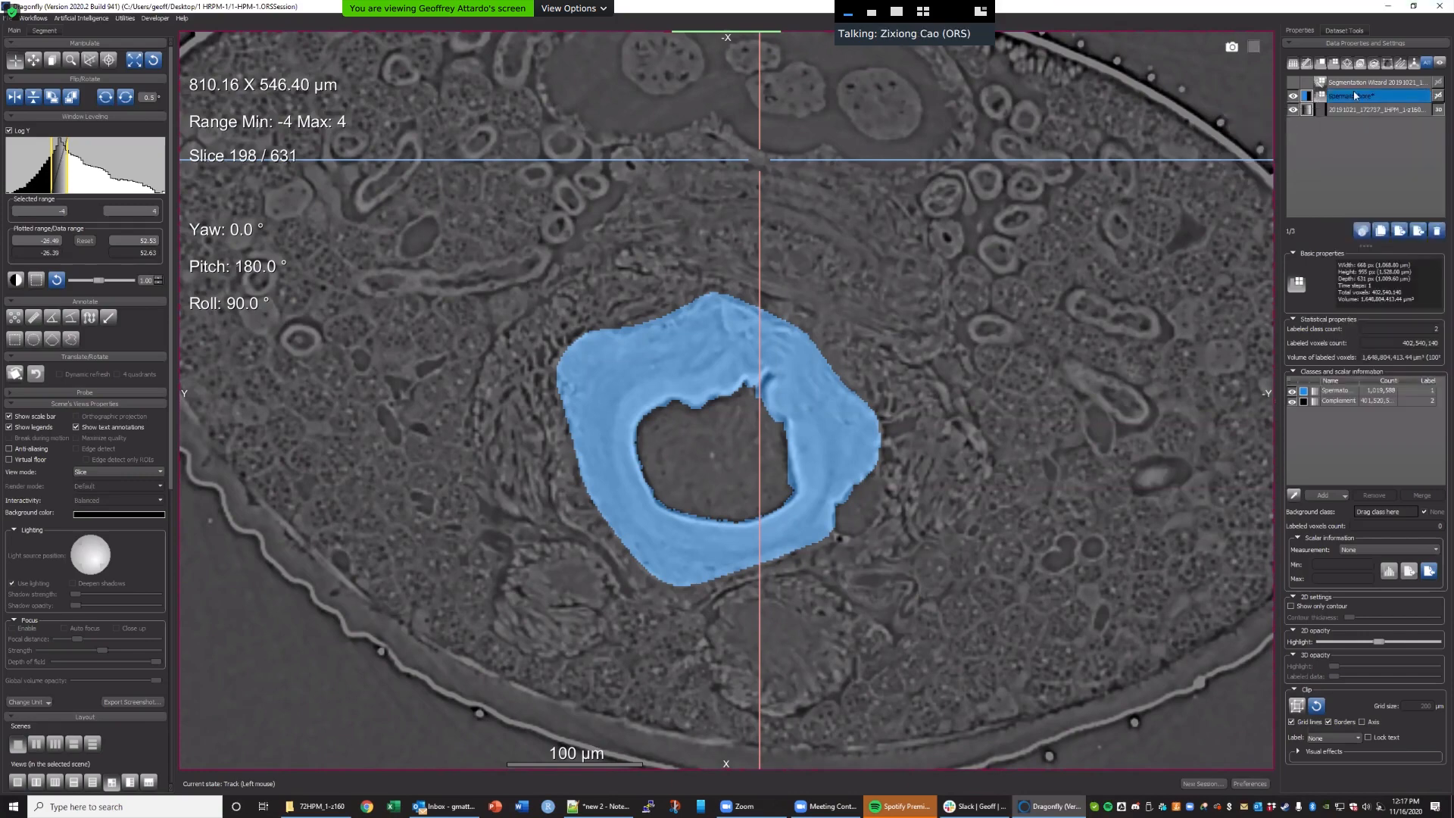
pyautogui.rightClick(1345, 97)
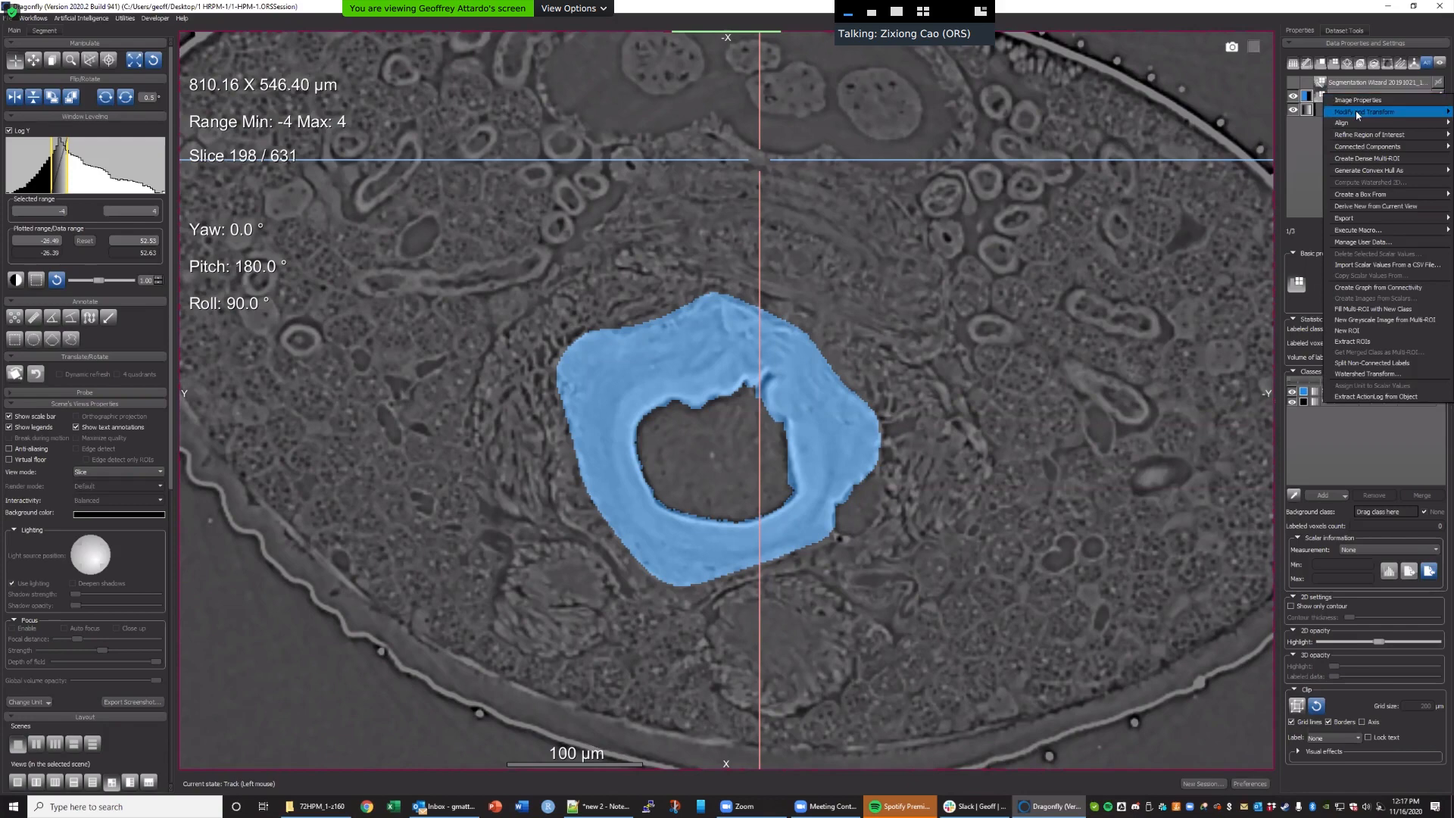
pyautogui.moveTo(1357, 115)
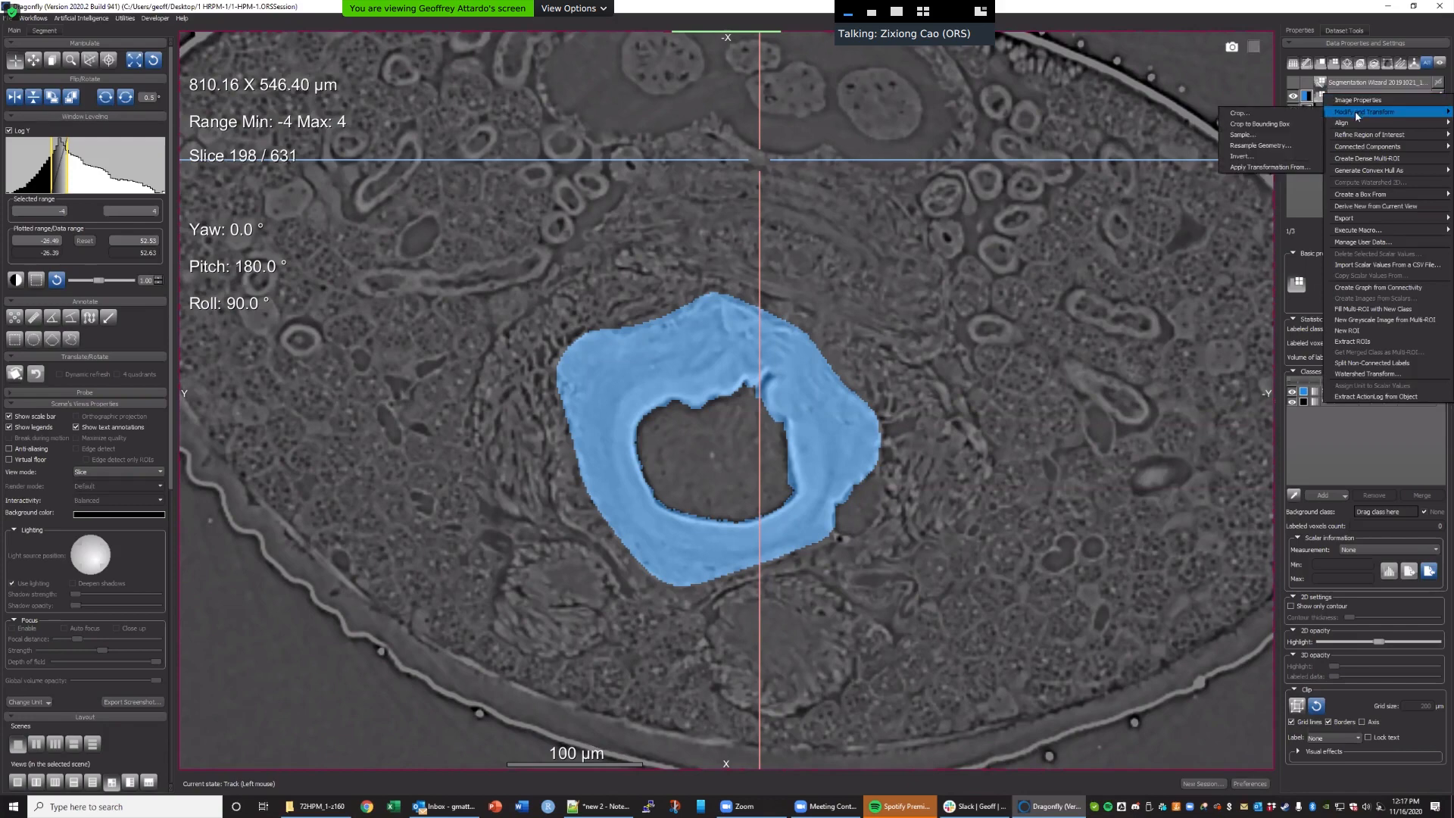
pyautogui.click(1253, 146)
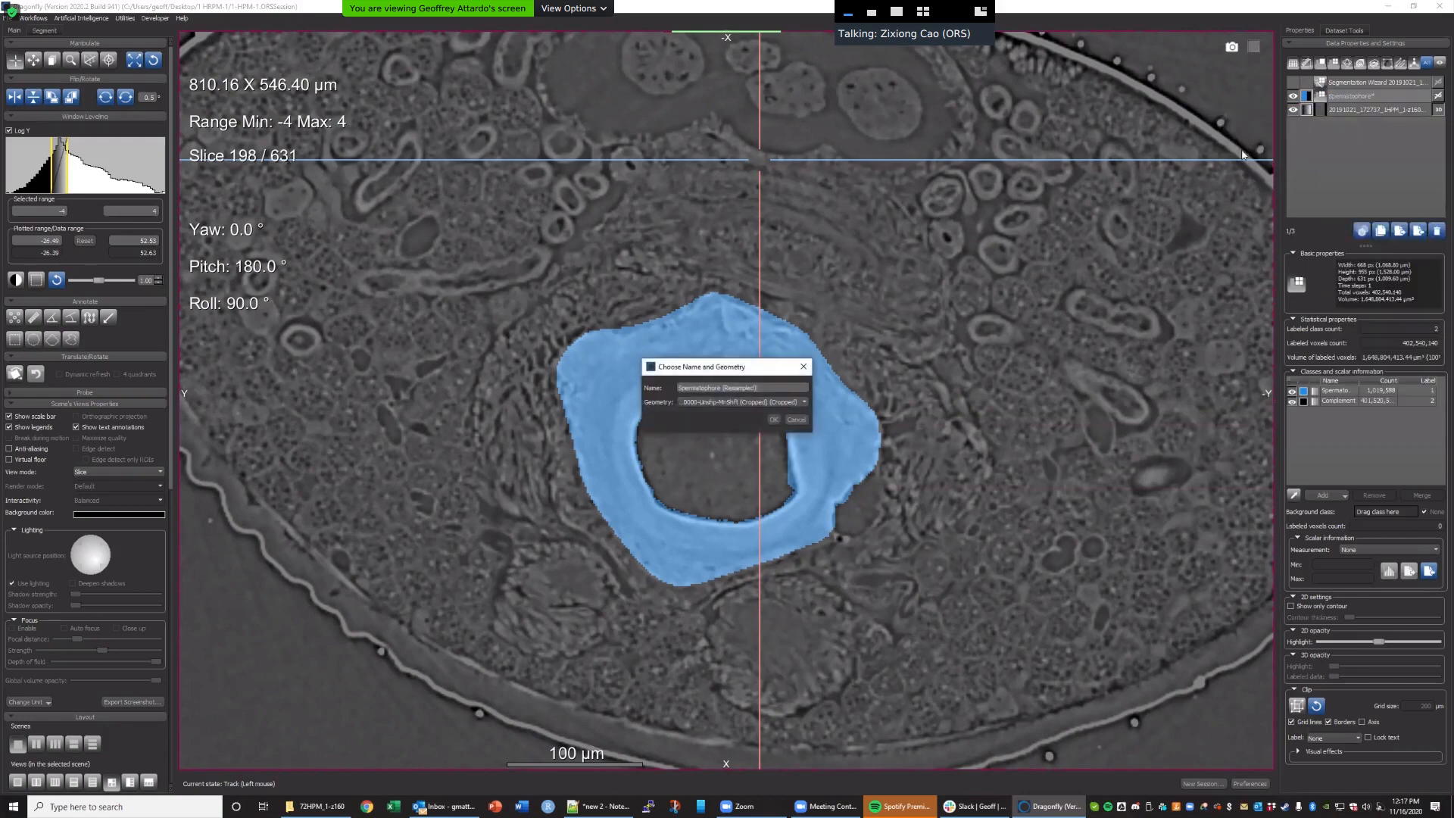
pyautogui.click(771, 421)
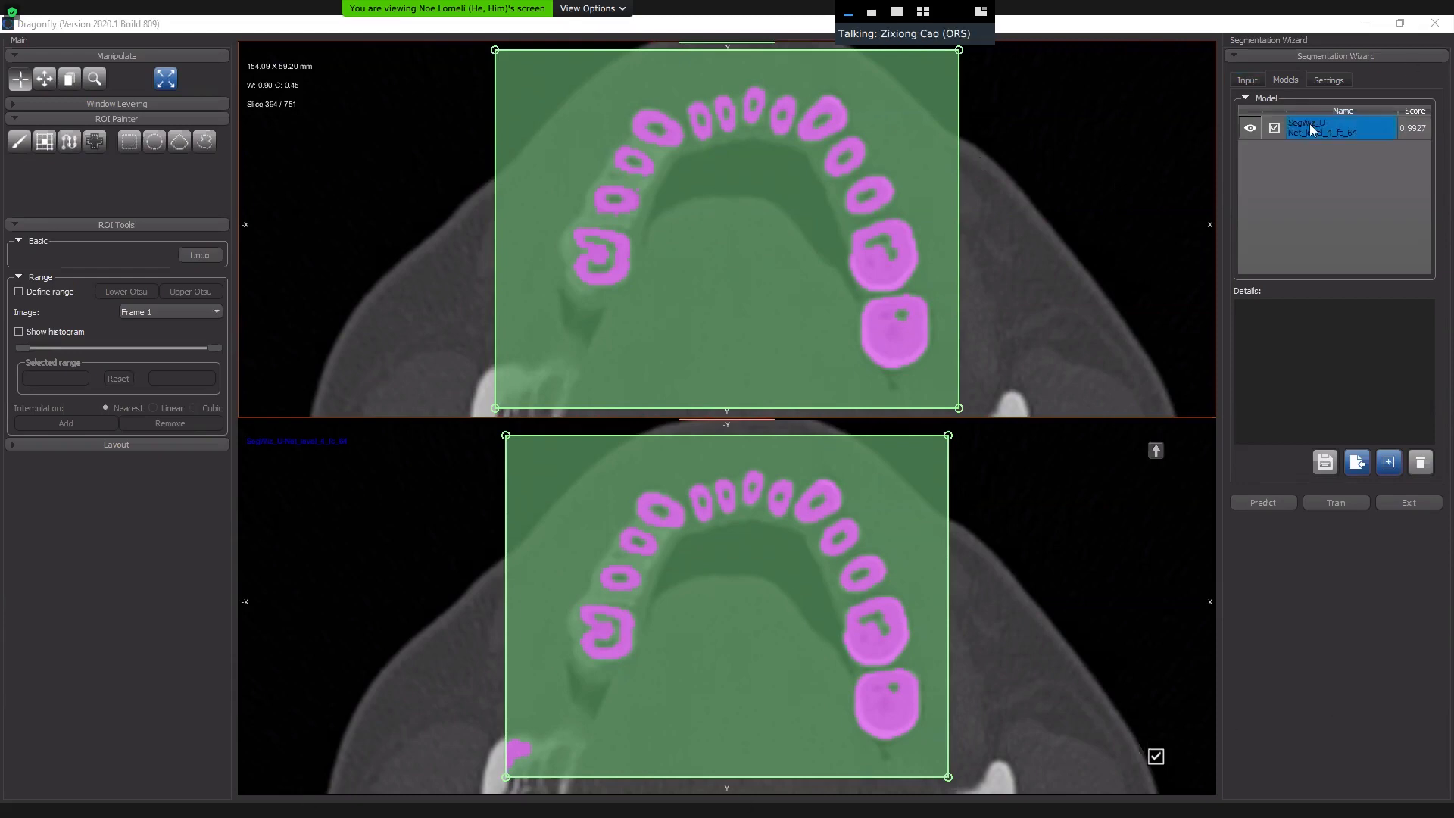
# In the dental scan's Segmentation Wizard session, examine the labels and model predictions of Frames 1 and 2 and the unlabelled slices nearby.
pyautogui.click(1236, 83)
pyautogui.click(1324, 118)
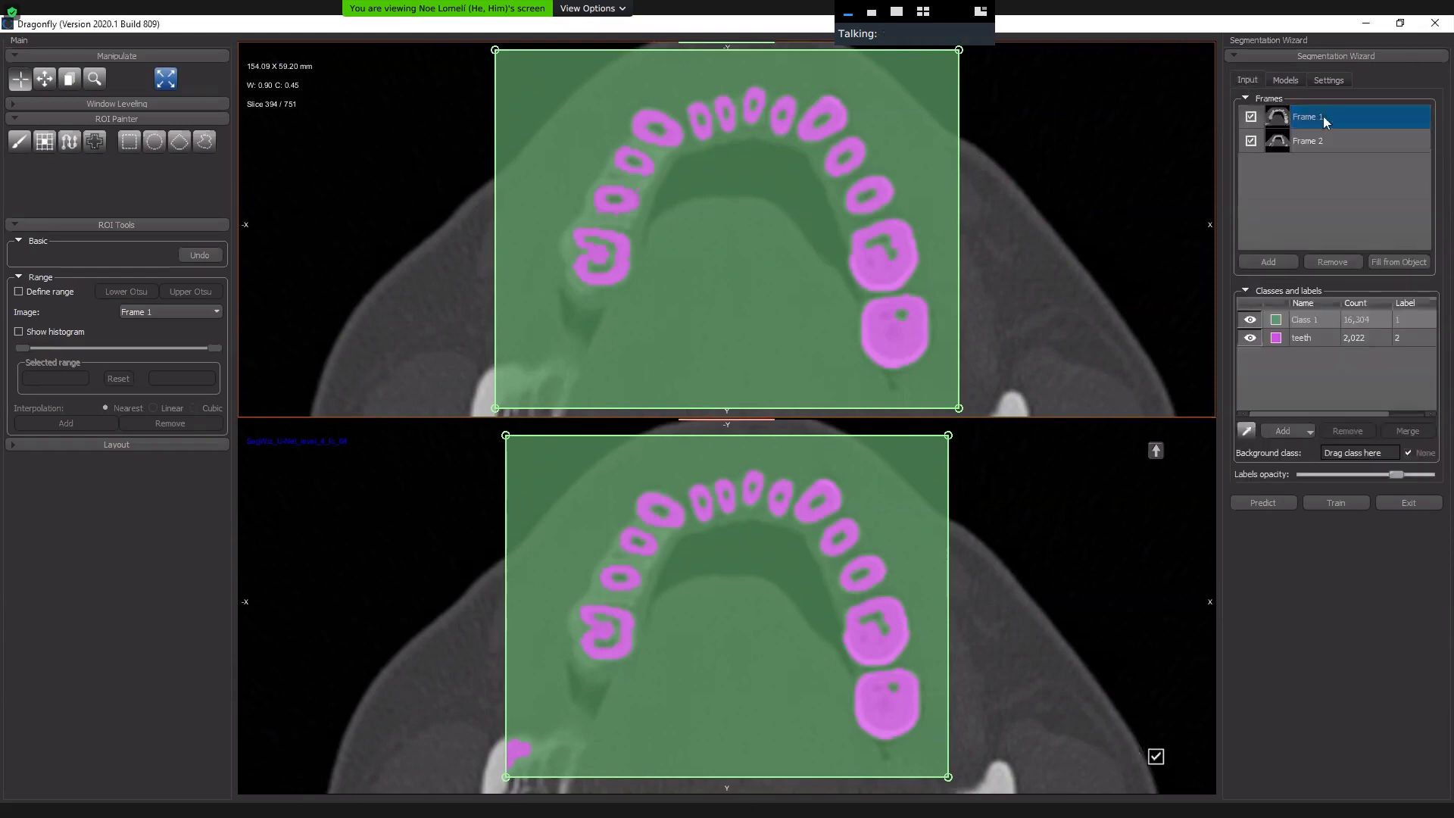
pyautogui.scroll(-13, 1056, 280)
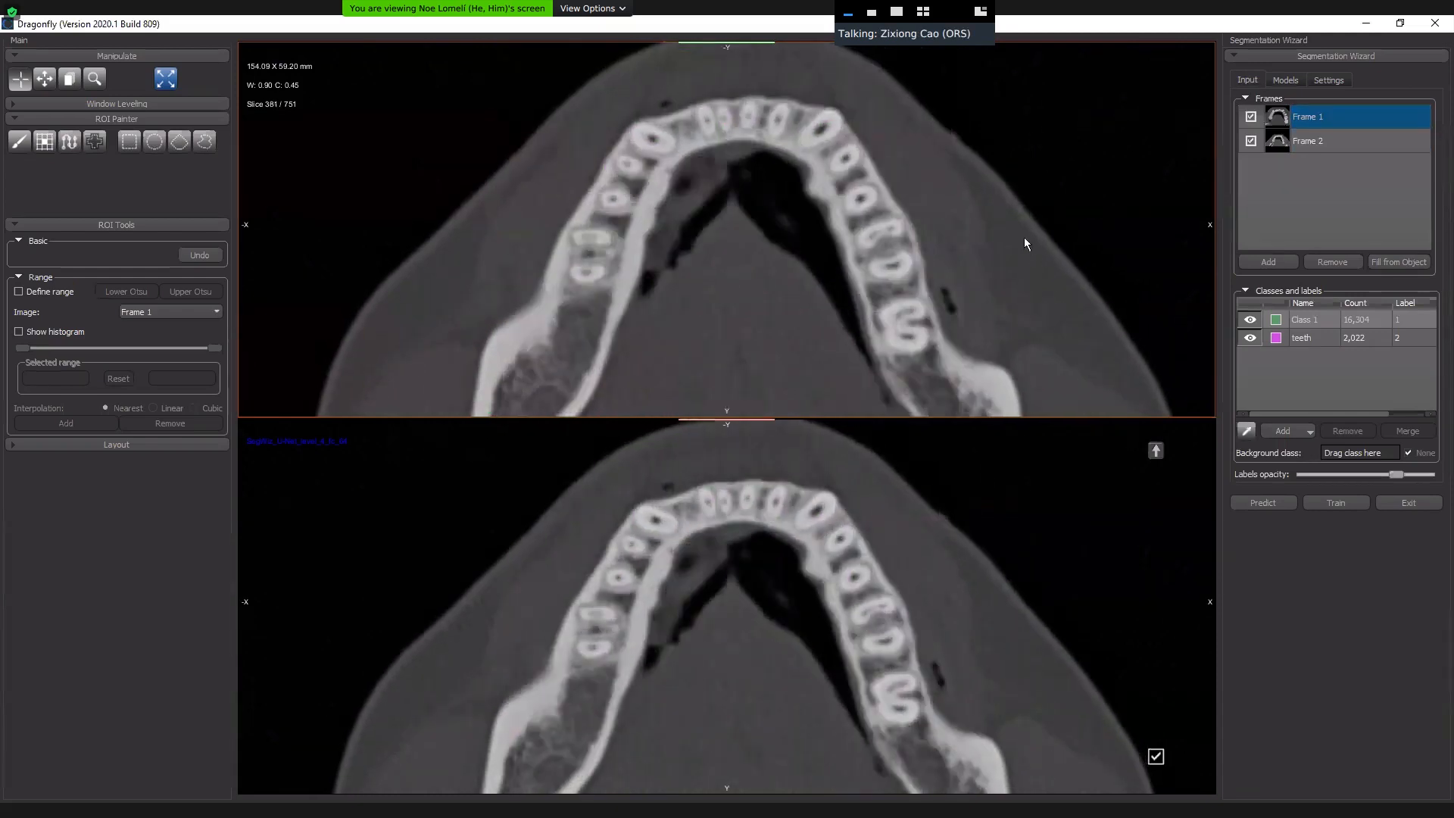
pyautogui.moveTo(960, 209); pyautogui.dragTo(933, 234, button='right')
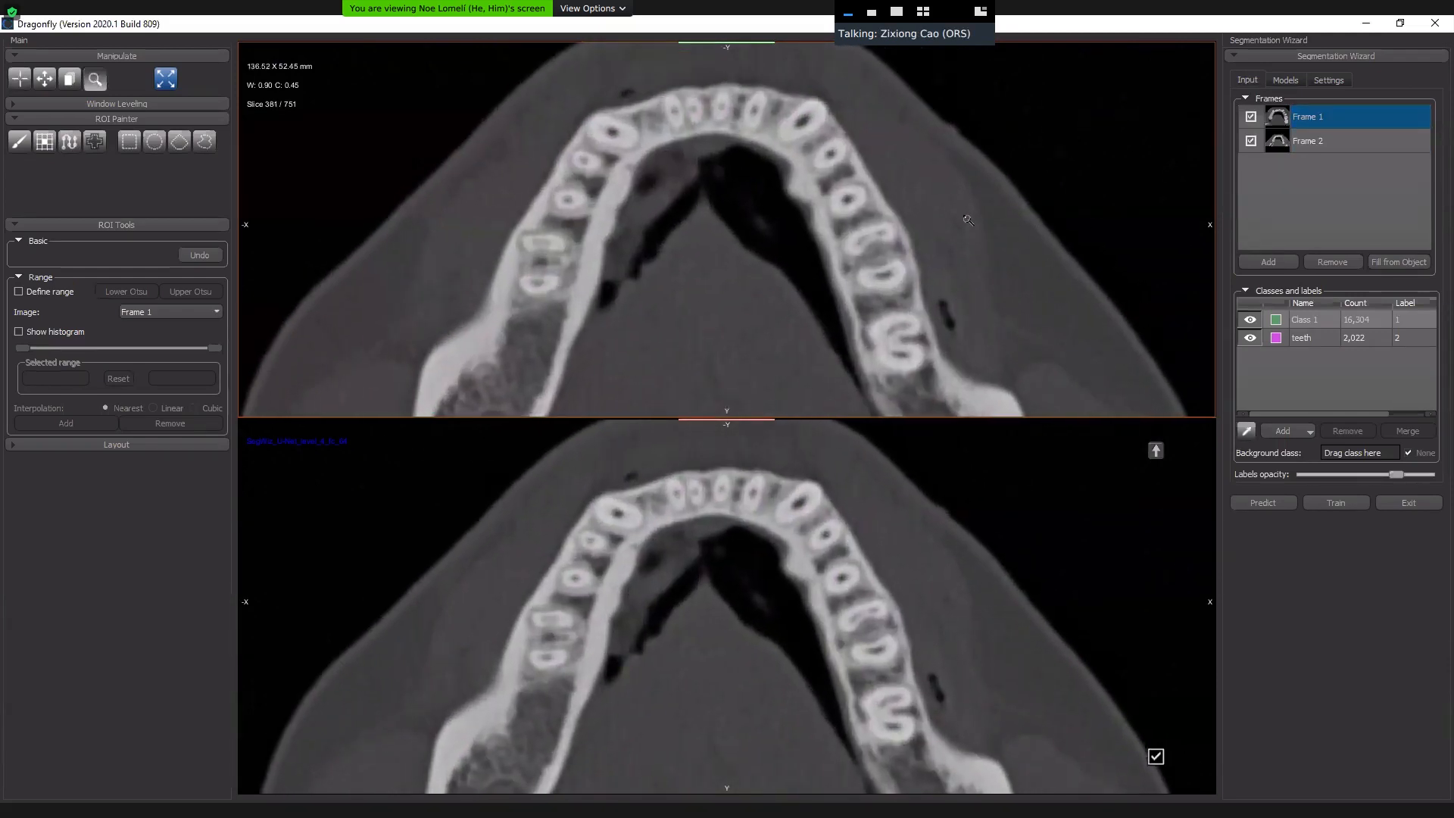
pyautogui.scroll(1, 930, 235)
pyautogui.moveTo(943, 222); pyautogui.dragTo(1014, 216, button='middle')
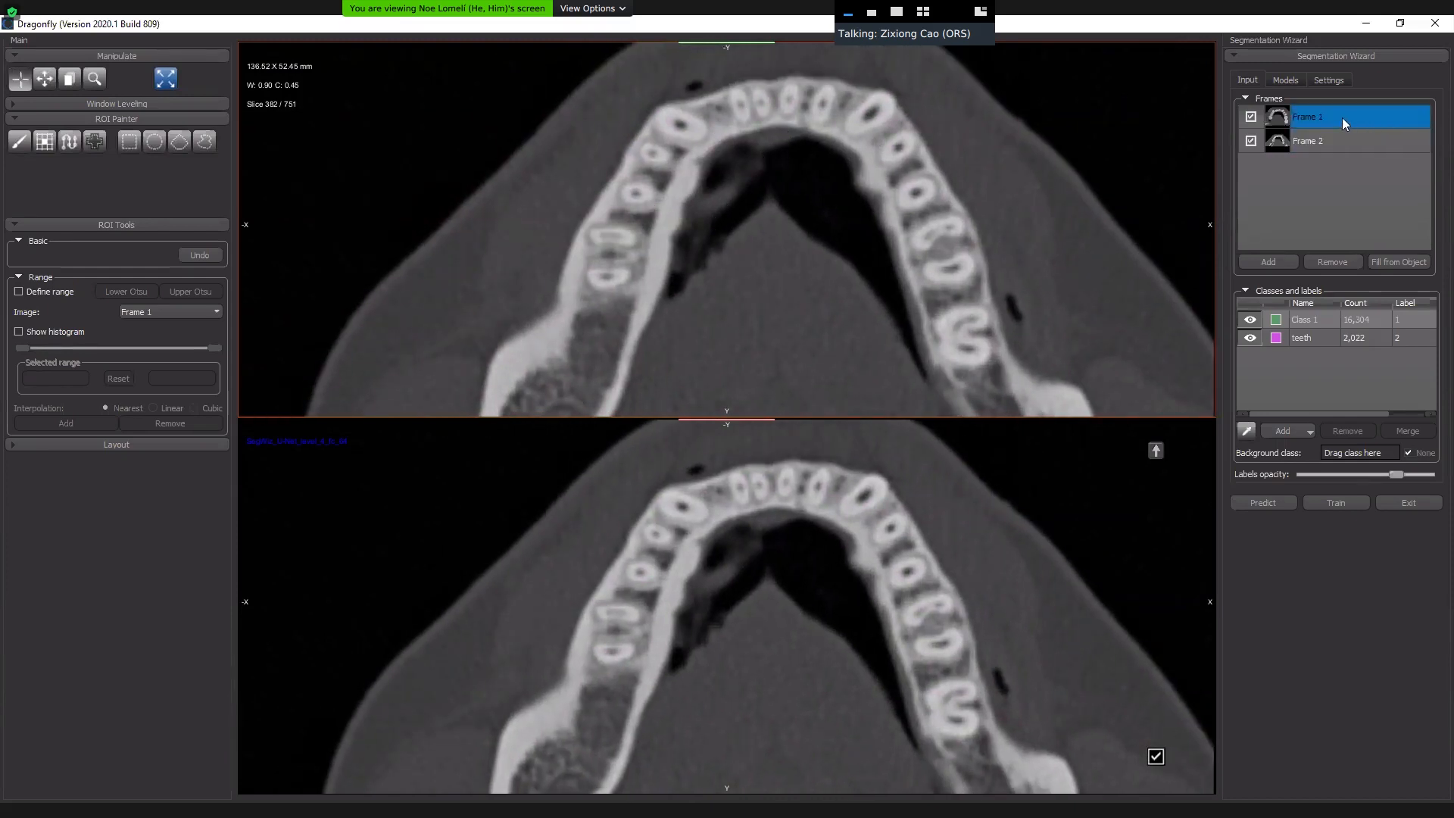
pyautogui.keyDown('shift'); pyautogui.click(1337, 136); pyautogui.keyUp('shift')
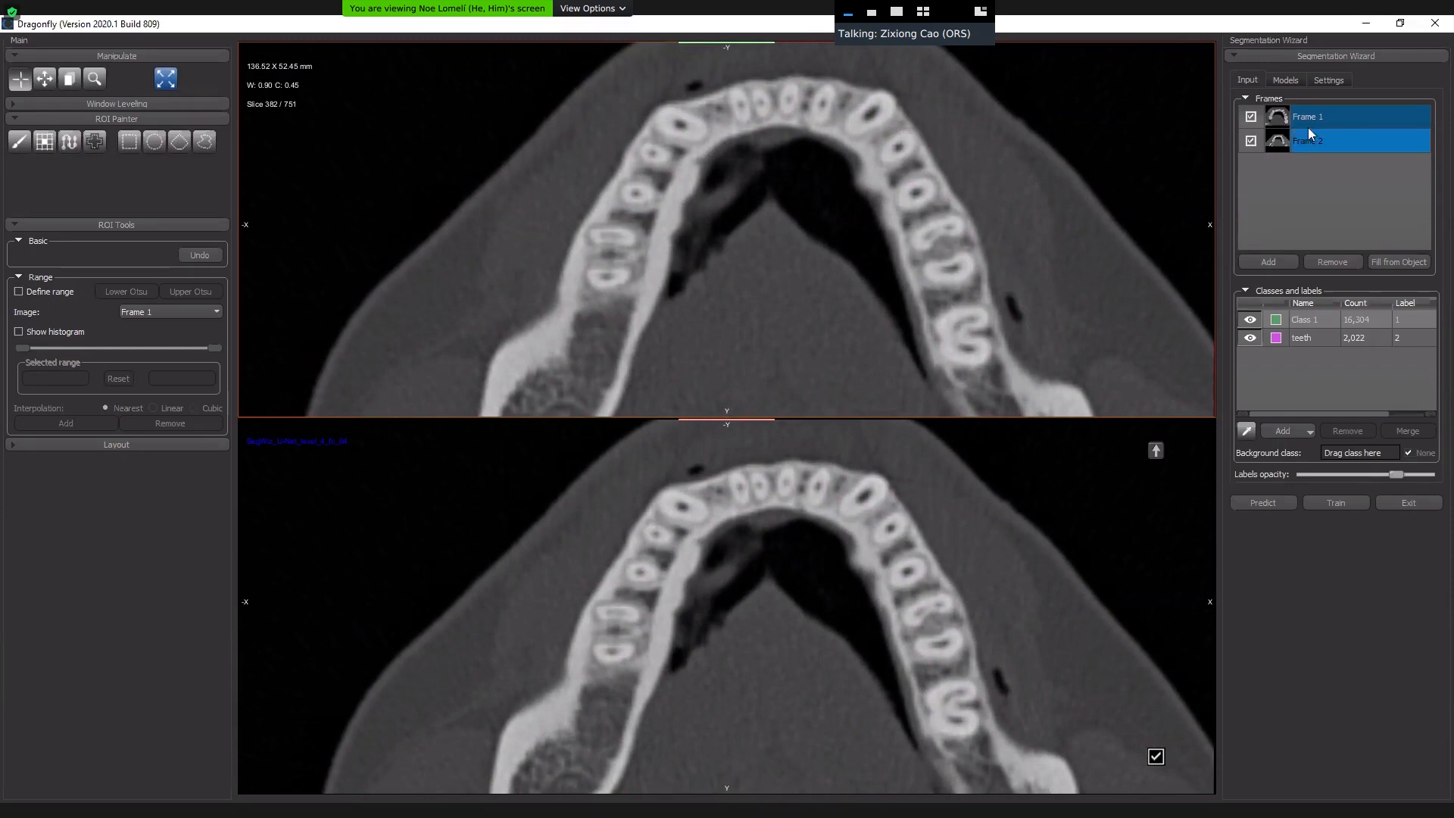
pyautogui.click(1329, 134)
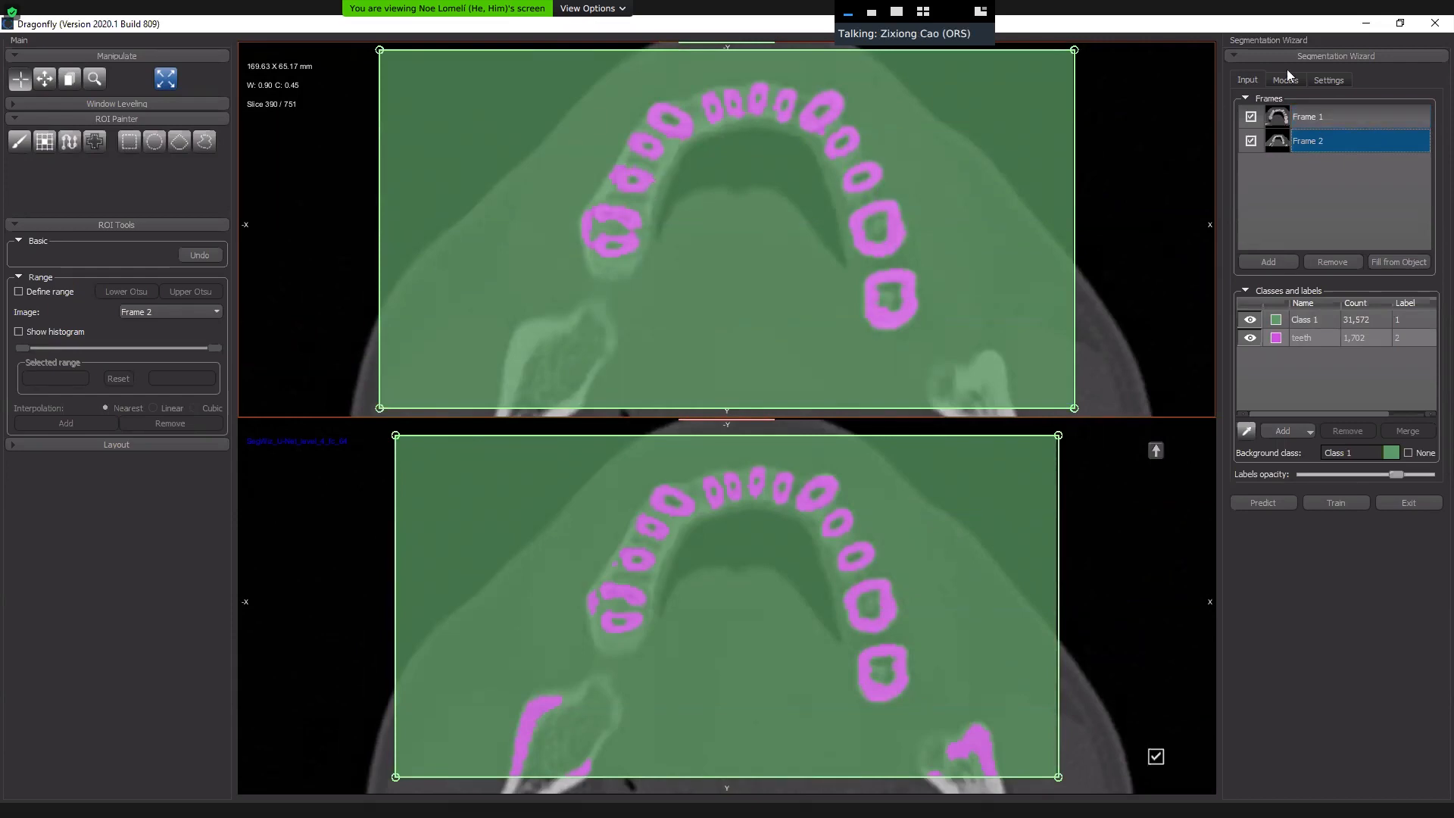
pyautogui.click(1346, 114)
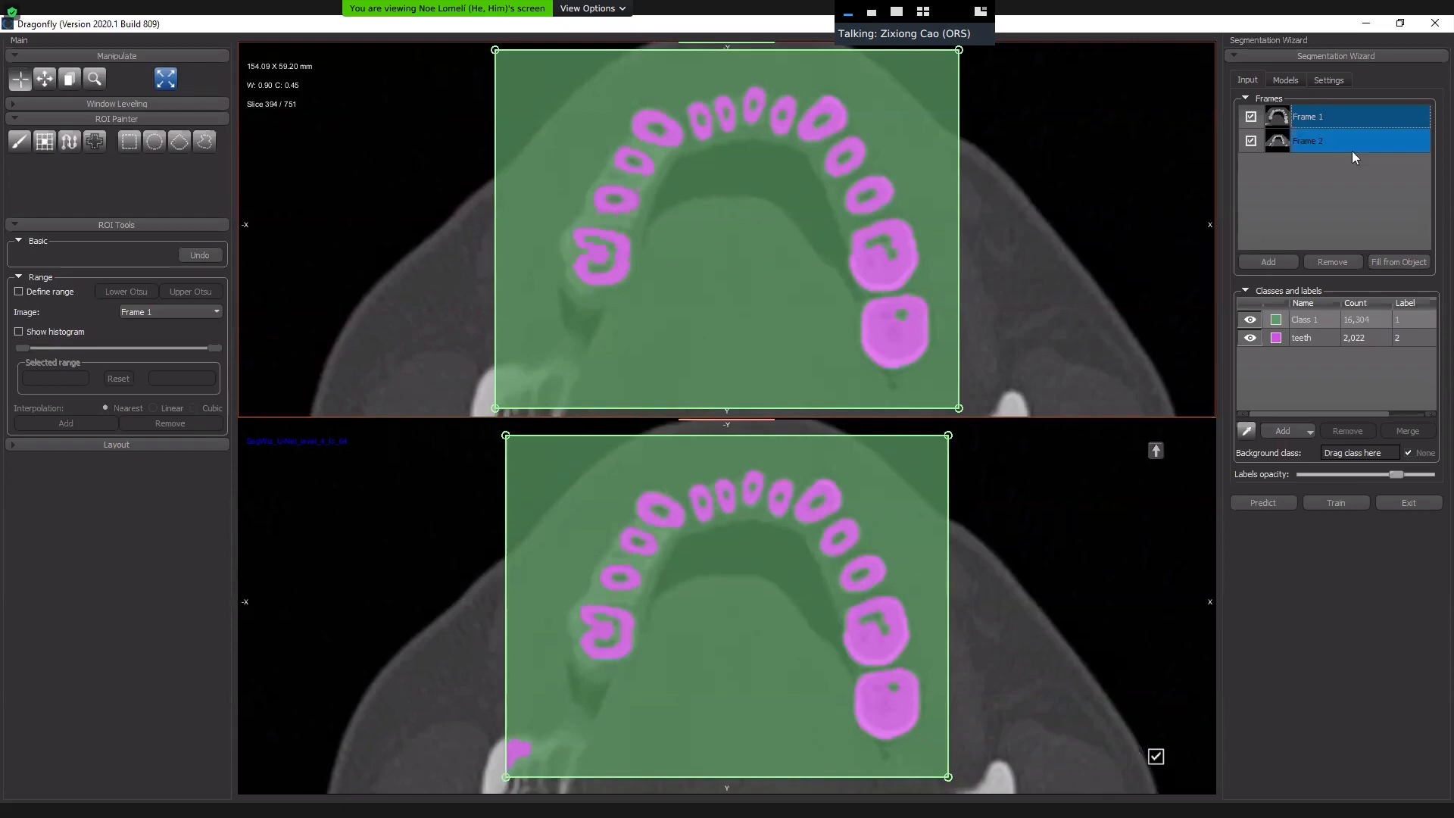
# Add a third training frame on slice 384 and predict its segmentation with the trained model.
pyautogui.scroll(-10, 1026, 234)
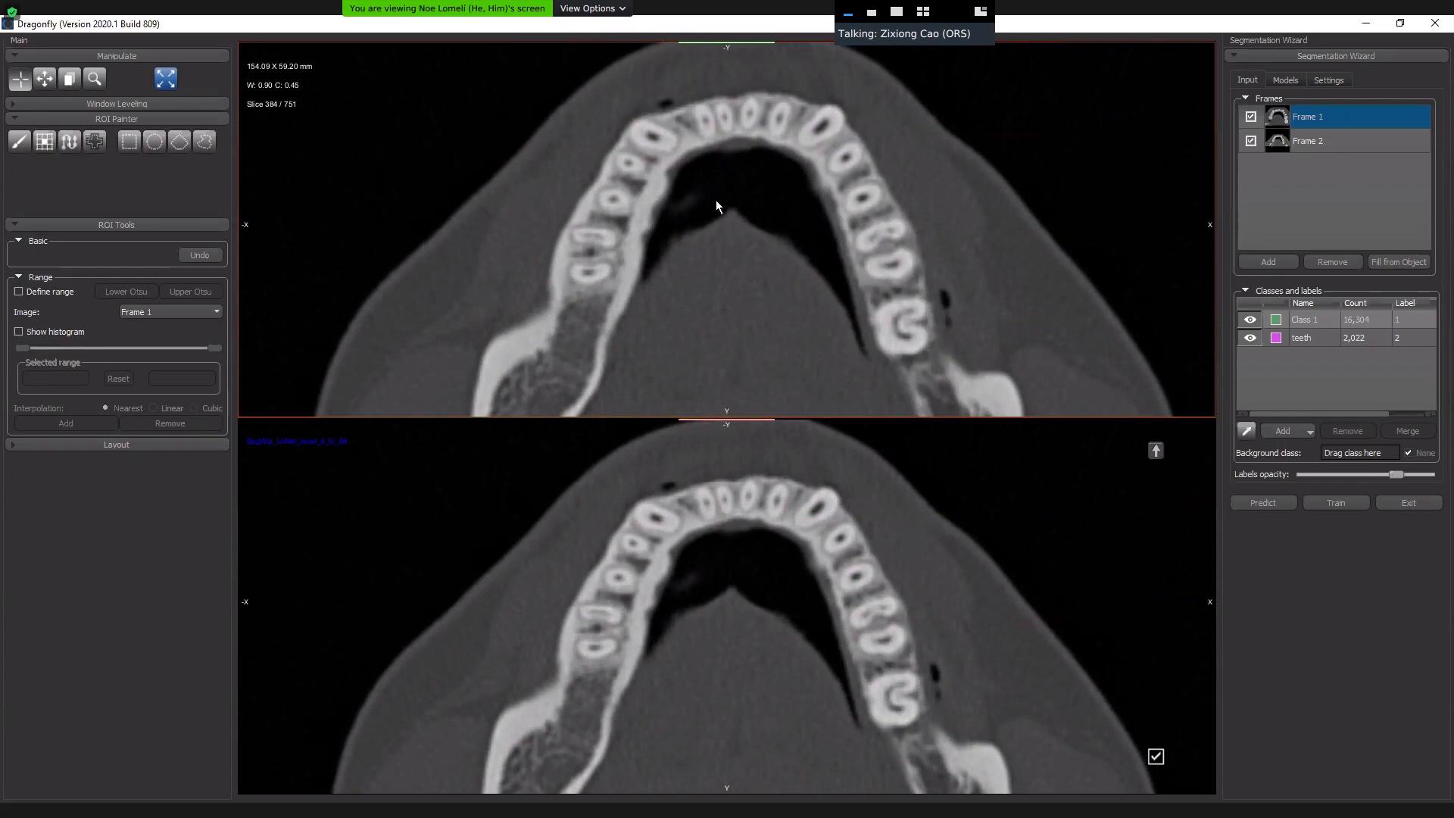
pyautogui.click(1267, 260)
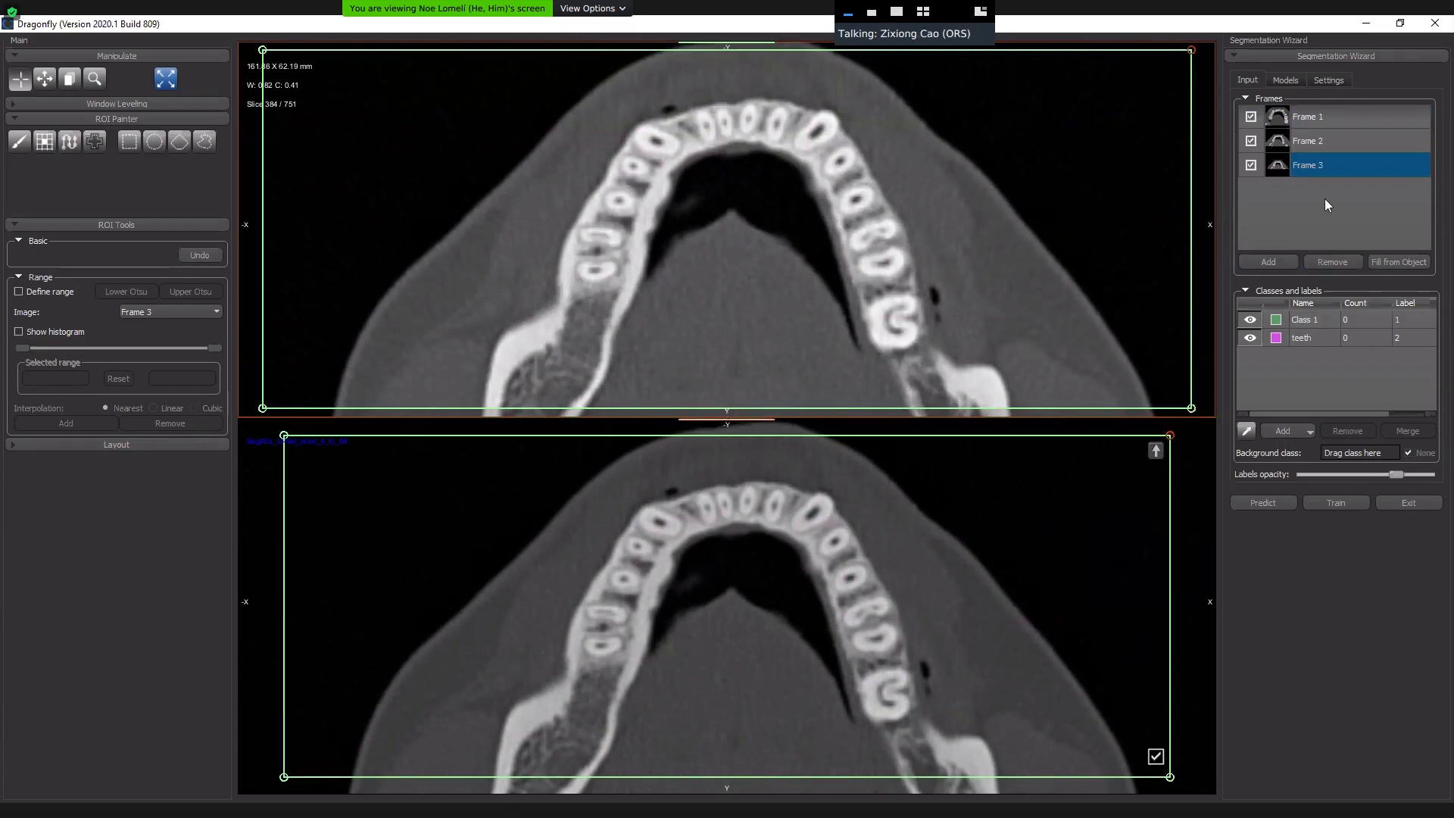
pyautogui.click(1265, 504)
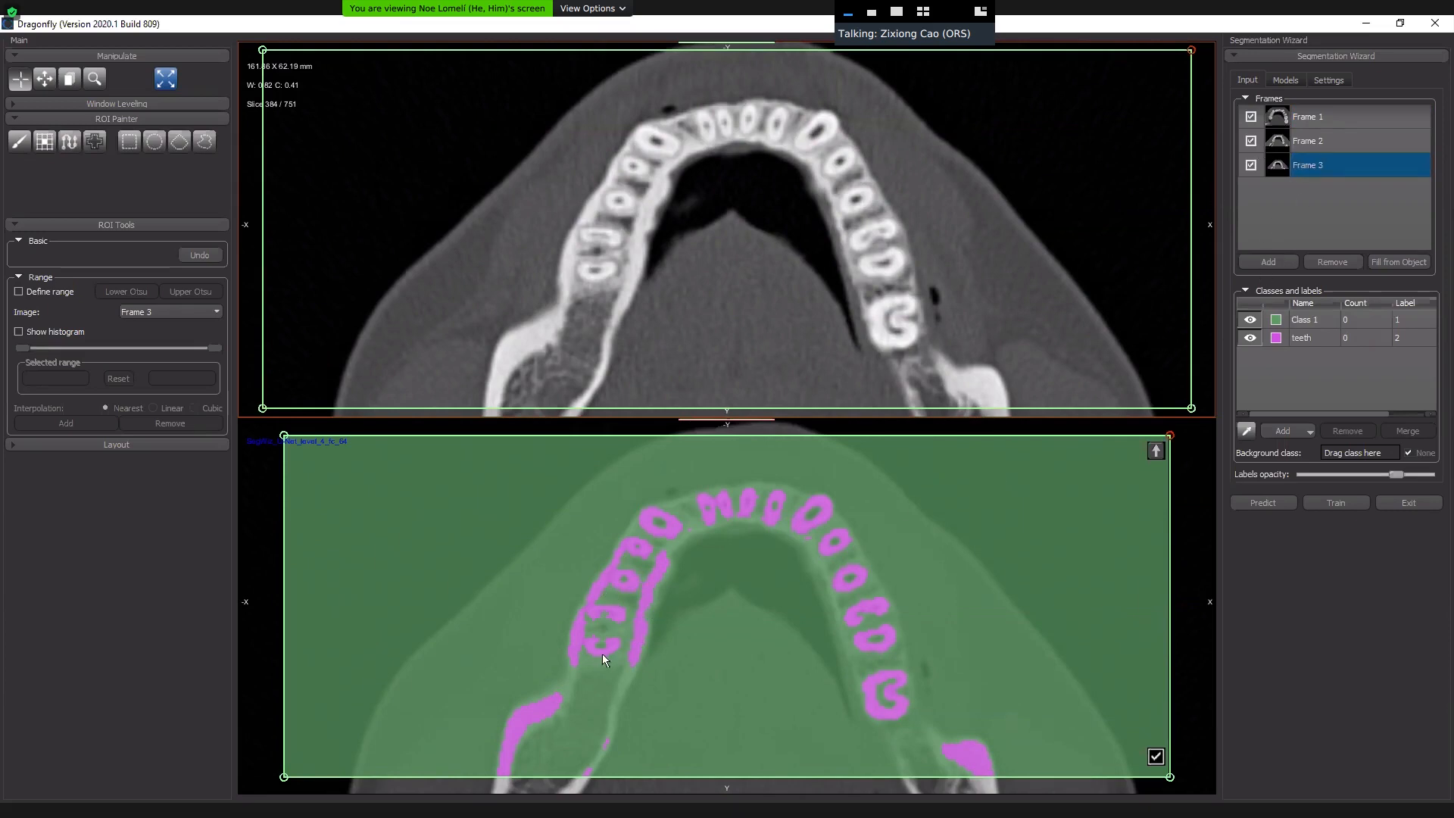
# Transfer the predicted segmentation into the third frame as its labels and enlarge the labelled view to fill the workspace.
pyautogui.click(1157, 453)
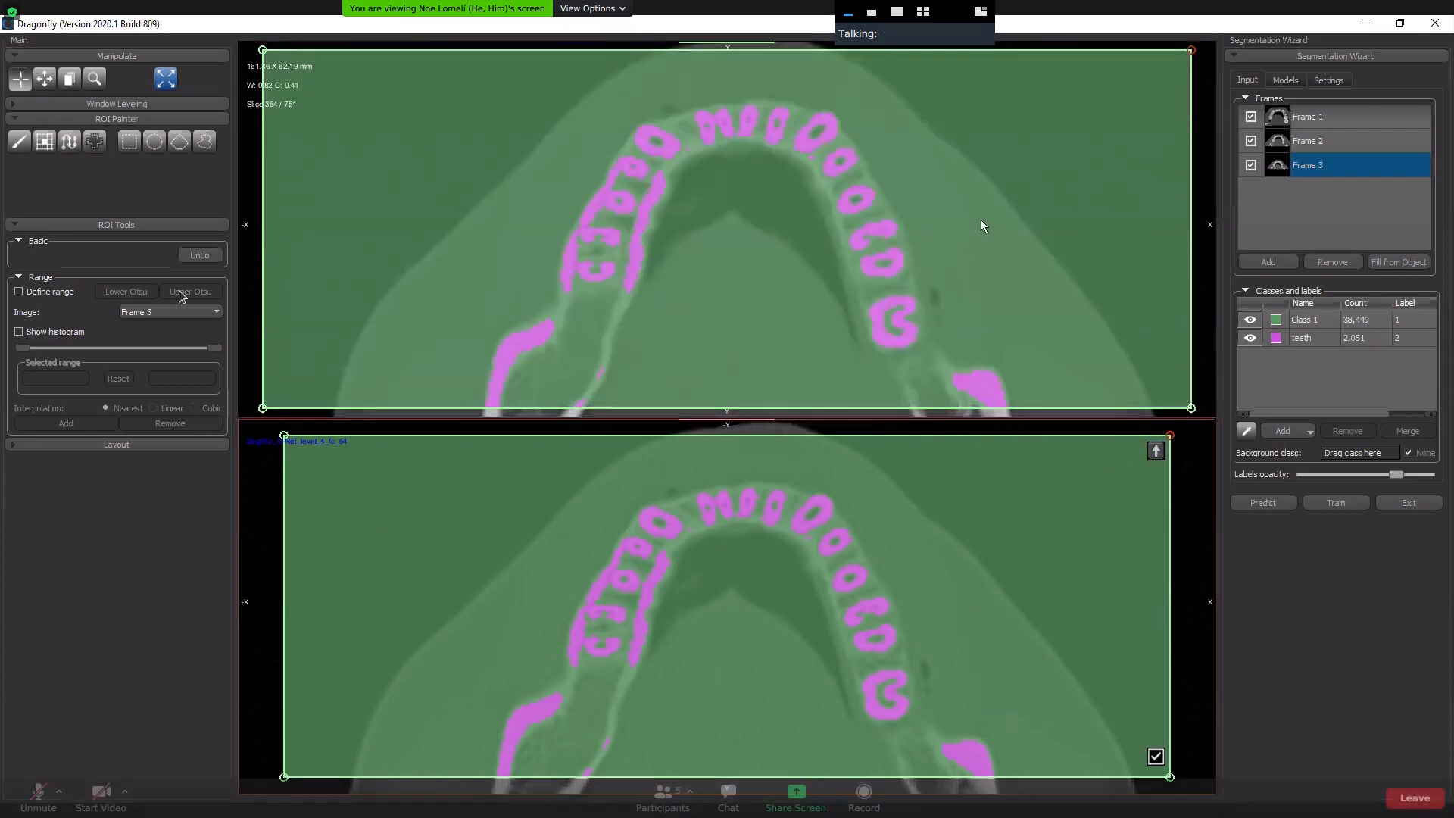
pyautogui.doubleClick(989, 238)
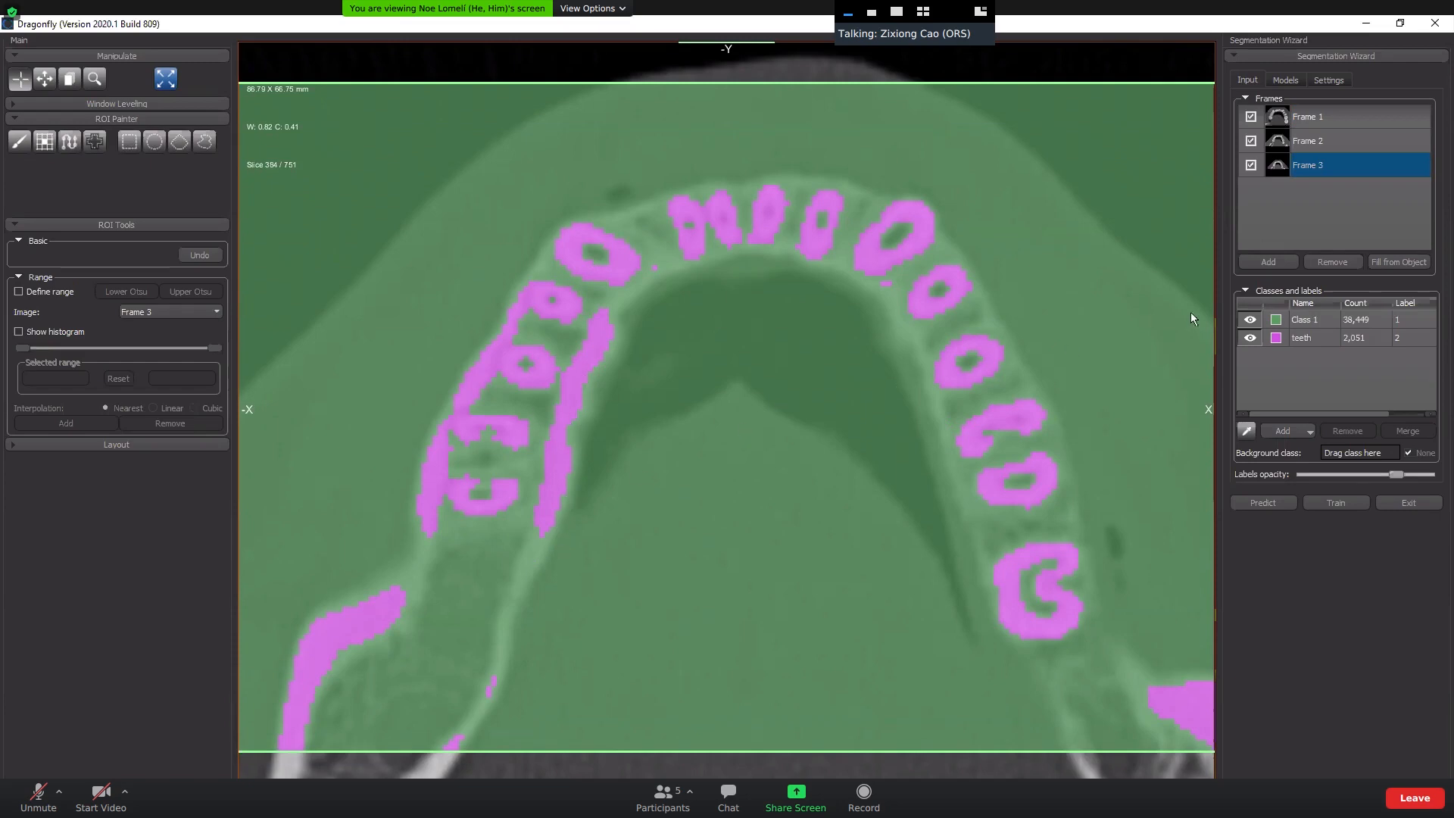
# Check the trained model entry and browse the jaw slices between 380 and 389 around the third frame.
pyautogui.click(1299, 431)
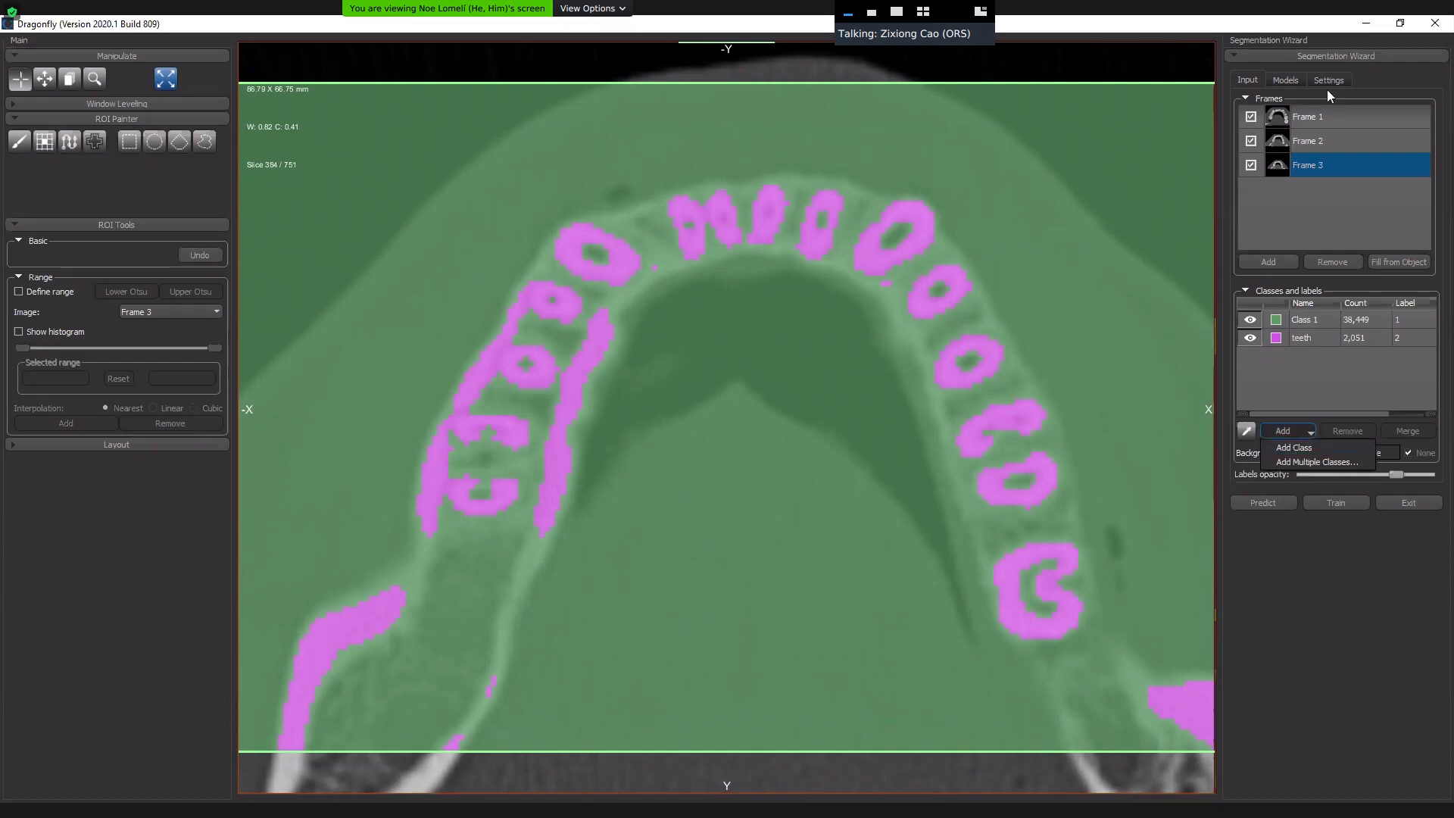
pyautogui.click(1285, 80)
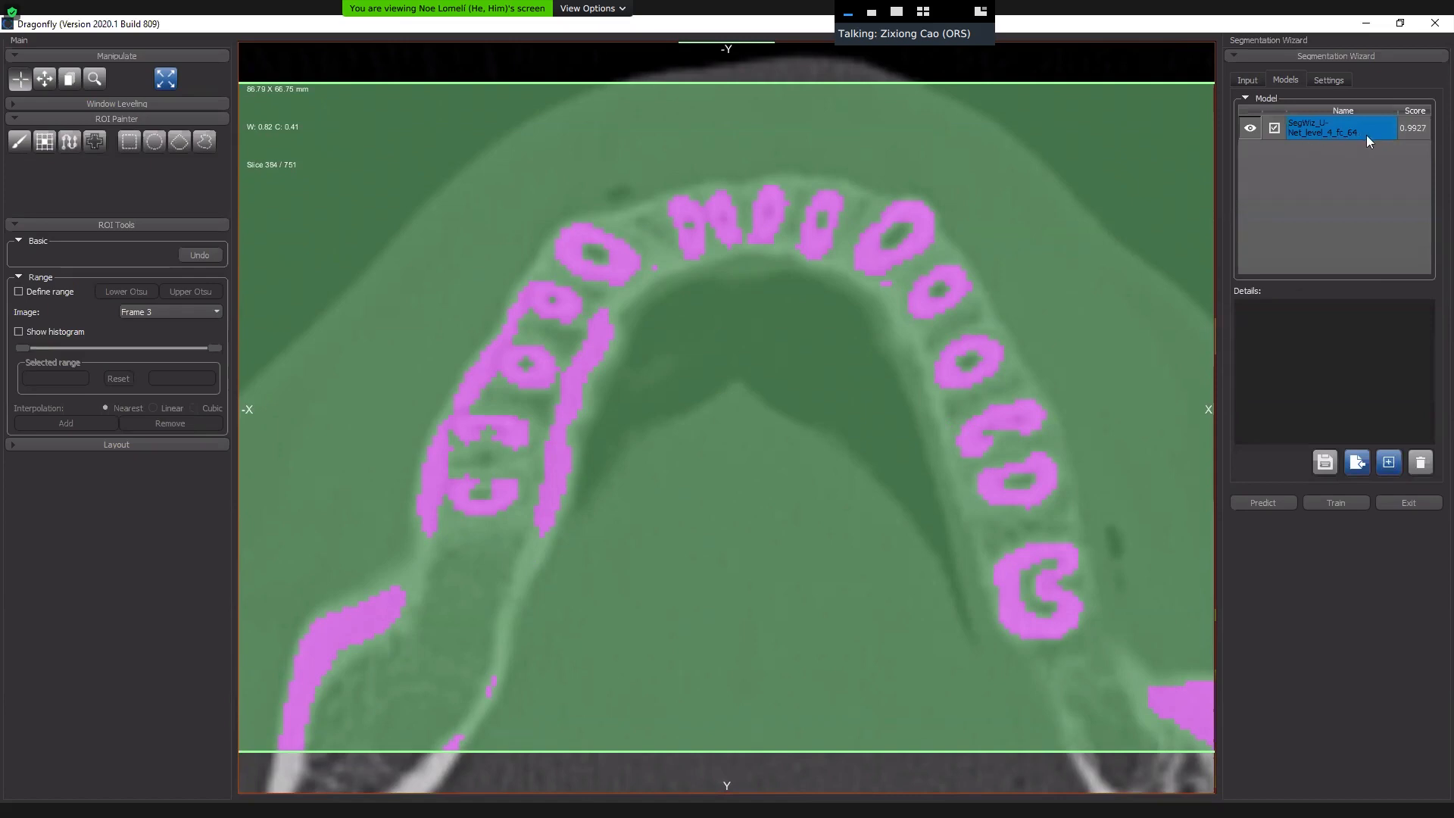
pyautogui.click(1249, 80)
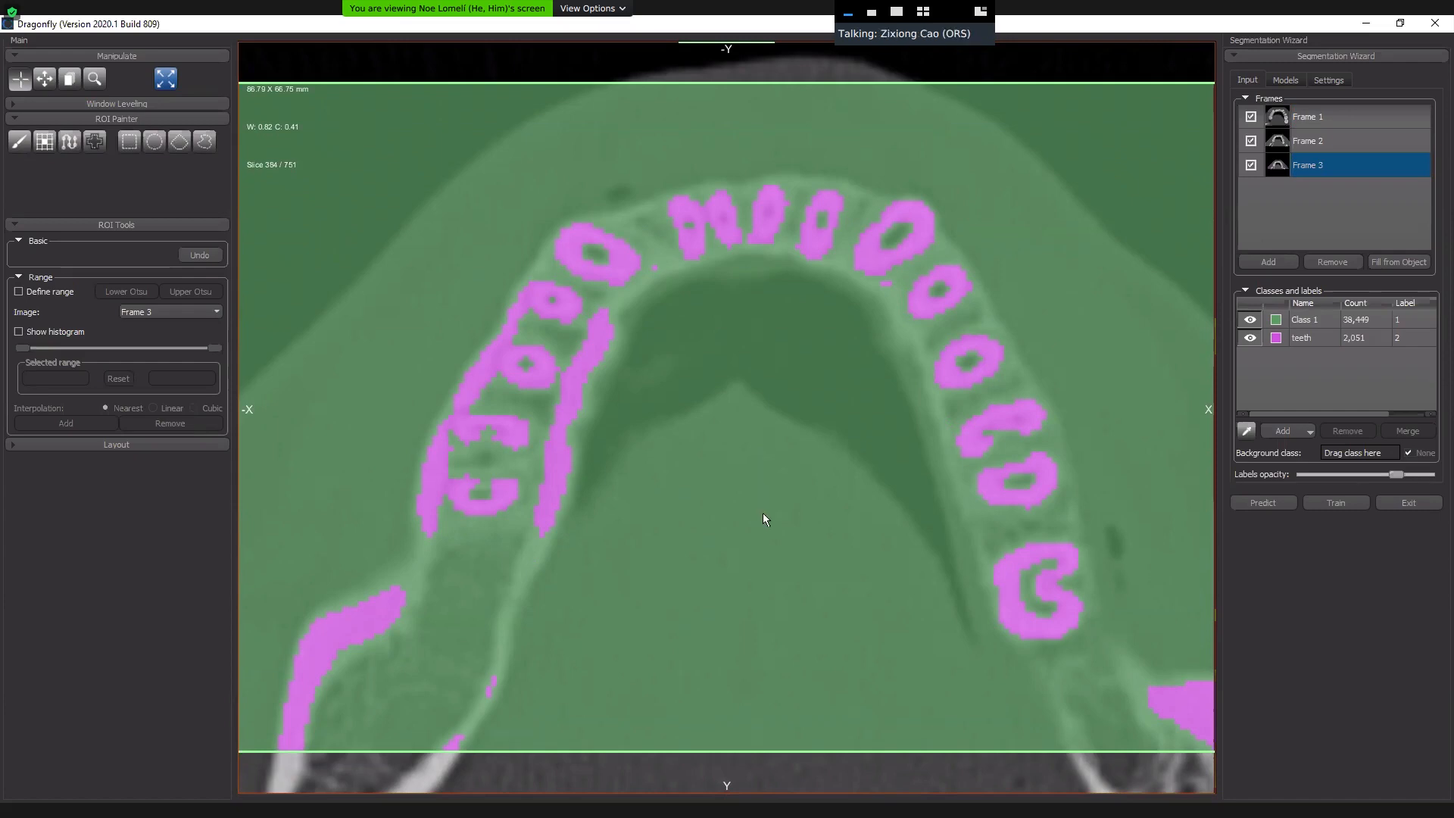
pyautogui.moveTo(762, 512); pyautogui.dragTo(812, 392, button='right')
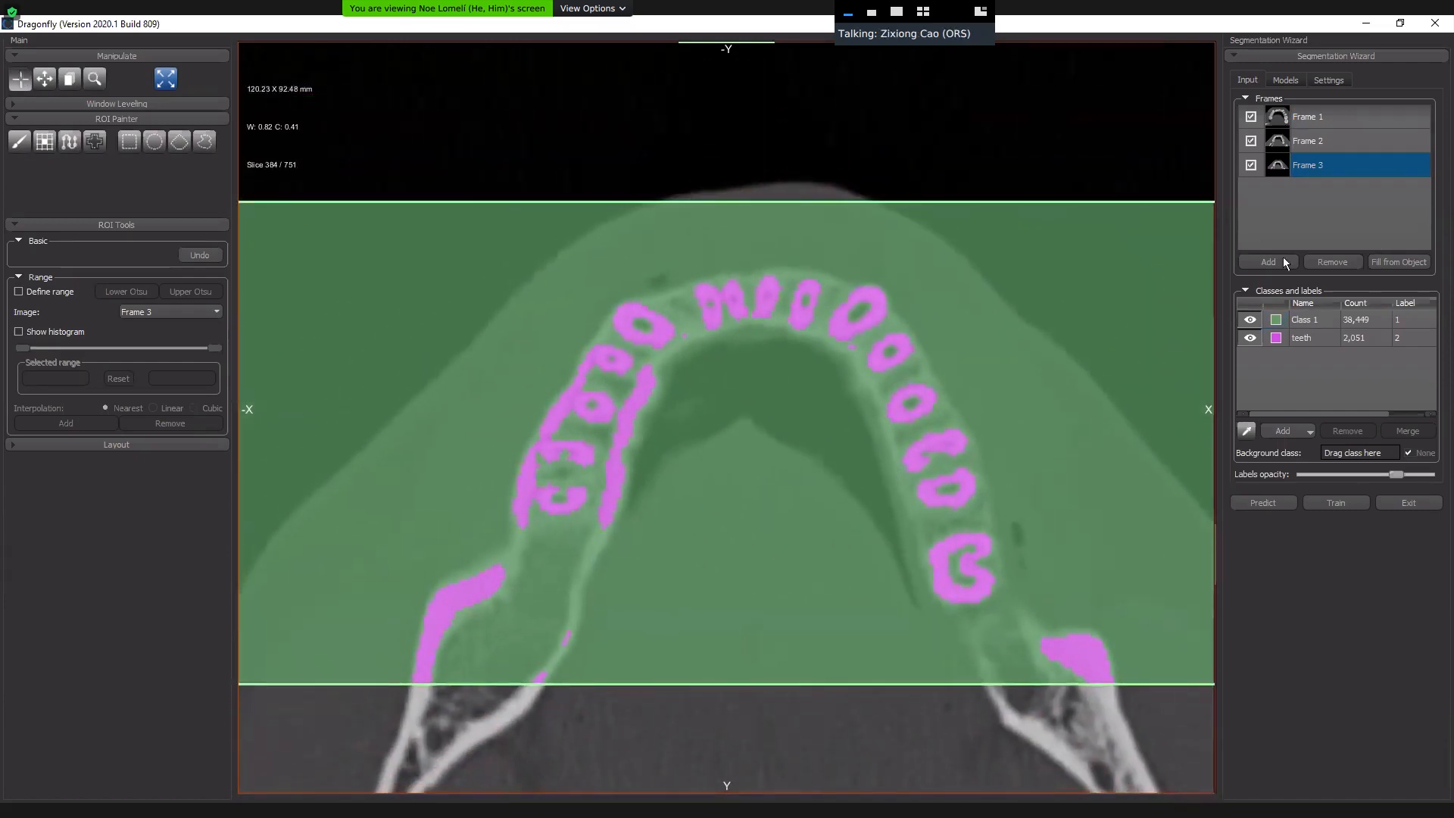
pyautogui.scroll(-4, 995, 168)
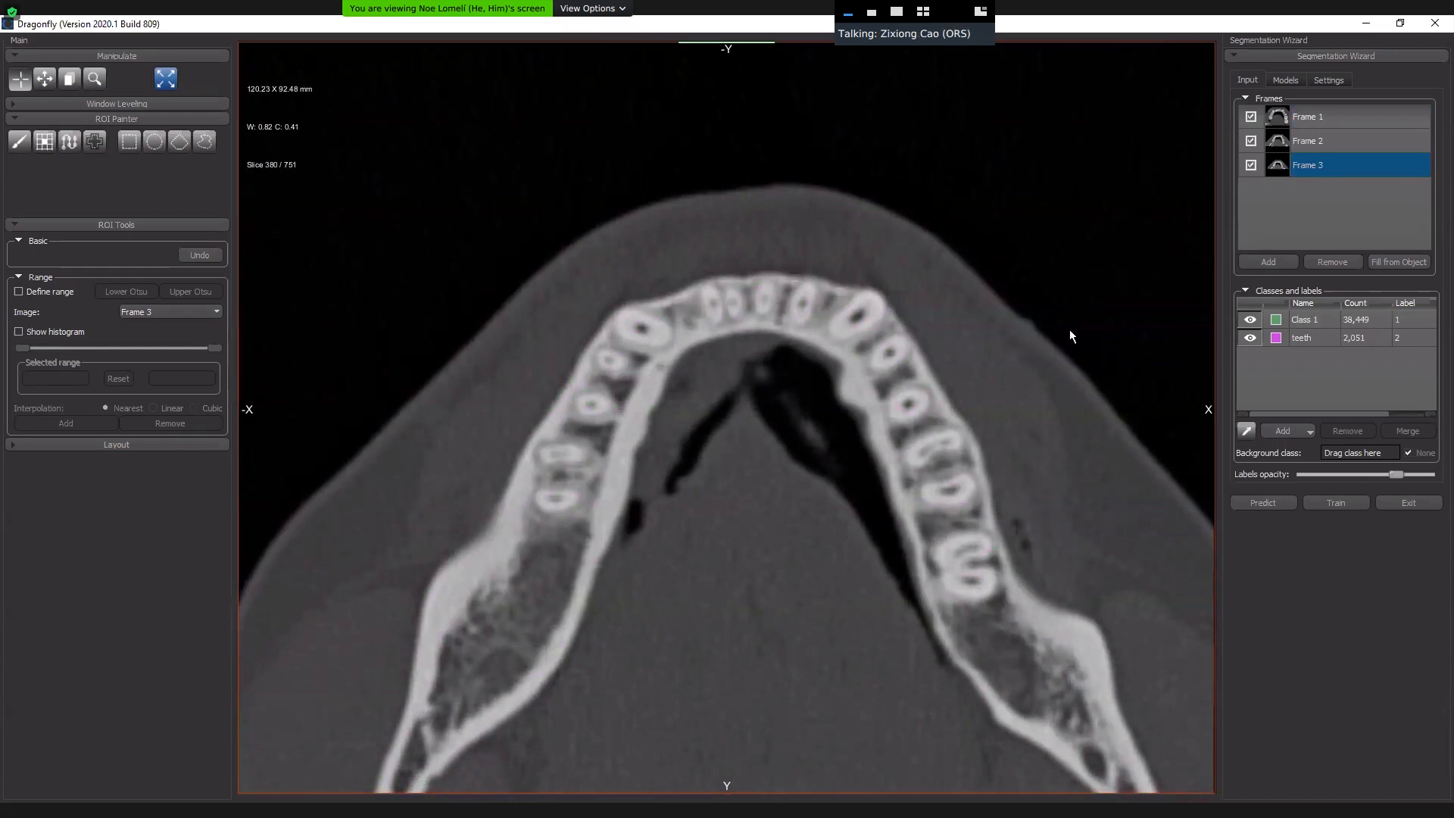
pyautogui.scroll(9, 1070, 331)
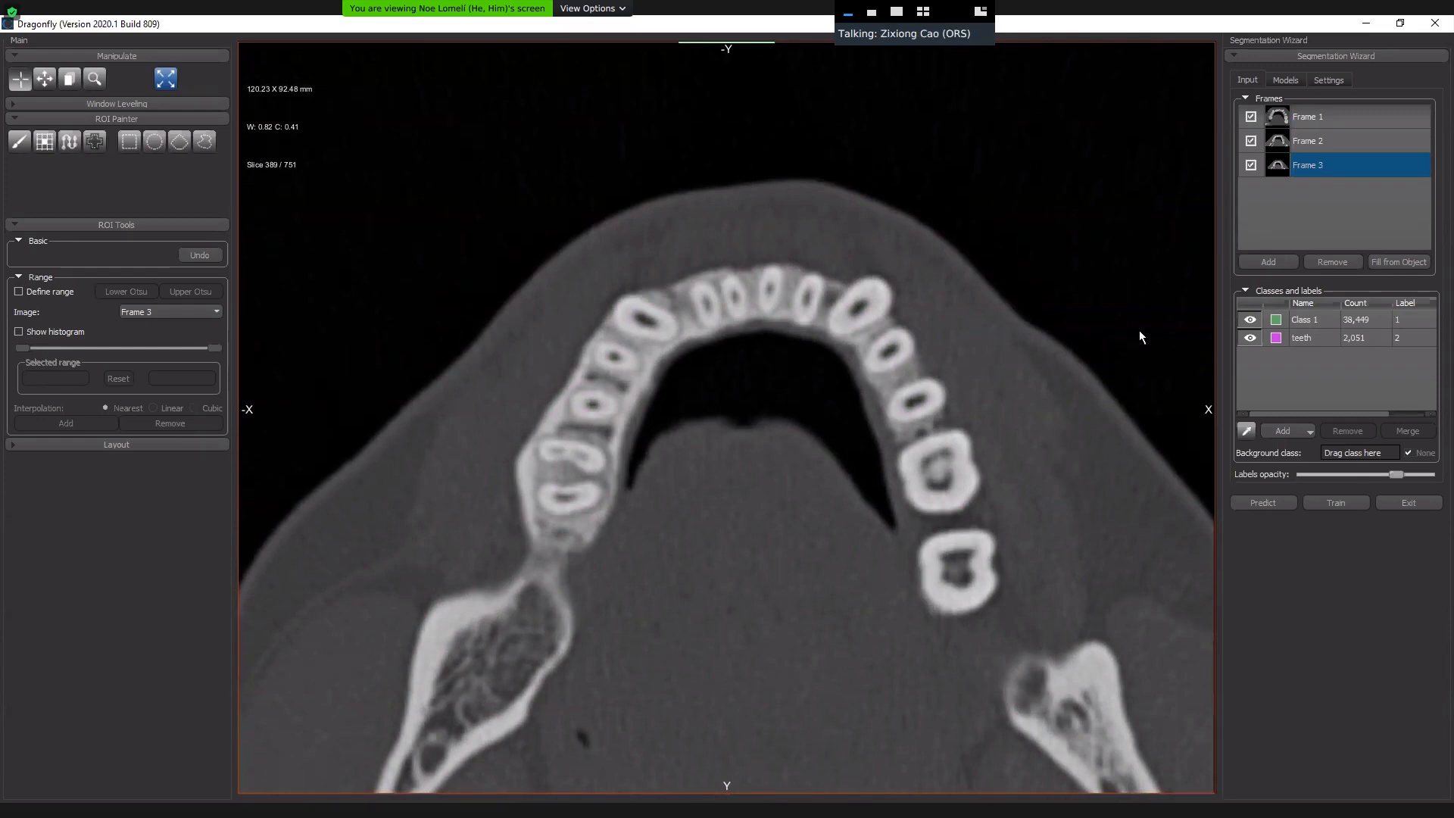
pyautogui.scroll(-7, 1050, 403)
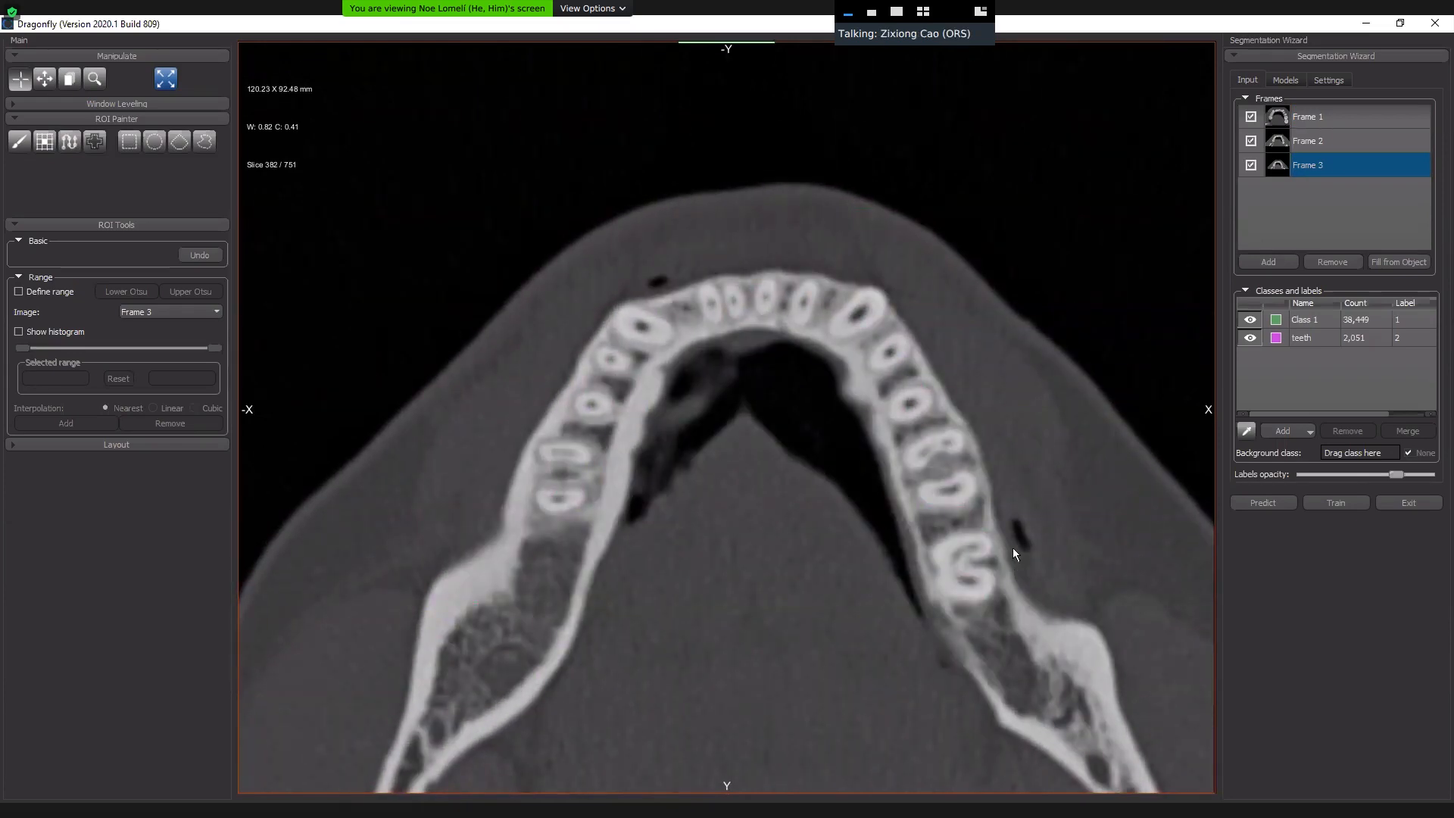
# Add a fourth training frame on slice 382 and a third class, accepting the deletion of the existing segmentation models.
pyautogui.moveTo(1058, 373); pyautogui.dragTo(1056, 223, button='middle')
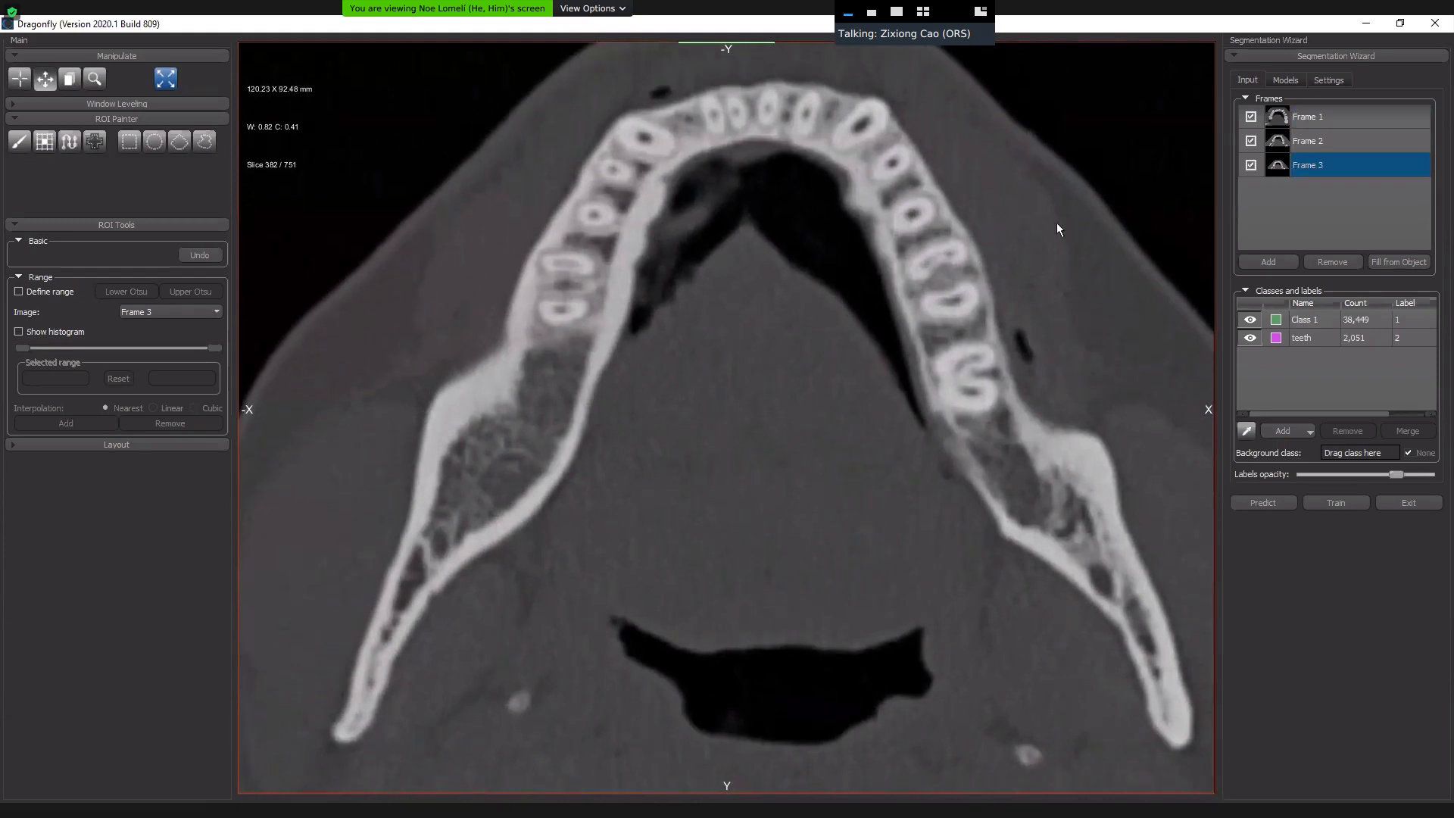
pyautogui.click(1268, 262)
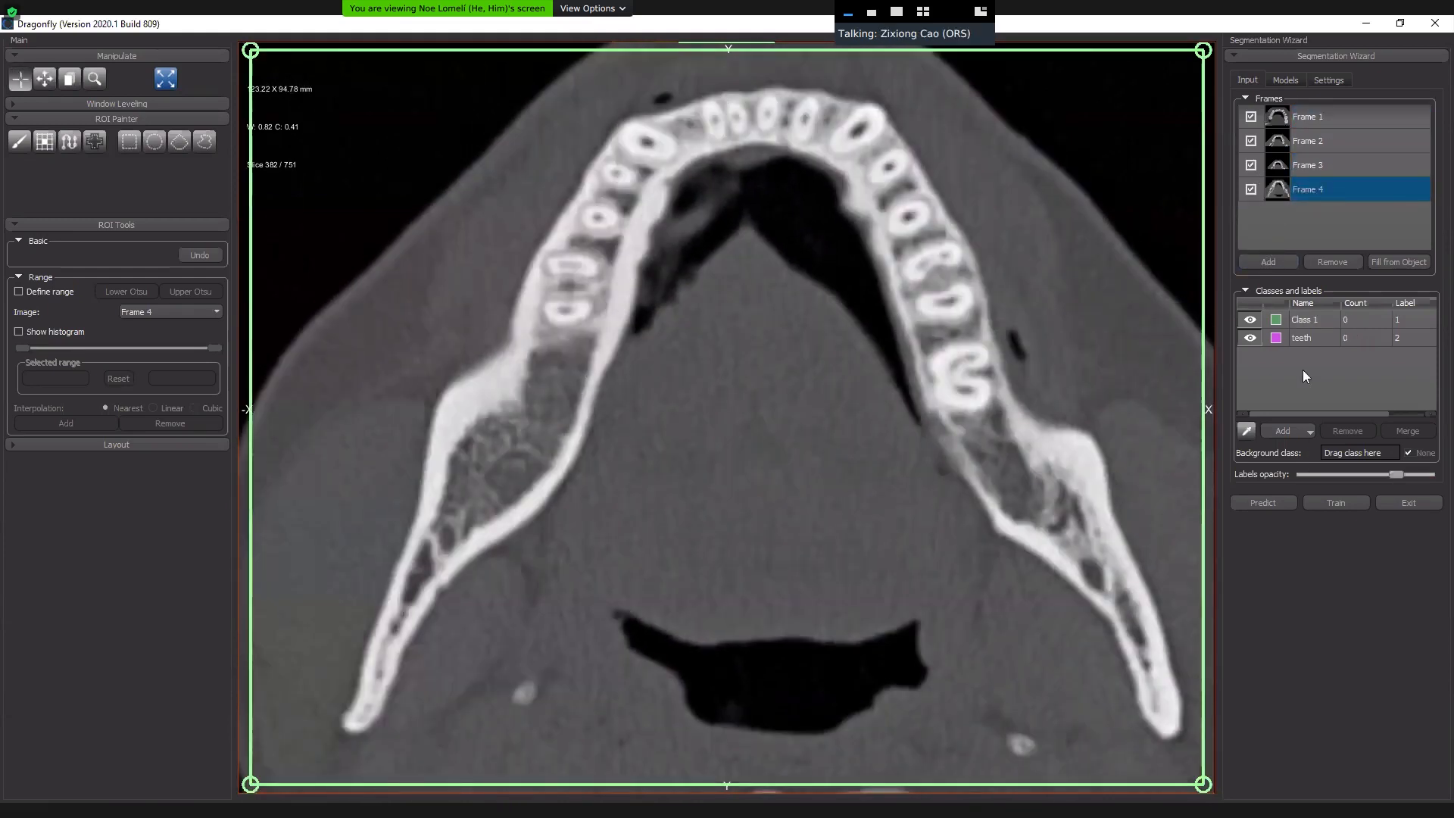
pyautogui.click(1294, 435)
pyautogui.click(1306, 444)
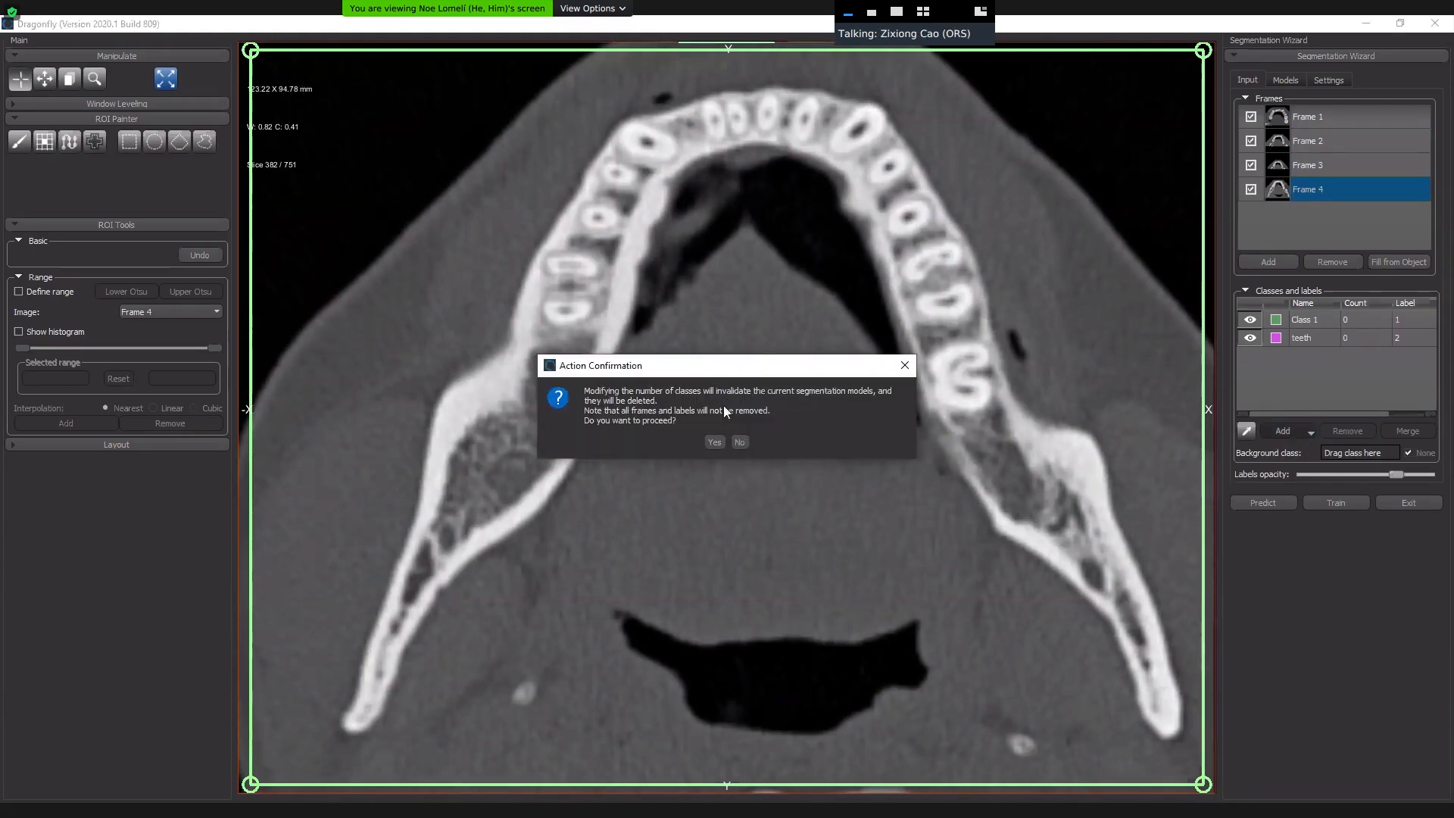
pyautogui.click(713, 446)
pyautogui.press('Tab')
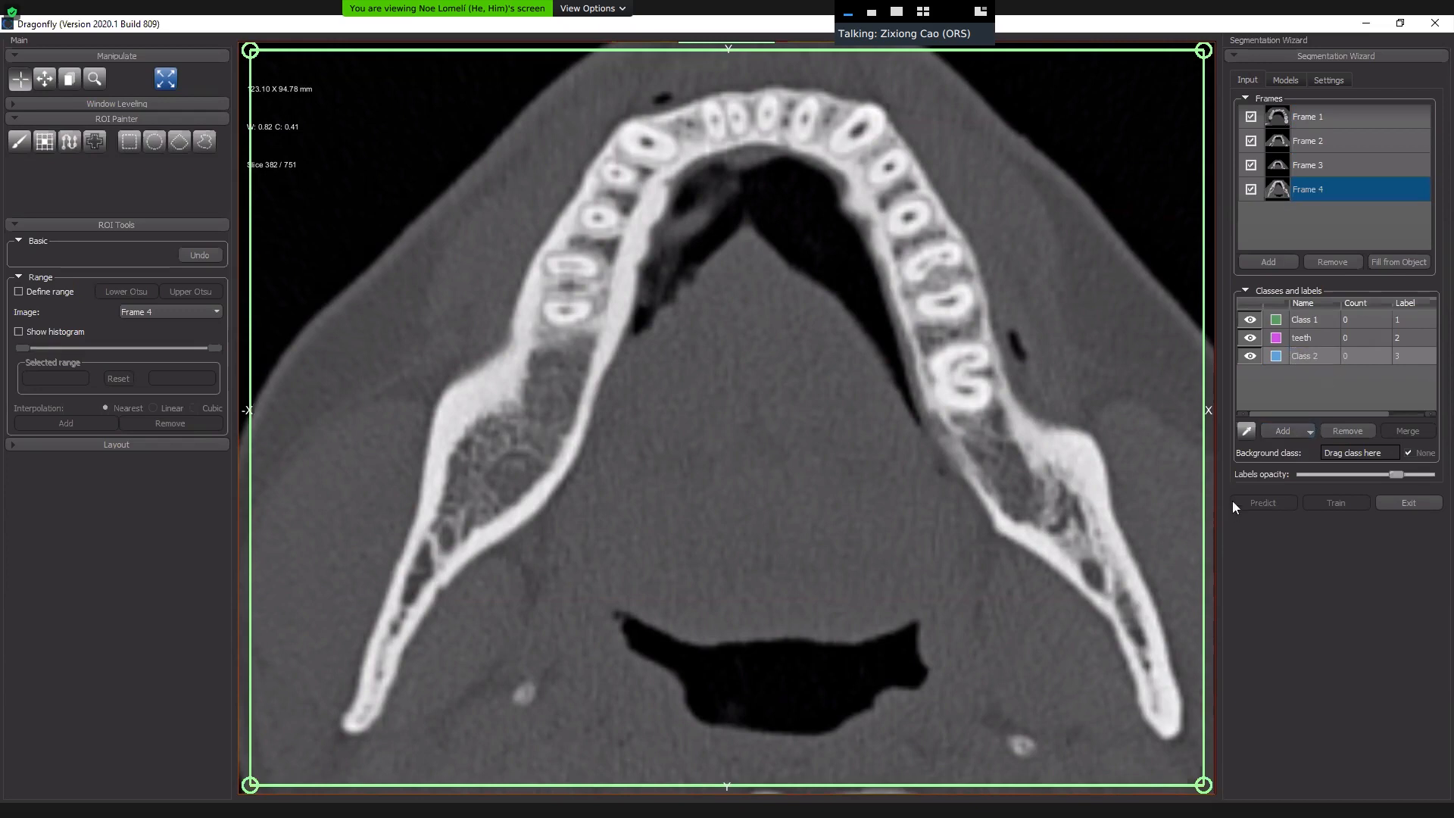
# Check the wizard's model list and return to the frames and classes.
pyautogui.click(1286, 79)
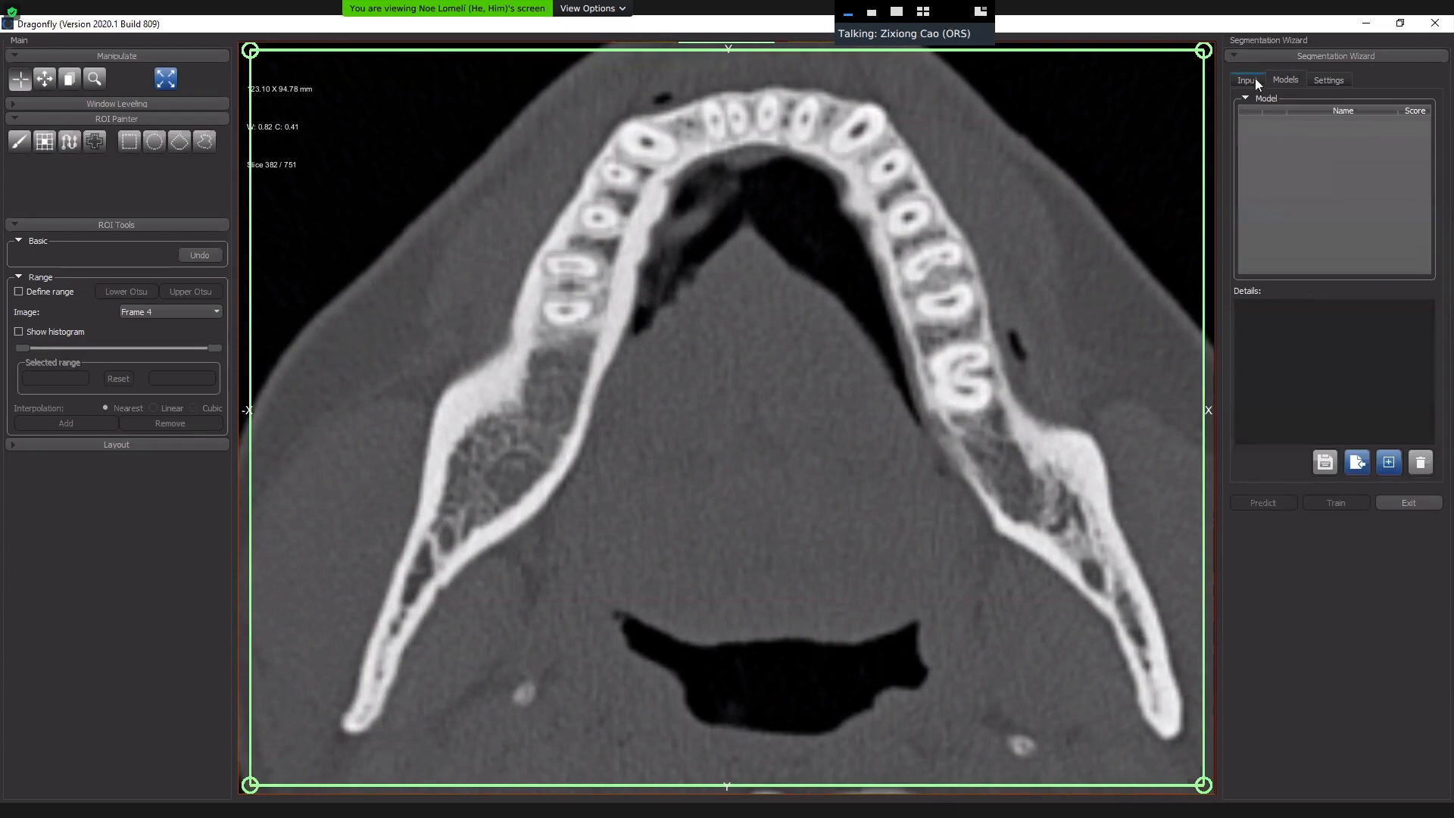
pyautogui.click(1252, 79)
pyautogui.click(1287, 80)
pyautogui.click(1247, 78)
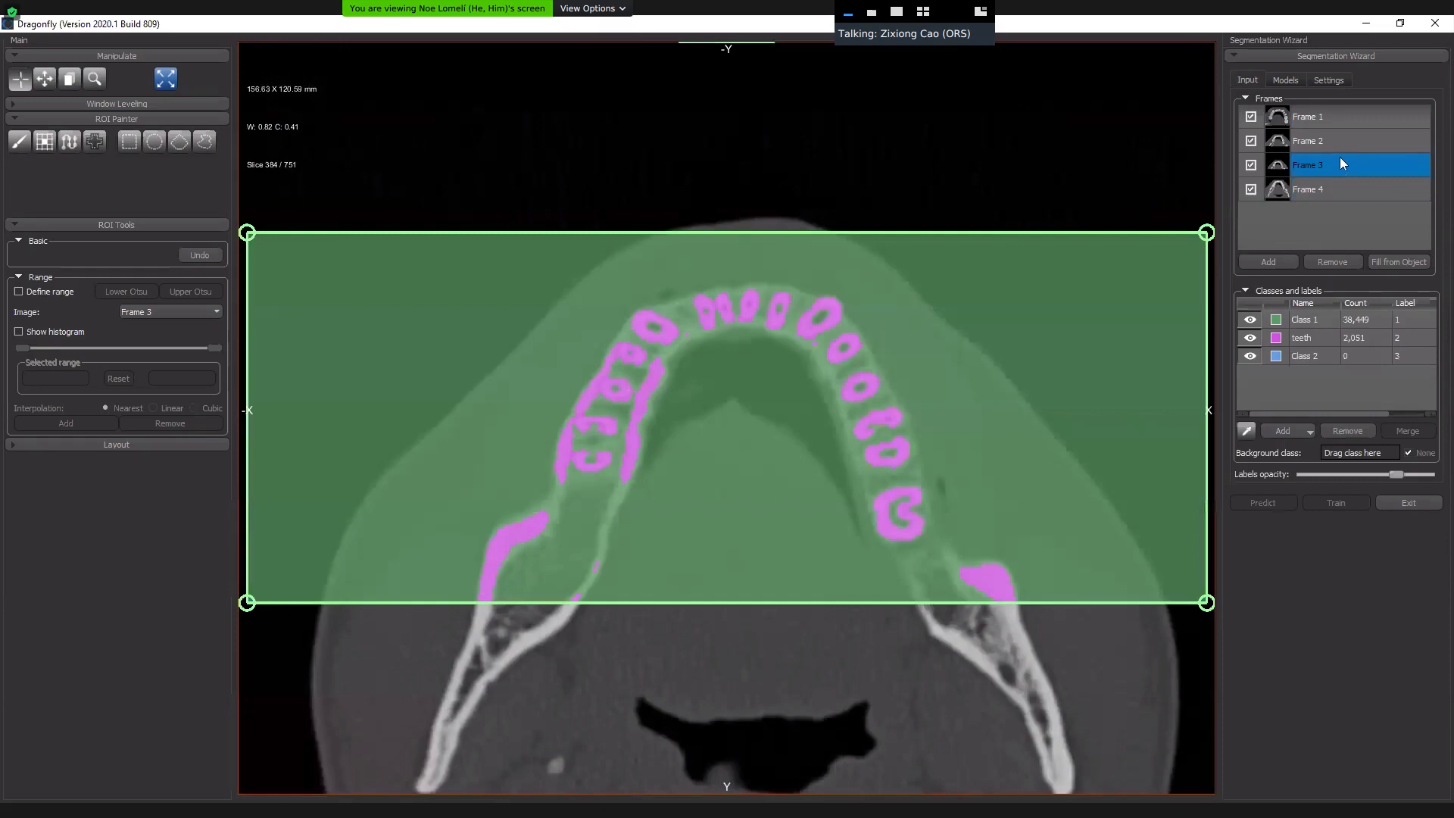
# In Frame 3, brush a thin Class 2 strip along the inner jawbone edge beside the +X-side teeth, down to the last molar.
pyautogui.click(1344, 148)
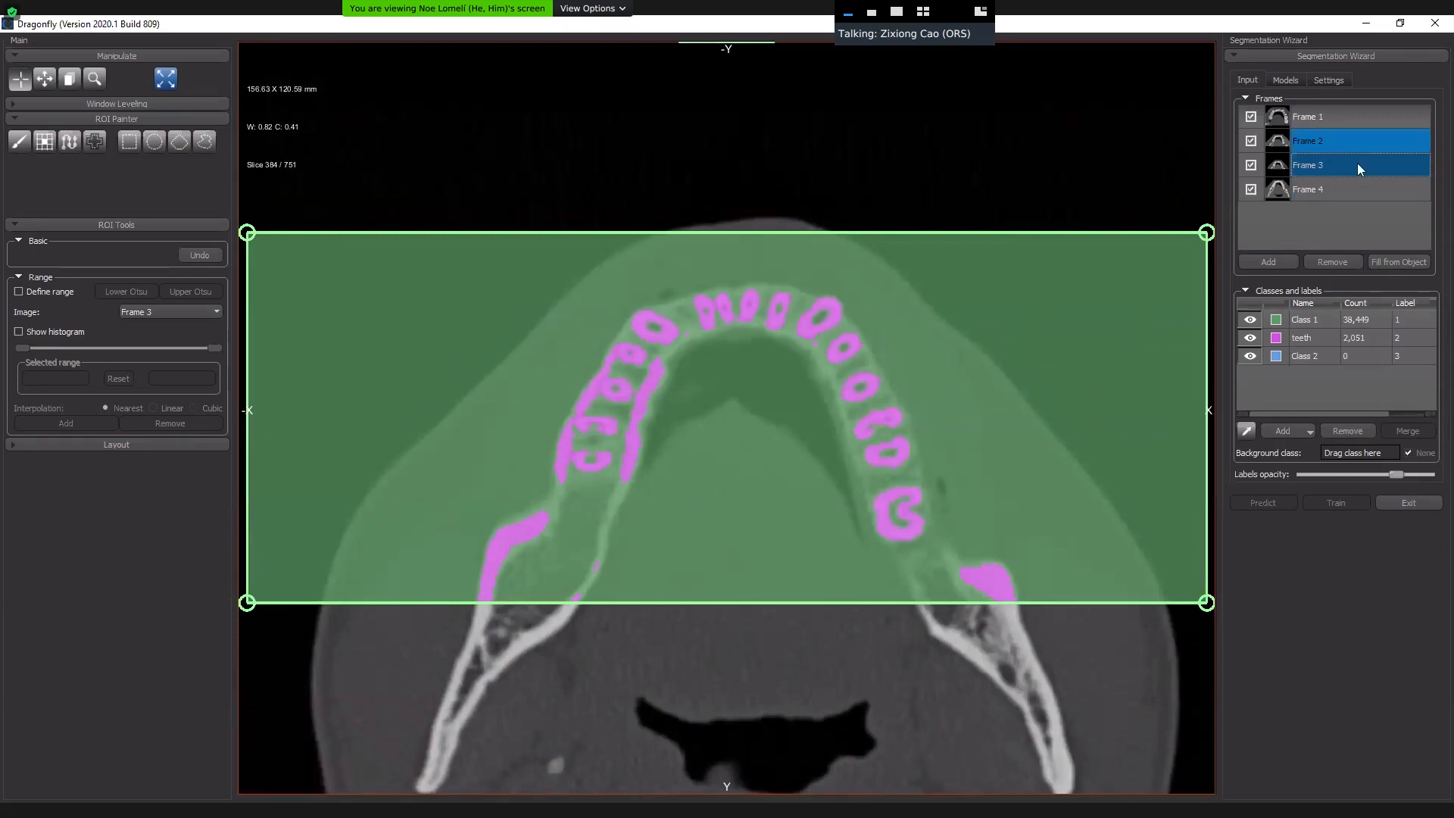
pyautogui.keyDown('ctrl'); pyautogui.click(1310, 356); pyautogui.keyUp('ctrl')
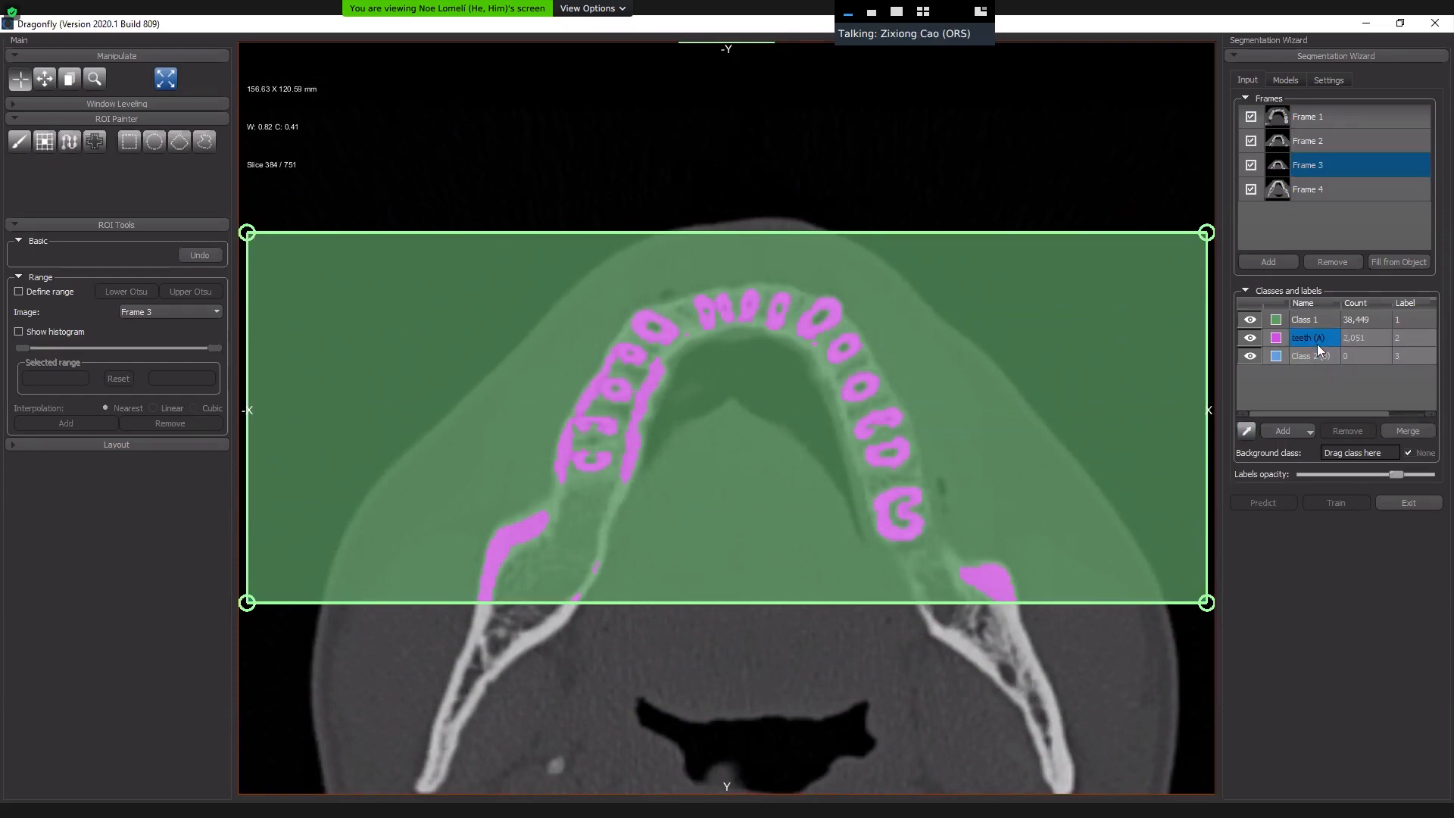
pyautogui.click(1324, 353)
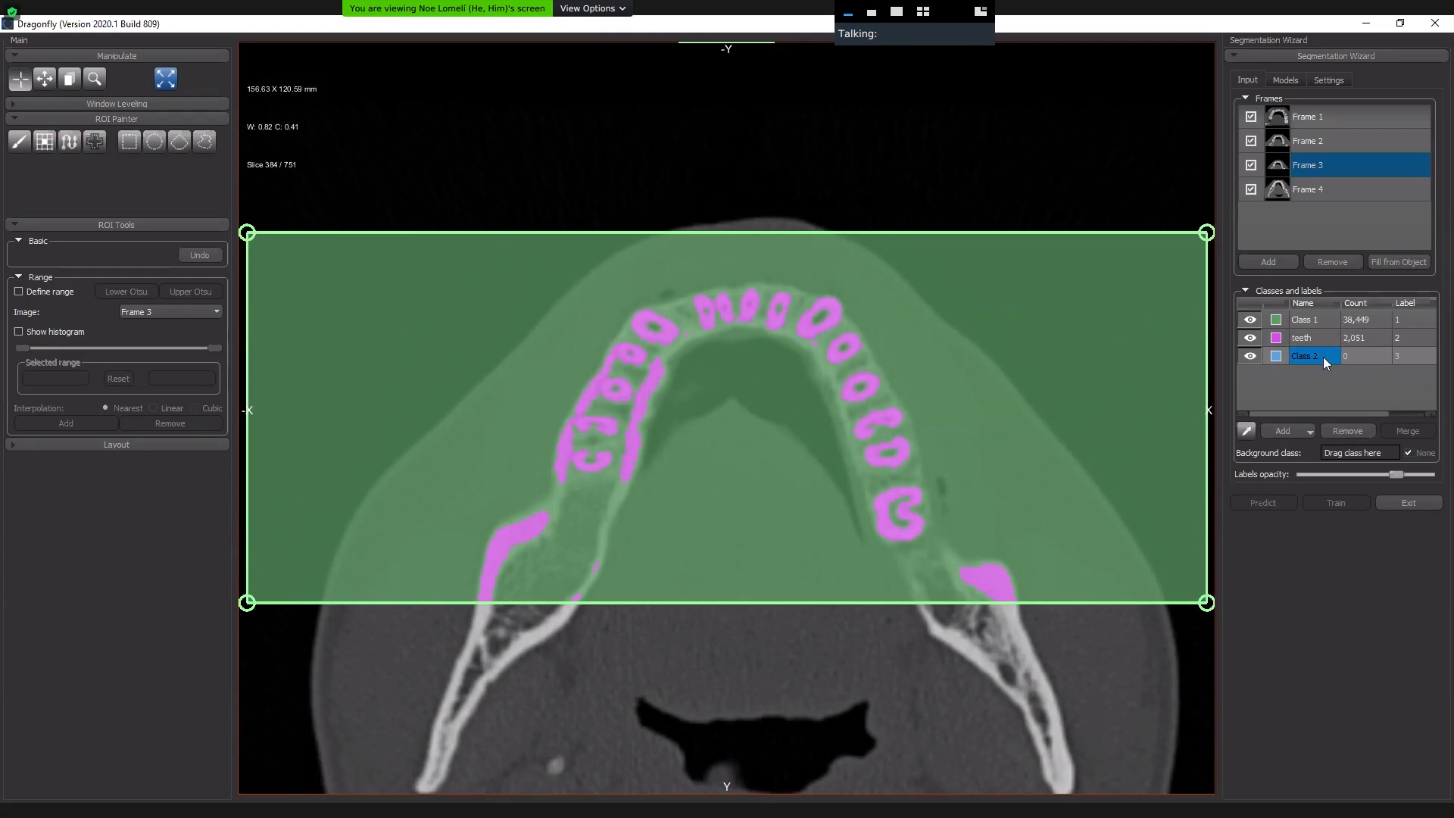
pyautogui.moveTo(1039, 542); pyautogui.dragTo(1032, 686, button='right')
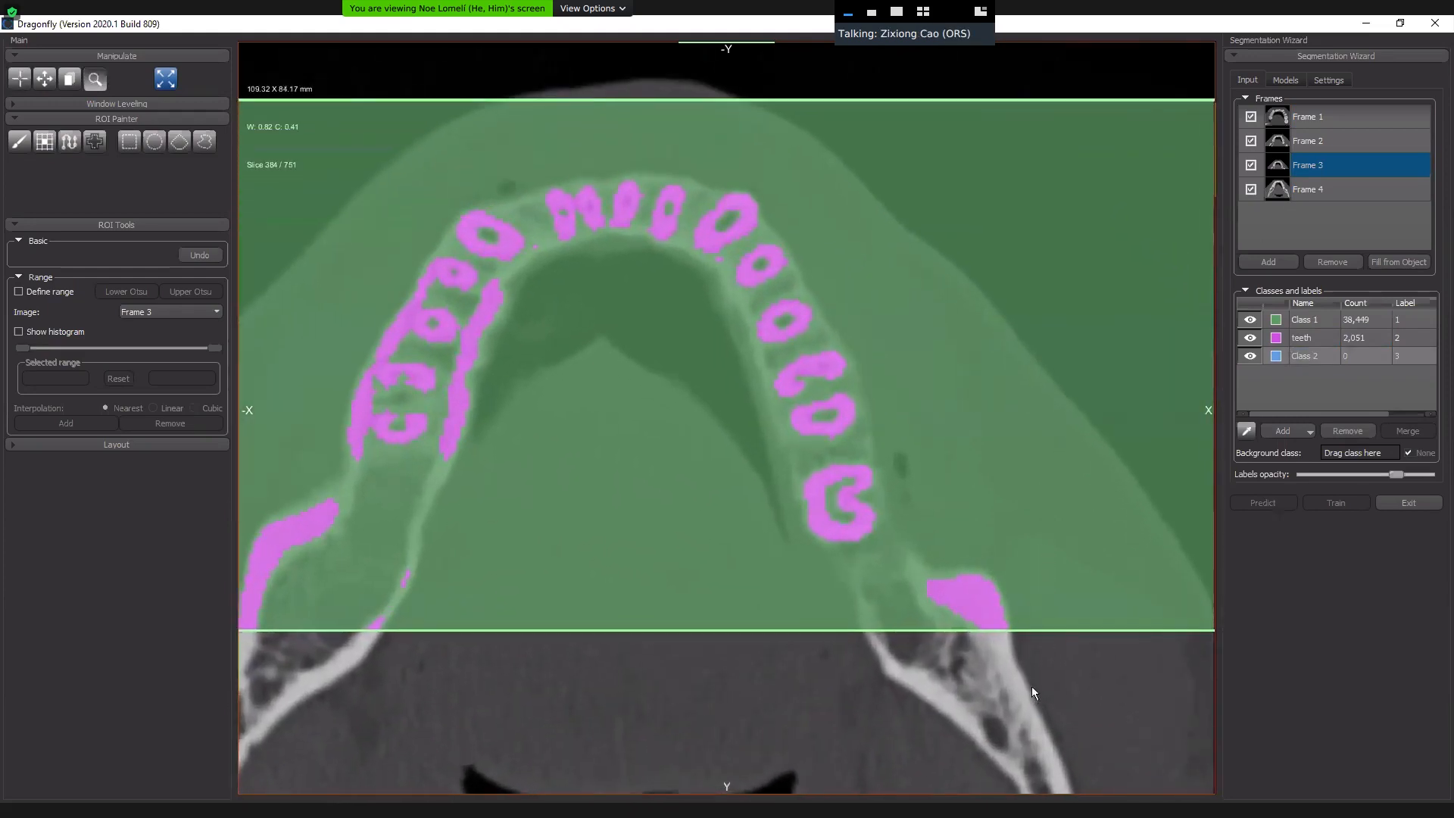
pyautogui.doubleClick(1306, 356)
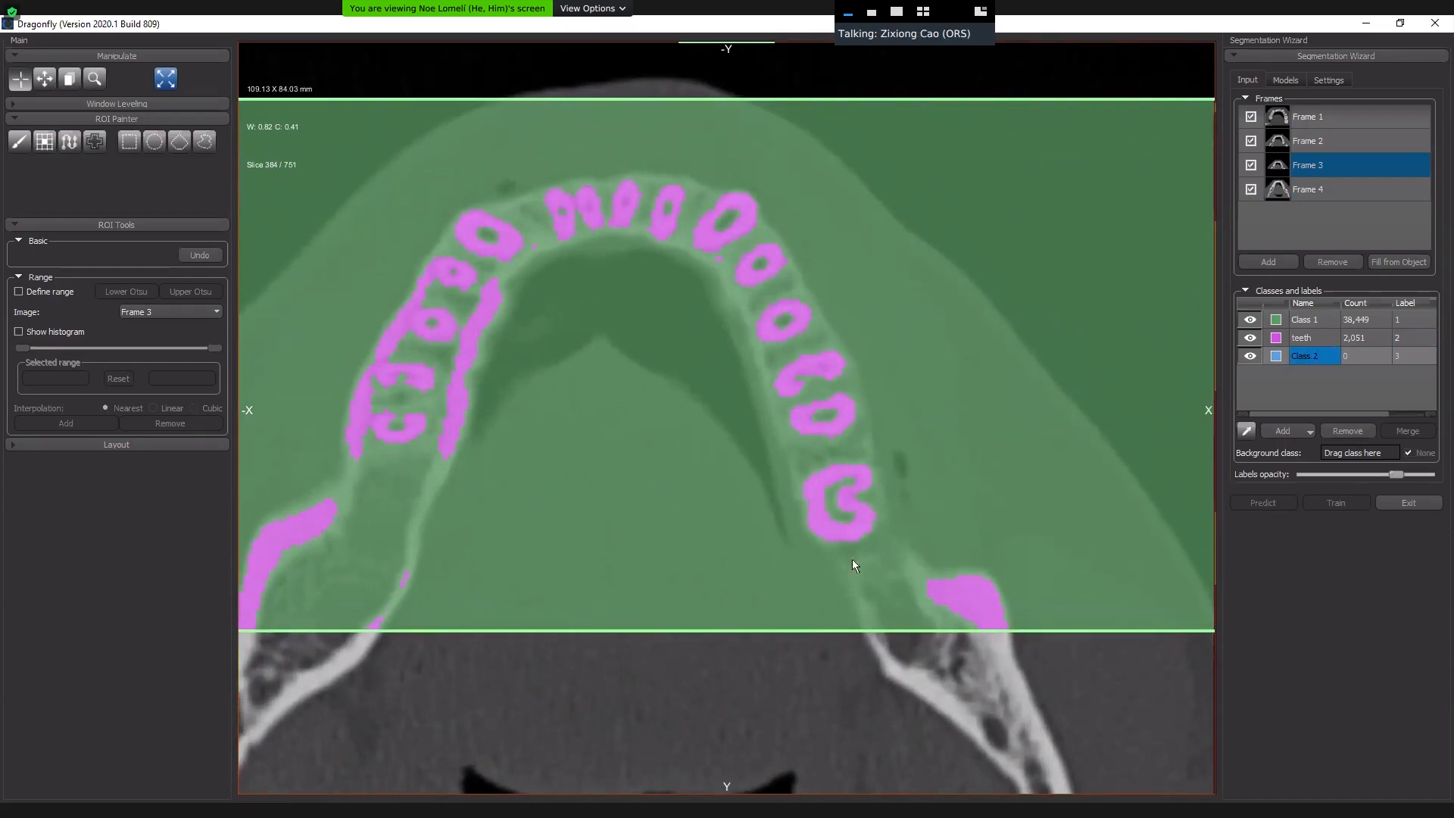
pyautogui.click(19, 141)
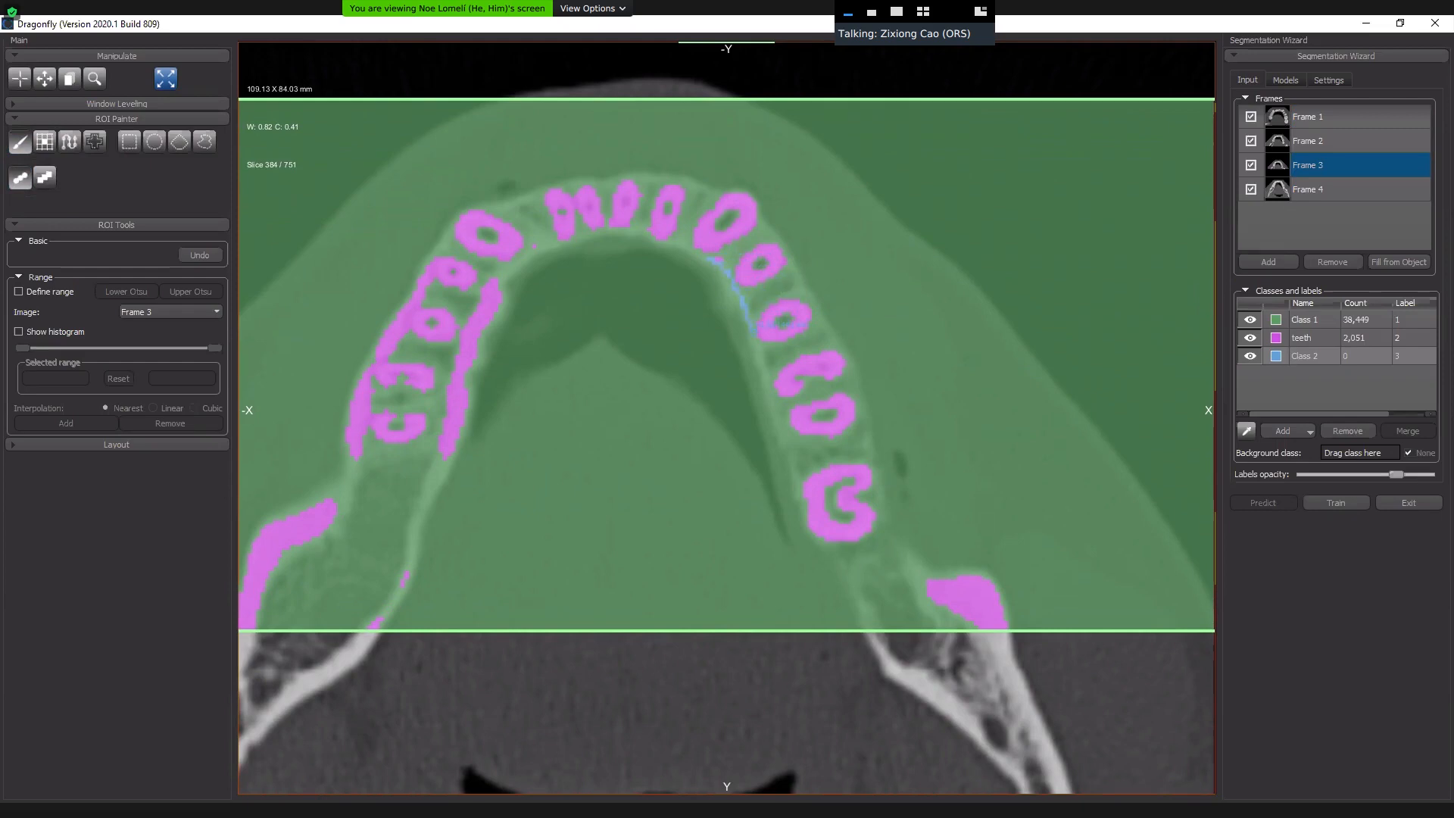
pyautogui.moveTo(764, 371); pyautogui.dragTo(769, 379)
pyautogui.moveTo(787, 453); pyautogui.dragTo(799, 474)
# Brush a short Class 2 stroke over the outer edge of the small tooth behind the large +X-side front tooth.
pyautogui.moveTo(922, 483); pyautogui.dragTo(930, 580, button='right')
pyautogui.moveTo(834, 241); pyautogui.dragTo(864, 466, button='right')
pyautogui.moveTo(750, 309); pyautogui.dragTo(843, 424, button='middle')
pyautogui.moveTo(834, 338); pyautogui.dragTo(894, 513, button='right')
pyautogui.moveTo(784, 245); pyautogui.dragTo(848, 390, button='middle')
pyautogui.click(1336, 362)
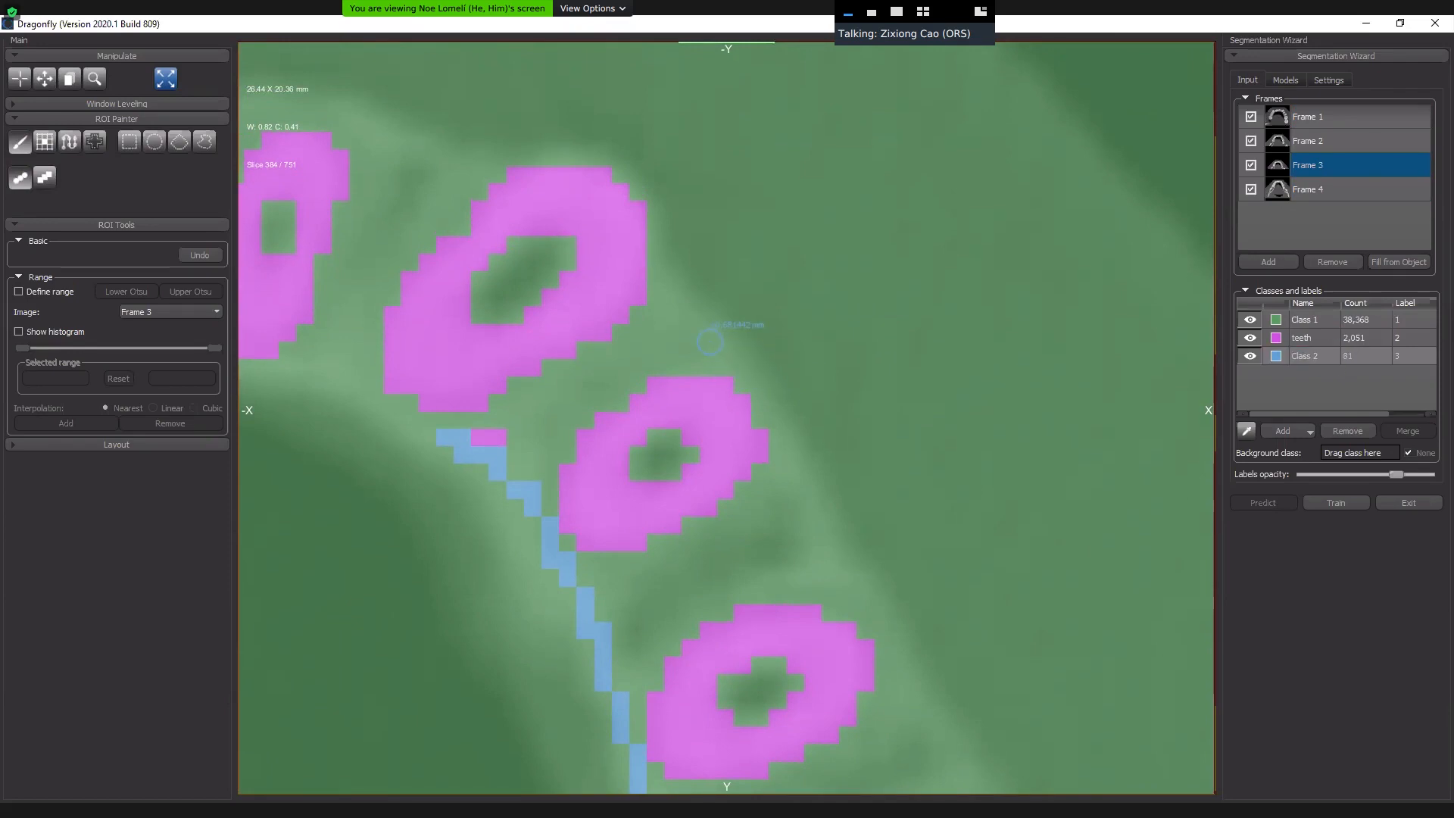
pyautogui.moveTo(718, 353)
pyautogui.mouseDown()
pyautogui.moveTo(736, 354)
pyautogui.moveTo(756, 390)
pyautogui.moveTo(744, 412)
pyautogui.mouseUp()
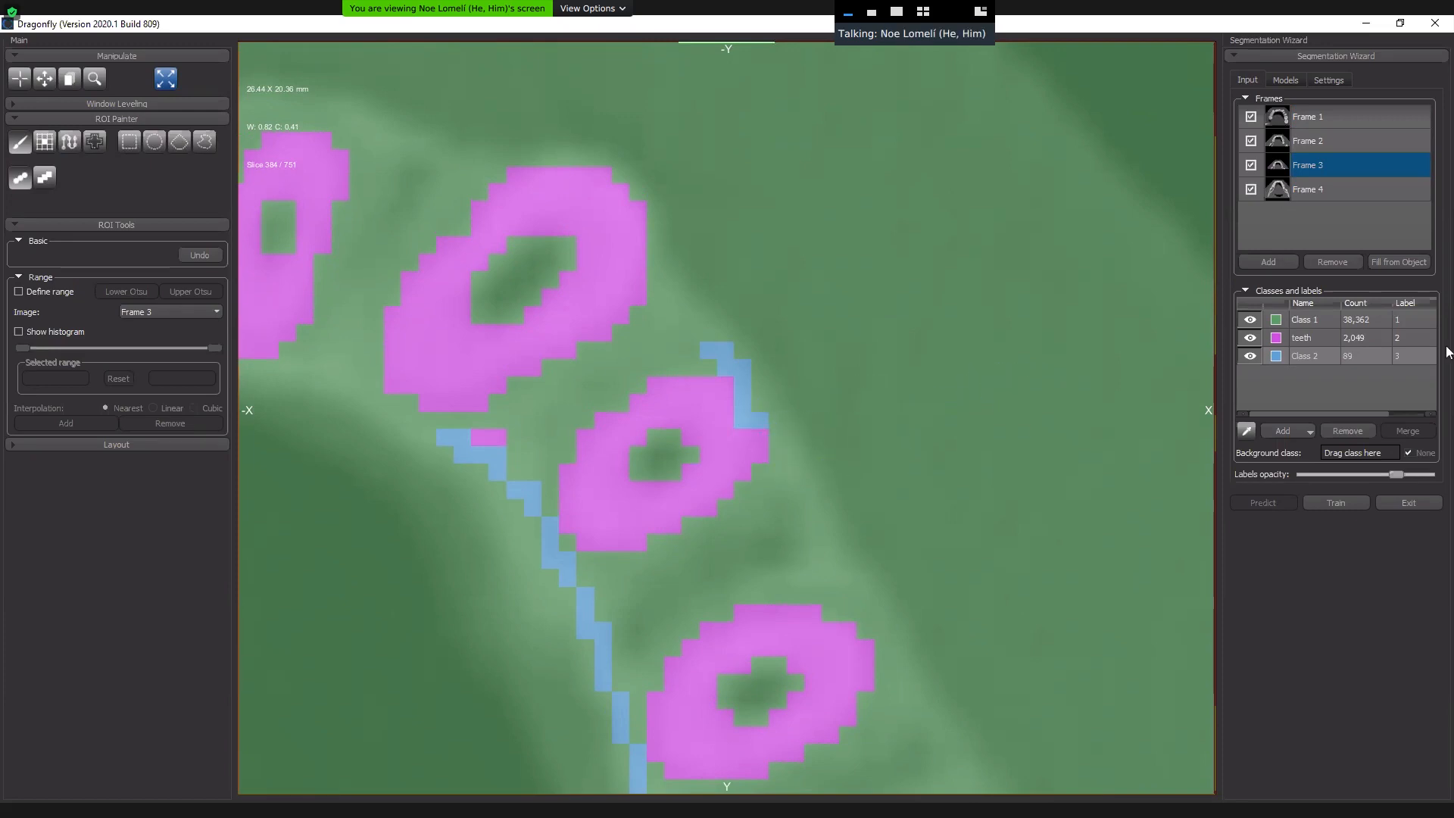
# With Class 1 and Class 2 paired, brush a Class 2 strip along the outer bone edge by the large tooth and convert it back to Class 1.
pyautogui.moveTo(805, 574); pyautogui.dragTo(881, 737, button='middle')
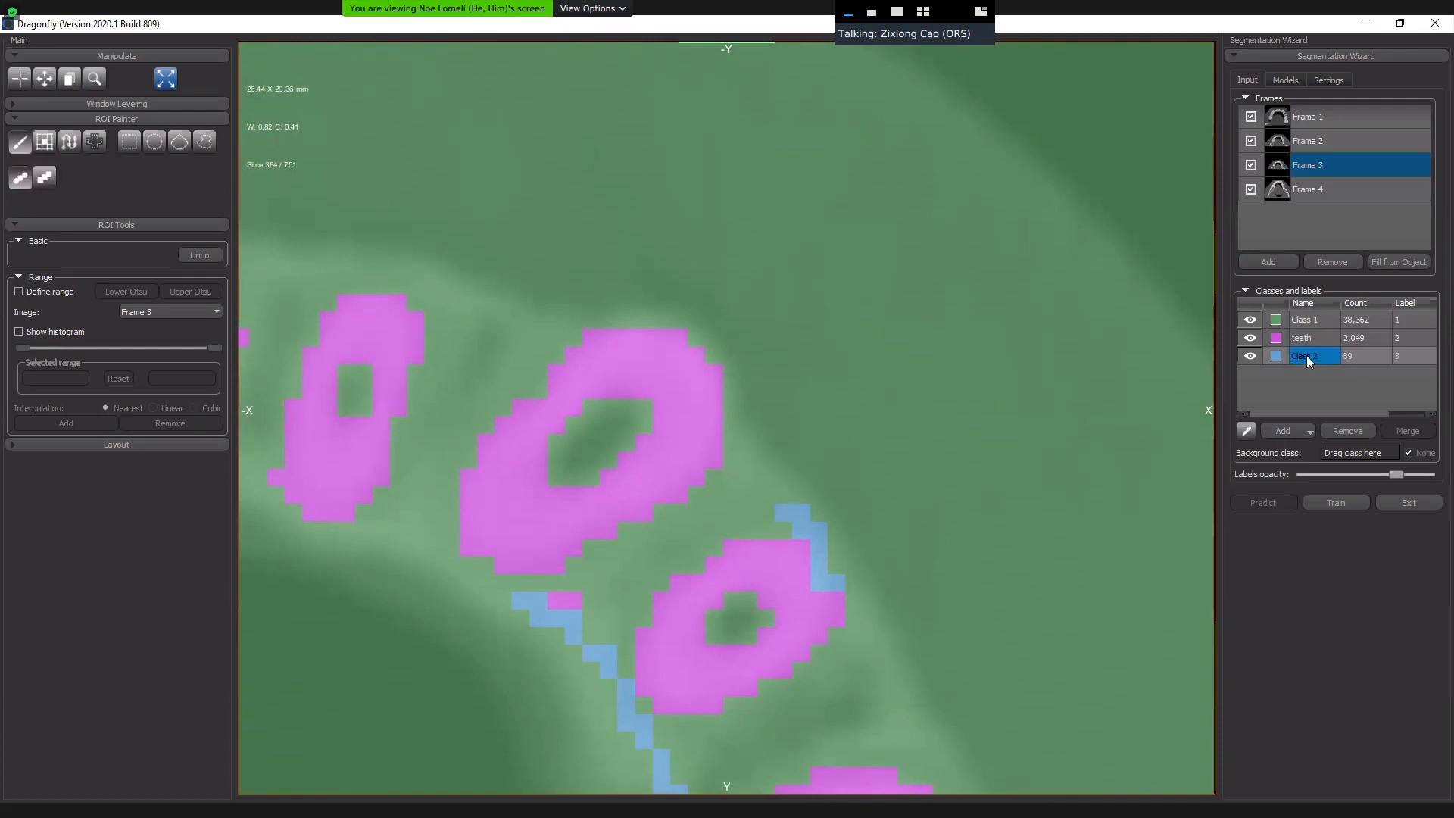
pyautogui.click(1317, 324)
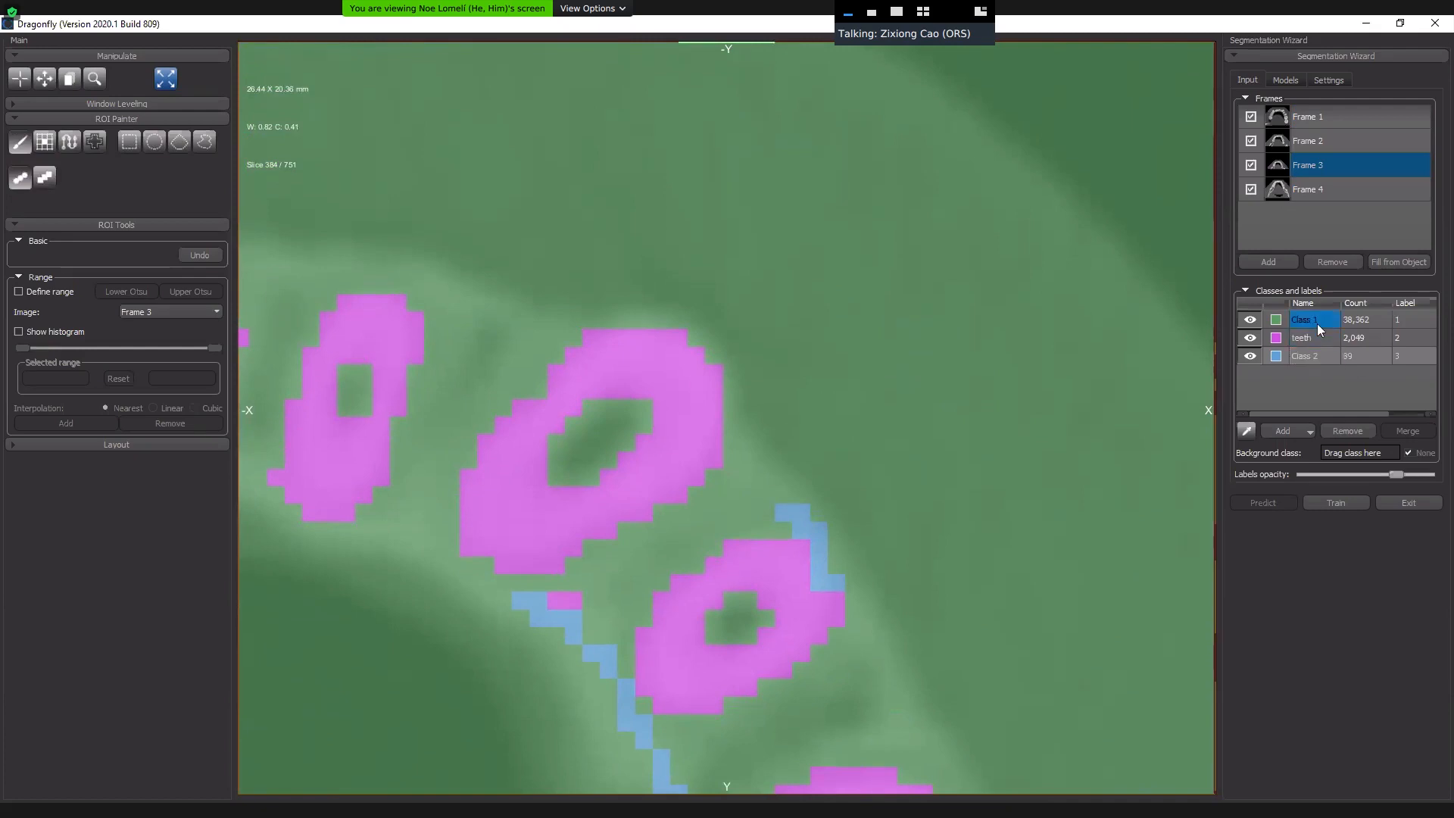
pyautogui.keyDown('ctrl'); pyautogui.click(1334, 319); pyautogui.keyUp('ctrl')
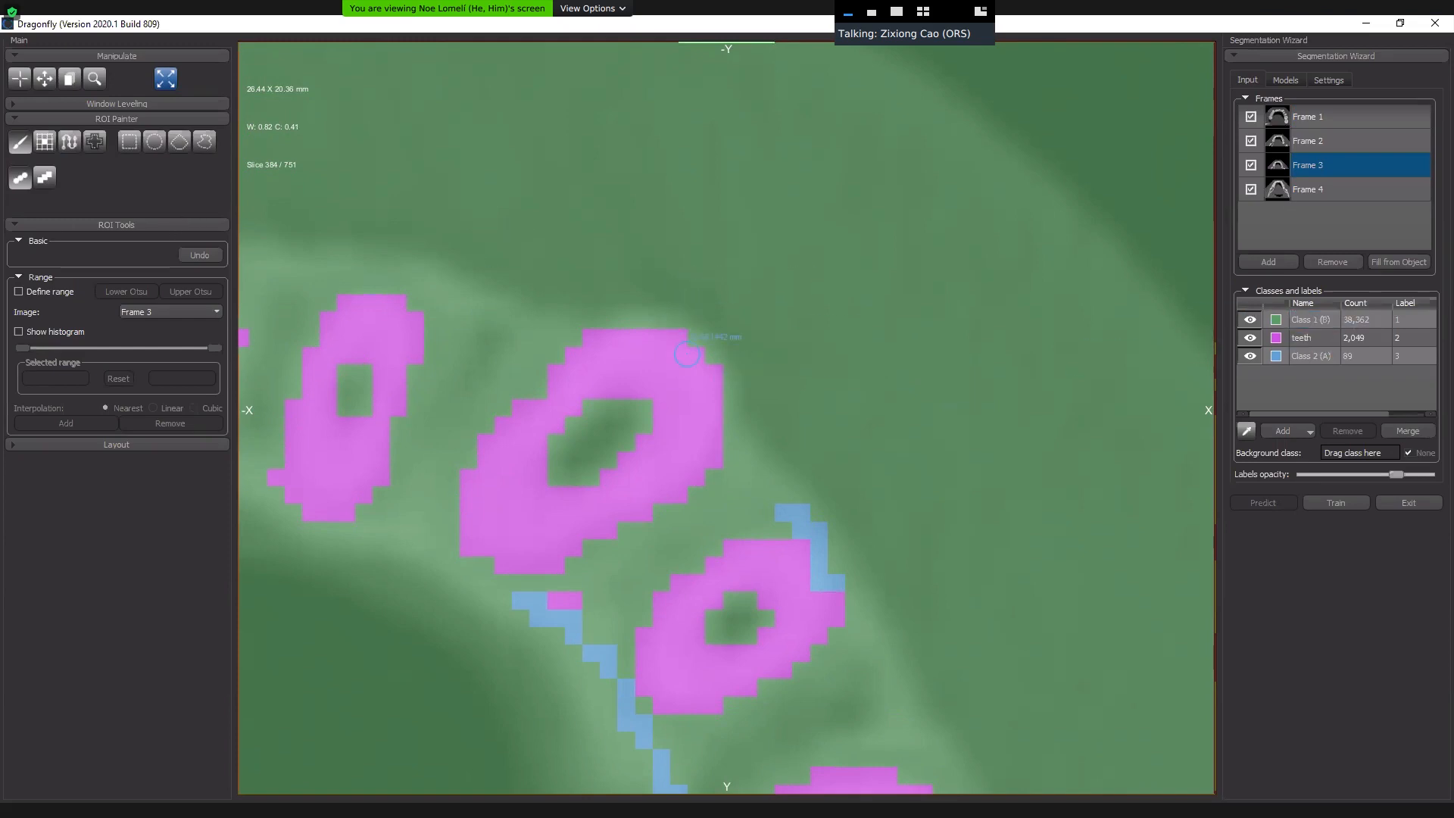
pyautogui.doubleClick(1322, 320)
pyautogui.moveTo(668, 327)
pyautogui.mouseDown()
pyautogui.moveTo(715, 352)
pyautogui.moveTo(735, 418)
pyautogui.moveTo(796, 513)
pyautogui.mouseUp()
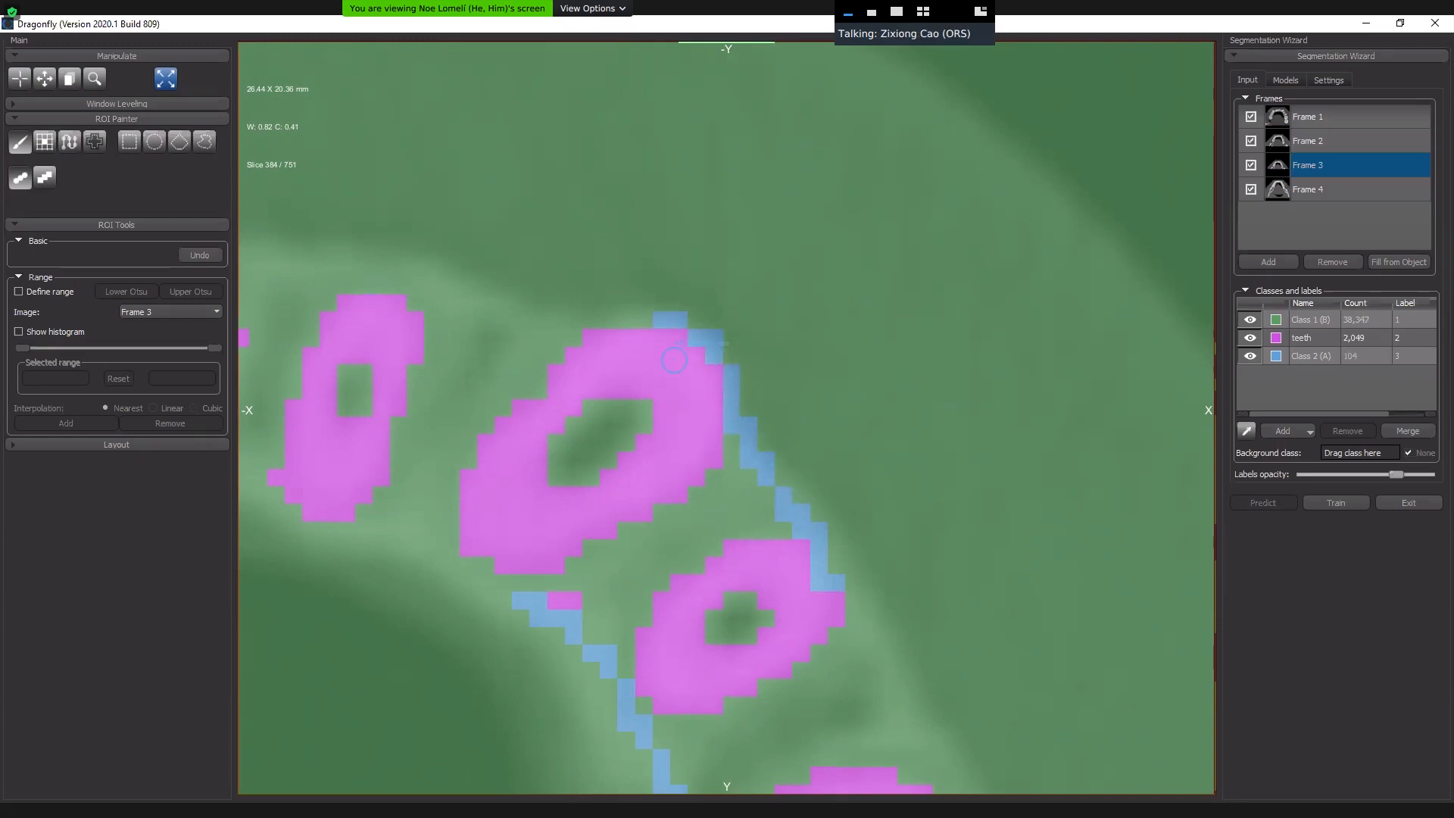
pyautogui.click(1317, 321)
pyautogui.moveTo(667, 320); pyautogui.dragTo(569, 319)
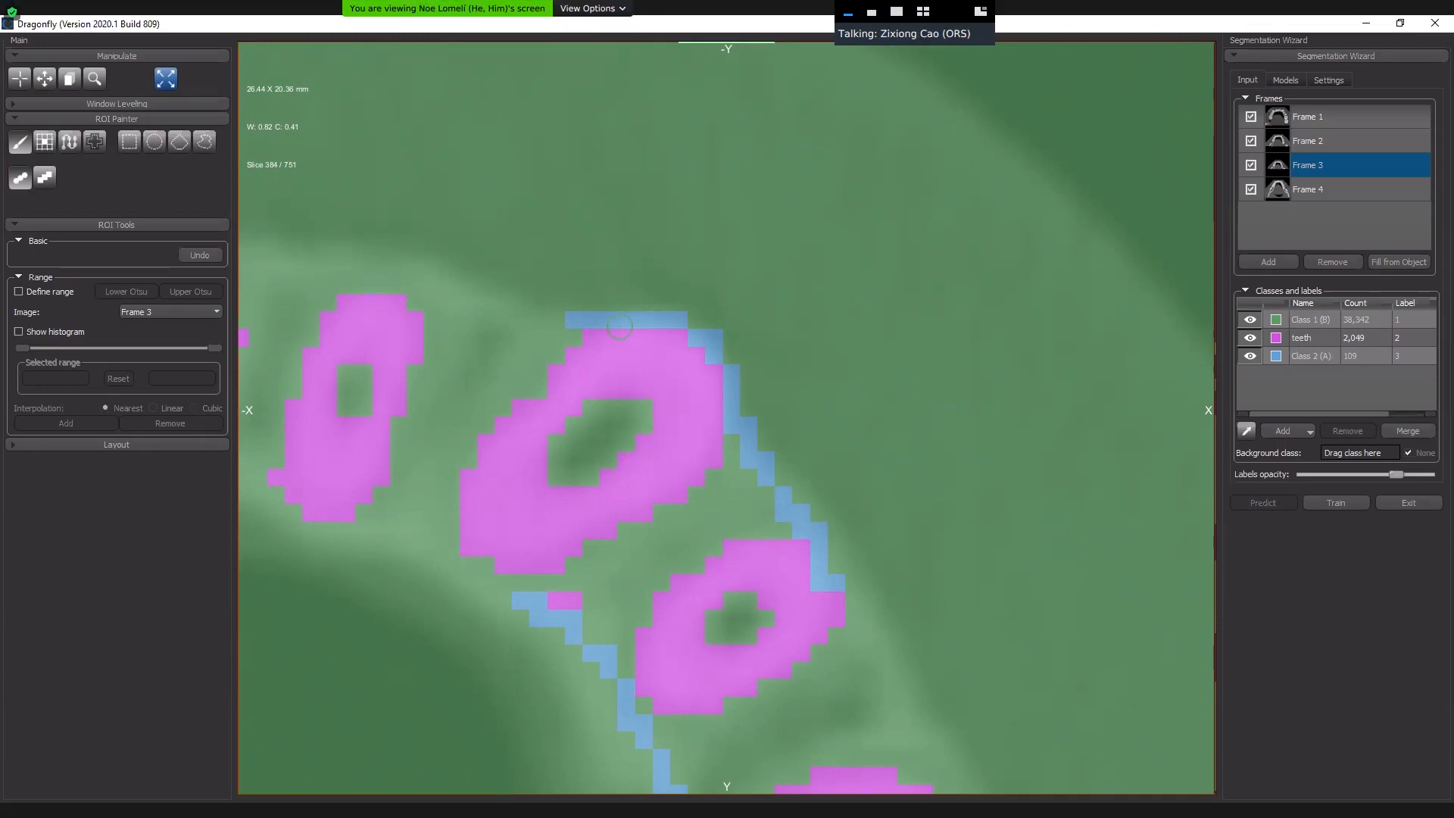
pyautogui.moveTo(573, 313); pyautogui.dragTo(681, 311)
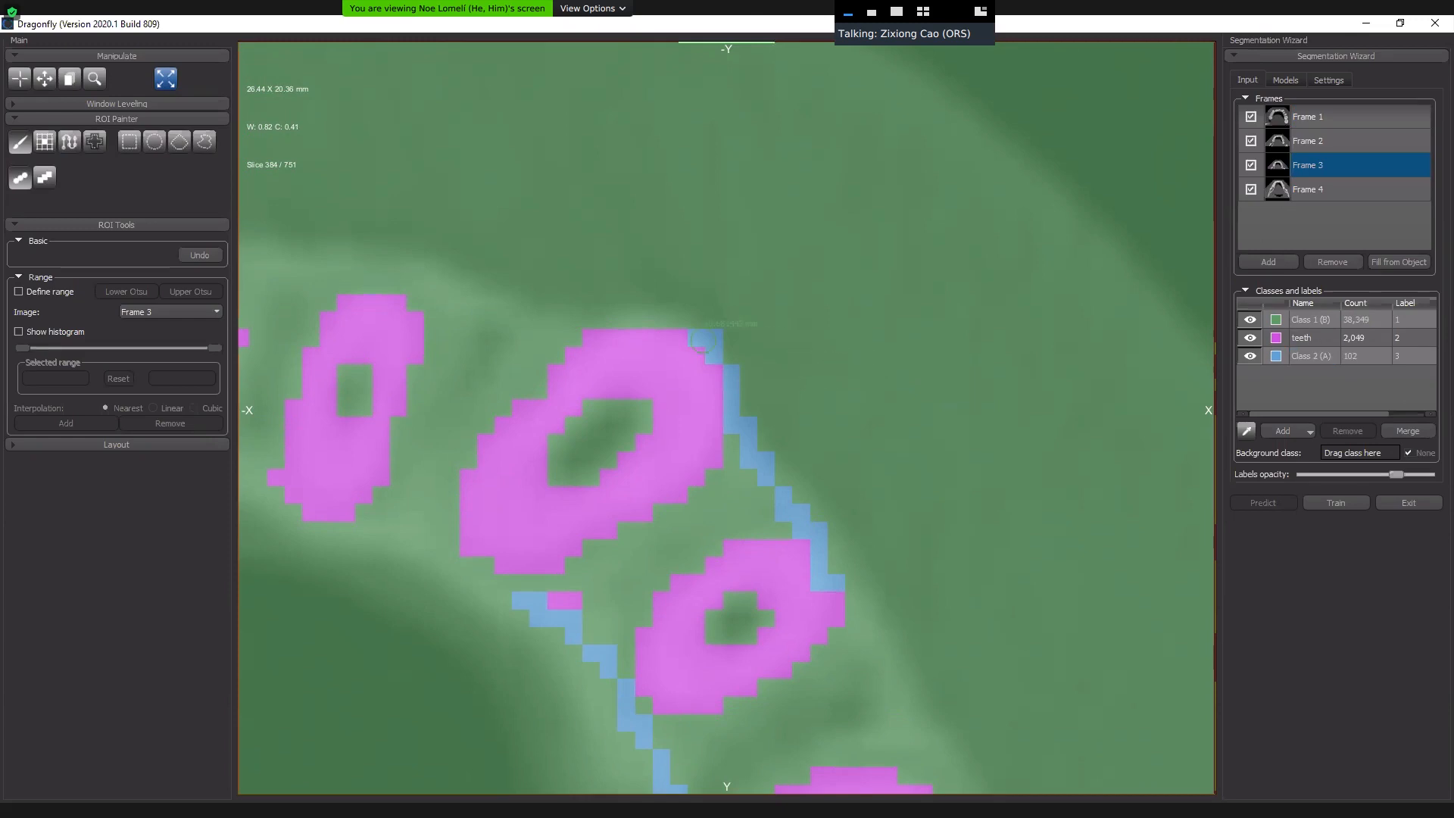
pyautogui.moveTo(693, 337)
pyautogui.mouseDown()
pyautogui.moveTo(732, 379)
pyautogui.moveTo(736, 436)
pyautogui.moveTo(828, 573)
pyautogui.moveTo(819, 529)
pyautogui.moveTo(808, 538)
pyautogui.mouseUp()
# Pair the teeth class with Class 2 and repaint the mislabelled bone patch behind the last +X-side molar as Class 2 with a larger brush.
pyautogui.moveTo(891, 567); pyautogui.dragTo(942, 474, button='right')
pyautogui.moveTo(914, 550)
pyautogui.mouseDown(button='middle')
pyautogui.moveTo(861, 556)
pyautogui.moveTo(586, 101)
pyautogui.mouseUp(button='middle')
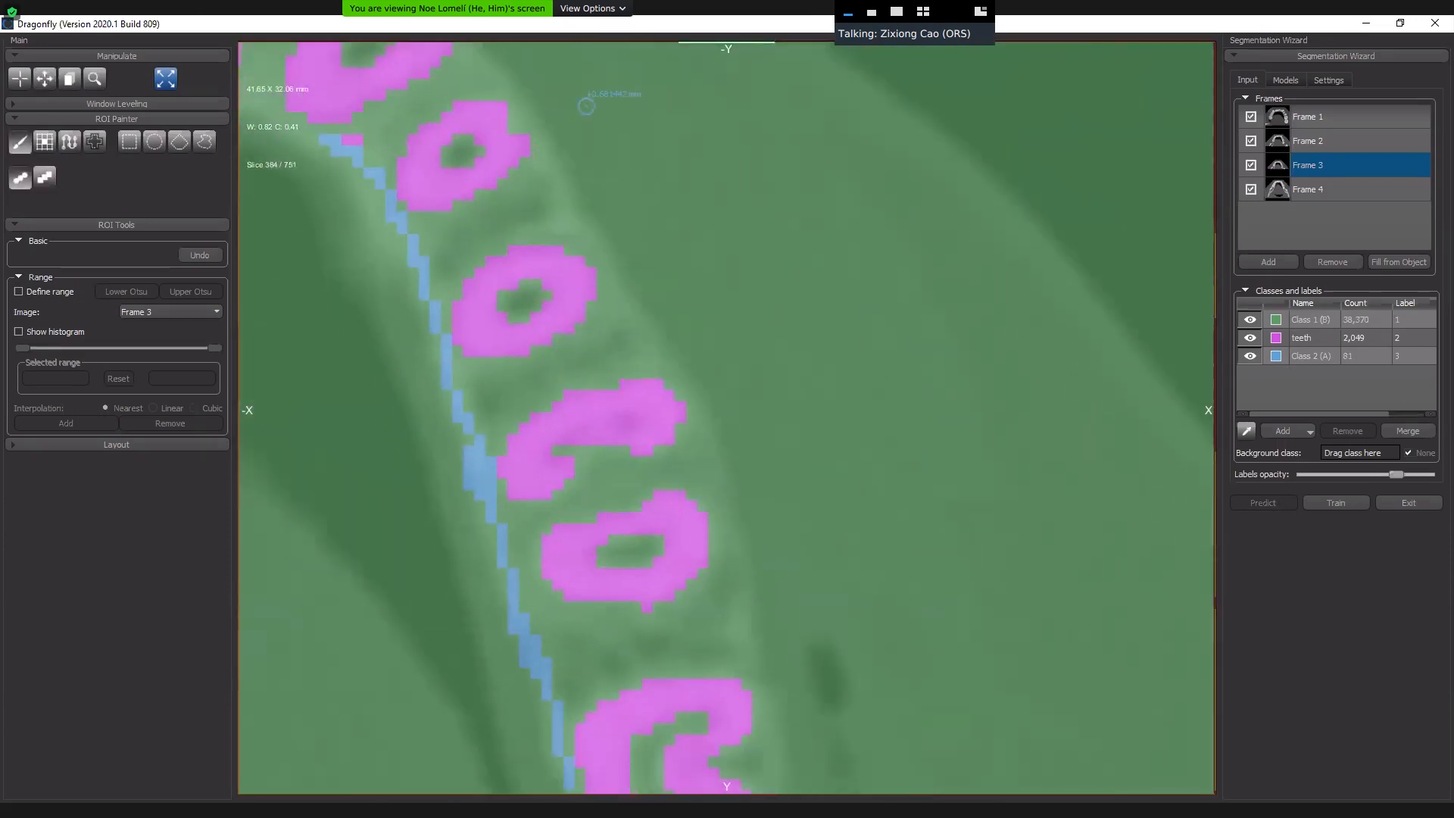
pyautogui.moveTo(757, 521); pyautogui.dragTo(756, 212, button='middle')
pyautogui.moveTo(764, 480); pyautogui.dragTo(569, 280, button='middle')
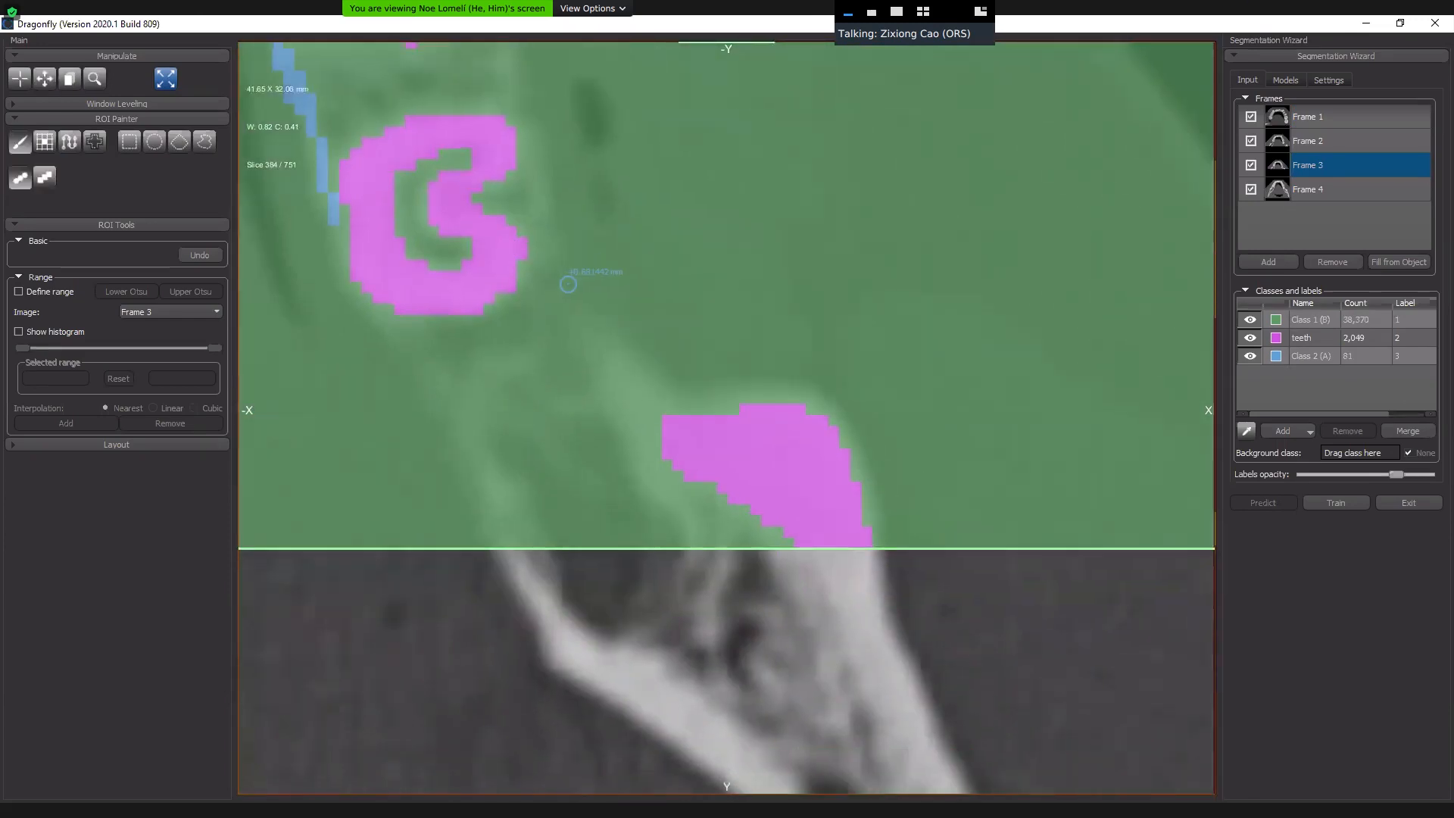
pyautogui.moveTo(899, 415); pyautogui.dragTo(896, 509, button='right')
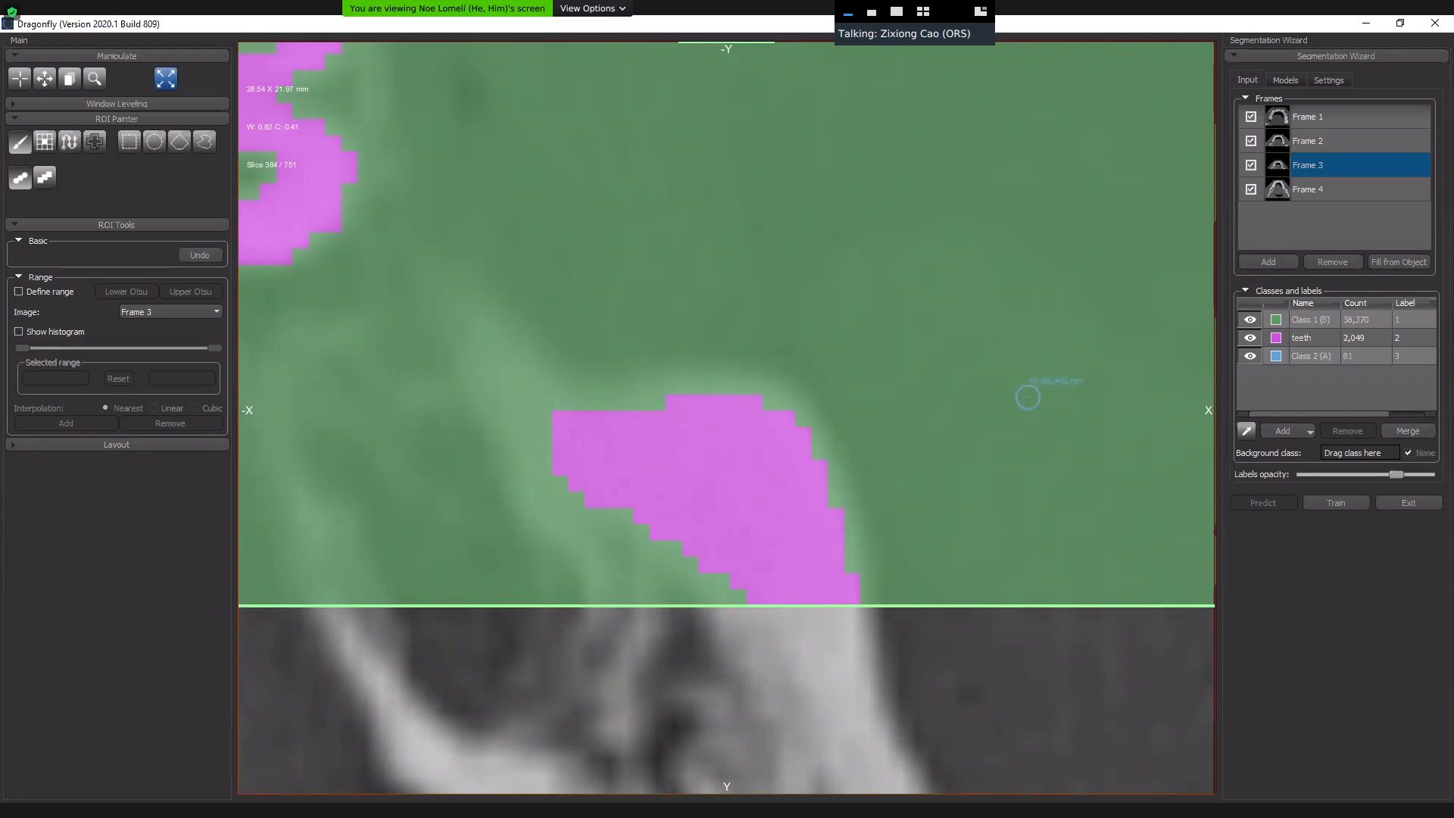
pyautogui.doubleClick(1316, 355)
pyautogui.click(1324, 344)
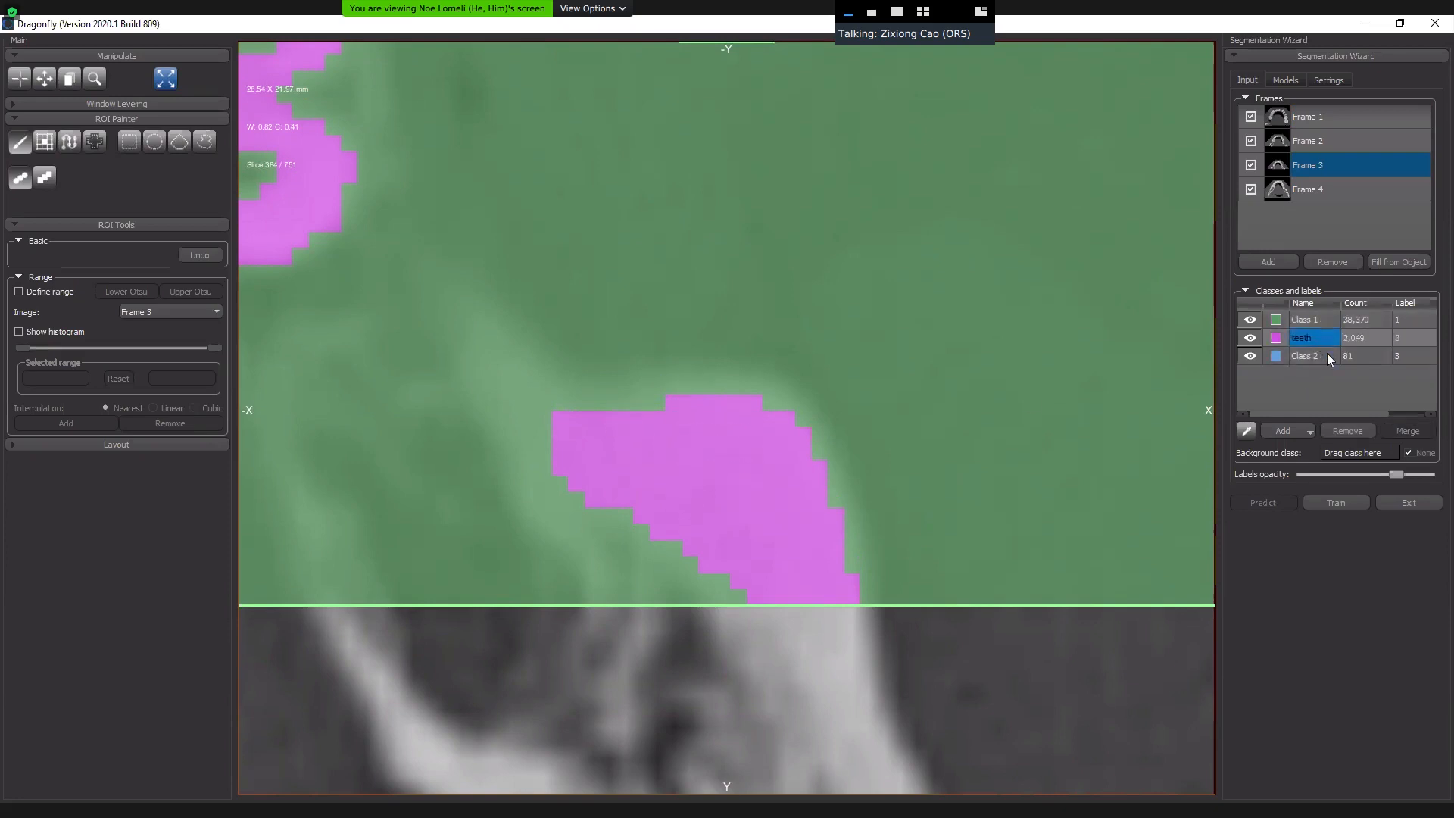
pyautogui.keyDown('ctrl'); pyautogui.click(1336, 354); pyautogui.keyUp('ctrl')
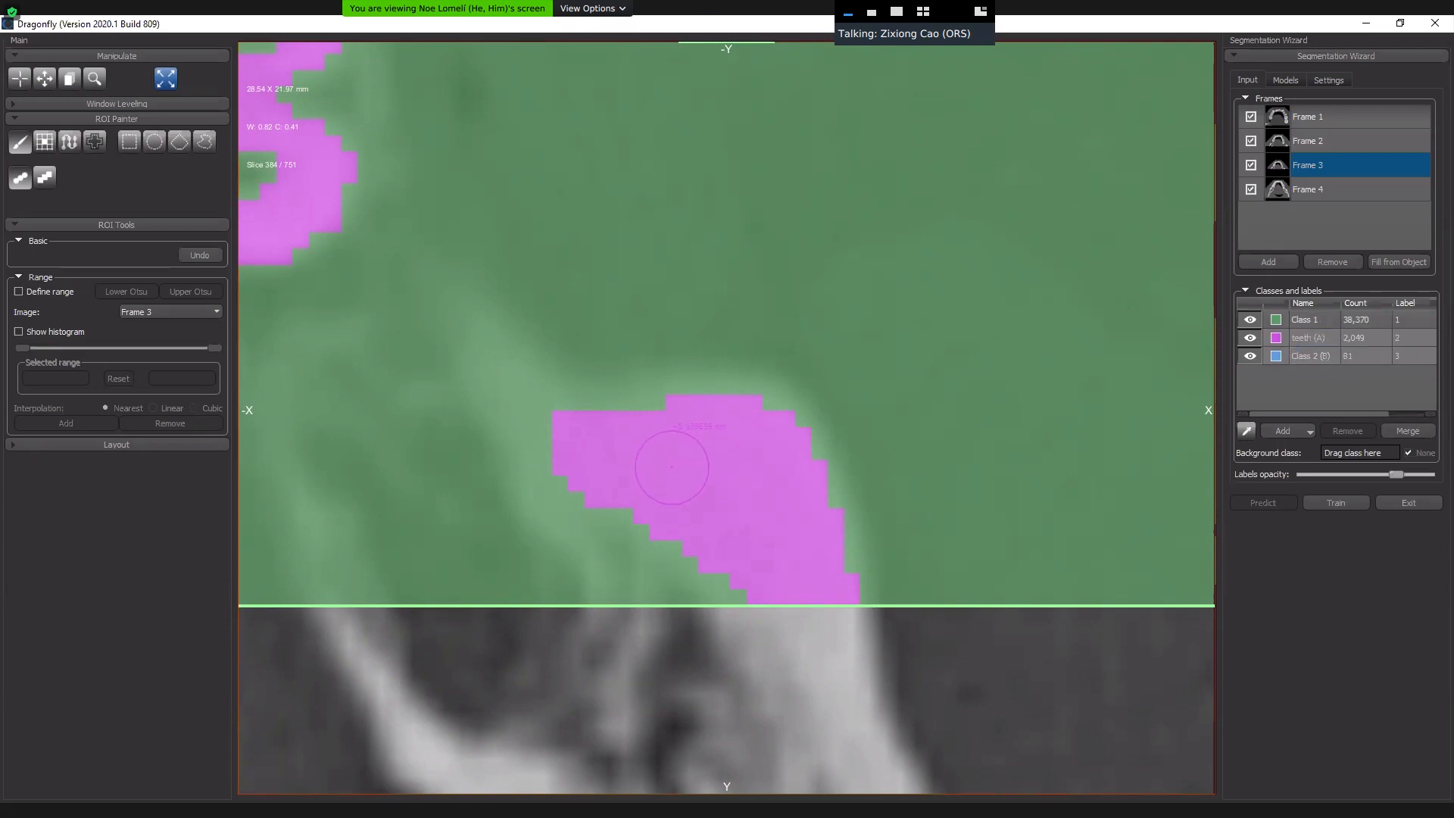
pyautogui.keyDown('ctrl'); pyautogui.scroll(3, 671, 466); pyautogui.keyUp('ctrl')
pyautogui.moveTo(582, 417)
pyautogui.mouseDown()
pyautogui.moveTo(587, 466)
pyautogui.moveTo(610, 477)
pyautogui.moveTo(666, 382)
pyautogui.moveTo(669, 512)
pyautogui.moveTo(723, 413)
pyautogui.moveTo(750, 565)
pyautogui.moveTo(780, 405)
pyautogui.moveTo(791, 553)
pyautogui.moveTo(830, 594)
pyautogui.moveTo(843, 544)
pyautogui.mouseUp()
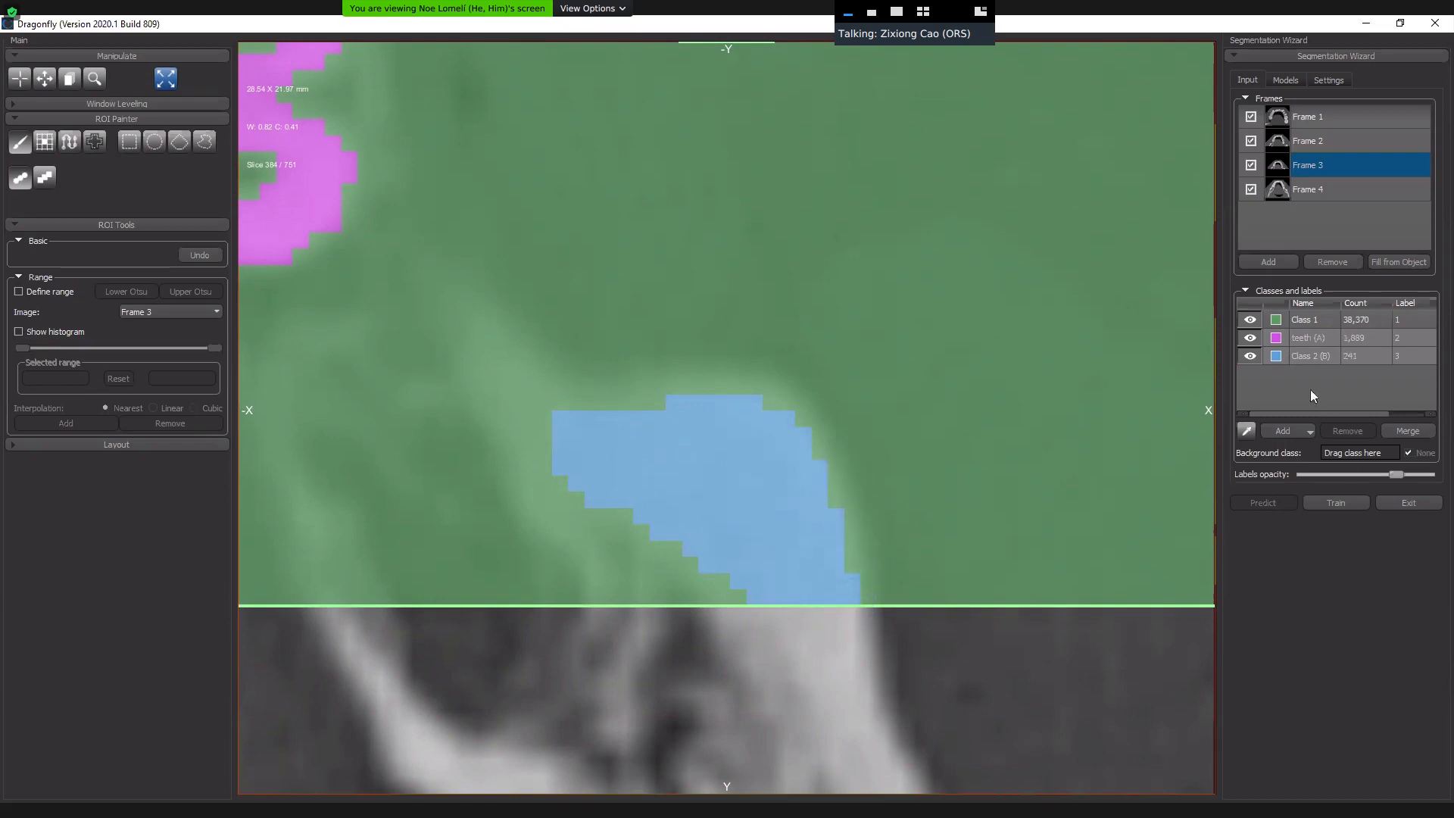
# Pair Class 1 with the teeth class for brushing in Frame 3 and focus on the +X-side molars.
pyautogui.click(1314, 324)
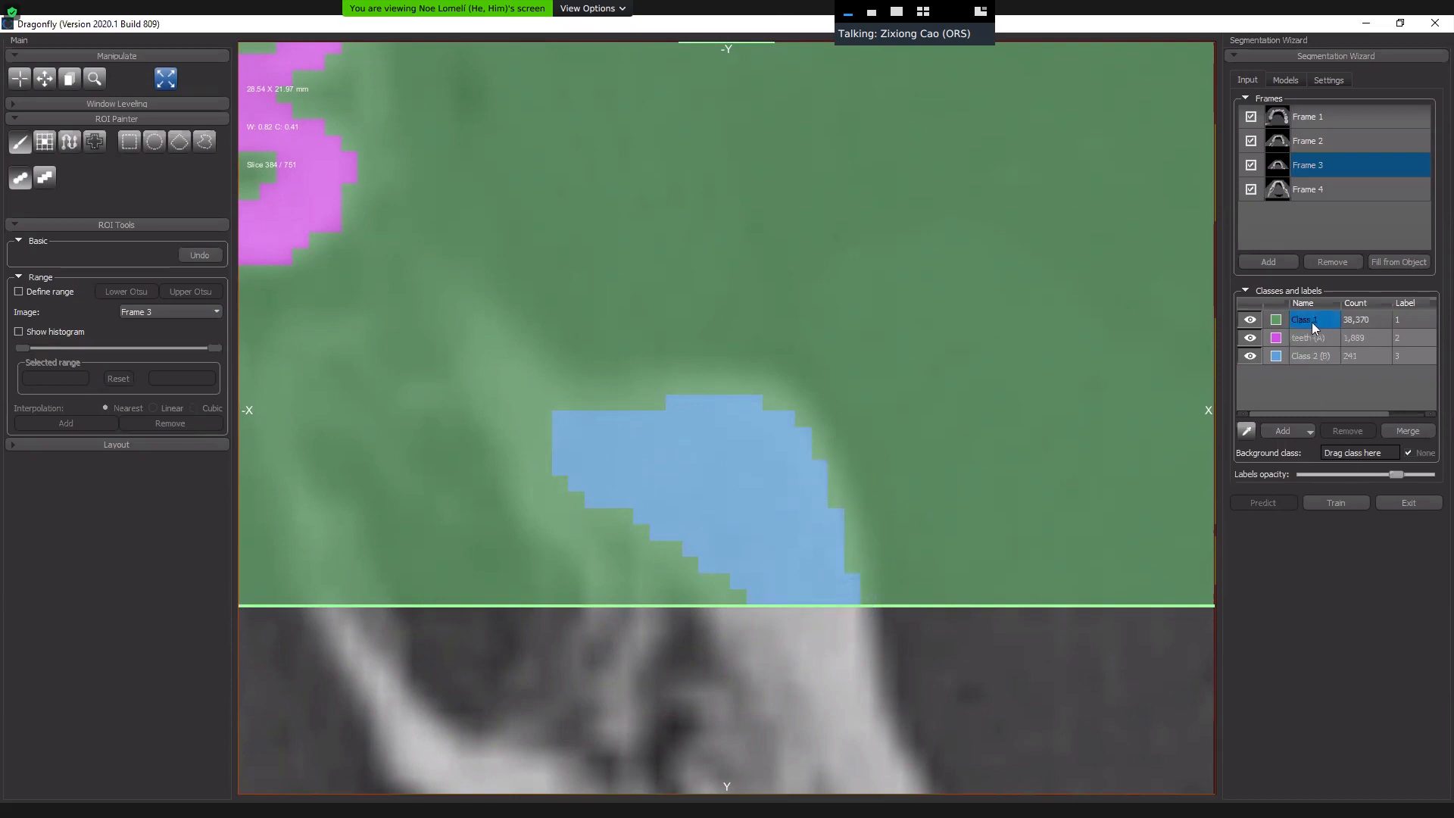
pyautogui.moveTo(908, 459); pyautogui.dragTo(1013, 189, button='right')
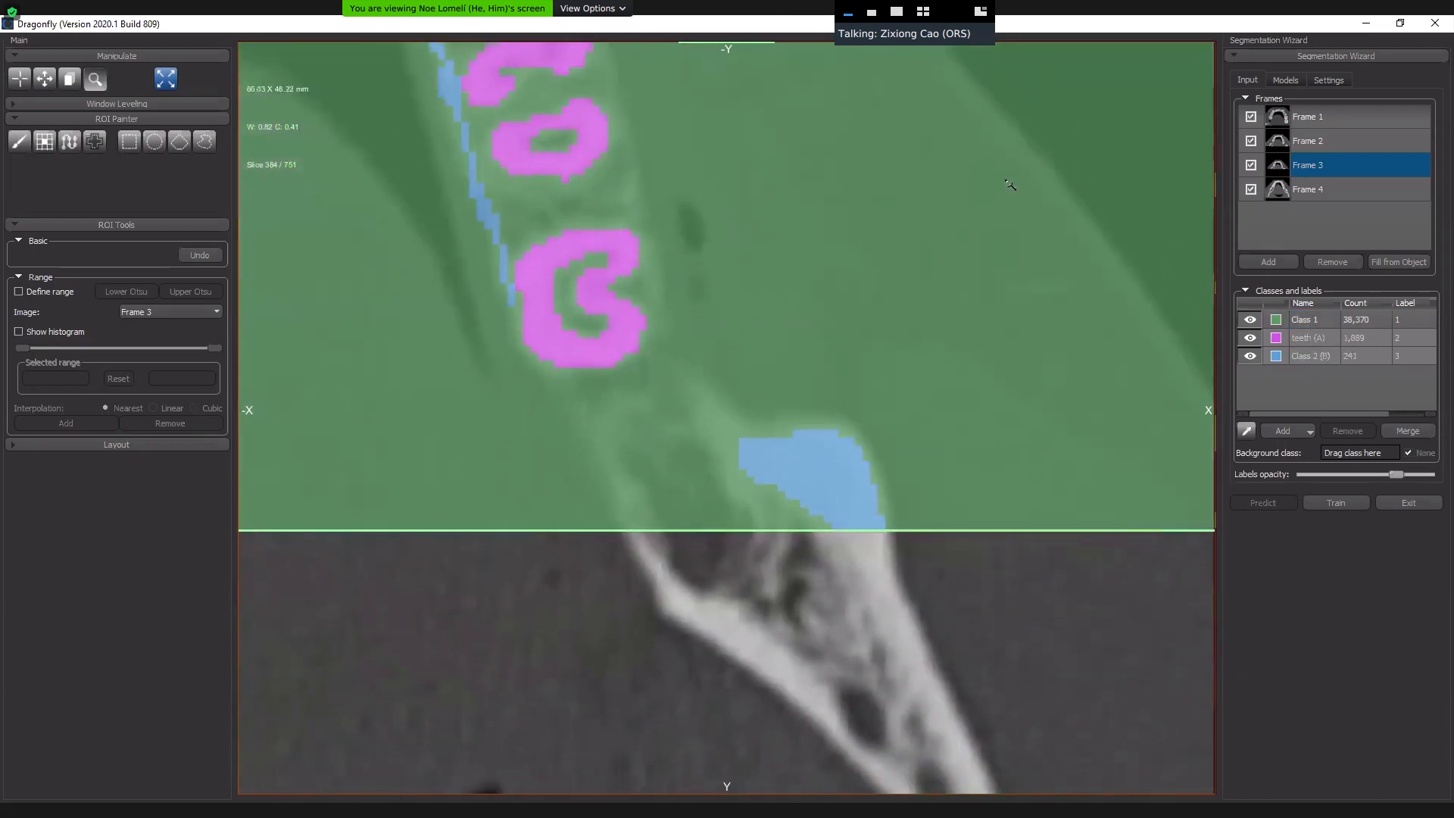
pyautogui.moveTo(877, 362); pyautogui.dragTo(958, 189, button='right')
pyautogui.moveTo(784, 389)
pyautogui.mouseDown(button='middle')
pyautogui.moveTo(872, 424)
pyautogui.moveTo(962, 505)
pyautogui.mouseUp(button='middle')
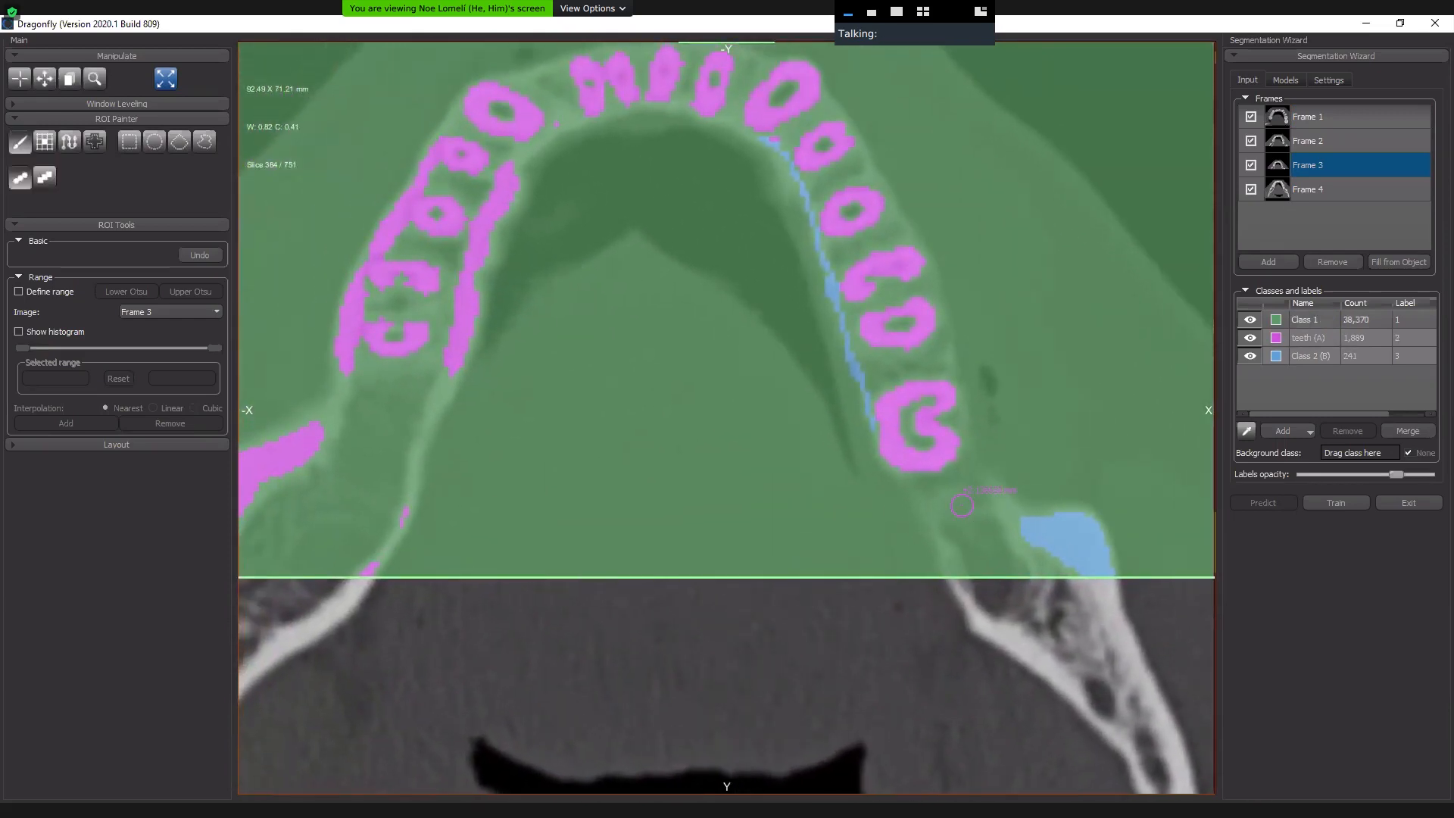
pyautogui.click(1324, 319)
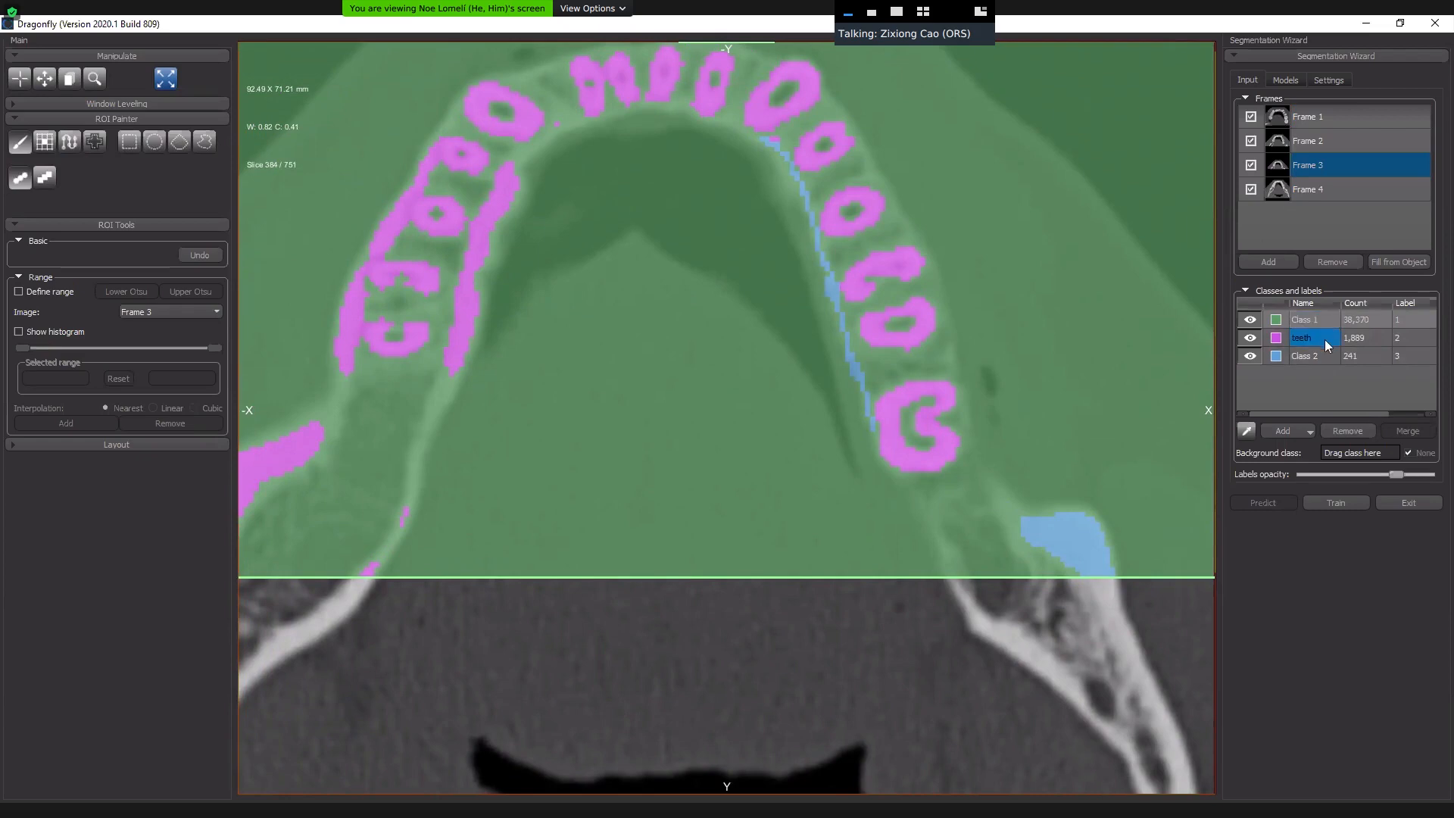
pyautogui.click(1324, 320)
pyautogui.keyDown('ctrl'); pyautogui.click(1326, 337); pyautogui.keyUp('ctrl')
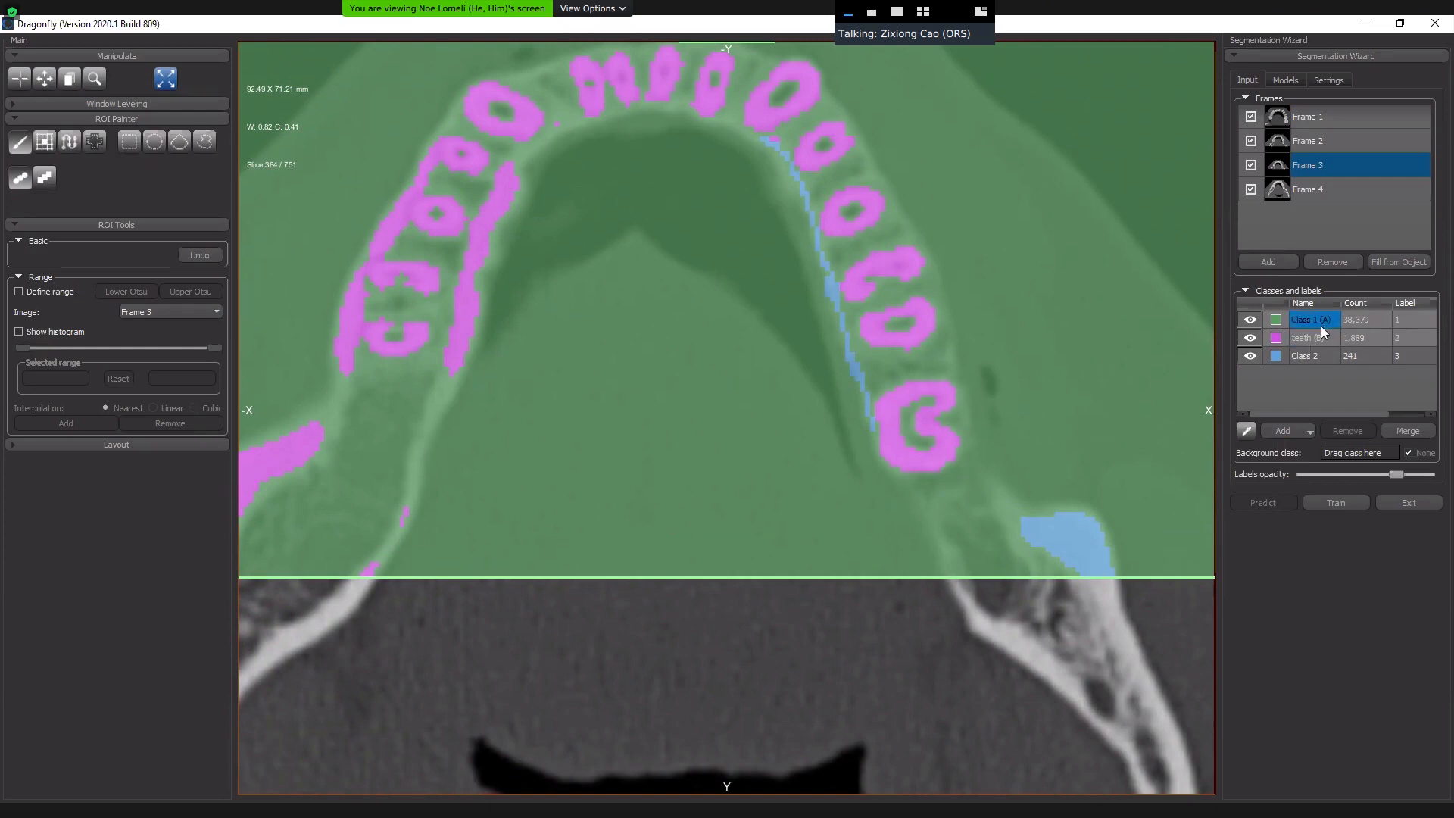
pyautogui.scroll(4, 886, 324)
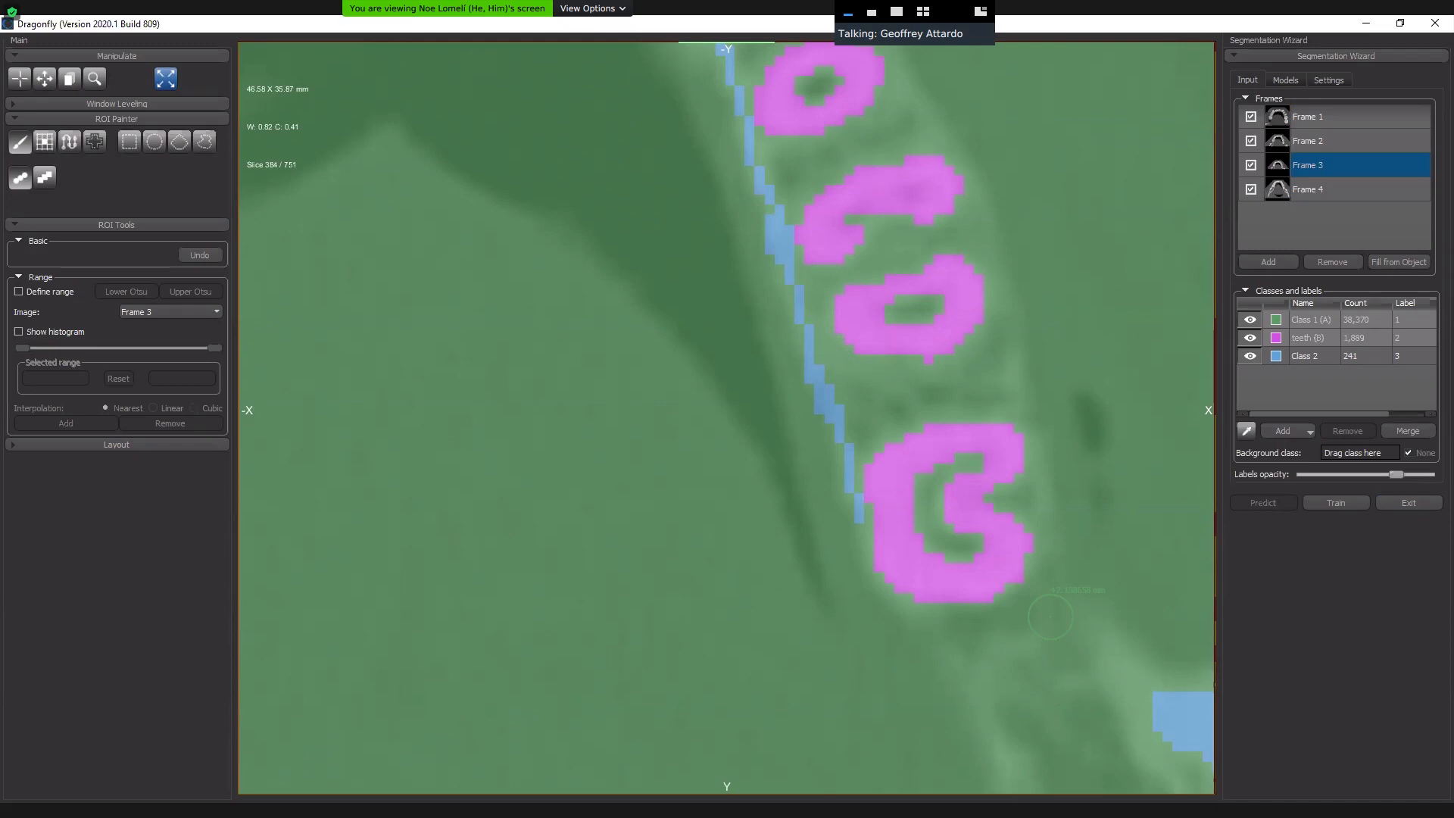
pyautogui.moveTo(1051, 617); pyautogui.dragTo(1067, 448, button='right')
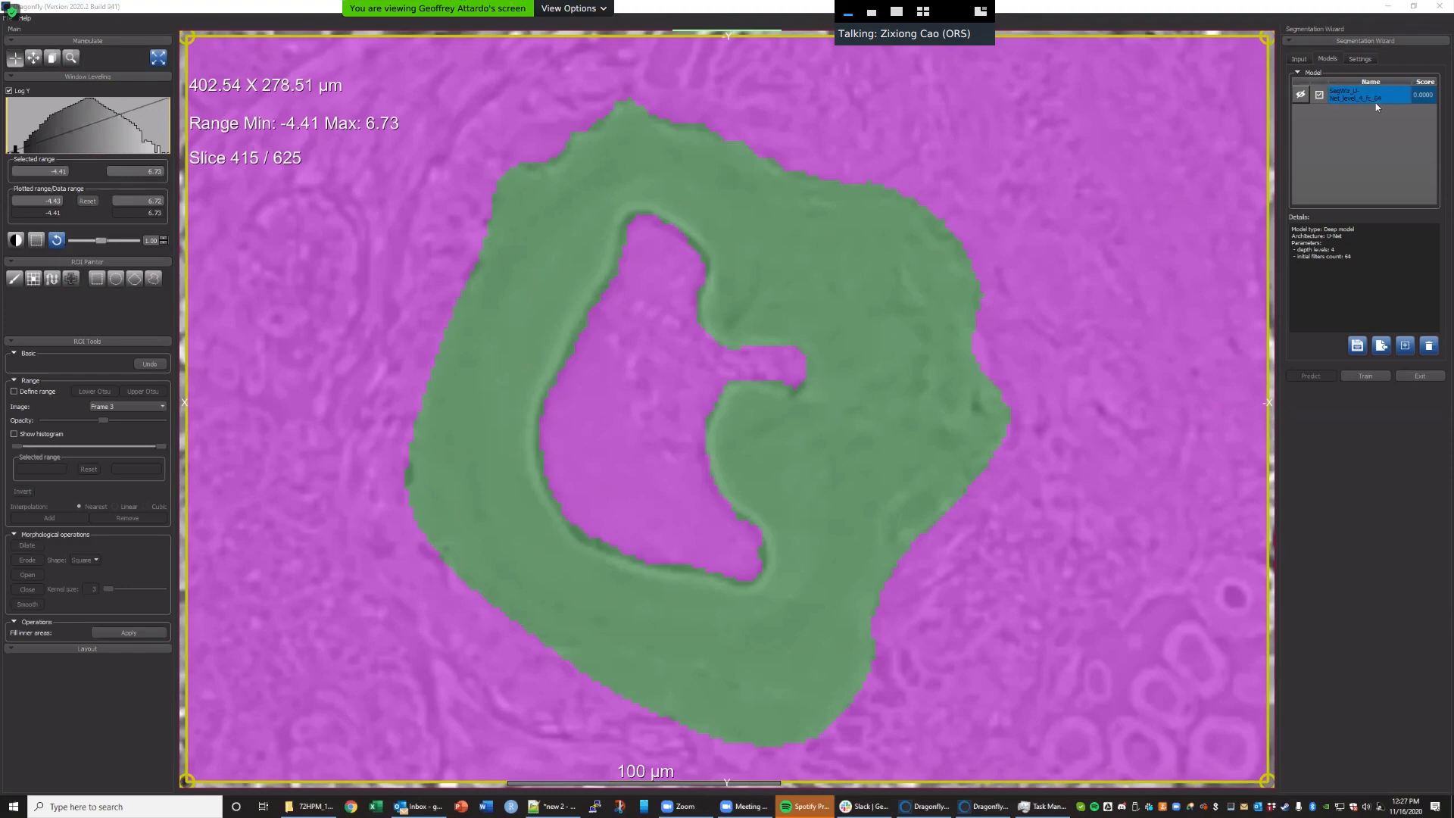
# In the other Segmentation Wizard session, list the training frames and examine the labels of Frame 1.
pyautogui.click(1297, 59)
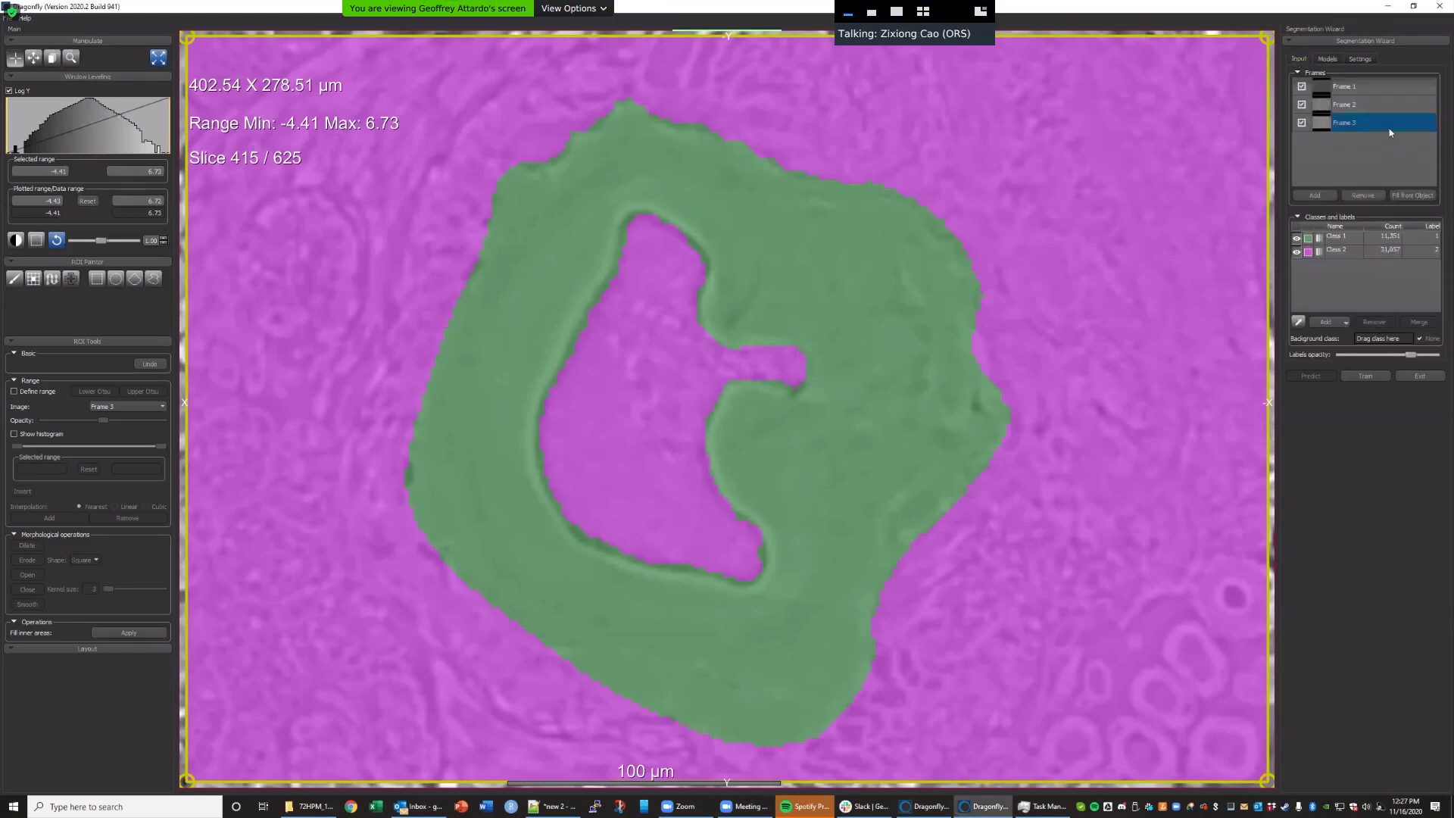
pyautogui.keyDown('ctrl'); pyautogui.click(1370, 106); pyautogui.keyUp('ctrl')
pyautogui.click(1369, 105)
pyautogui.click(1375, 89)
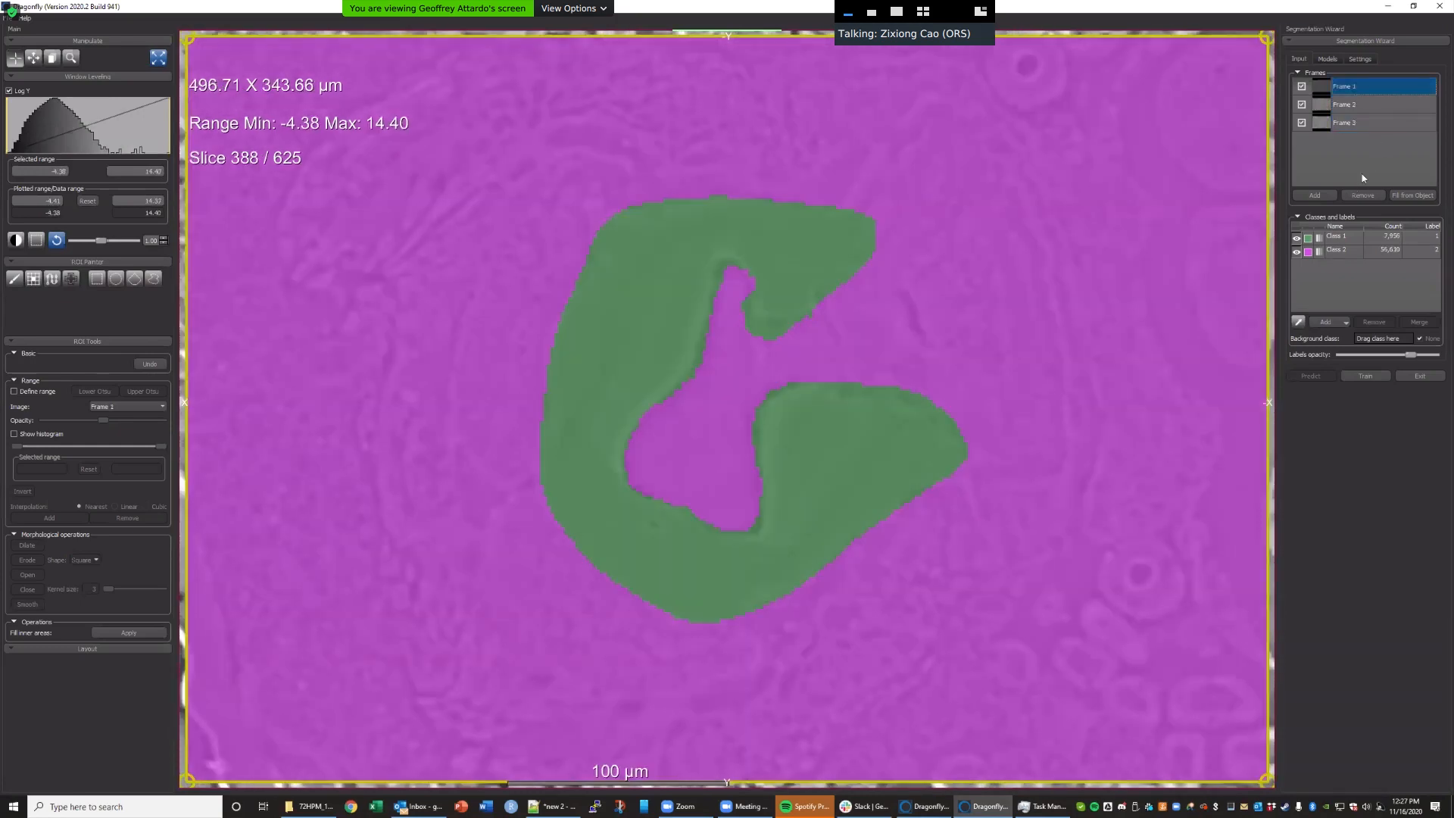
# Set the patch size to 128 in the SegWiz U-Net model's training parameters and apply the change.
pyautogui.click(1327, 59)
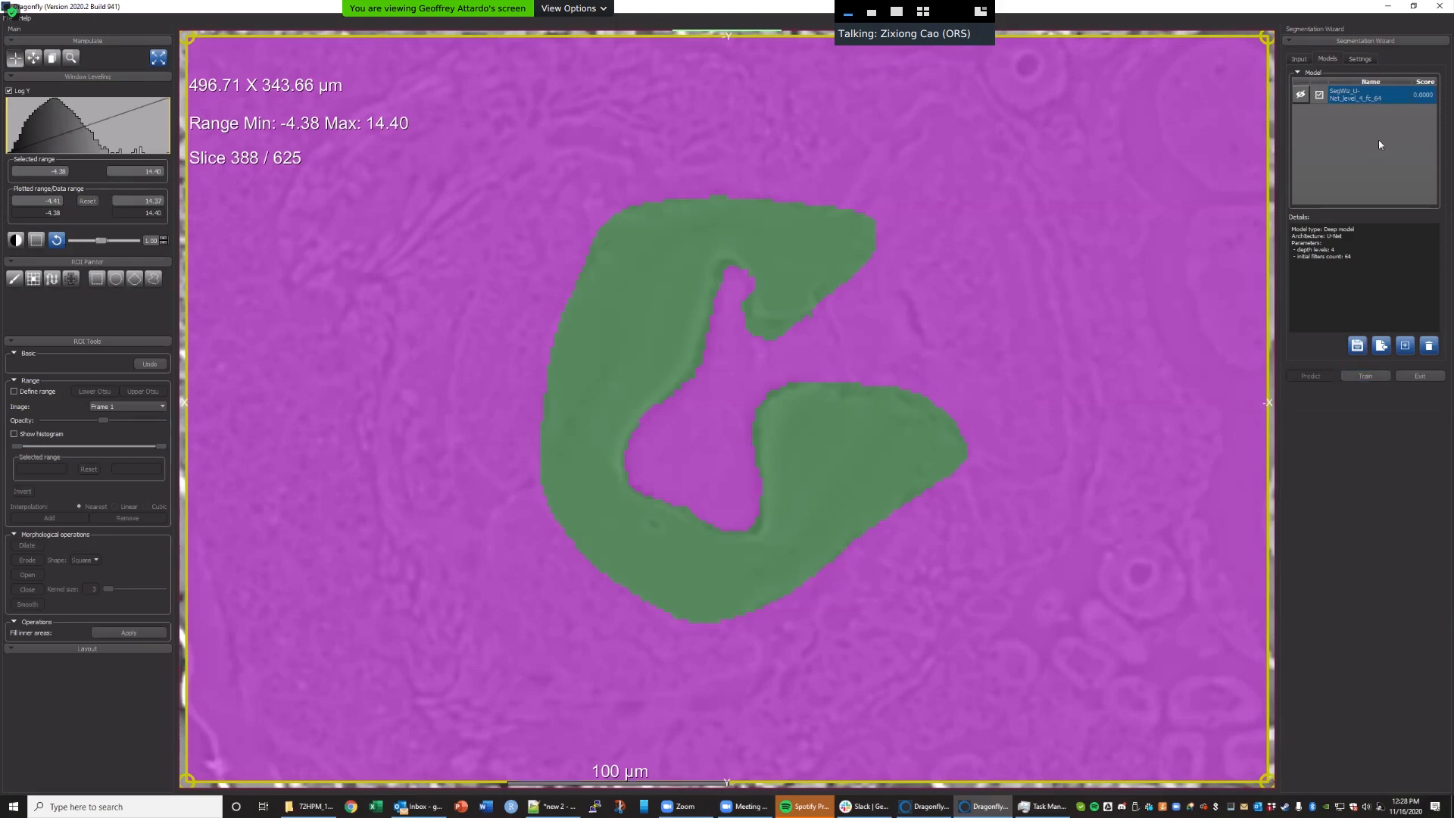
pyautogui.rightClick(1382, 95)
pyautogui.click(1393, 101)
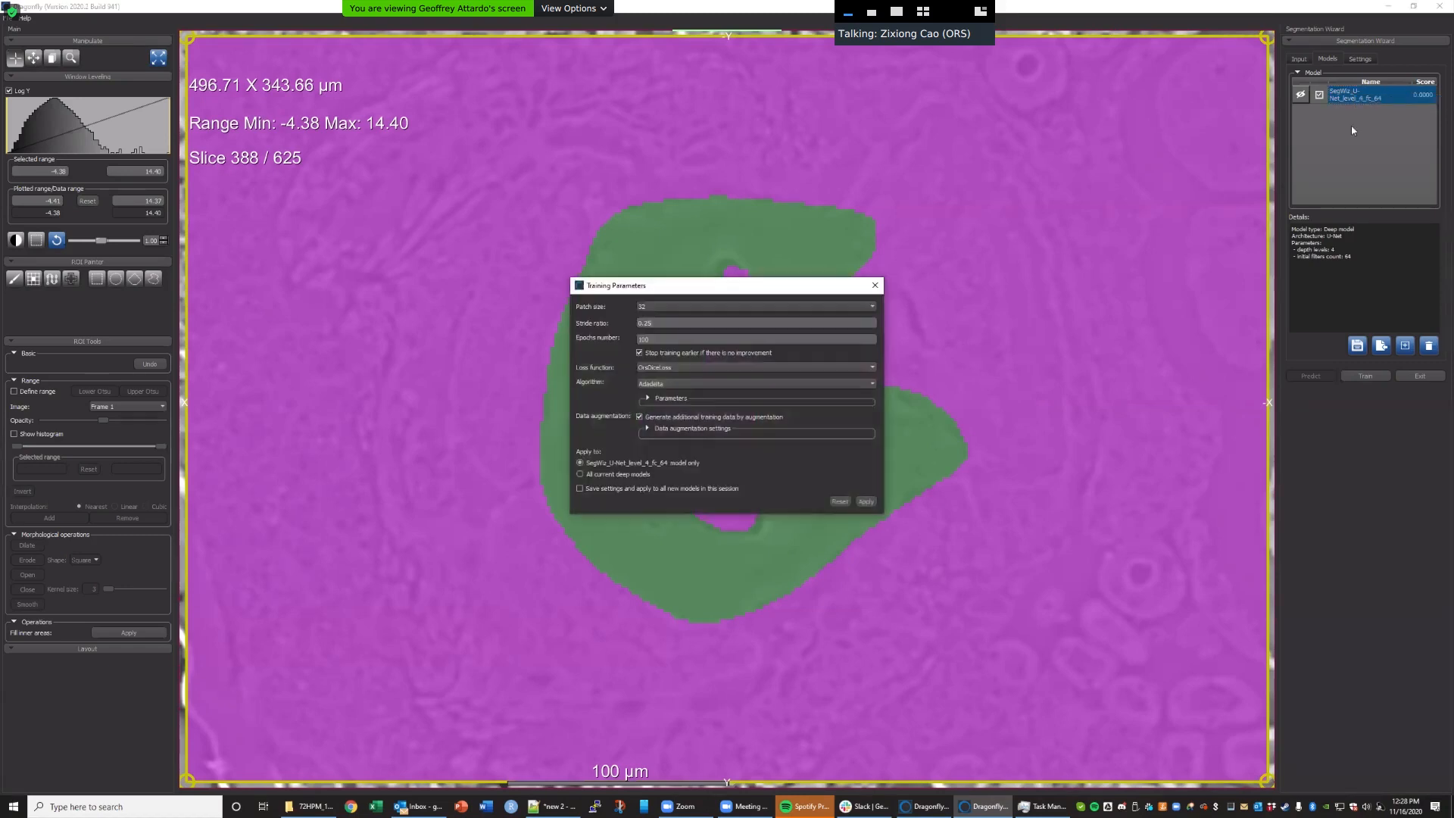
pyautogui.click(661, 309)
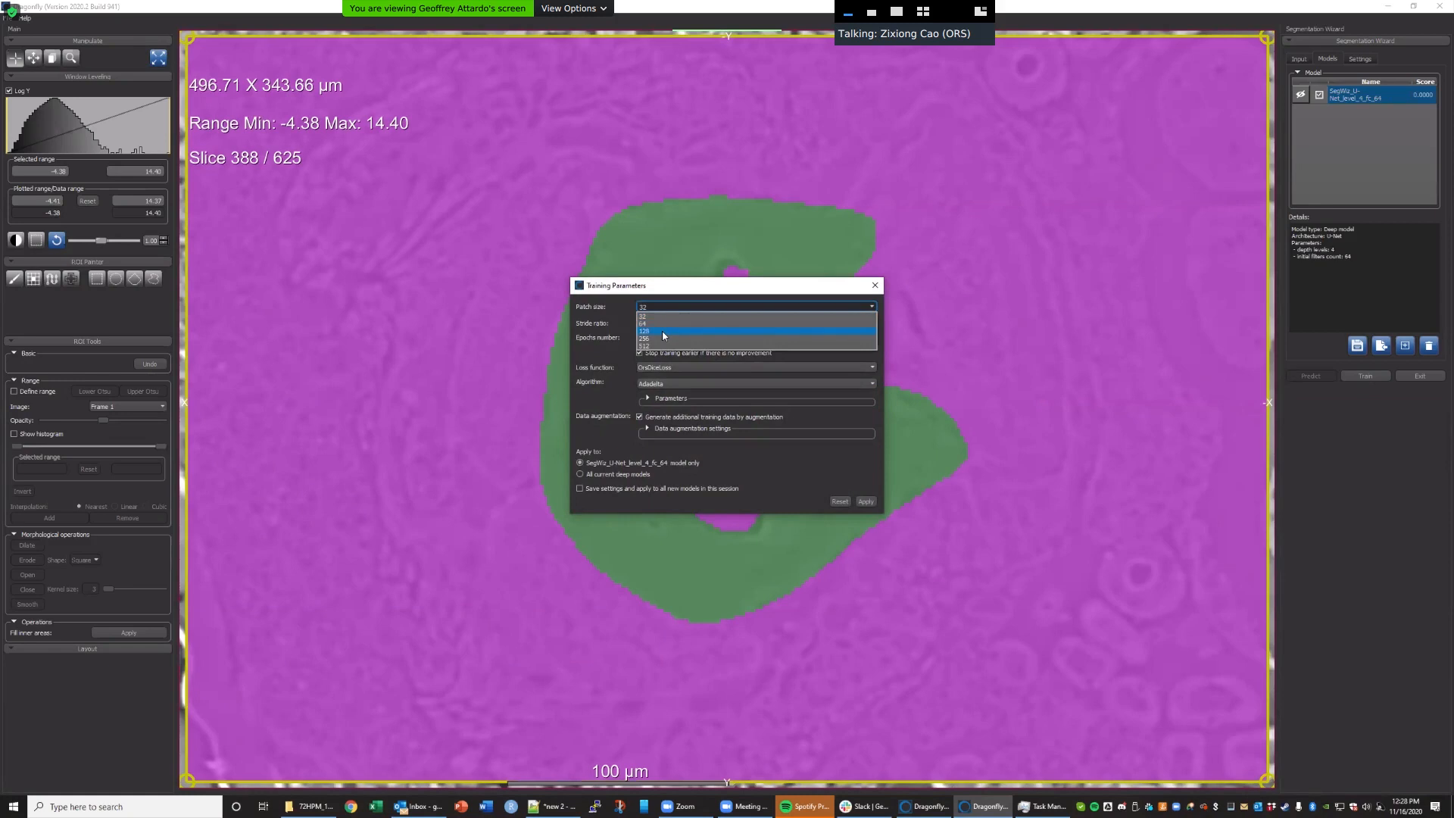
pyautogui.click(664, 332)
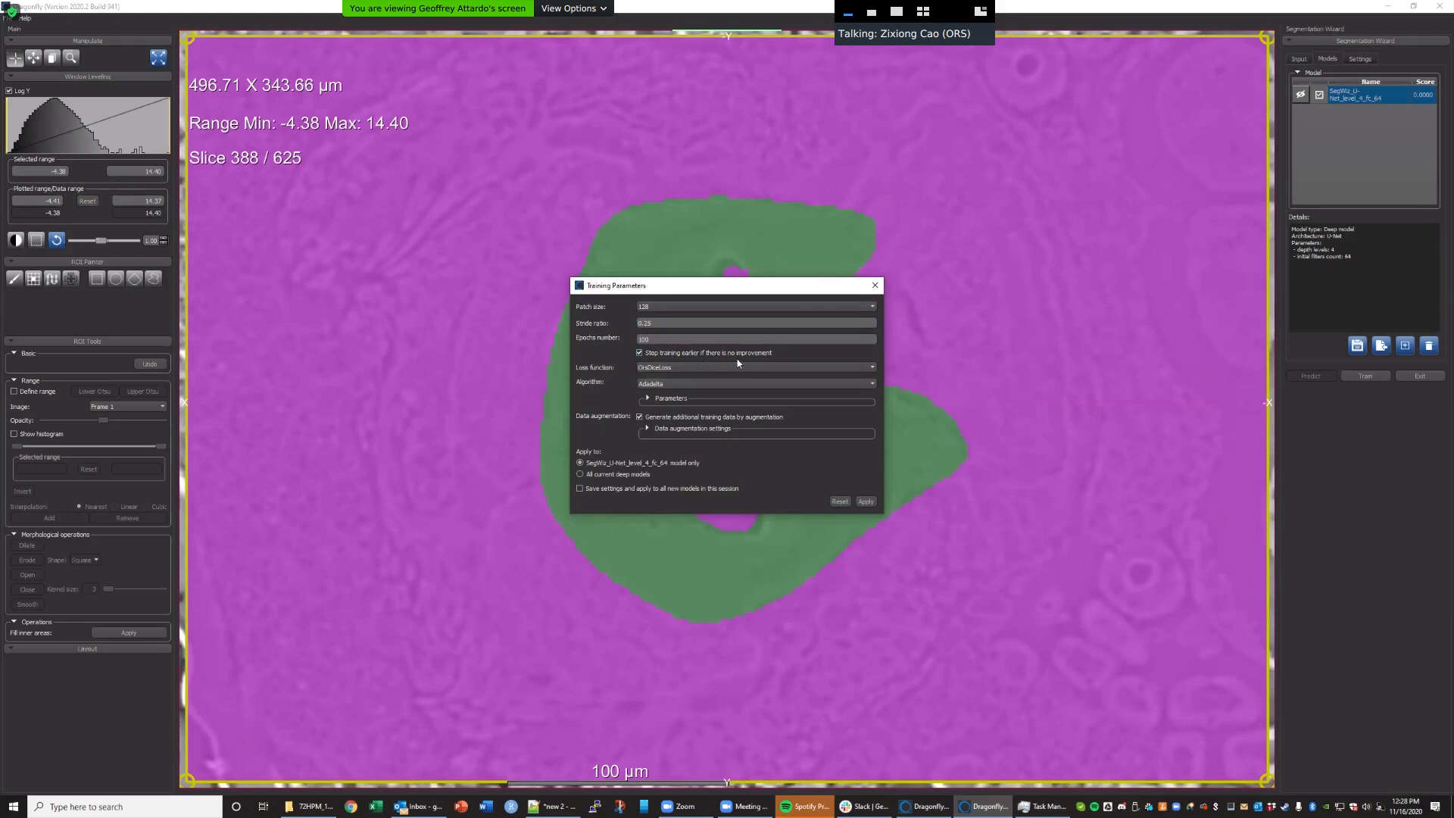
pyautogui.click(673, 401)
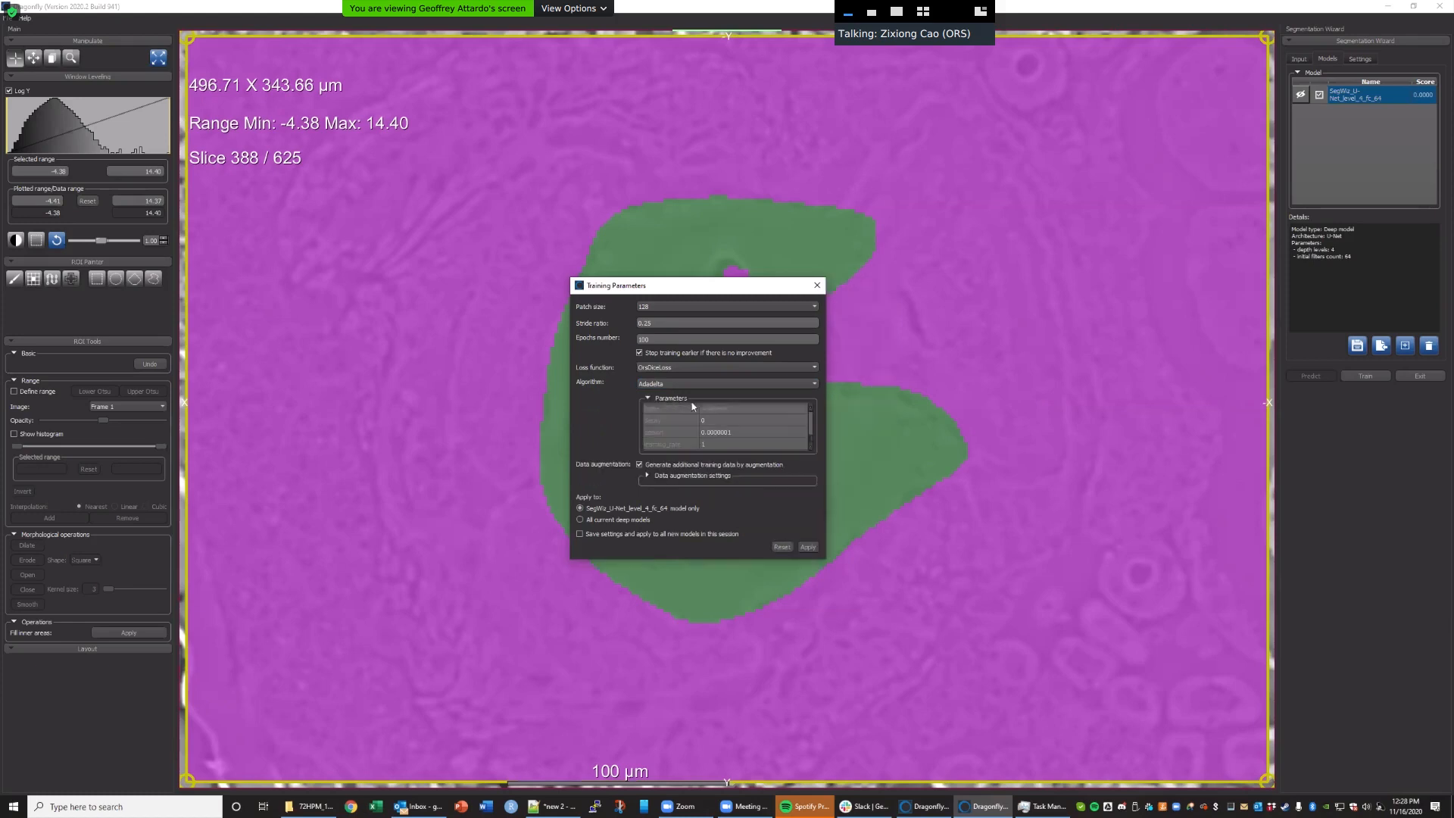
pyautogui.click(807, 547)
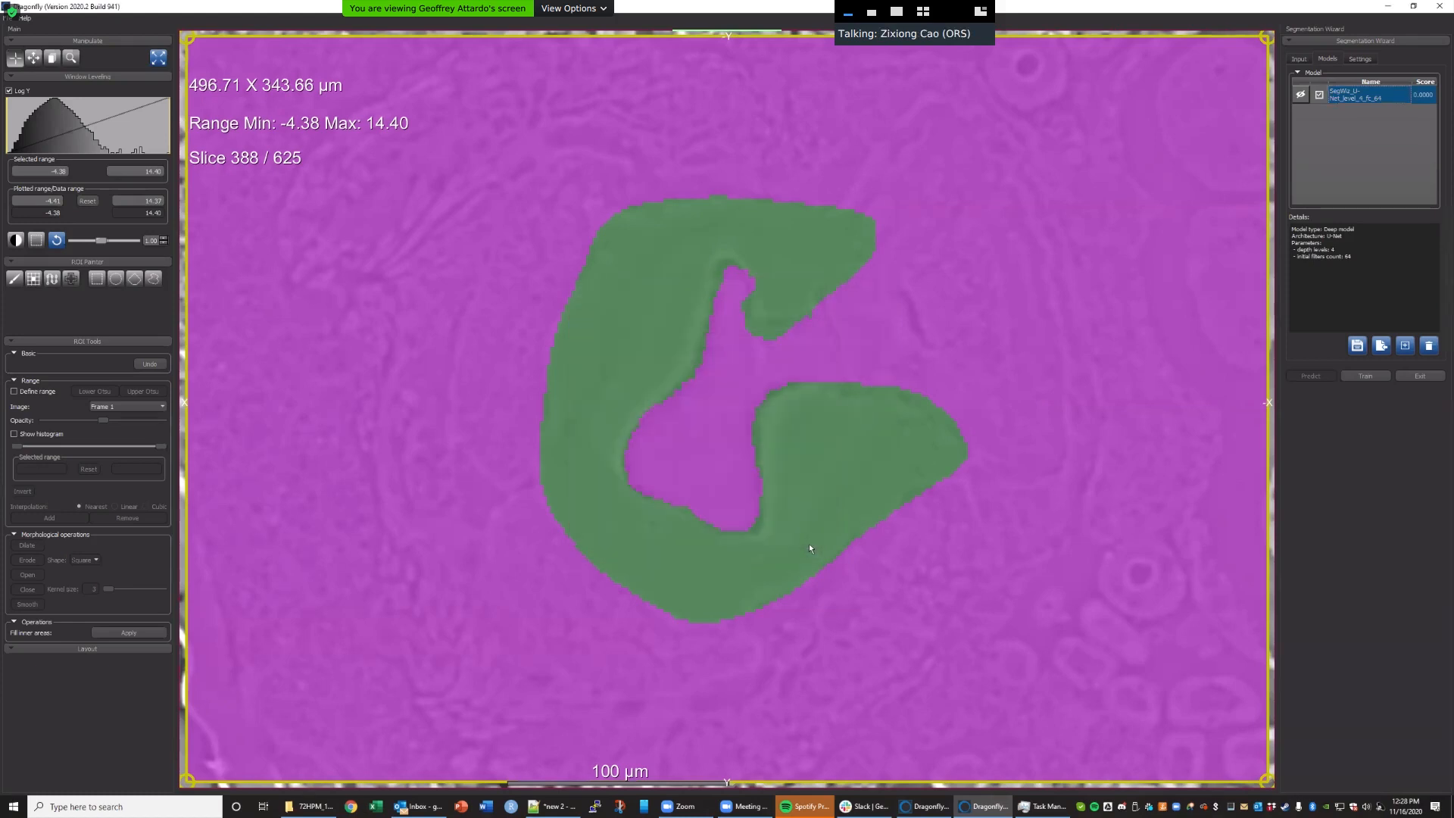
# Train only the existing SegWiz U-Net model, taking all preset models out of the Default Strategy selection.
pyautogui.click(1373, 378)
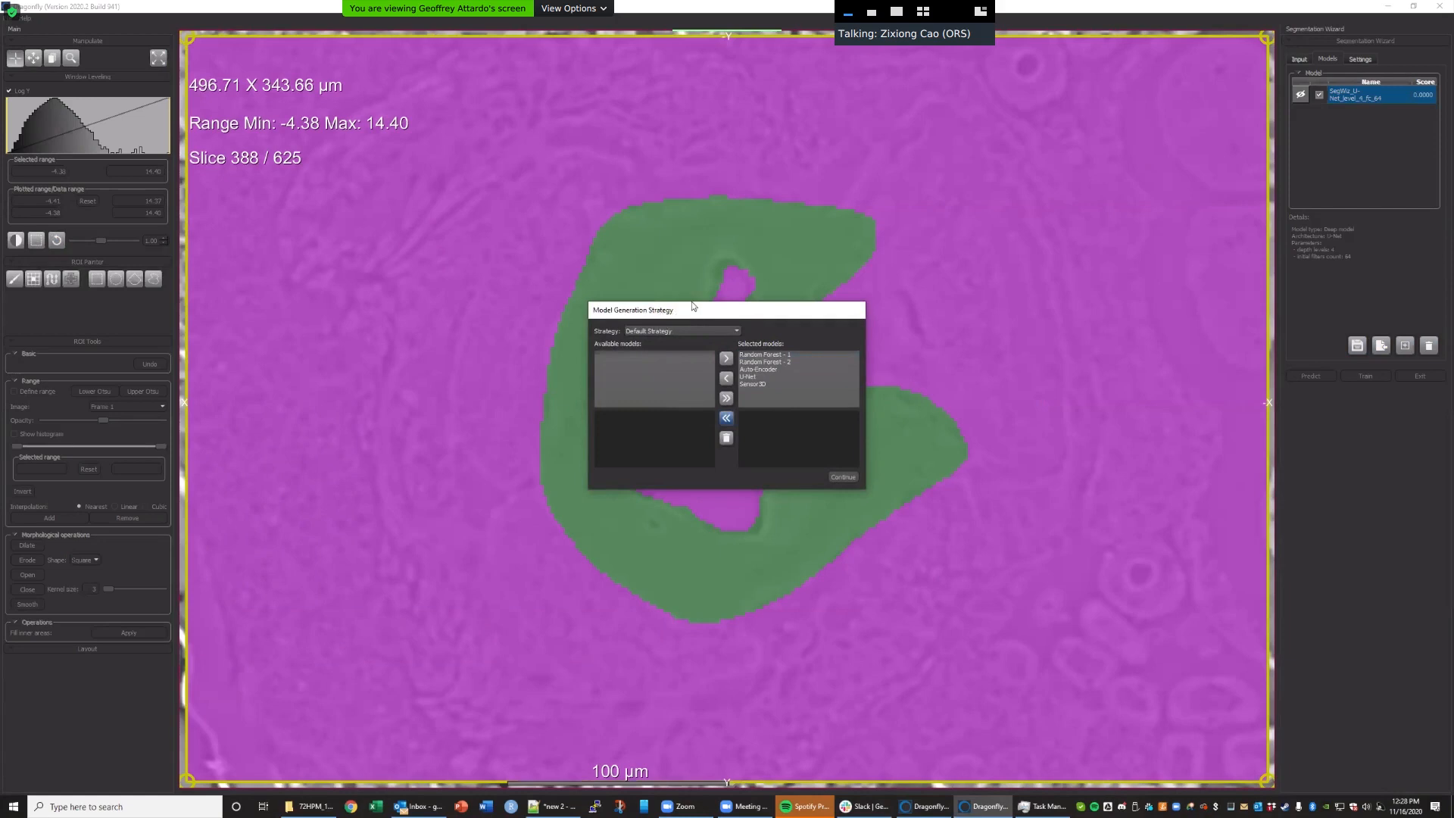
pyautogui.moveTo(694, 309); pyautogui.dragTo(696, 300)
pyautogui.click(761, 347)
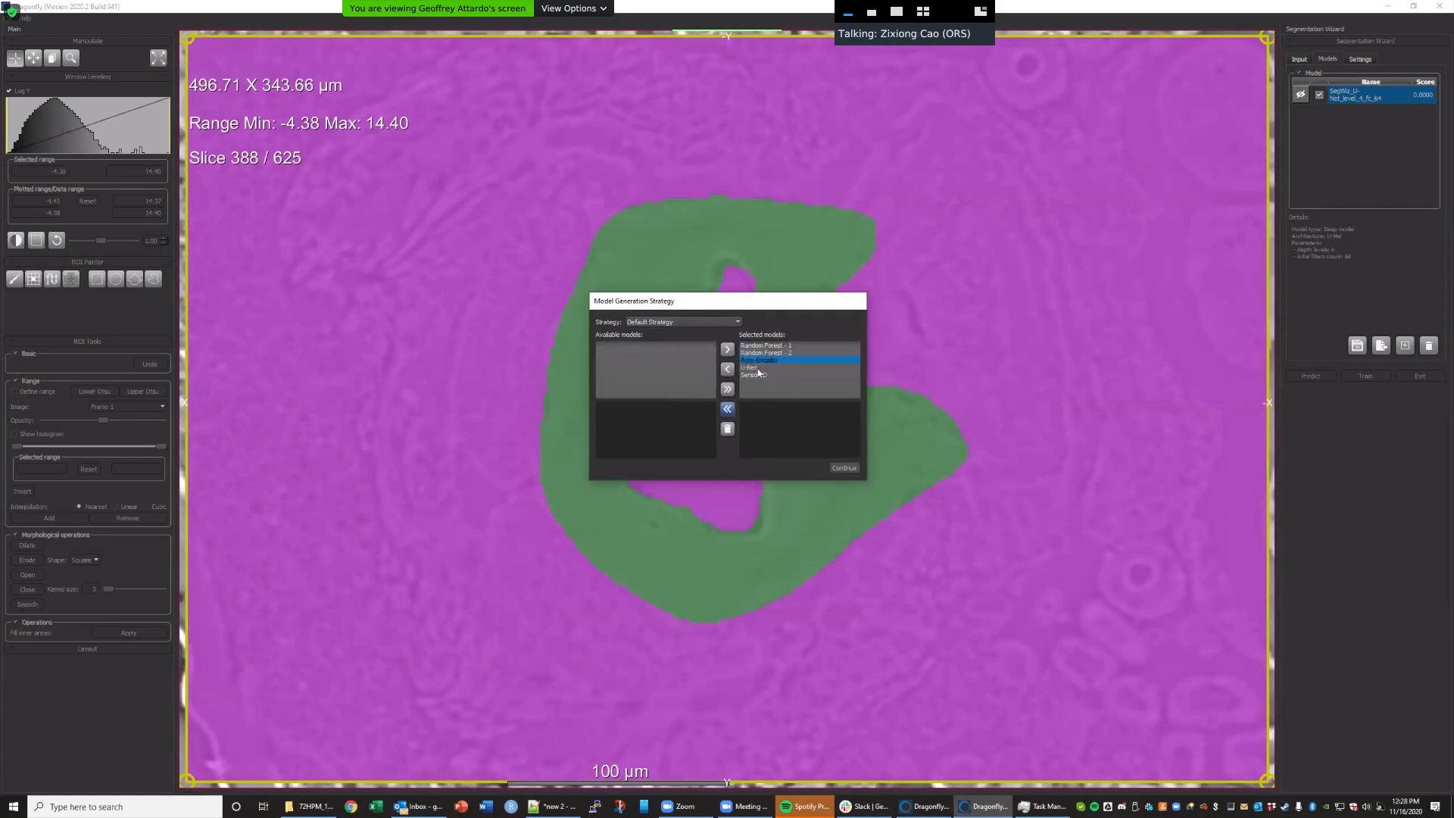
pyautogui.click(764, 368)
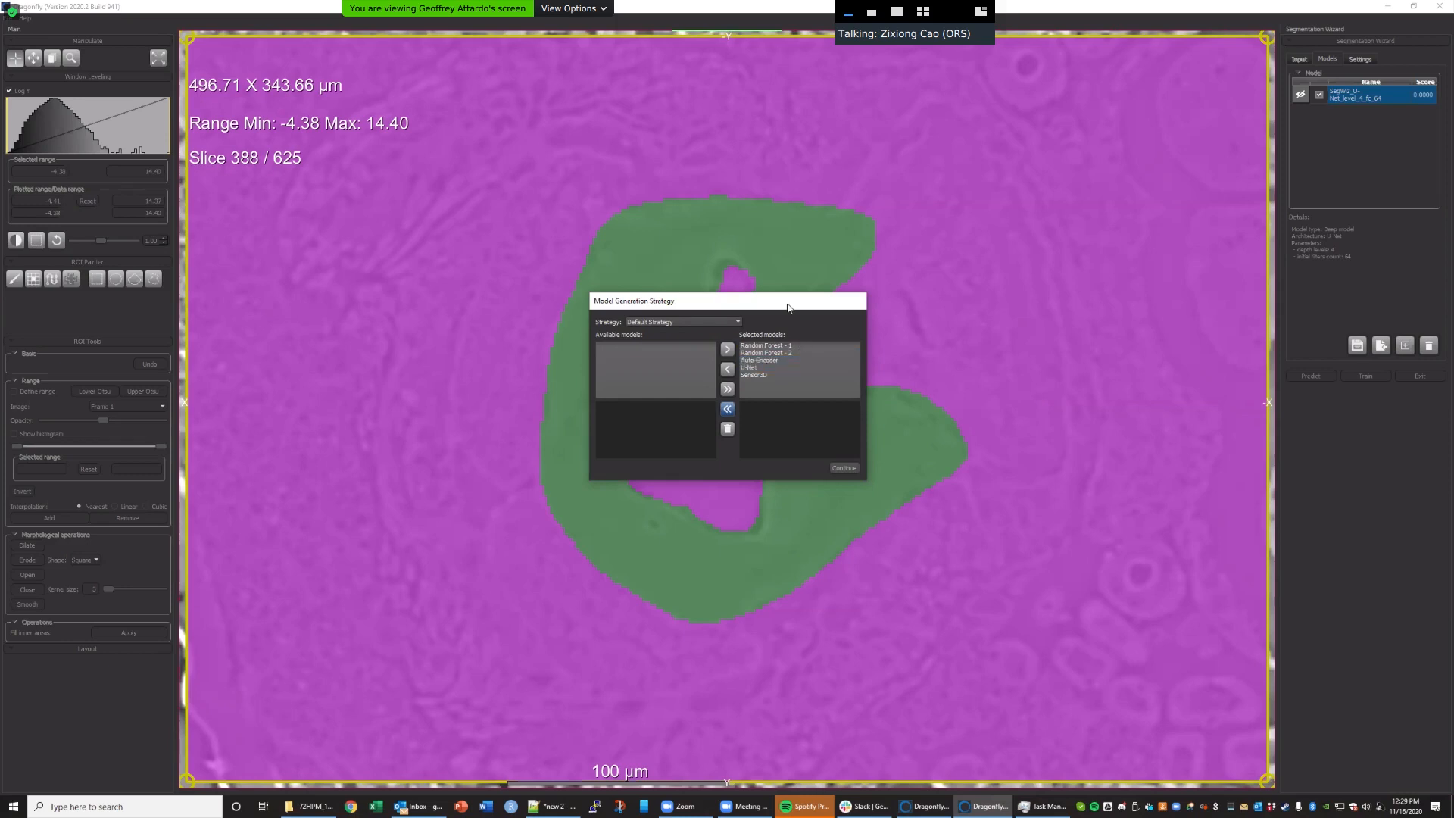
pyautogui.moveTo(788, 307); pyautogui.dragTo(733, 318)
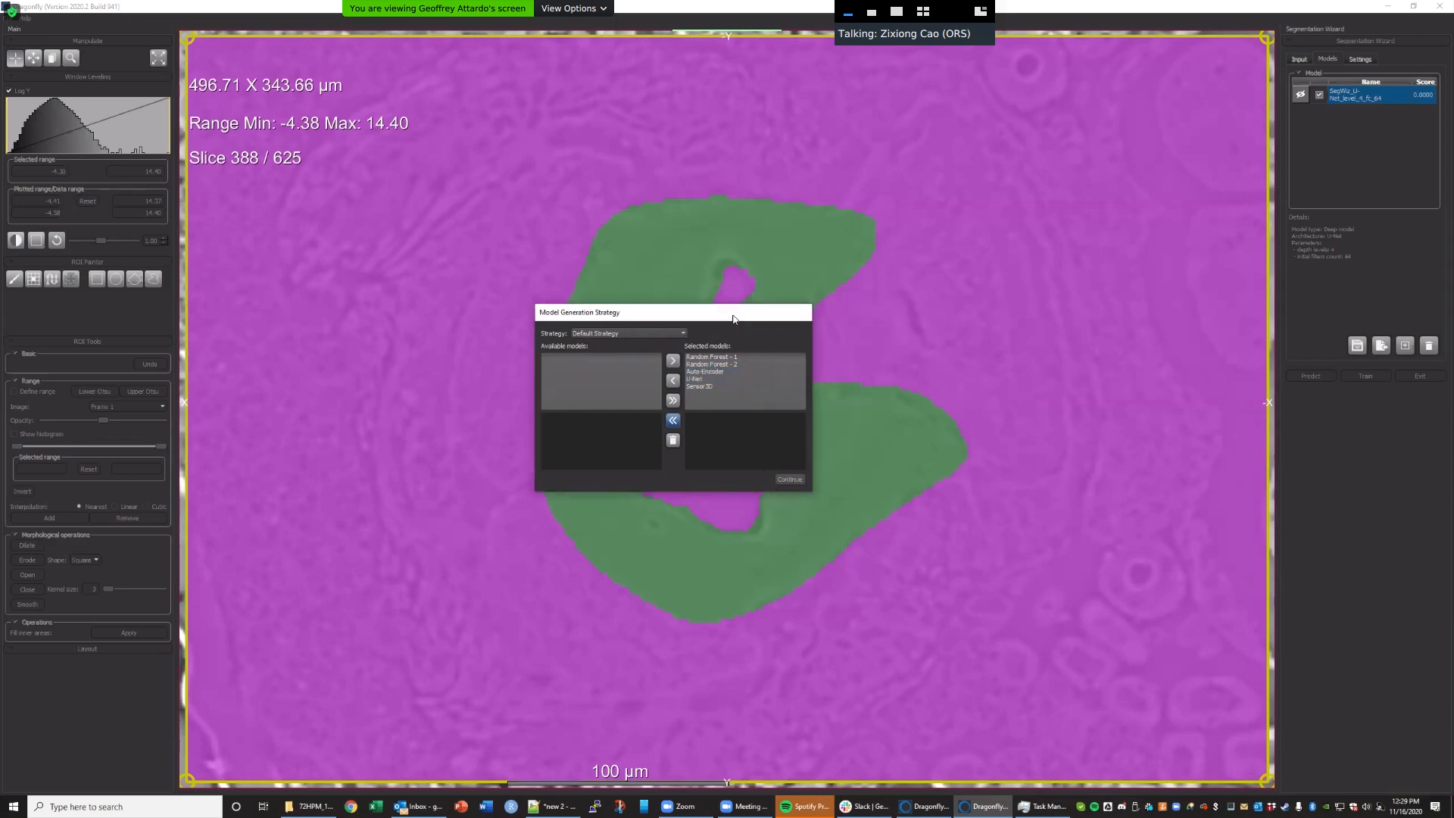
pyautogui.click(711, 380)
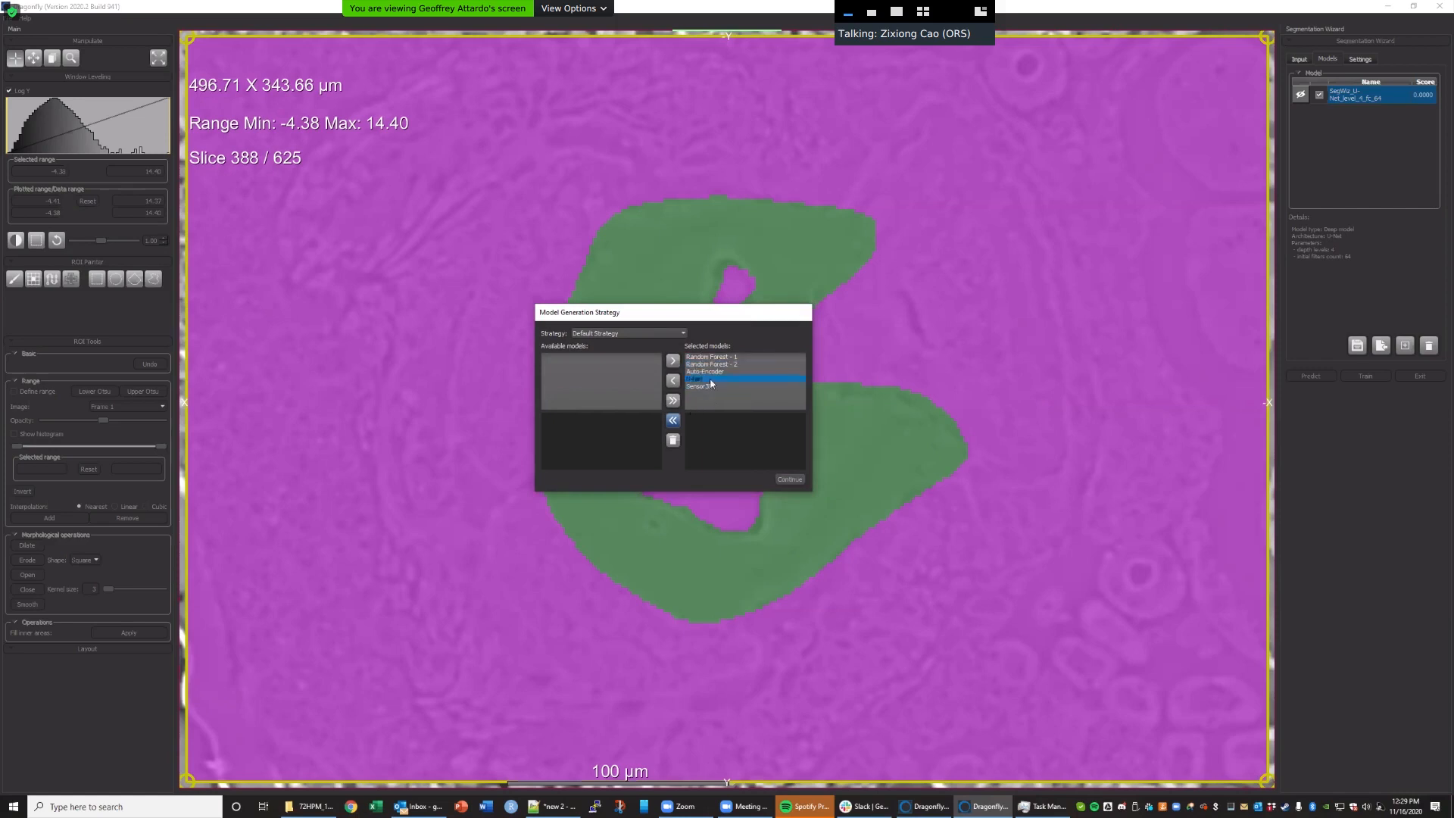
pyautogui.click(673, 420)
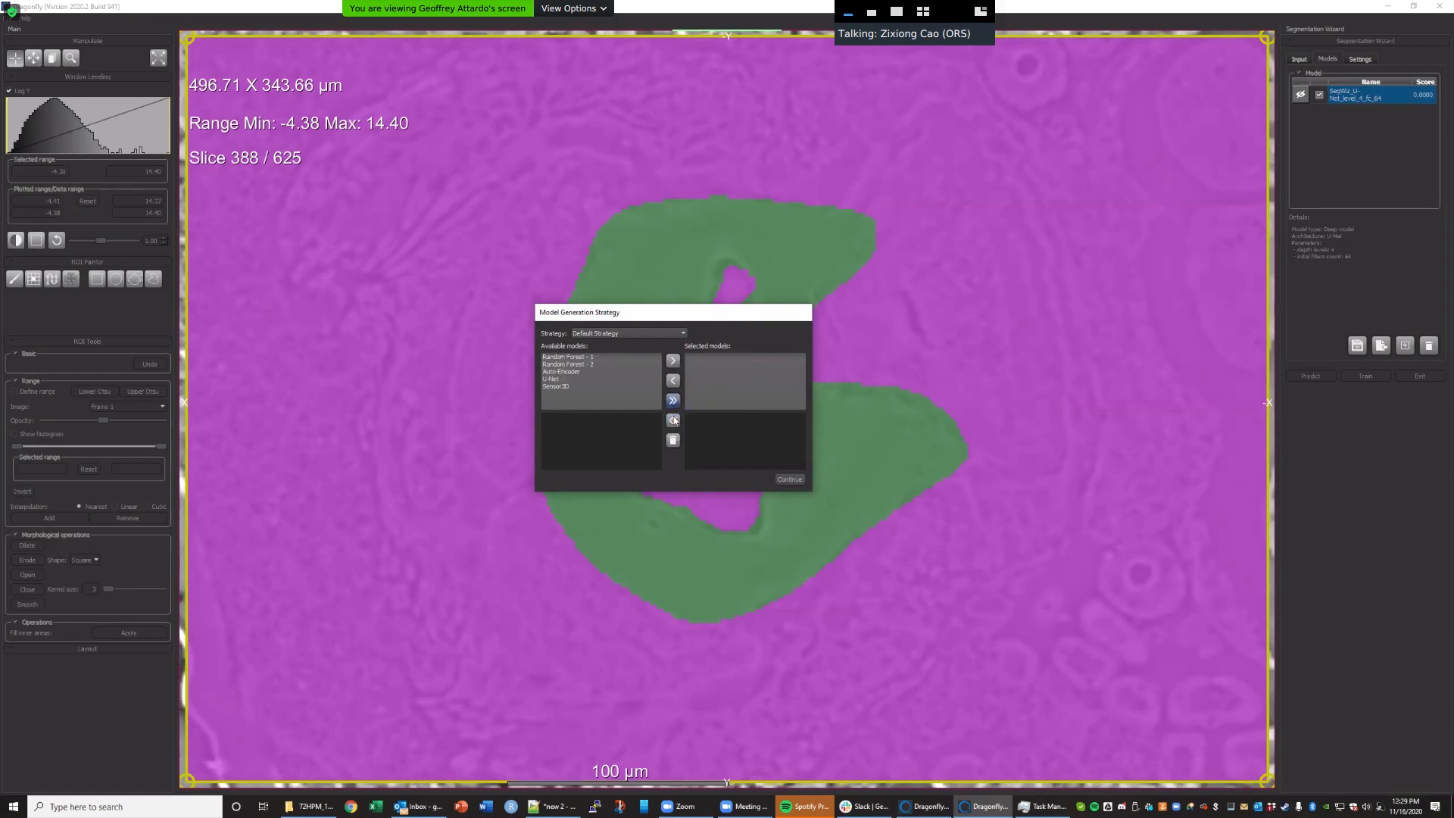
pyautogui.click(790, 480)
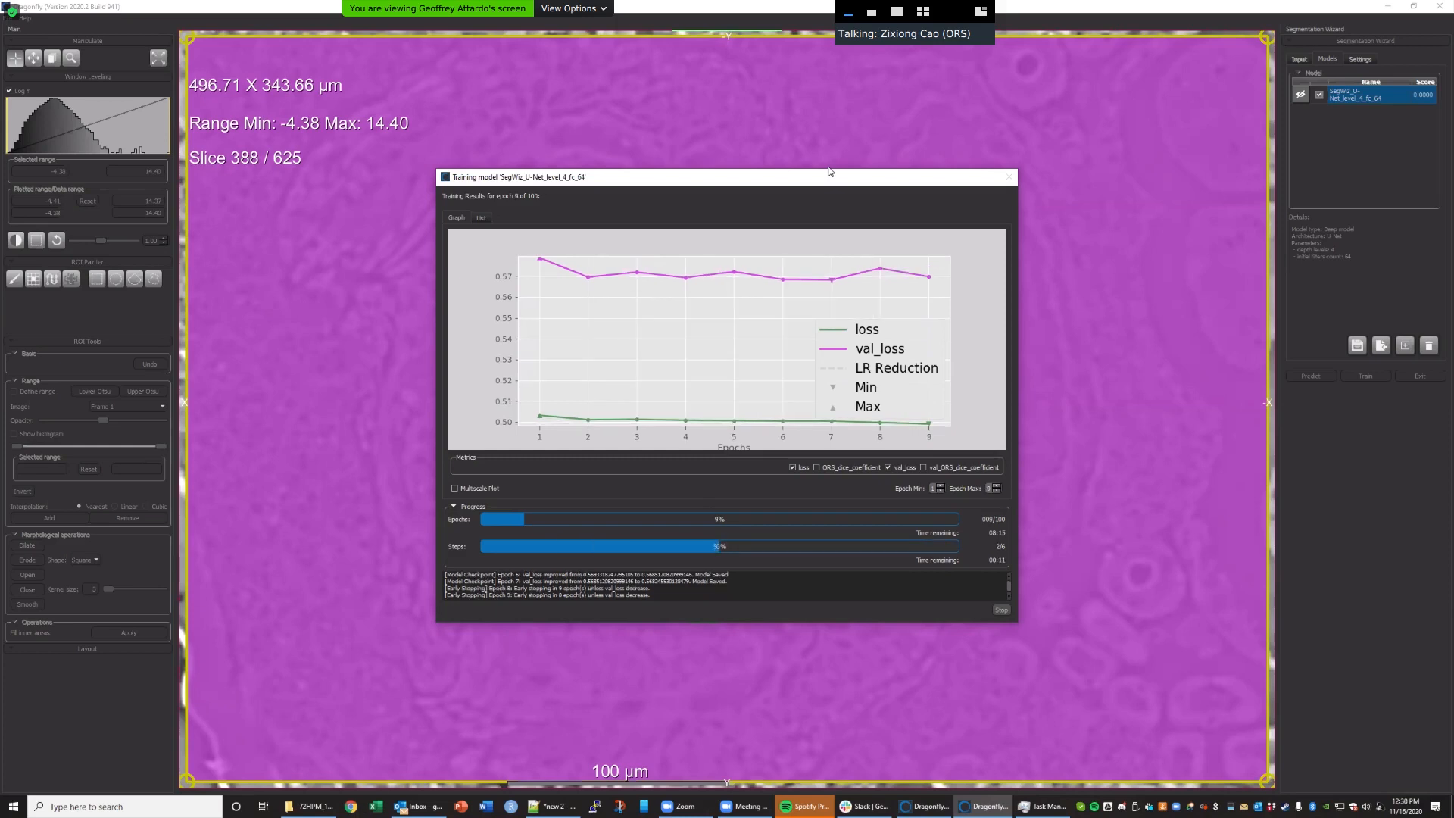
pyautogui.moveTo(830, 171); pyautogui.dragTo(1026, 379)
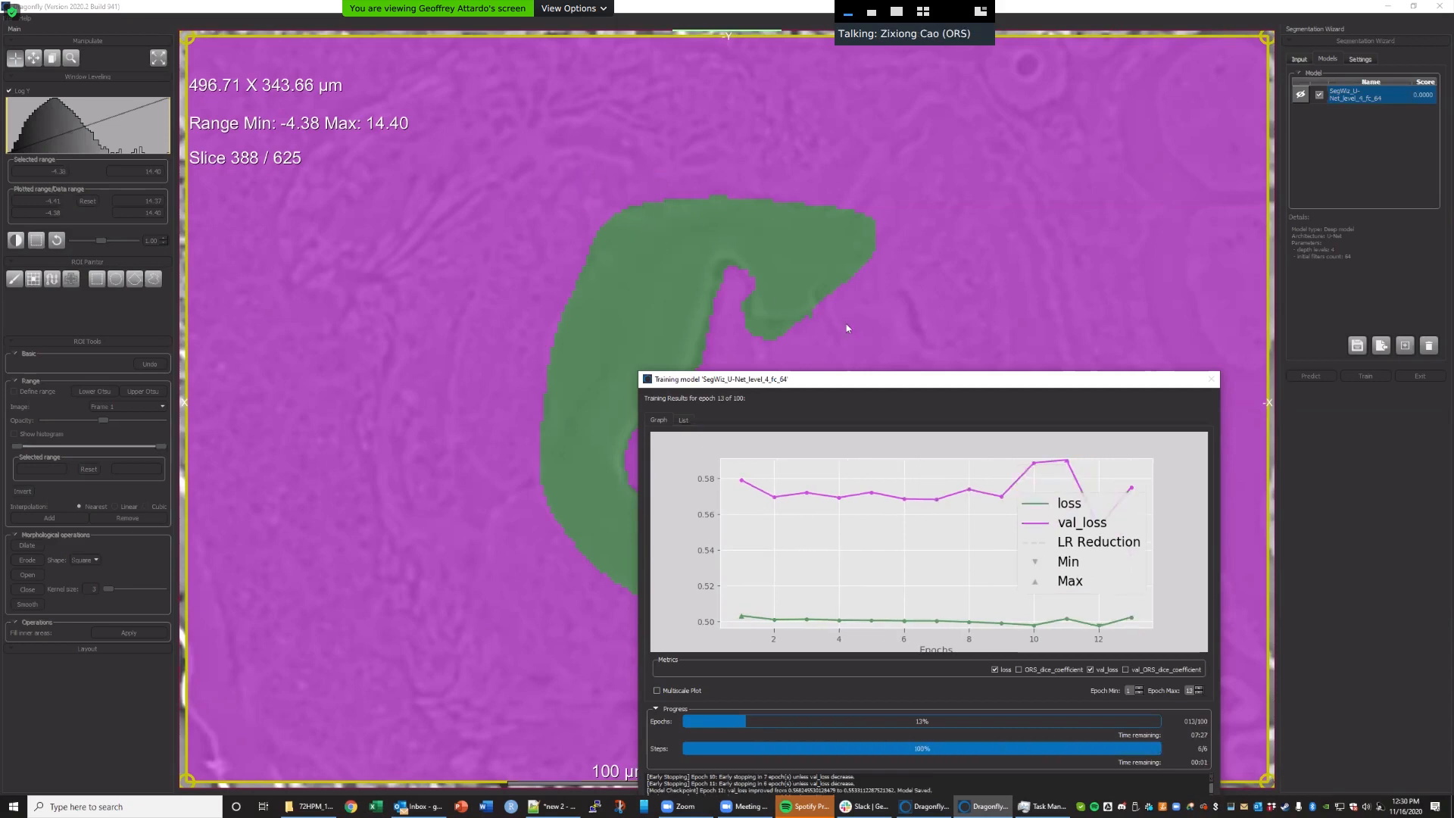
pyautogui.moveTo(958, 378); pyautogui.dragTo(792, 184)
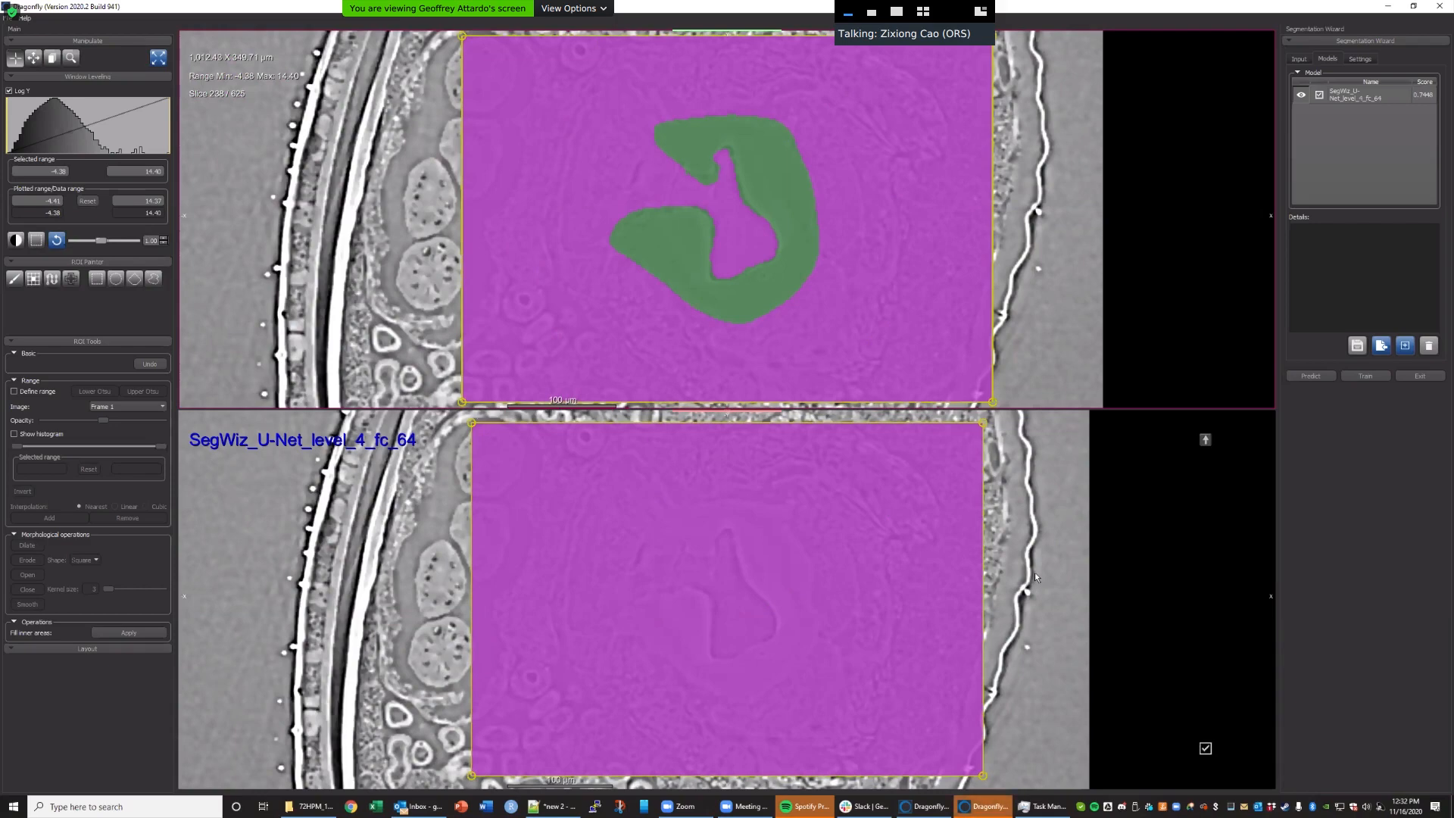
# Examine neighbouring slices in the paired original and U-Net prediction views.
pyautogui.scroll(-2, 1038, 303)
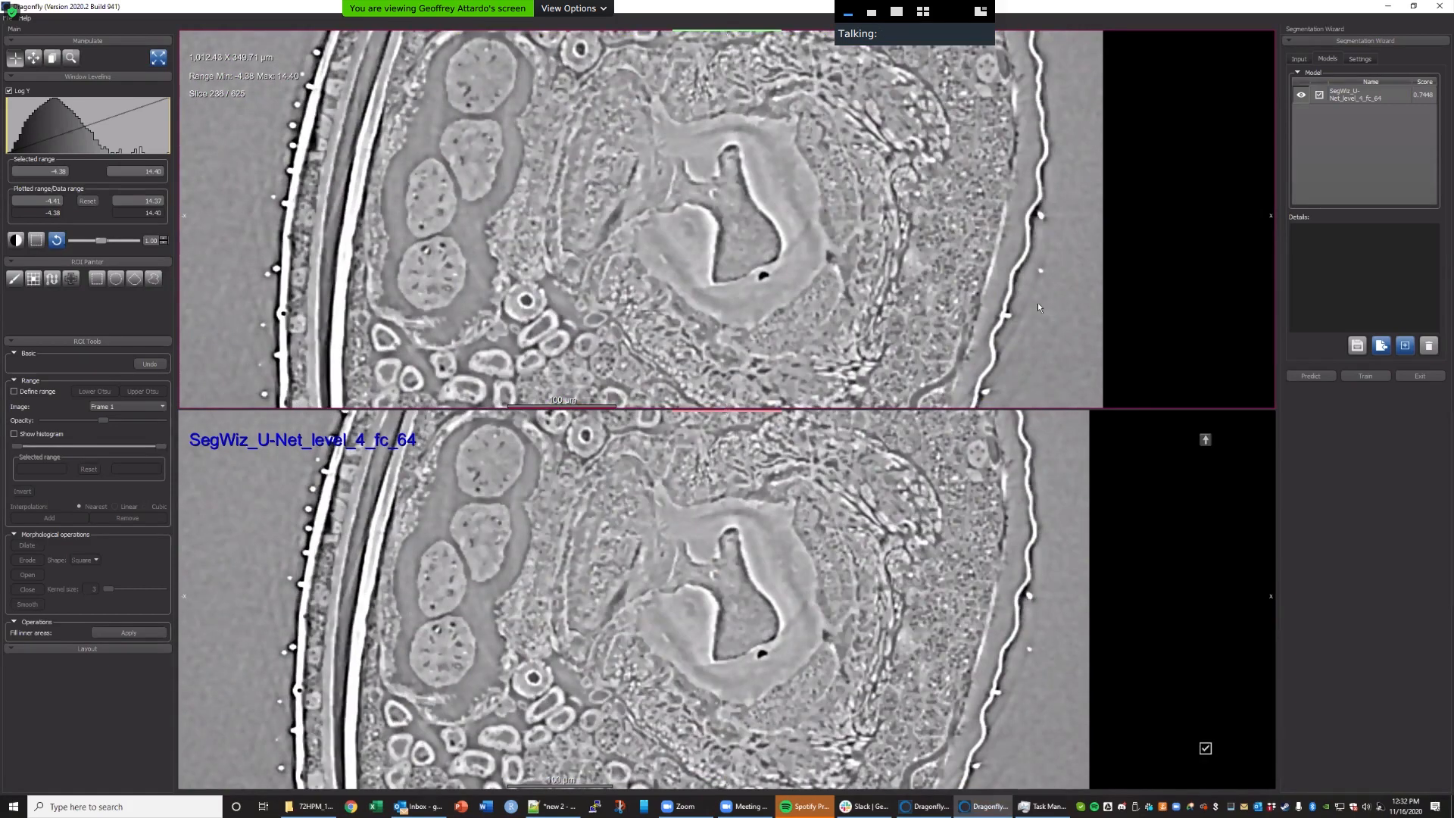
pyautogui.scroll(1, 1039, 307)
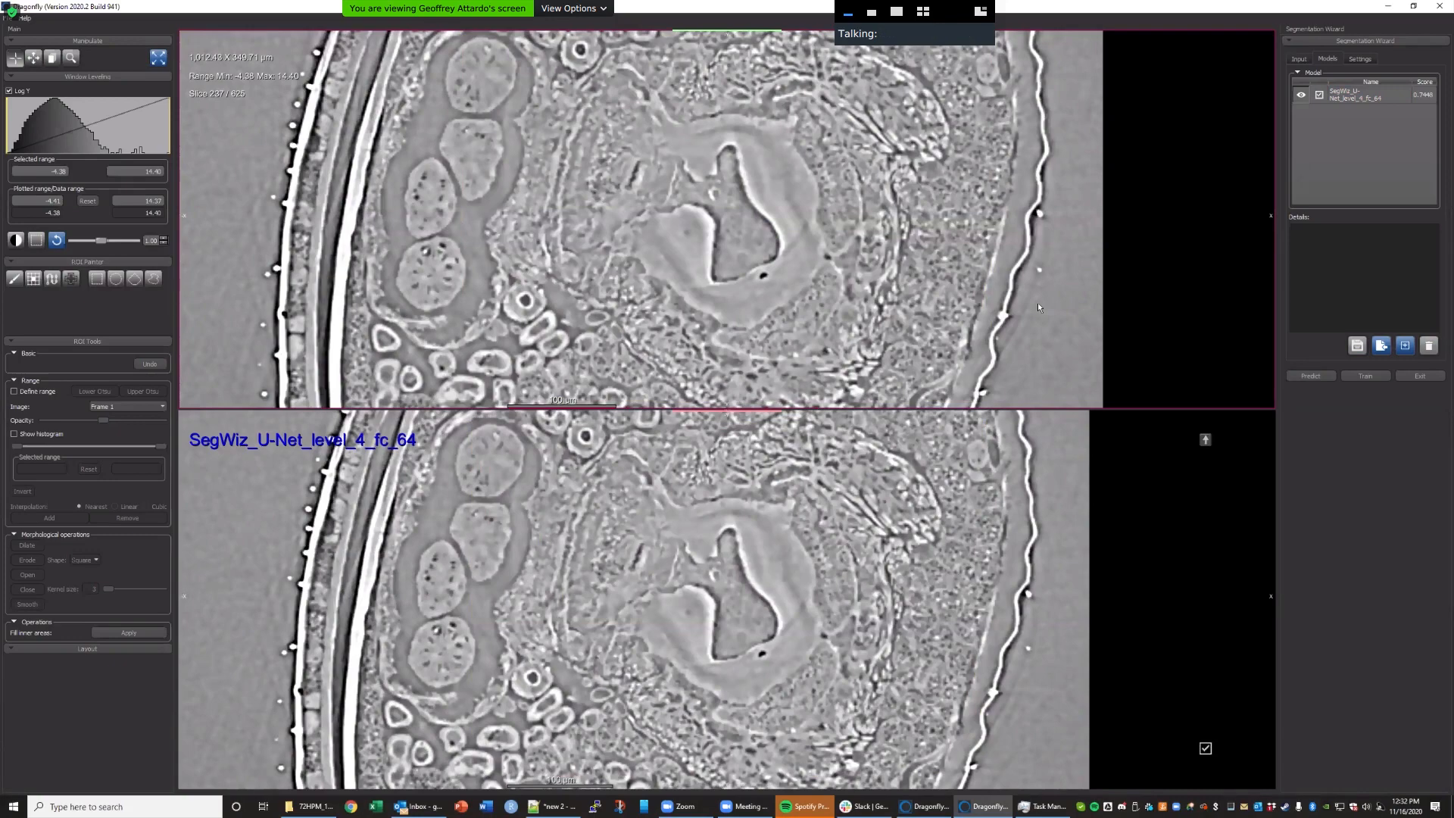
pyautogui.scroll(-1, 1039, 306)
pyautogui.scroll(-3, 1039, 307)
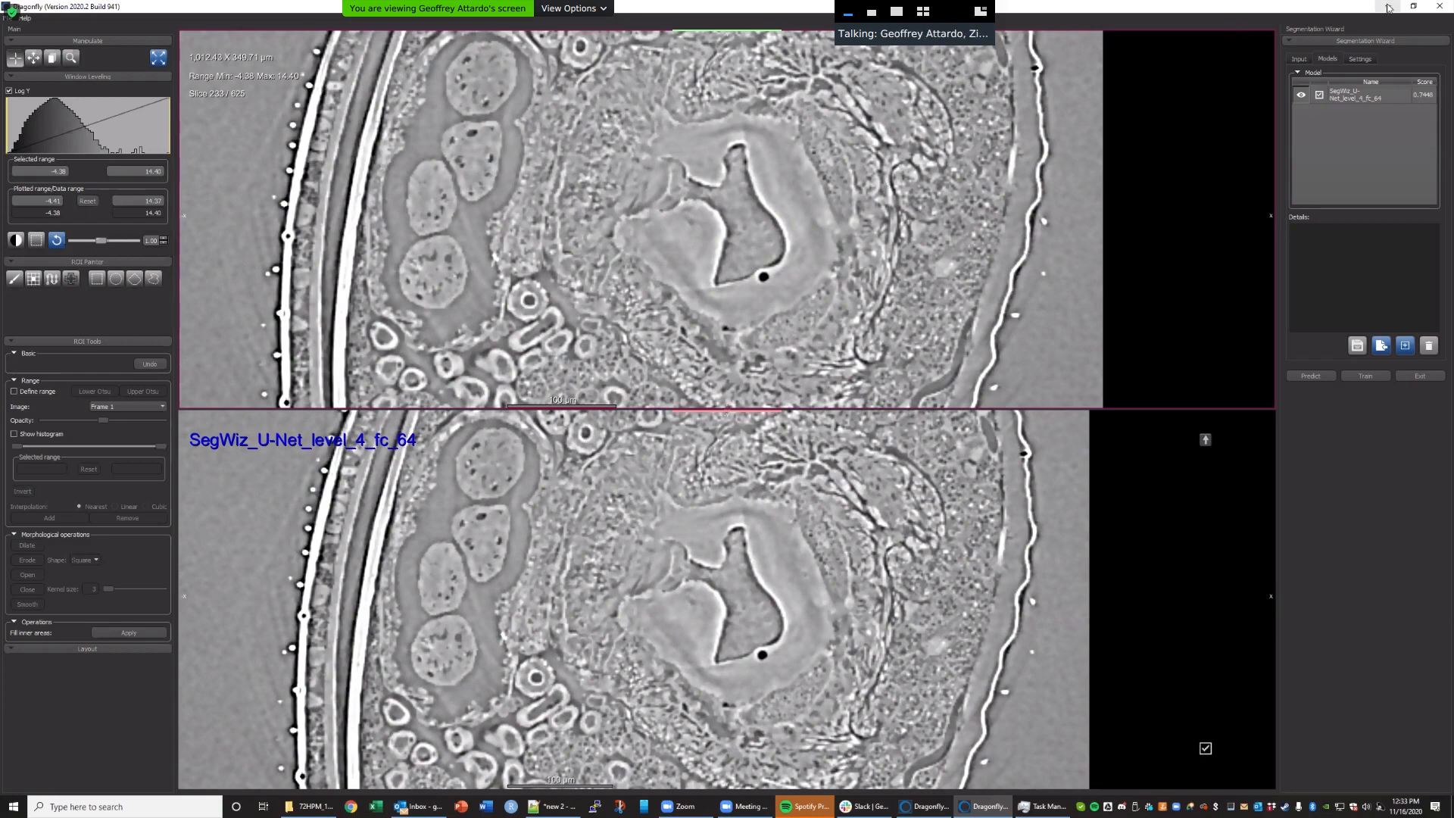
pyautogui.scroll(-3, 1039, 307)
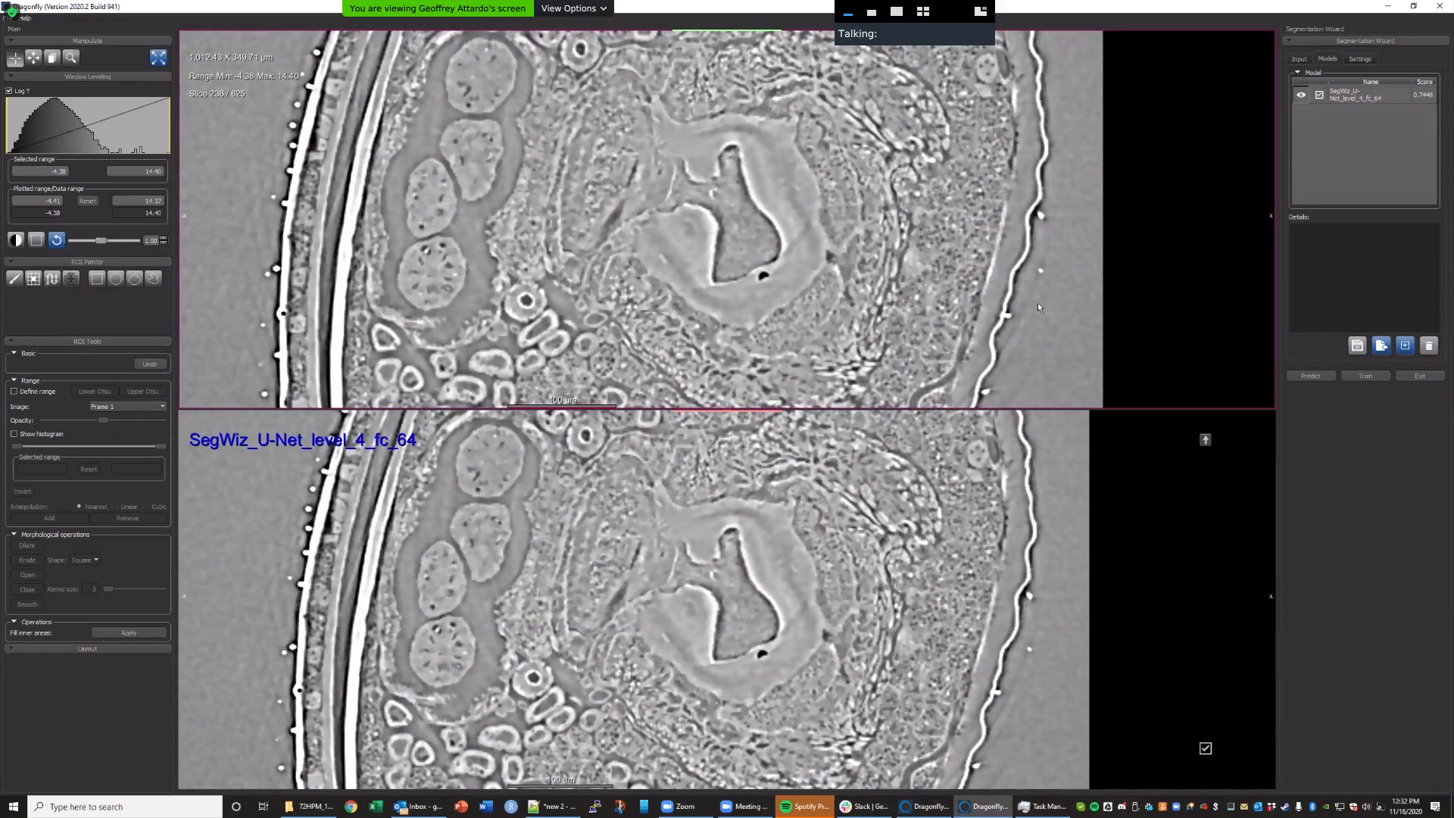
pyautogui.scroll(-1, 1039, 307)
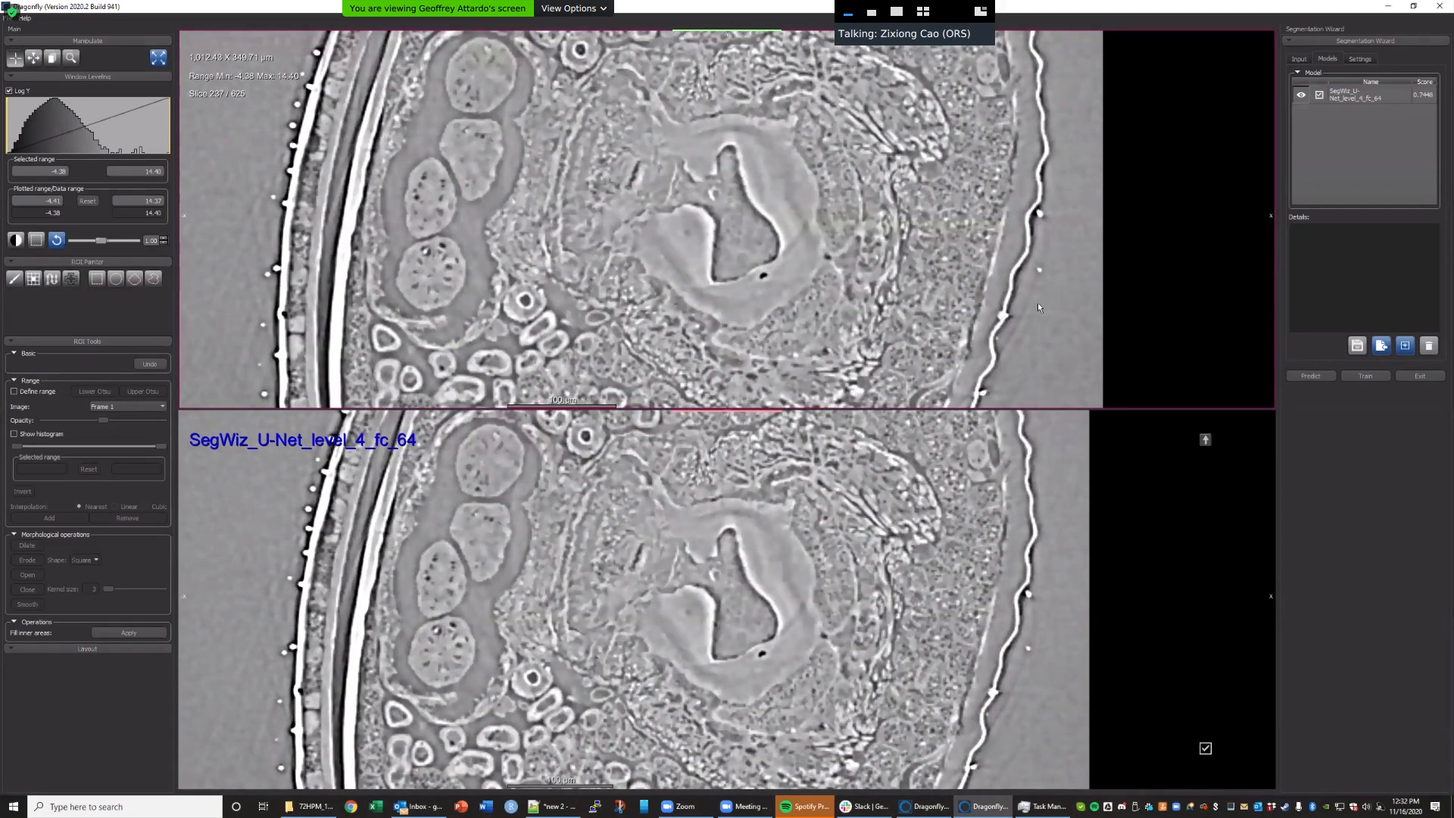
pyautogui.scroll(1, 1039, 307)
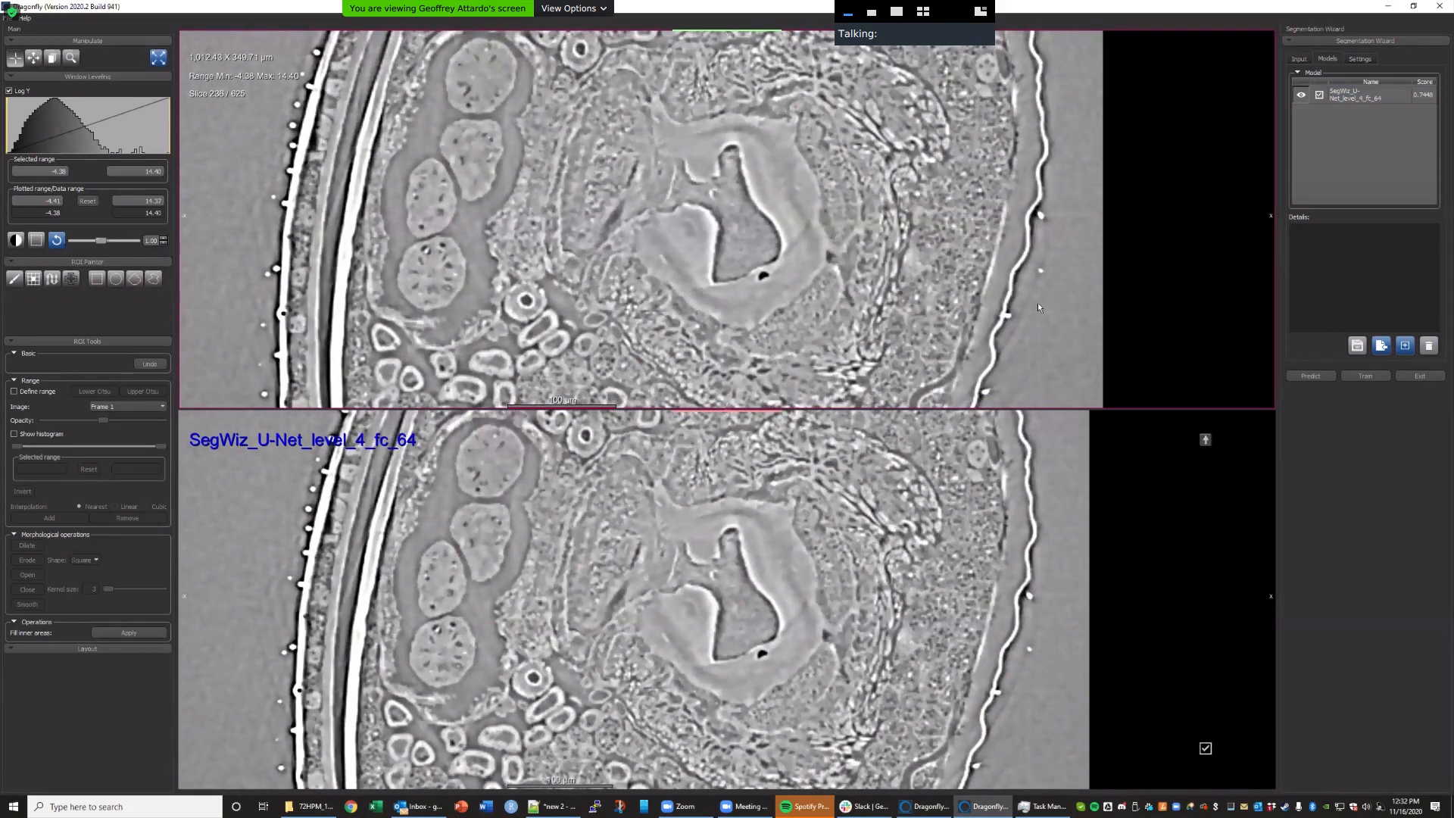
pyautogui.scroll(3, 1038, 307)
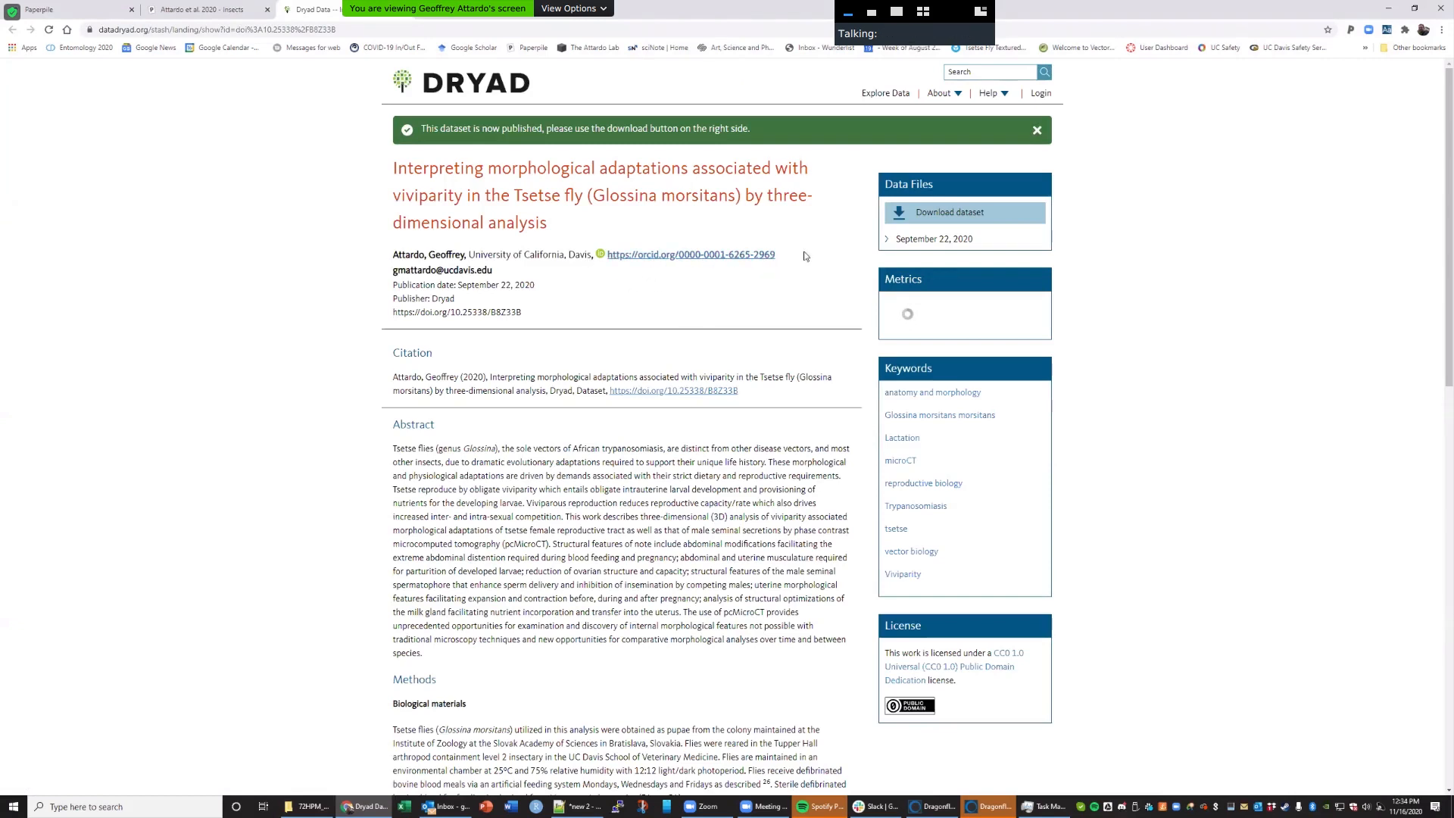
# Select the web address of the Dryad tsetse fly dataset page in the browser and switch to Zoom.
pyautogui.click(349, 30)
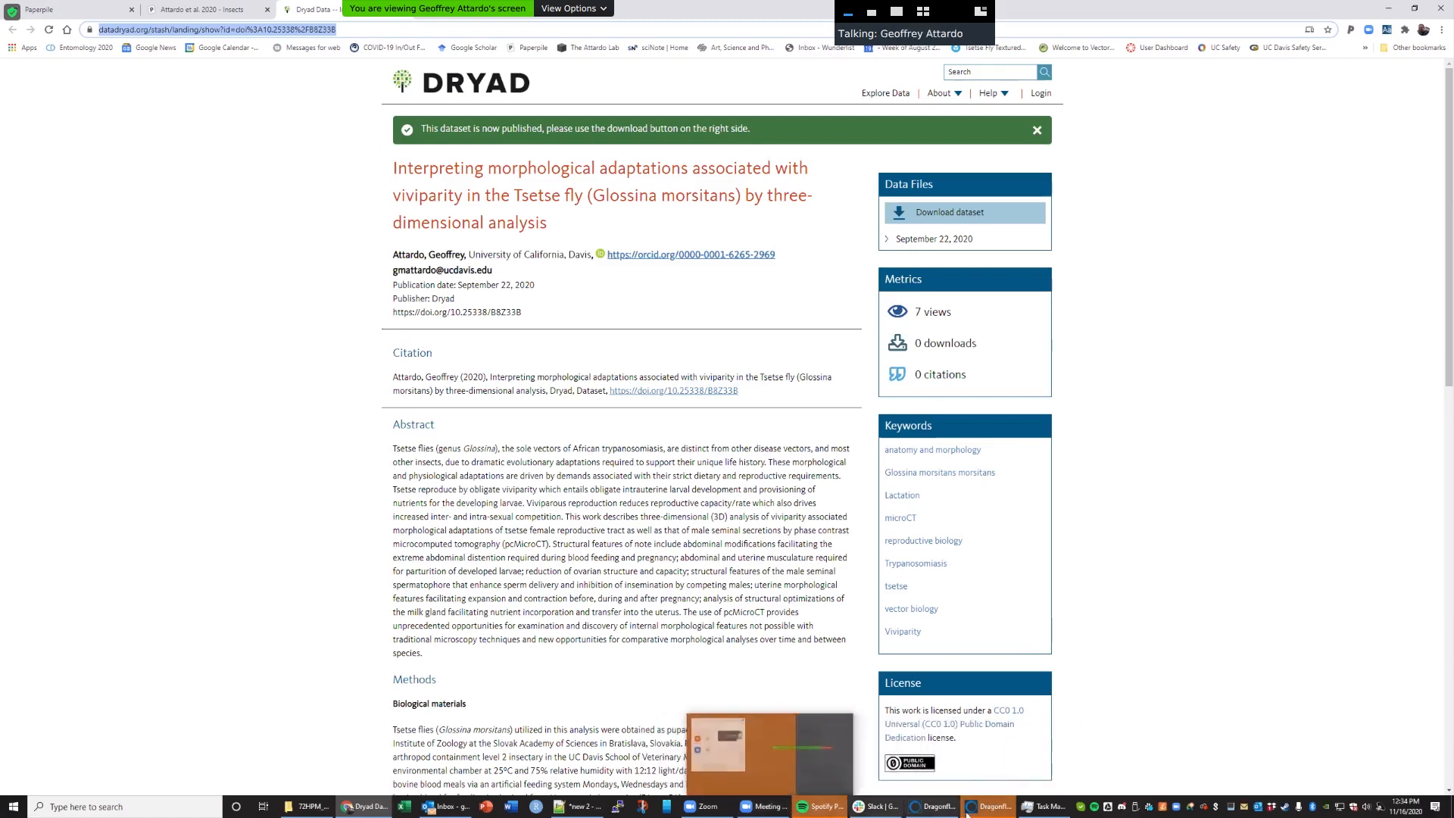
pyautogui.moveTo(984, 811)
pyautogui.click(698, 809)
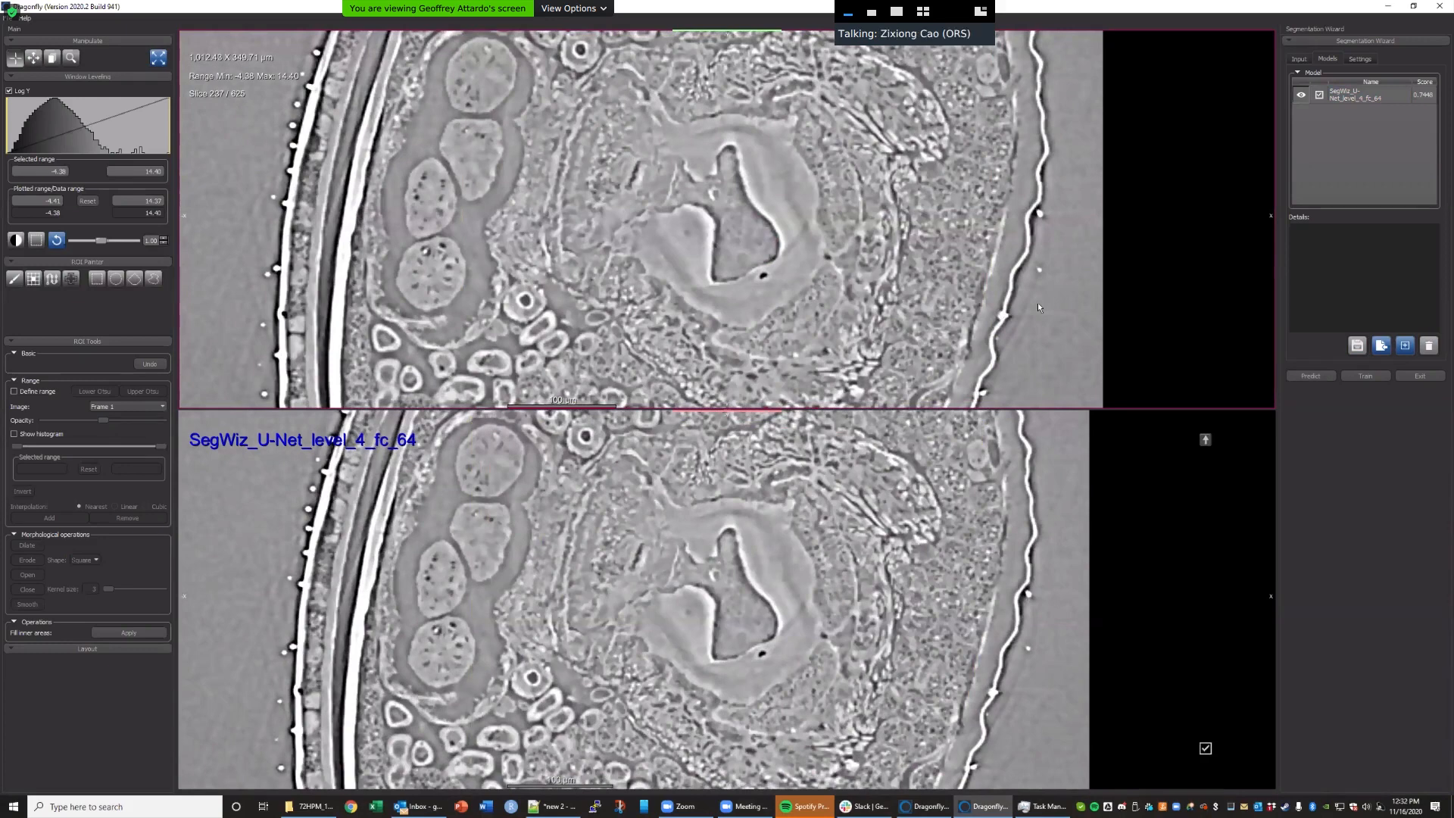
pyautogui.scroll(1, 1038, 307)
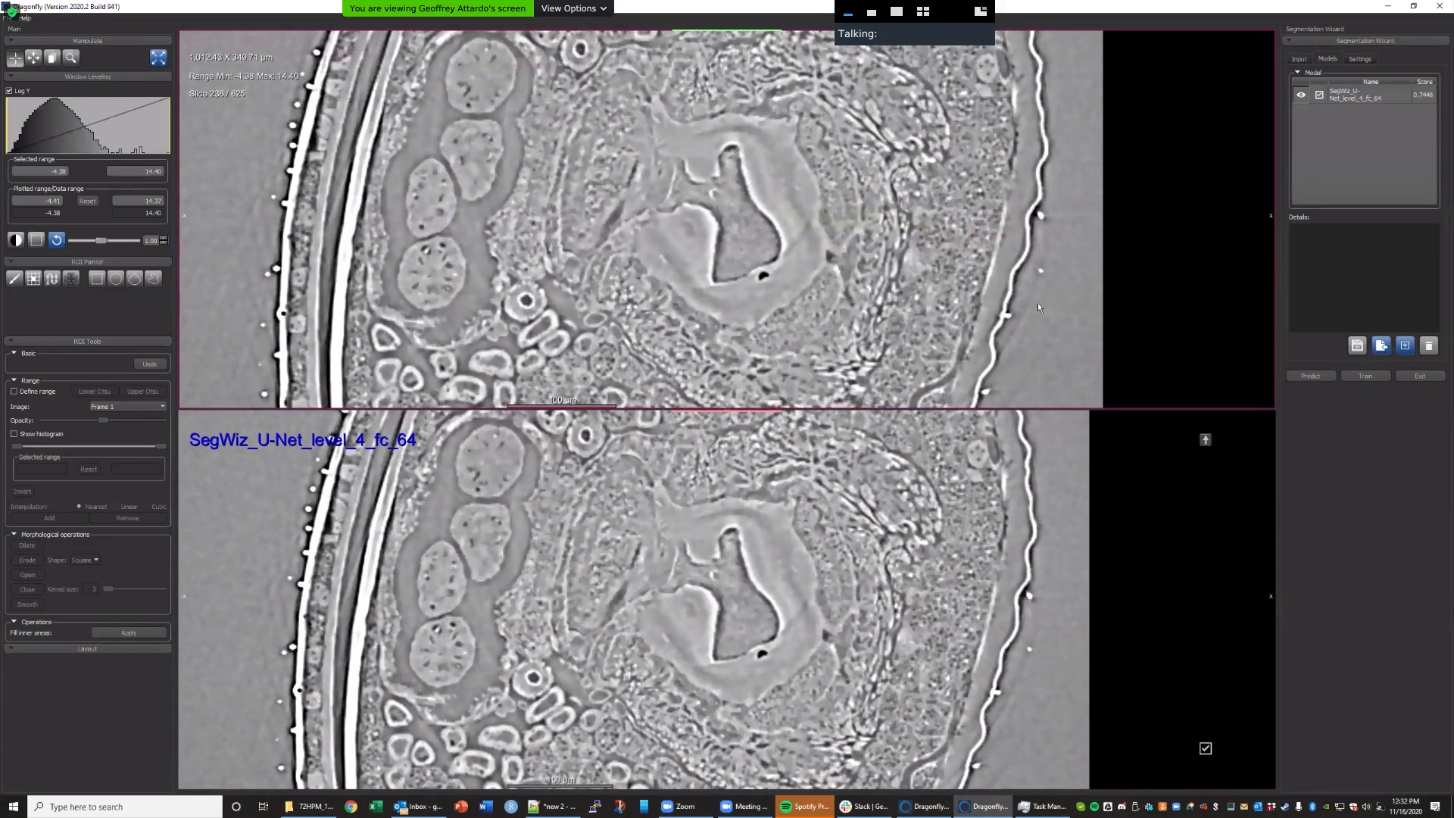
pyautogui.scroll(3, 1039, 306)
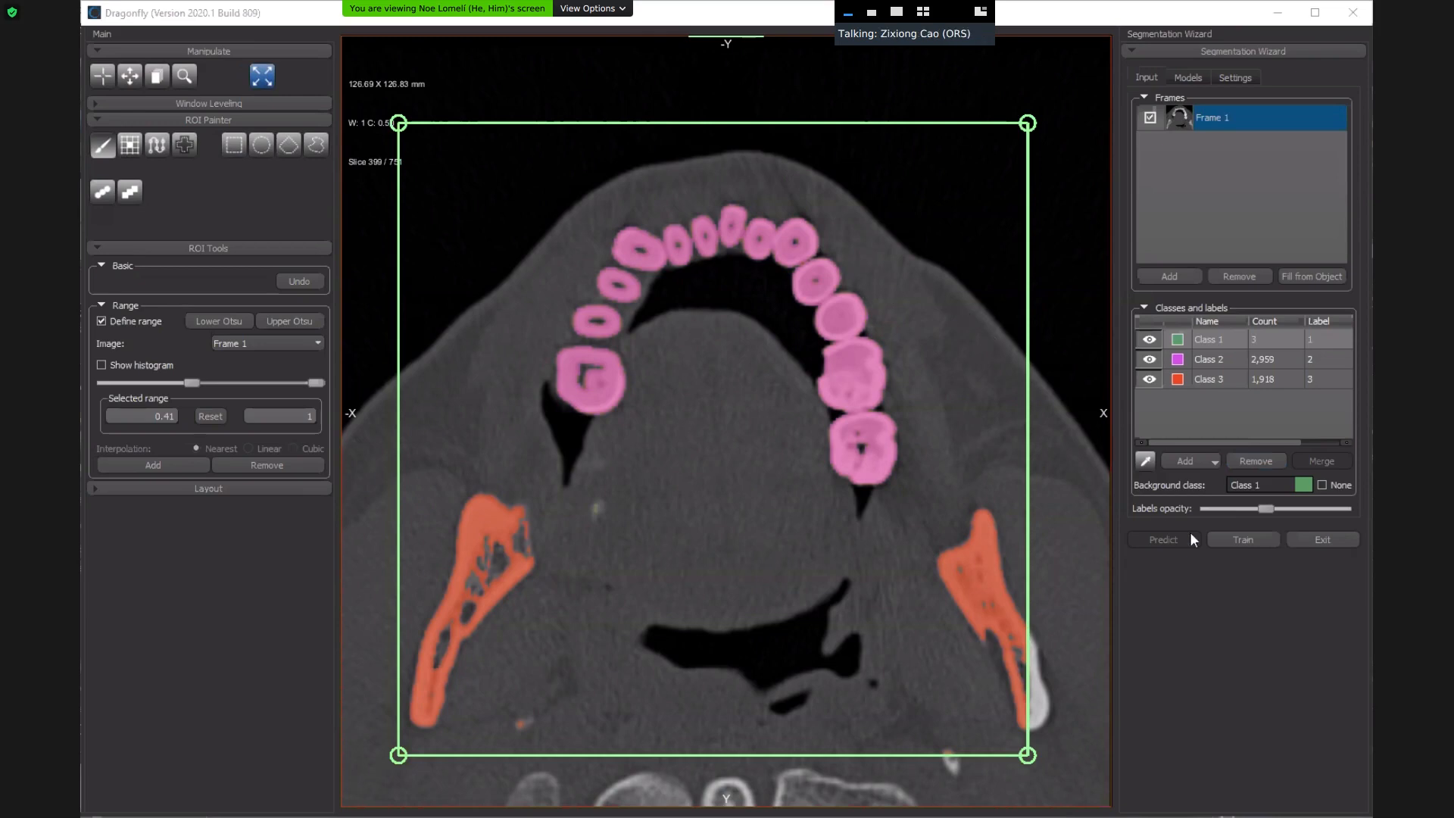
pyautogui.rightClick(1219, 335)
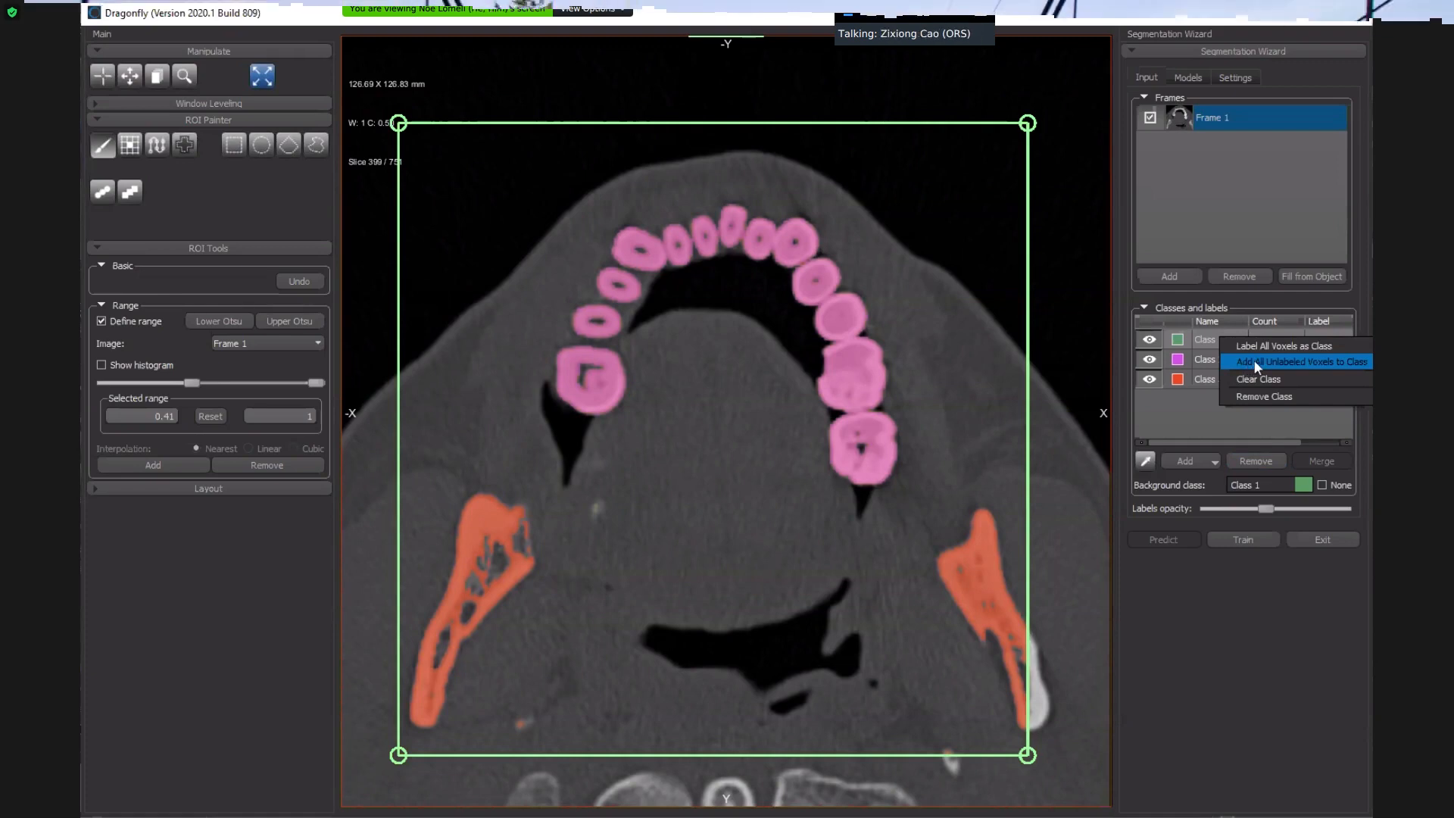
pyautogui.click(1211, 392)
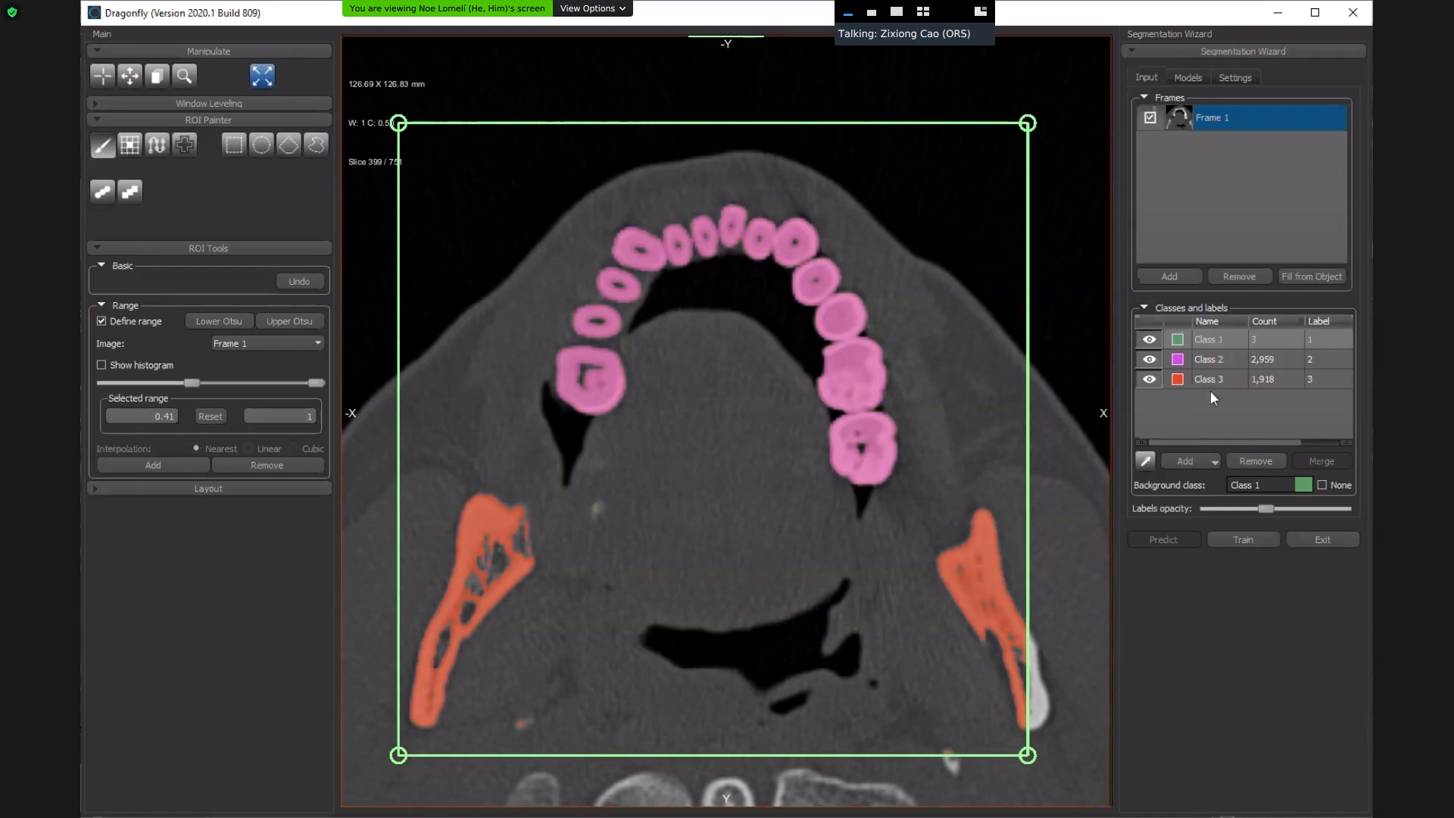
pyautogui.rightClick(1207, 337)
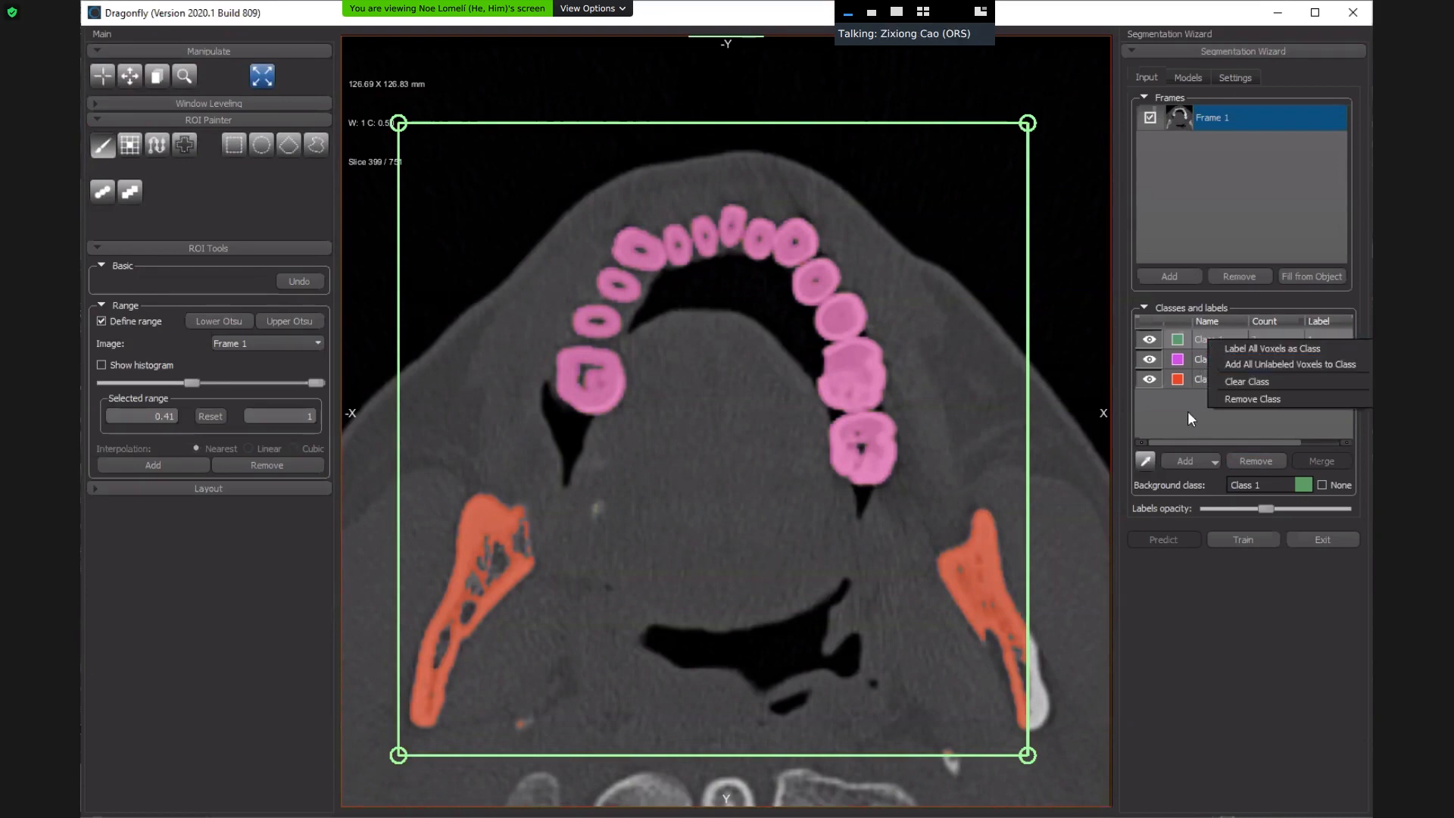
pyautogui.click(1207, 362)
pyautogui.rightClick(1208, 361)
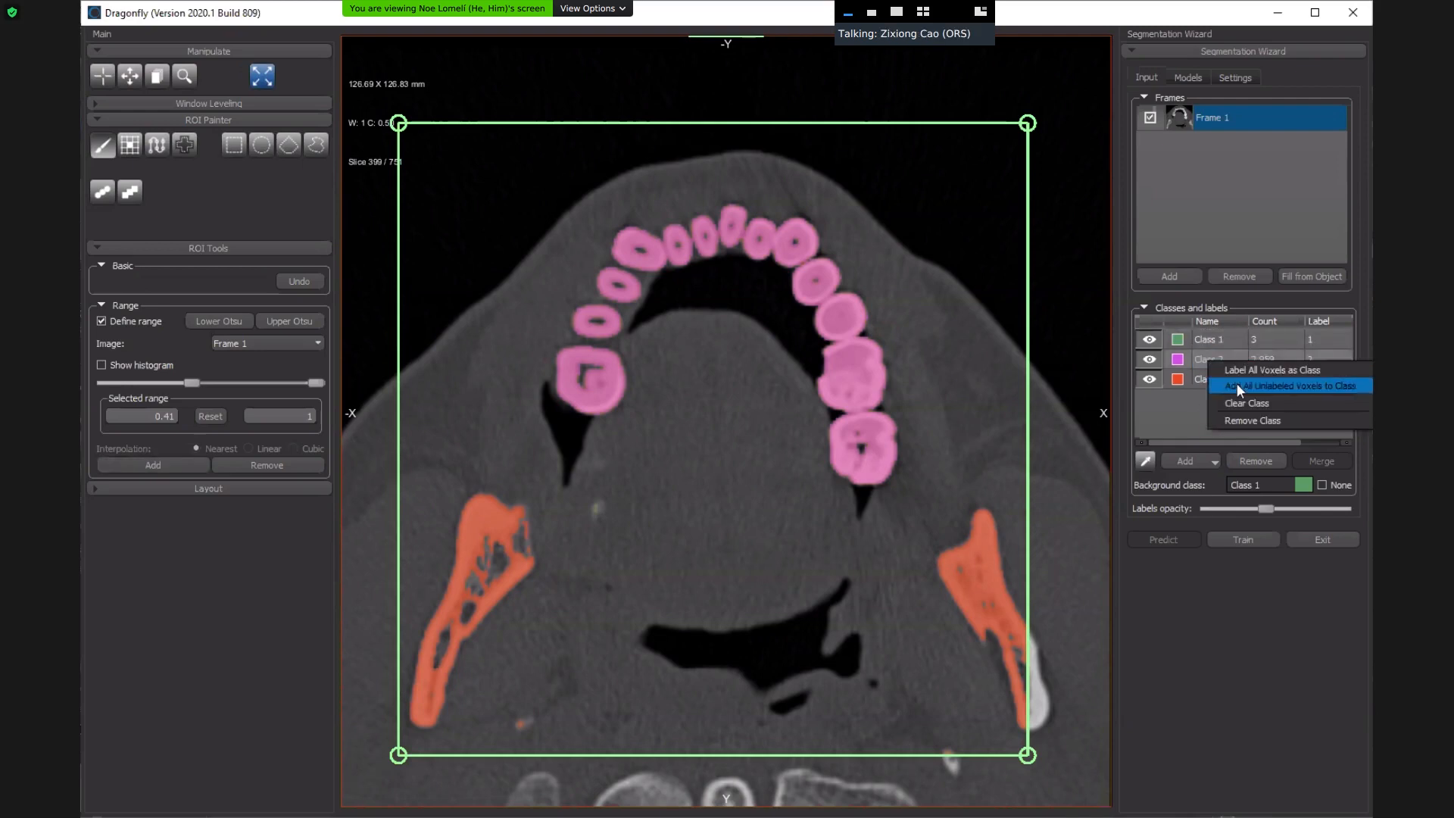
pyautogui.click(1221, 378)
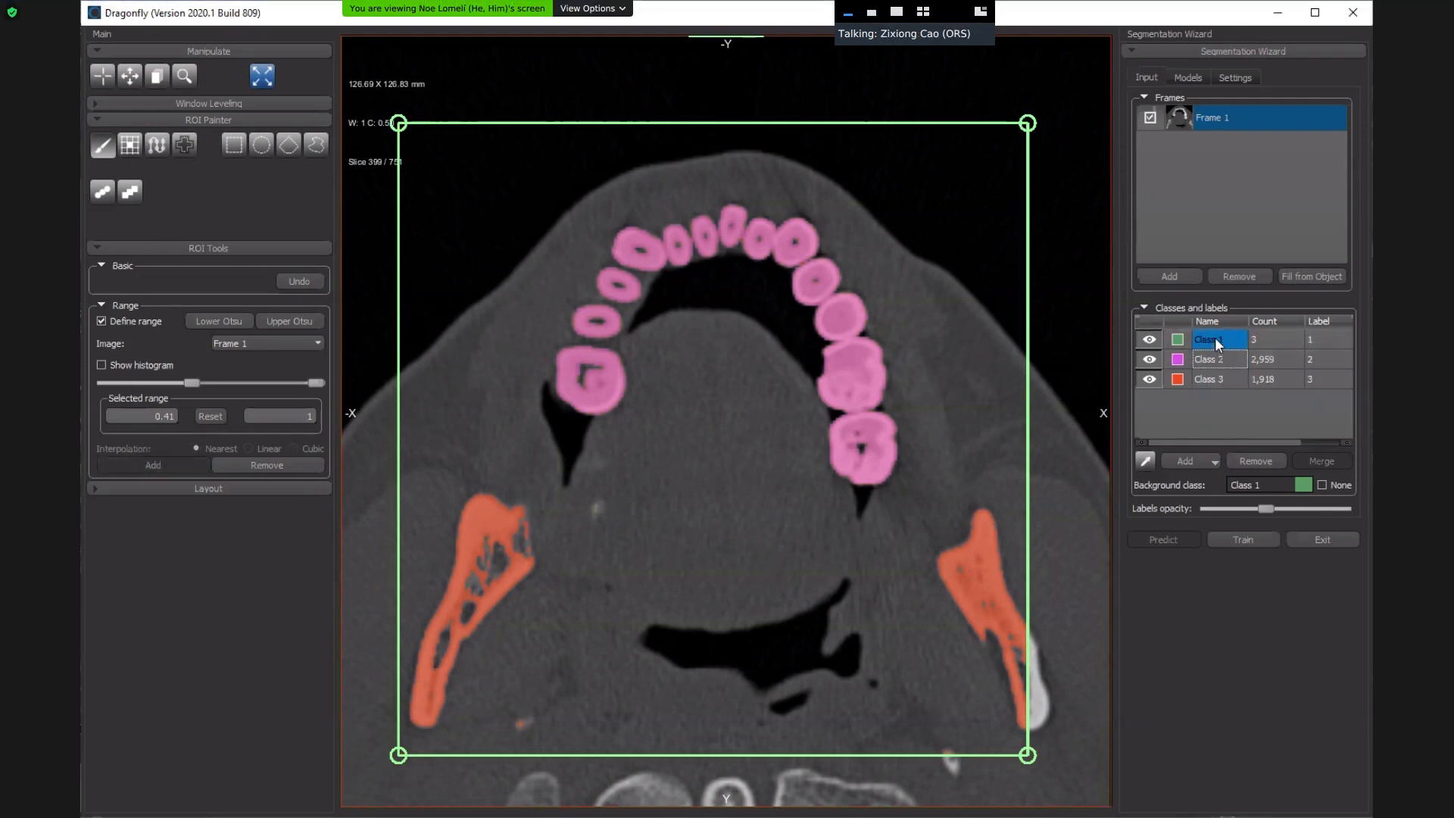
# Add all unlabeled voxels of the jaw scan's Frame 1 to Class 1, keeping that class selected.
pyautogui.rightClick(1215, 338)
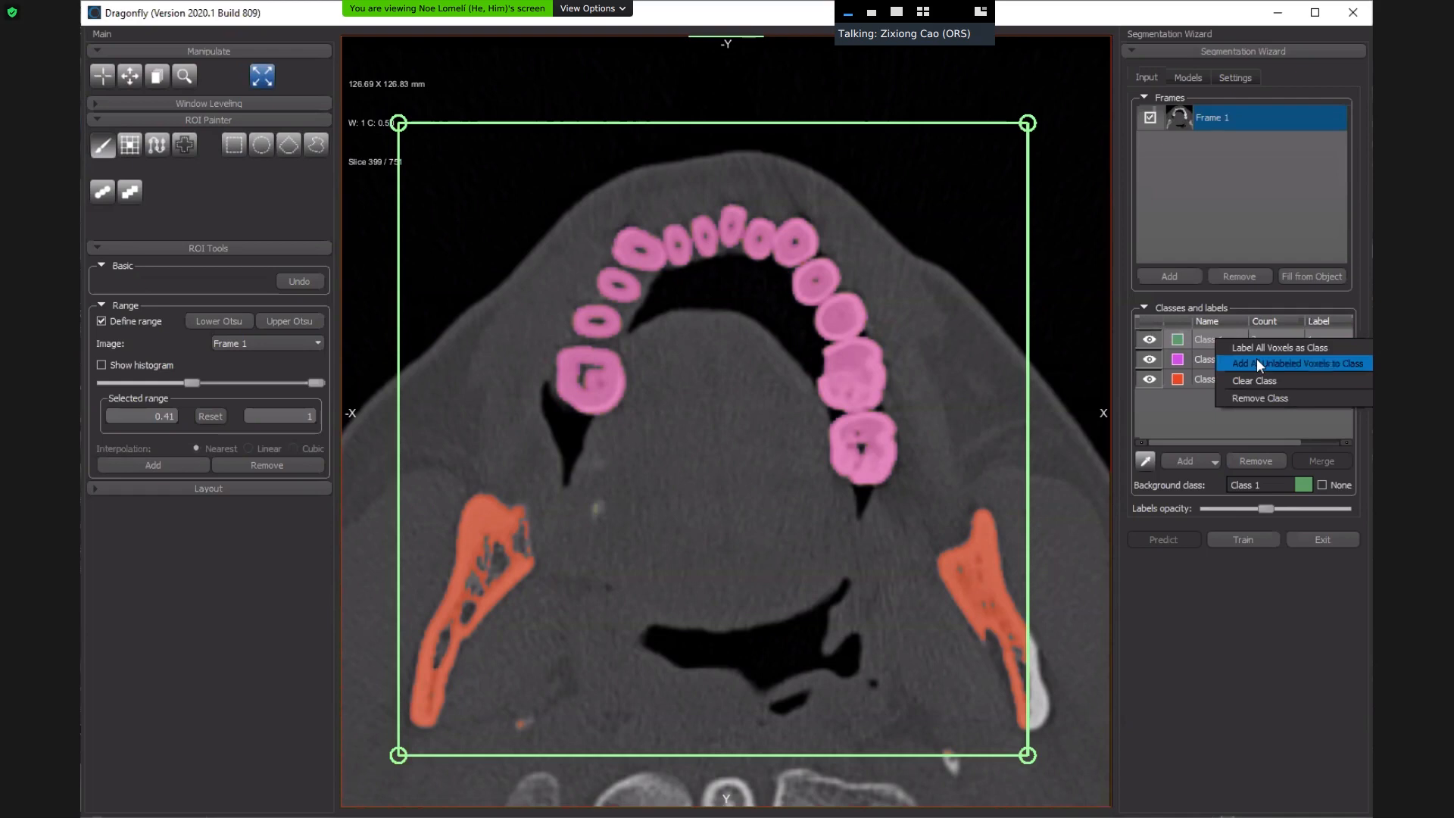
pyautogui.click(1257, 362)
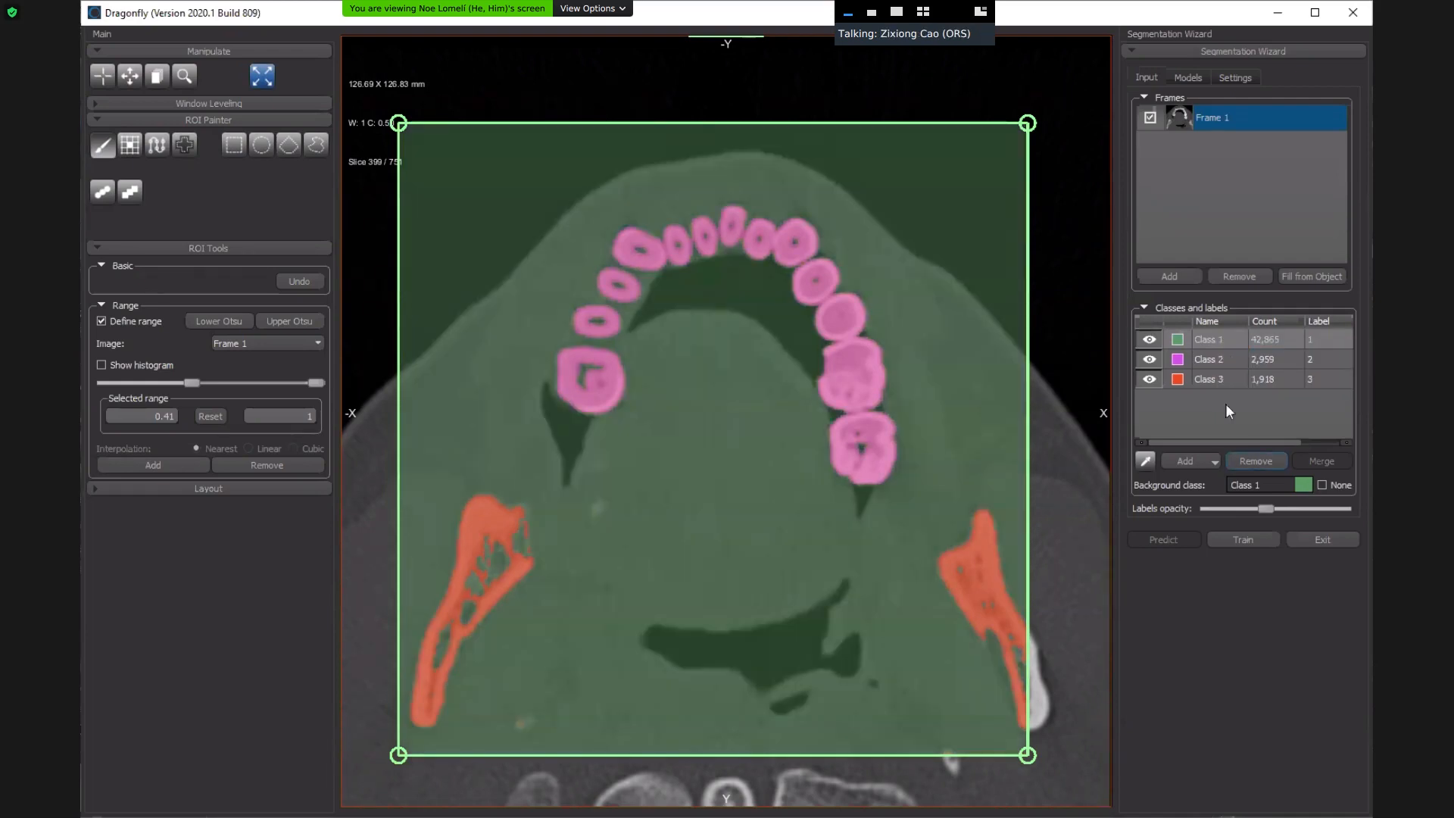
pyautogui.click(1210, 343)
pyautogui.click(1213, 344)
pyautogui.doubleClick(1208, 339)
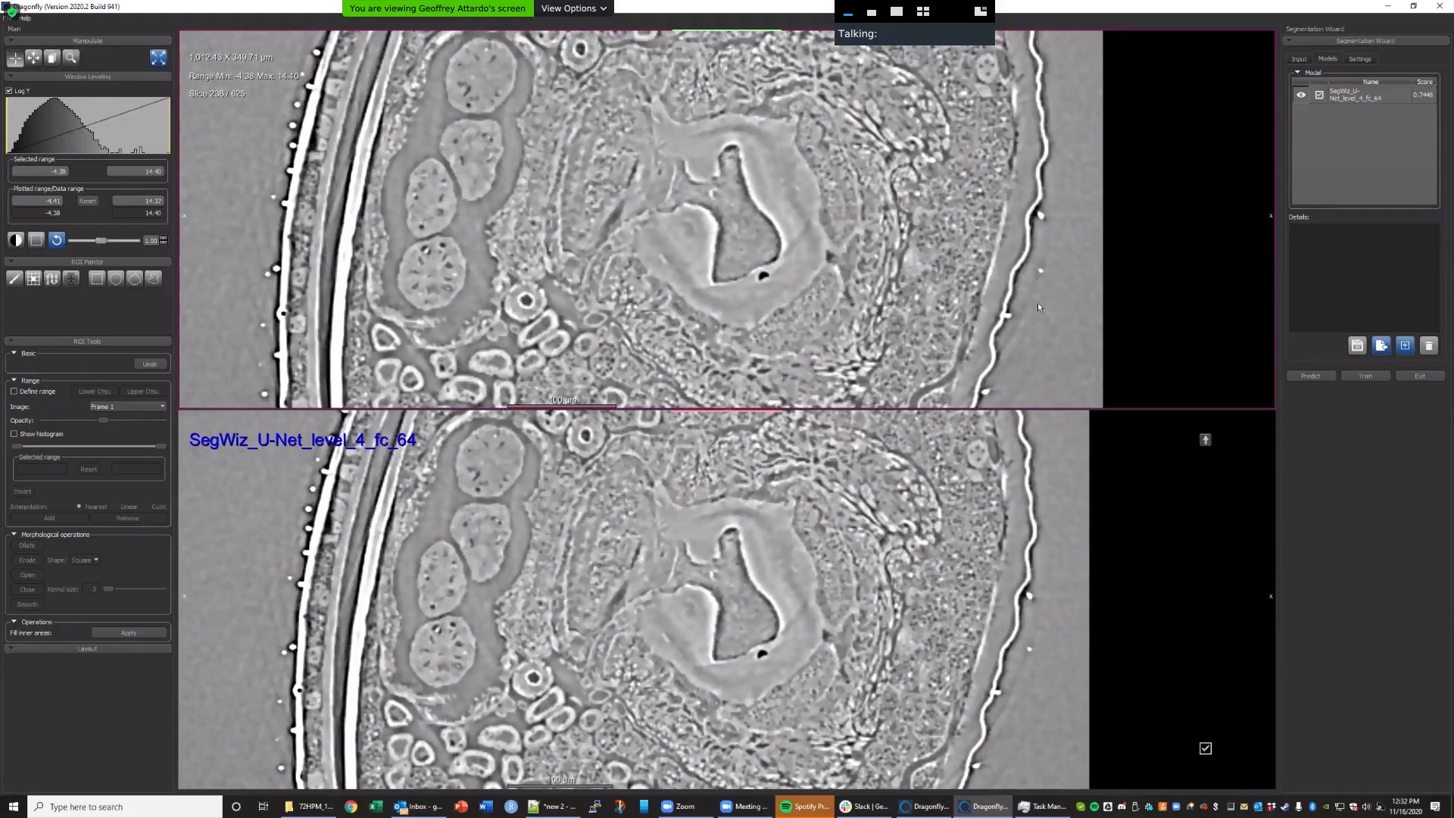
pyautogui.scroll(-1, 1039, 306)
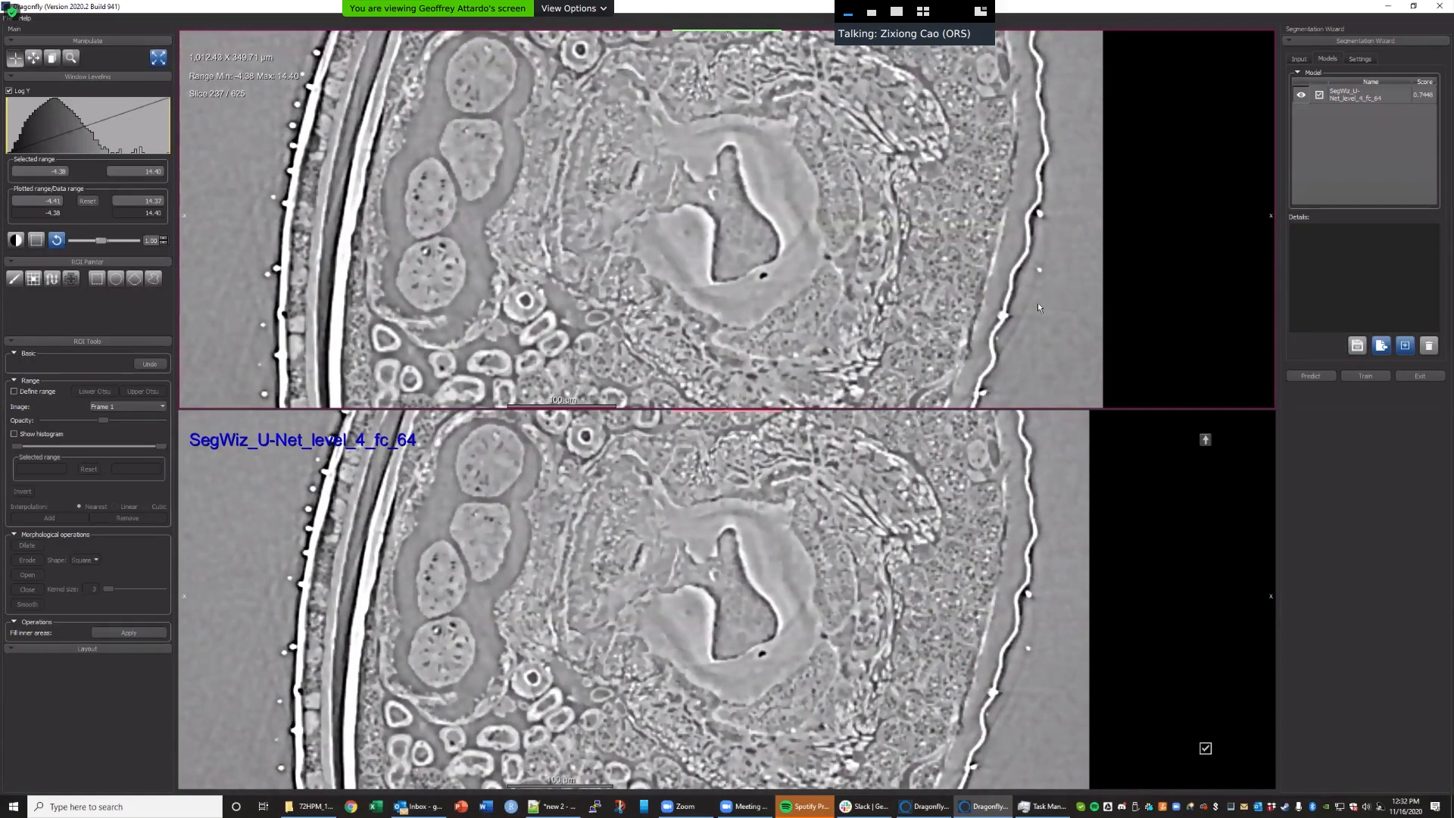
# Examine neighbouring slices in the paired original and U-Net prediction views, and inspect the image's minimum data range value under Window Leveling.
pyautogui.scroll(1, 1038, 306)
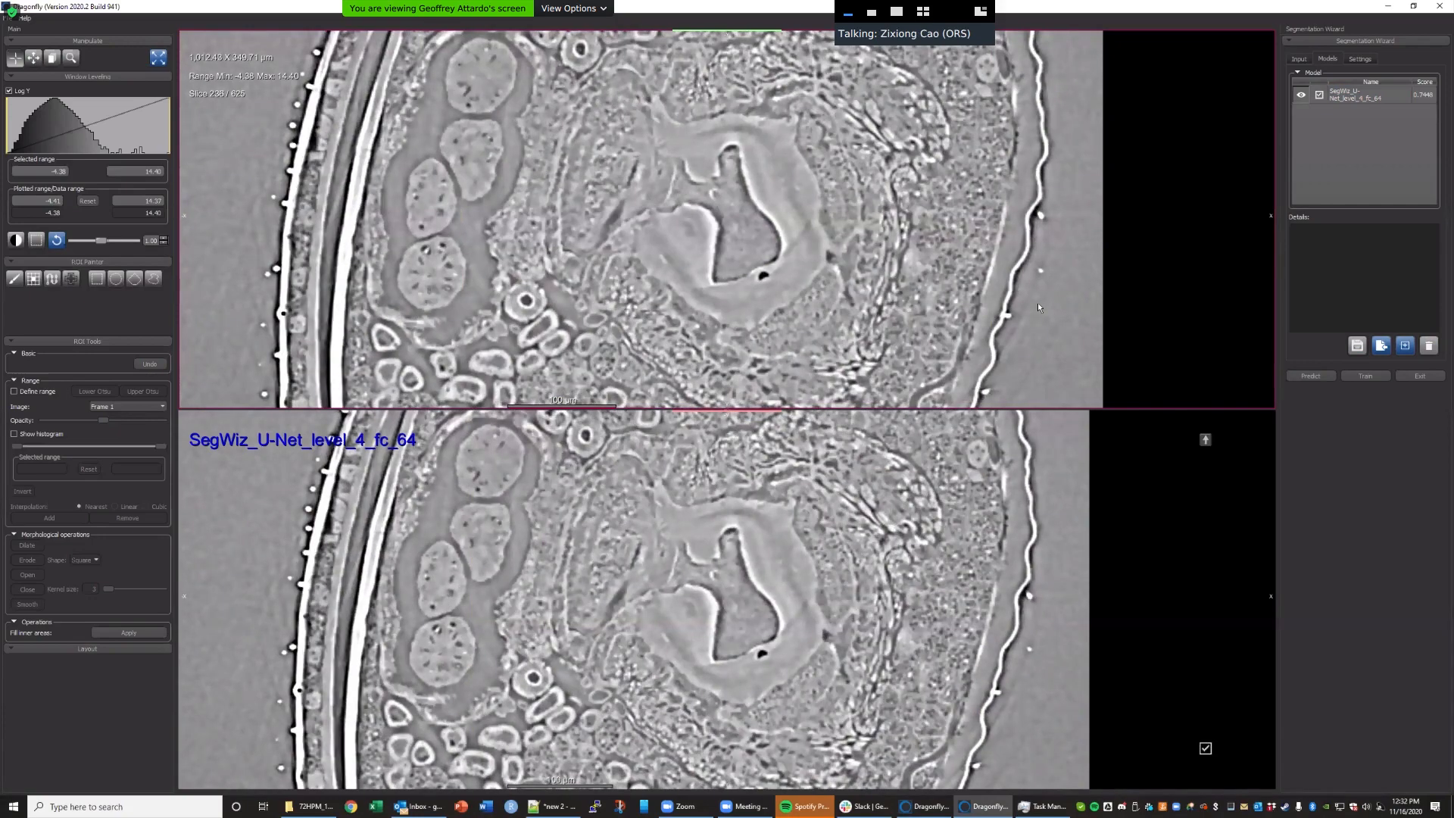
pyautogui.scroll(3, 1038, 307)
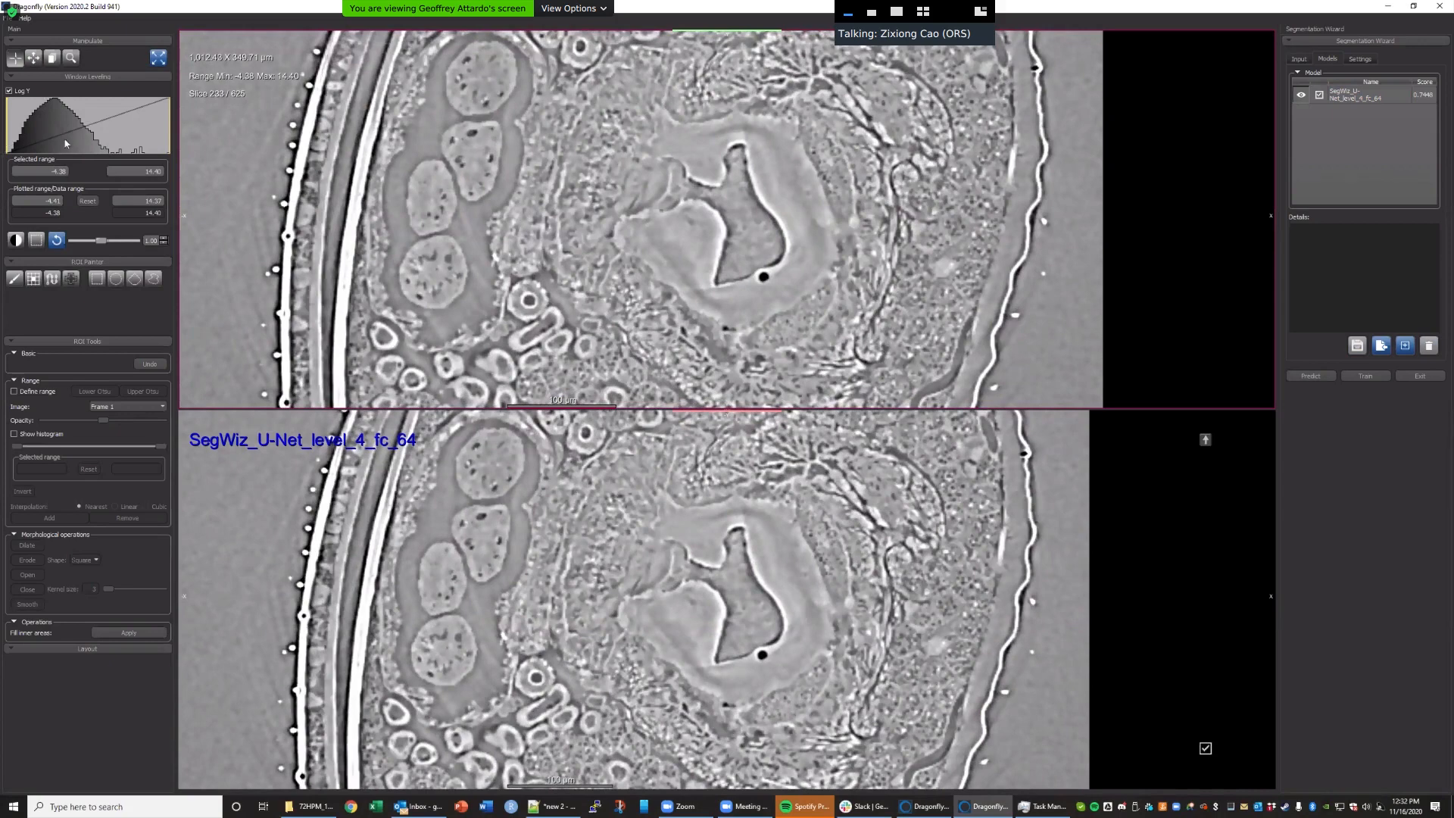
pyautogui.click(62, 214)
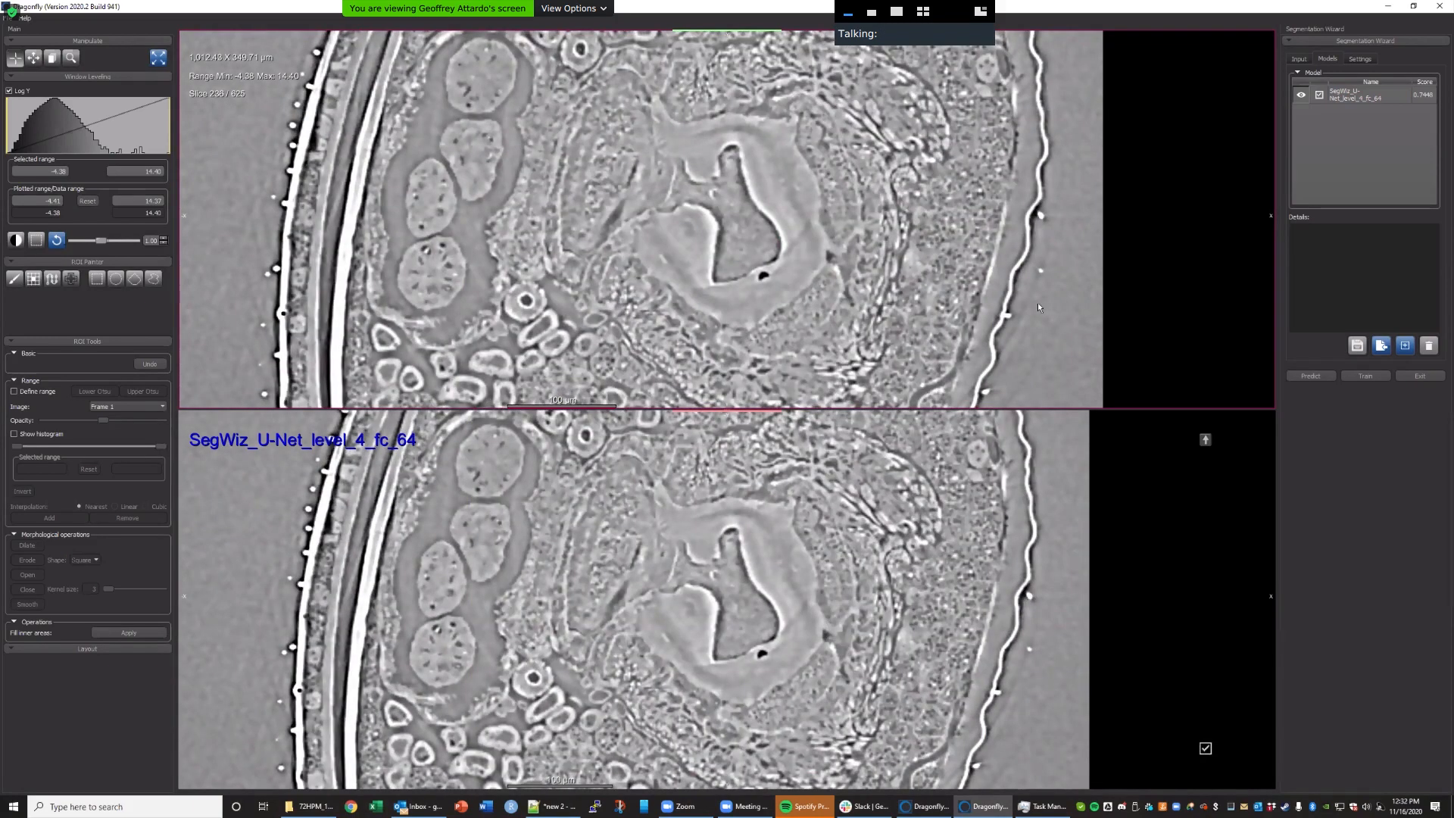
pyautogui.scroll(-1, 1039, 308)
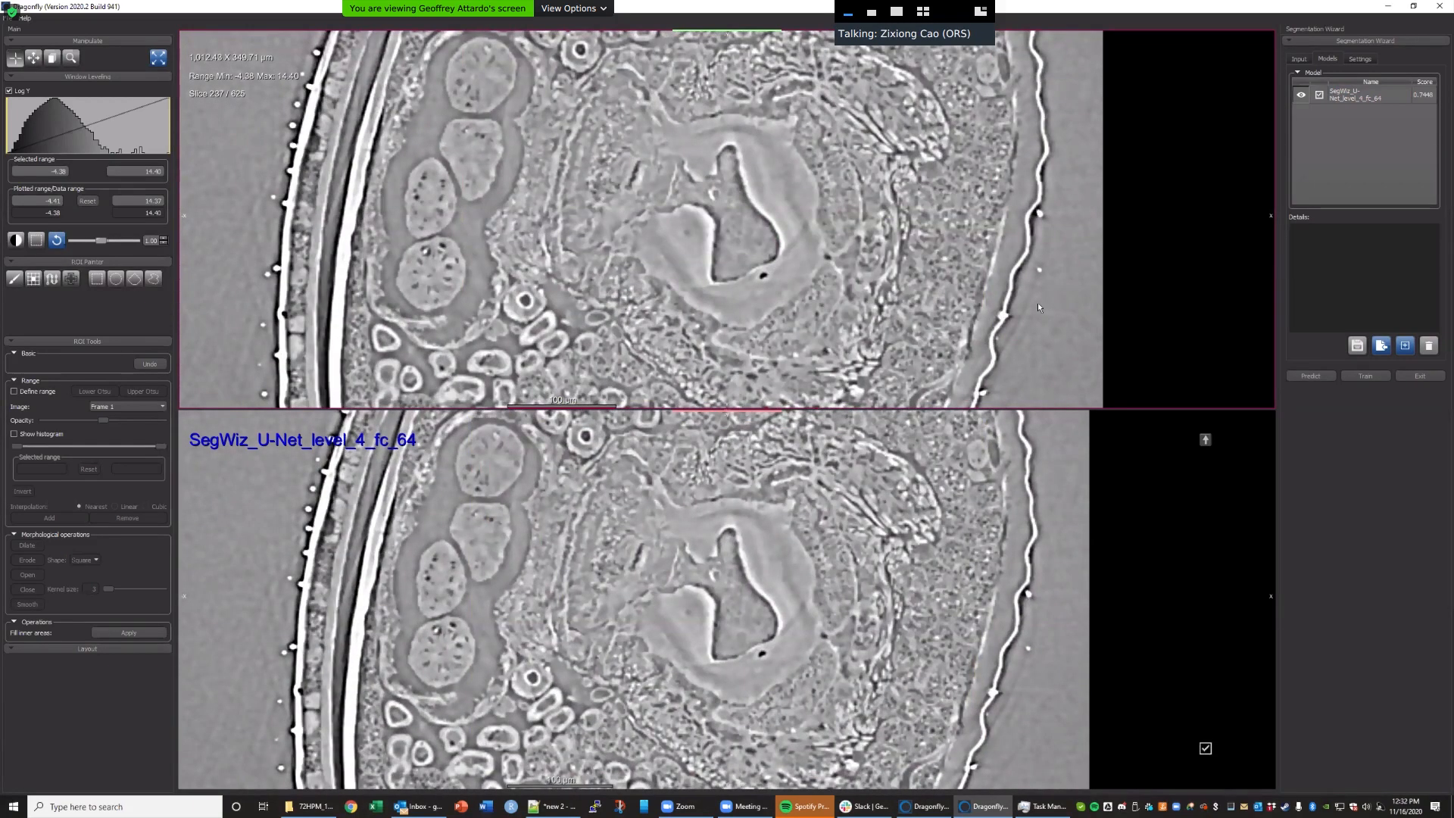
pyautogui.scroll(1, 1038, 307)
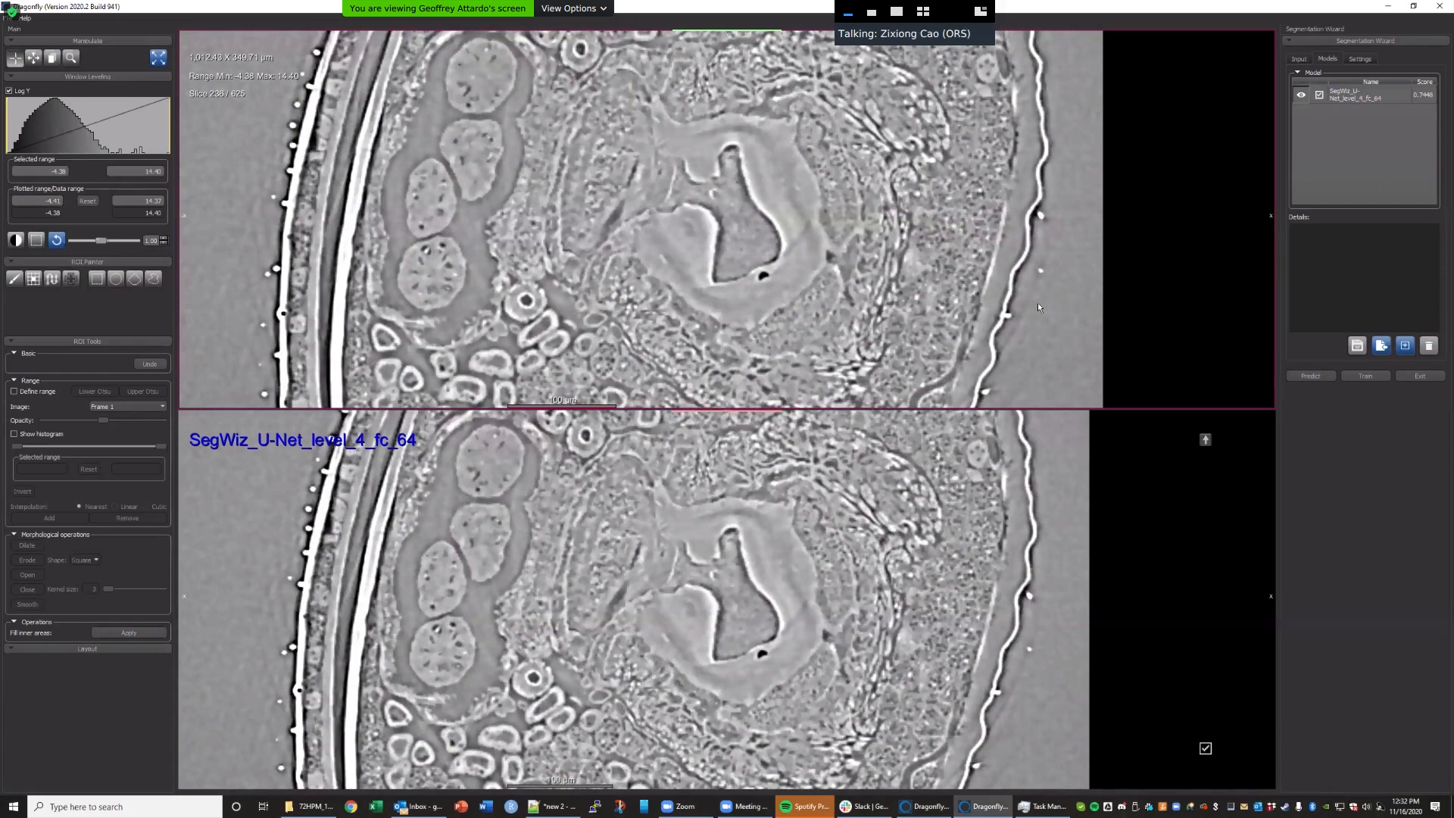
pyautogui.scroll(3, 1039, 307)
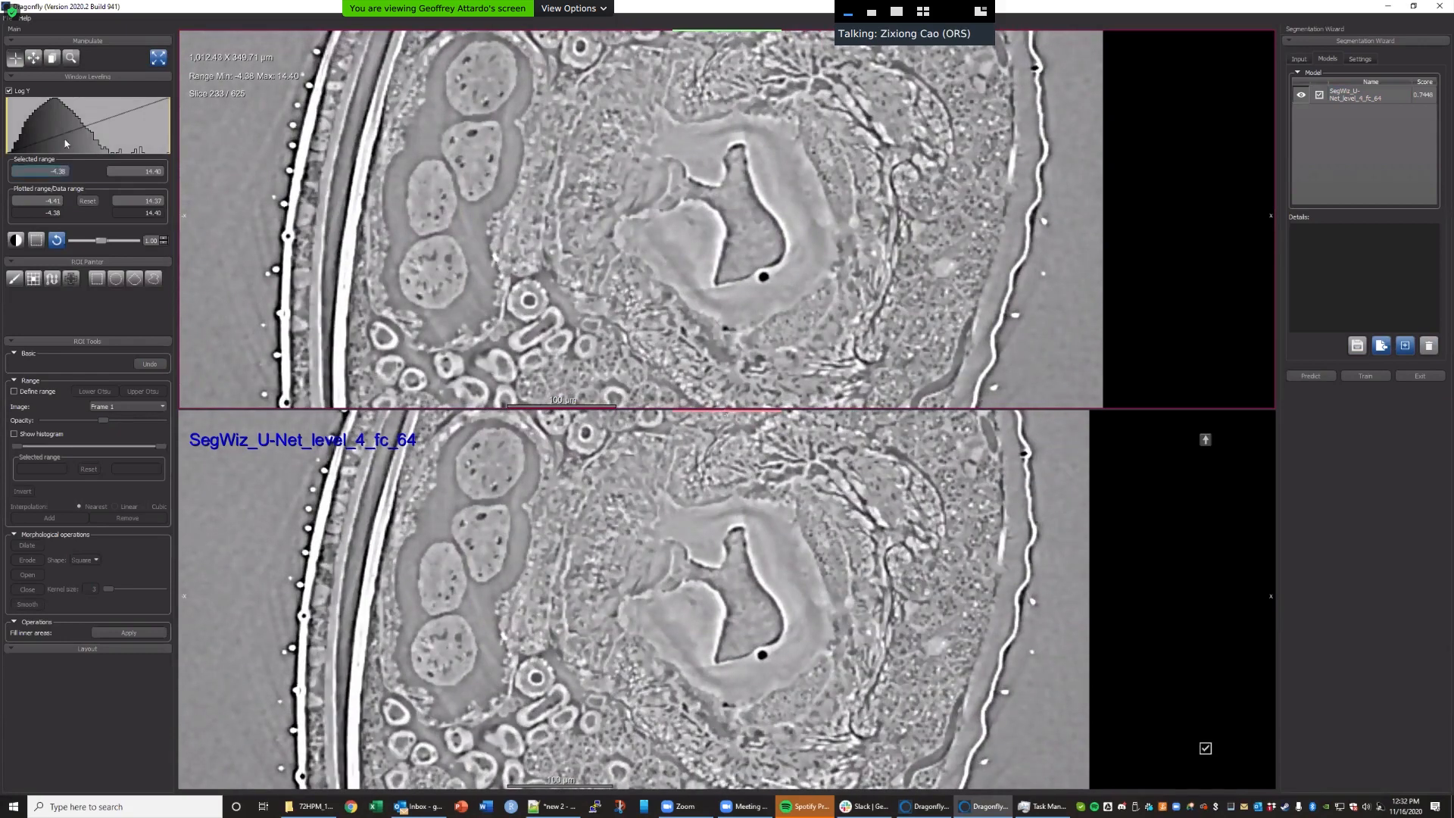
pyautogui.click(42, 213)
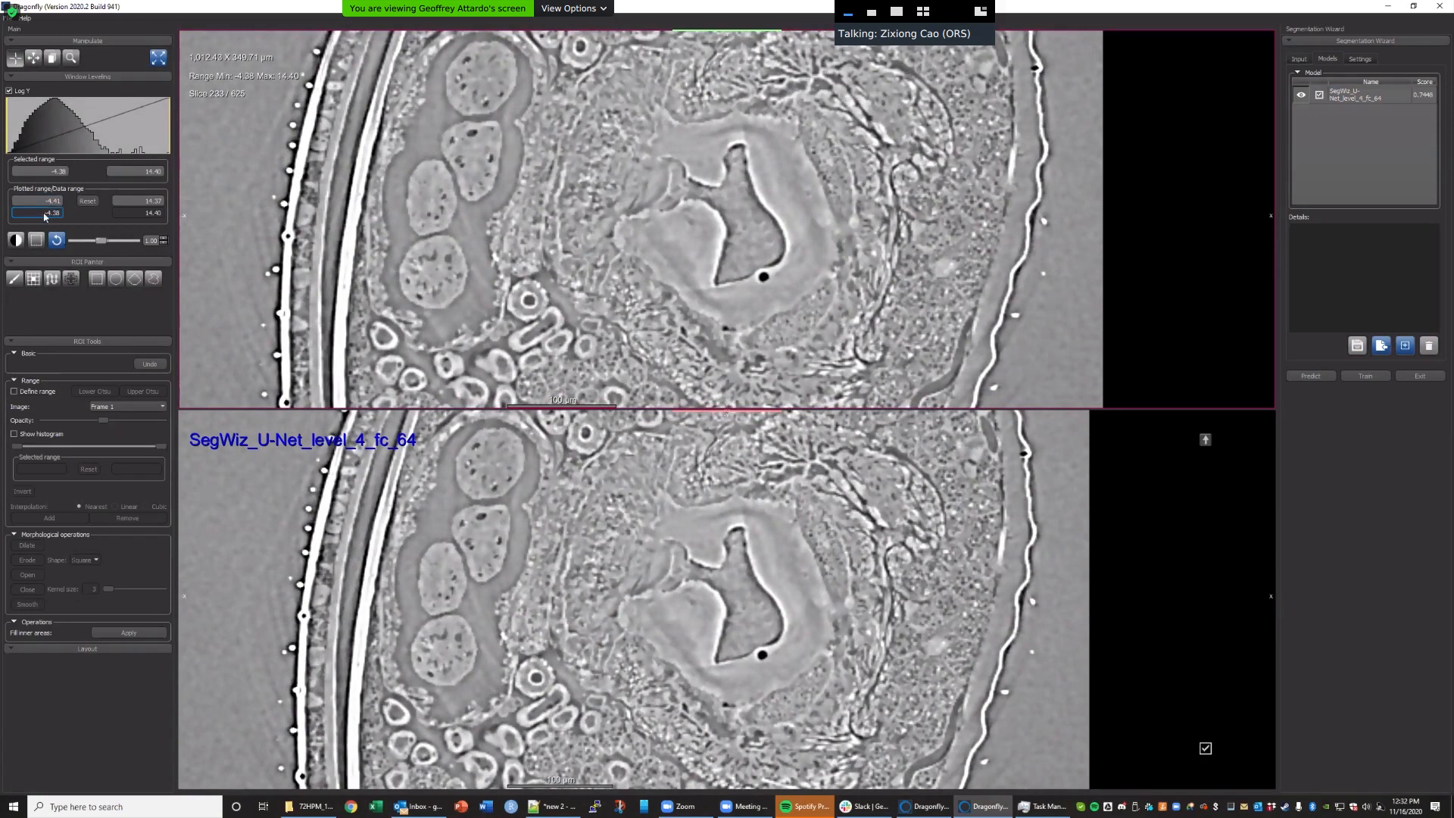